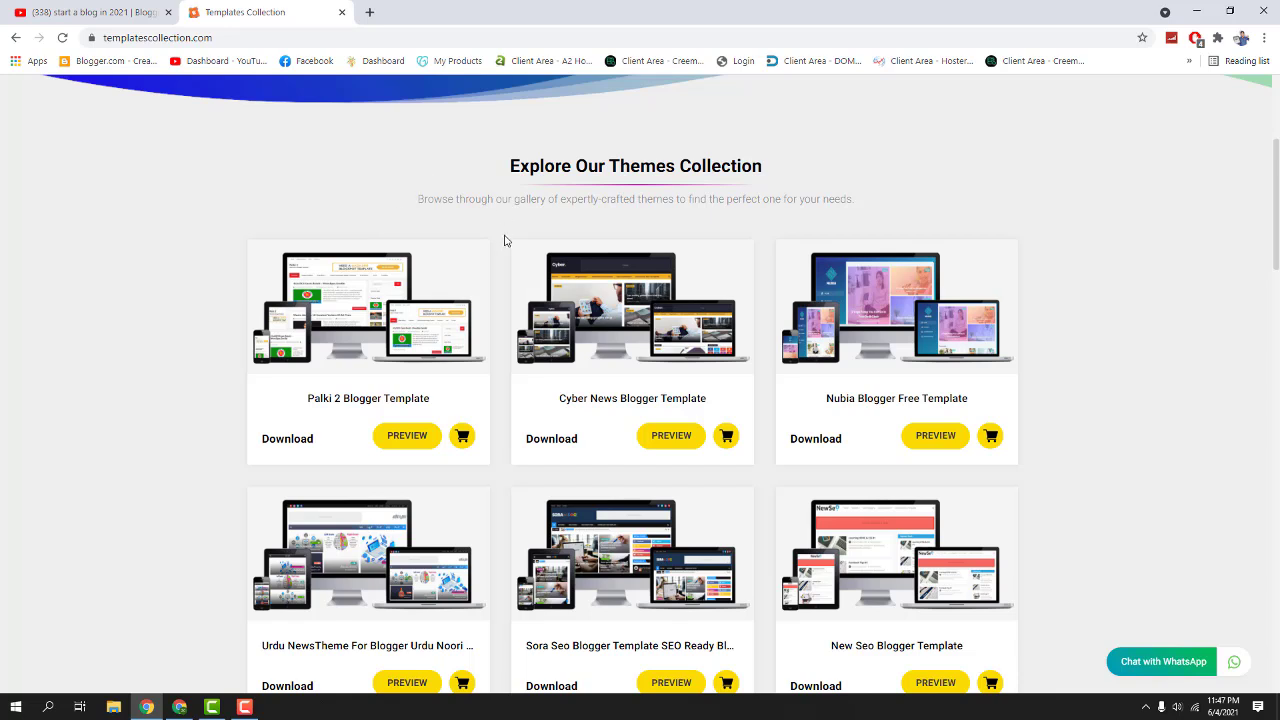
# Look through the Blogger themes listed on the Templates Collection home page
pyautogui.scroll(-1, 503, 229)
pyautogui.scroll(-1, 546, 273)
pyautogui.scroll(-5, 546, 273)
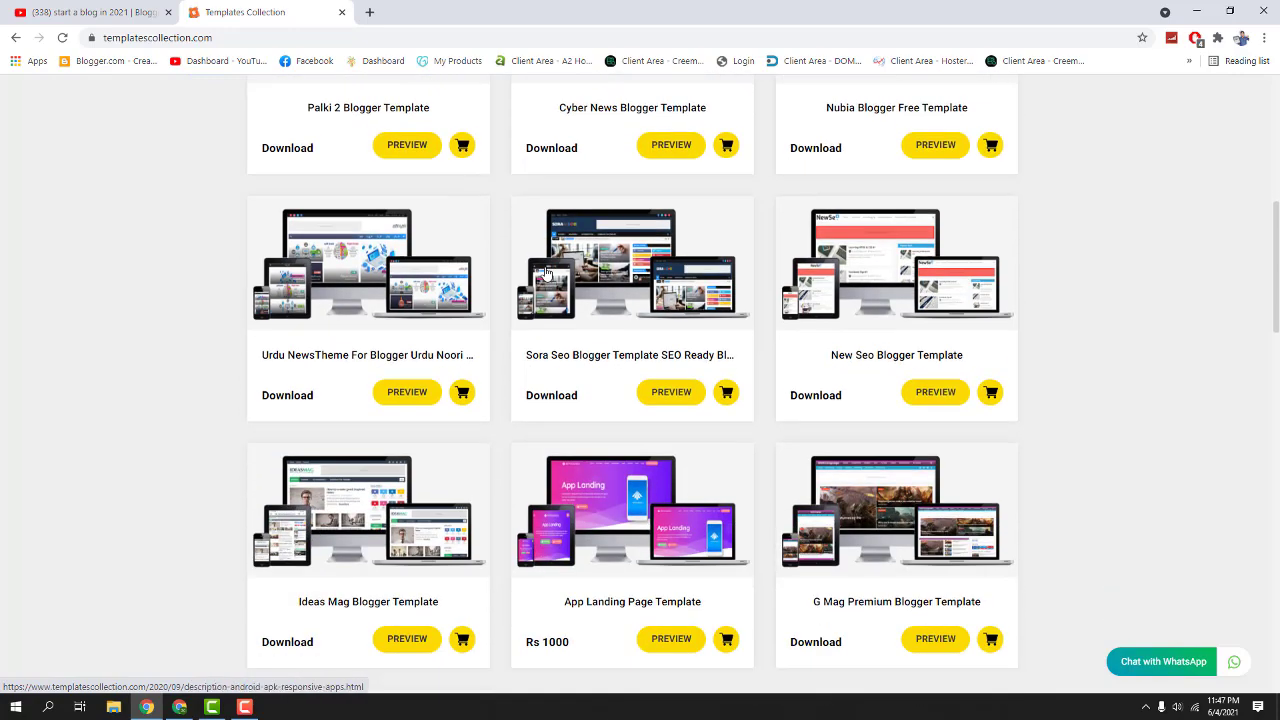
pyautogui.scroll(5, 544, 264)
pyautogui.scroll(3, 546, 271)
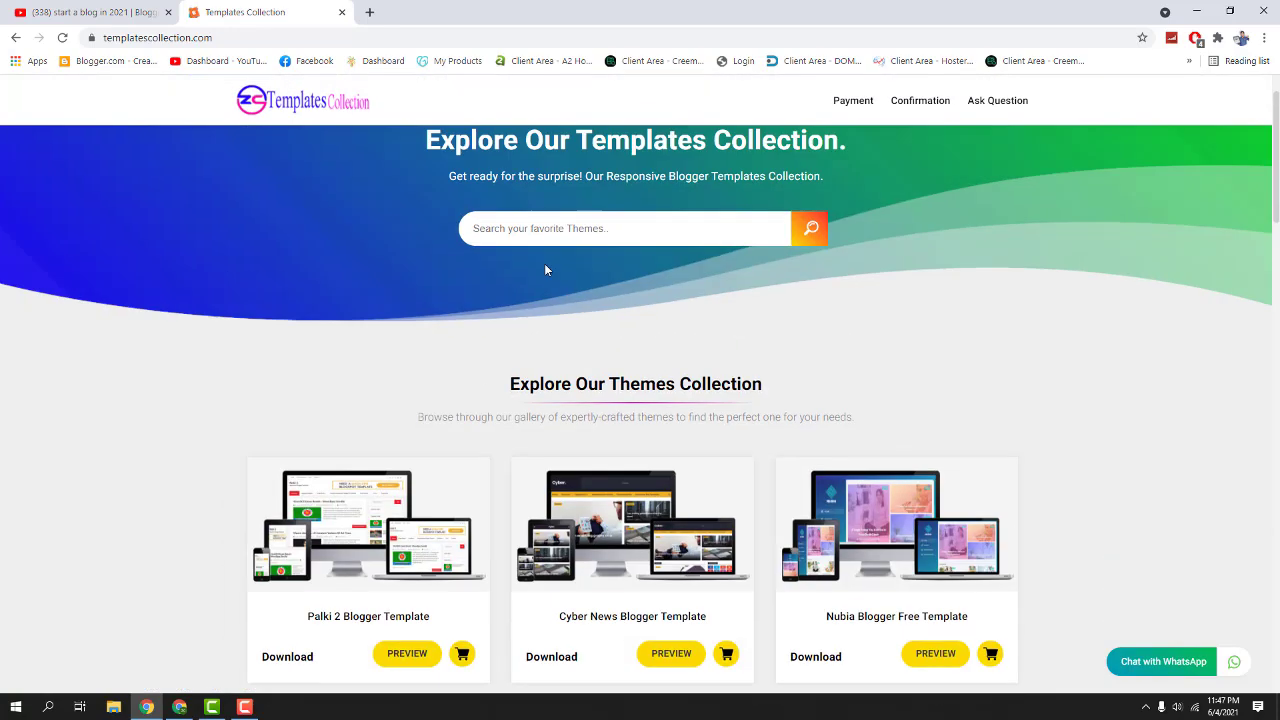
pyautogui.scroll(-3, 544, 263)
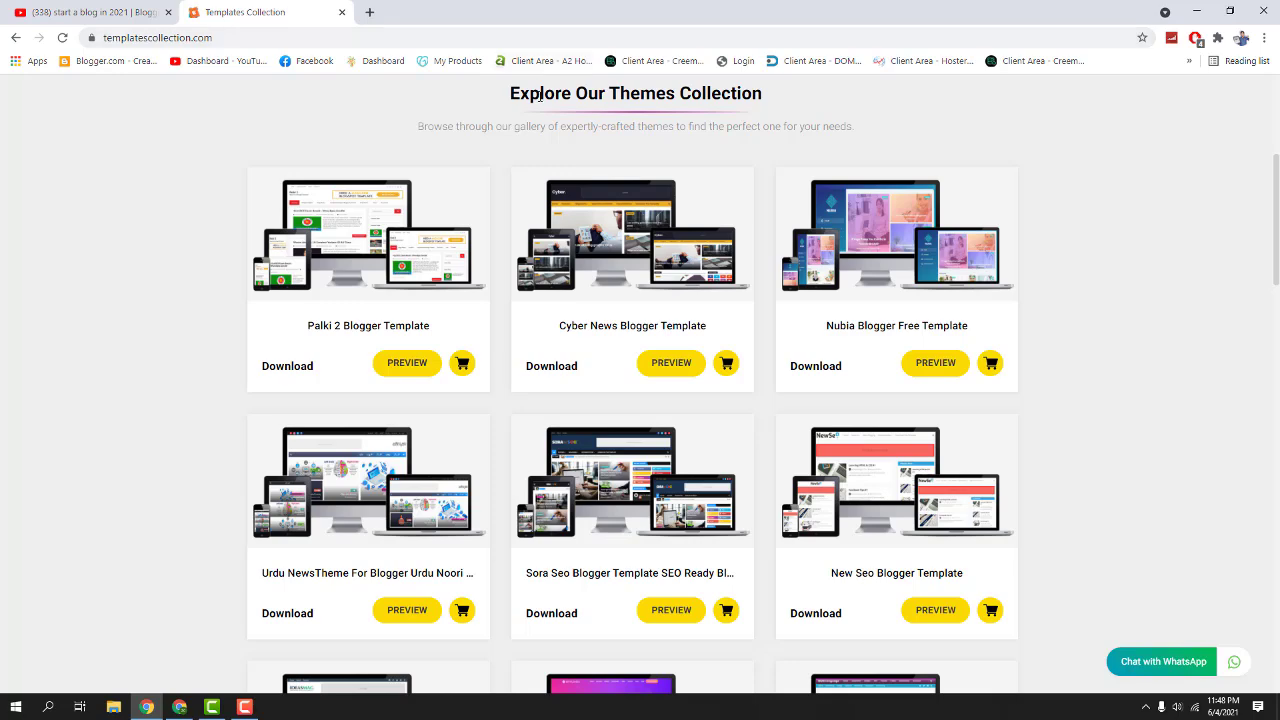
pyautogui.scroll(-5, 600, 343)
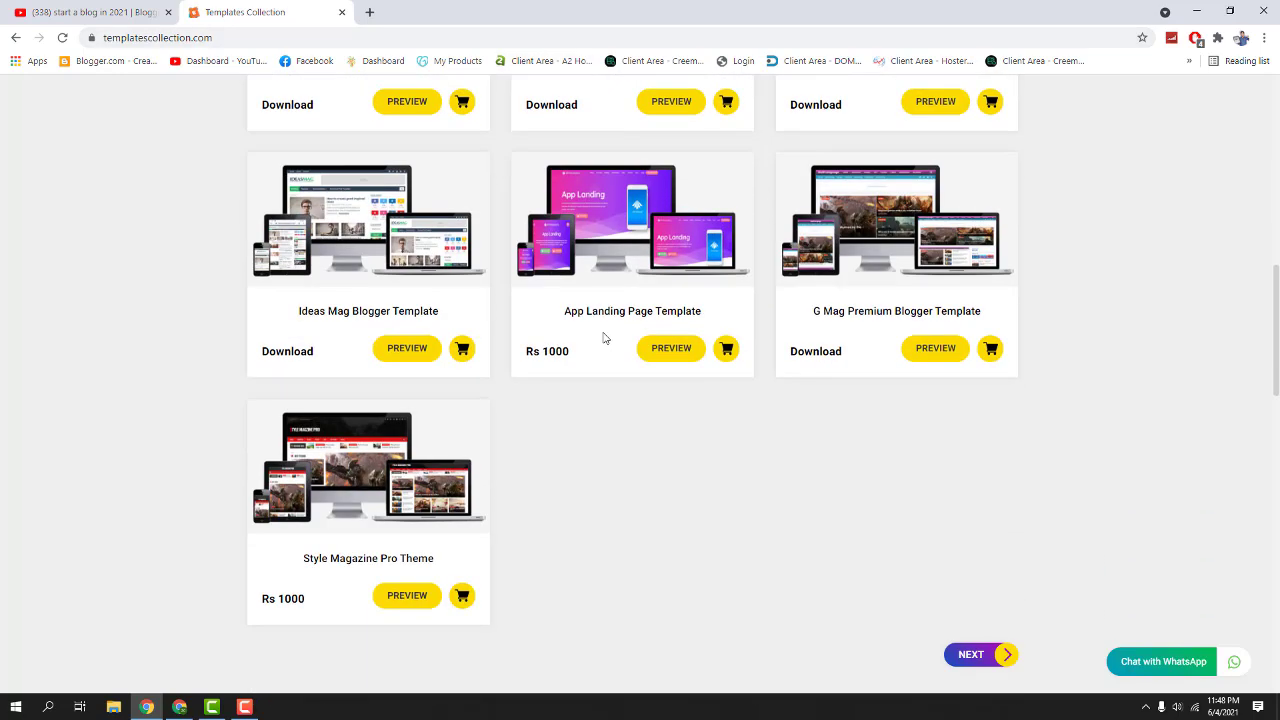
pyautogui.scroll(1, 606, 336)
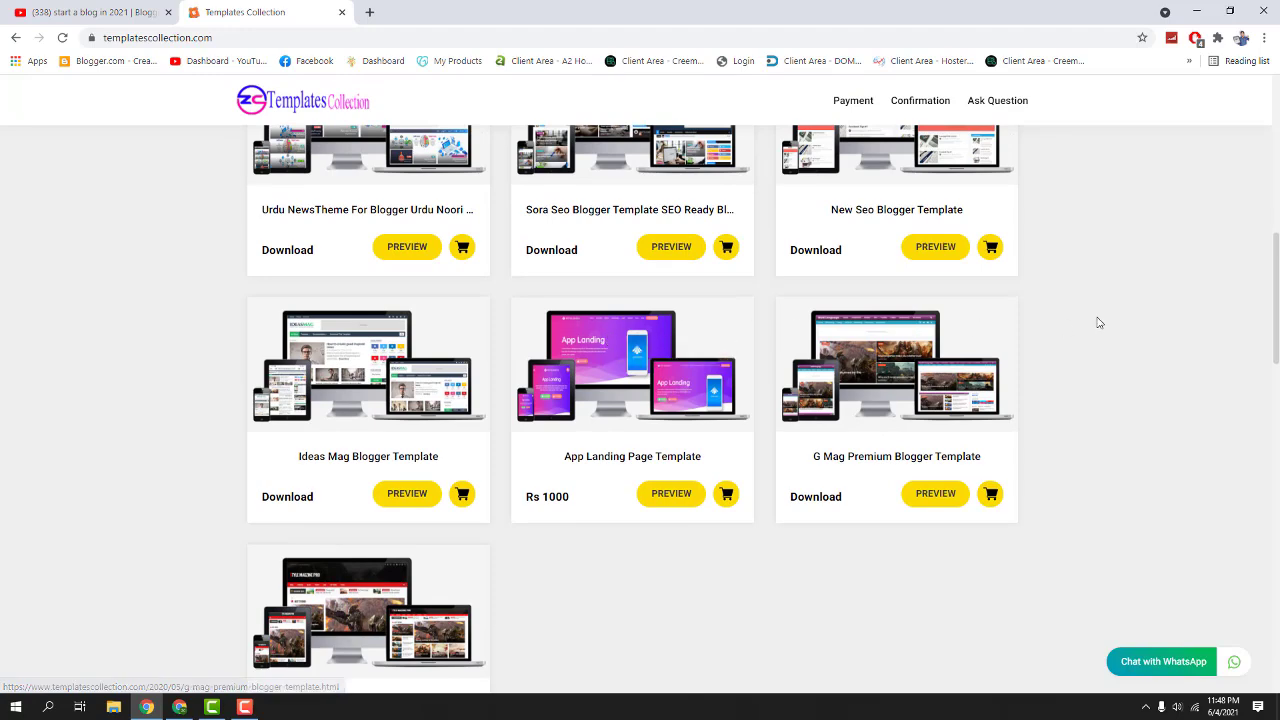
pyautogui.scroll(4, 1098, 322)
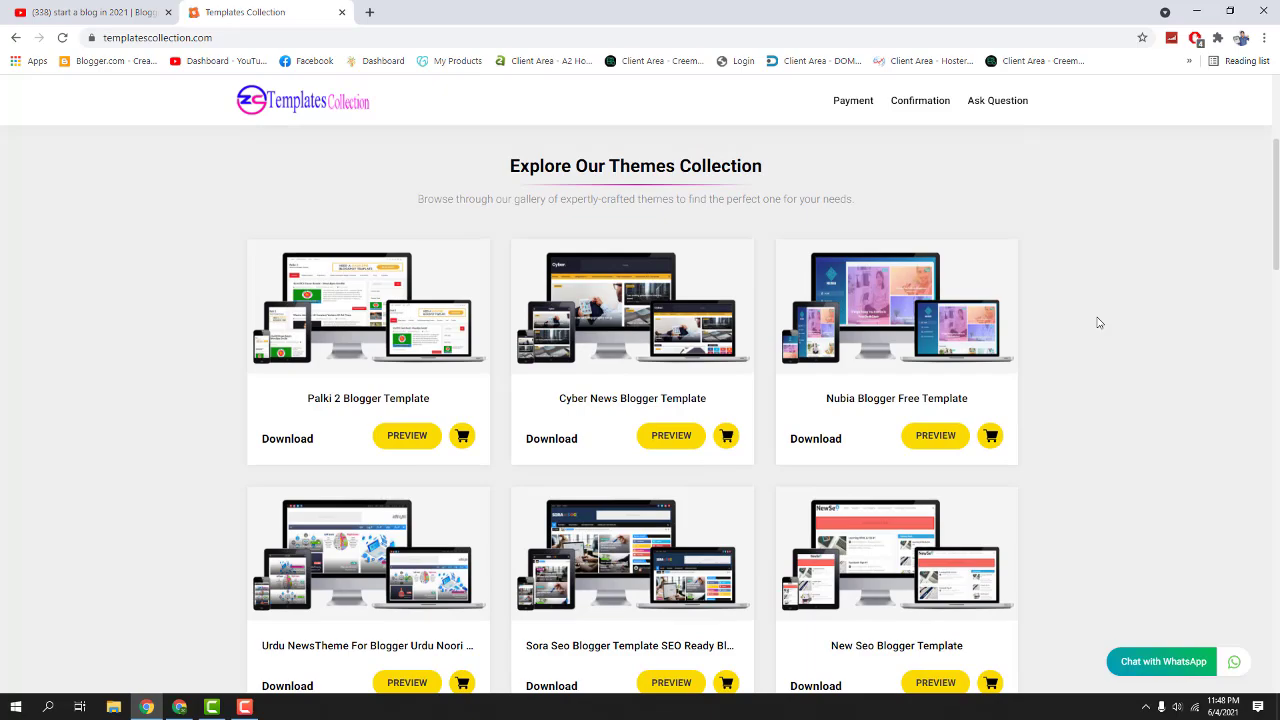
pyautogui.scroll(-9, 1098, 340)
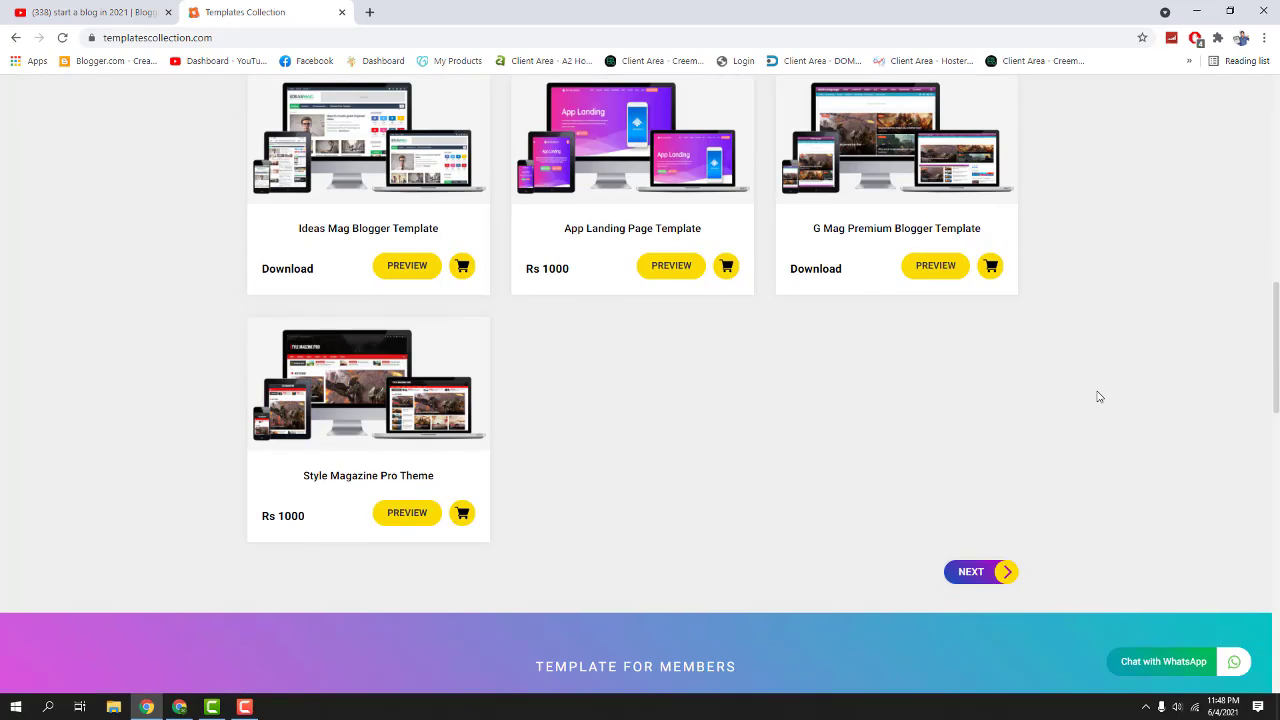
pyautogui.scroll(6, 1098, 382)
pyautogui.scroll(5, 1097, 377)
pyautogui.scroll(-4, 1097, 377)
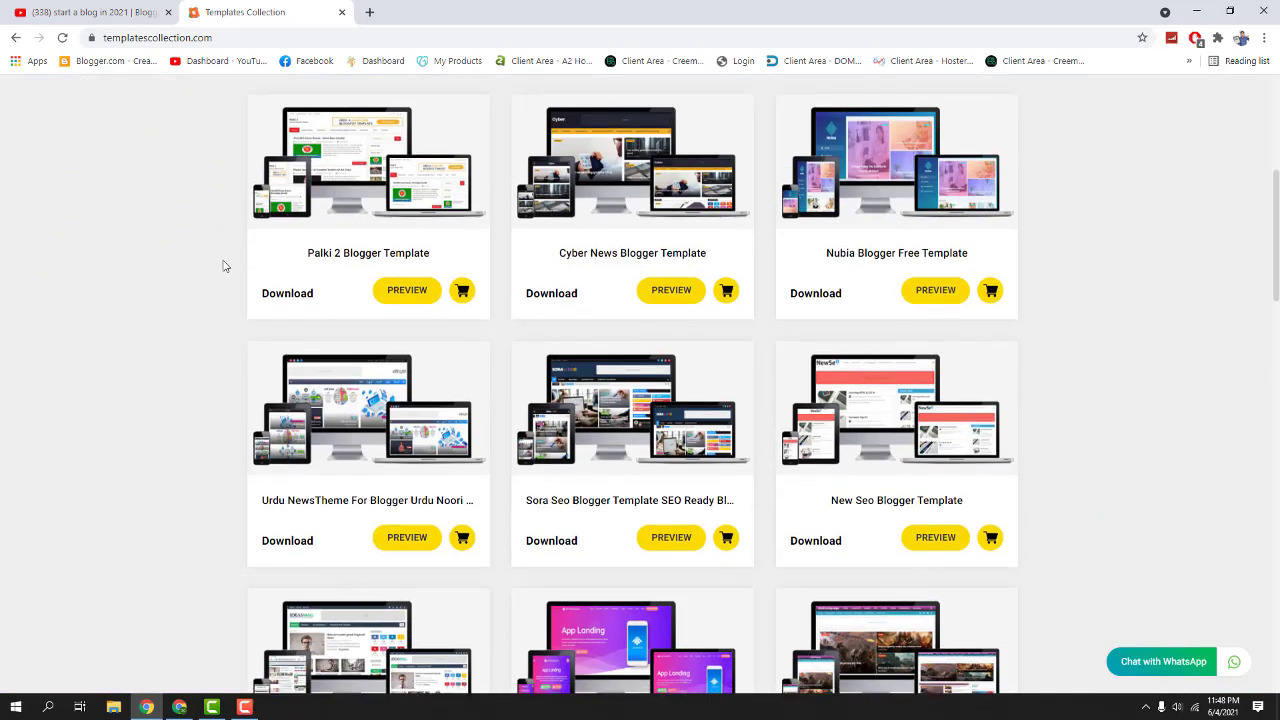
# Open the Palki 2 Blogger Template page and request its free download from MediaFire
pyautogui.click(376, 263)
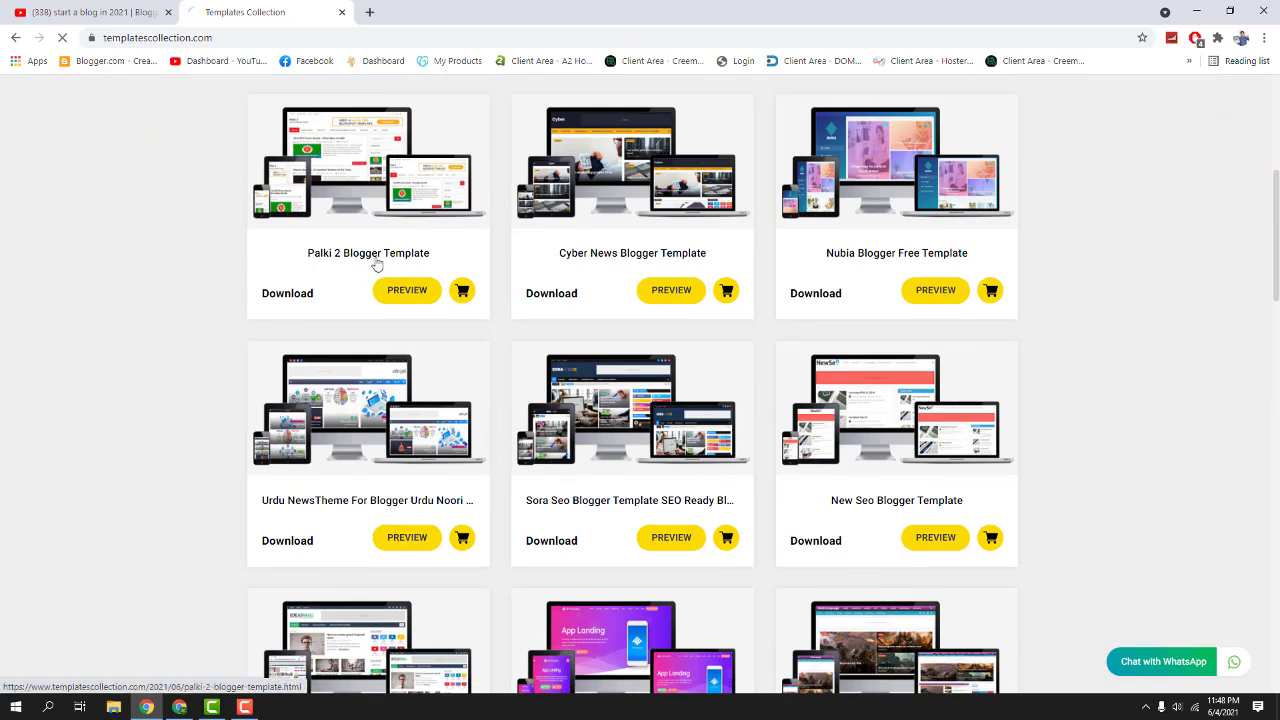
pyautogui.scroll(-3, 390, 330)
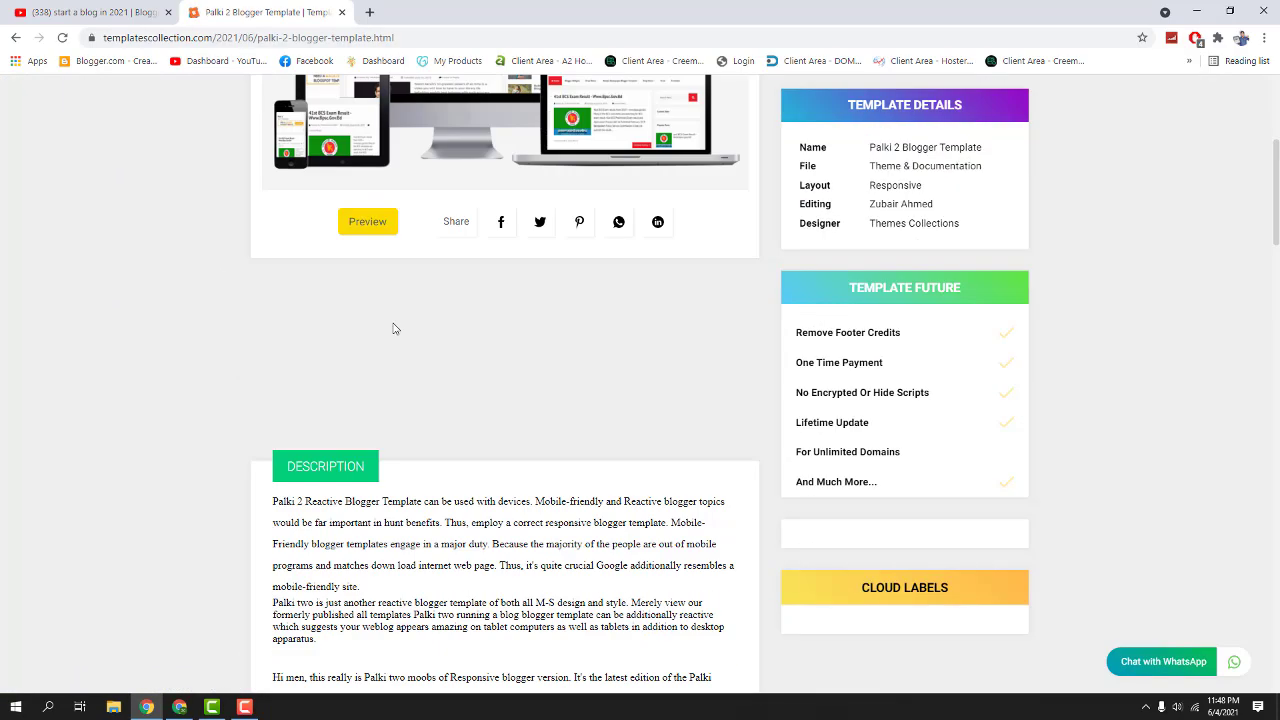
pyautogui.scroll(-10, 393, 329)
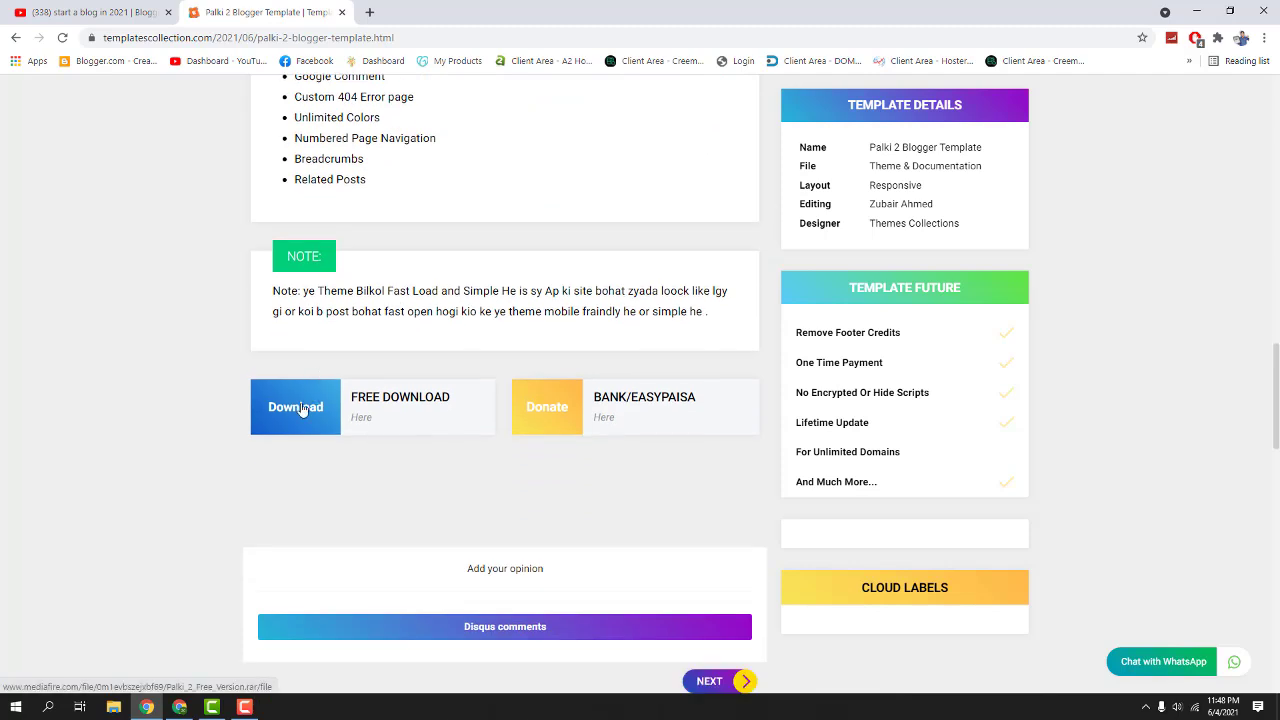
pyautogui.click(301, 410)
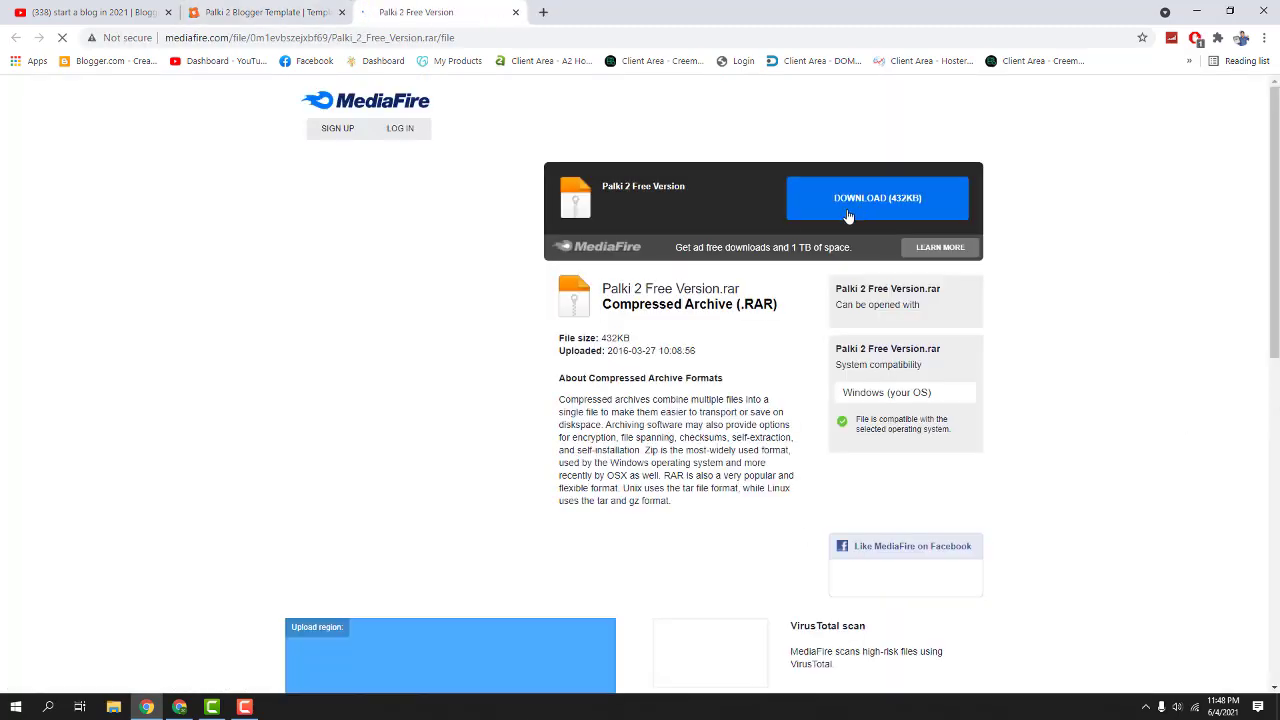
pyautogui.click(861, 208)
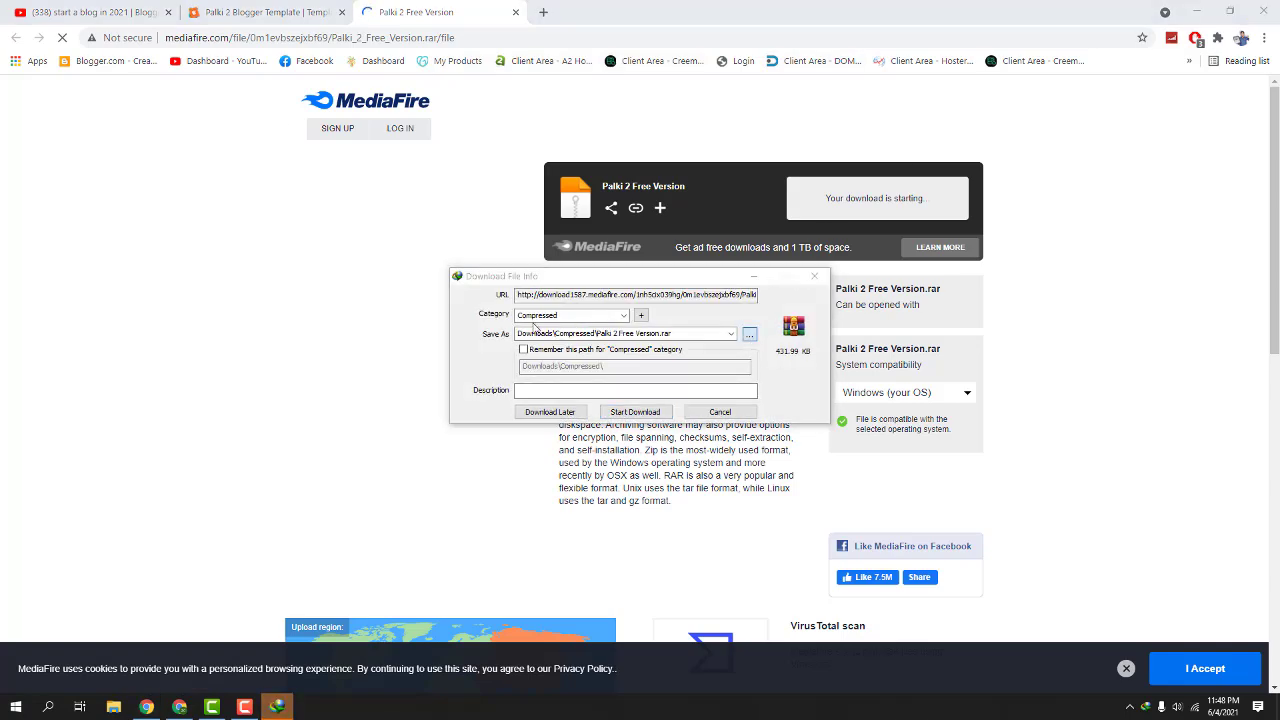
# Download the Palki 2 Free Version archive to the Desktop and close the MediaFire page
pyautogui.click(749, 333)
pyautogui.click(506, 400)
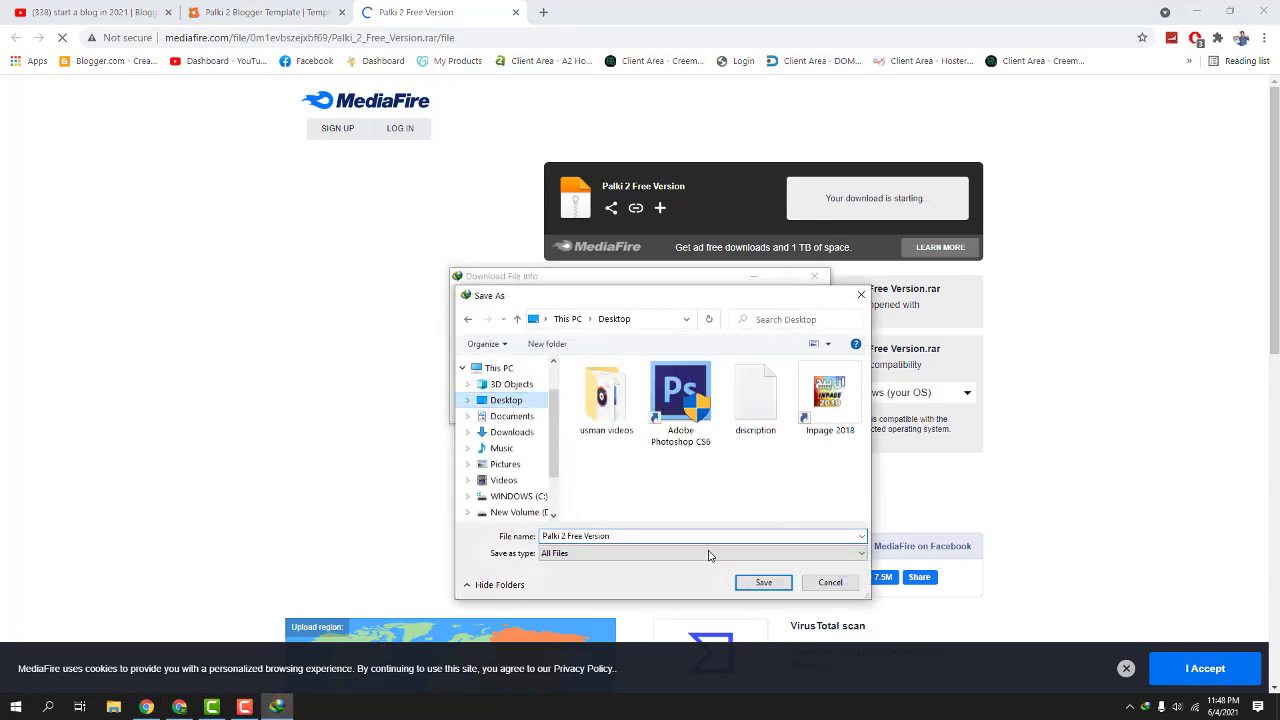
pyautogui.click(780, 590)
pyautogui.click(637, 418)
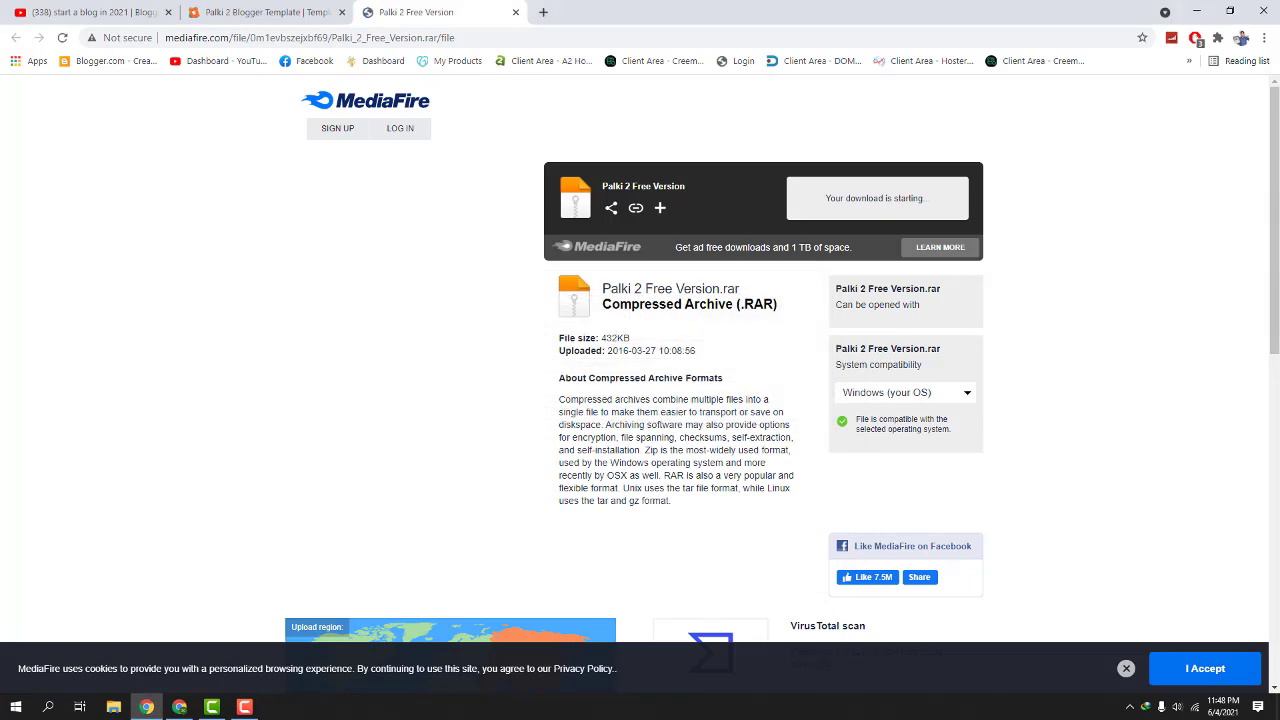
pyautogui.click(515, 12)
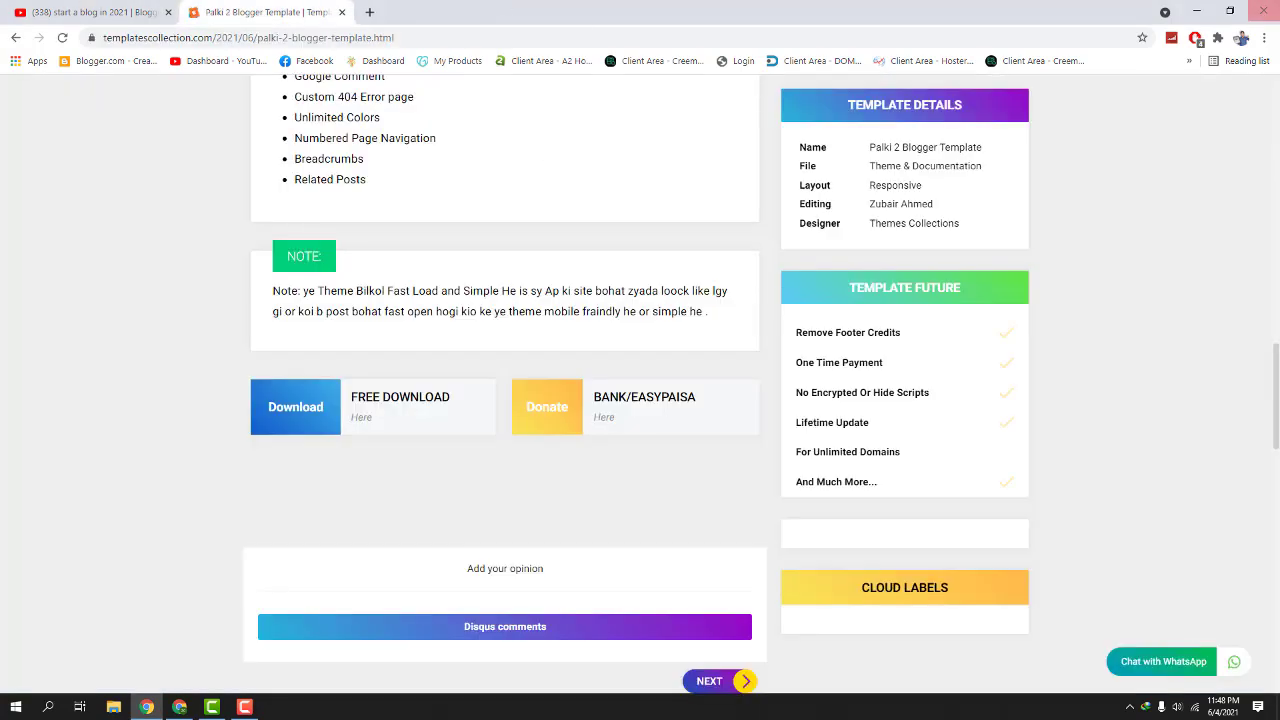
# Extract the Palki 2 Free Version folder from the downloaded archive onto the desktop and close WinRAR
pyautogui.click(1197, 10)
pyautogui.click(1200, 9)
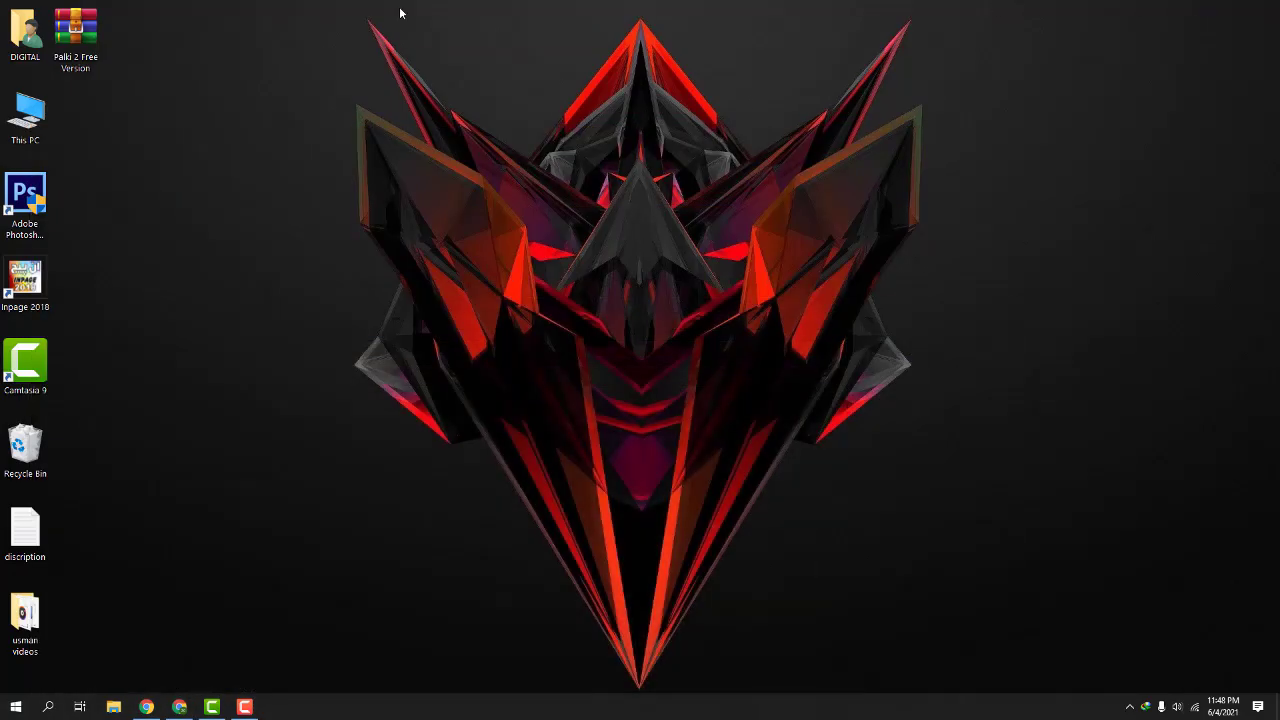
pyautogui.doubleClick(76, 30)
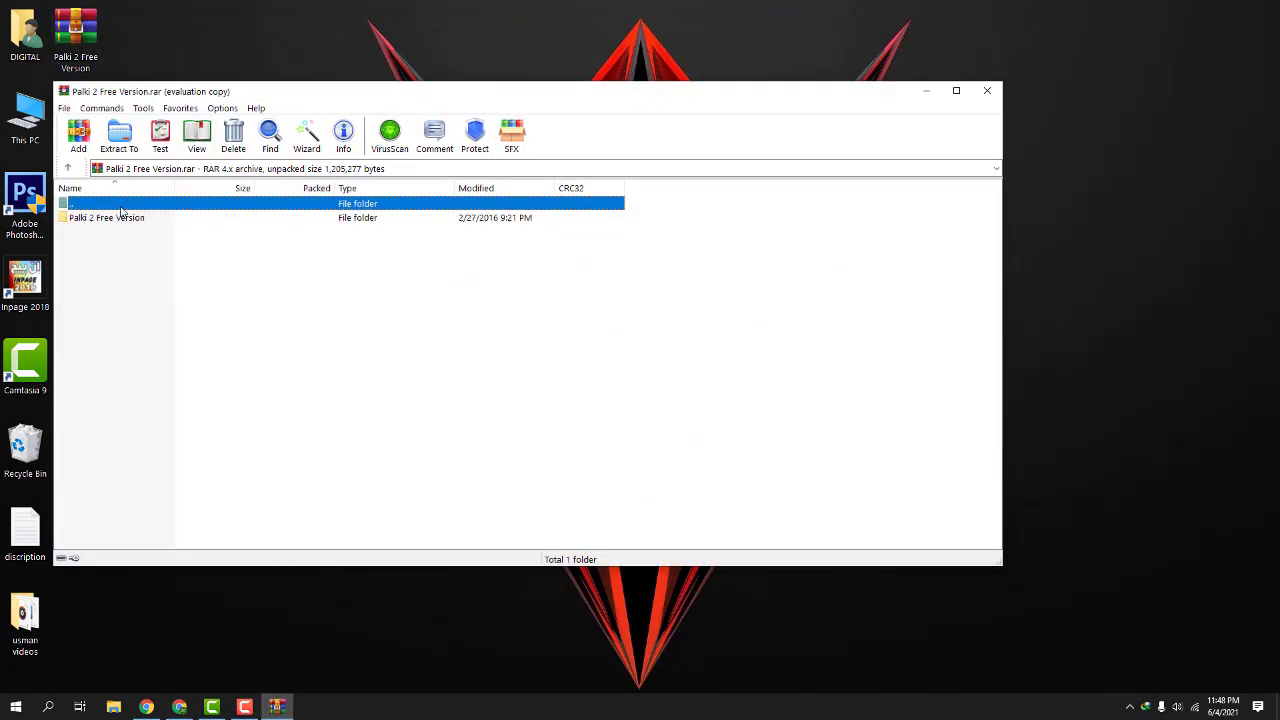
pyautogui.click(117, 220)
pyautogui.moveTo(117, 217); pyautogui.dragTo(271, 14)
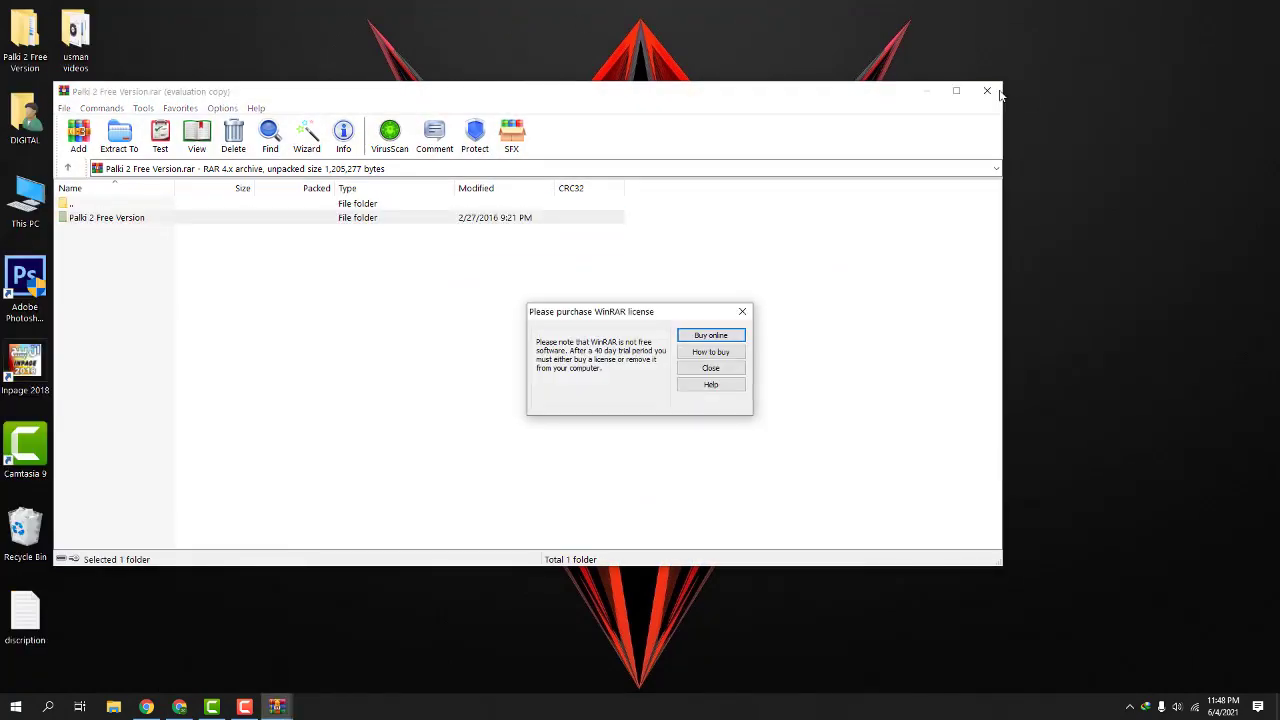
pyautogui.click(987, 90)
# Move the Palki 2 Free Version XML file from the extracted folder's Template subfolder to the desktop and close the folder window
pyautogui.doubleClick(79, 55)
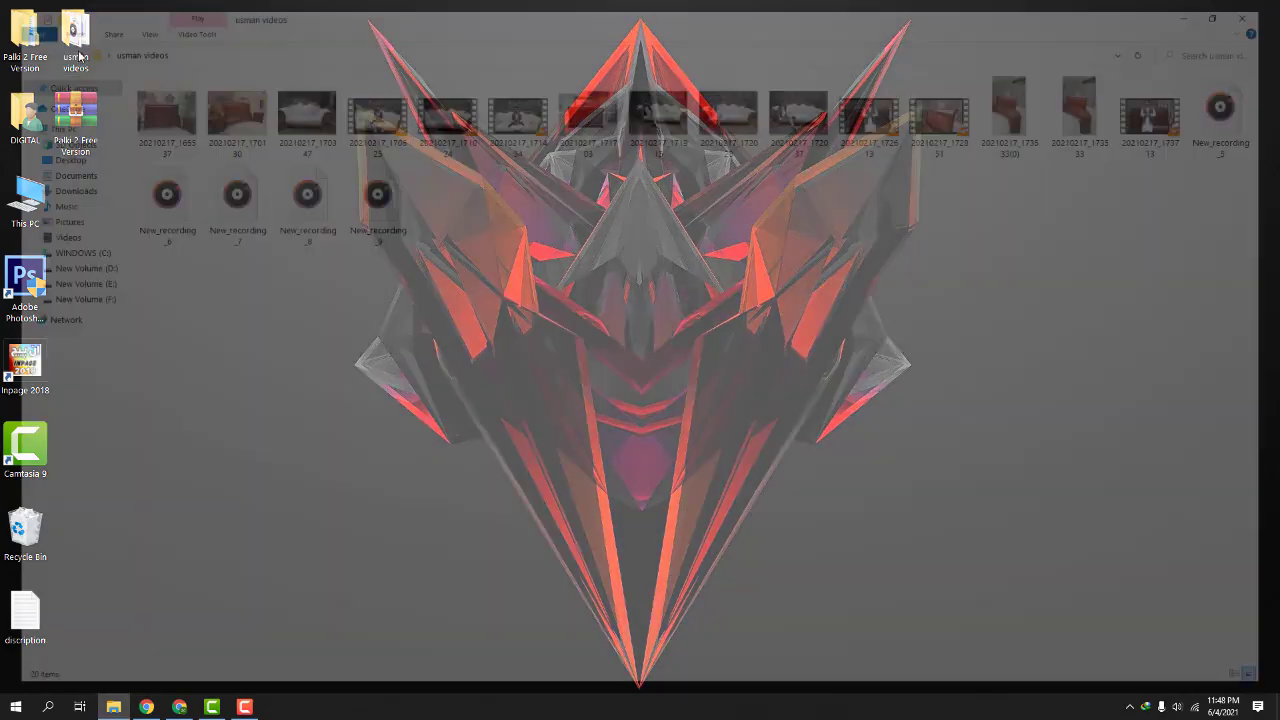
pyautogui.click(1263, 12)
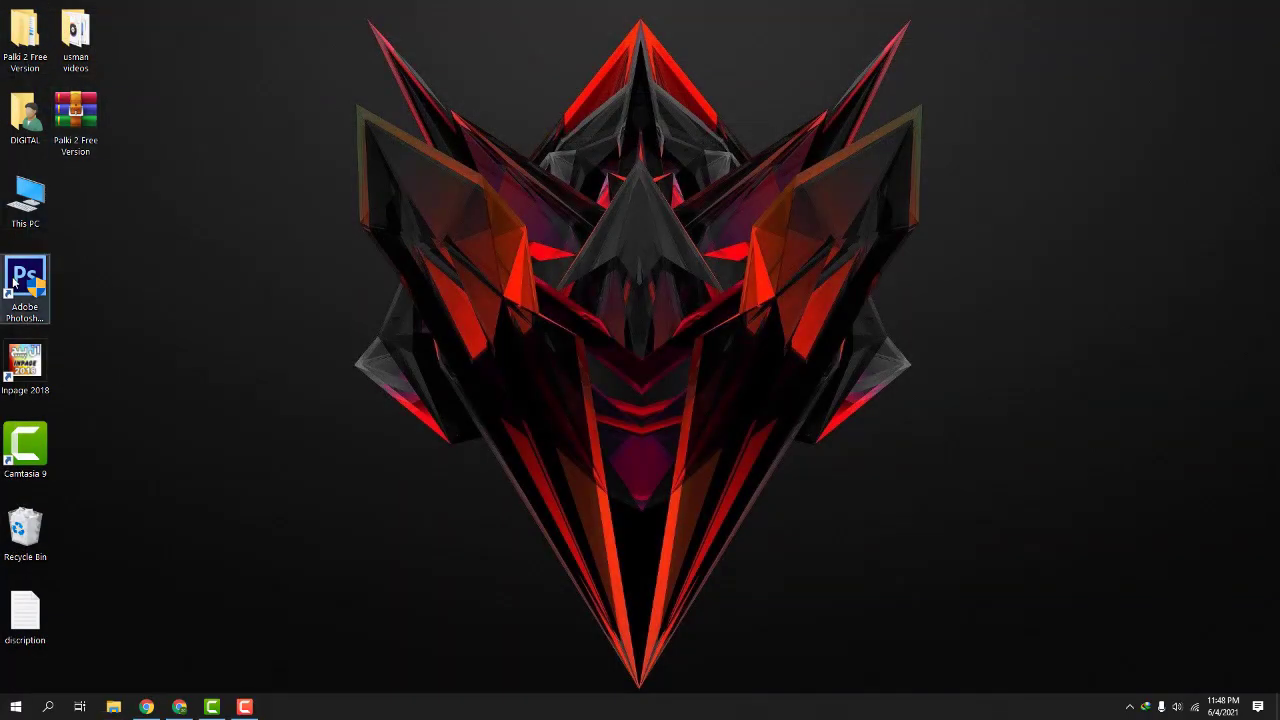
pyautogui.doubleClick(31, 31)
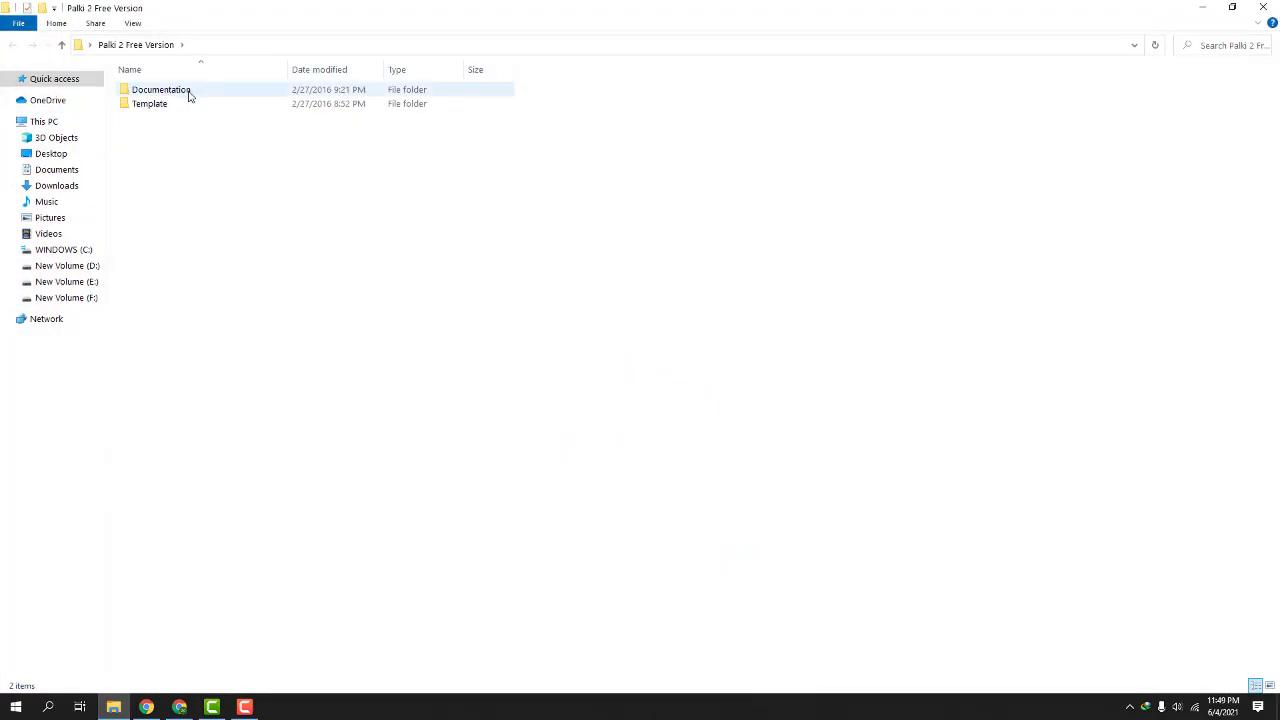
pyautogui.doubleClick(180, 104)
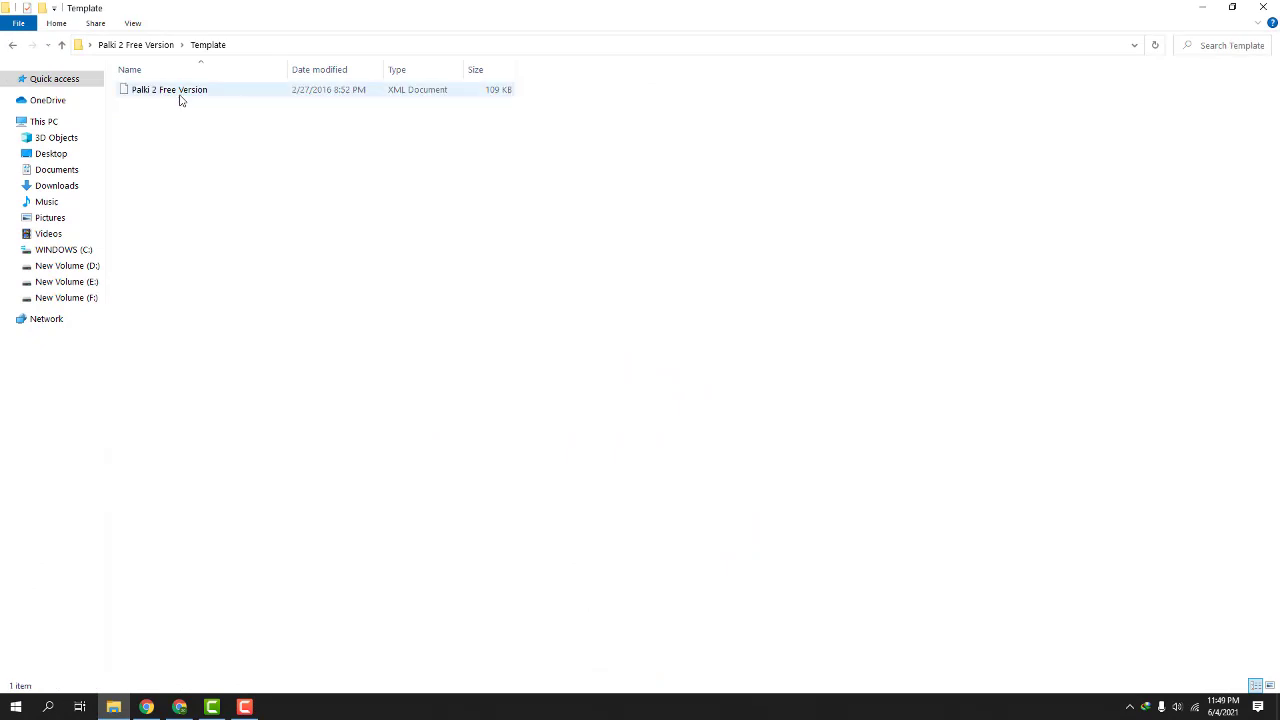
pyautogui.click(1232, 7)
pyautogui.moveTo(483, 323); pyautogui.dragTo(367, 224)
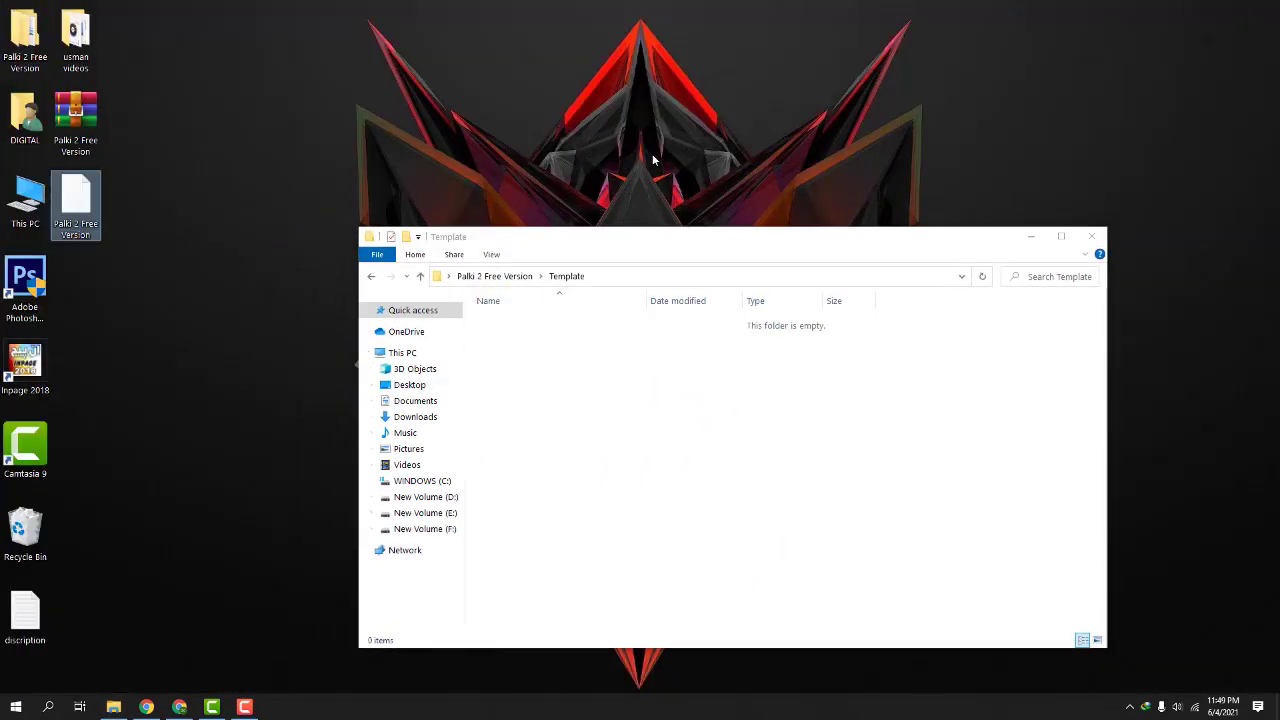
pyautogui.click(1091, 237)
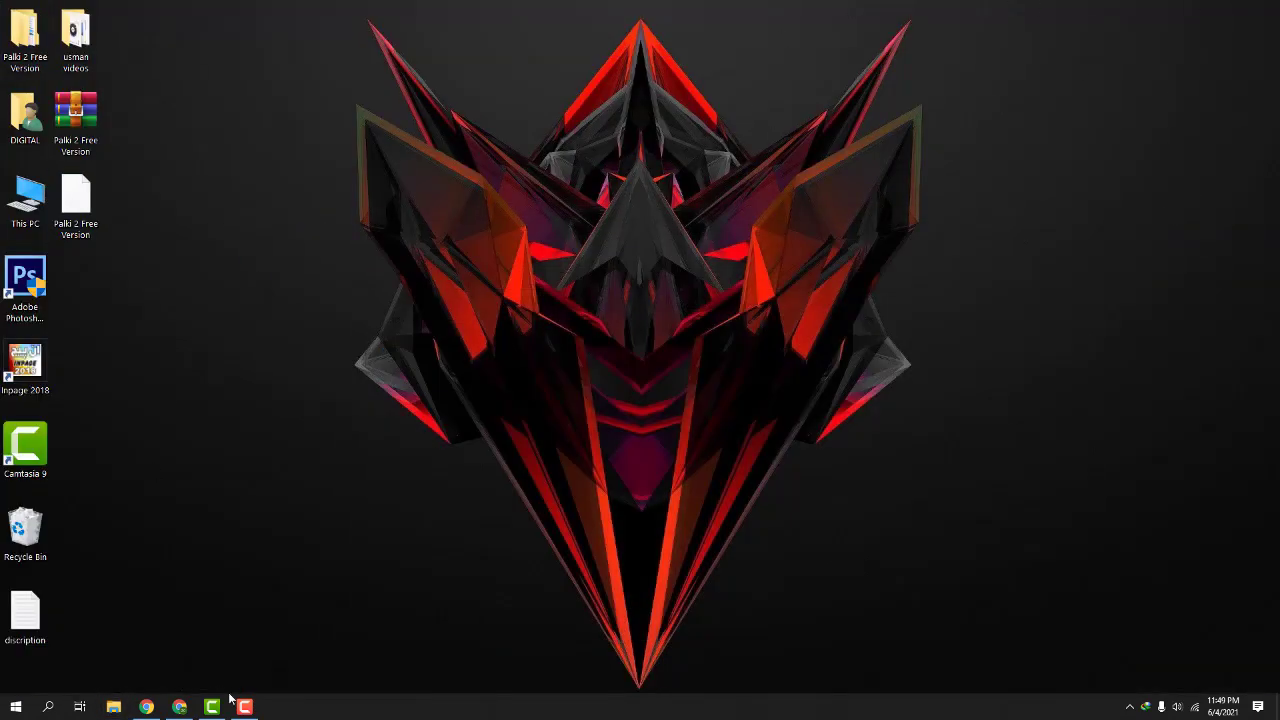
# Switch to Blogger in the other Chrome window and restore the blog's theme from the Palki 2 Free Version XML file on the Desktop
pyautogui.click(179, 707)
pyautogui.click(71, 483)
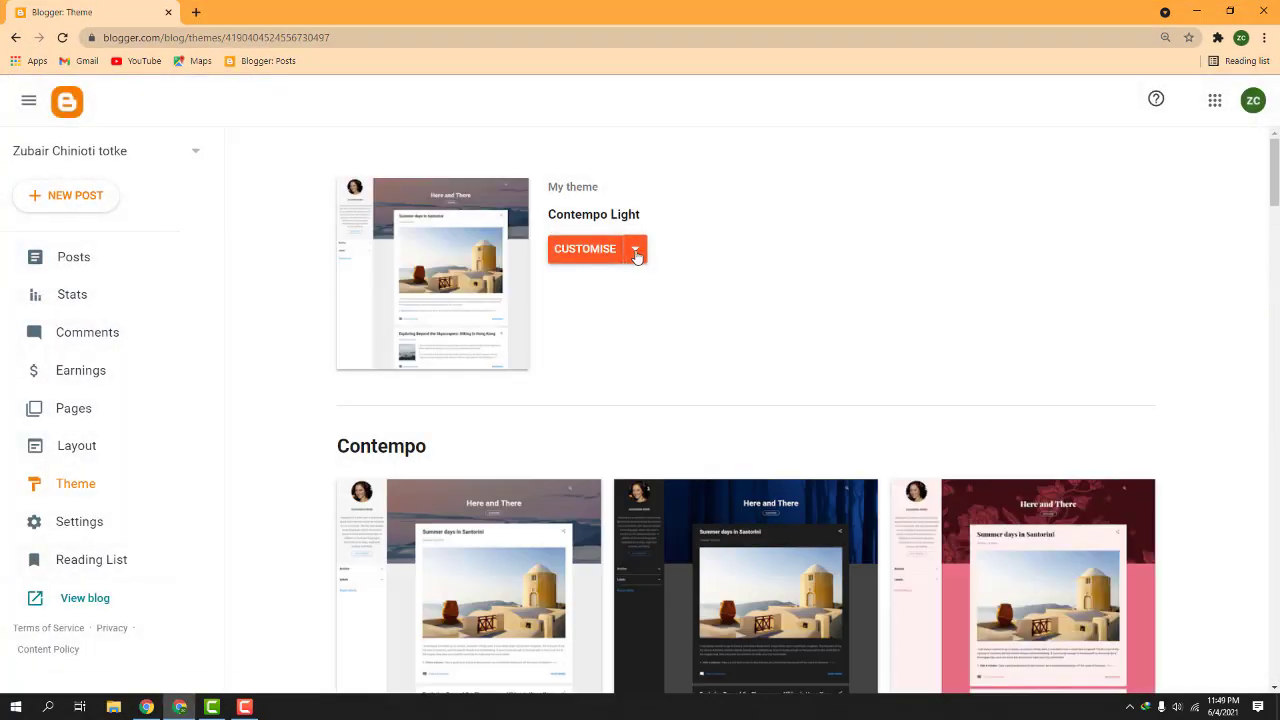
pyautogui.click(636, 252)
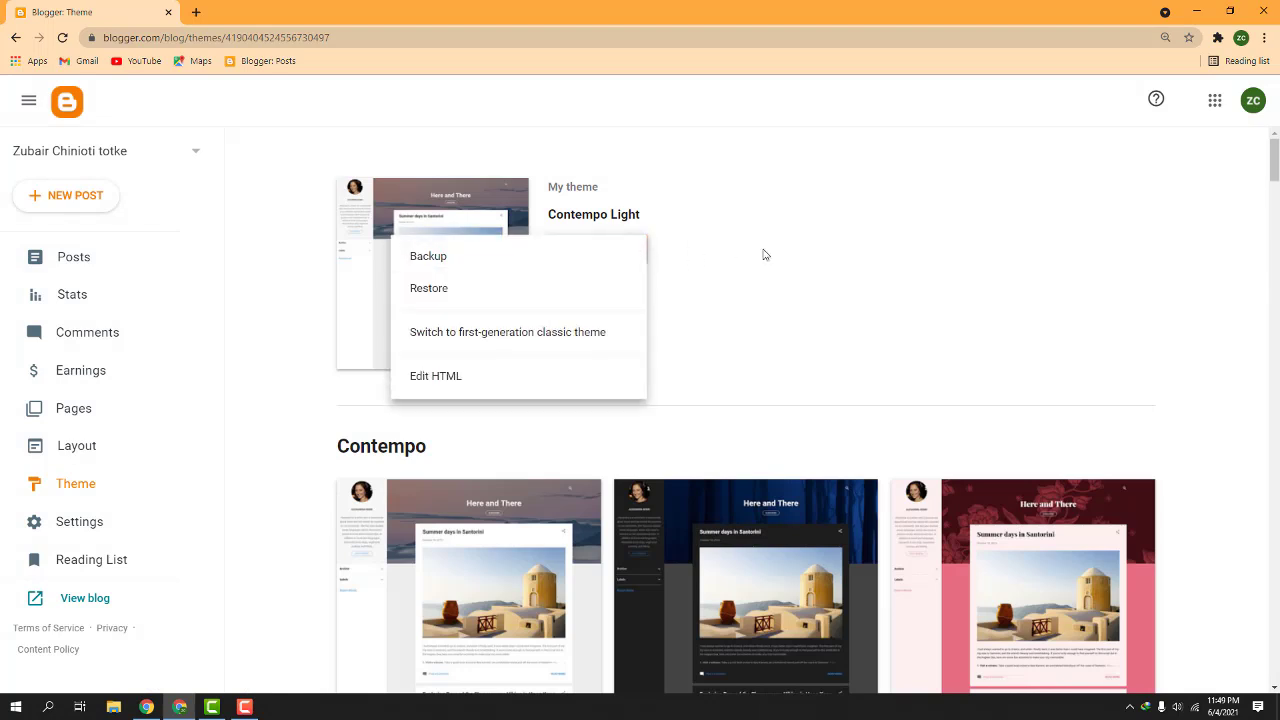
pyautogui.click(713, 251)
pyautogui.click(638, 251)
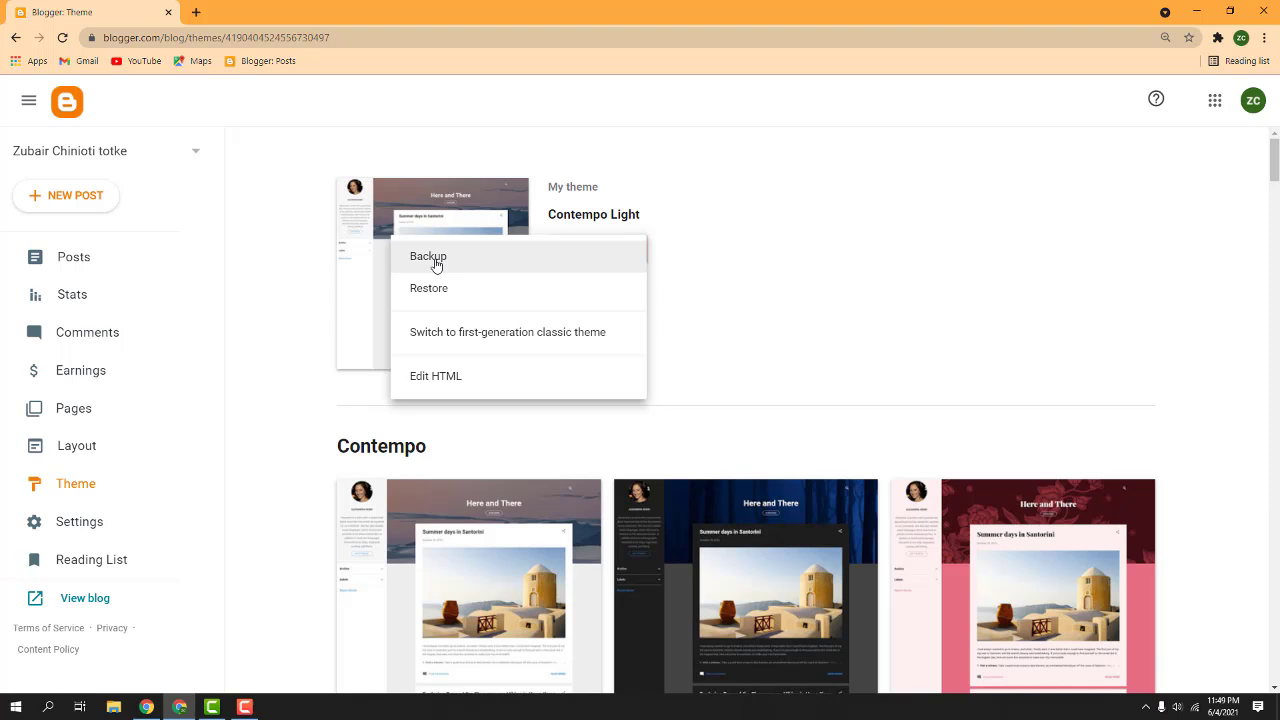
pyautogui.click(477, 293)
pyautogui.click(735, 430)
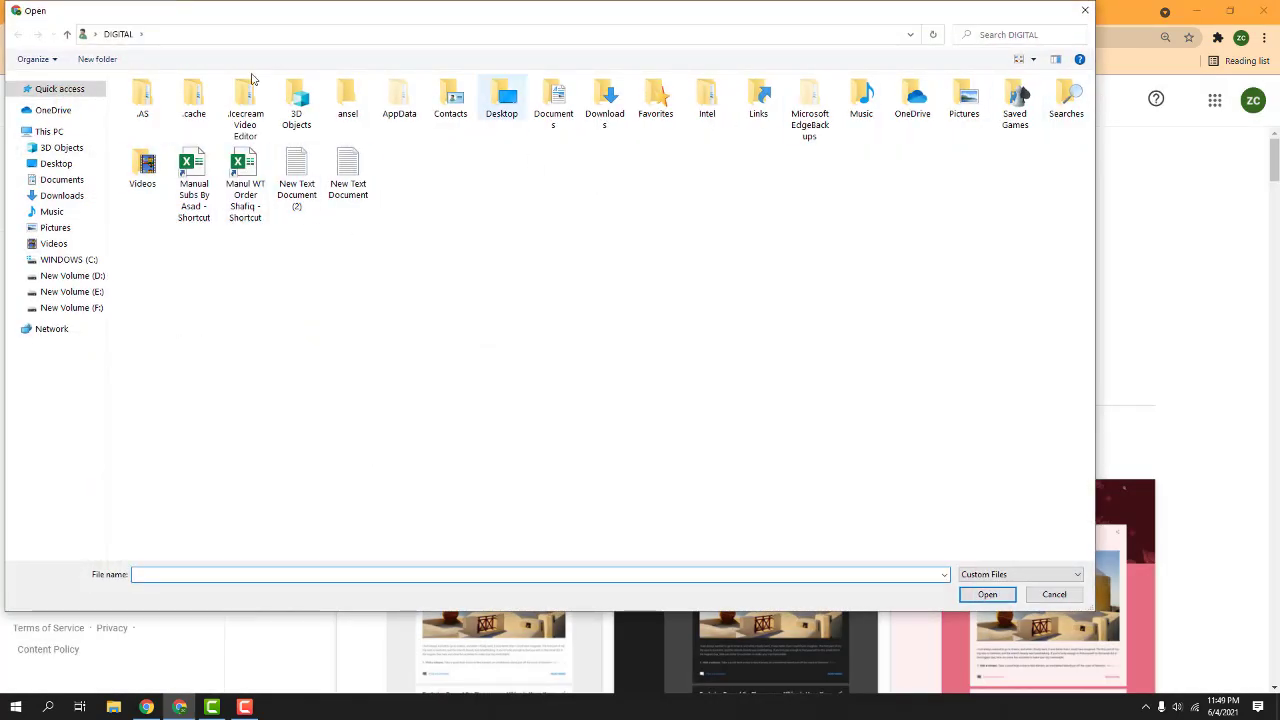
pyautogui.click(56, 163)
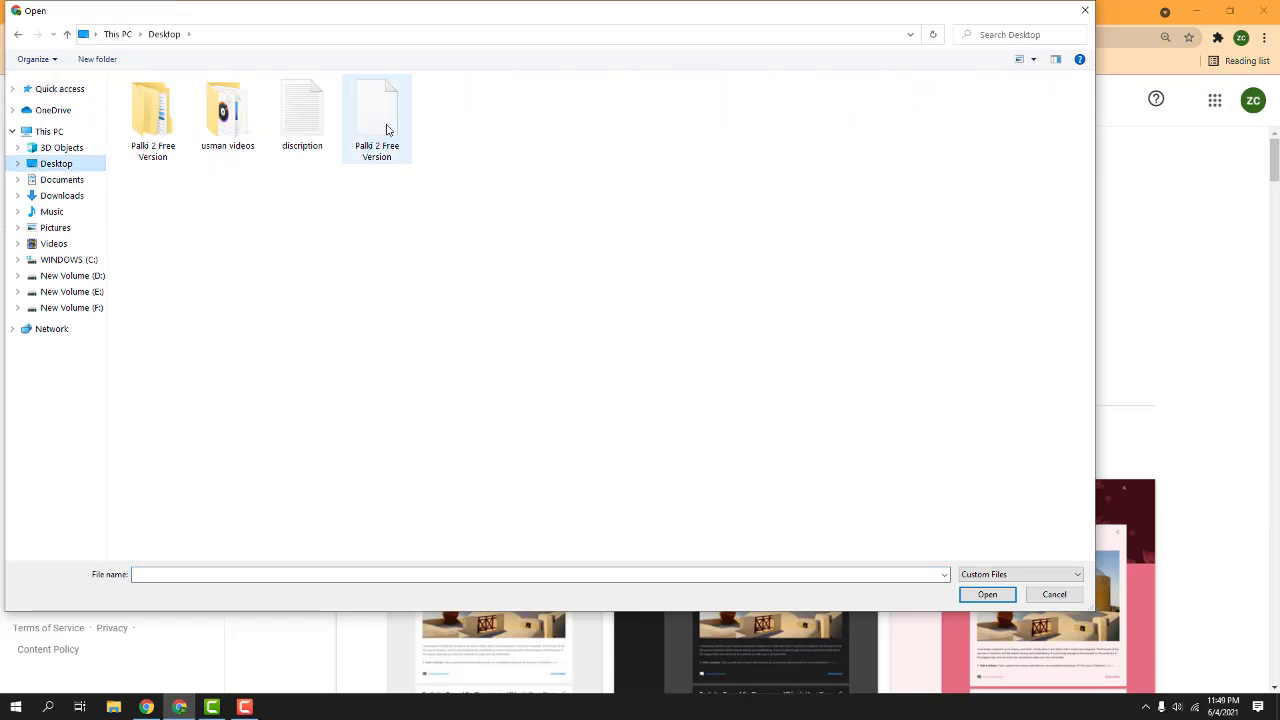
pyautogui.doubleClick(380, 118)
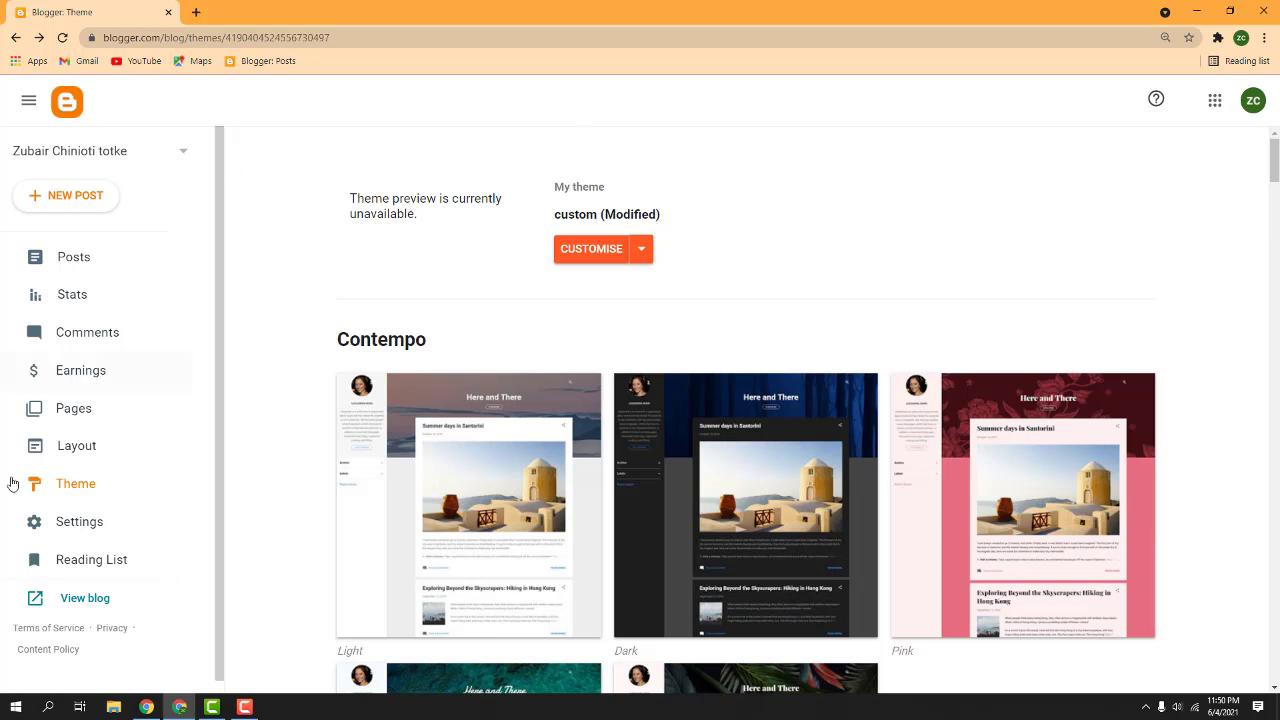
# View the live blog and examine its header title, sidebar widgets and lower page area
pyautogui.click(66, 599)
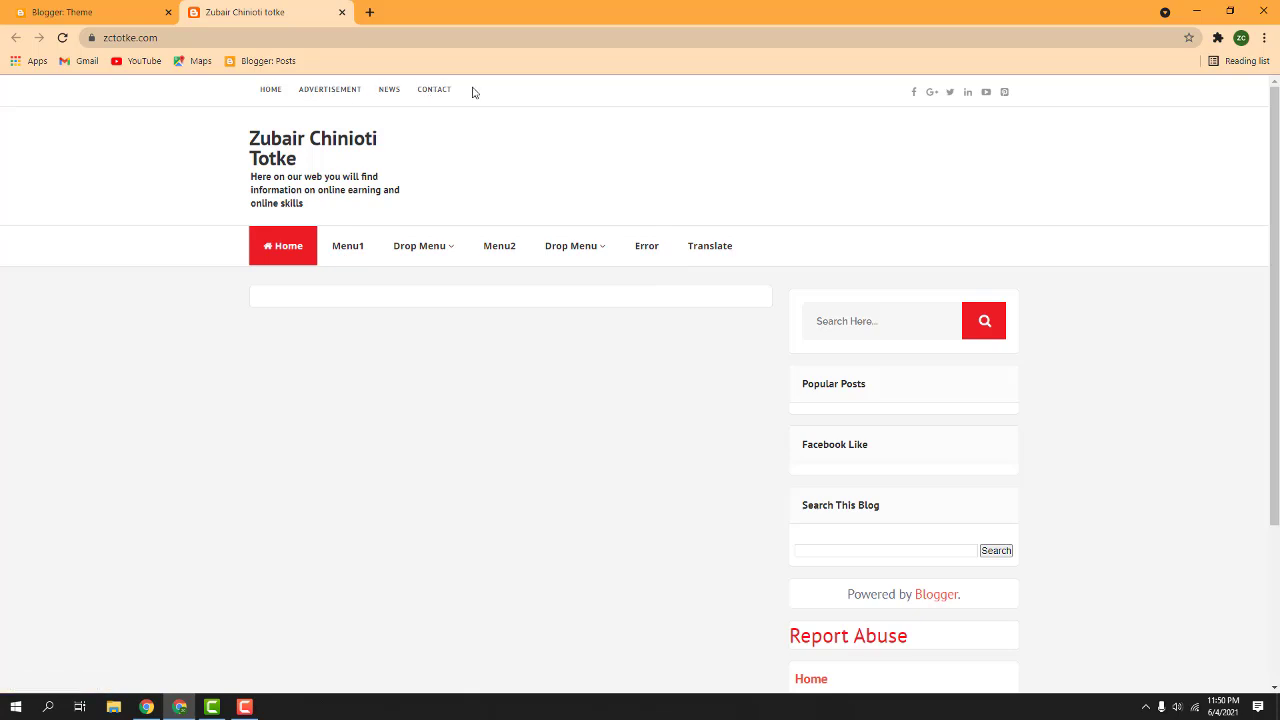
pyautogui.moveTo(229, 118)
pyautogui.mouseDown()
pyautogui.moveTo(391, 177)
pyautogui.moveTo(428, 218)
pyautogui.mouseUp()
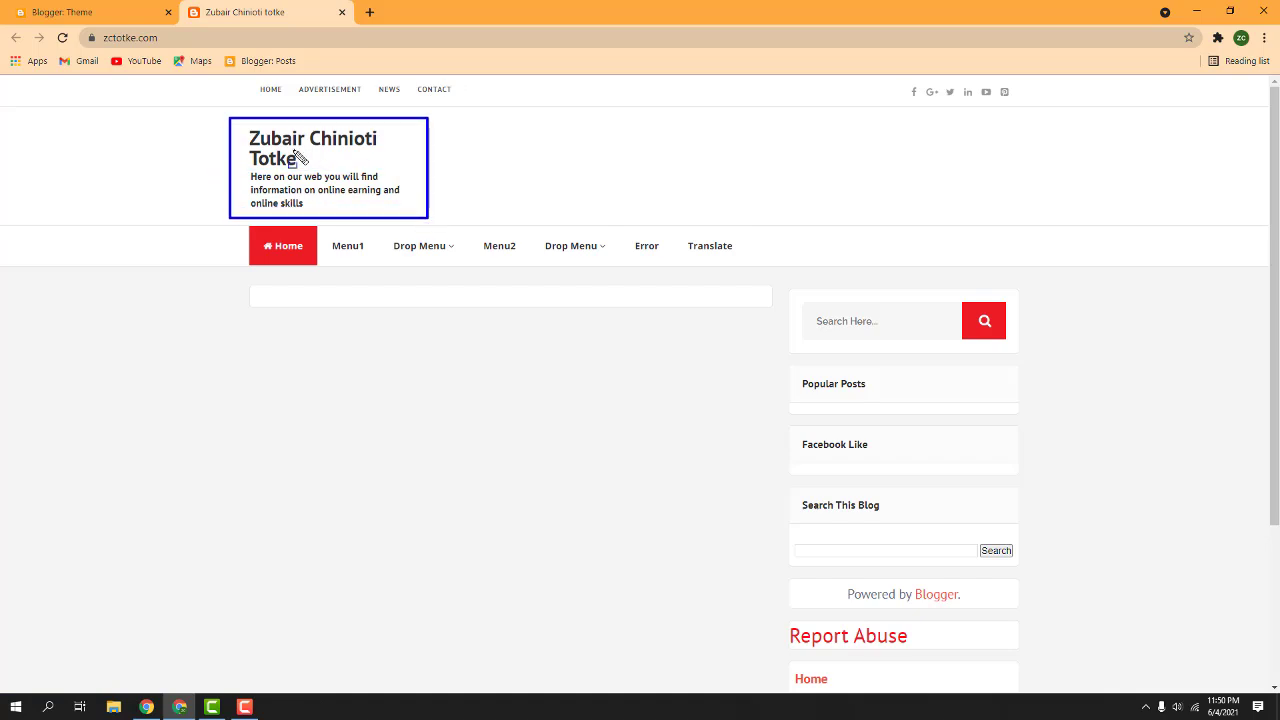
pyautogui.moveTo(765, 249)
pyautogui.mouseDown()
pyautogui.moveTo(1046, 666)
pyautogui.moveTo(1066, 662)
pyautogui.mouseUp()
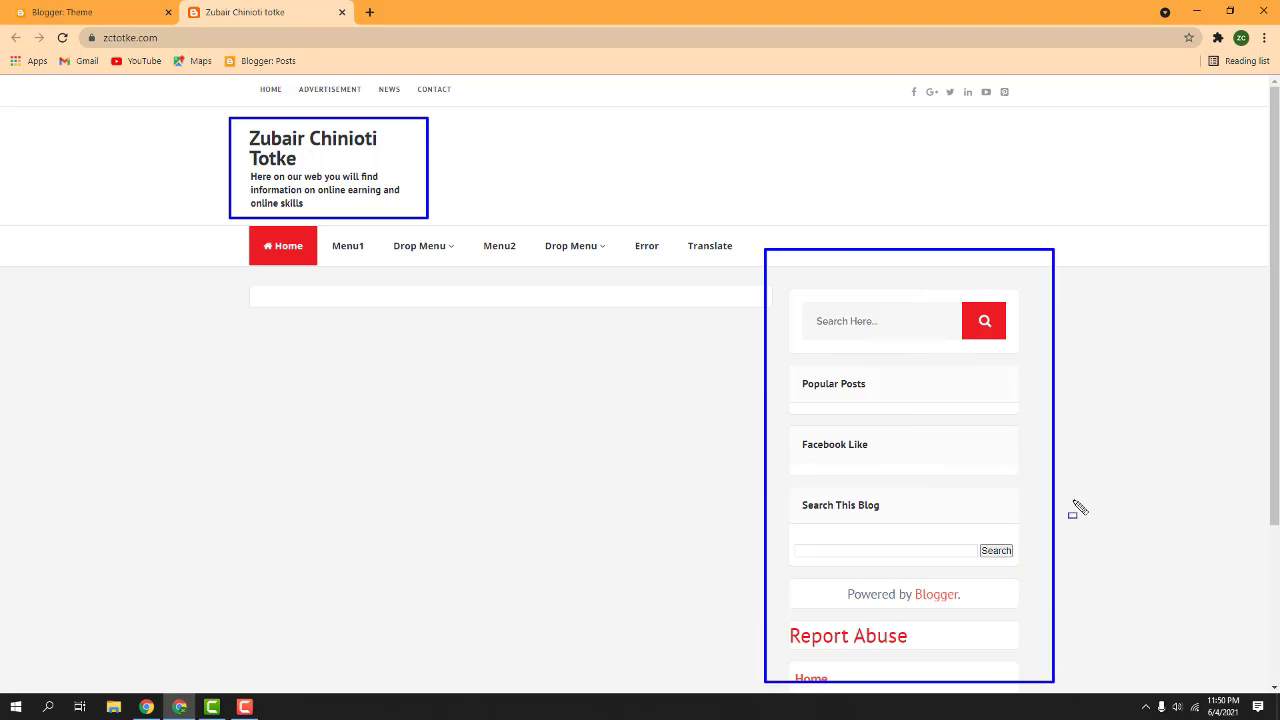
pyautogui.press('Escape')
pyautogui.scroll(-2, 931, 340)
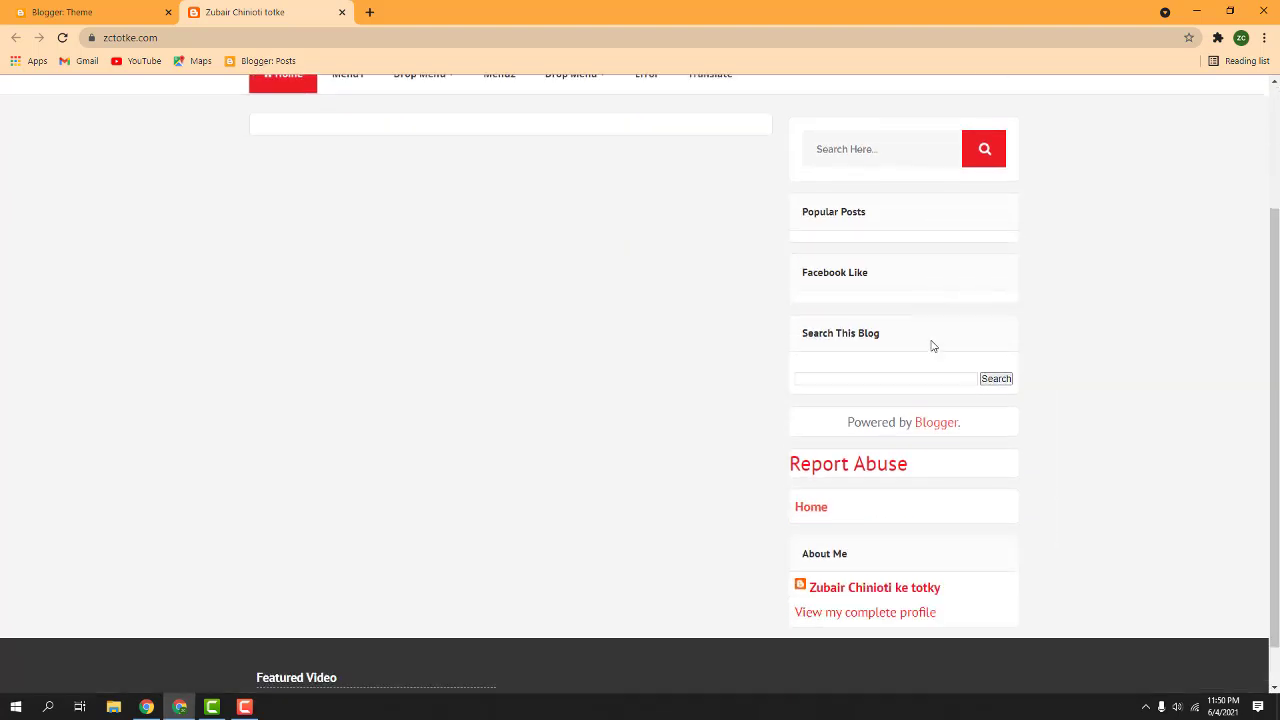
# Return to the Blogger dashboard, open the blog's Layout page and look through its sidebar gadgets
pyautogui.scroll(2, 931, 334)
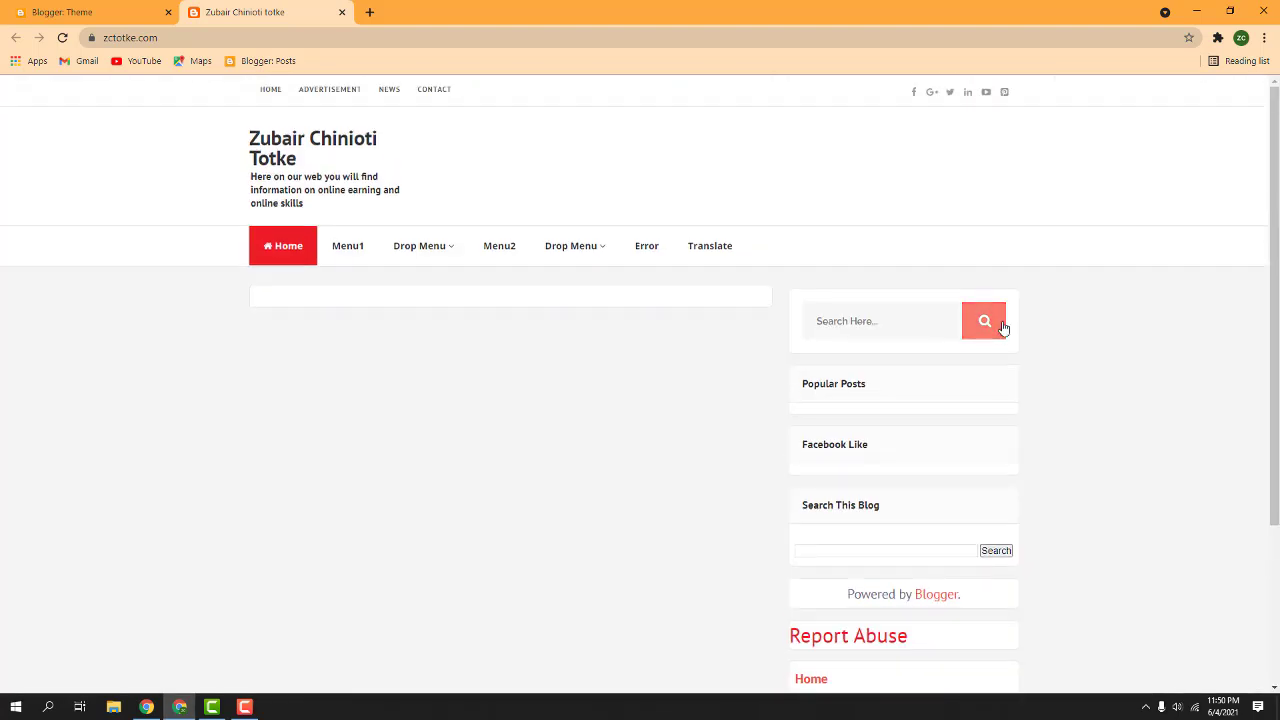
pyautogui.click(45, 8)
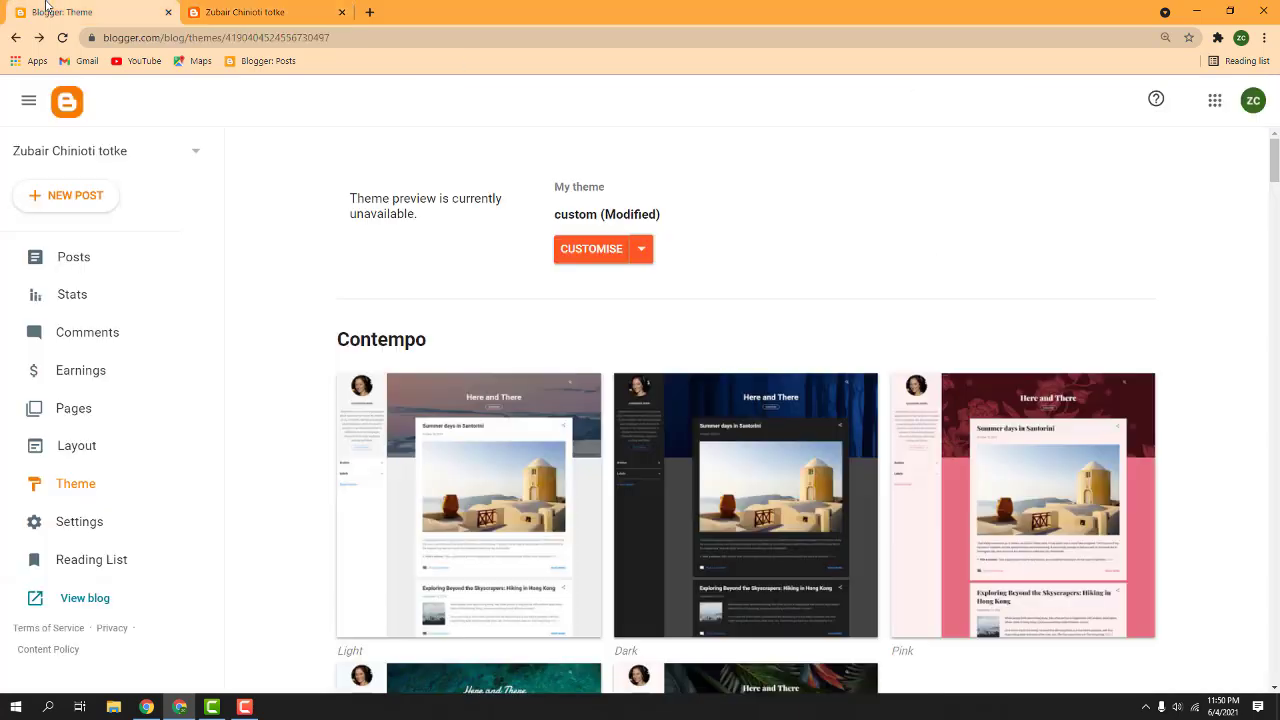
pyautogui.click(114, 451)
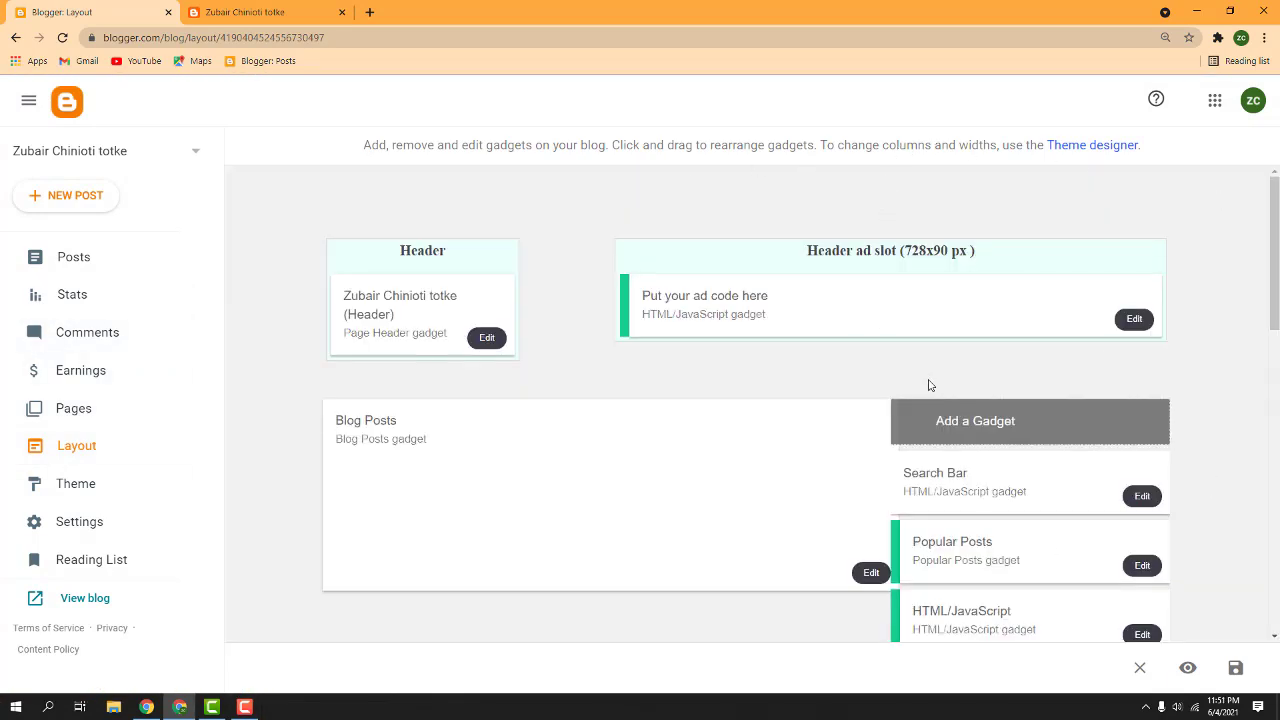
pyautogui.scroll(-2, 928, 385)
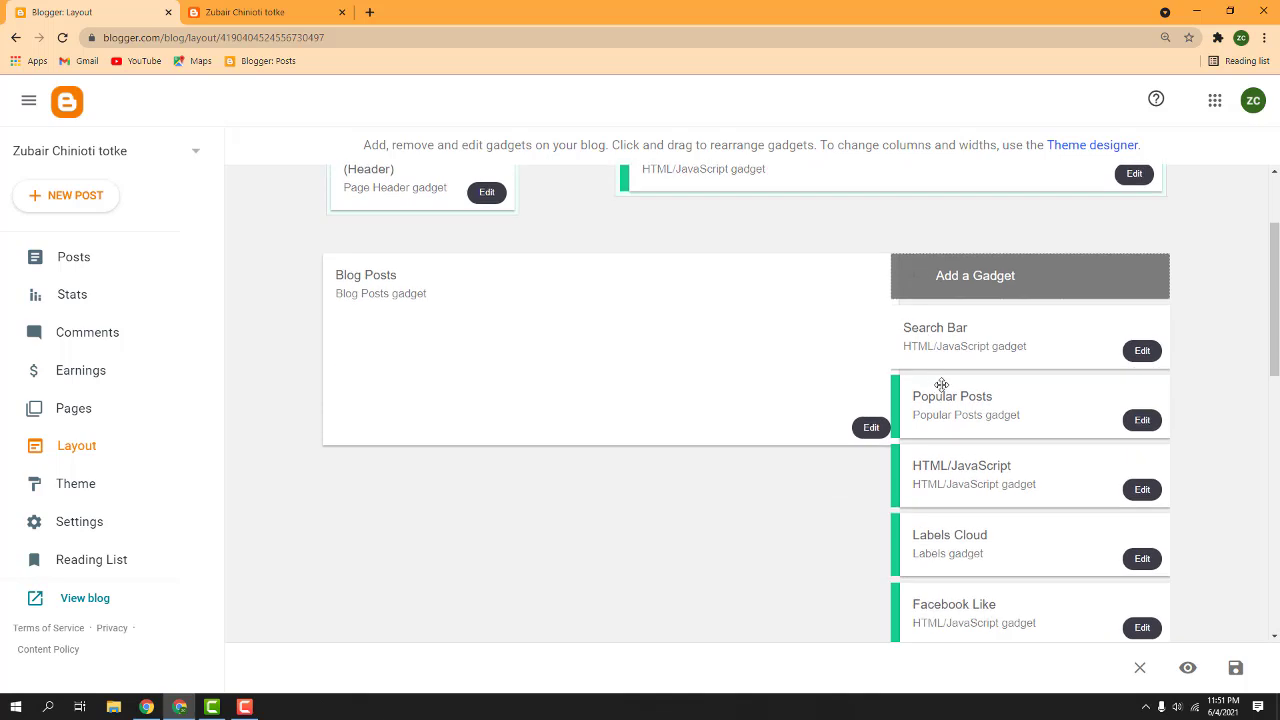
pyautogui.scroll(-1, 940, 383)
pyautogui.scroll(-2, 944, 383)
# Examine the live blog's sidebar widgets, including the Popular Posts and Facebook Like sections, to compare them with the layout
pyautogui.click(292, 10)
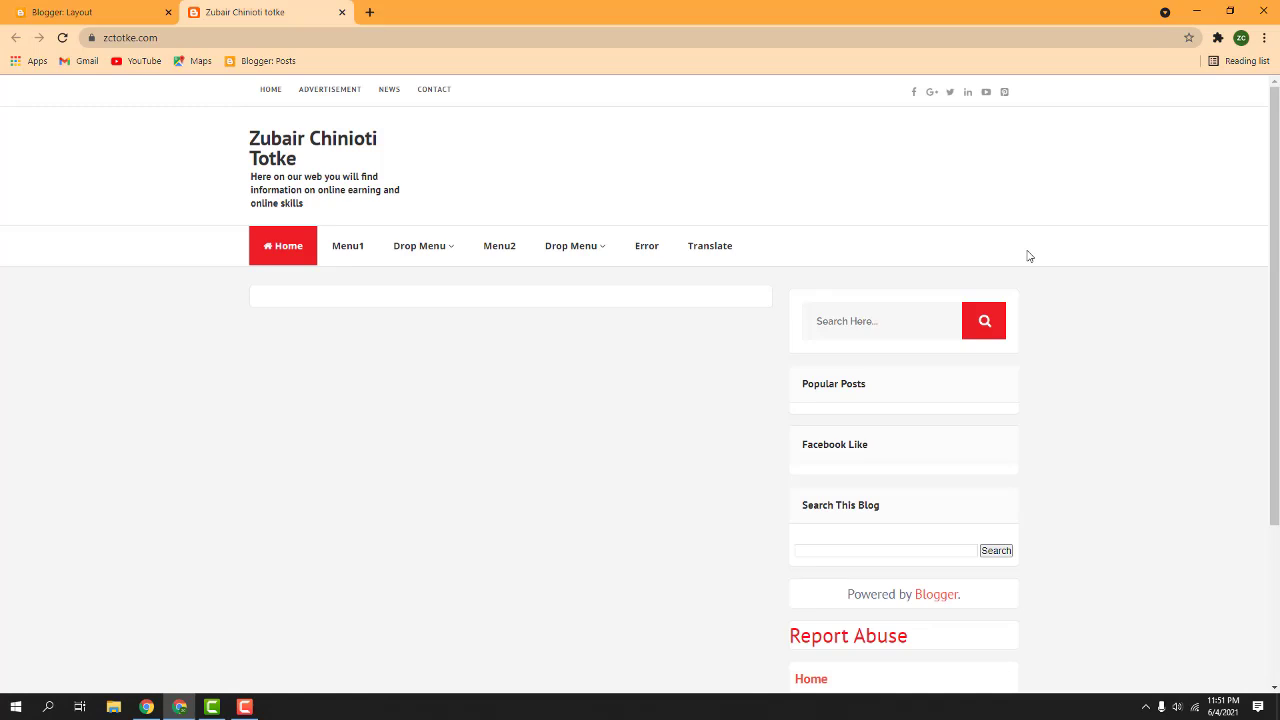
pyautogui.scroll(-2, 1066, 266)
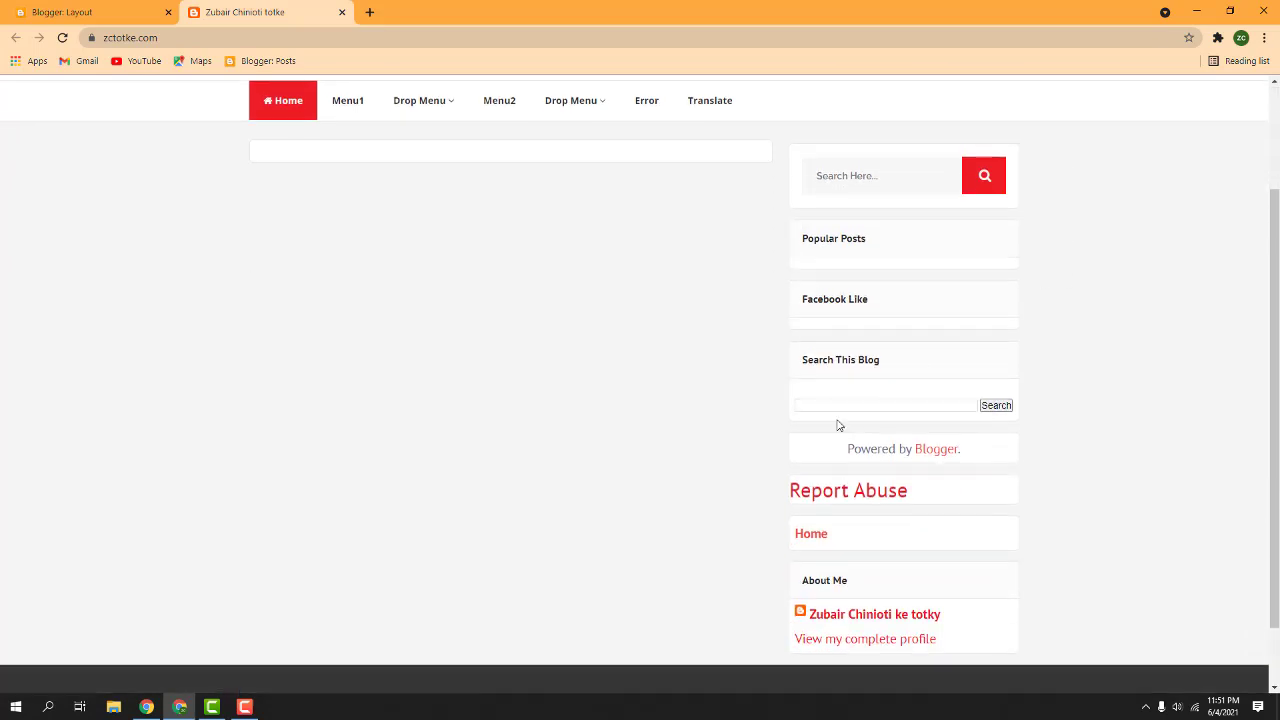
pyautogui.moveTo(810, 303); pyautogui.dragTo(940, 308)
pyautogui.moveTo(804, 238); pyautogui.dragTo(912, 240)
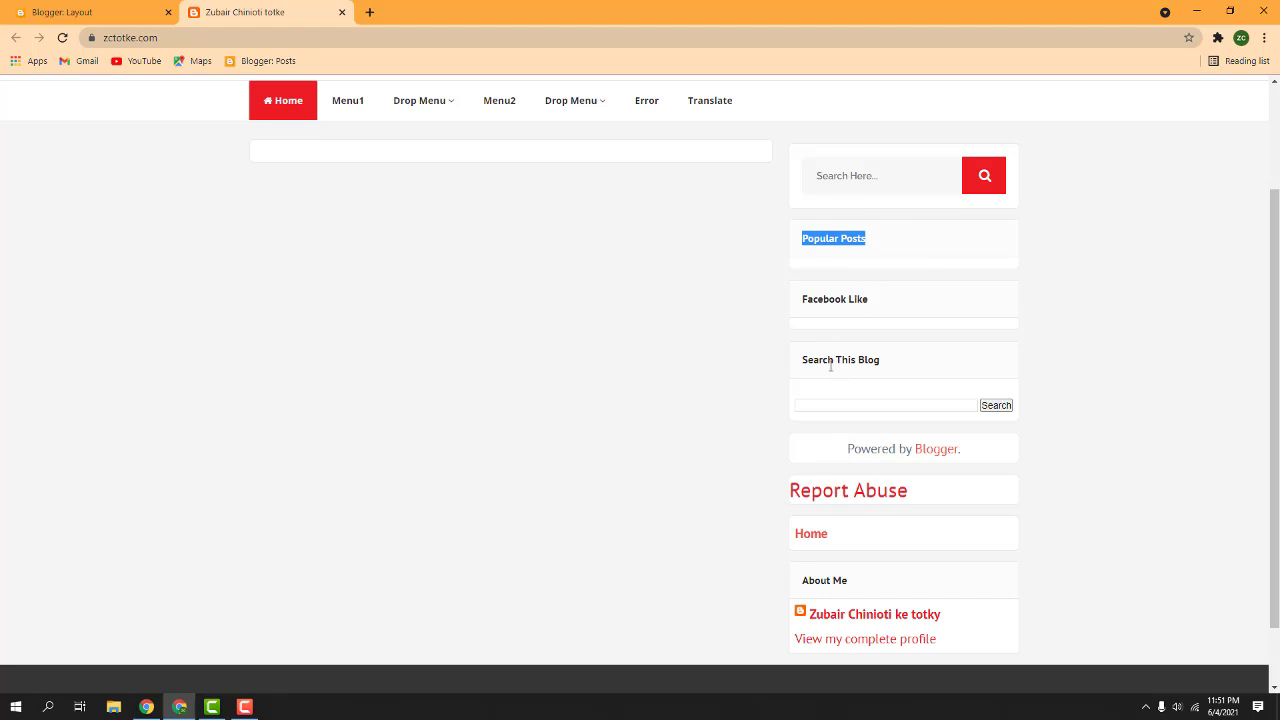
pyautogui.scroll(-1, 822, 330)
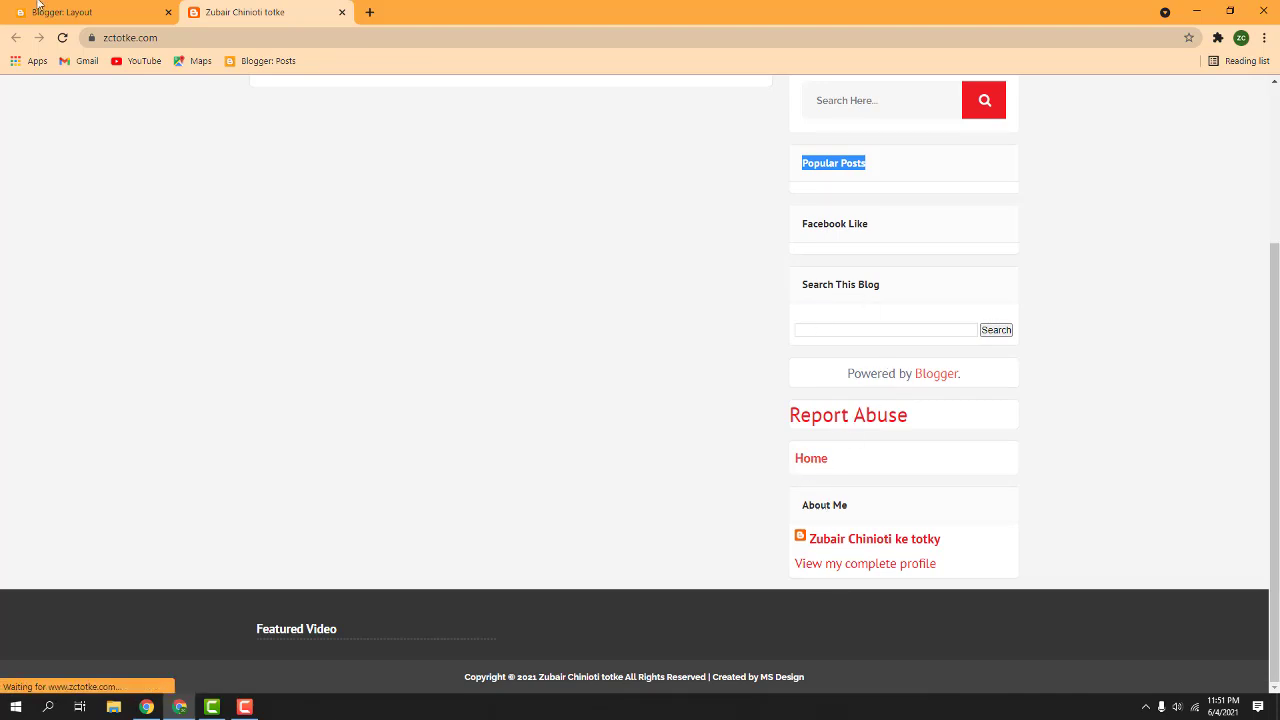
# Remove the Search This Blog gadget from the sidebar in the blog's layout
pyautogui.click(83, 10)
pyautogui.scroll(5, 860, 380)
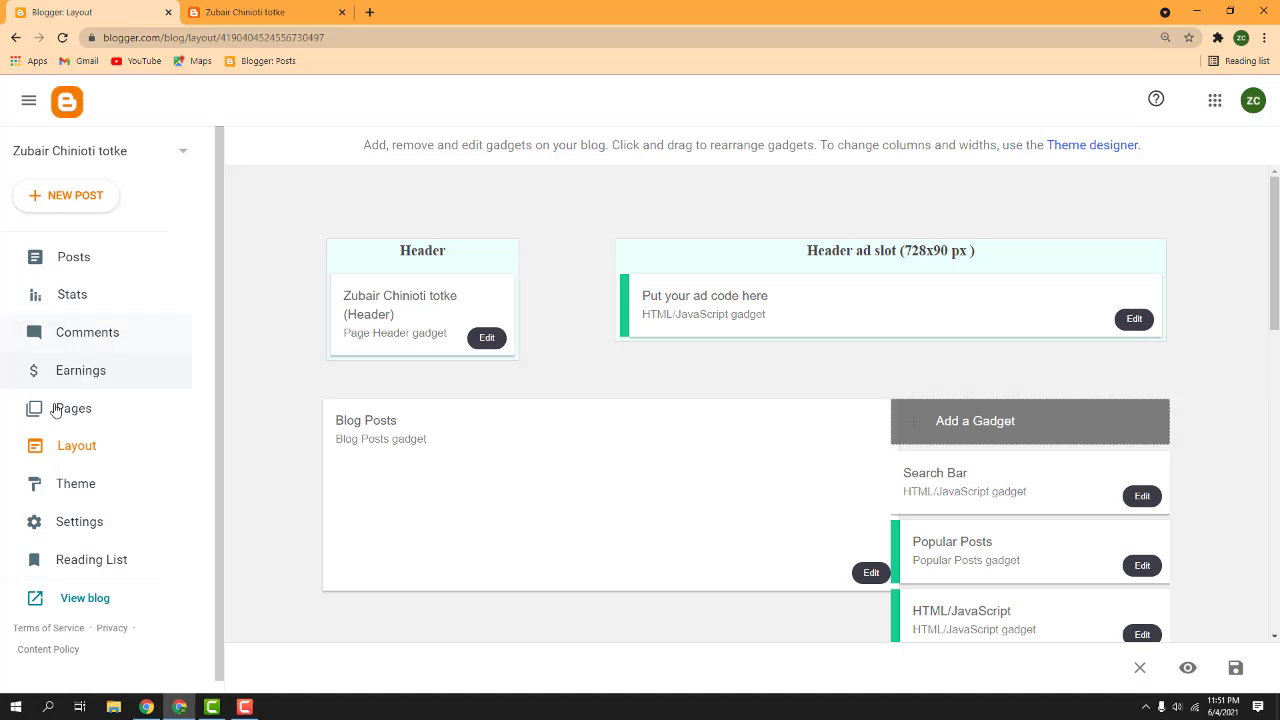
pyautogui.scroll(-5, 1174, 380)
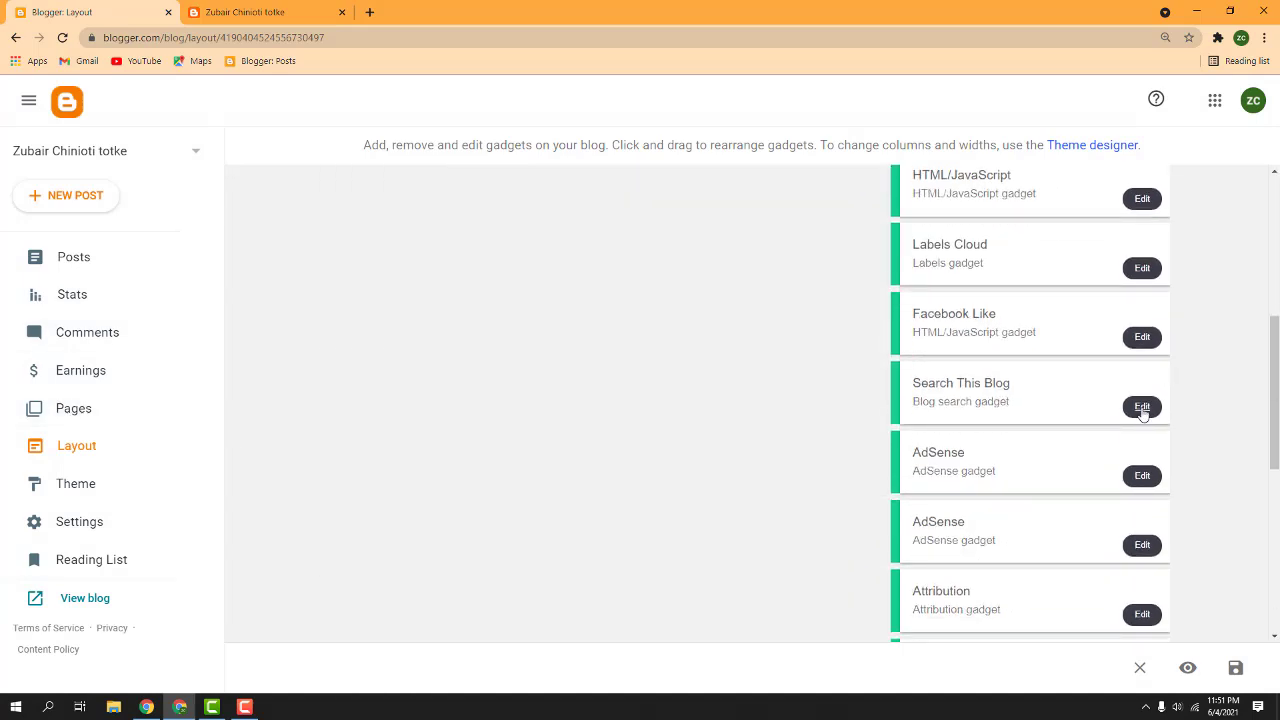
pyautogui.click(1142, 407)
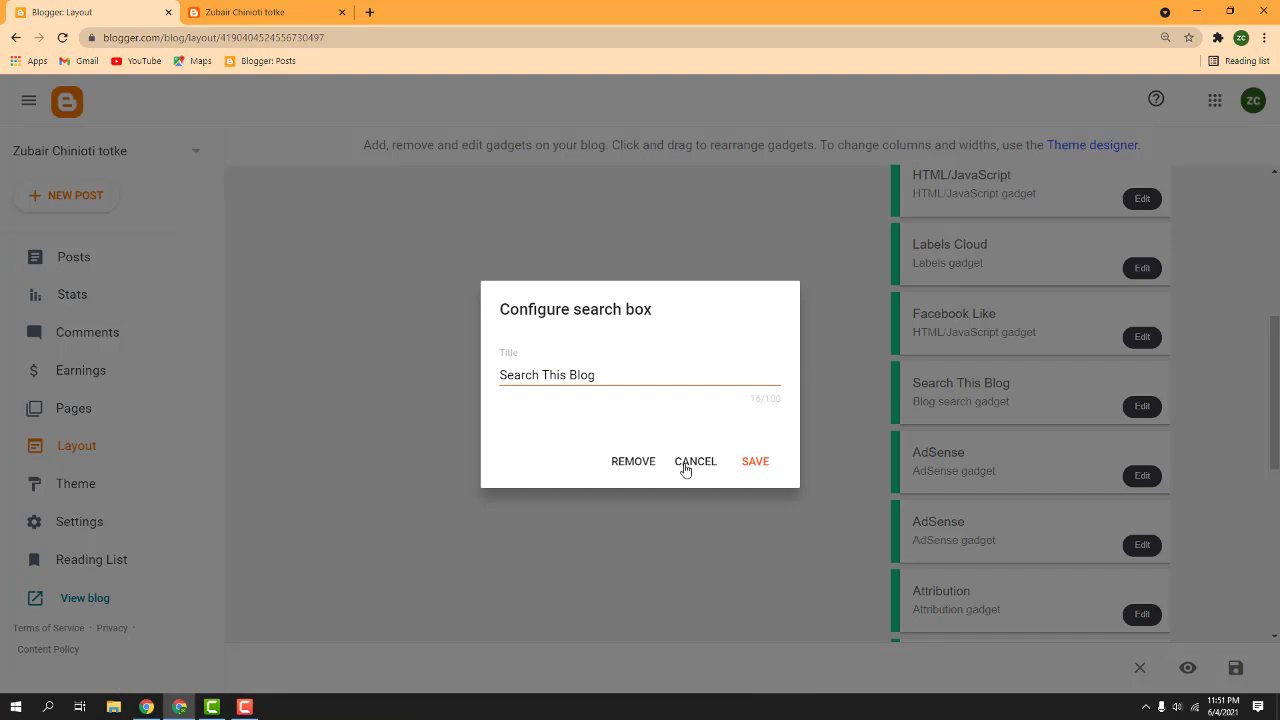
pyautogui.click(634, 461)
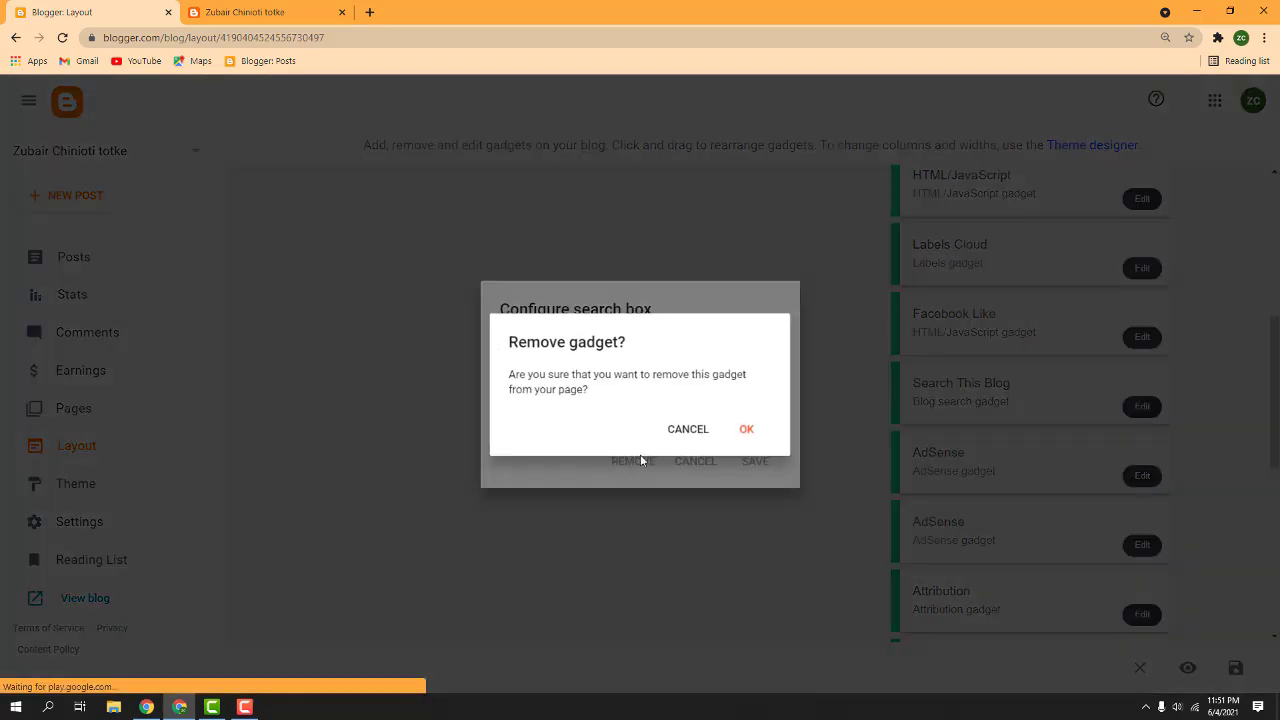
pyautogui.click(743, 429)
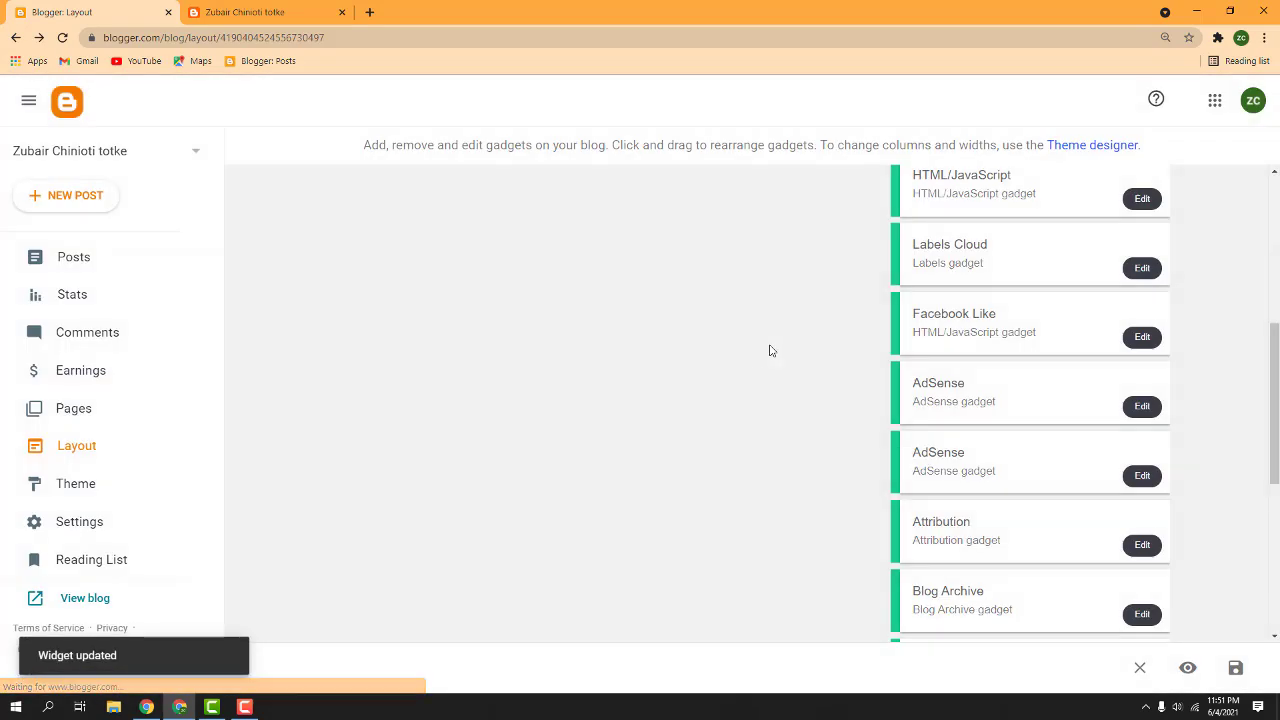
# Remove both AdSense gadgets from the sidebar
pyautogui.click(1142, 407)
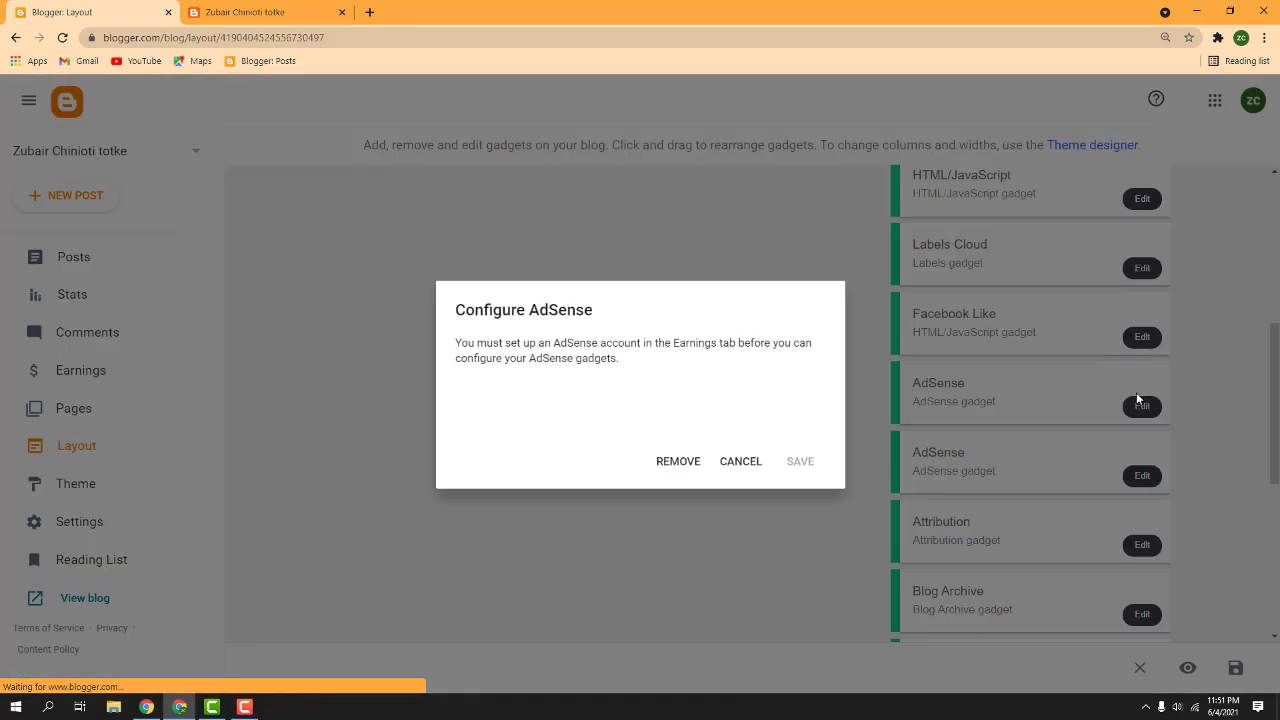
pyautogui.click(678, 461)
pyautogui.click(740, 432)
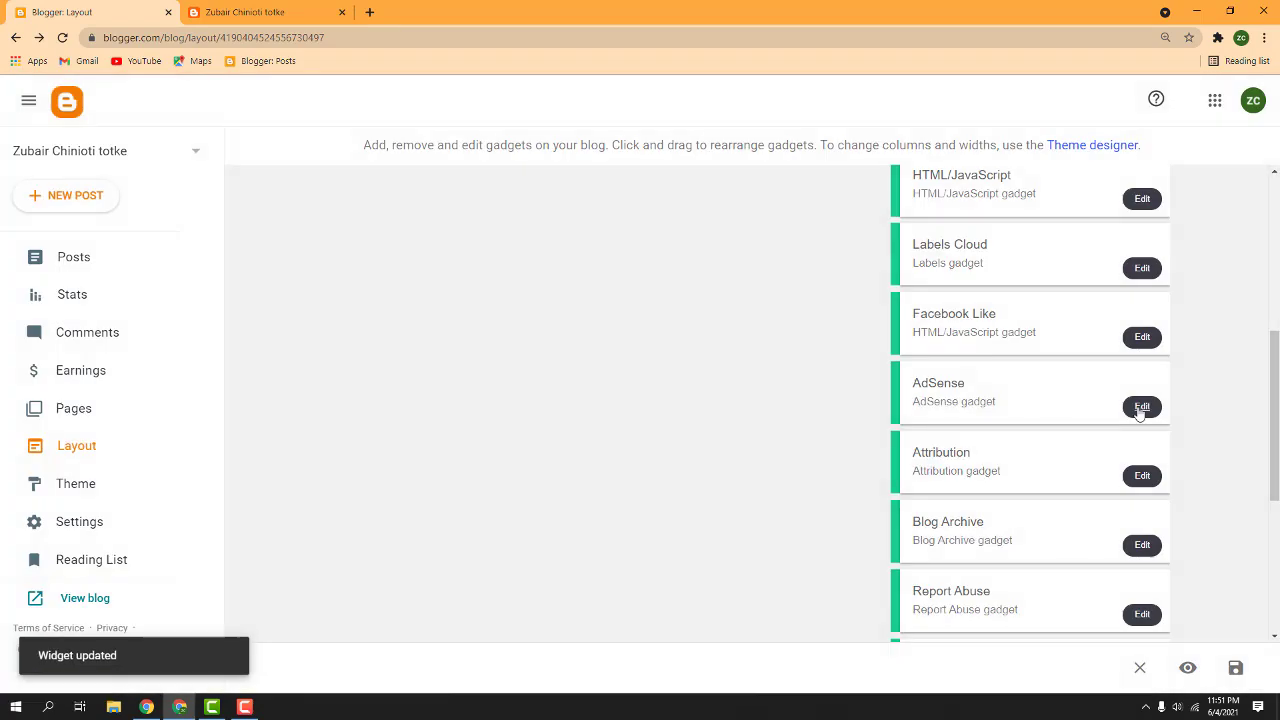
pyautogui.click(1142, 407)
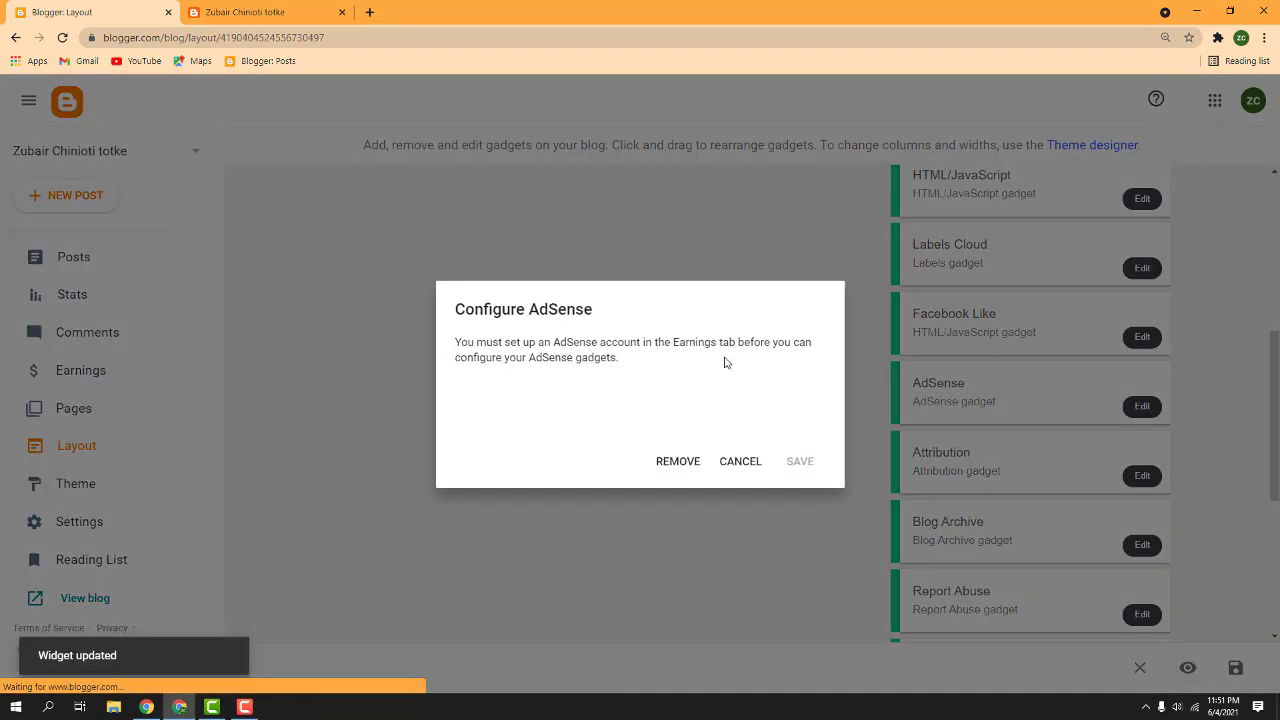
pyautogui.click(678, 461)
pyautogui.click(748, 432)
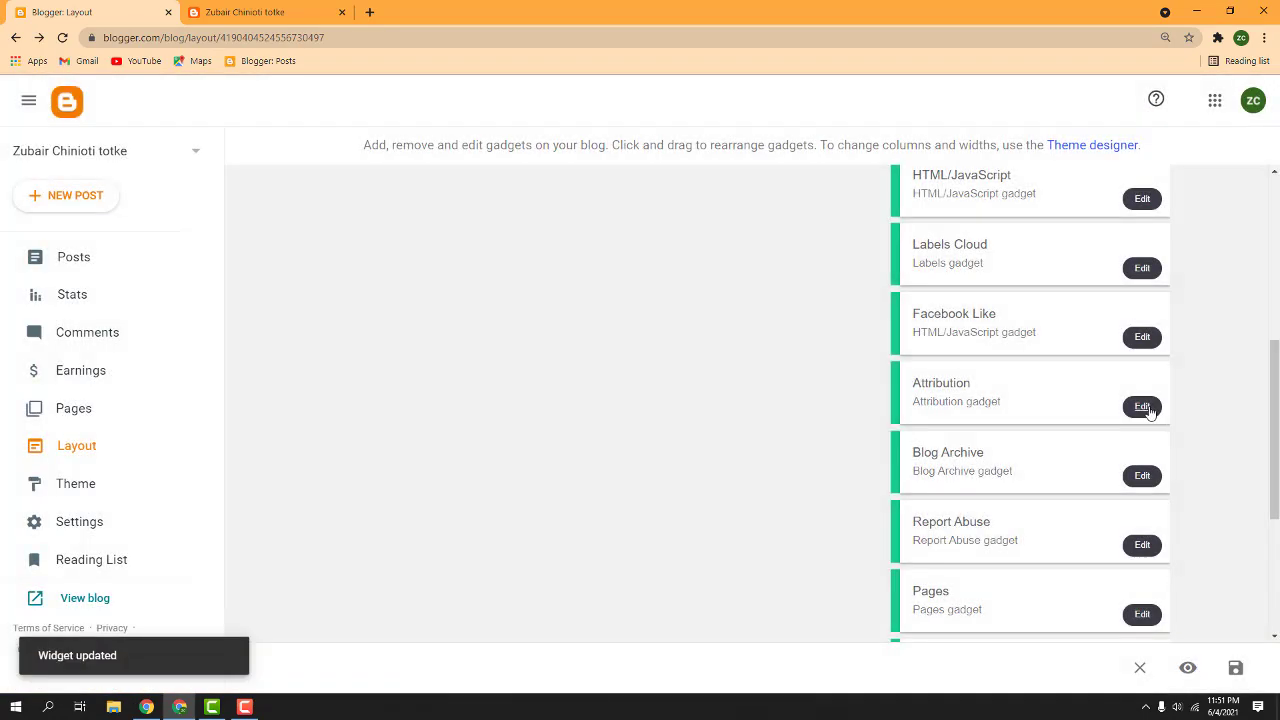
# Remove the Attribution and Blog Archive gadgets from the sidebar
pyautogui.click(1142, 406)
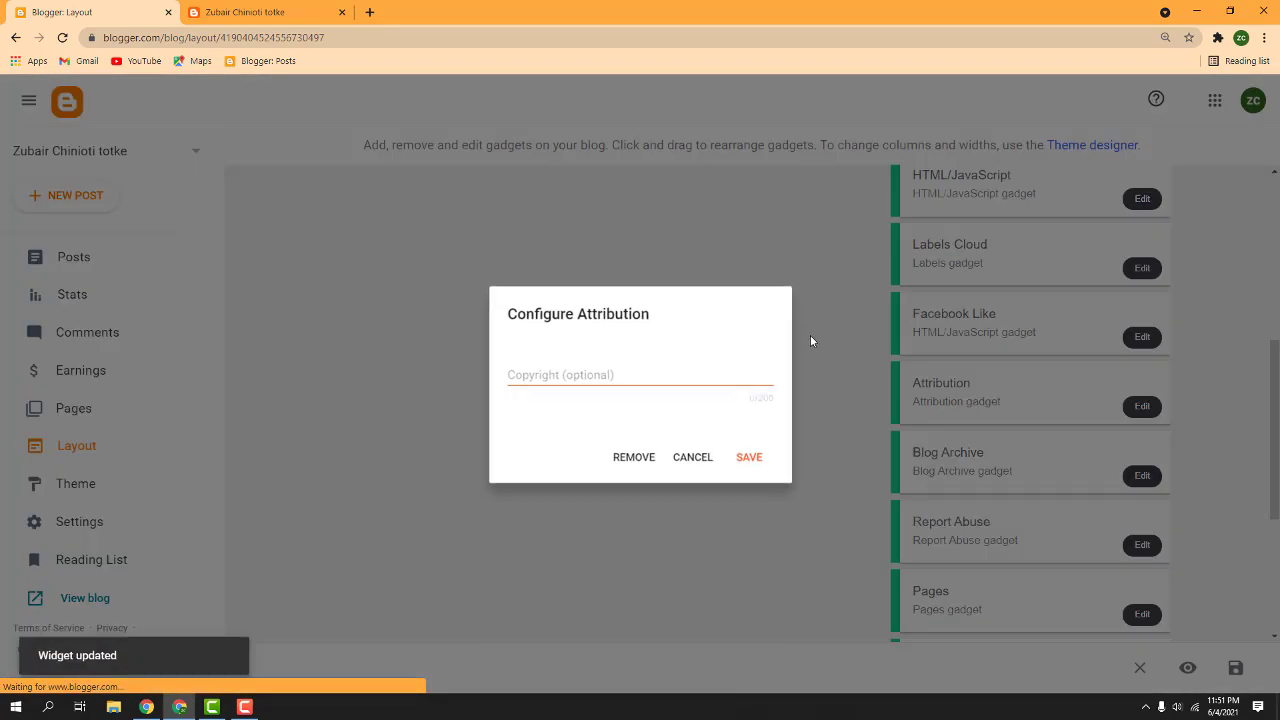
pyautogui.click(633, 461)
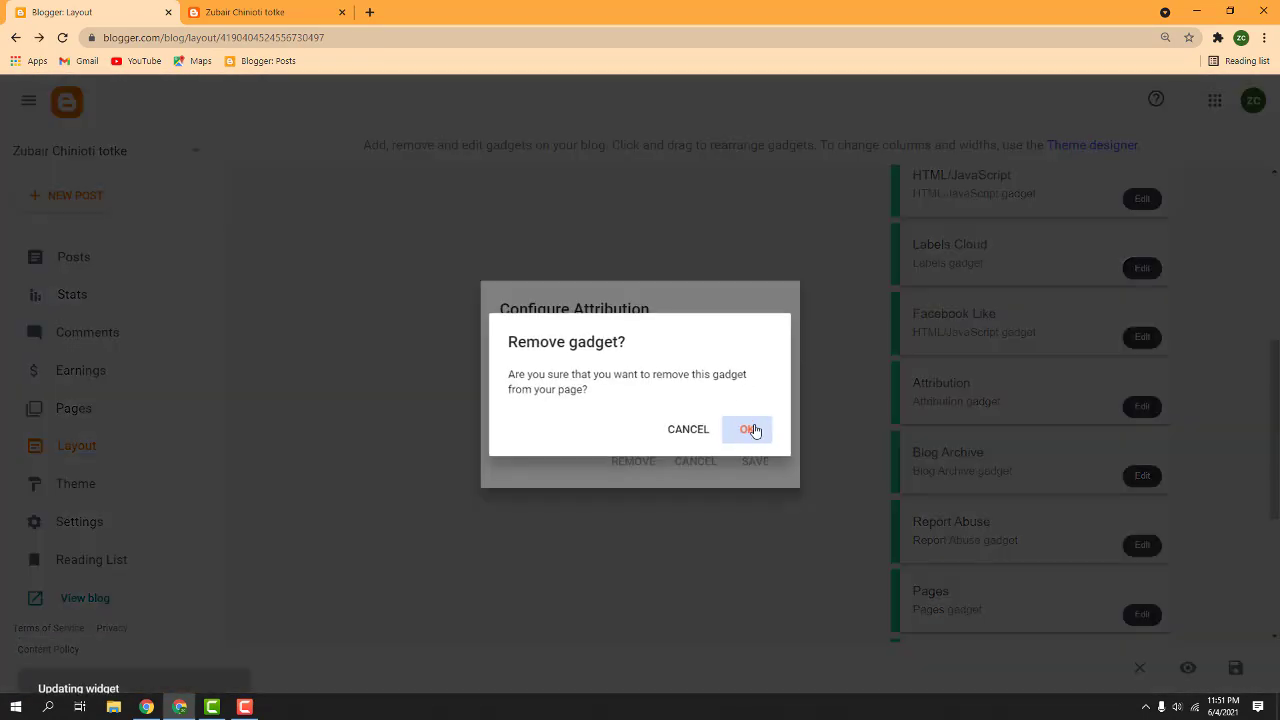
pyautogui.click(749, 430)
pyautogui.click(1142, 407)
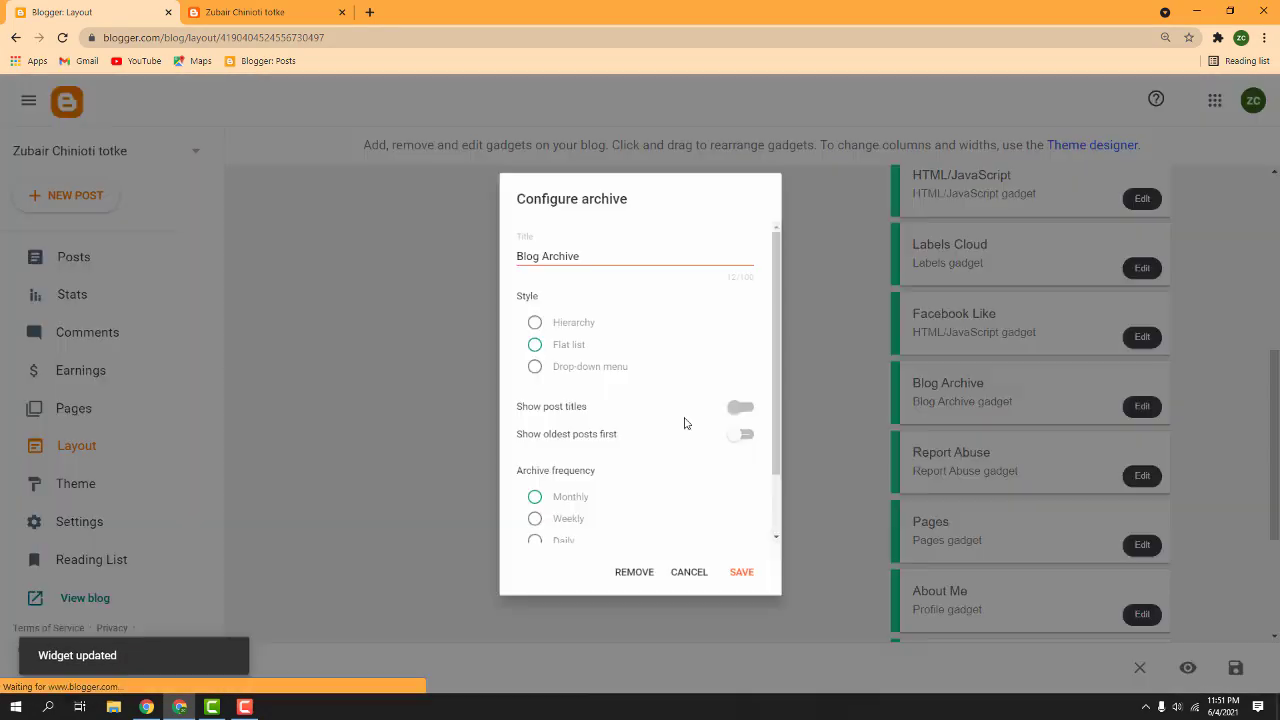
pyautogui.click(633, 597)
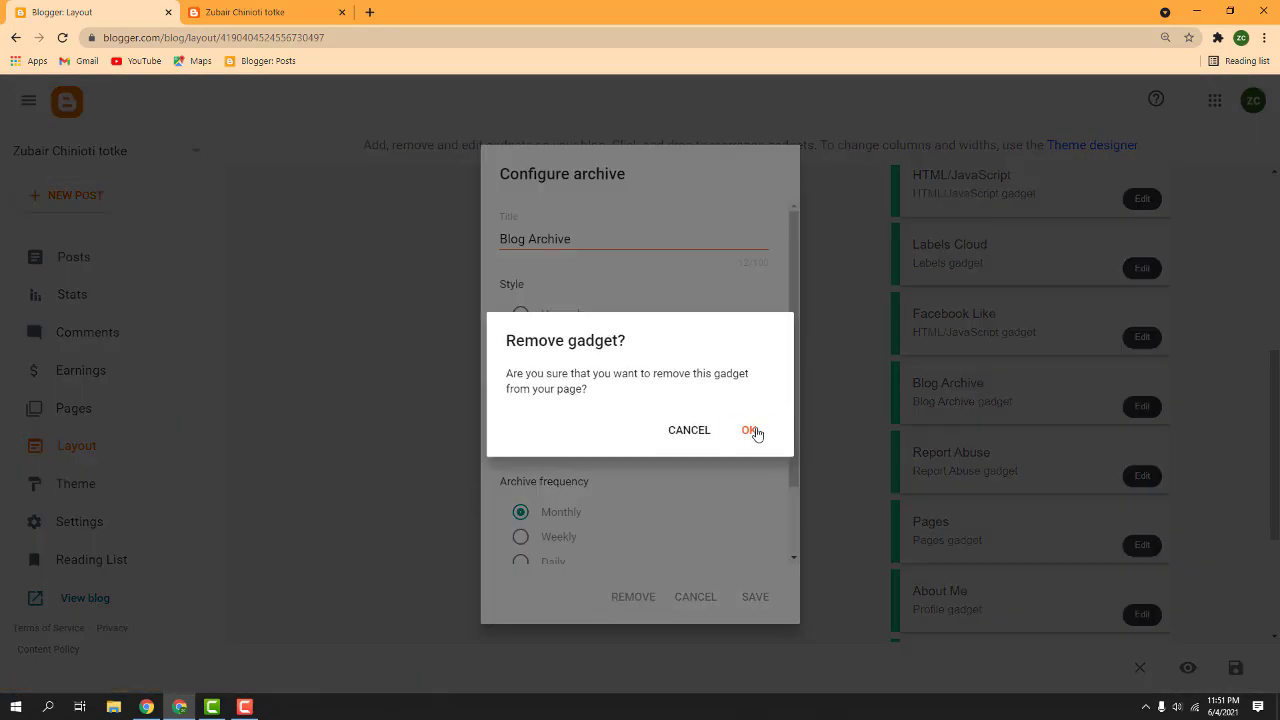
pyautogui.click(746, 429)
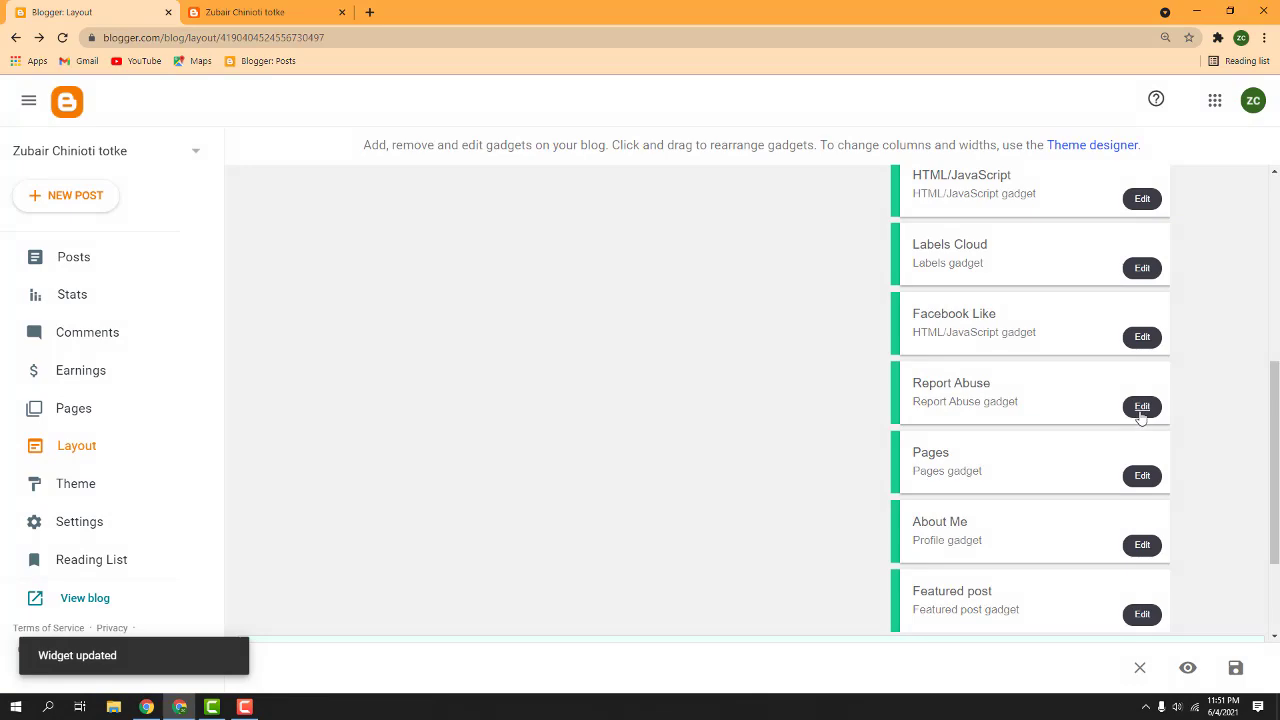
# Remove the Report Abuse and Pages gadgets from the sidebar
pyautogui.click(1142, 407)
pyautogui.click(633, 460)
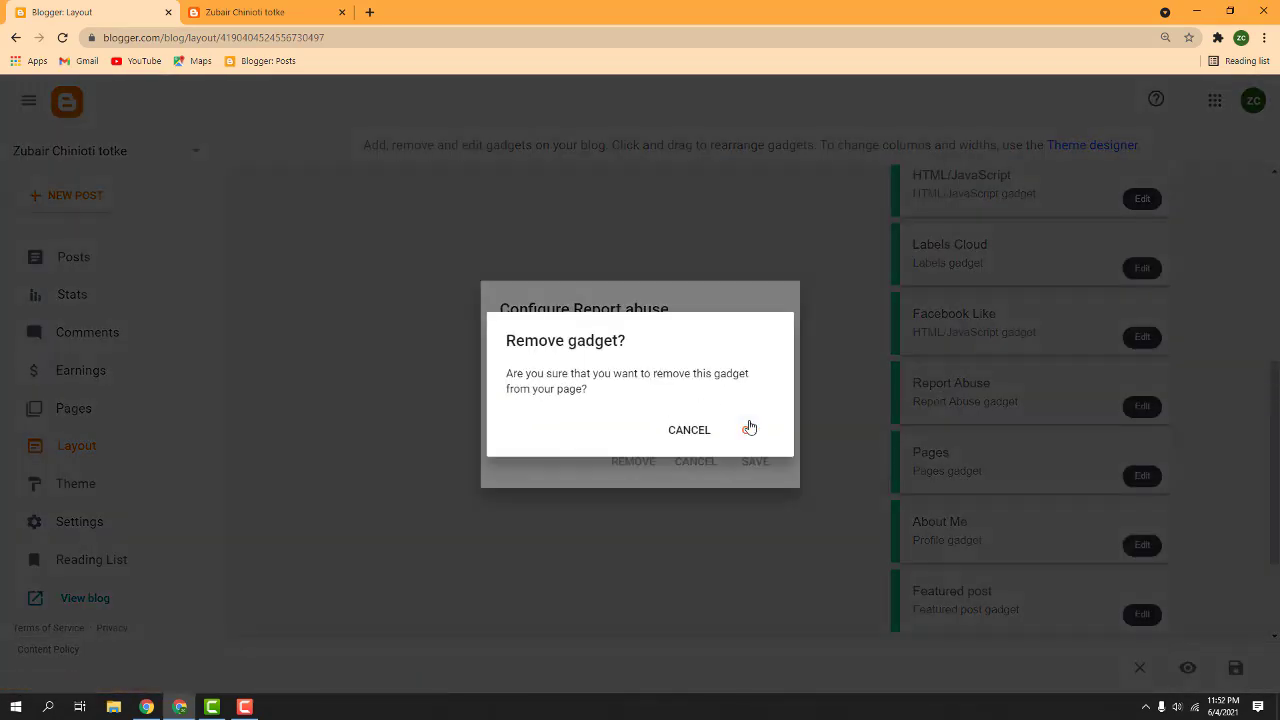
pyautogui.click(748, 429)
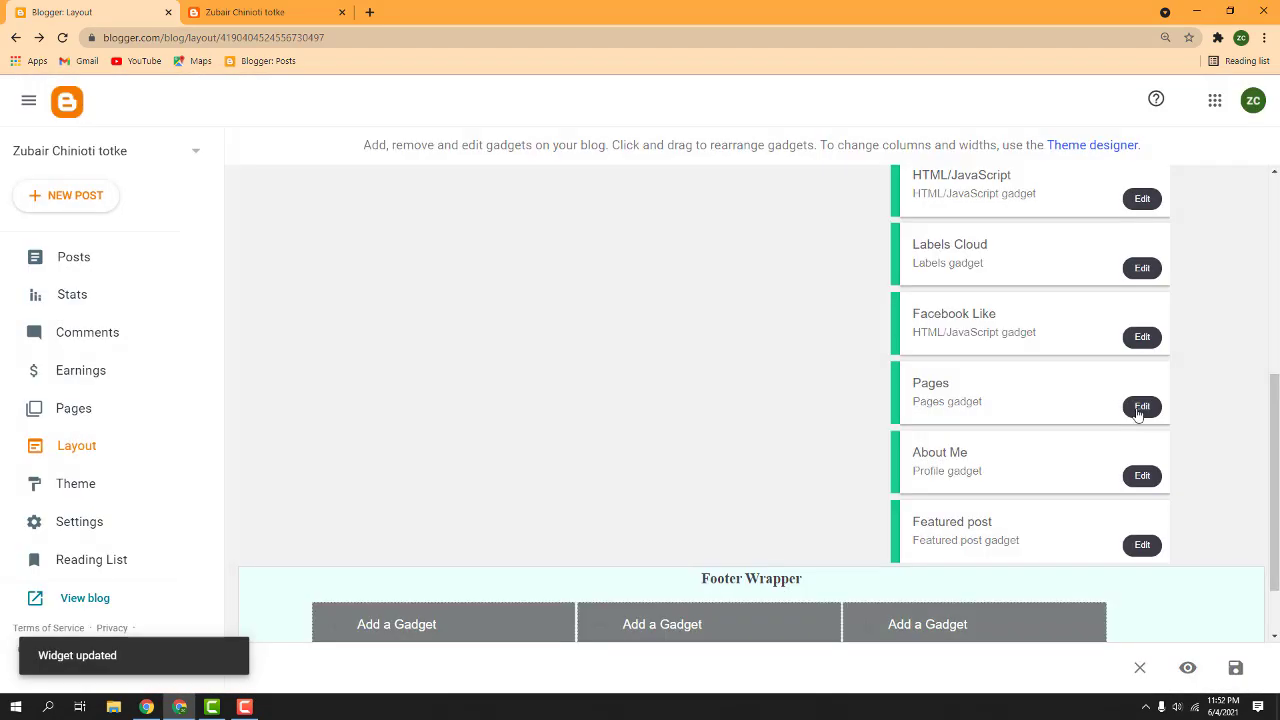
pyautogui.click(1142, 407)
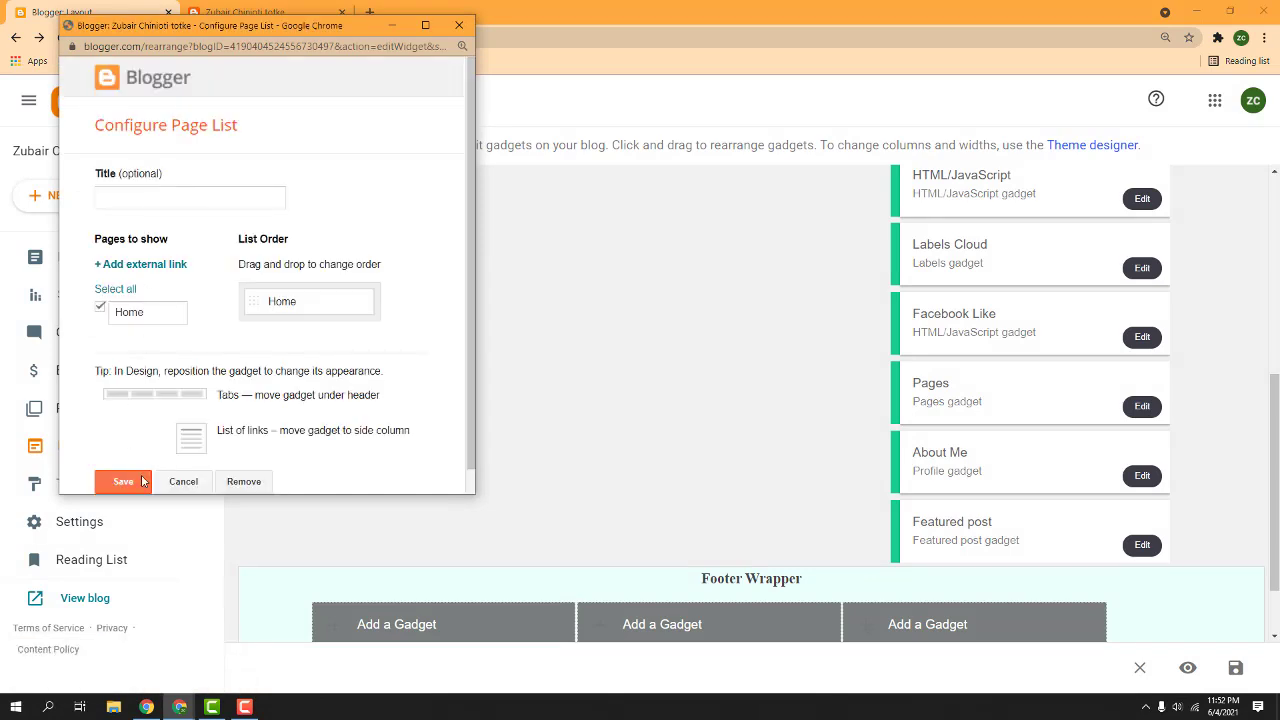
pyautogui.click(243, 481)
pyautogui.click(334, 136)
# Remove the About Me profile gadget and the Featured post gadget from the sidebar
pyautogui.click(1142, 407)
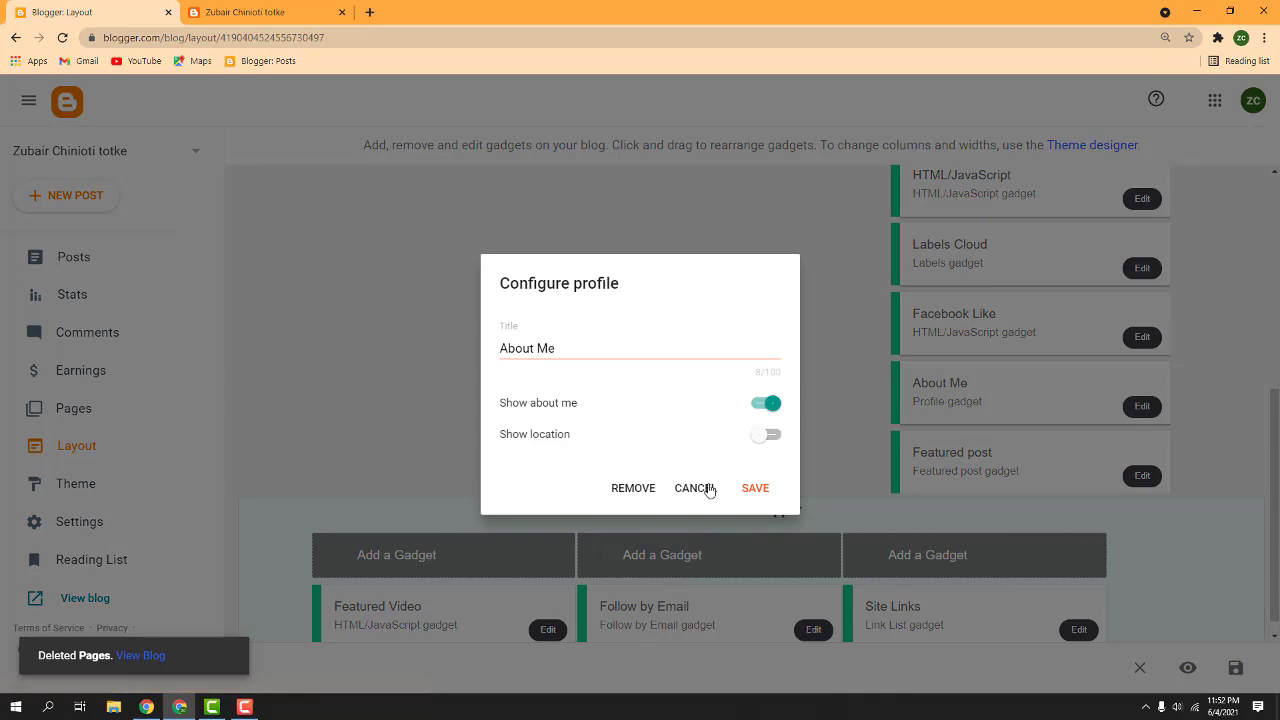
pyautogui.click(645, 488)
pyautogui.click(740, 427)
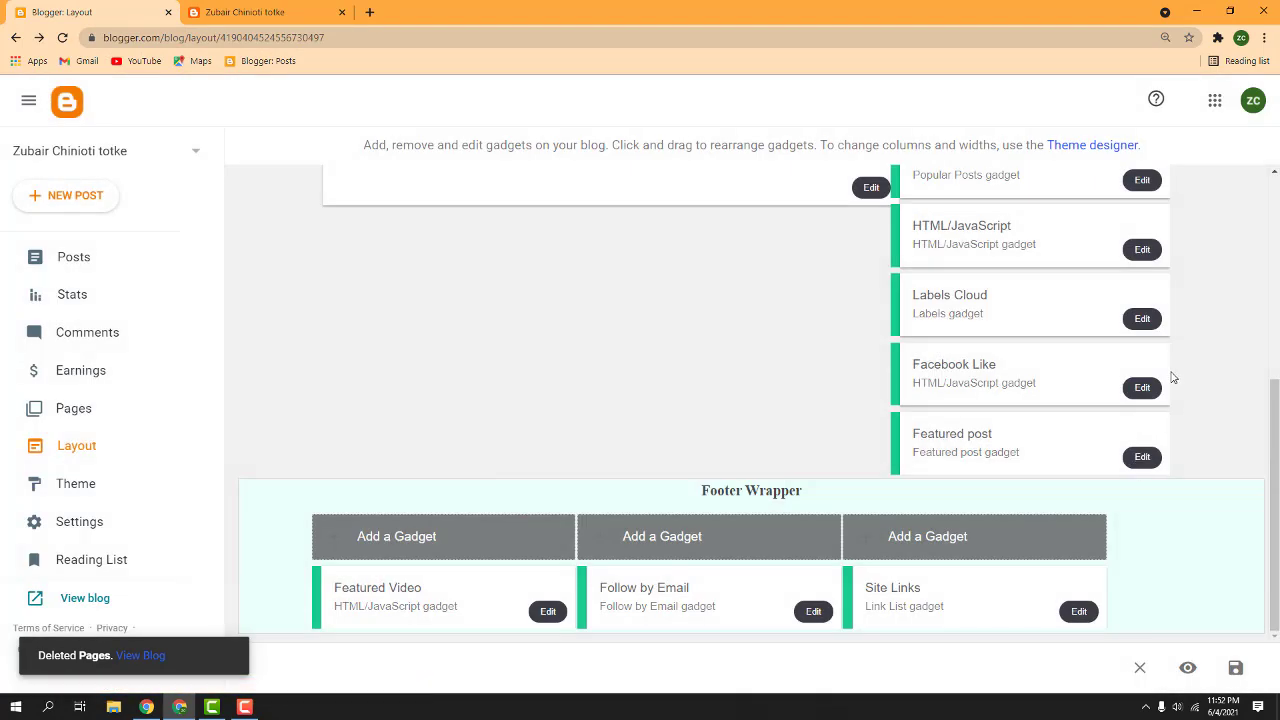
pyautogui.click(1142, 456)
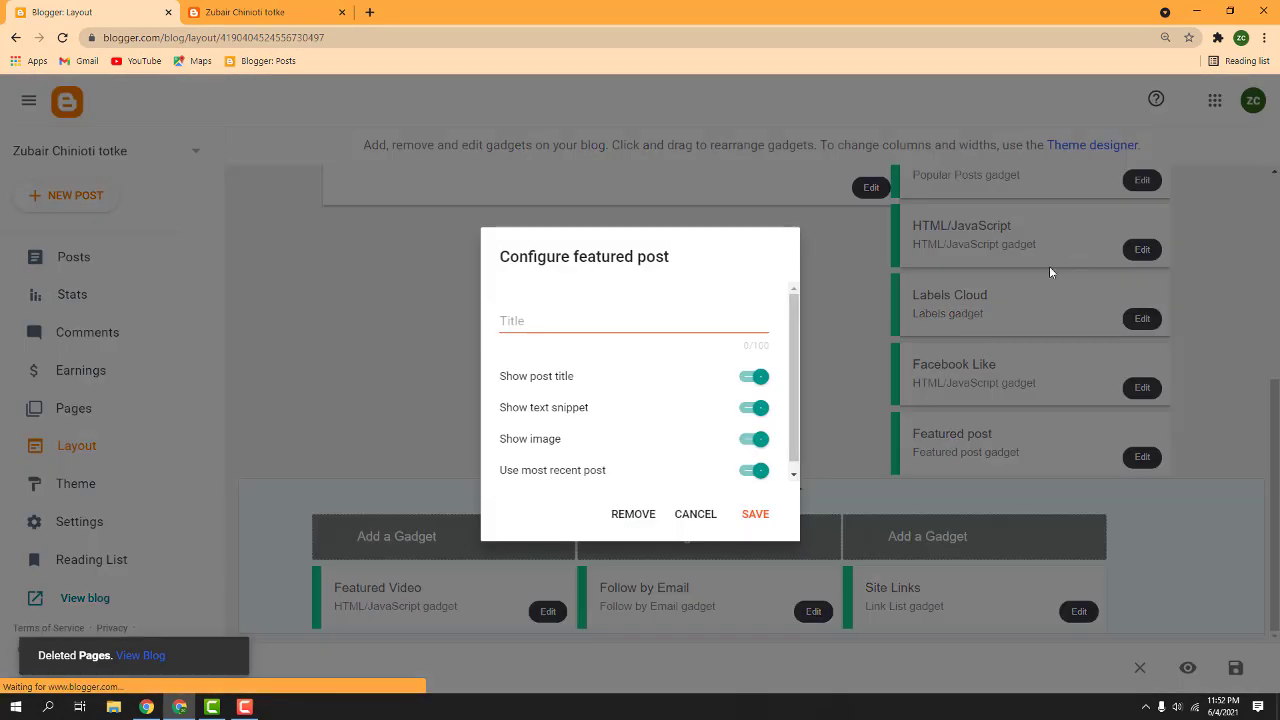
pyautogui.click(638, 516)
pyautogui.click(749, 431)
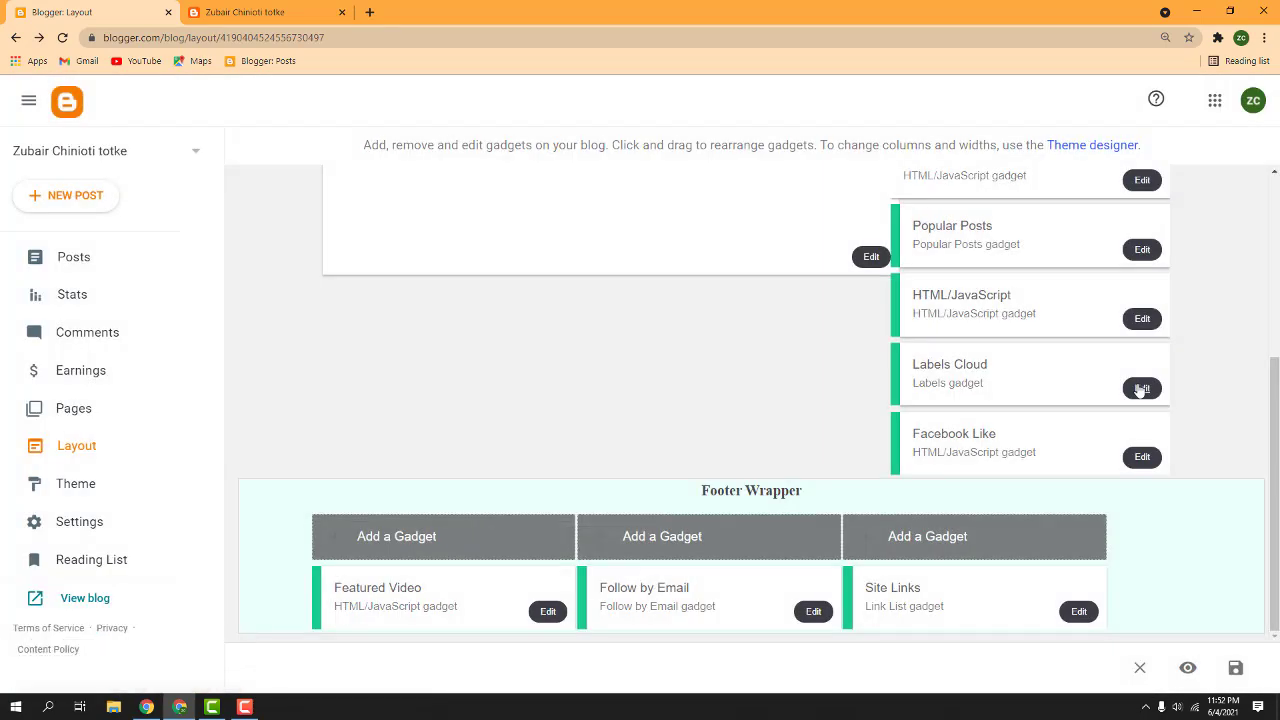
# Remove the Labels Cloud gadget from the sidebar
pyautogui.click(1141, 387)
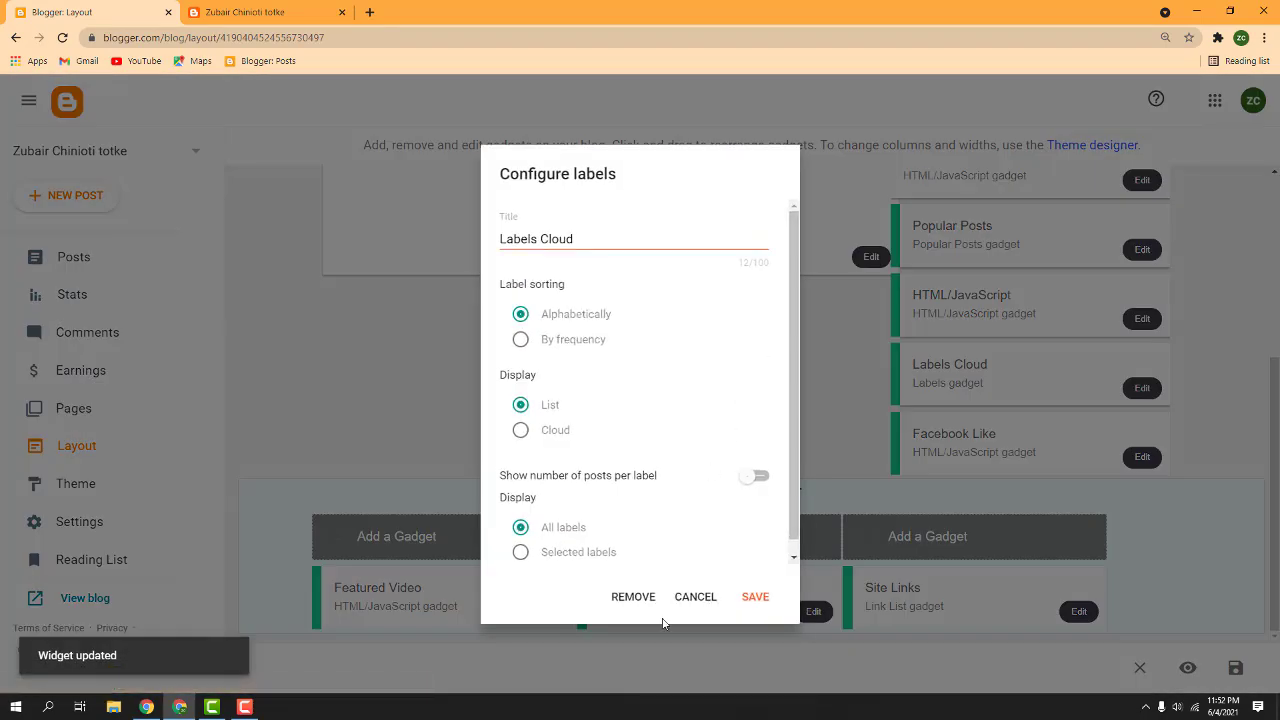
pyautogui.click(633, 596)
pyautogui.click(746, 429)
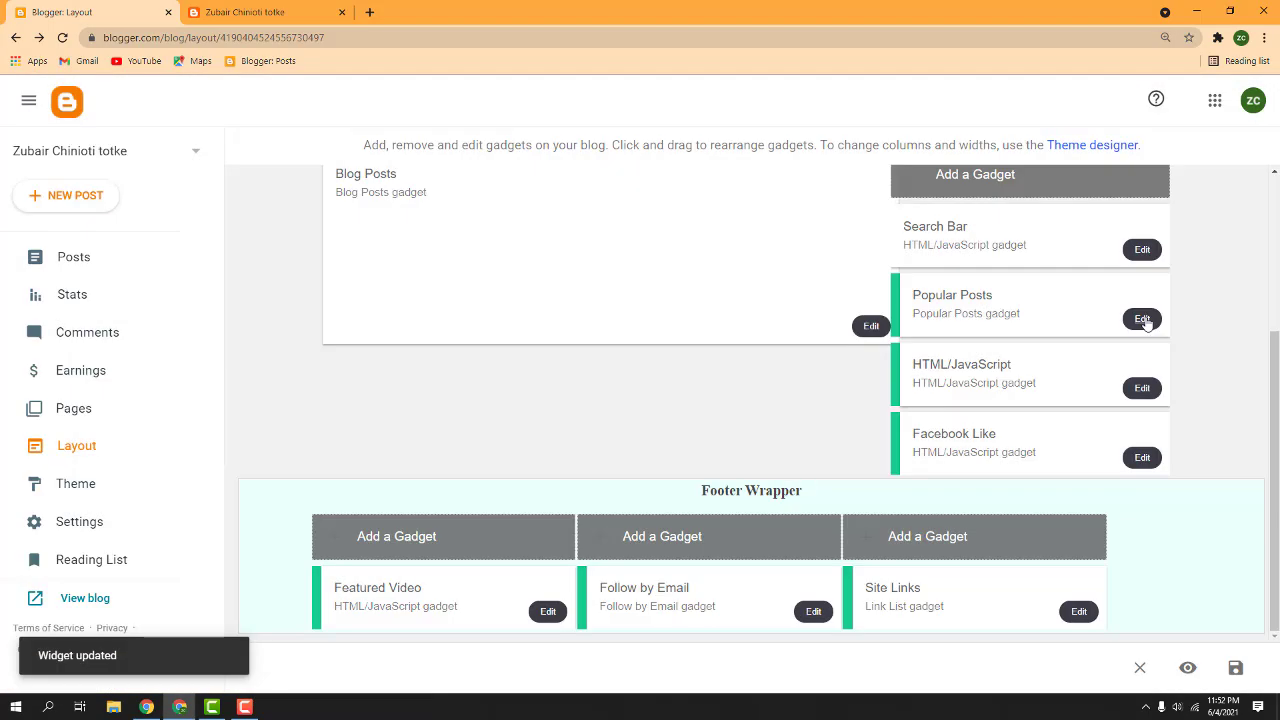
# View the Popular Posts gadget's settings without changing them, and remove the untitled HTML/JavaScript gadget below it
pyautogui.click(1142, 319)
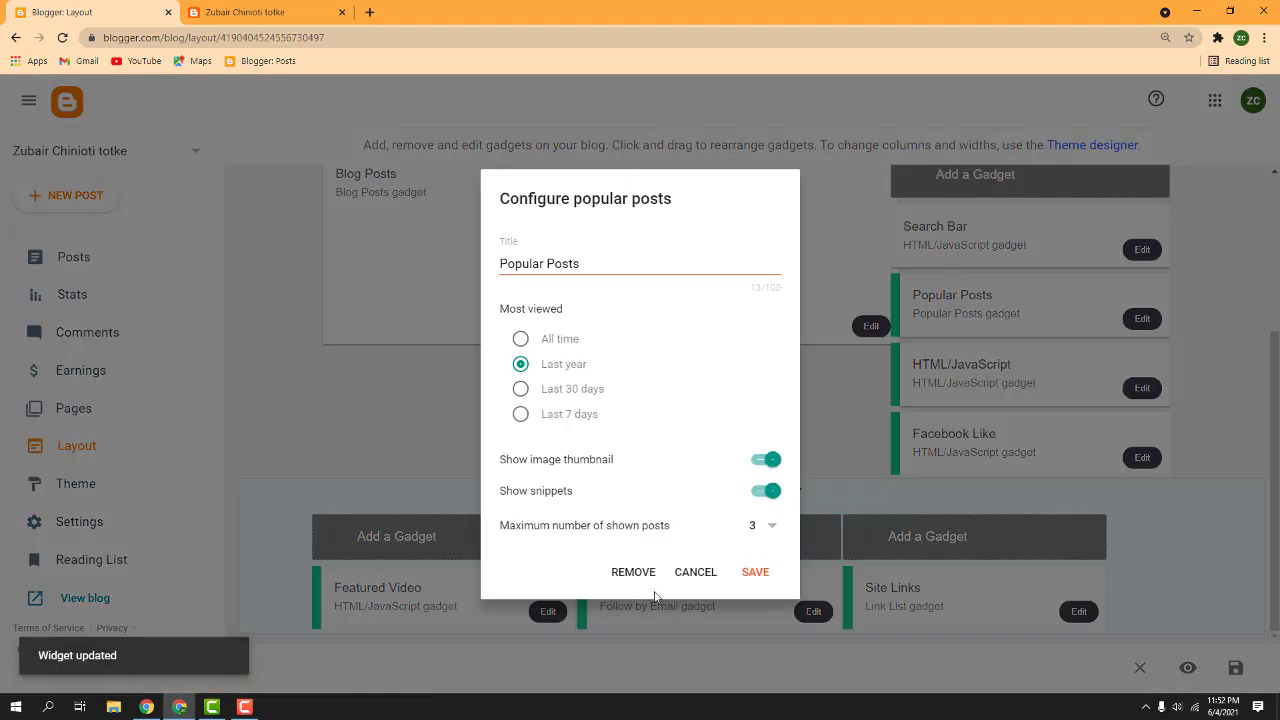
pyautogui.click(694, 573)
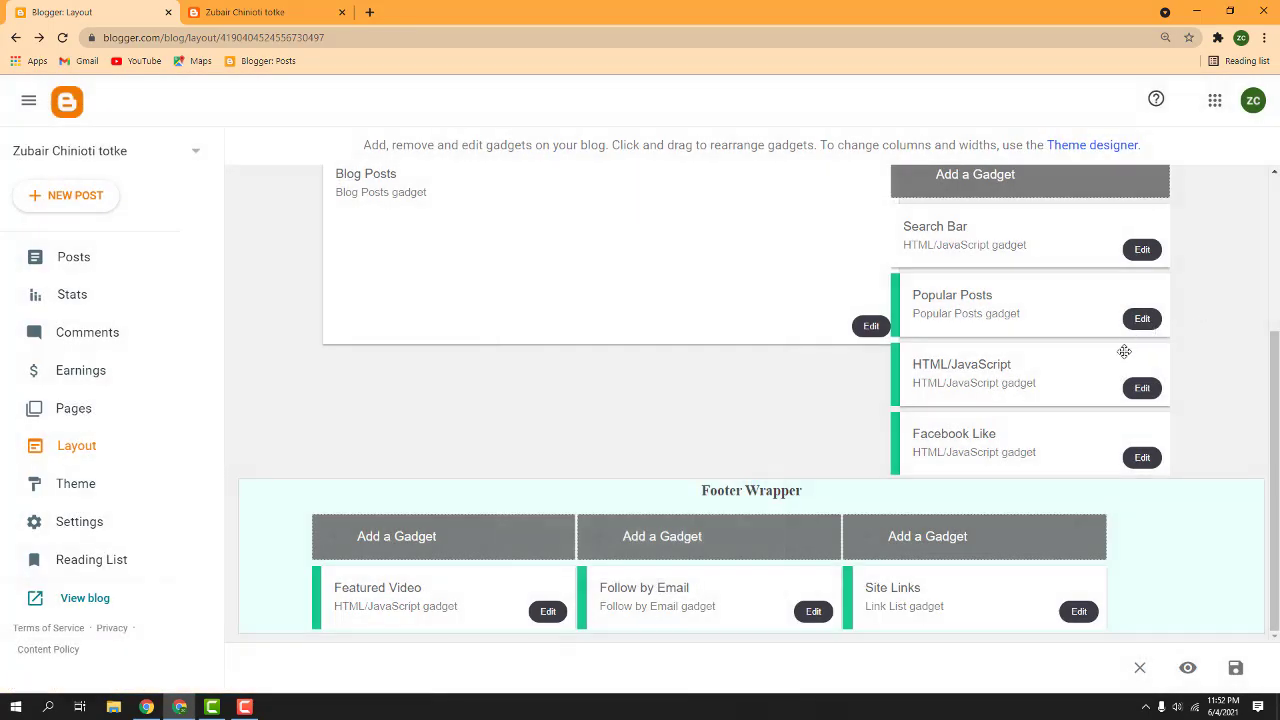
pyautogui.click(1131, 388)
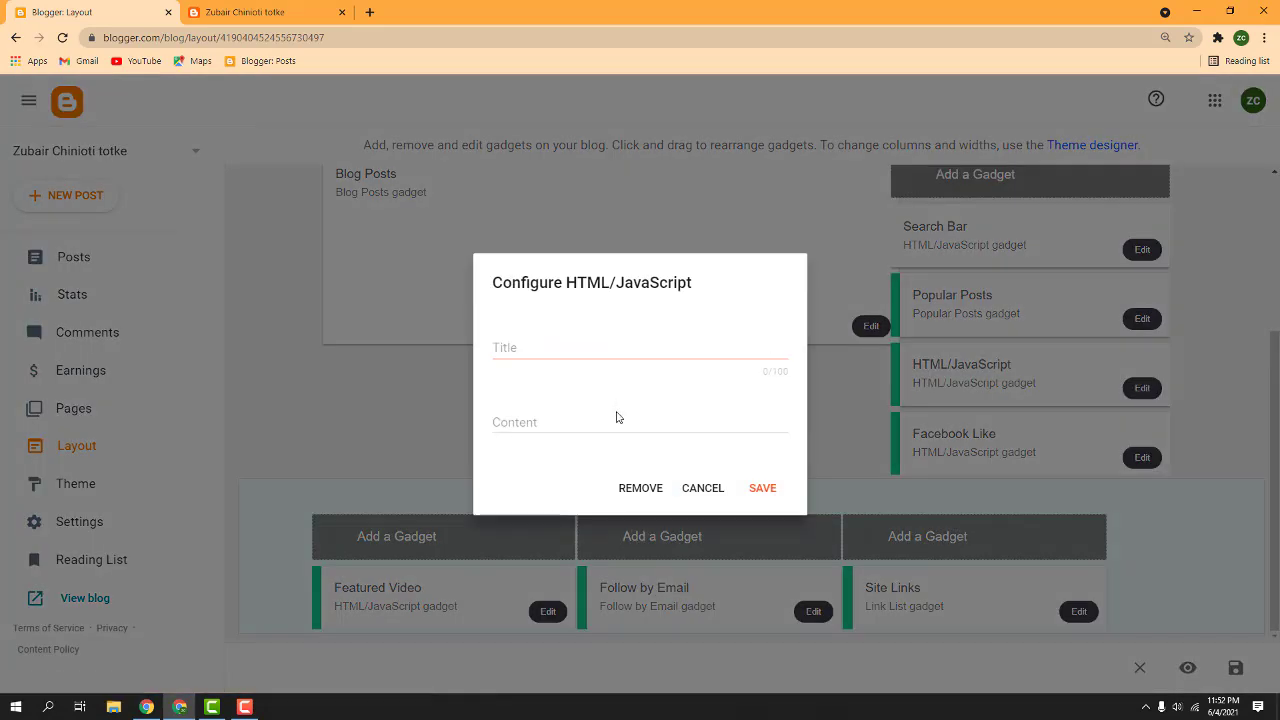
pyautogui.click(640, 488)
pyautogui.click(743, 430)
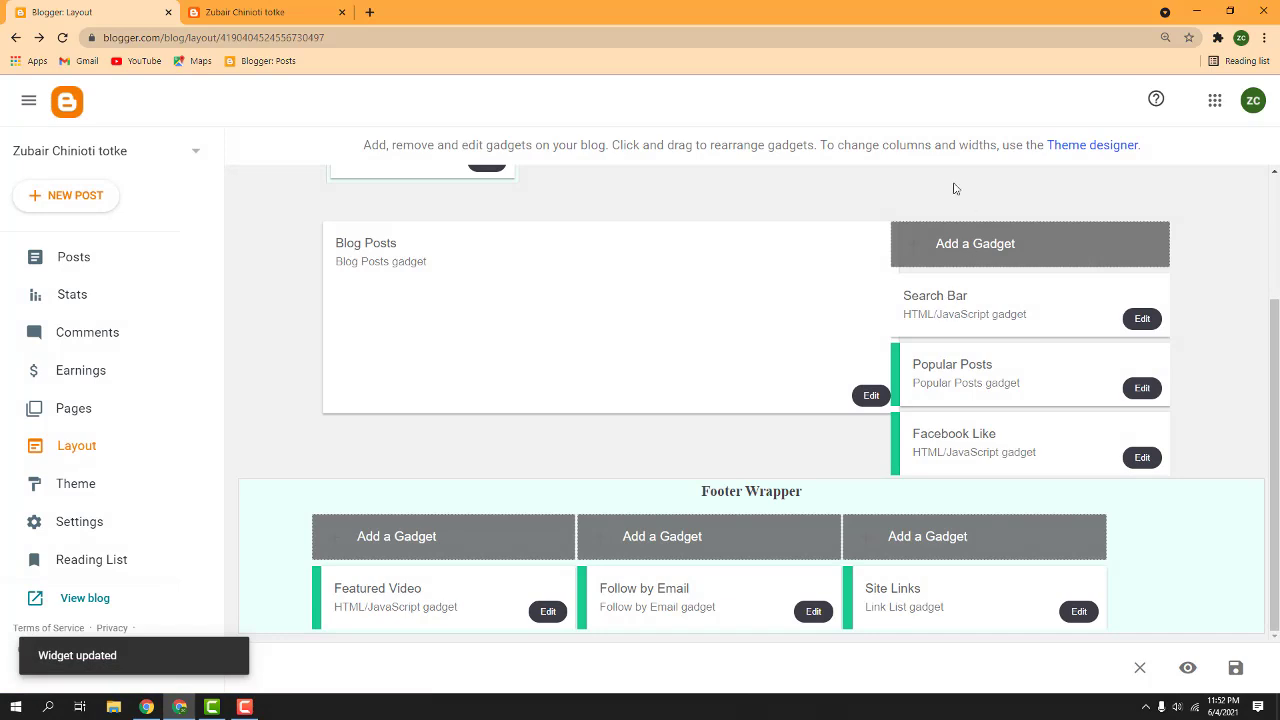
# Save the layout arrangement and open the live blog to check its top navigation links
pyautogui.click(1236, 668)
pyautogui.click(85, 598)
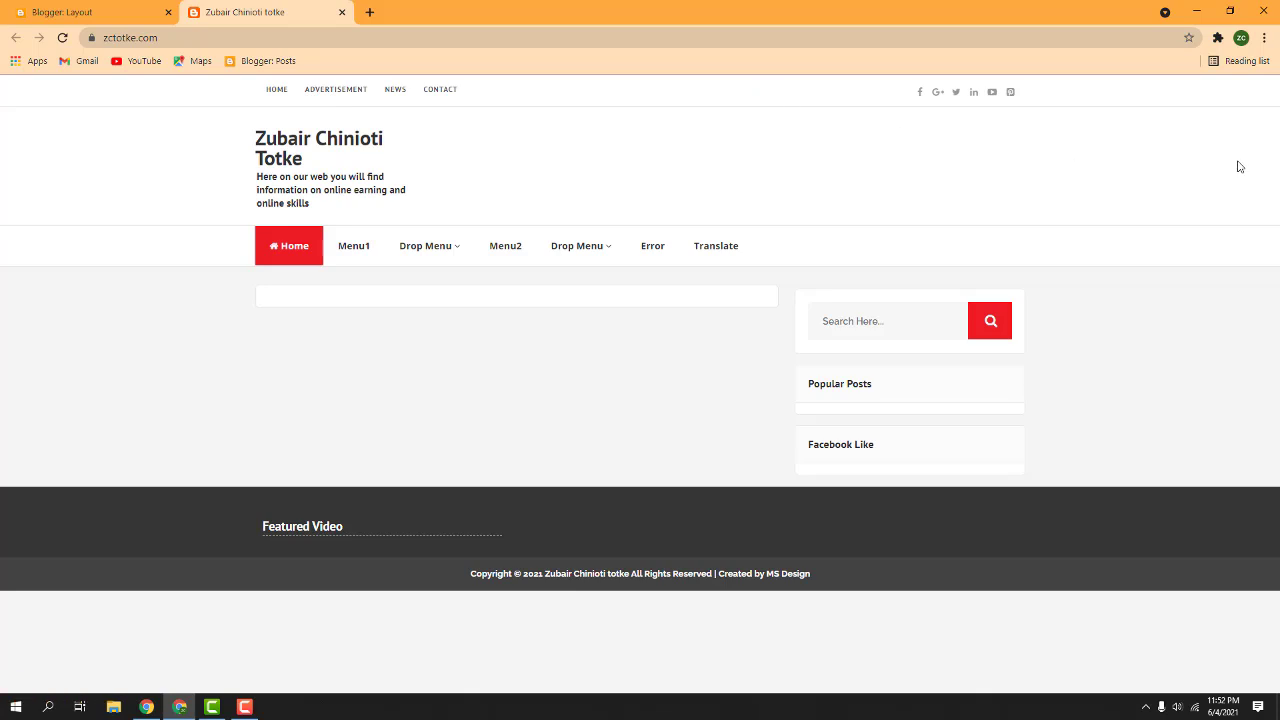
pyautogui.moveTo(248, 74)
pyautogui.mouseDown()
pyautogui.moveTo(414, 109)
pyautogui.moveTo(800, 126)
pyautogui.mouseUp()
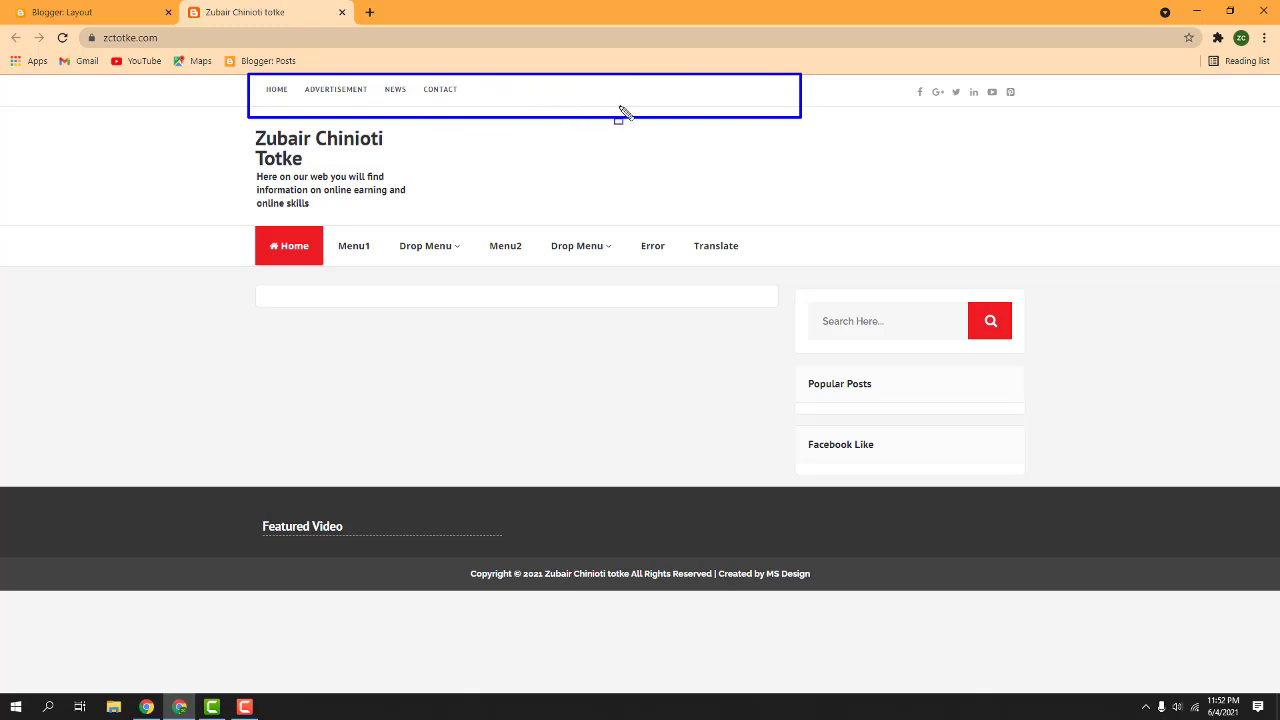
# Create a new page on the blog and title it "Abou"
pyautogui.click(45, 12)
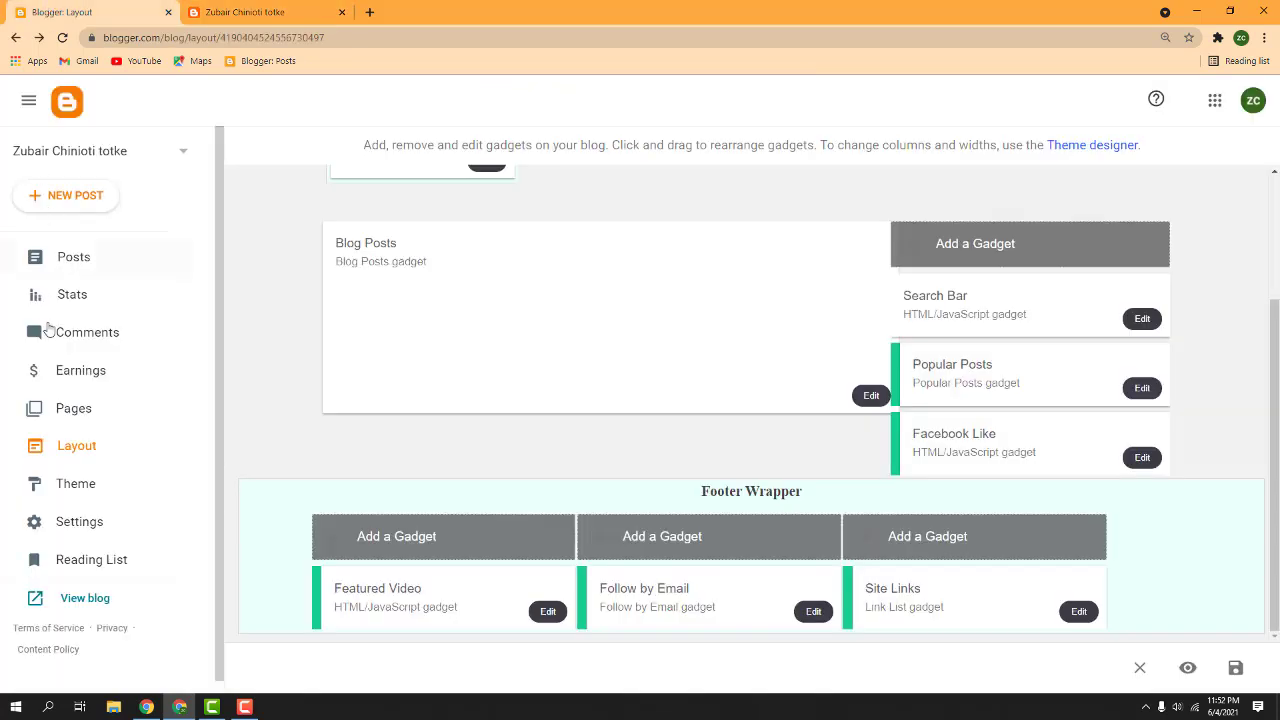
pyautogui.click(74, 418)
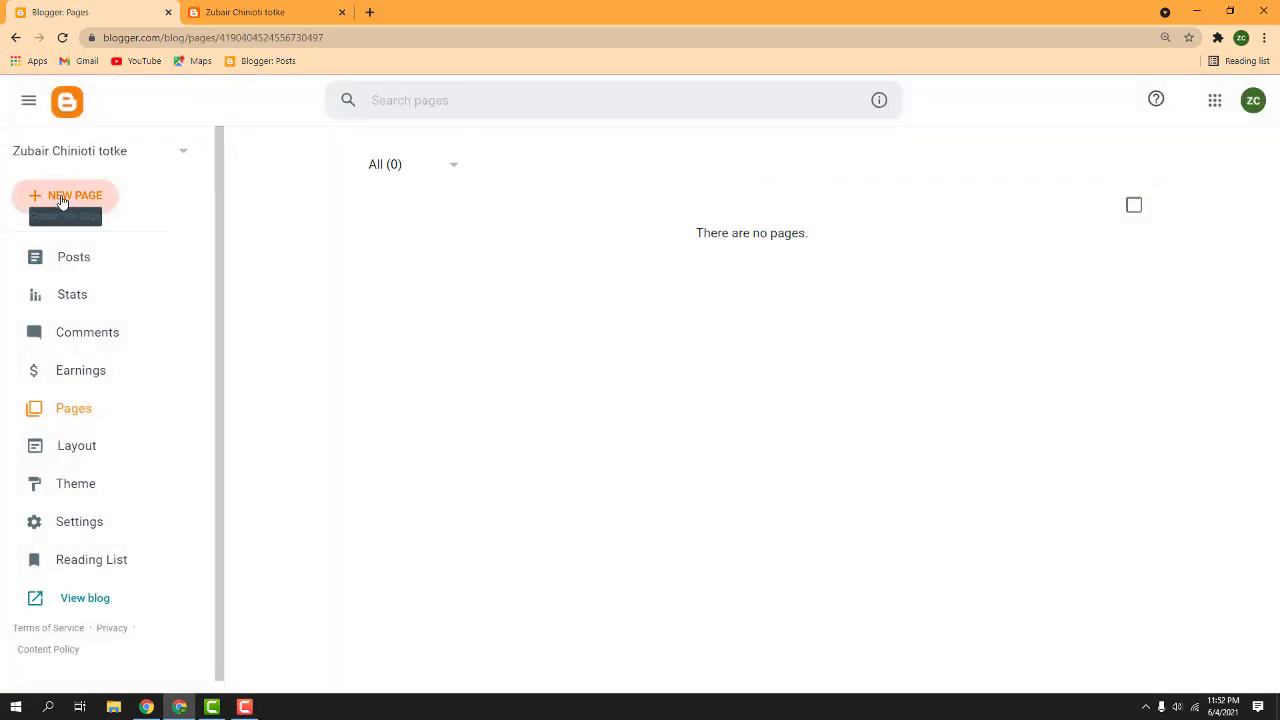
pyautogui.click(62, 198)
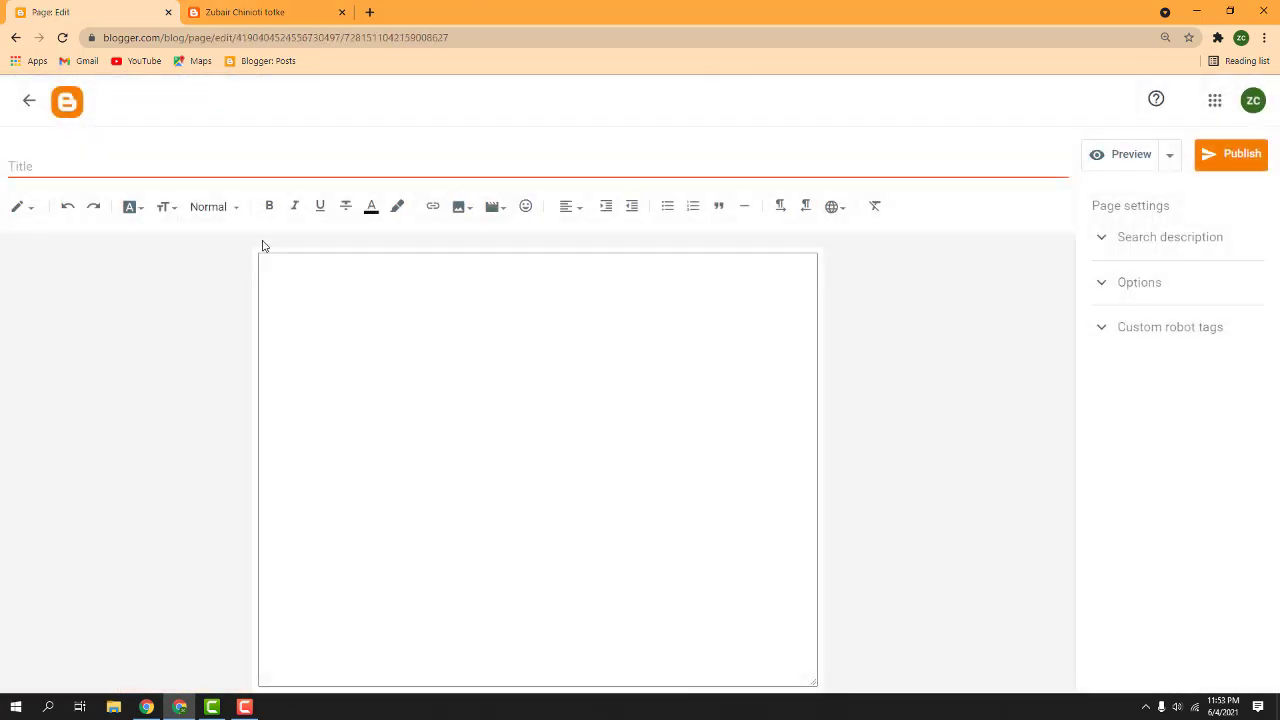
pyautogui.click(252, 164)
pyautogui.write('Abou')
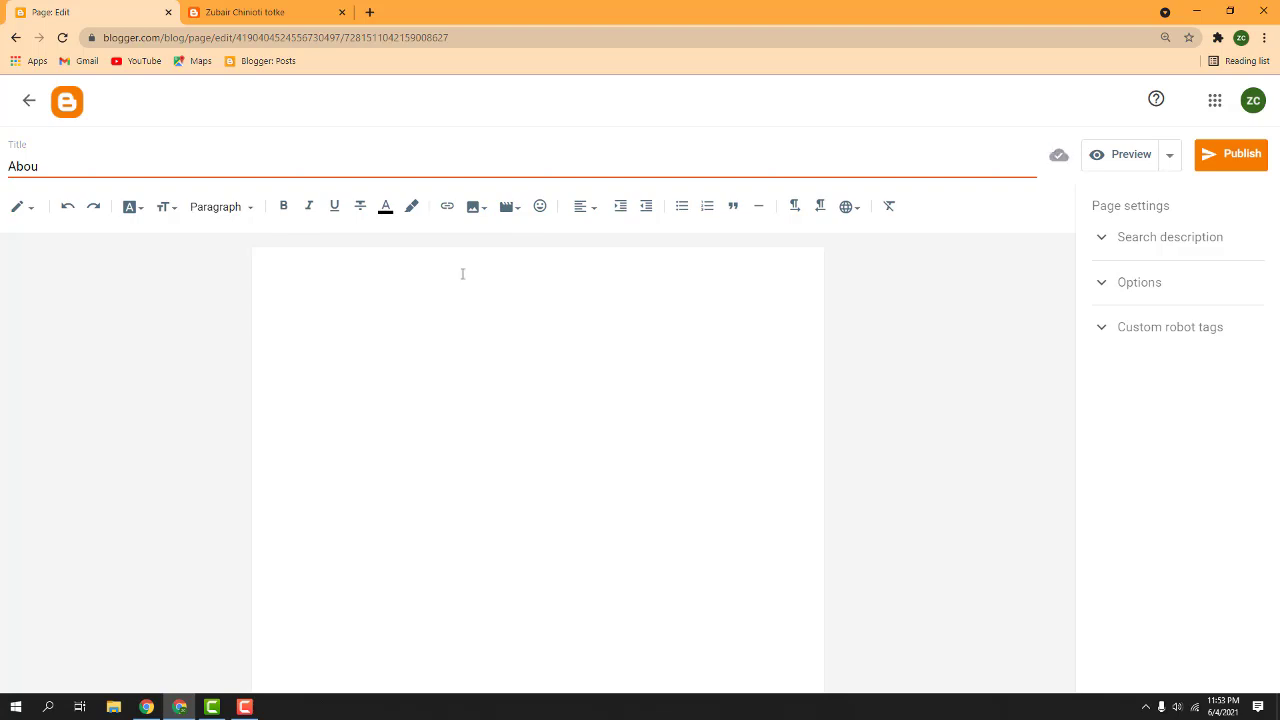
# Search for "translate english to urdu" in a new browser tab and open Google Translate
pyautogui.click(369, 12)
pyautogui.write('tr')
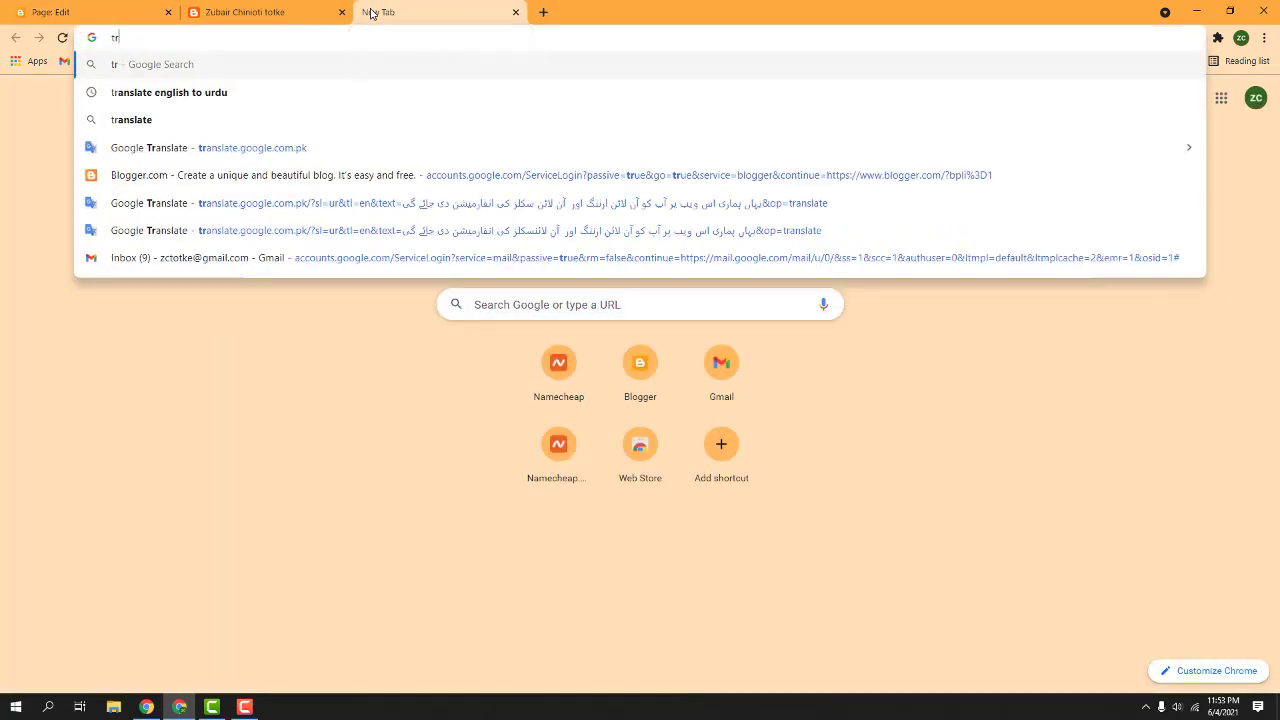
pyautogui.press('Down')
pyautogui.press('Return')
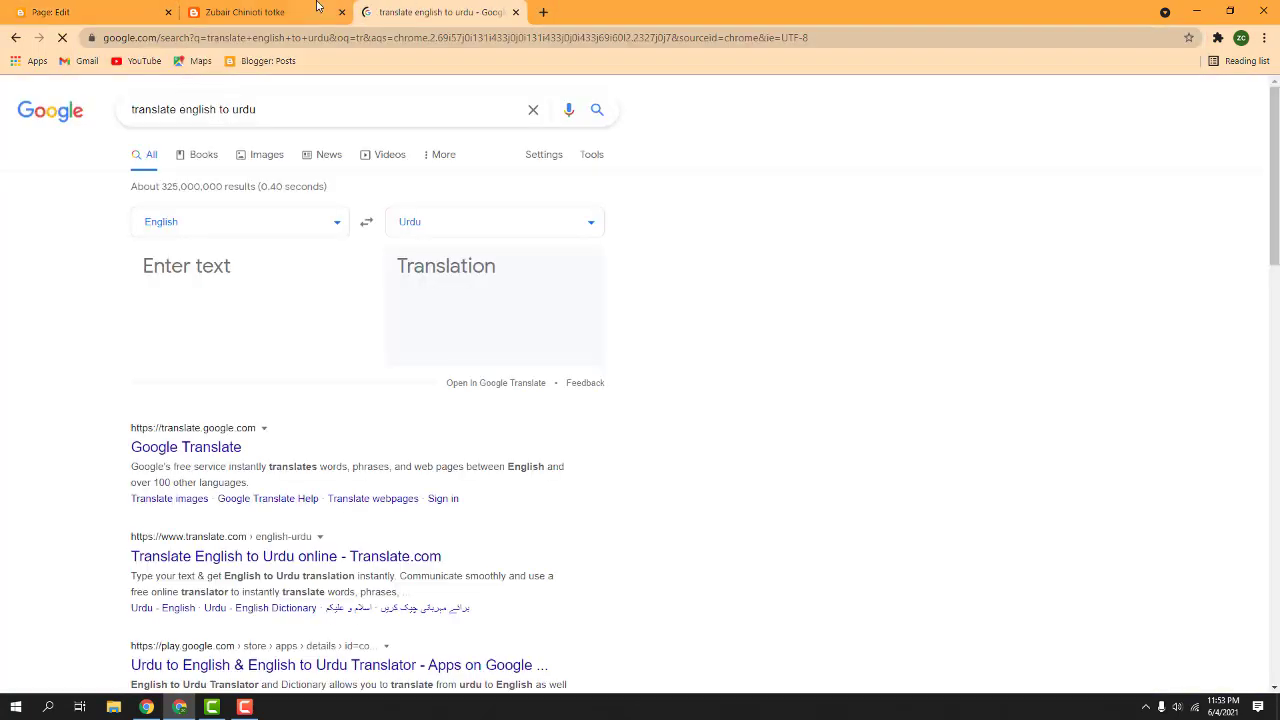
pyautogui.click(220, 457)
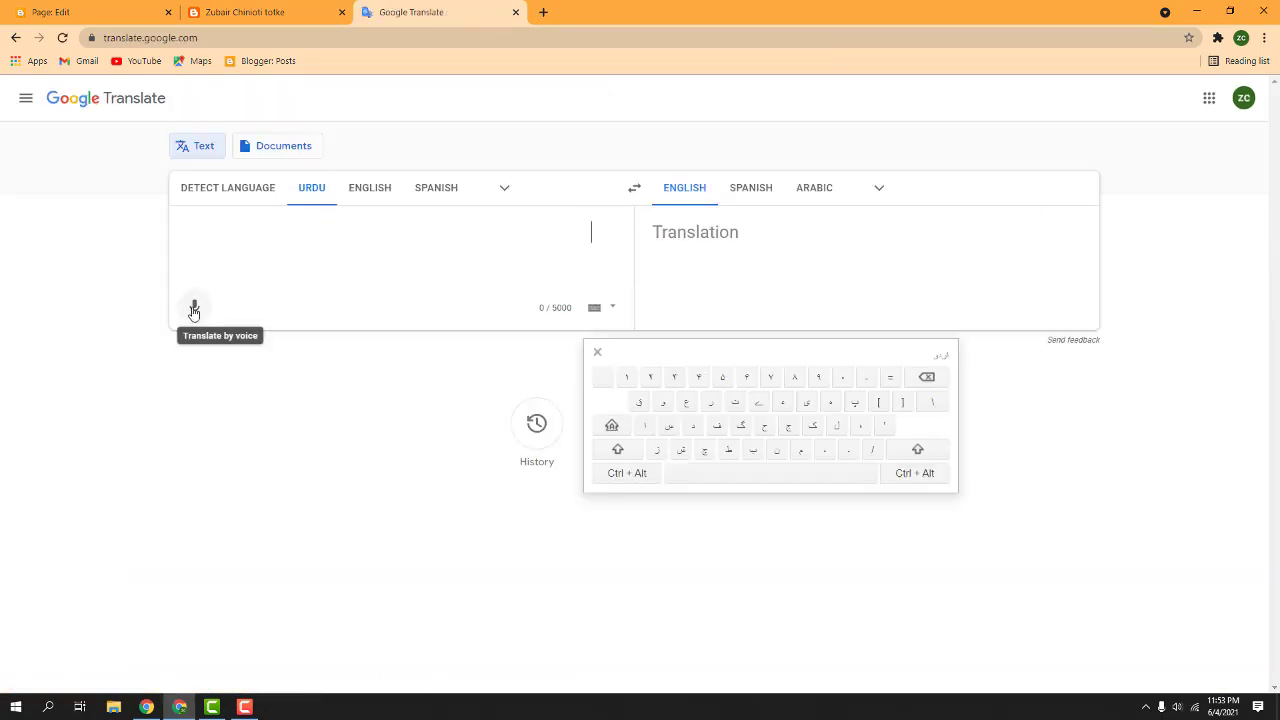
# Enter the Urdu blog introduction for translation, delete its surplus closing words, and copy the English translation
pyautogui.hotkey('ctrl', 'v')
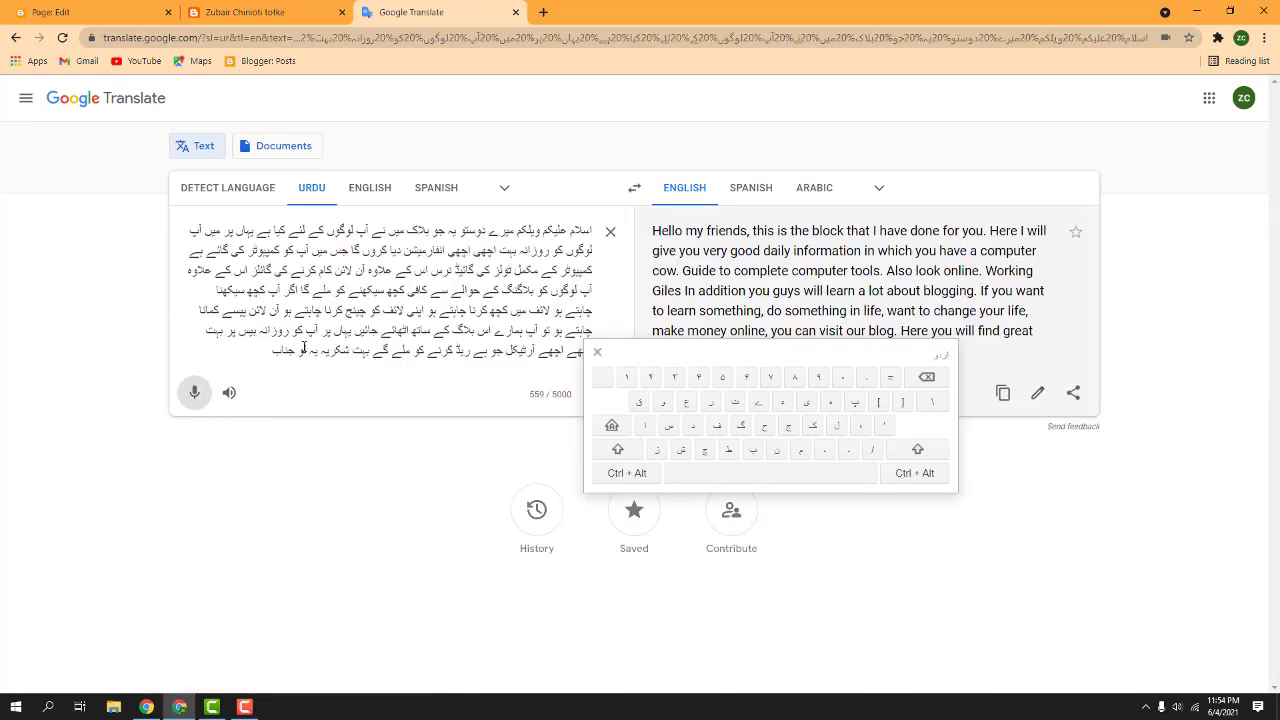
pyautogui.moveTo(856, 357); pyautogui.dragTo(446, 507)
pyautogui.moveTo(273, 350); pyautogui.dragTo(320, 350)
pyautogui.press('BackSpace')
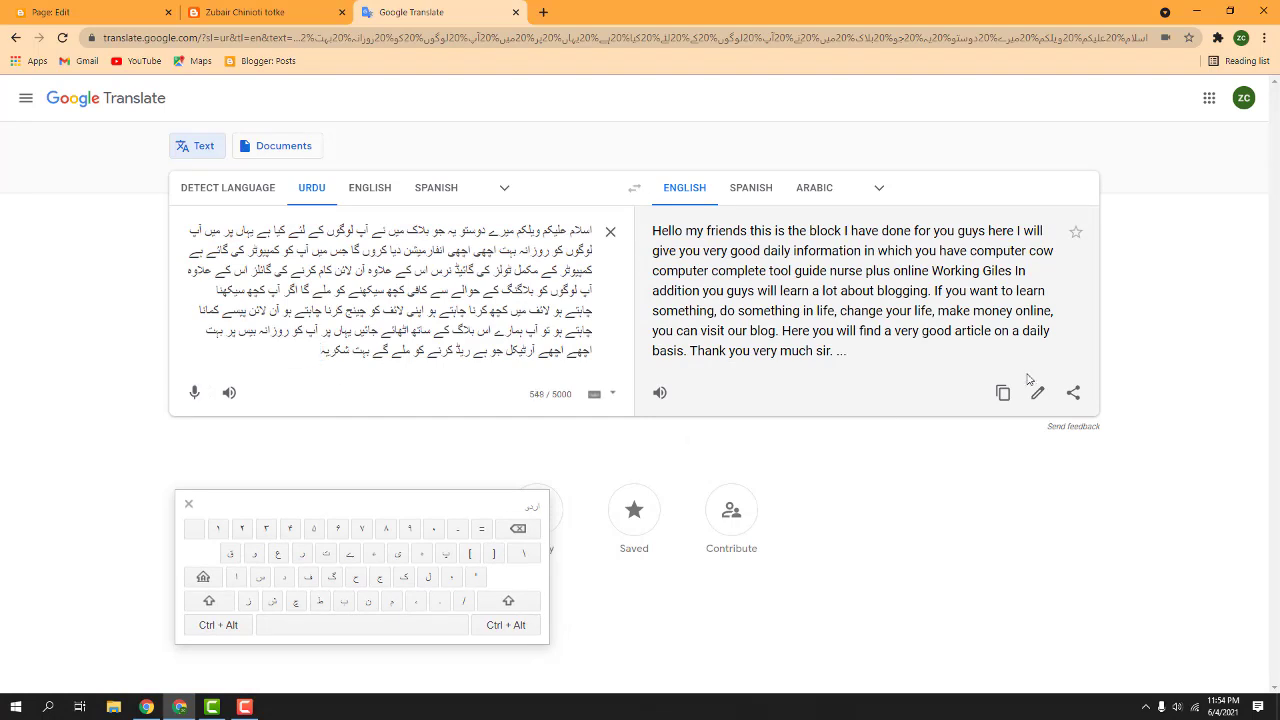
pyautogui.click(1002, 392)
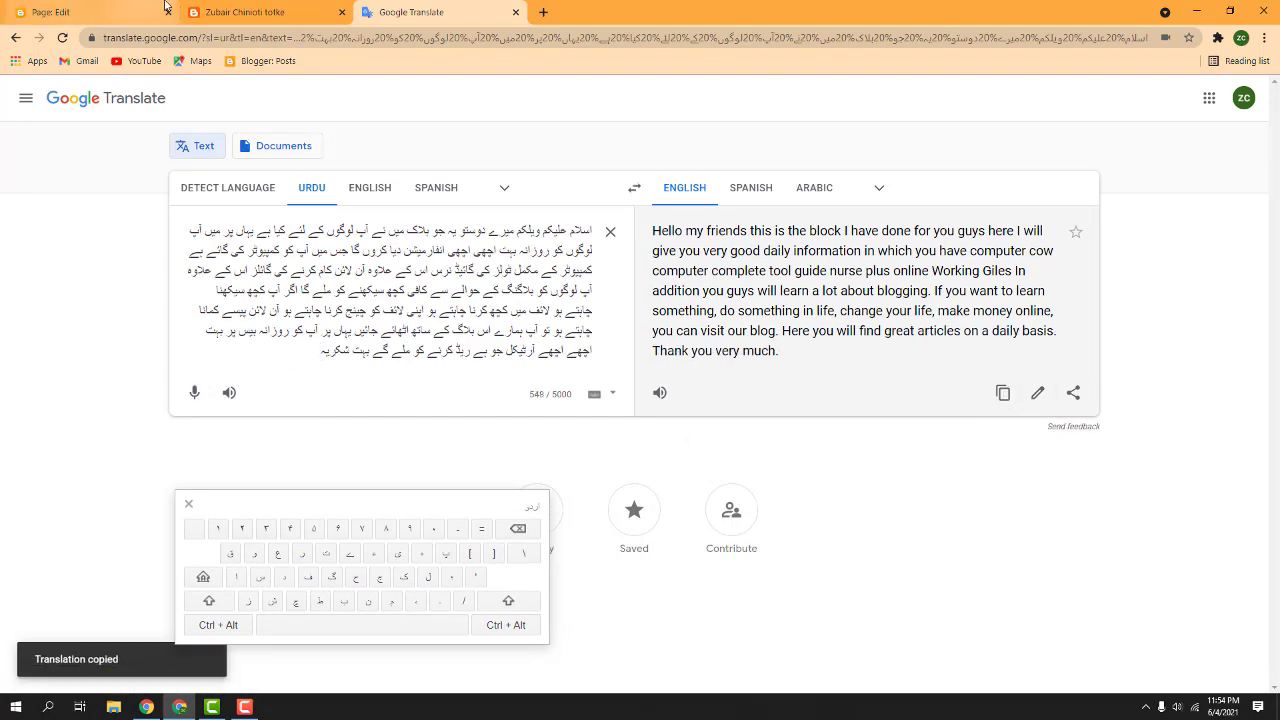
# Return to the page being edited in Blogger and paste the English translation into its body
pyautogui.click(240, 12)
pyautogui.click(100, 12)
pyautogui.click(305, 335)
pyautogui.hotkey('ctrl', 'v')
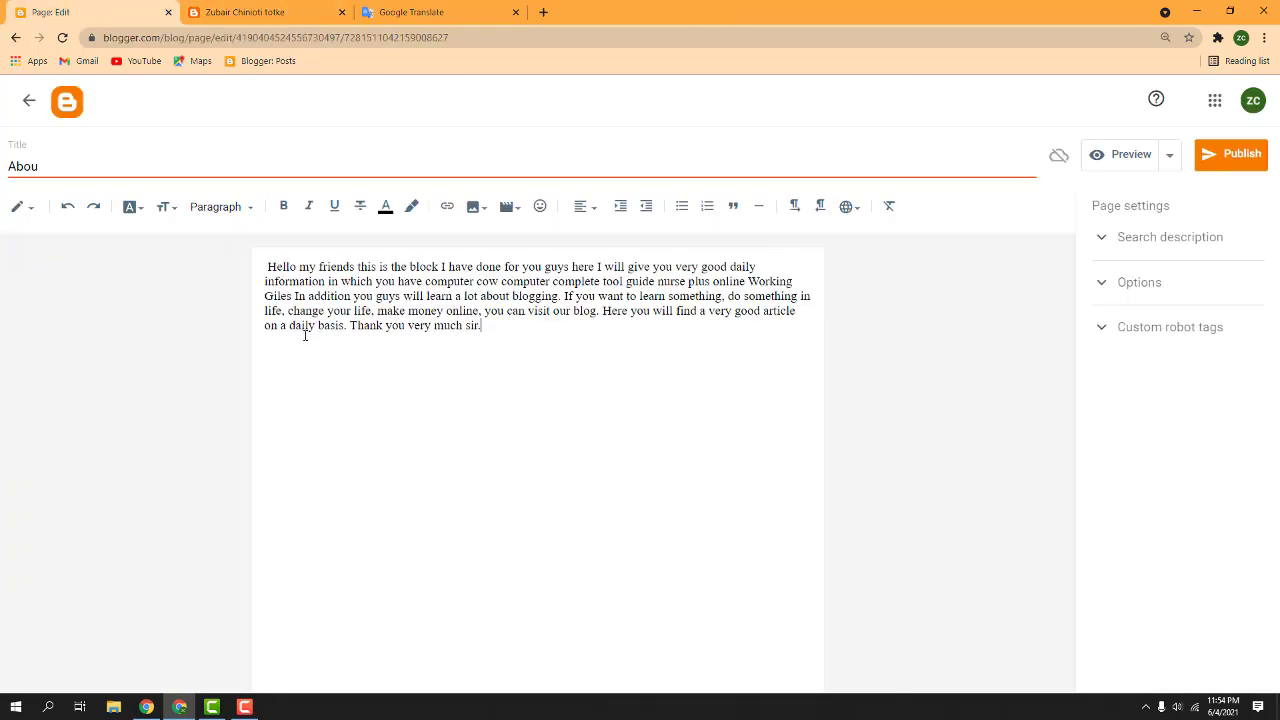
# Make the opening word "Hello" bold and delete the space in front of it
pyautogui.moveTo(294, 267); pyautogui.dragTo(217, 266)
pyautogui.hotkey('ctrl', 'b')
pyautogui.click(269, 264)
pyautogui.press('BackSpace')
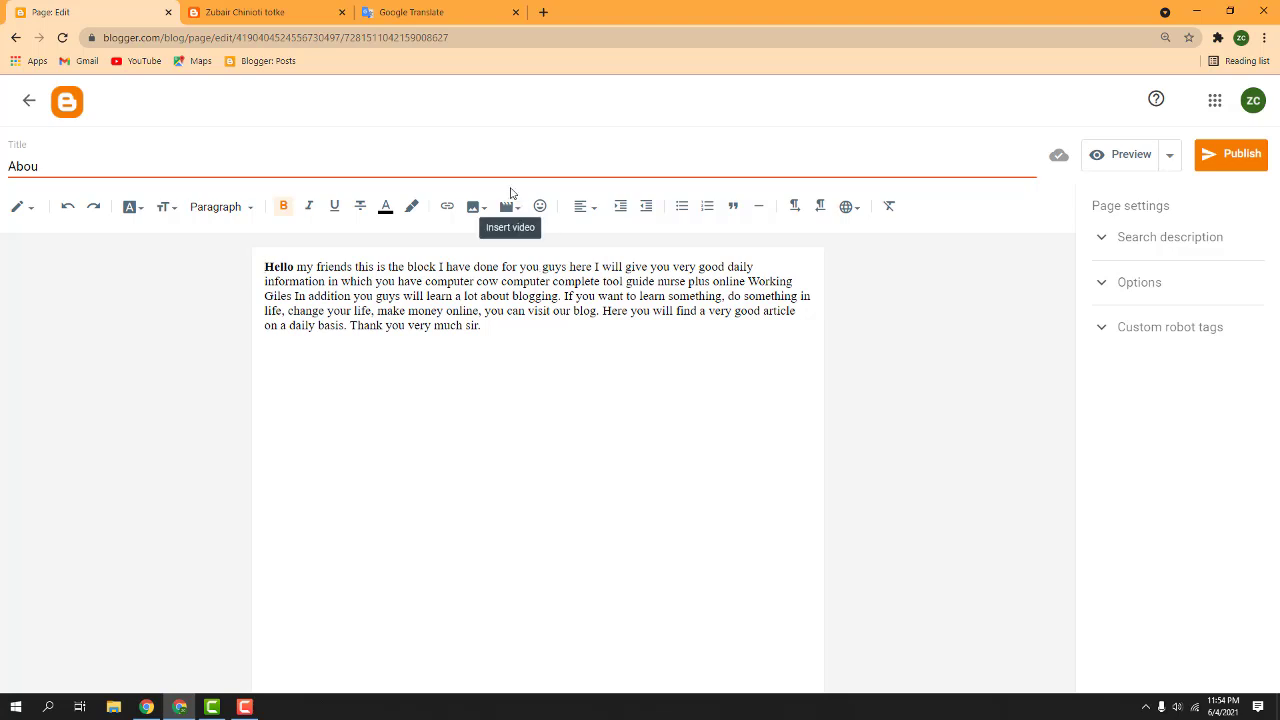
# Publish the "Abou" page, view it on the live blog, and select its web address
pyautogui.click(1234, 160)
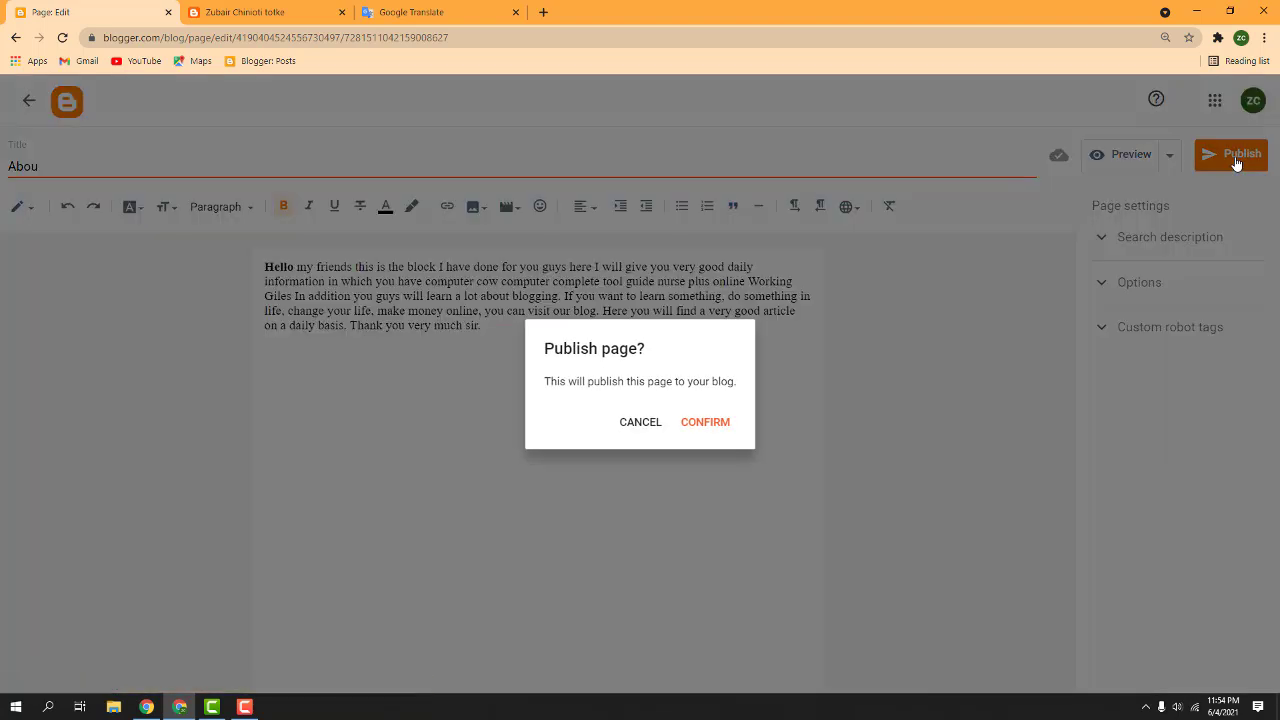
pyautogui.click(705, 422)
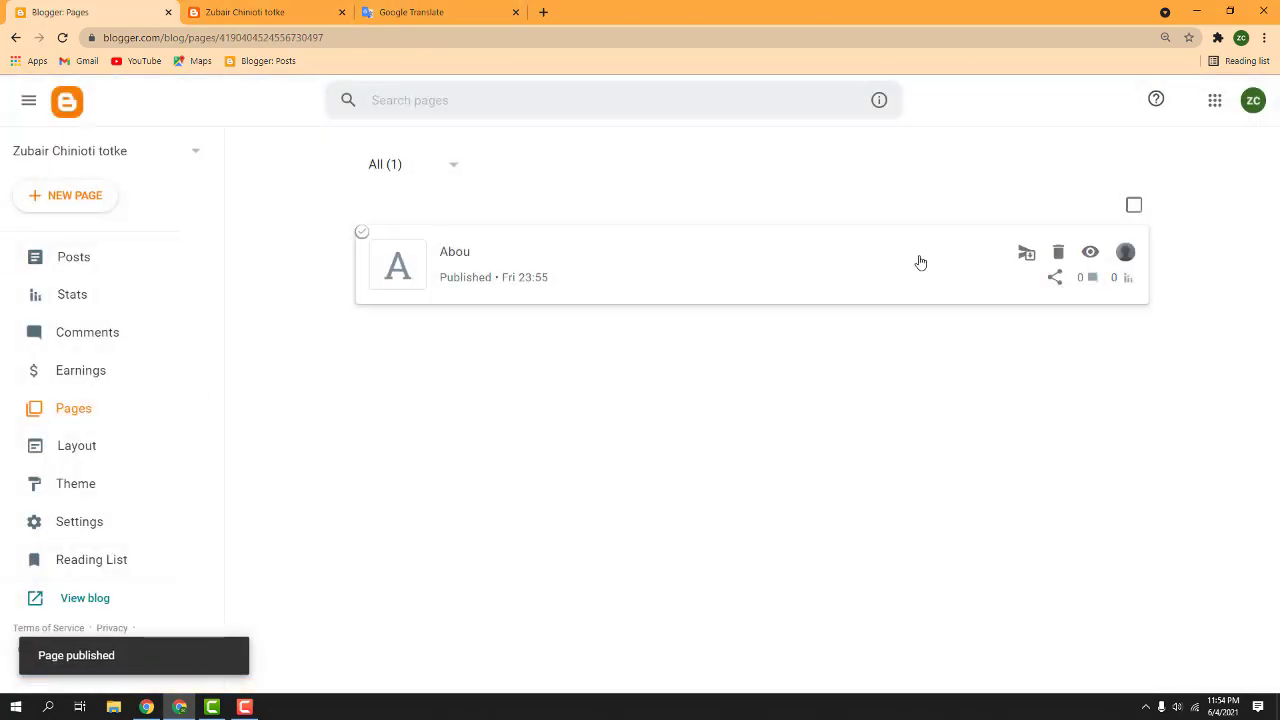
pyautogui.click(1089, 254)
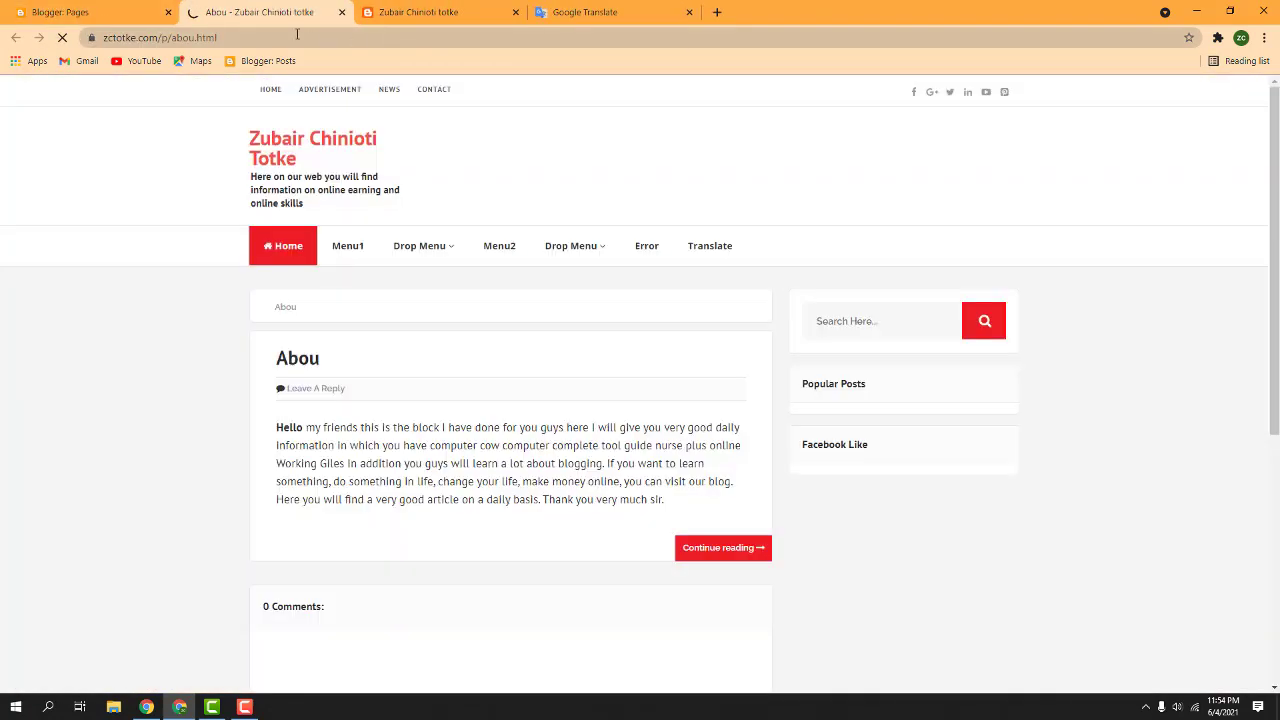
pyautogui.click(296, 37)
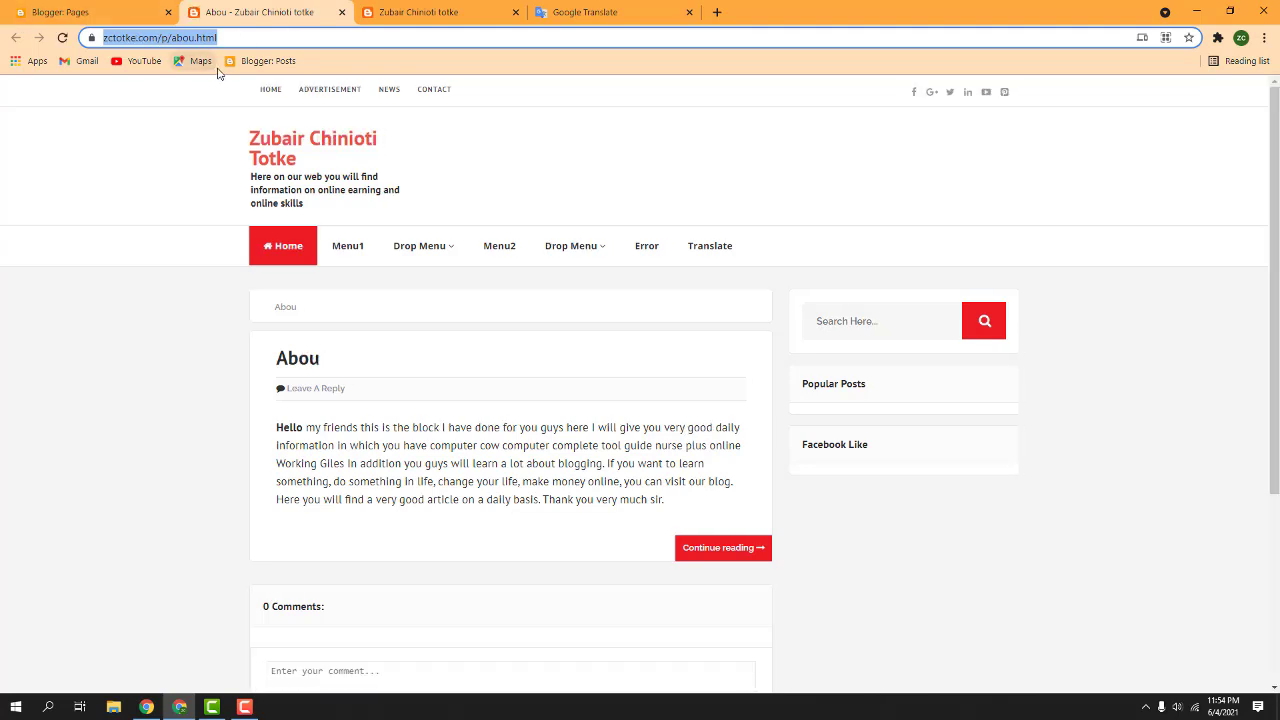
# Return to the Blogger dashboard and open the current theme's HTML code for editing
pyautogui.click(123, 10)
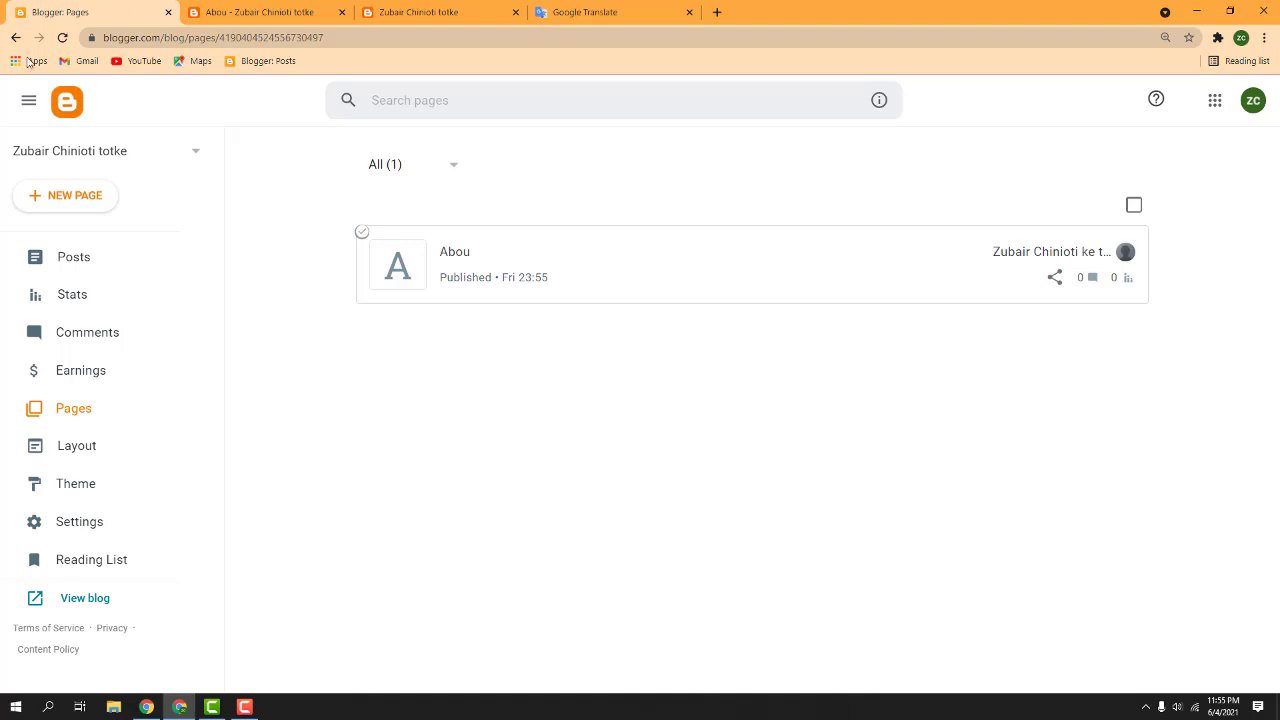
pyautogui.click(76, 445)
pyautogui.click(99, 490)
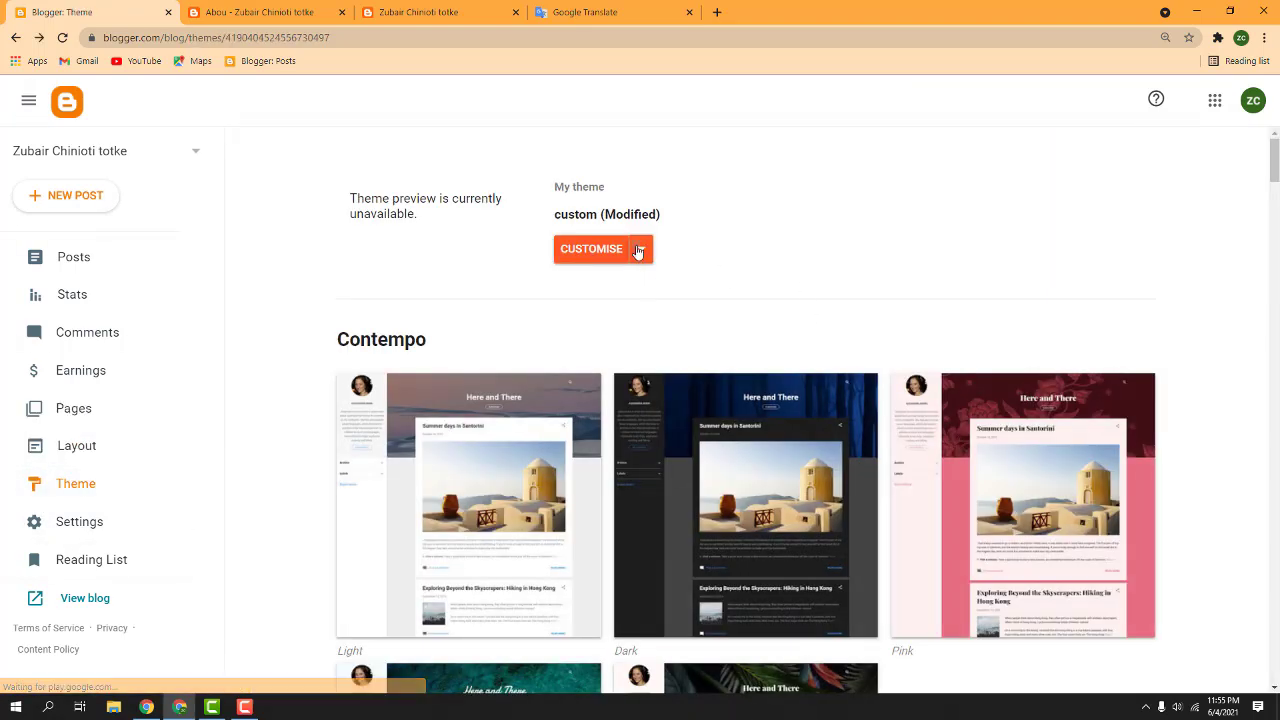
pyautogui.click(642, 249)
pyautogui.click(443, 375)
# Check the live blog's top menu labels and search the template code for "news"
pyautogui.click(389, 10)
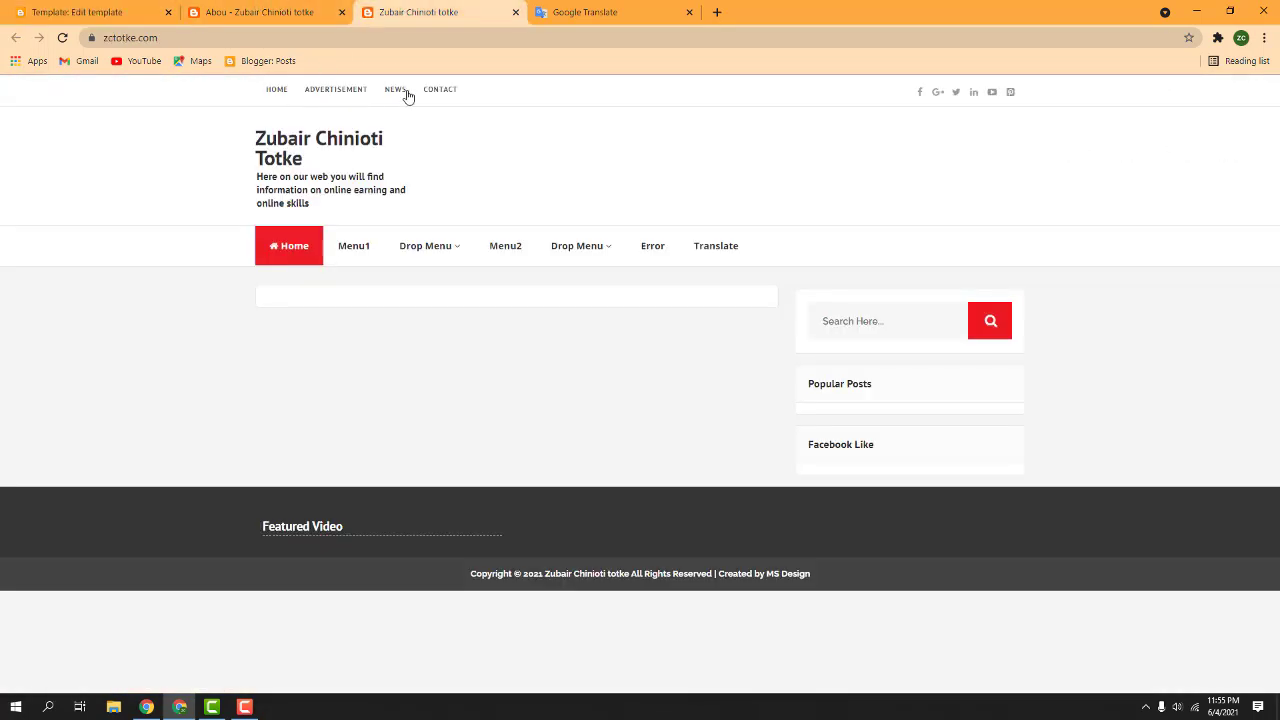
pyautogui.click(240, 10)
pyautogui.click(75, 12)
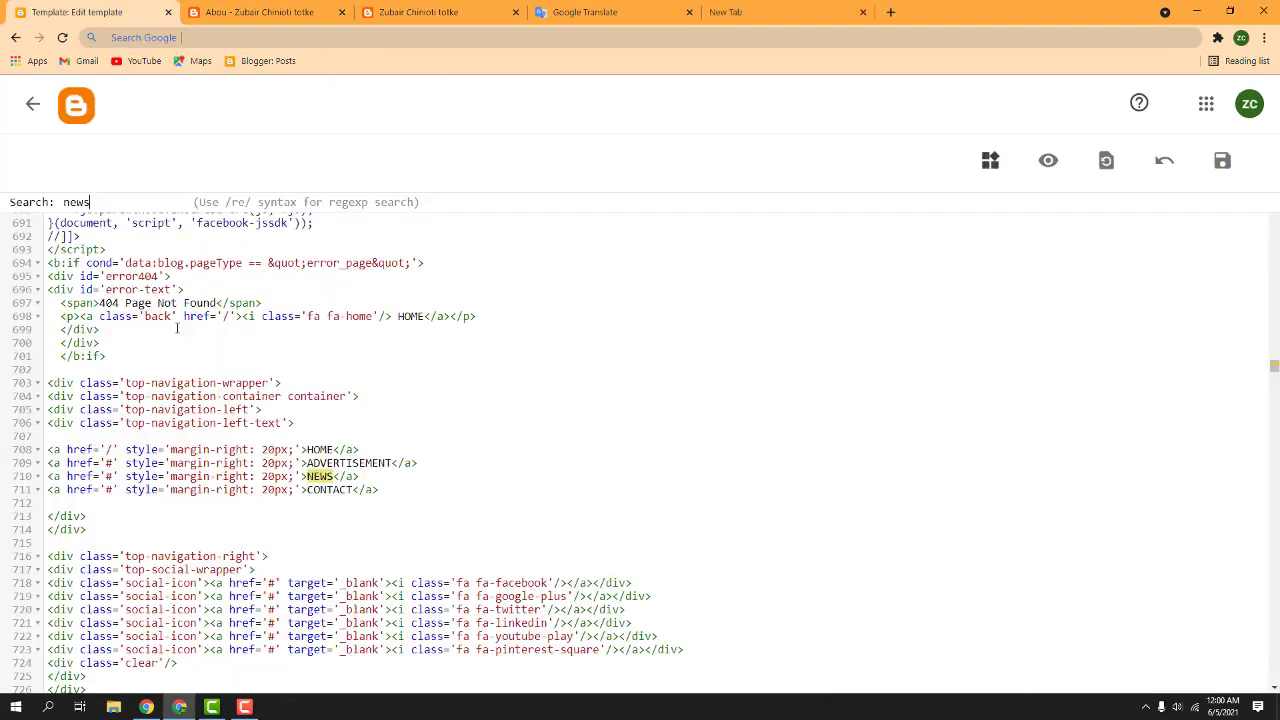
pyautogui.hotkey('ctrl', '+')
pyautogui.hotkey('ctrl', '+')
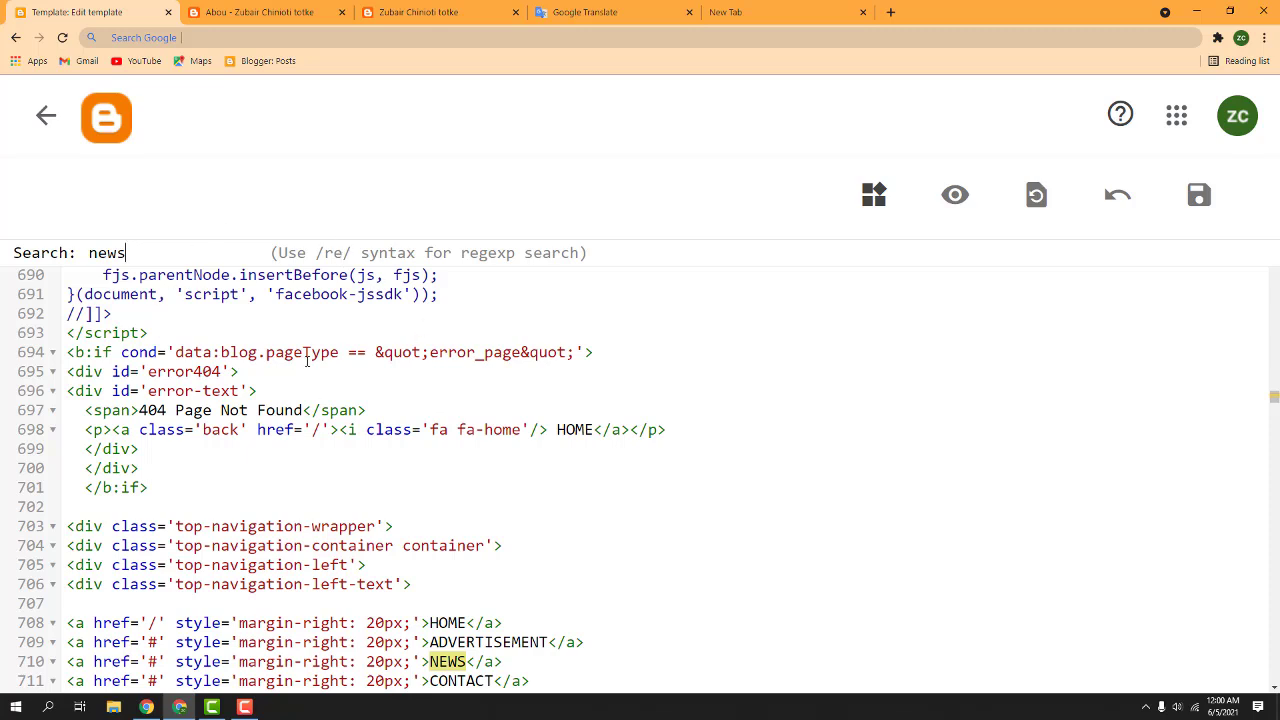
pyautogui.click(685, 328)
pyautogui.hotkey('ctrl', 'f')
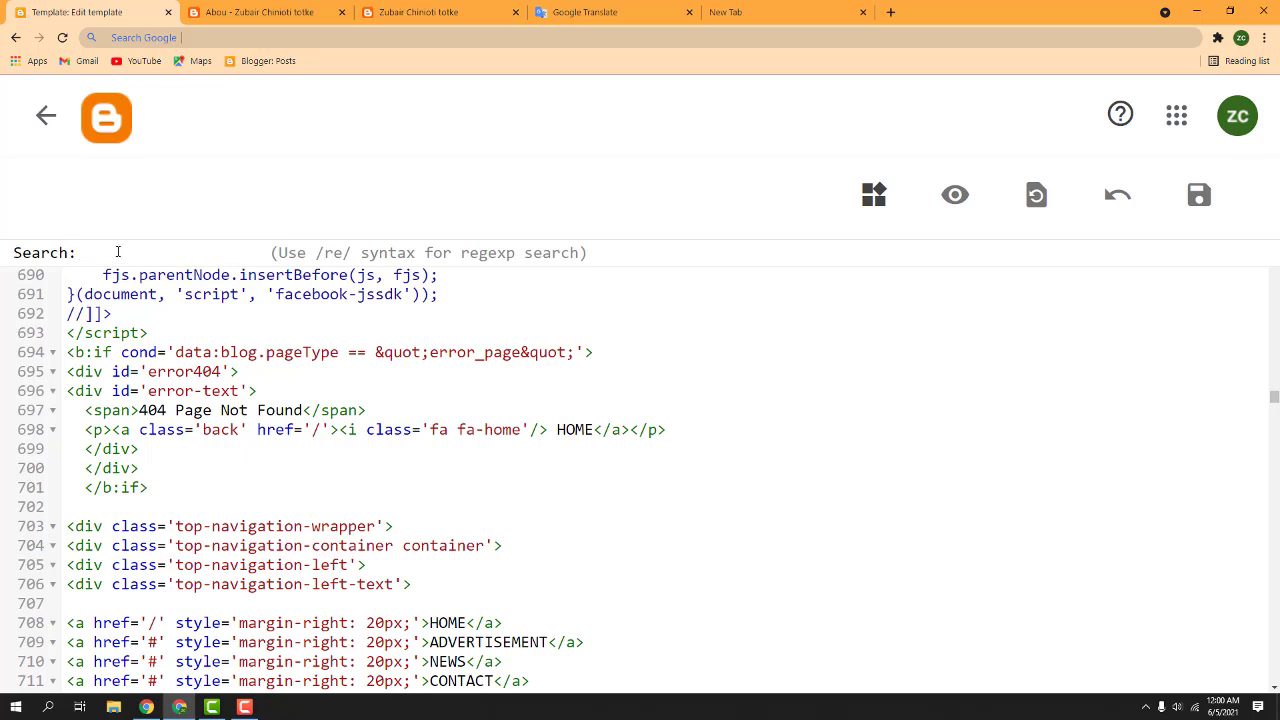
pyautogui.write('news')
pyautogui.press('Return')
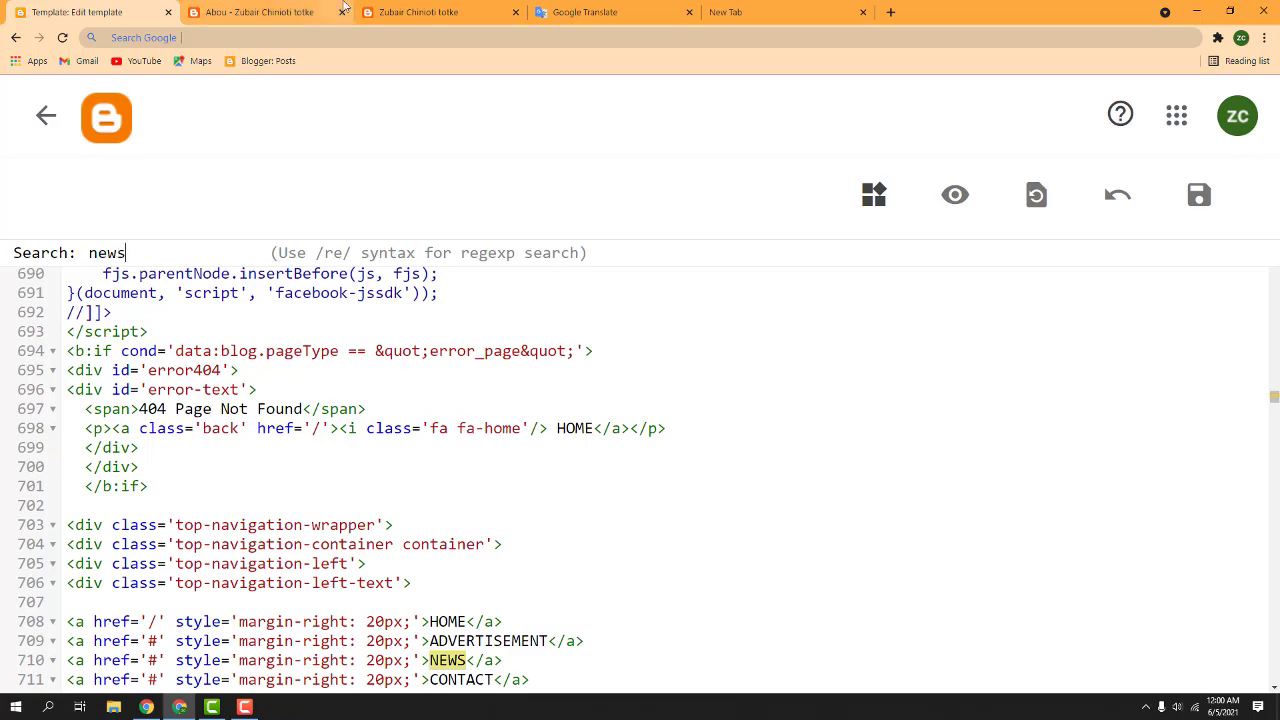
# Compare the live top menu with its code and replace the ADVERTISEMENT link label with "About"
pyautogui.click(390, 12)
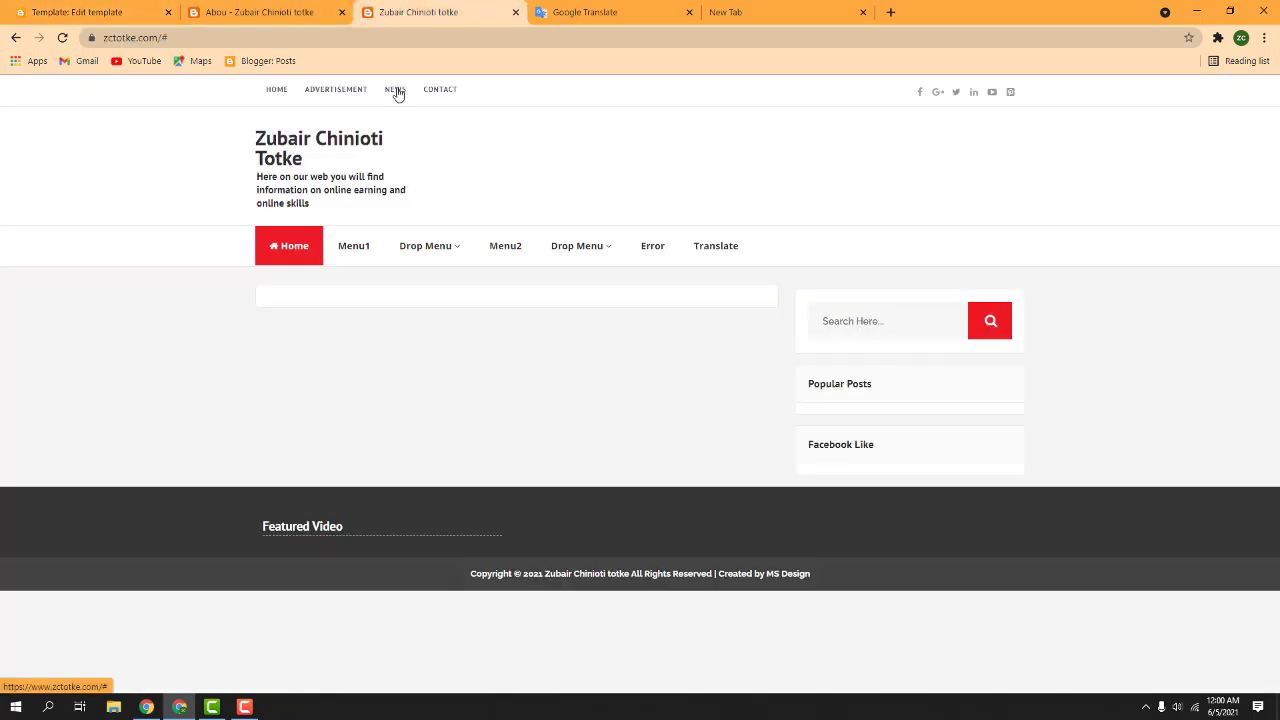
pyautogui.click(66, 12)
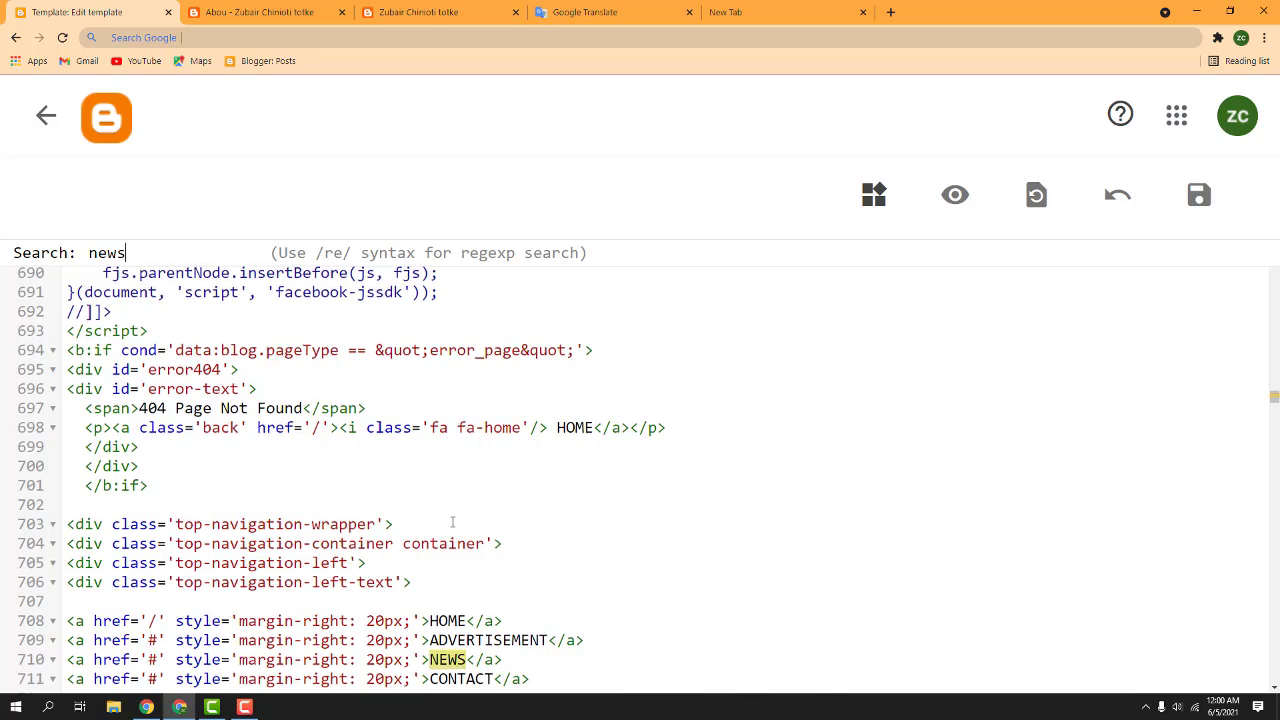
pyautogui.scroll(-2, 452, 522)
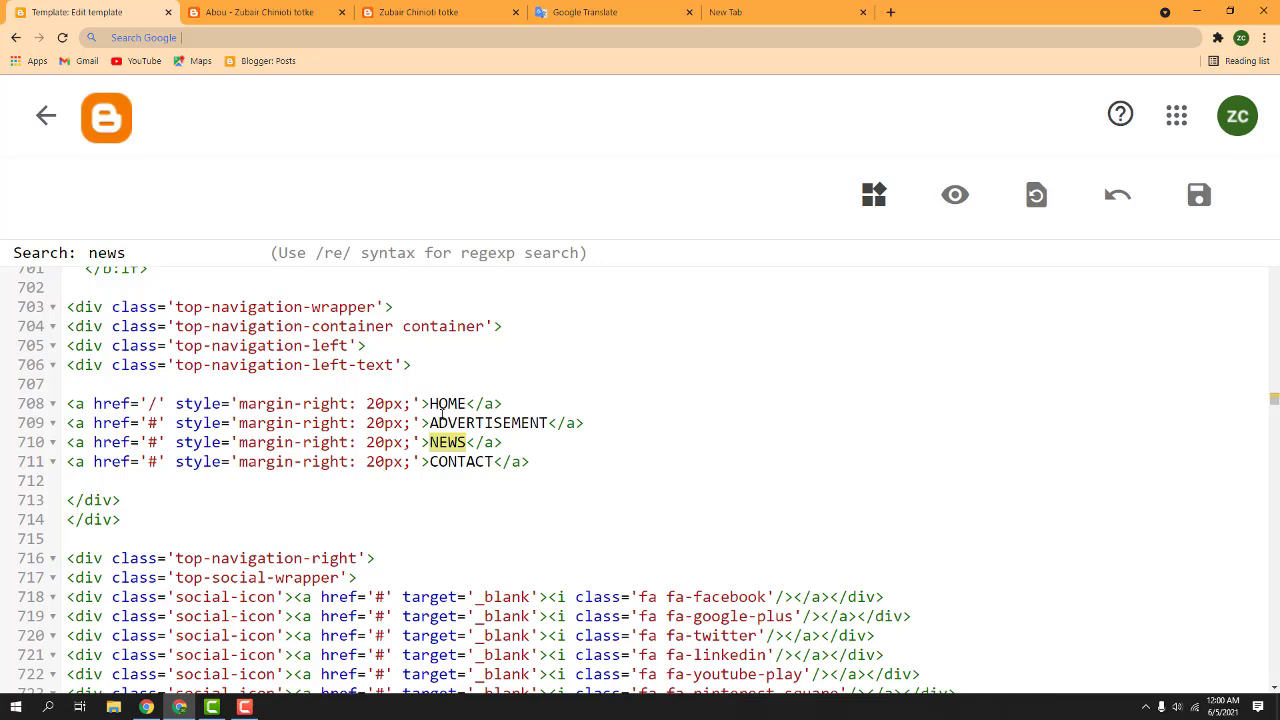
pyautogui.moveTo(431, 422); pyautogui.dragTo(549, 423)
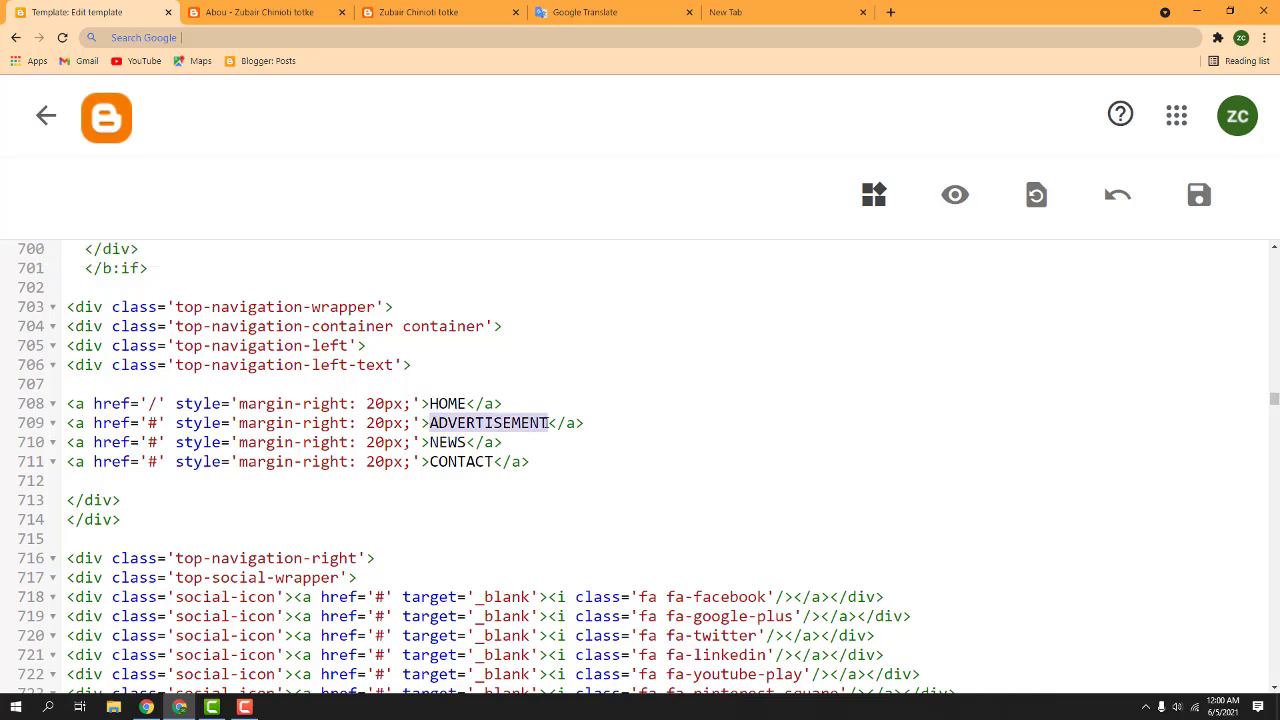
pyautogui.write('About')
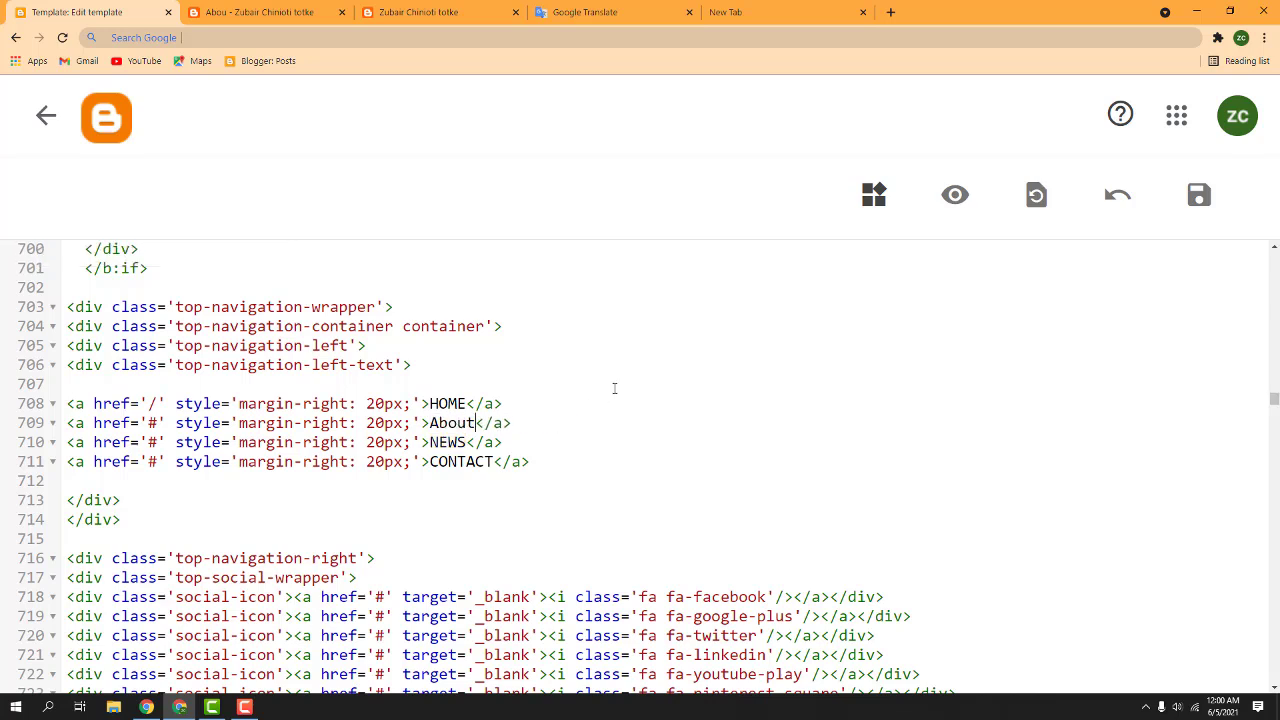
# Replace the NEWS link label with "CONTACT US" and extend the About label to "About US"
pyautogui.moveTo(431, 442); pyautogui.dragTo(467, 443)
pyautogui.moveTo(429, 461); pyautogui.dragTo(467, 443)
pyautogui.write('CONTACT')
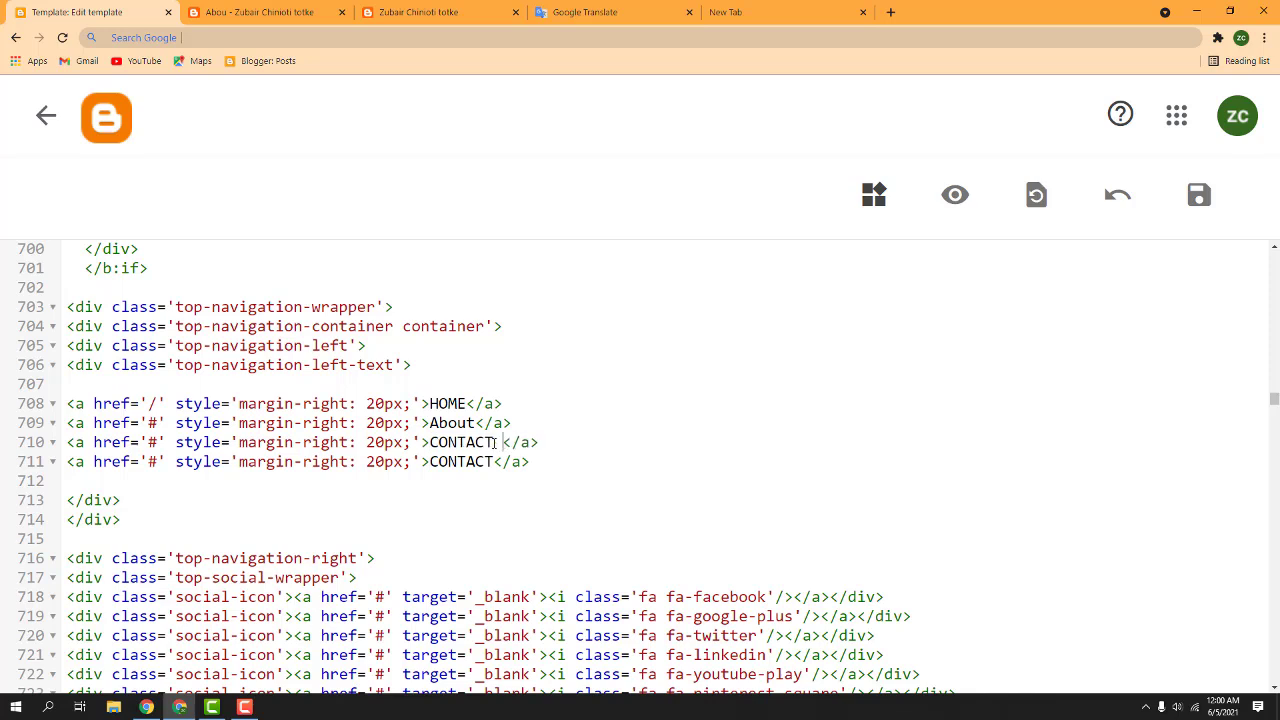
pyautogui.write('US')
pyautogui.write(' US')
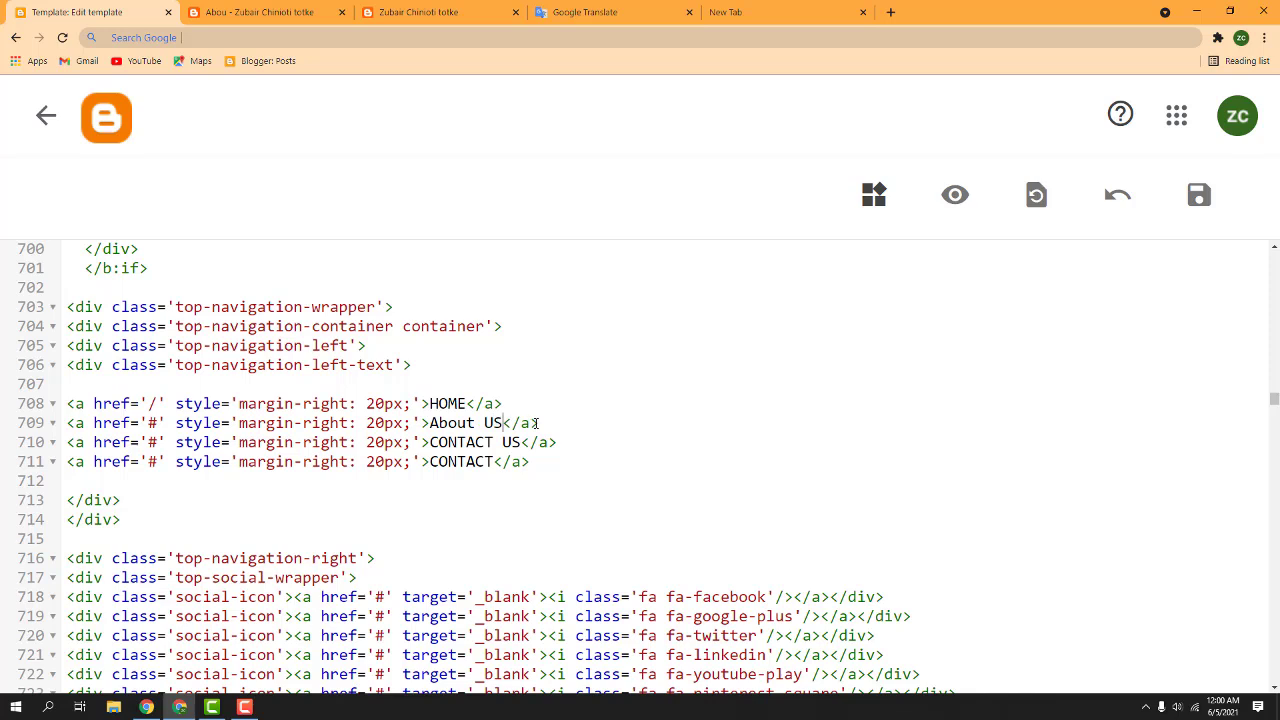
# Duplicate the last CONTACT link line of the top navigation twice, directly below the original
pyautogui.moveTo(431, 461); pyautogui.dragTo(497, 461)
pyautogui.moveTo(67, 461); pyautogui.dragTo(565, 463)
pyautogui.hotkey('ctrl', 'c')
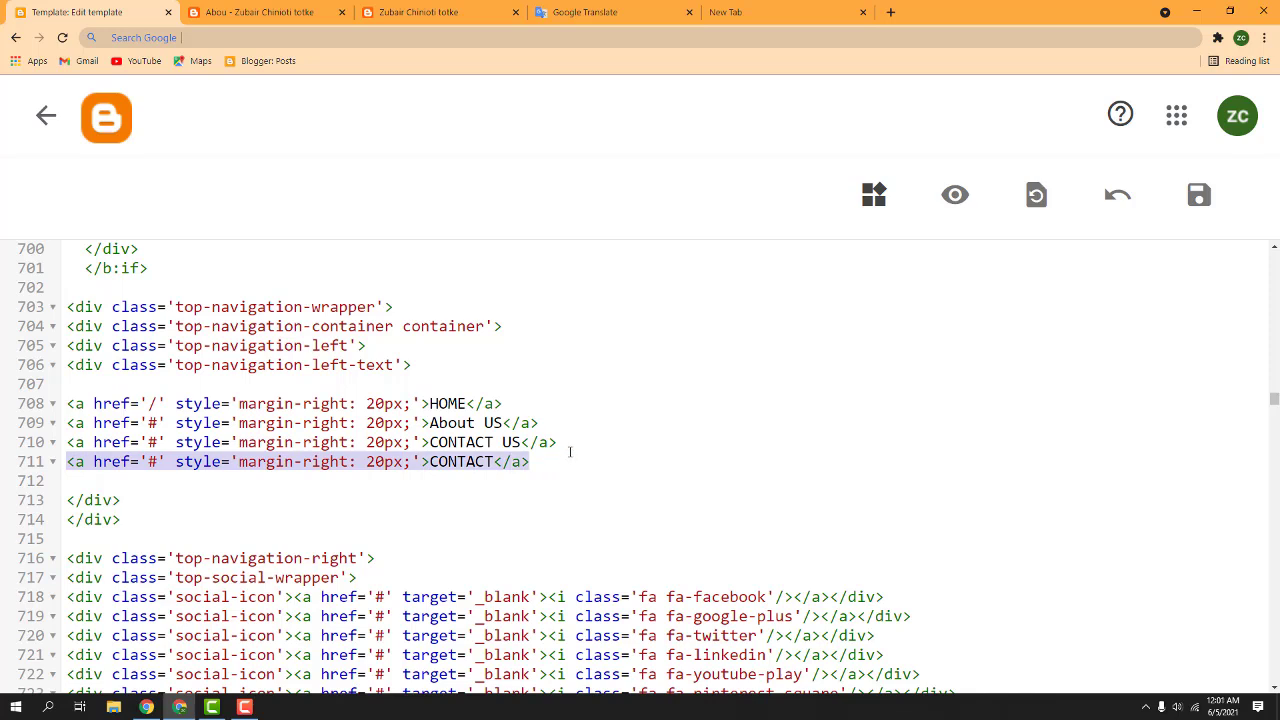
pyautogui.click(549, 459)
pyautogui.press('Return')
pyautogui.hotkey('ctrl', 'v')
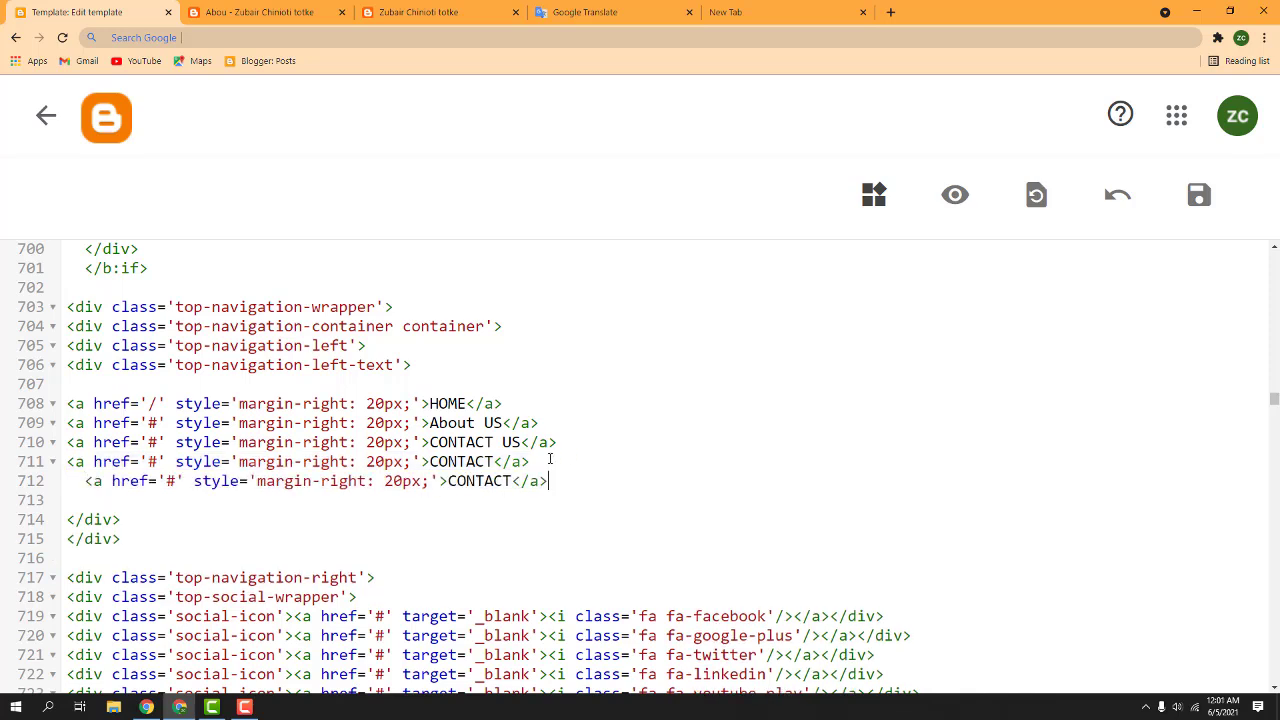
pyautogui.press('Return')
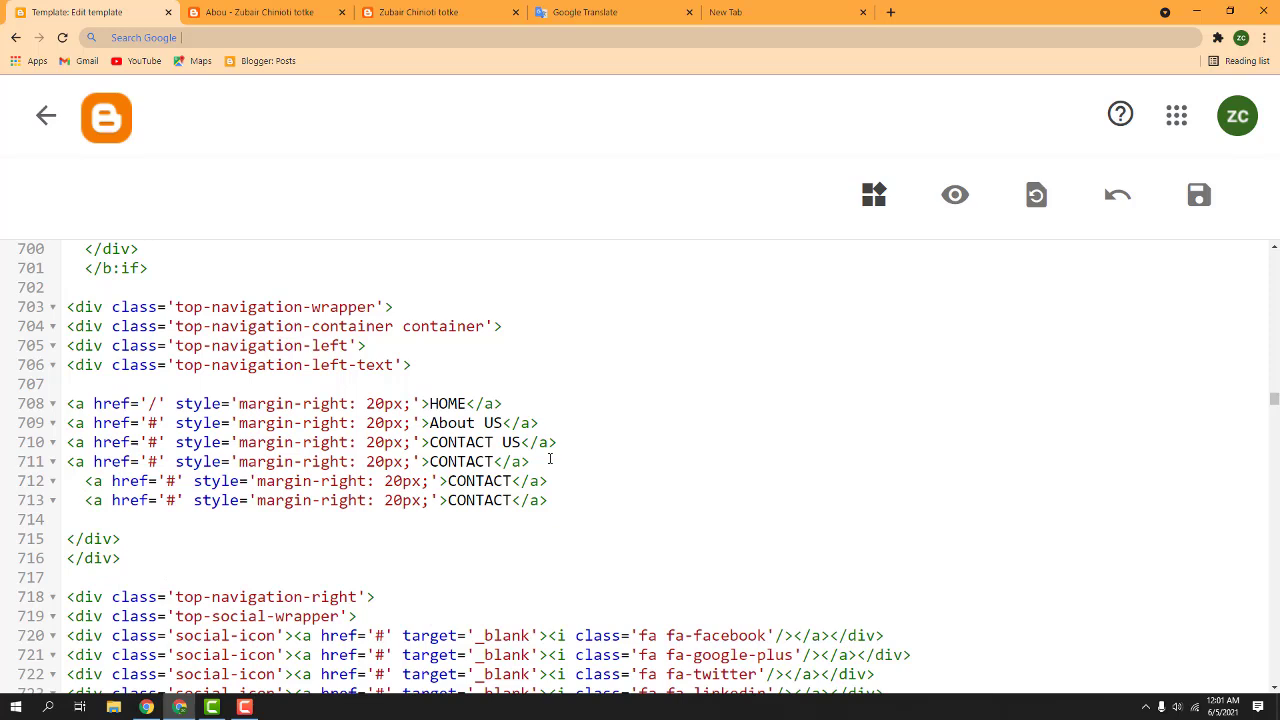
# Paste one more copy of the CONTACT link line below the existing copies in the top navigation
pyautogui.press('Return')
pyautogui.hotkey('ctrl', 'v')
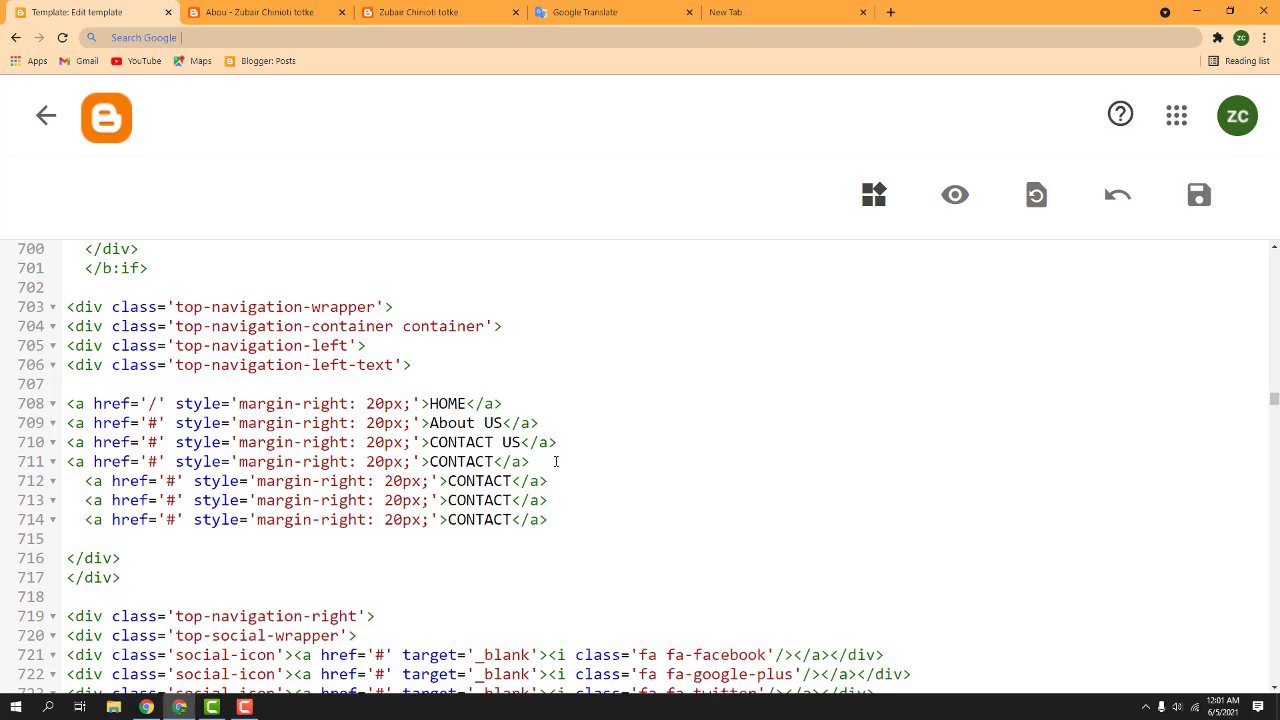
# Look up the phrase "privacy policy" through Google search suggestions in the spare browser tab and copy it
pyautogui.moveTo(432, 461); pyautogui.dragTo(494, 462)
pyautogui.click(755, 11)
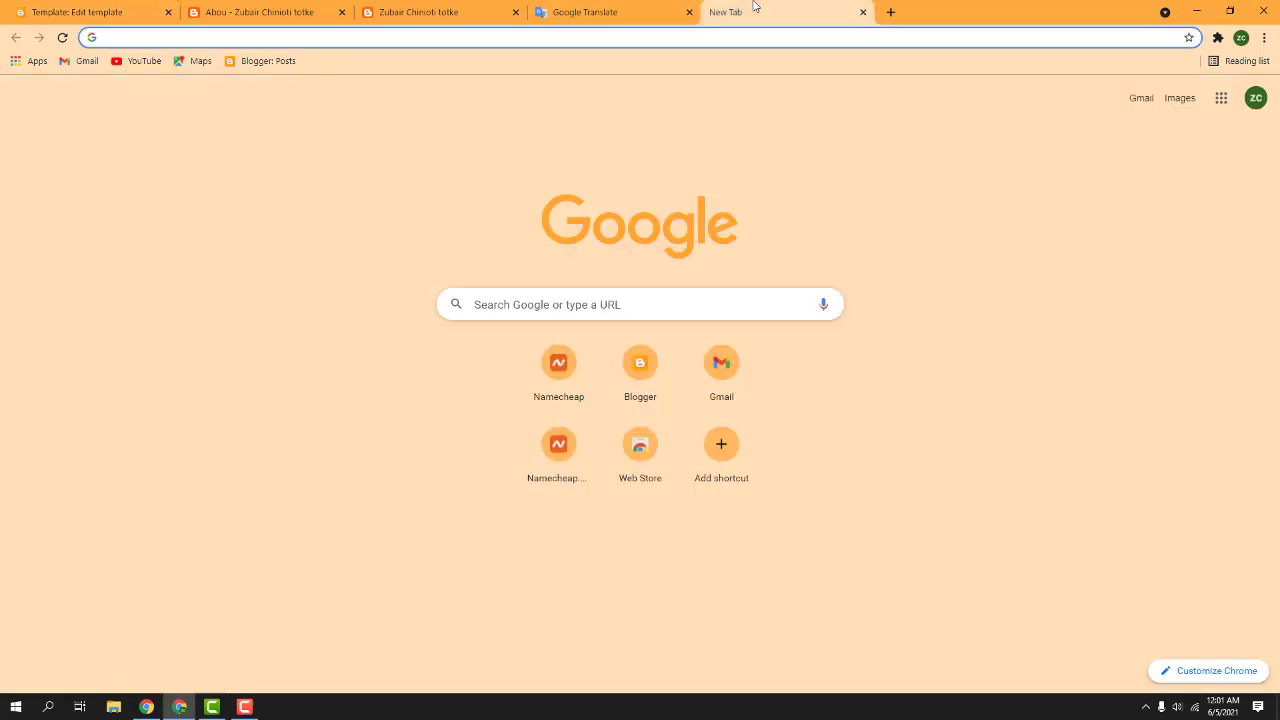
pyautogui.write('g')
pyautogui.press('Return')
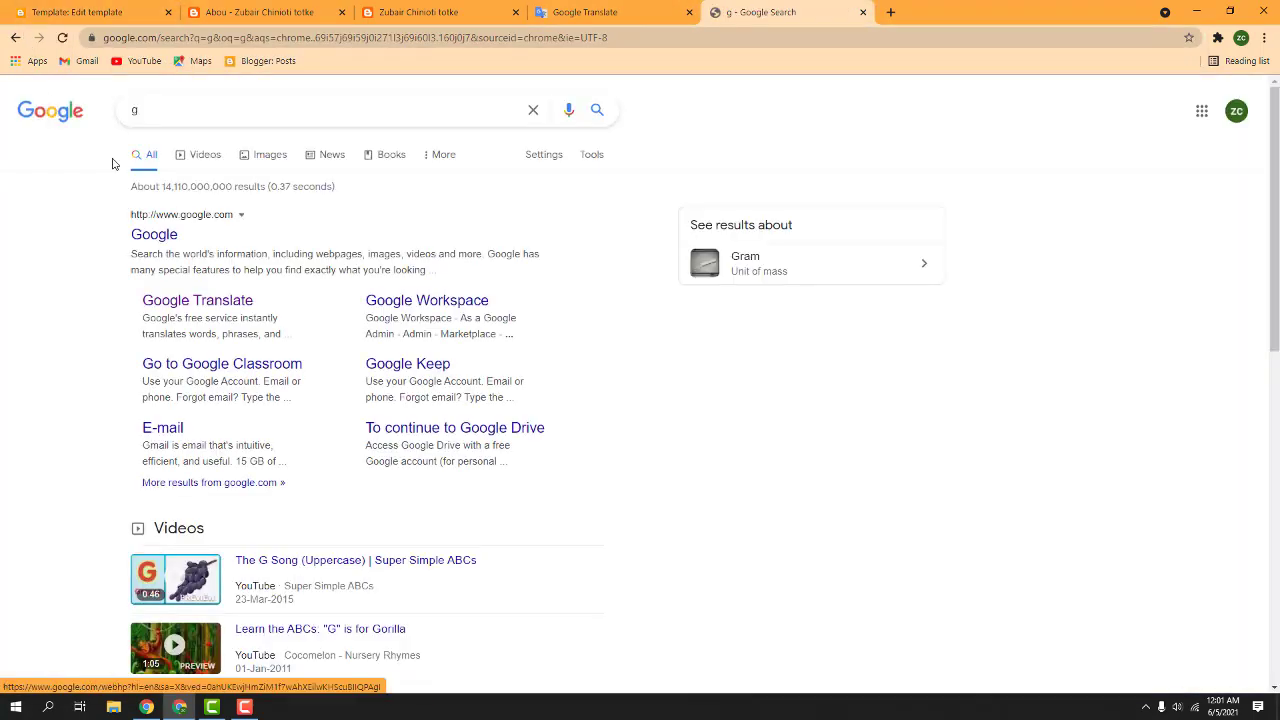
pyautogui.write('pri')
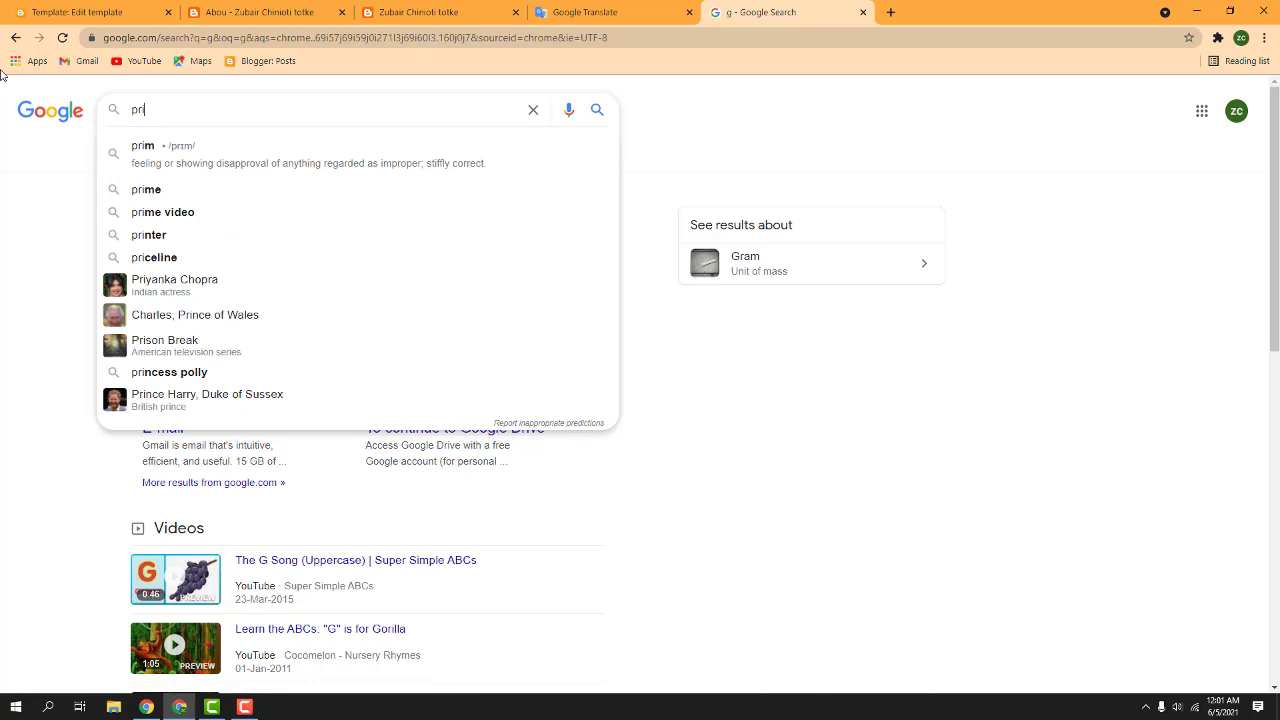
pyautogui.write('v')
pyautogui.press('Down')
pyautogui.press('Down')
pyautogui.write('p')
pyautogui.press('Down')
pyautogui.press('Down')
pyautogui.press('Down')
pyautogui.hotkey('ctrl', 'a')
pyautogui.hotkey('ctrl', 'c')
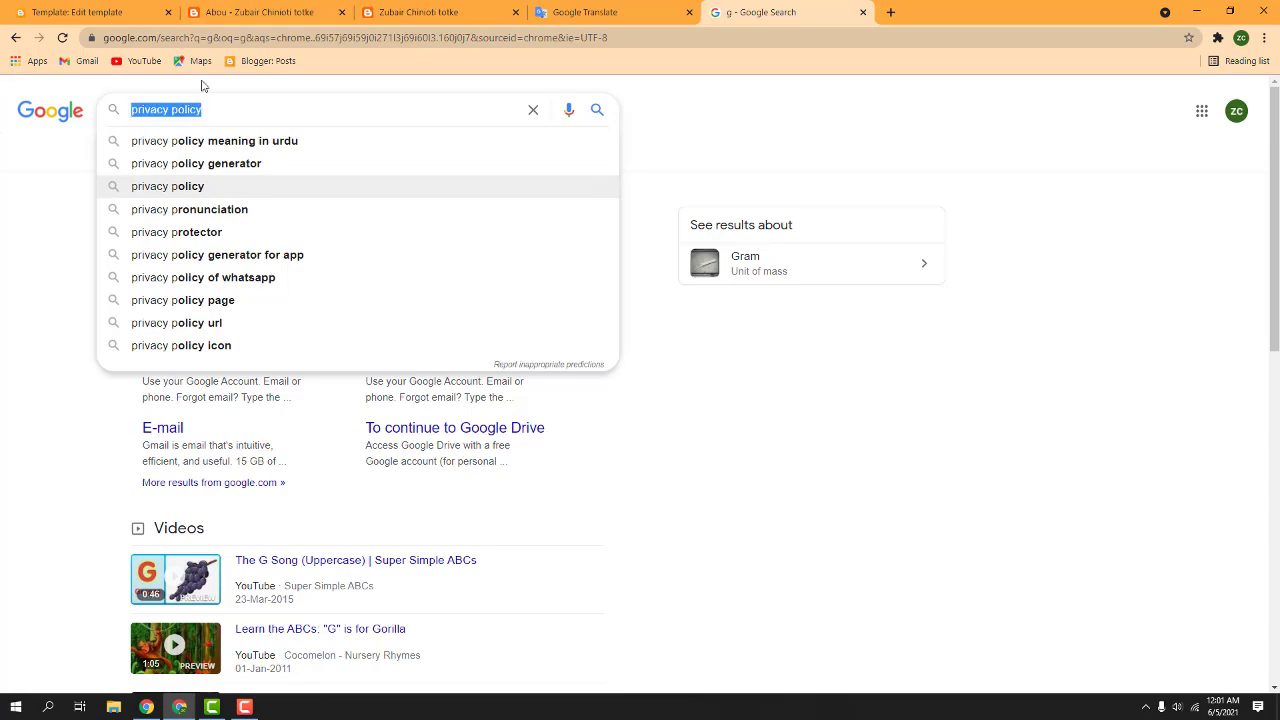
# Replace the CONTACT label directly below CONTACT US in the template code with "Privacy Policy", capitalizing both words
pyautogui.click(260, 12)
pyautogui.click(75, 12)
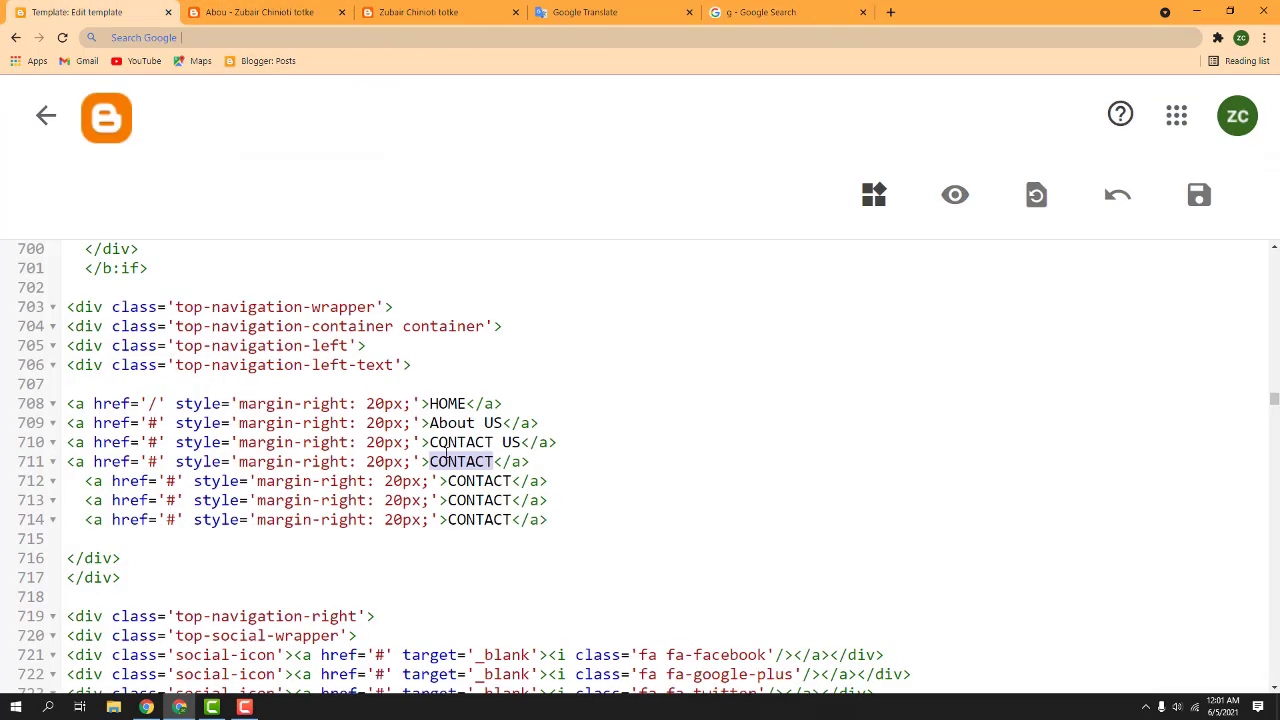
pyautogui.hotkey('ctrl', 'v')
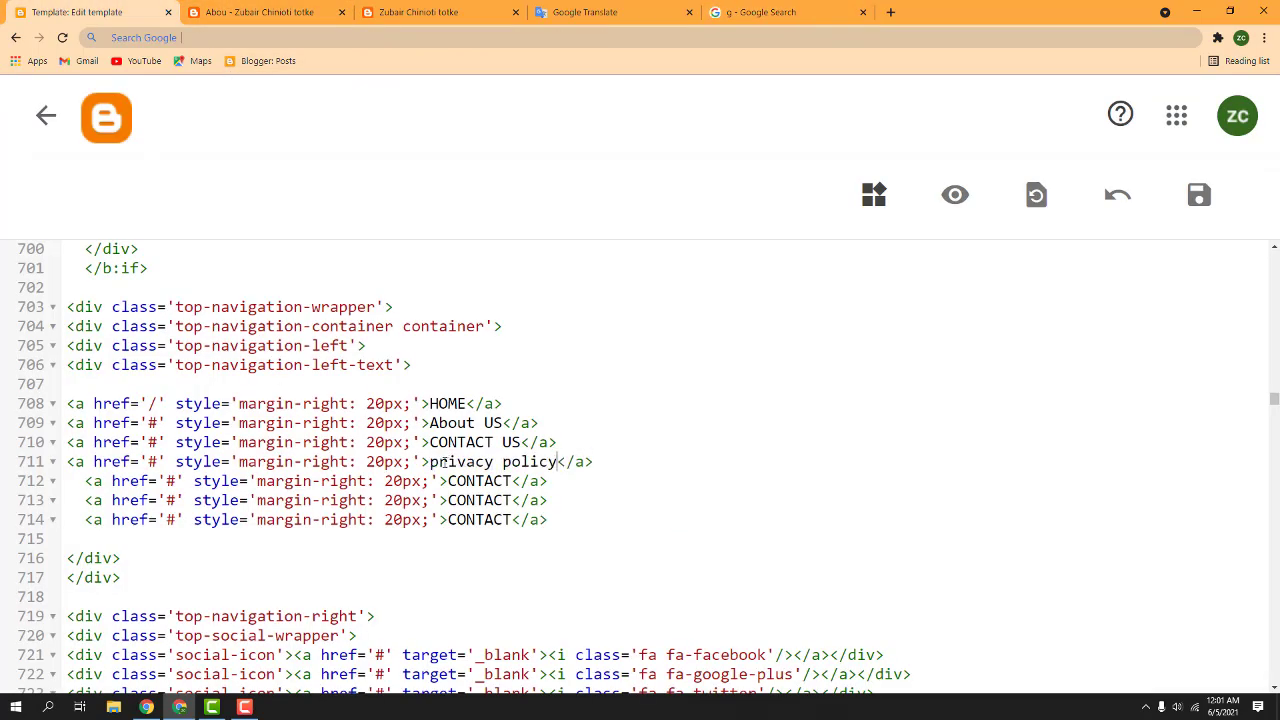
pyautogui.click(431, 462)
pyautogui.write('P')
pyautogui.moveTo(503, 462); pyautogui.dragTo(512, 462)
pyautogui.write('P')
# Look up the phrase "terms and conditions" through the Google search suggestions and copy it
pyautogui.click(765, 12)
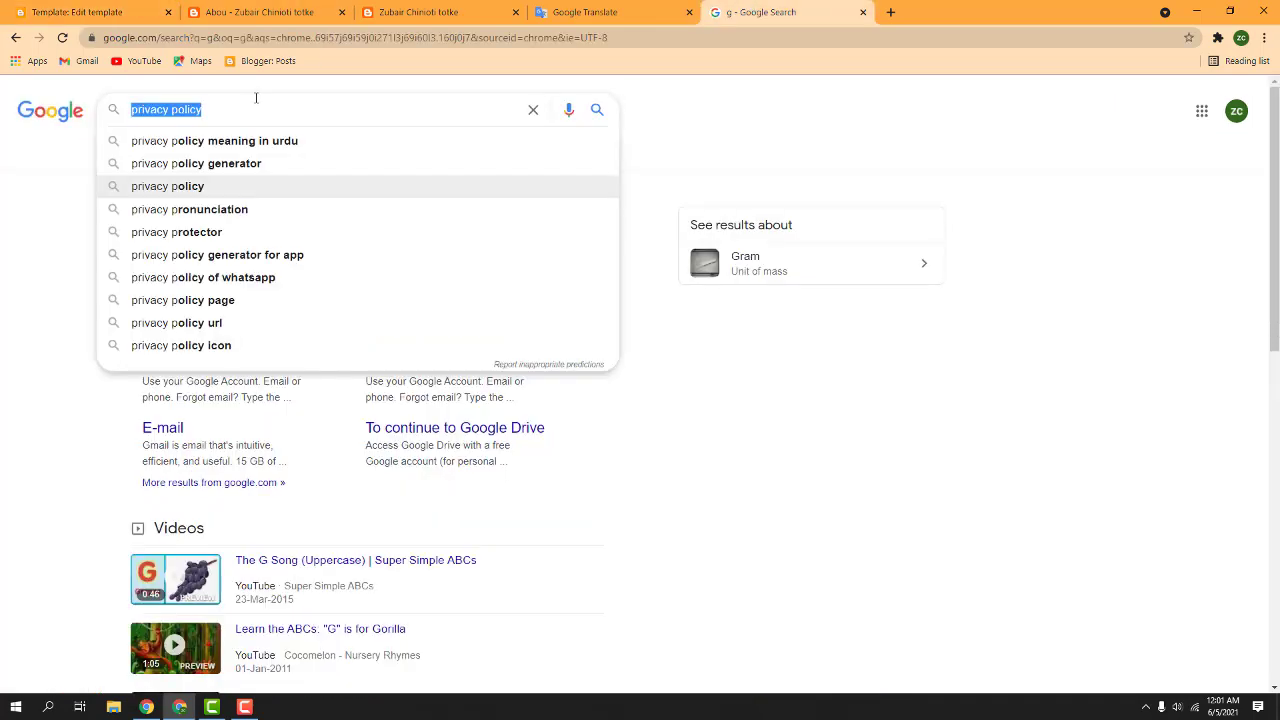
pyautogui.write('ter')
pyautogui.press('BackSpace')
pyautogui.write('arms and')
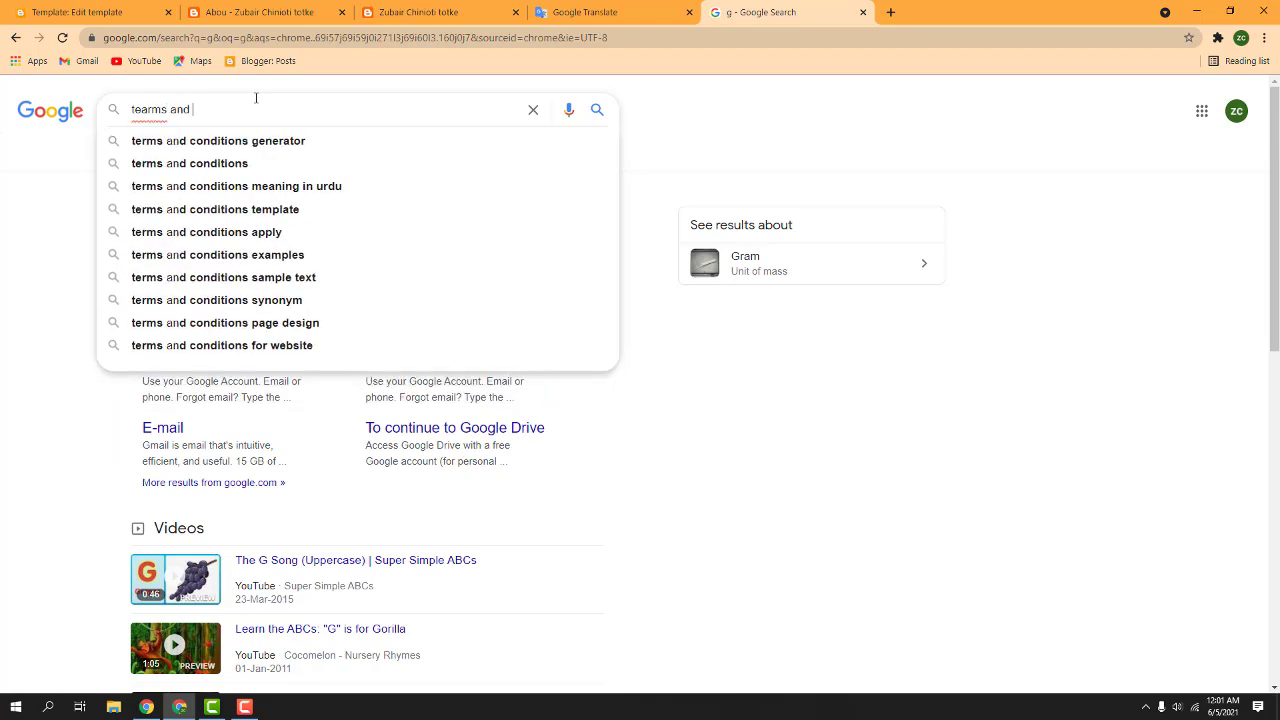
pyautogui.press('Down')
pyautogui.press('Down')
pyautogui.tripleClick(256, 98)
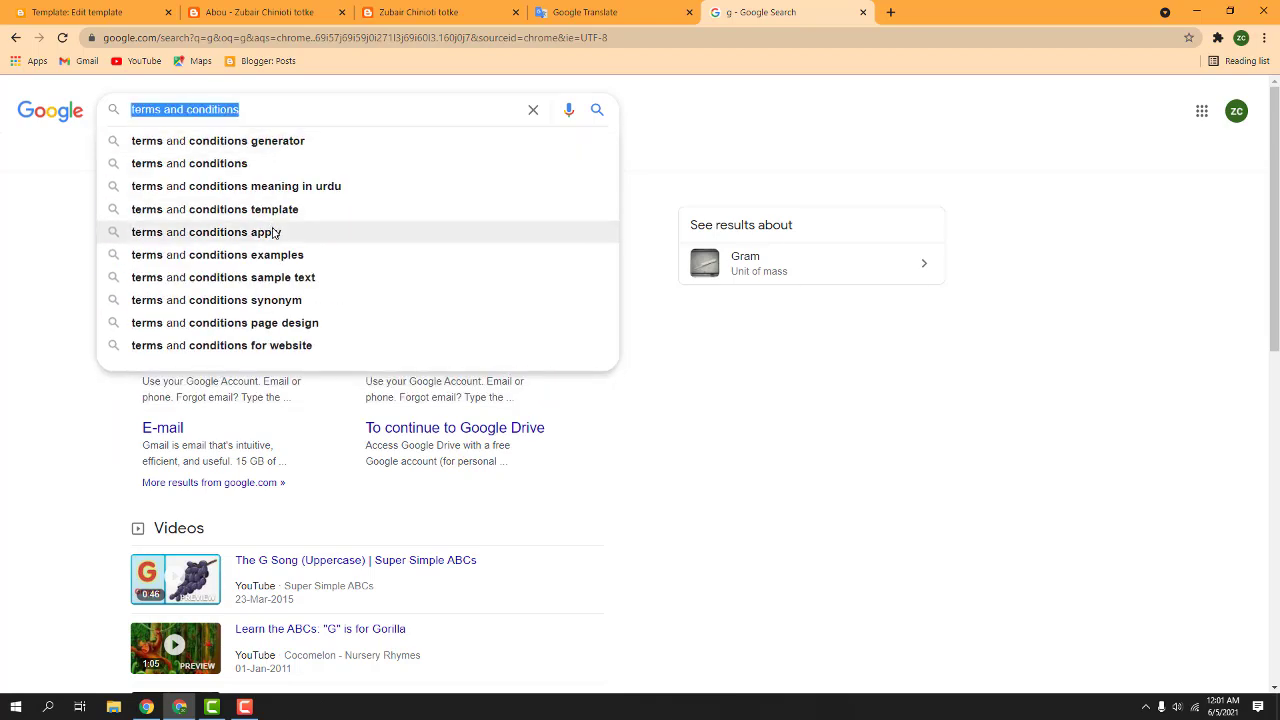
# Replace the CONTACT label below Privacy Policy in the template code with "Terms And conditions"
pyautogui.hotkey('ctrl', 'Tab')
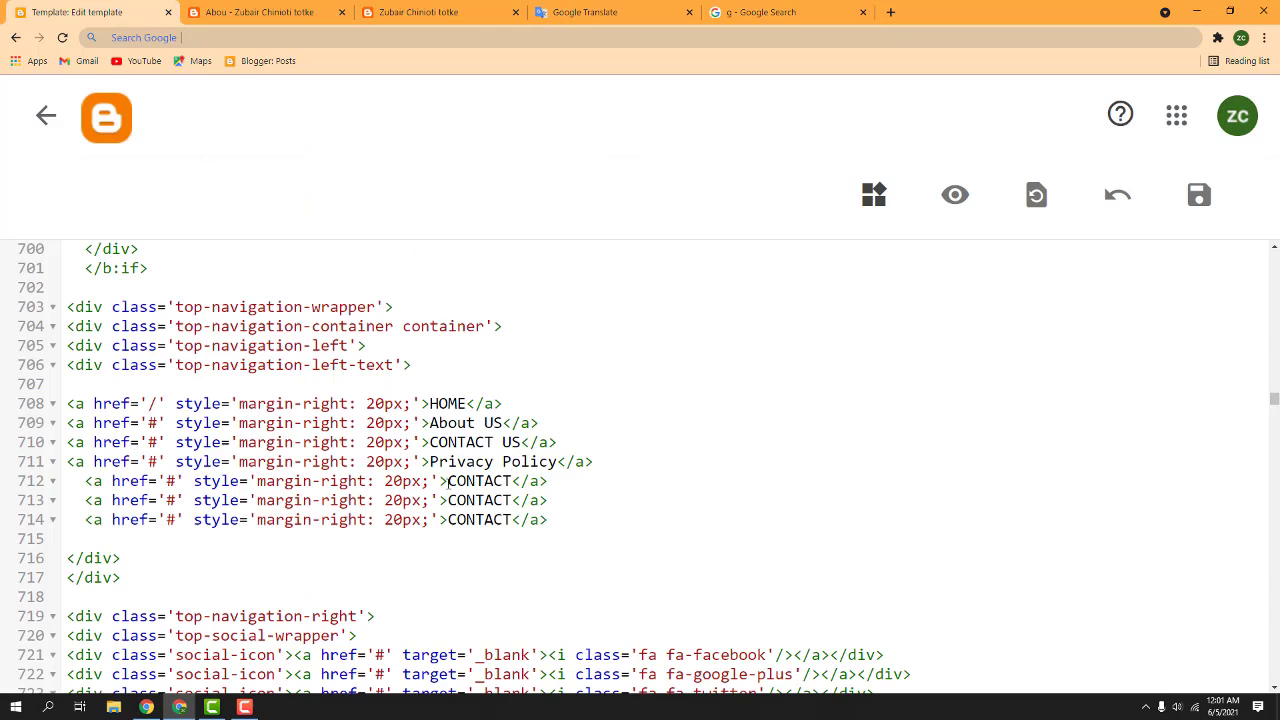
pyautogui.moveTo(446, 481); pyautogui.dragTo(513, 481)
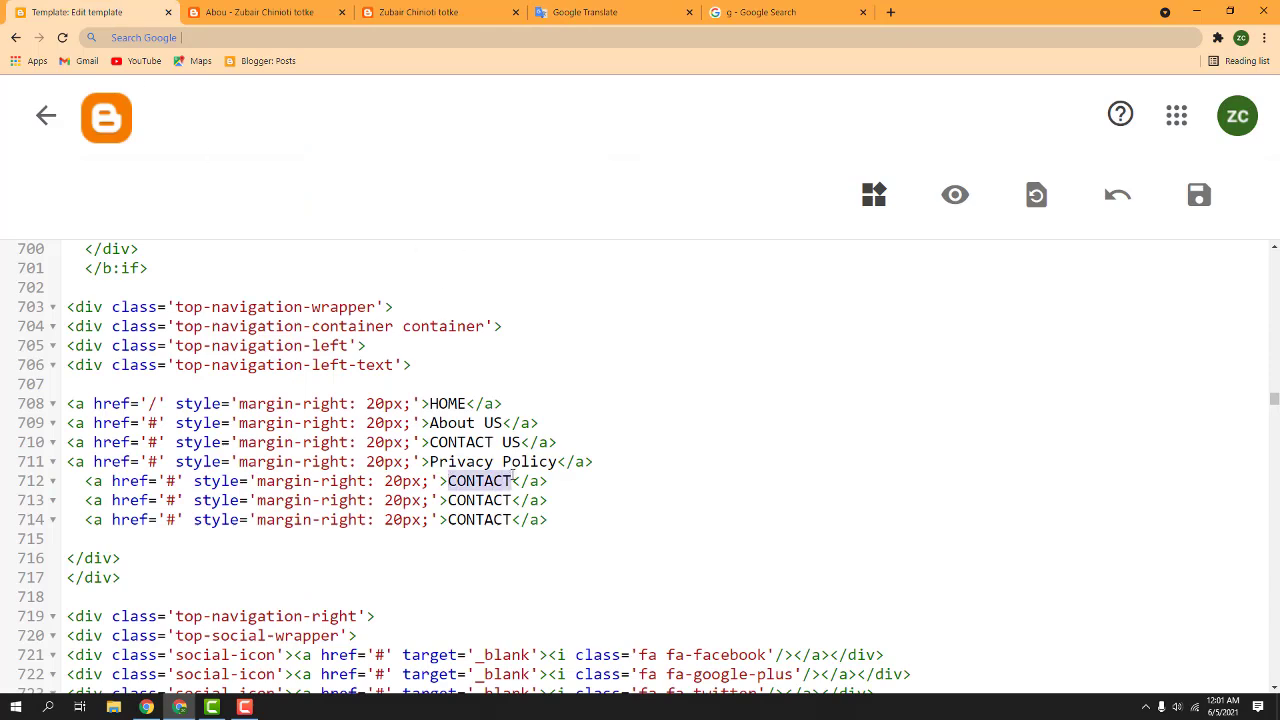
pyautogui.write('Terms and conditions')
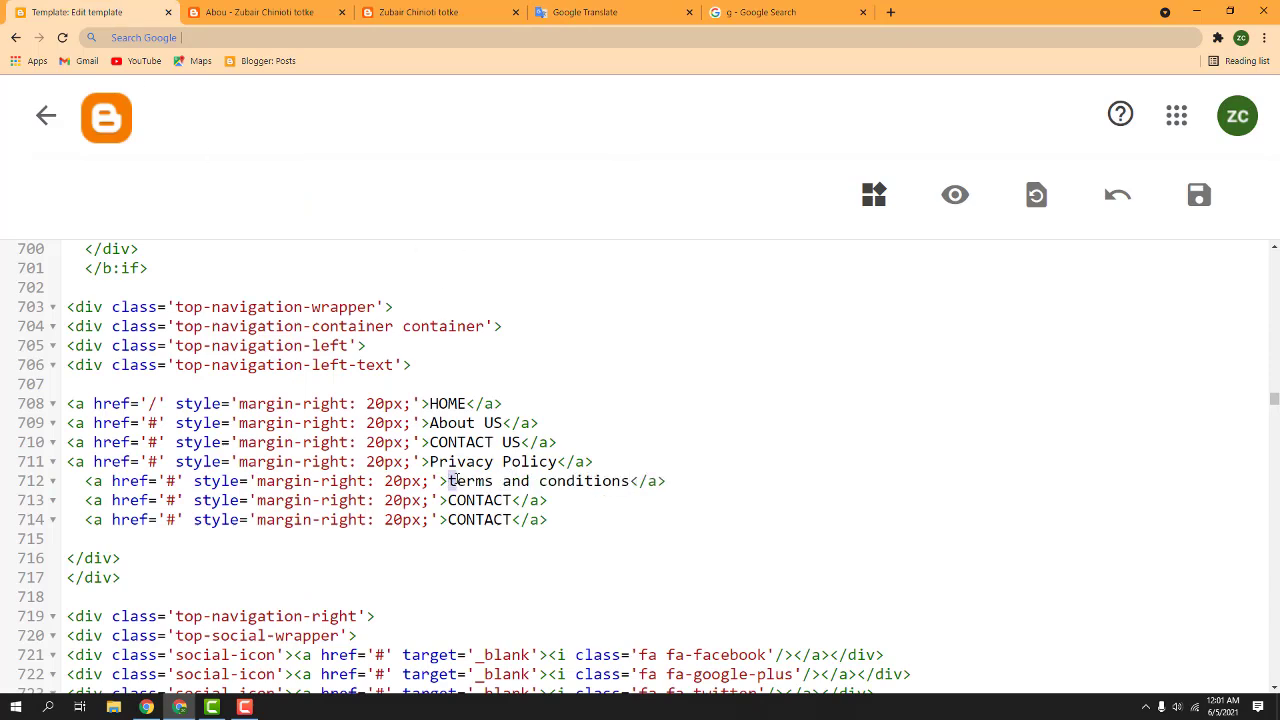
pyautogui.click(510, 481)
pyautogui.press('BackSpace')
pyautogui.write('A')
# Shorten the "Terms And conditions" link label to "Terms"
pyautogui.moveTo(511, 481); pyautogui.dragTo(546, 481)
pyautogui.click(540, 481)
pyautogui.moveTo(495, 481); pyautogui.dragTo(632, 481)
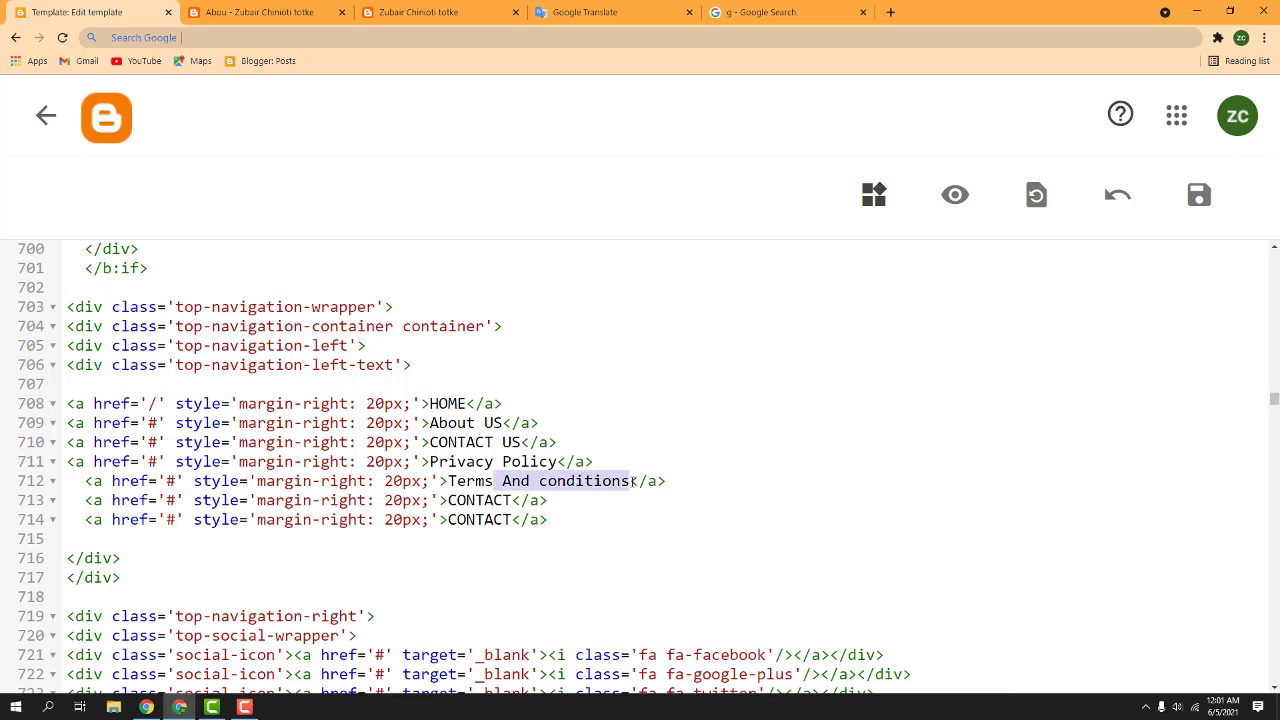
pyautogui.press('BackSpace')
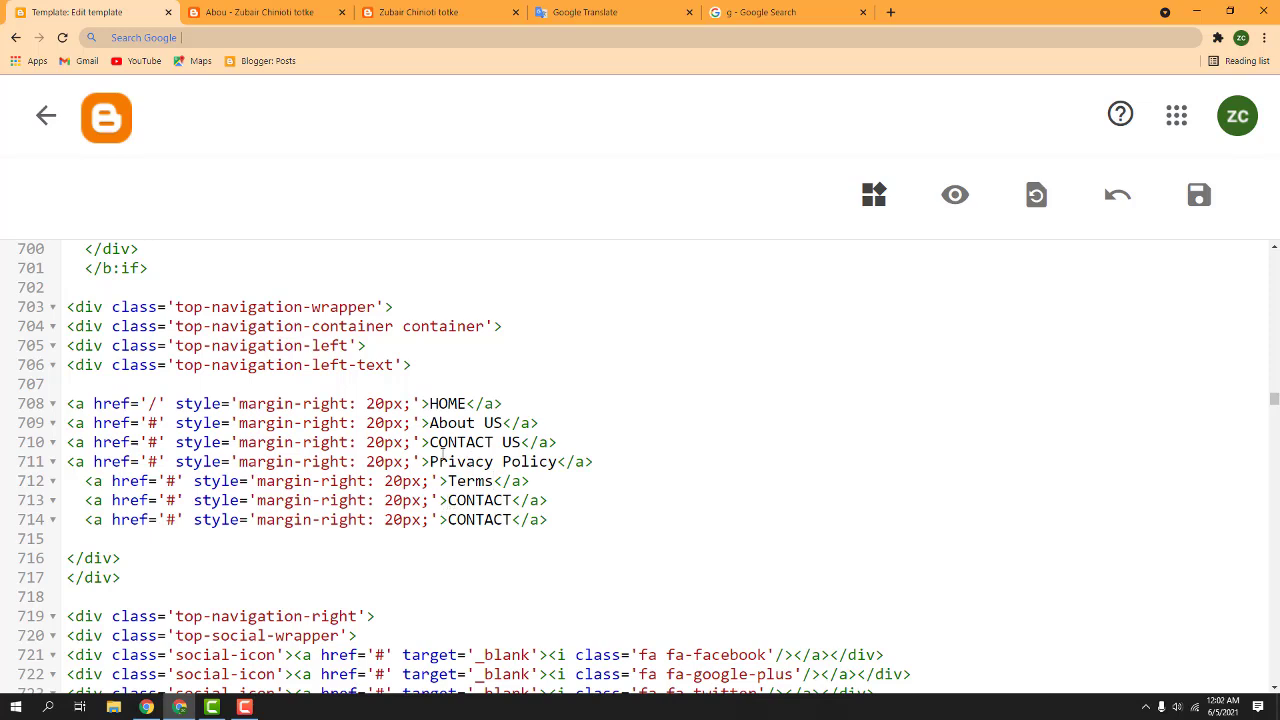
# Look up the word "disclaimer" through the Google search suggestions and copy it
pyautogui.click(775, 12)
pyautogui.write('des')
pyautogui.press('BackSpace')
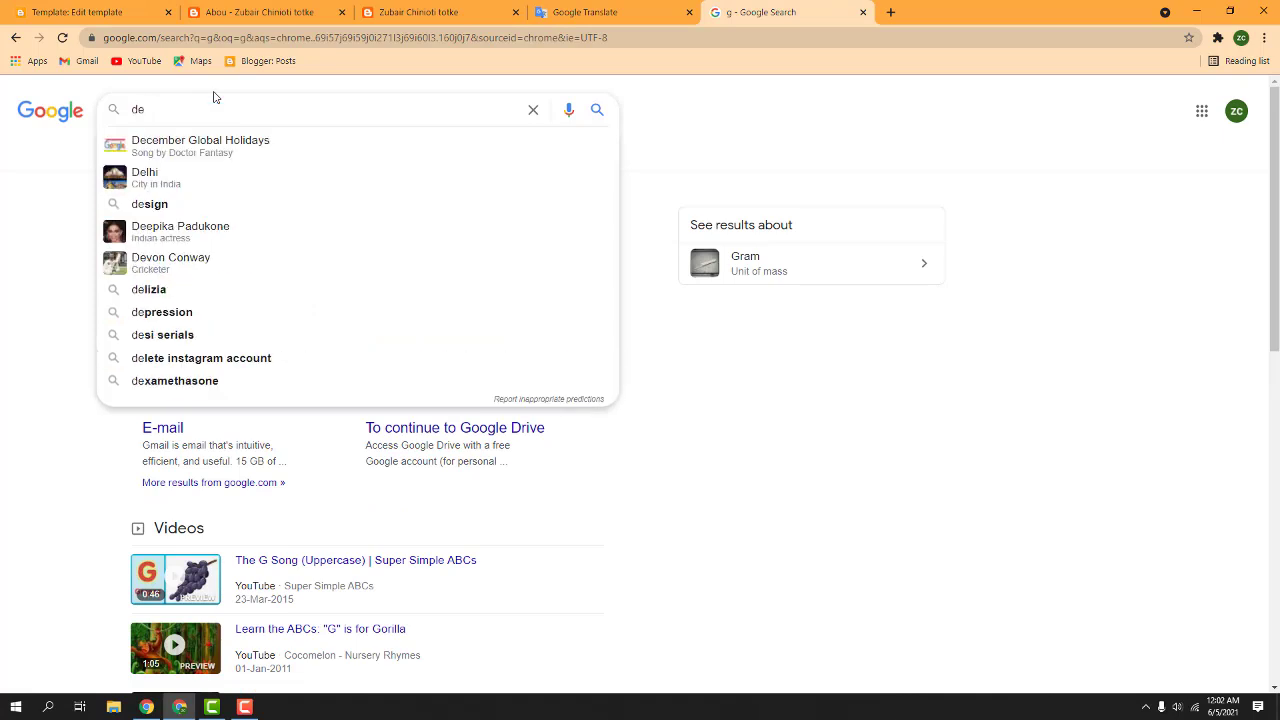
pyautogui.write('scl')
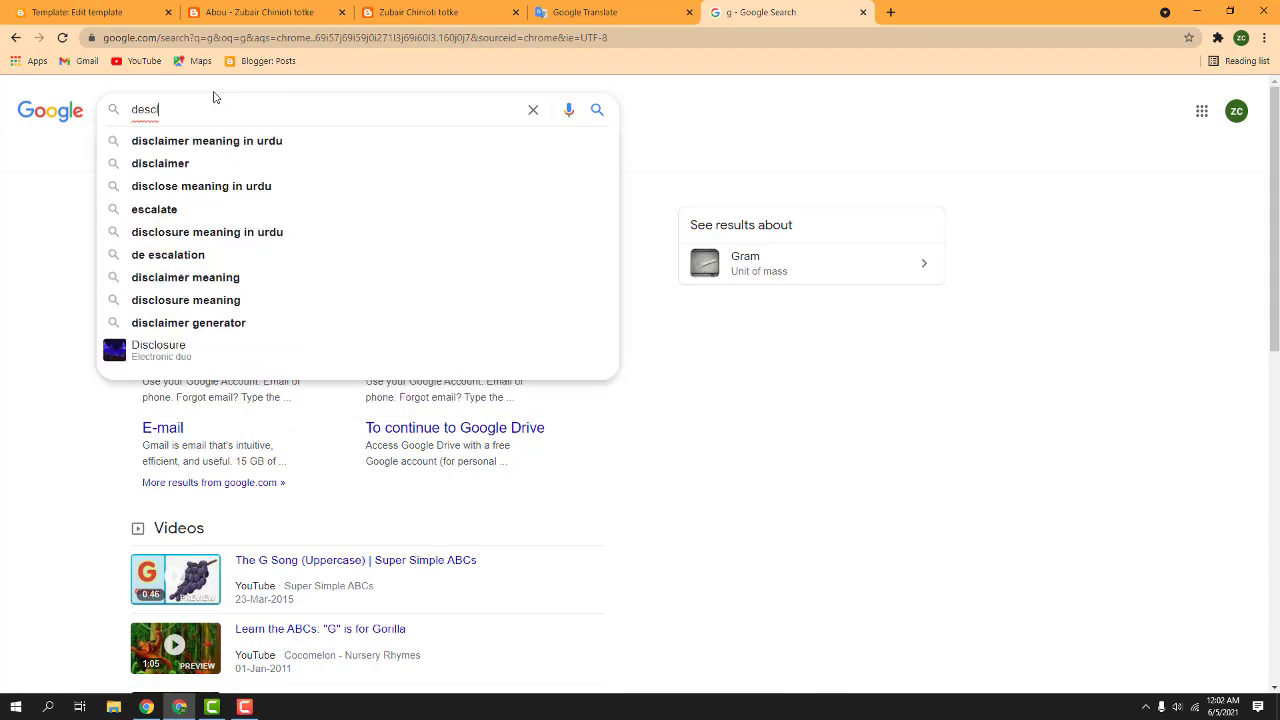
pyautogui.press('Down')
pyautogui.press('Down')
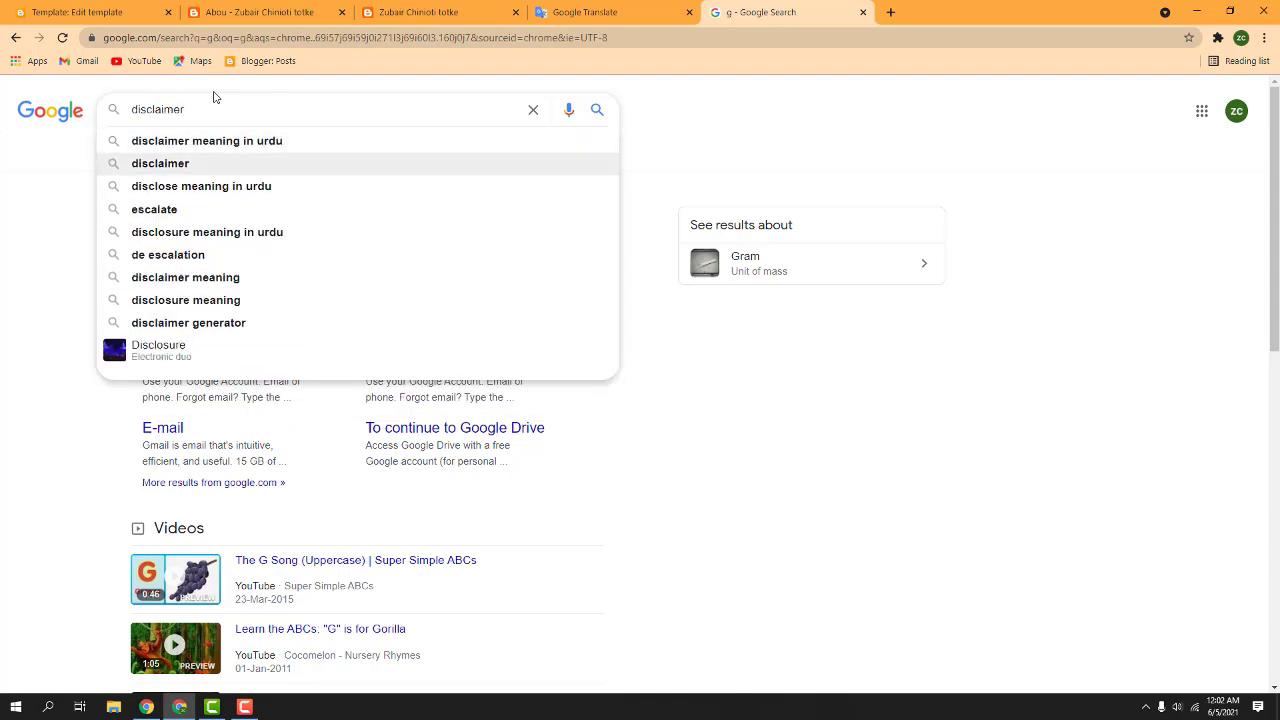
pyautogui.hotkey('ctrl', 'a')
pyautogui.hotkey('ctrl', 'c')
# Replace the CONTACT label below Terms in the template code with "Disclaimer", starting with a capital letter
pyautogui.click(200, 12)
pyautogui.click(150, 12)
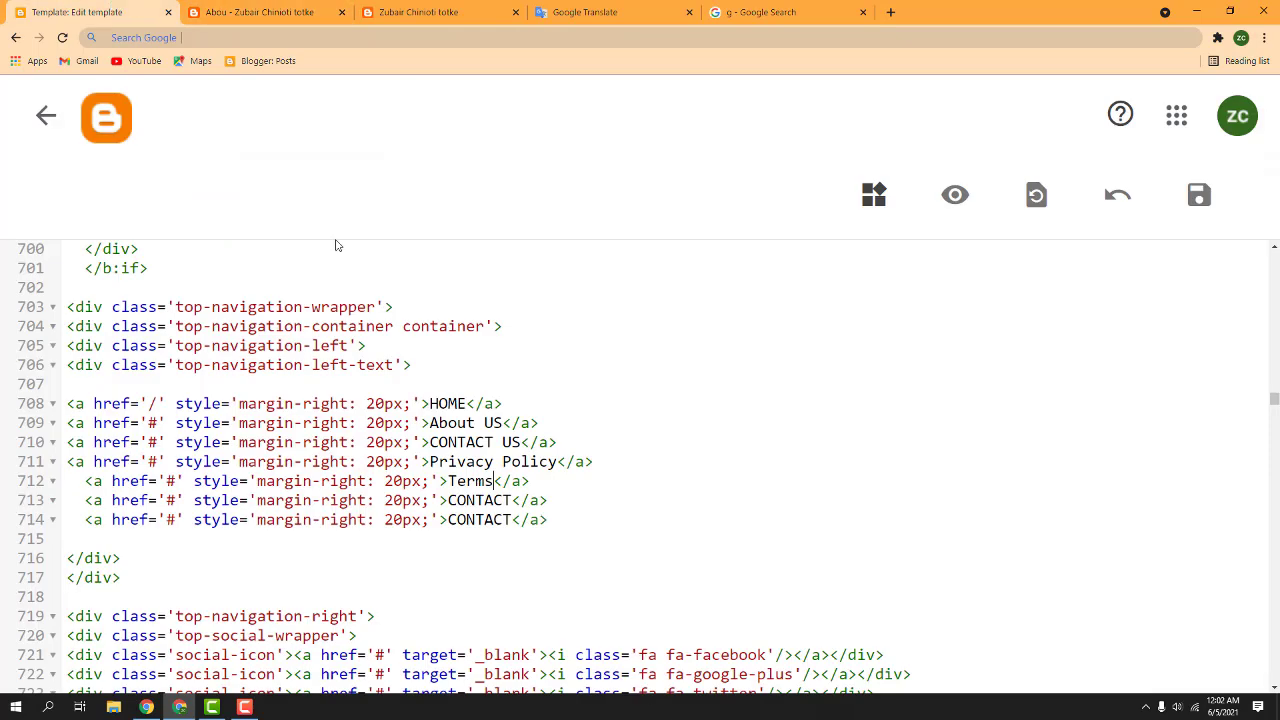
pyautogui.moveTo(450, 500); pyautogui.dragTo(513, 500)
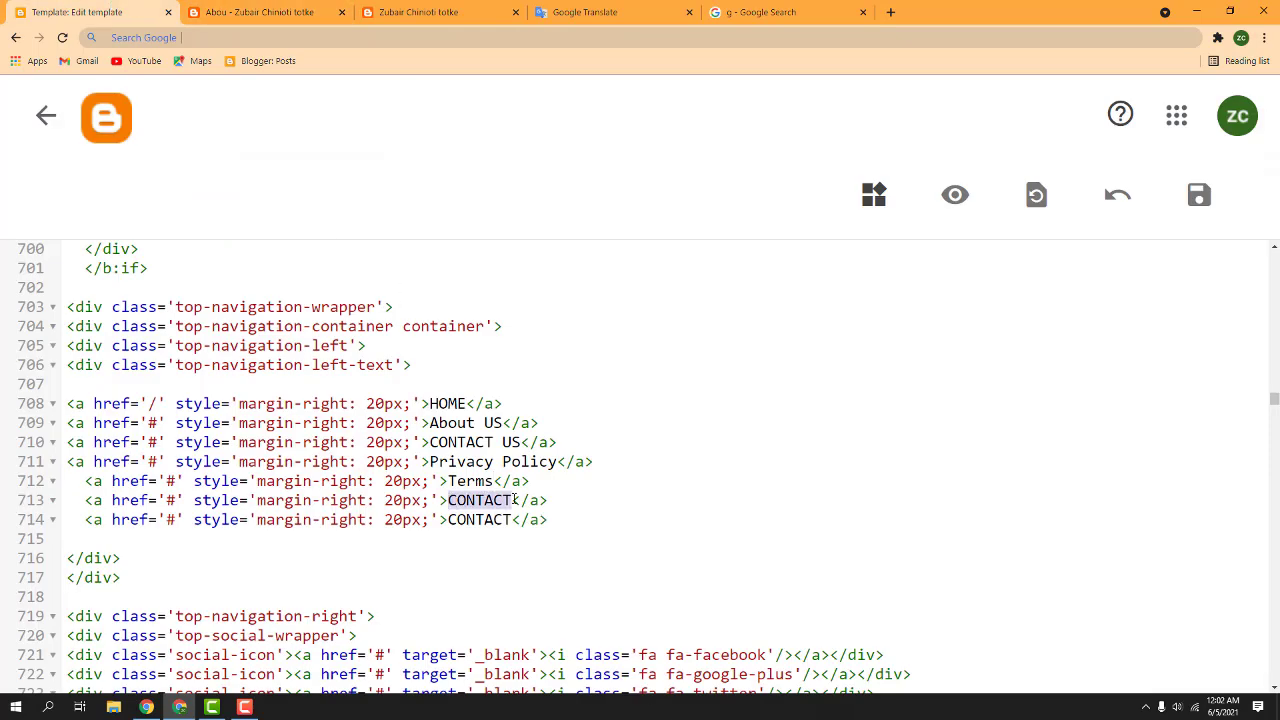
pyautogui.hotkey('ctrl', 'v')
pyautogui.click(449, 500)
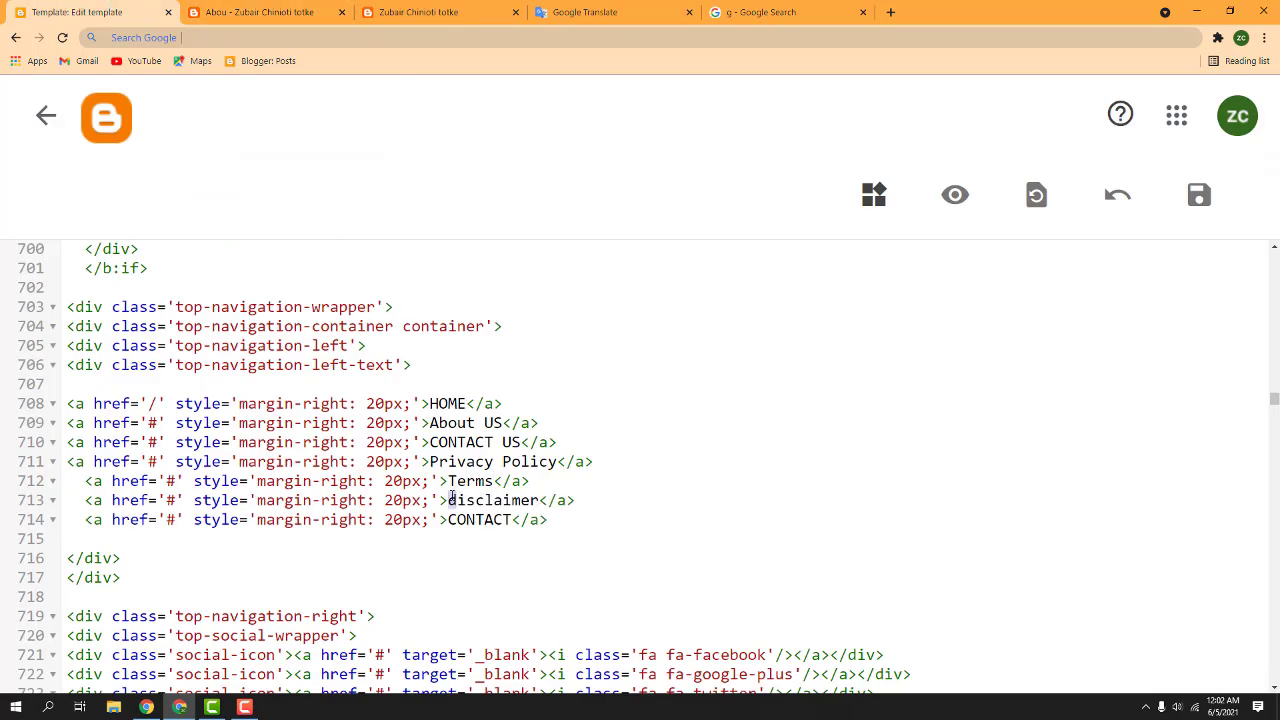
pyautogui.press('Delete')
pyautogui.write('D')
# Delete the leftover CONTACT link line below Disclaimer and save the template
pyautogui.moveTo(559, 520); pyautogui.dragTo(53, 527)
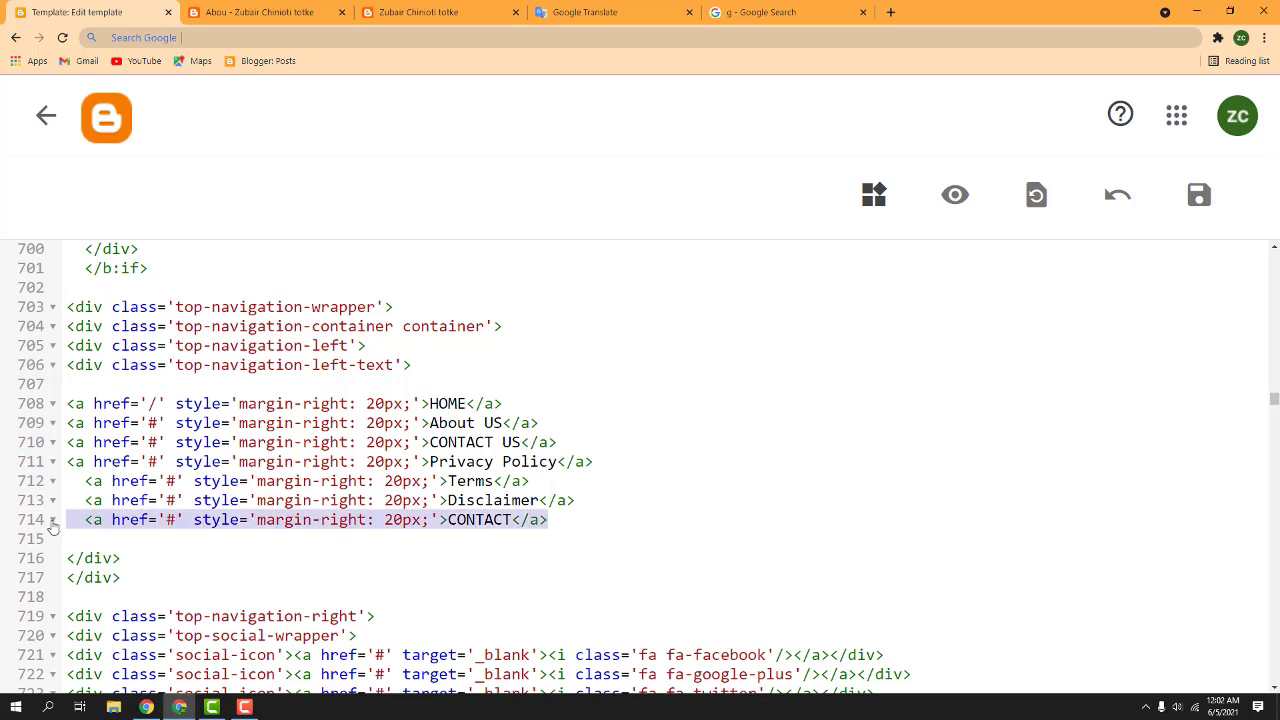
pyautogui.press('BackSpace')
pyautogui.click(1205, 200)
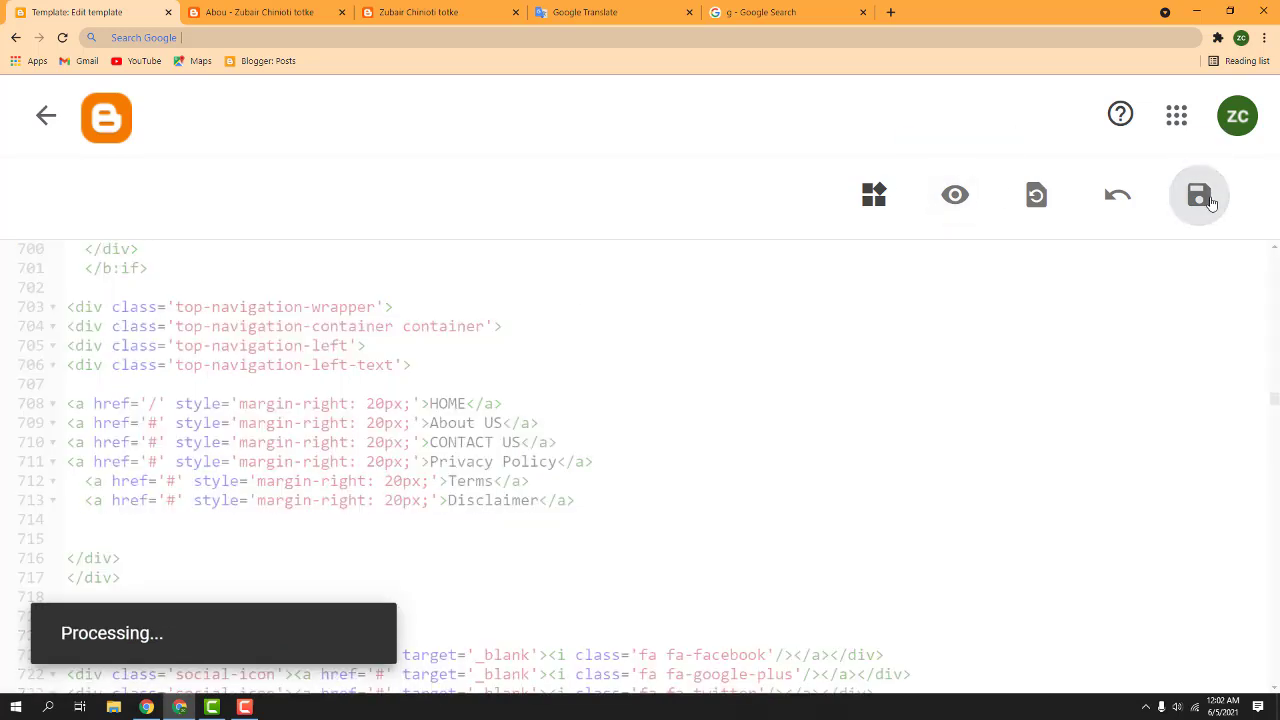
# Reload the live Abou page to check the new top menu labels, and look at the blog's homepage tab
pyautogui.click(266, 10)
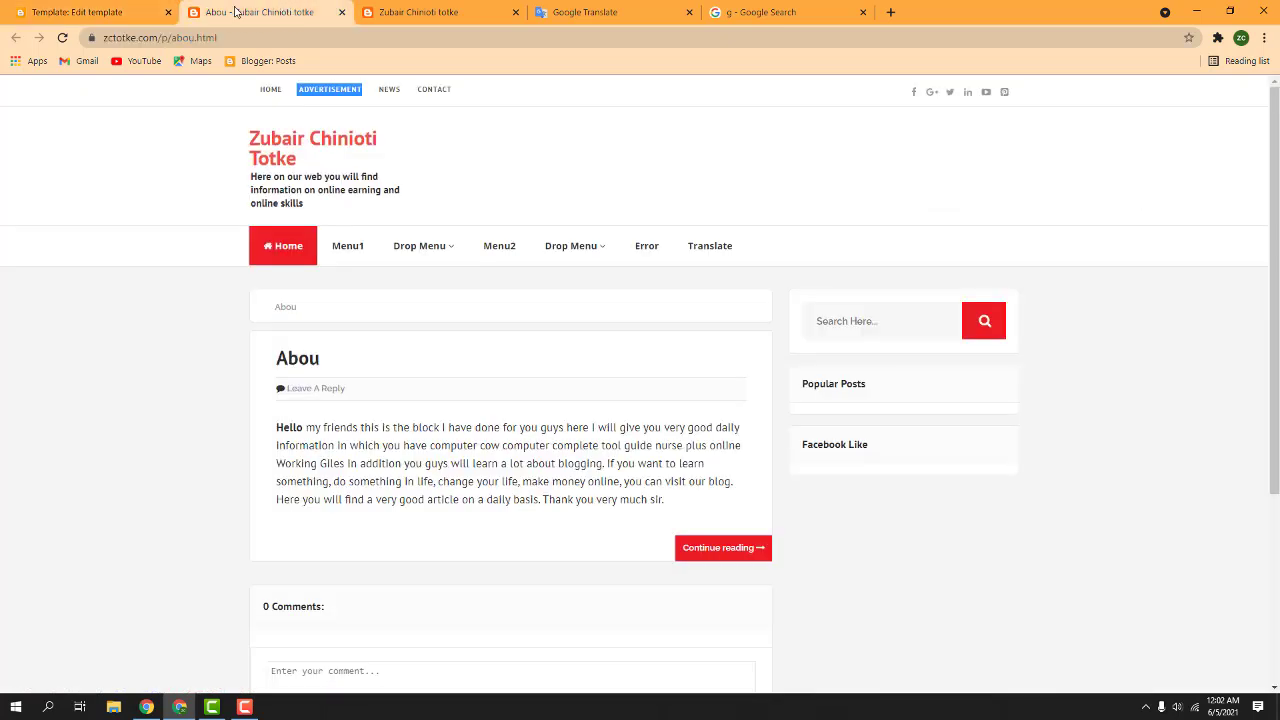
pyautogui.click(62, 37)
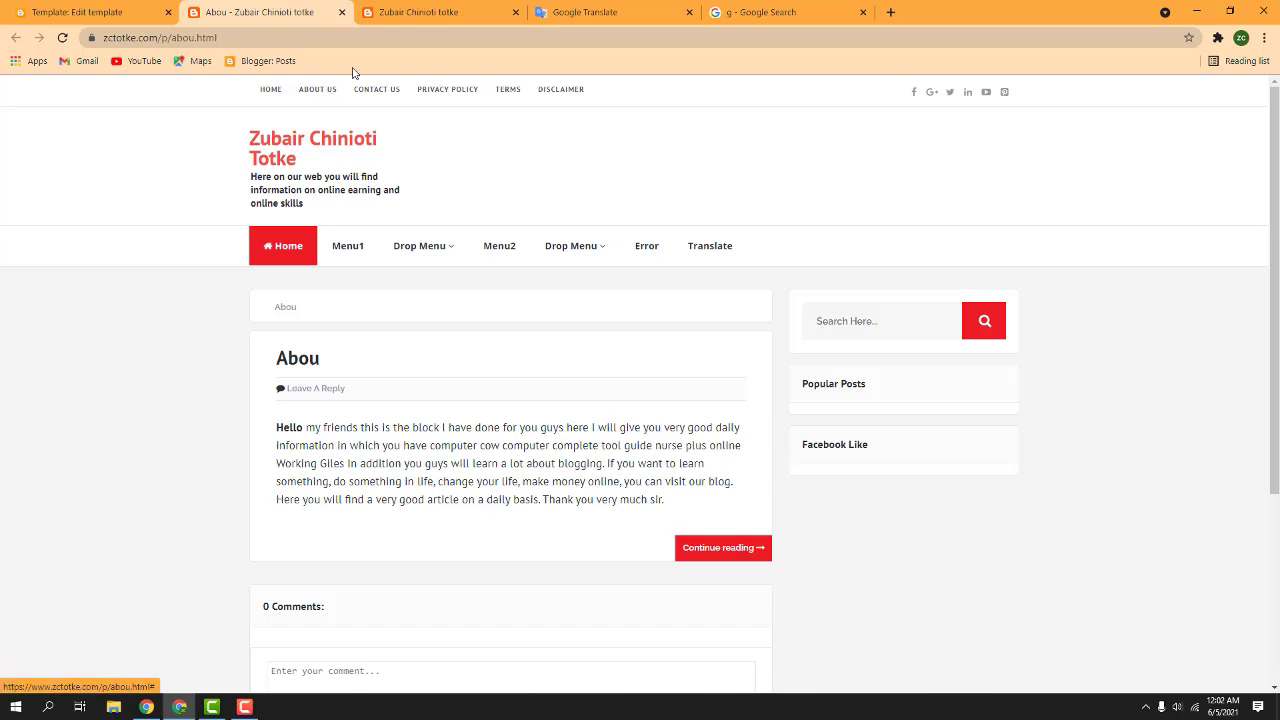
pyautogui.click(476, 9)
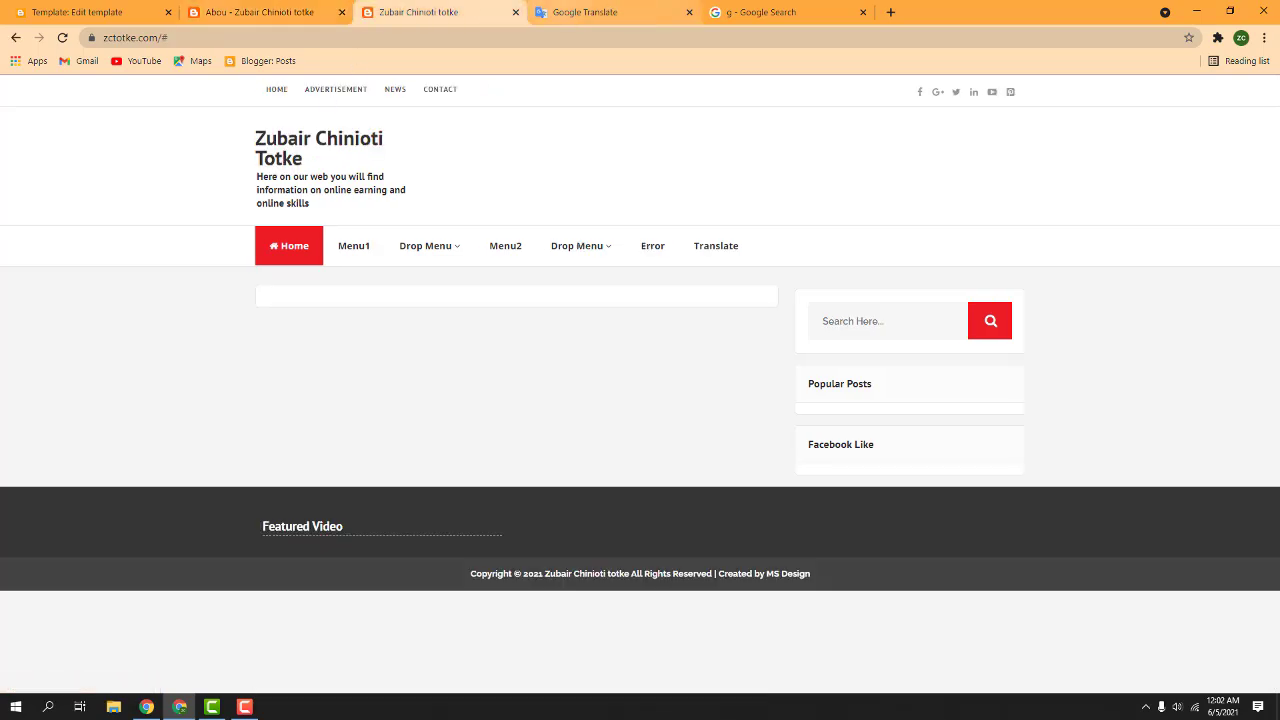
# Load the Blogger dashboard in the Google search tab and open the blog's list of pages
pyautogui.click(80, 12)
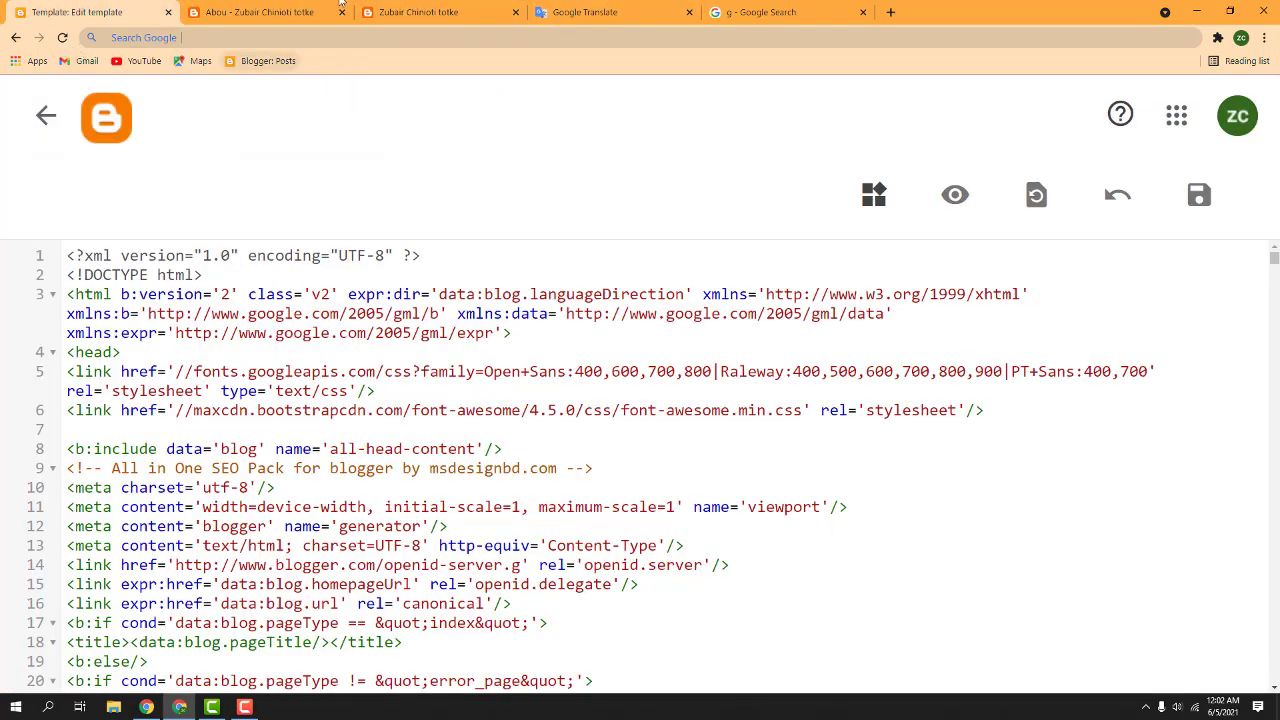
pyautogui.hotkey('ctrl', '5')
pyautogui.click(280, 61)
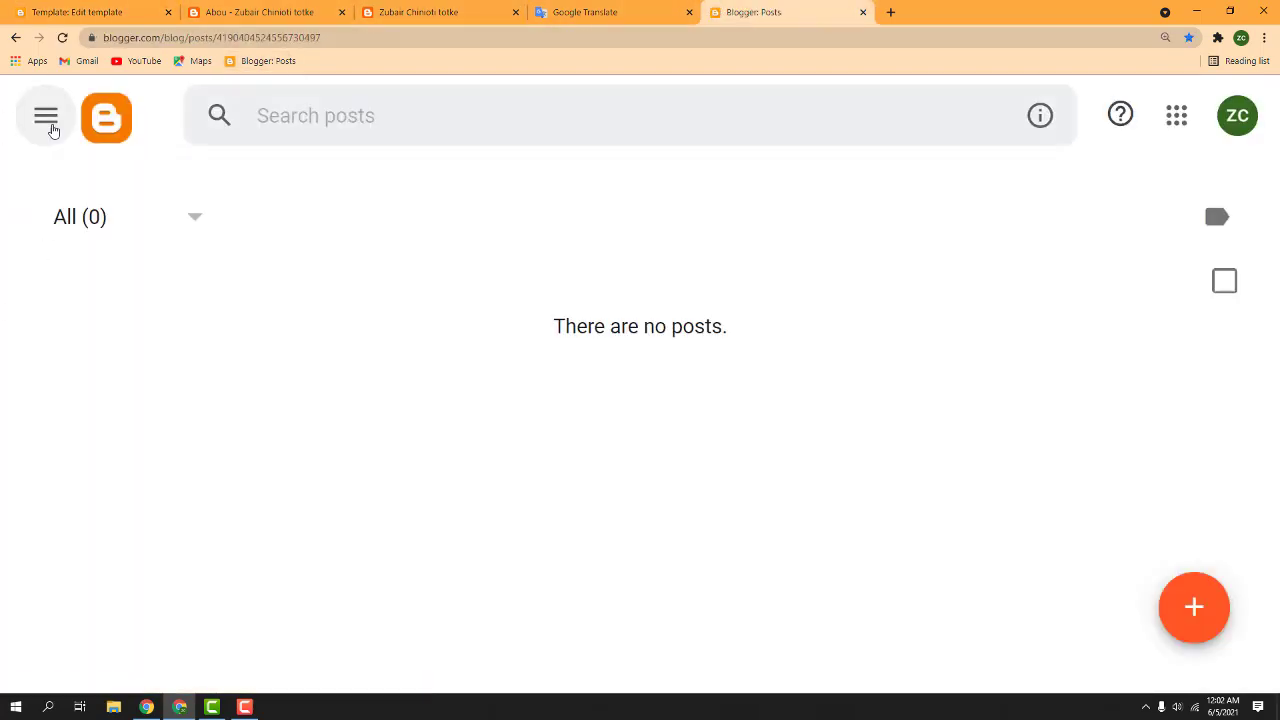
pyautogui.click(46, 115)
pyautogui.scroll(-3, 120, 450)
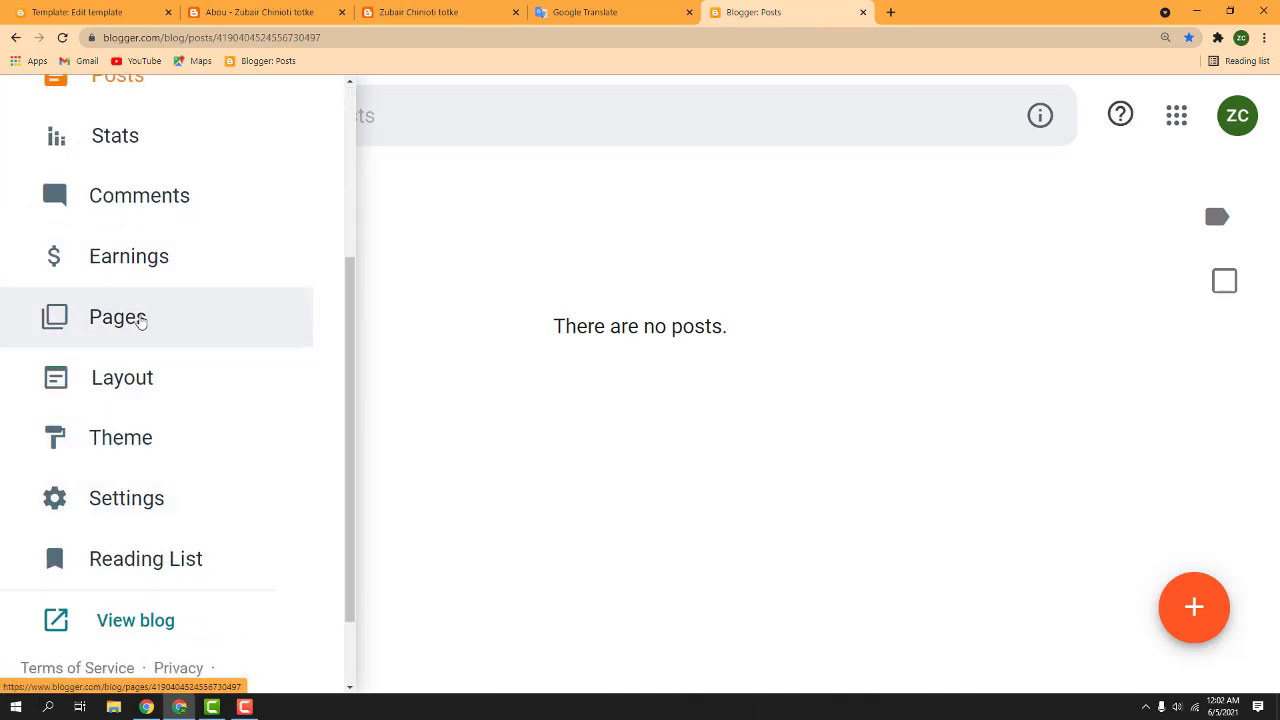
pyautogui.click(137, 320)
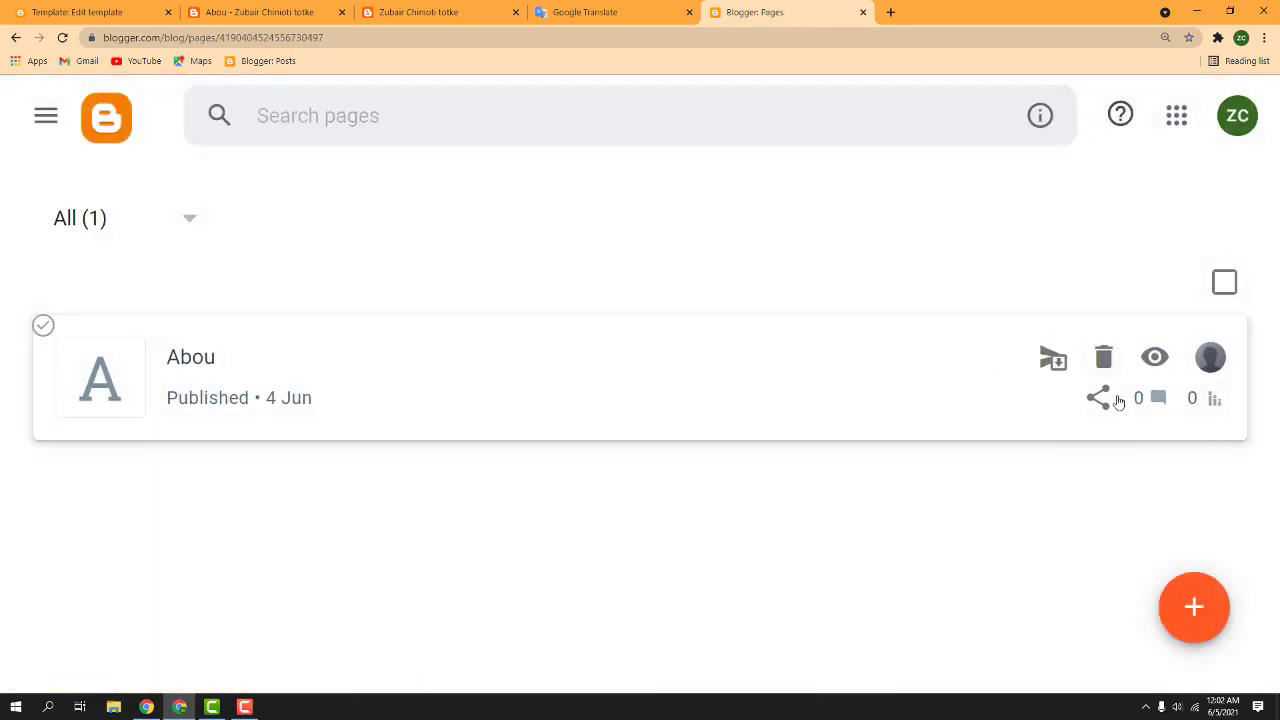
# View the published Abou page and copy its web address
pyautogui.click(1154, 357)
pyautogui.click(243, 37)
pyautogui.hotkey('ctrl', 'c')
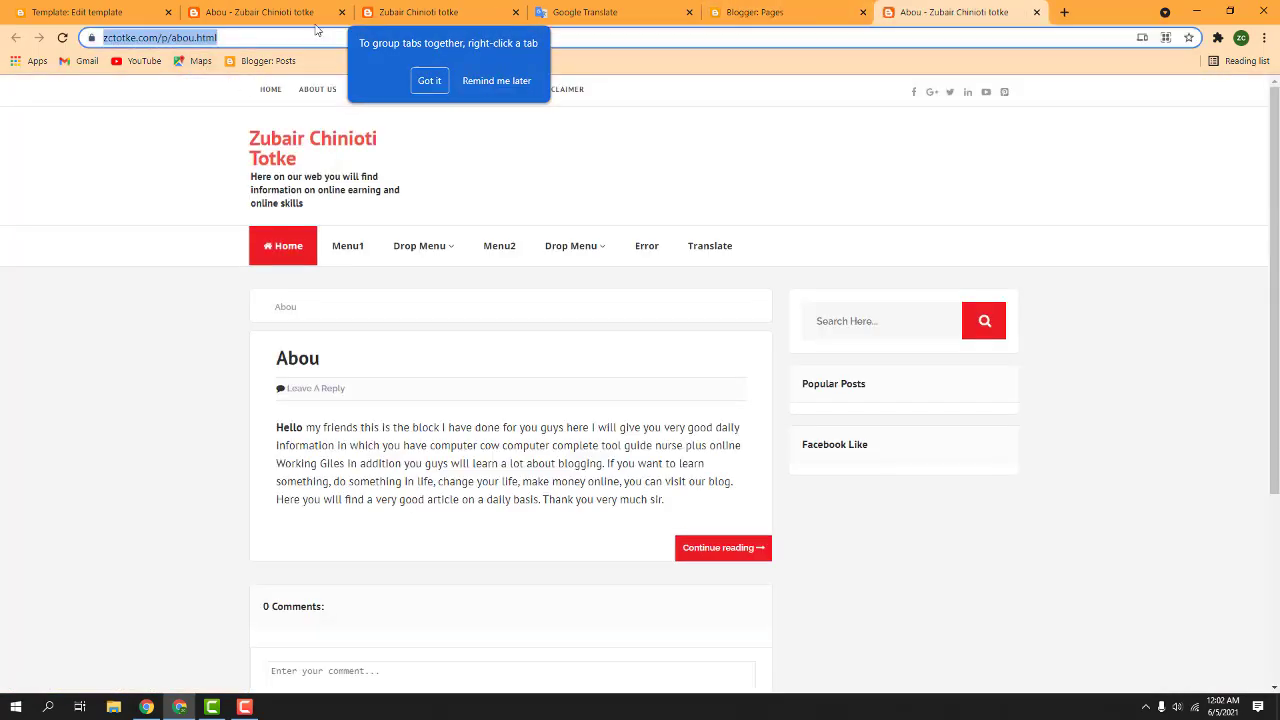
# Search the template's HTML code for "about" and go to the About US line of the top navigation
pyautogui.click(115, 10)
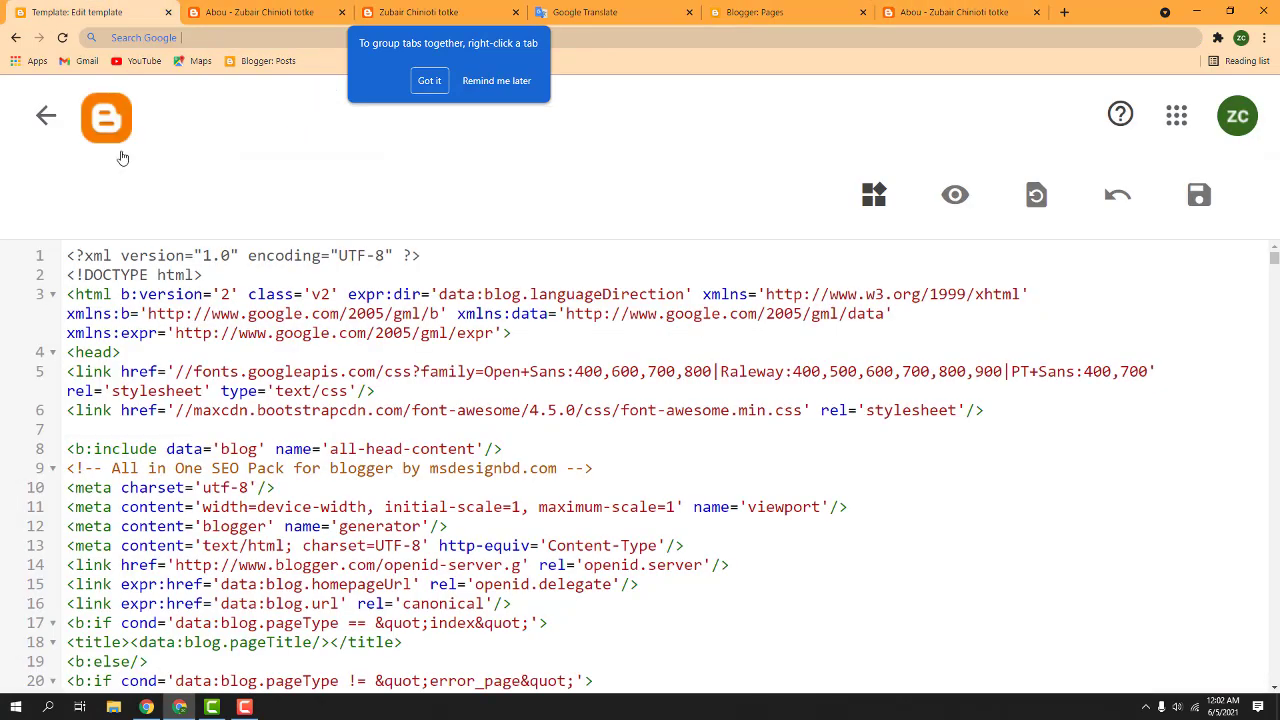
pyautogui.click(260, 12)
pyautogui.click(110, 12)
pyautogui.hotkey('ctrl', 'f')
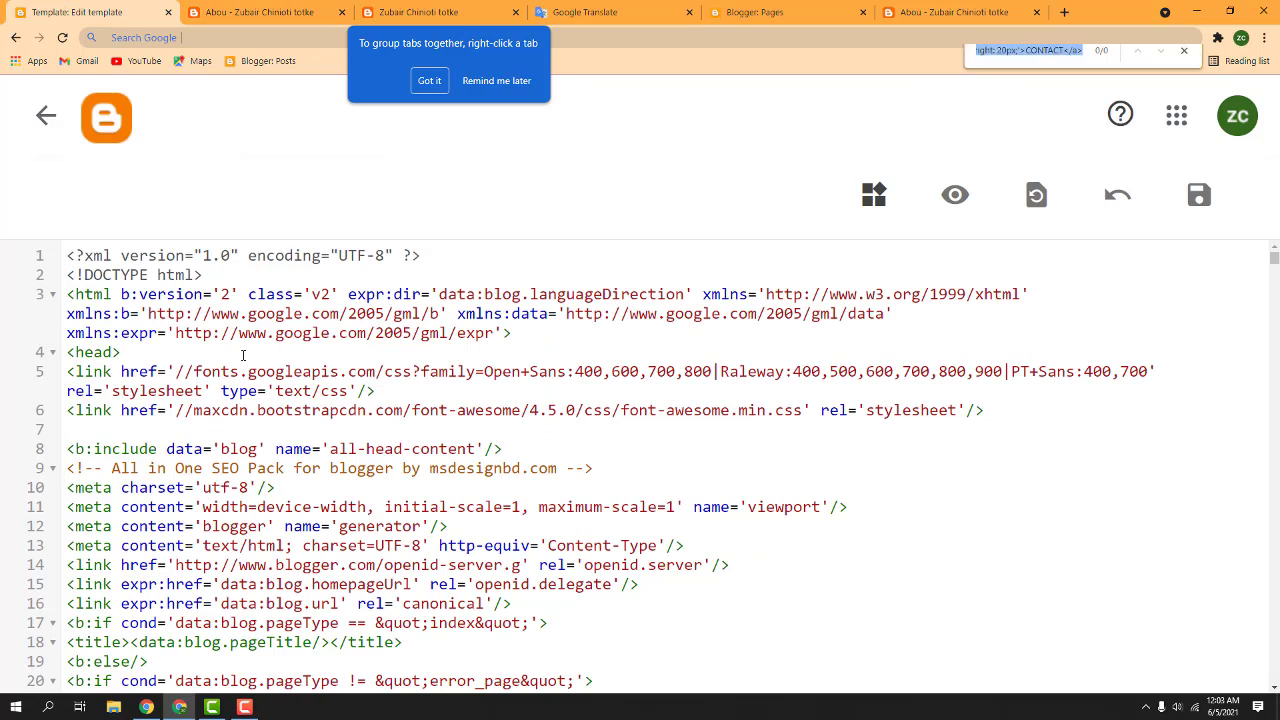
pyautogui.click(1182, 66)
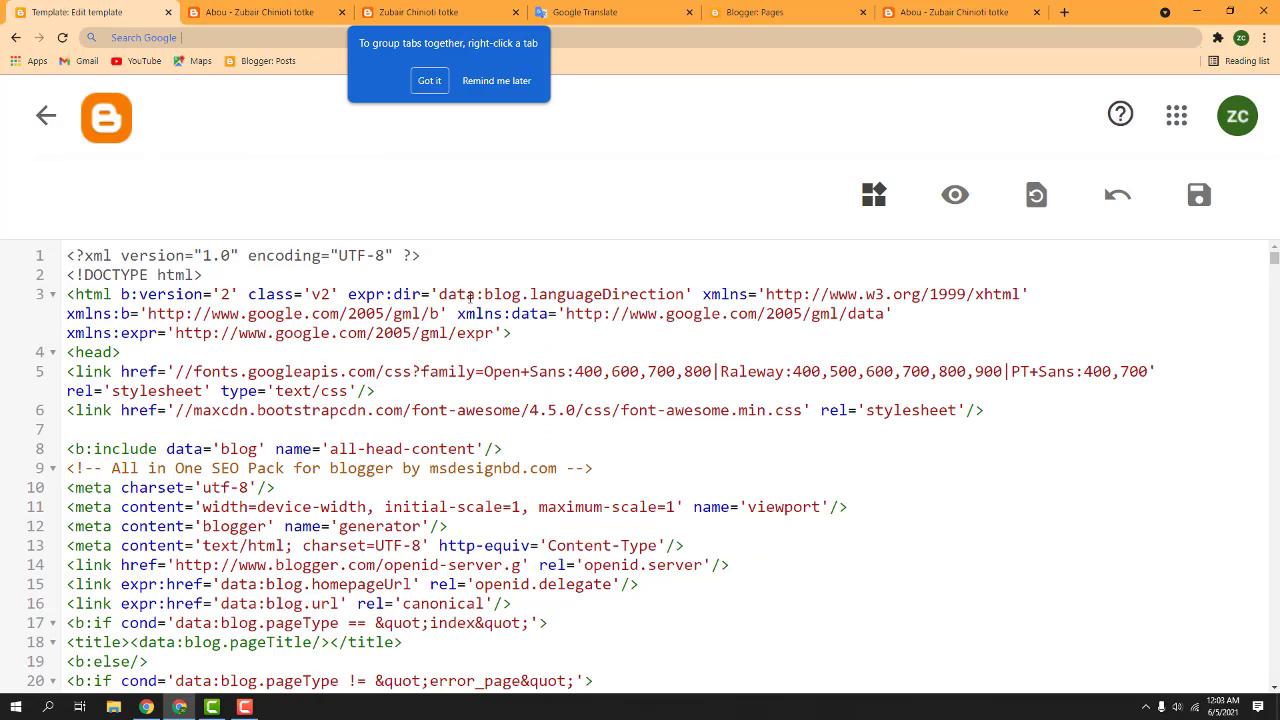
pyautogui.hotkey('ctrl', 'f')
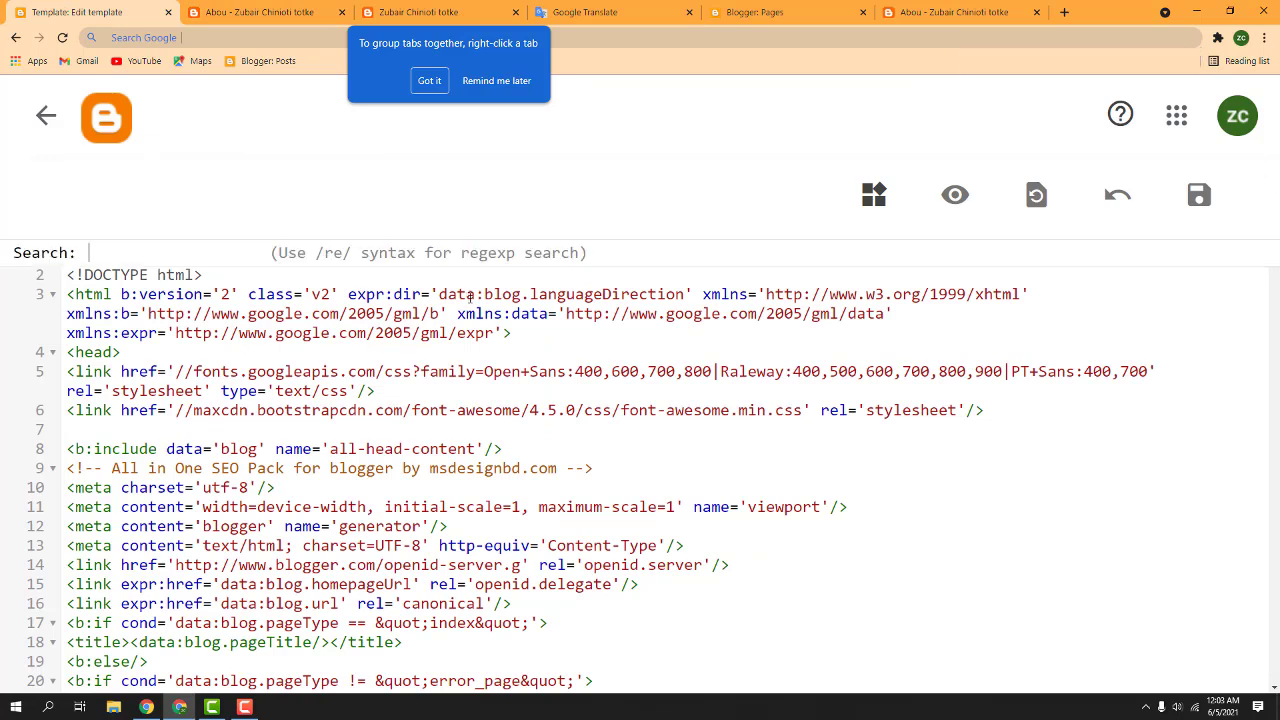
pyautogui.write('about')
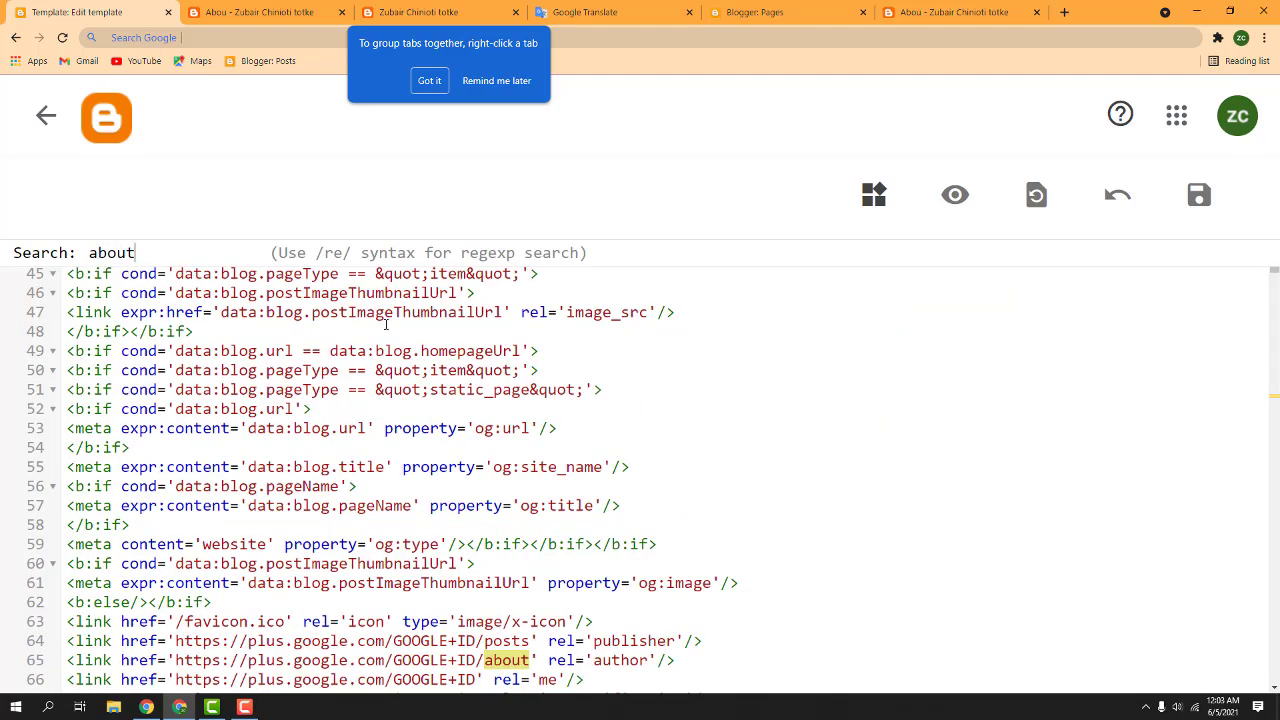
pyautogui.press('Return')
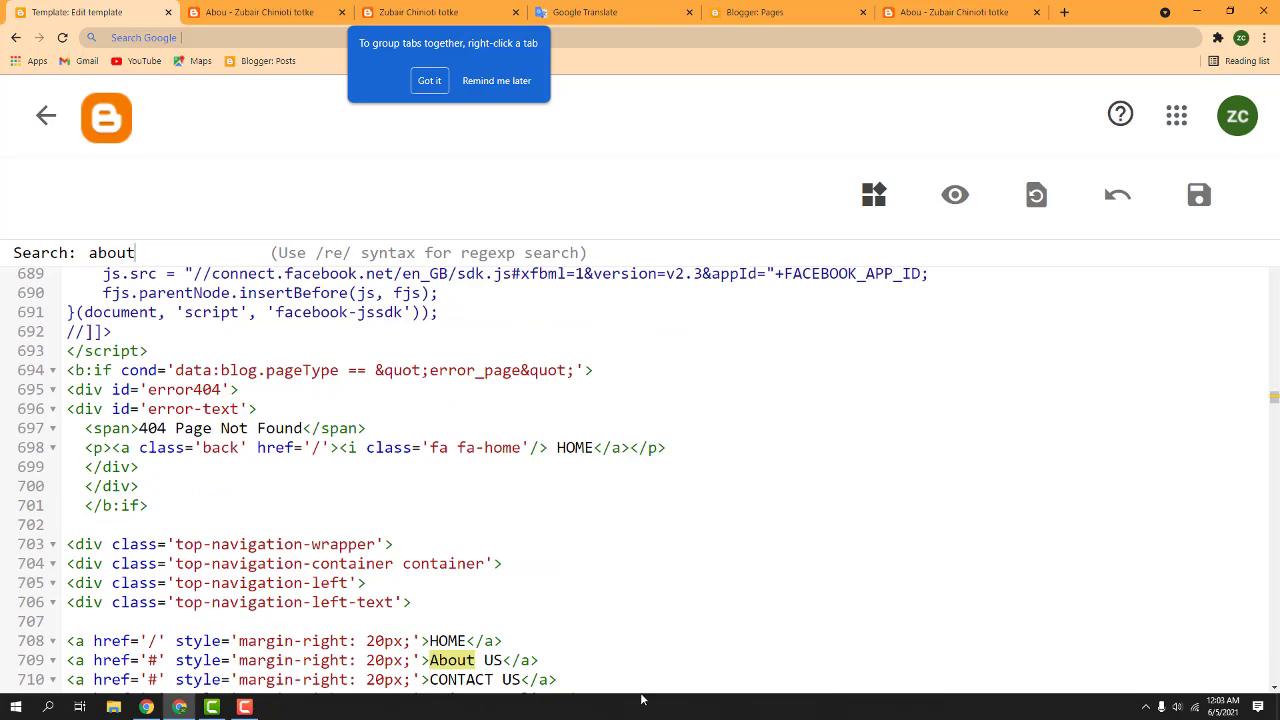
pyautogui.scroll(-2, 515, 481)
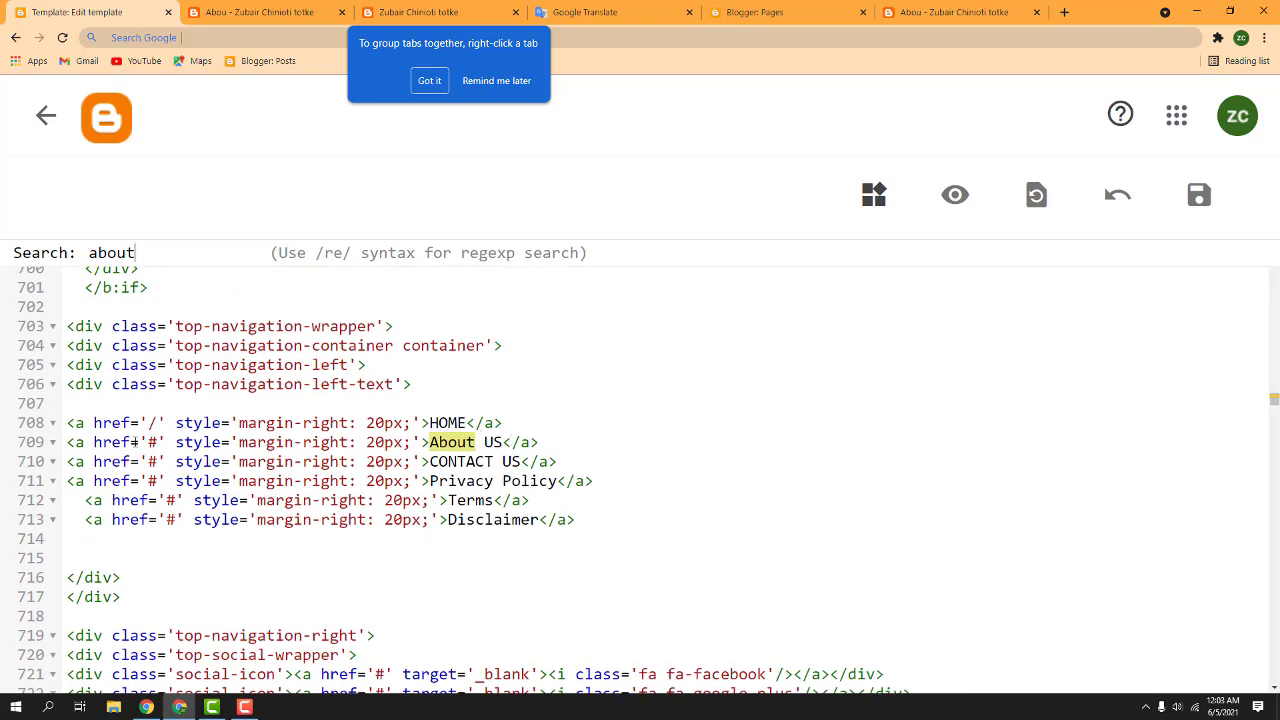
pyautogui.click(150, 442)
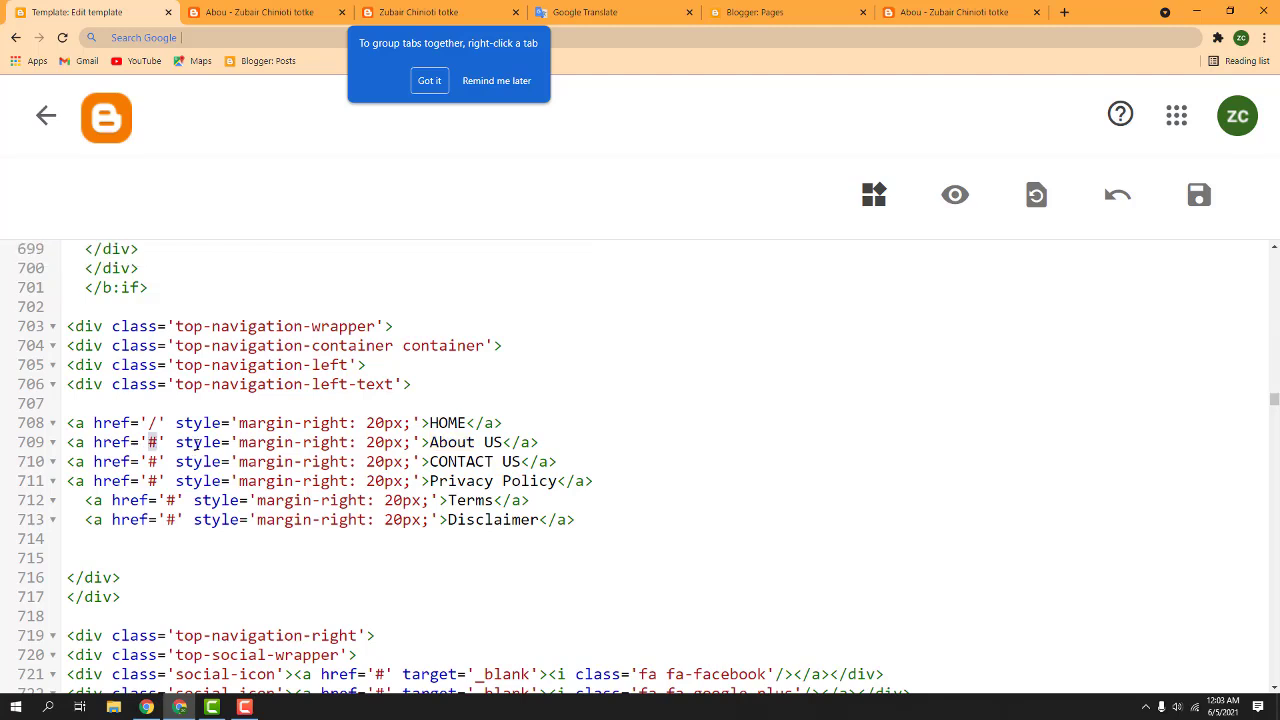
pyautogui.hotkey('ctrl', 'v')
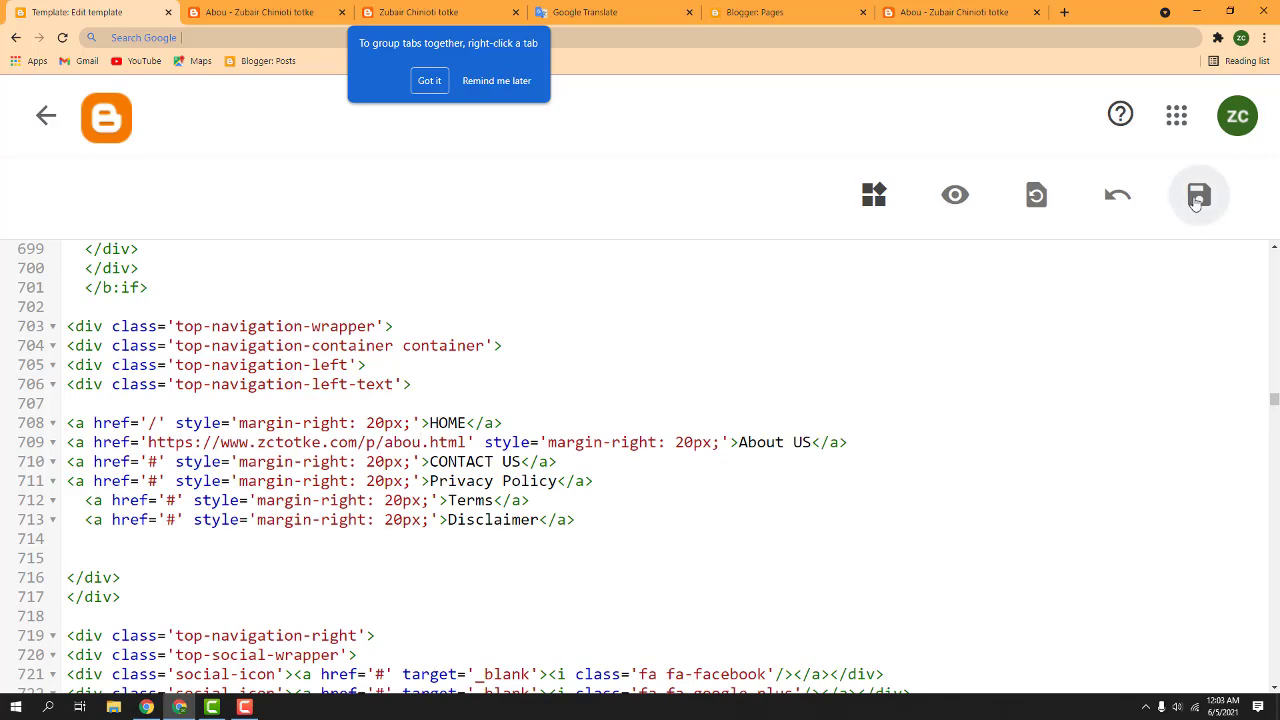
pyautogui.click(1199, 195)
# Reload the live blog, open its homepage and follow the About Us link in the top menu to test it
pyautogui.click(323, 5)
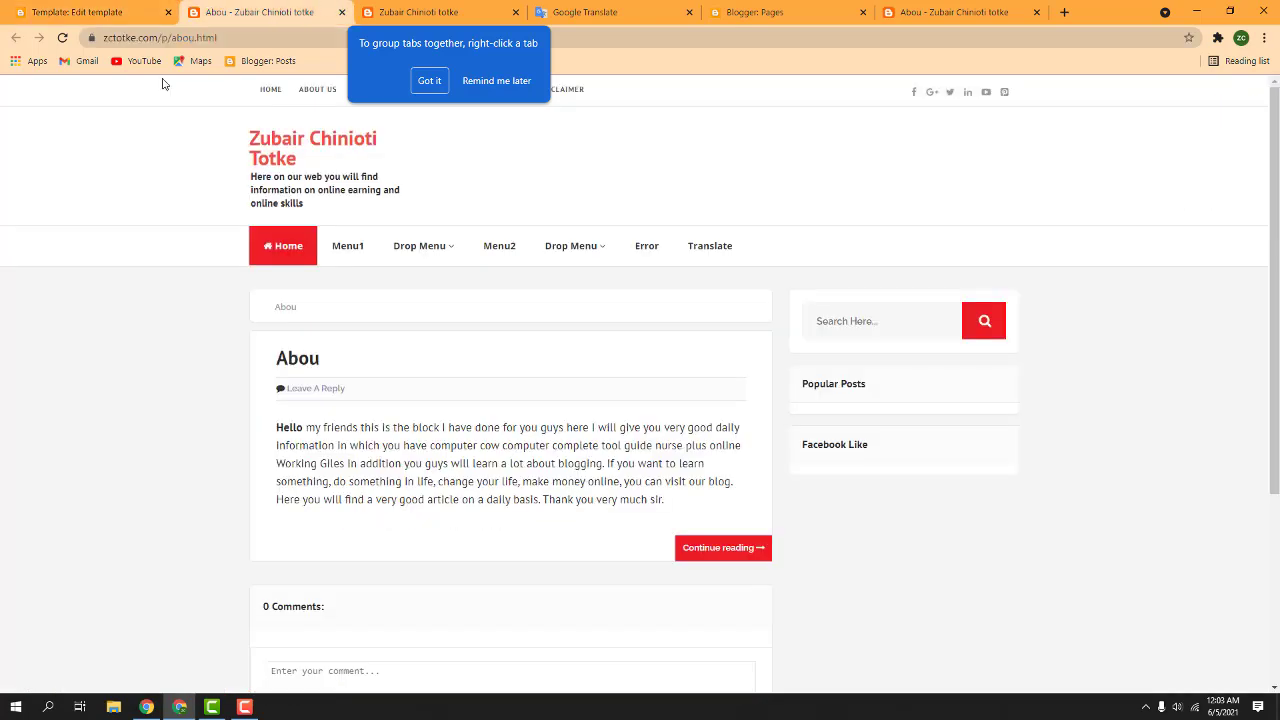
pyautogui.click(62, 37)
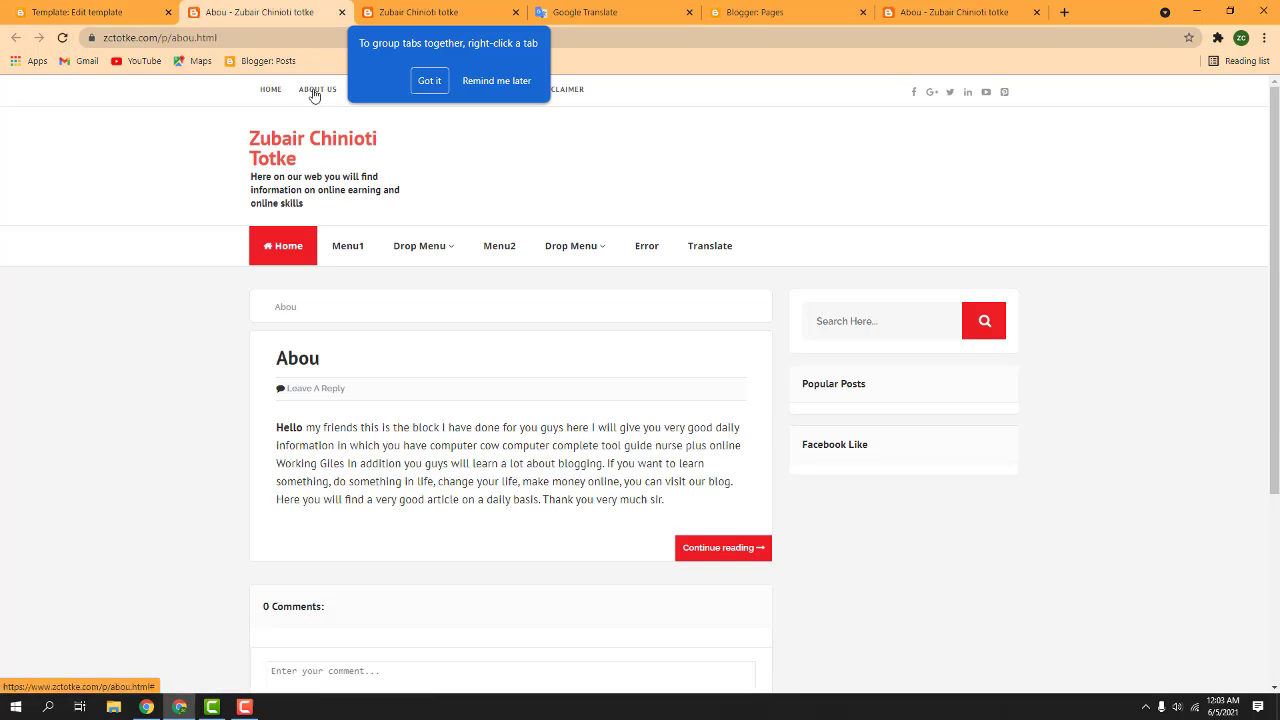
pyautogui.click(282, 145)
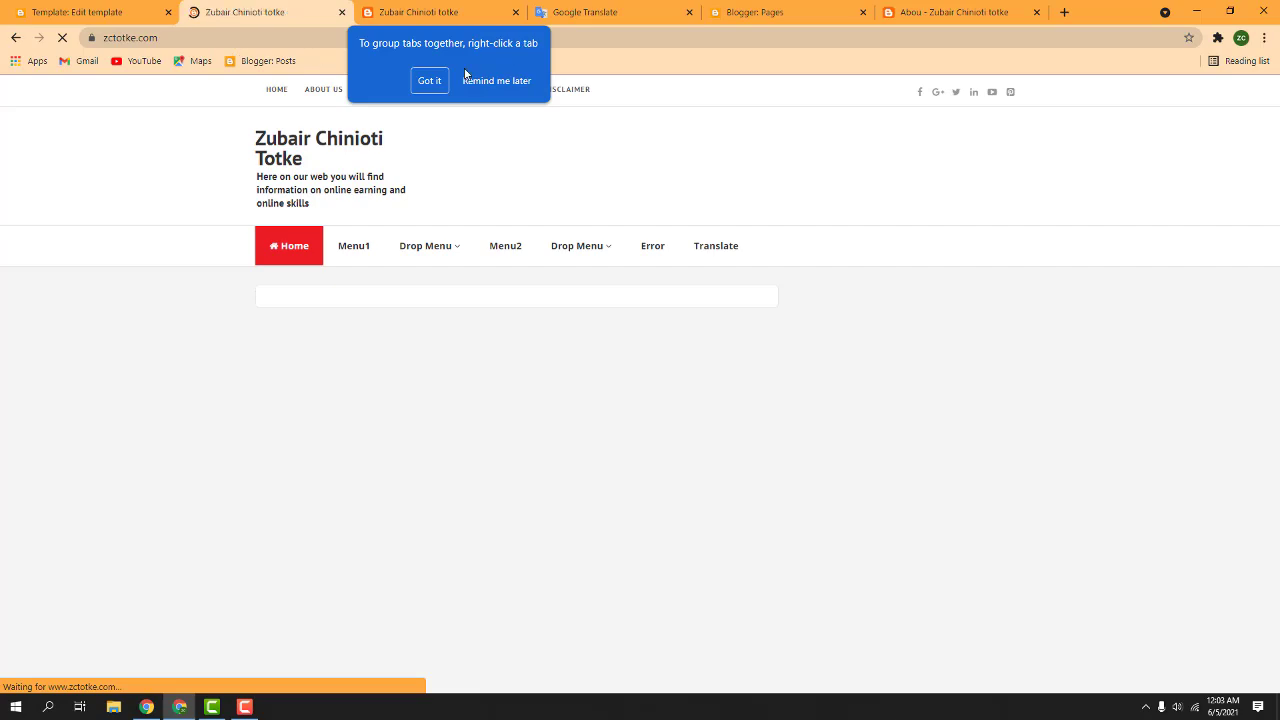
pyautogui.click(493, 81)
pyautogui.click(326, 91)
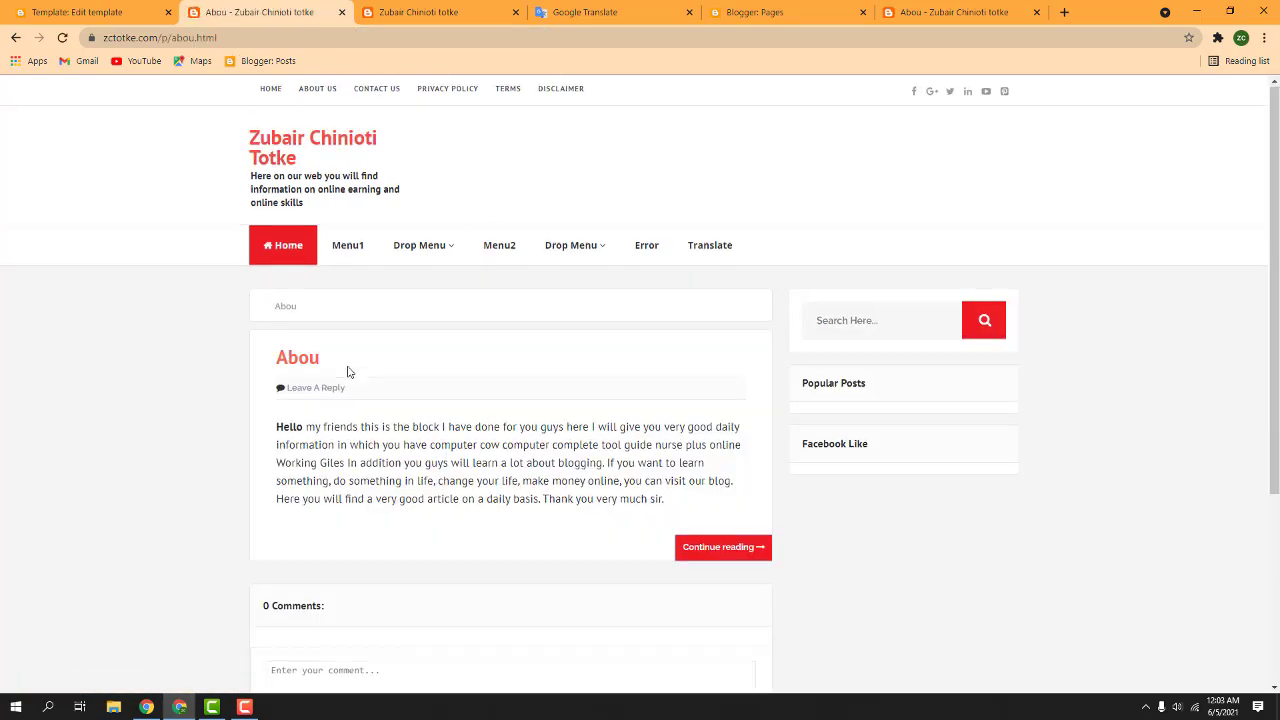
pyautogui.scroll(-3, 346, 366)
pyautogui.scroll(3, 420, 383)
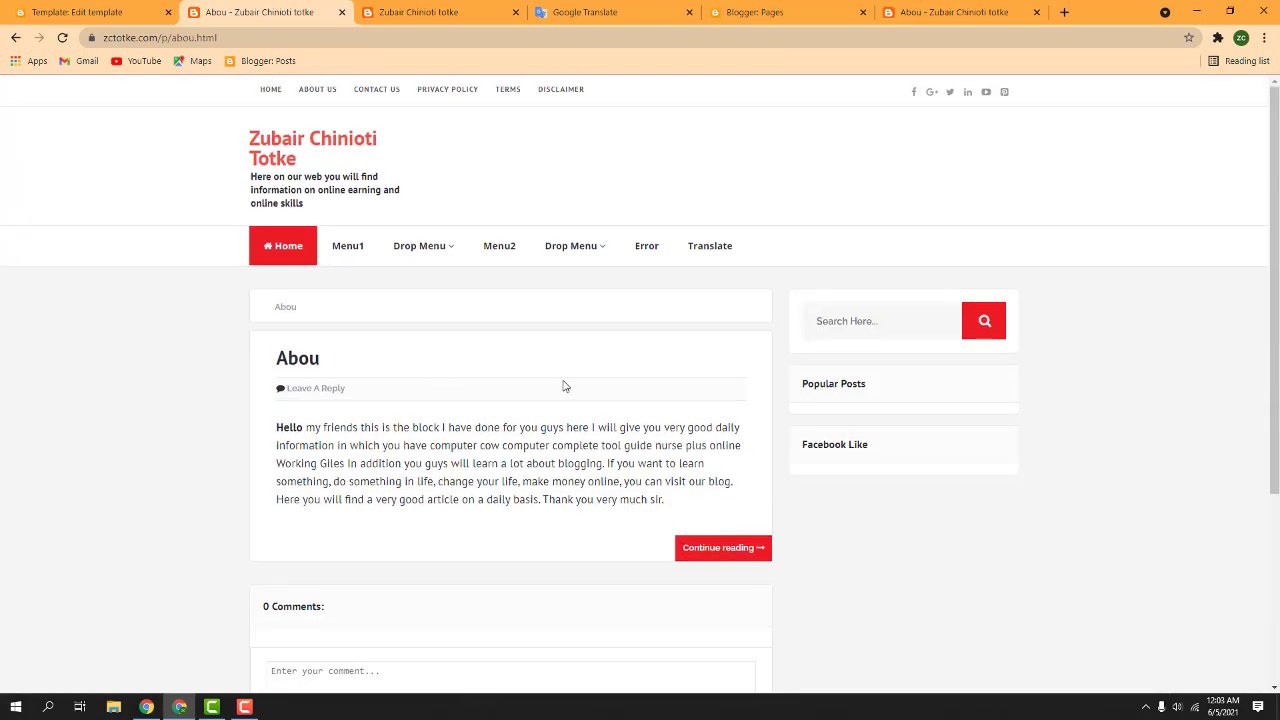
pyautogui.click(95, 11)
pyautogui.scroll(-1, 424, 433)
pyautogui.scroll(-2, 423, 430)
pyautogui.scroll(3, 456, 427)
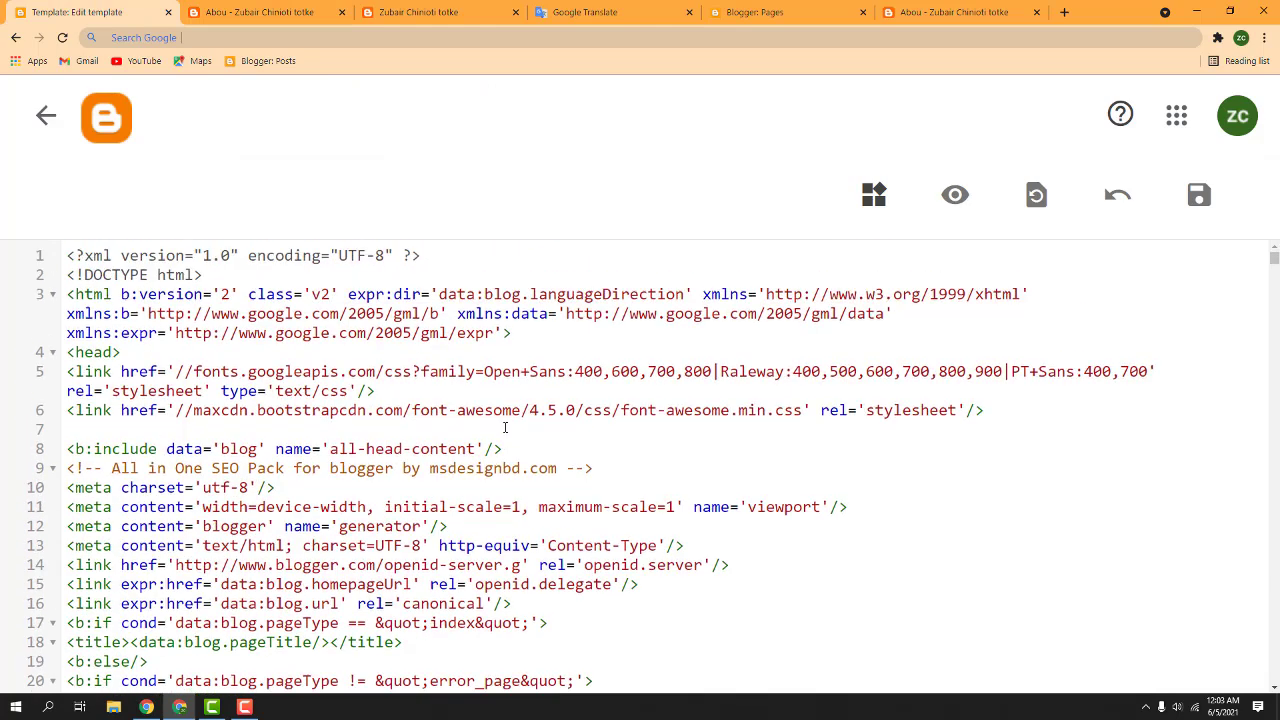
pyautogui.click(262, 12)
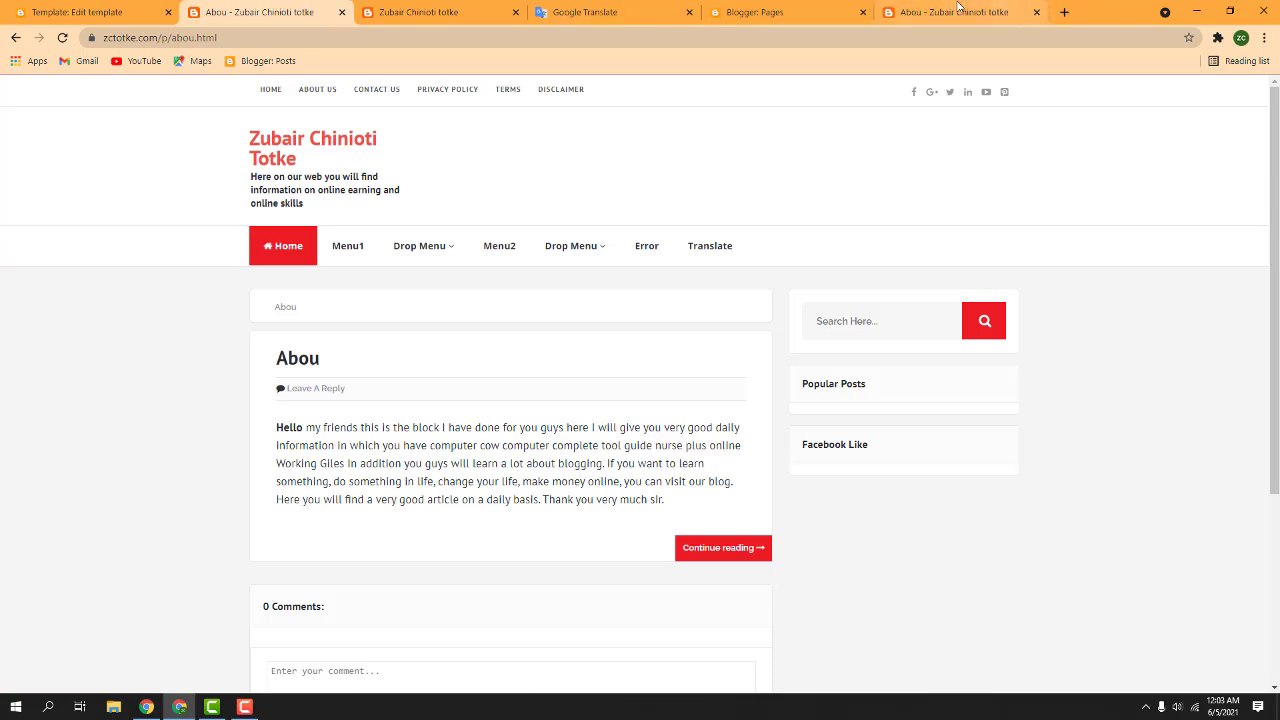
# Switch to the Chrome window with the Palki 2 template page and open the Templates Collection homepage
pyautogui.click(146, 707)
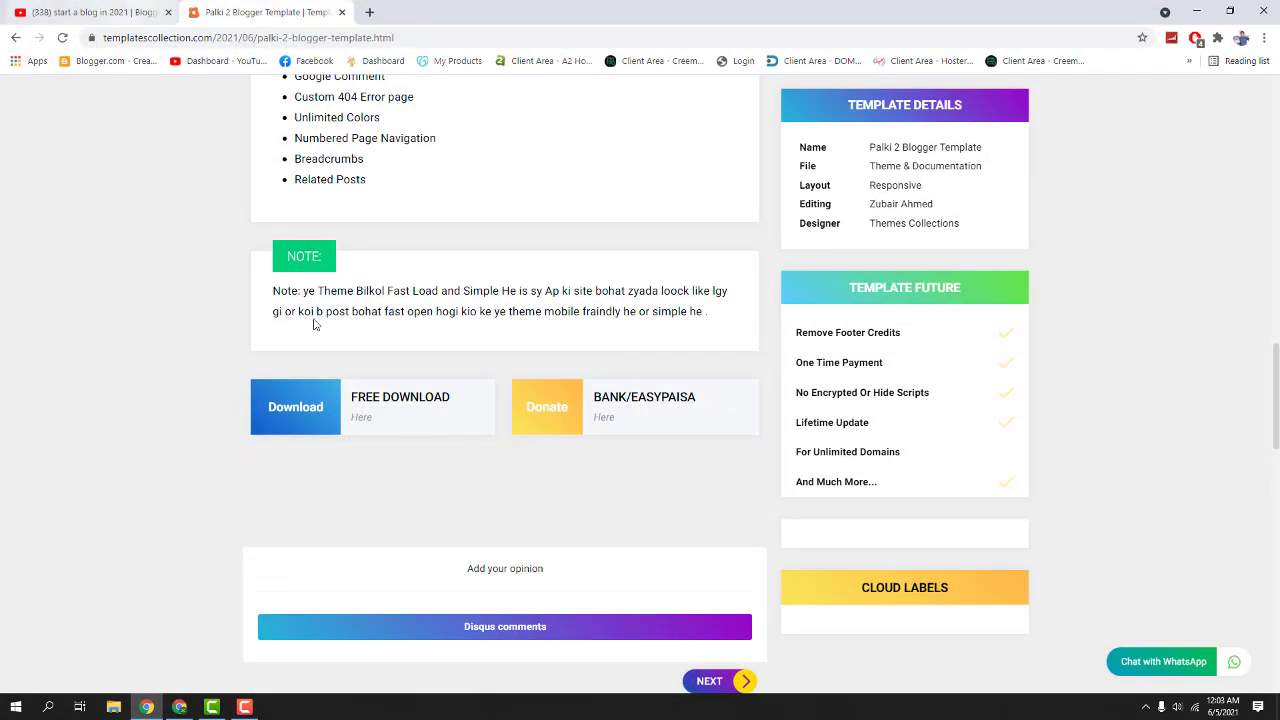
pyautogui.scroll(10, 203, 234)
pyautogui.click(349, 119)
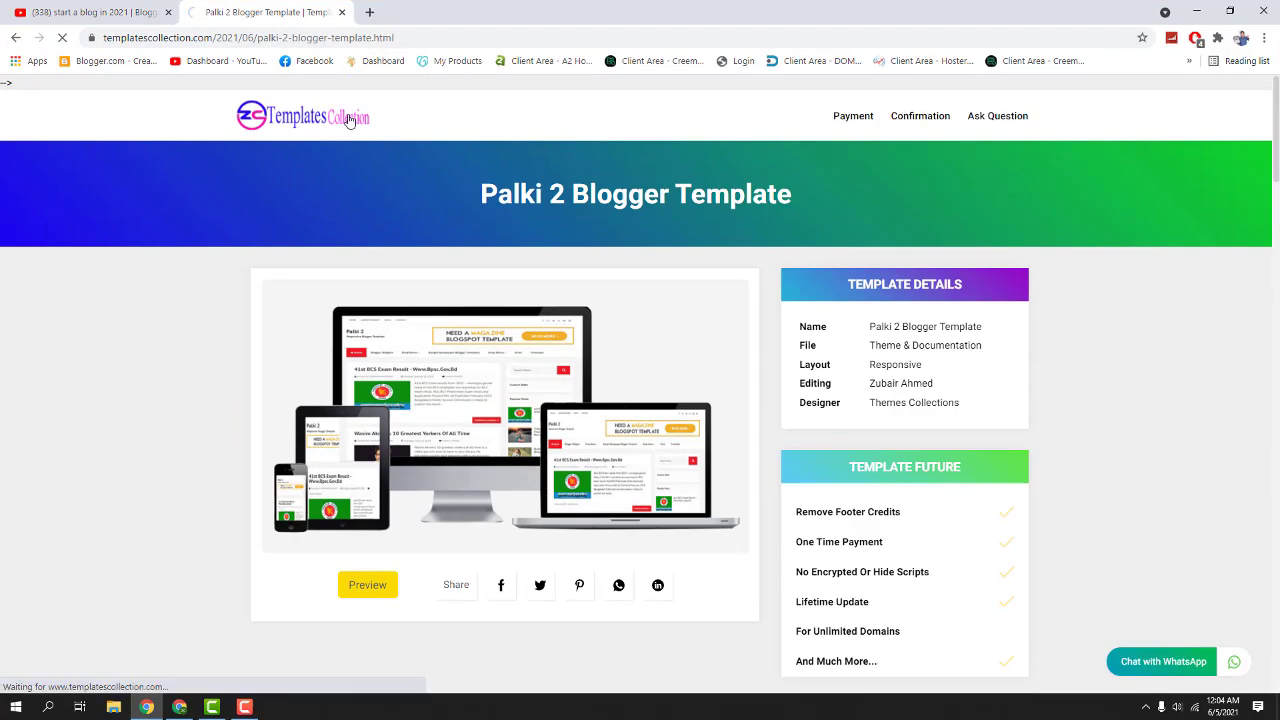
# Page through the older Templates Collection listings and open the HTML code for Contact Us form post
pyautogui.scroll(-15, 871, 337)
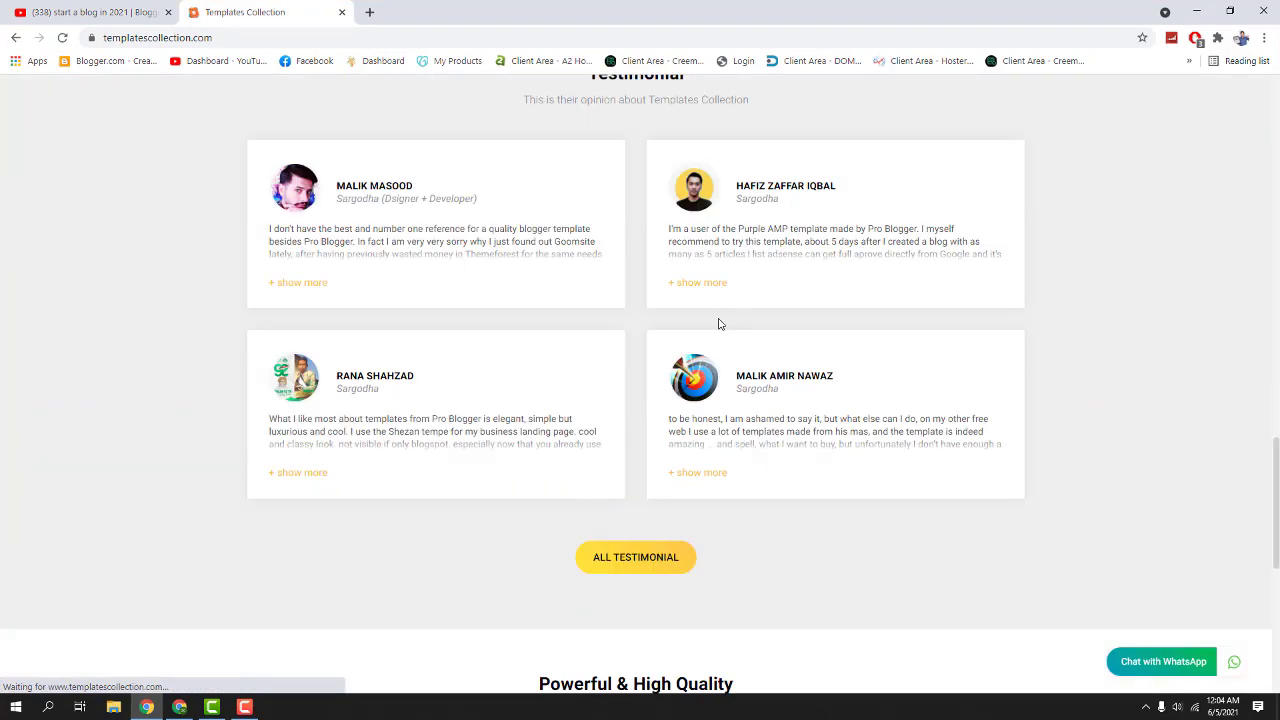
pyautogui.scroll(6, 723, 322)
pyautogui.click(966, 438)
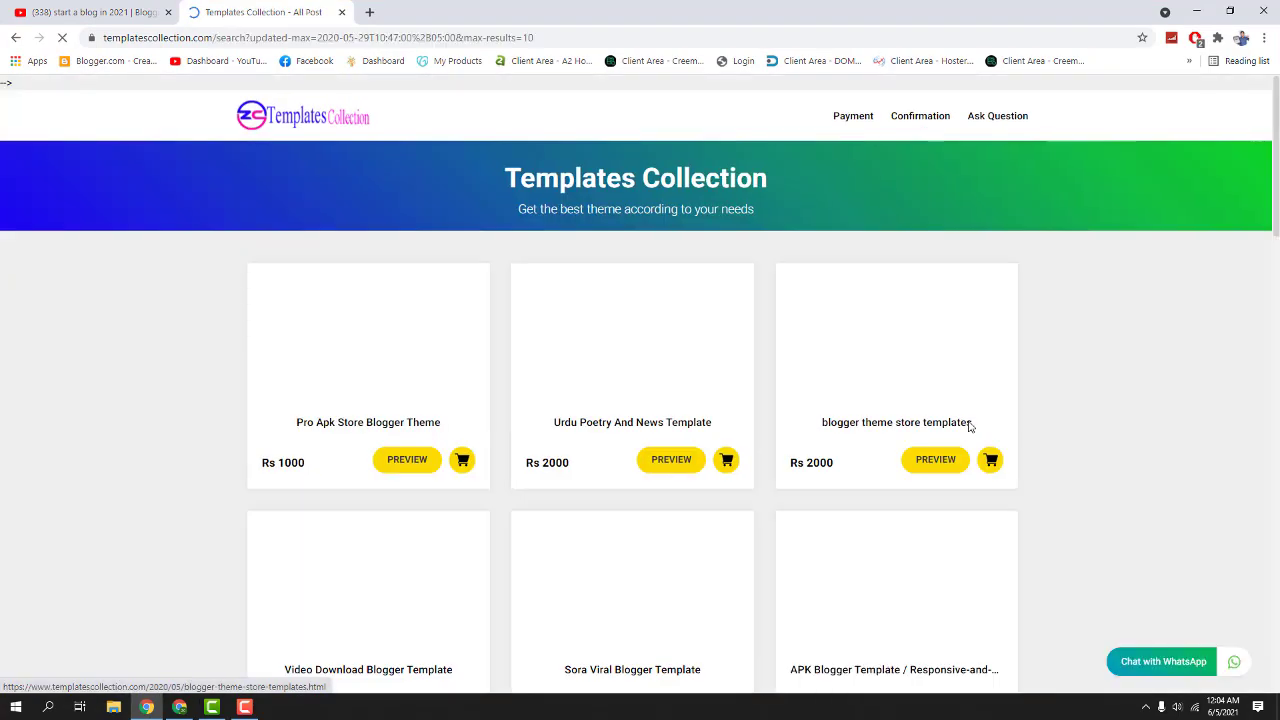
pyautogui.scroll(-5, 965, 420)
pyautogui.click(979, 506)
pyautogui.scroll(-5, 857, 377)
pyautogui.scroll(2, 857, 377)
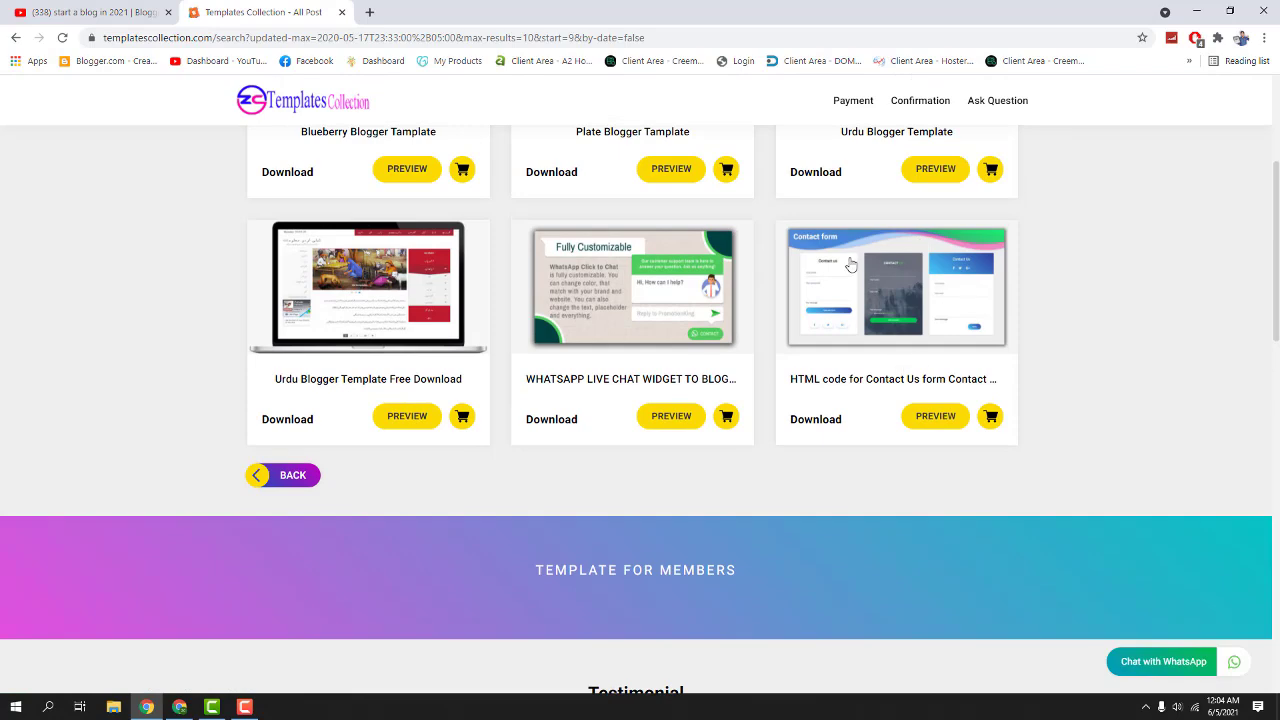
pyautogui.click(884, 386)
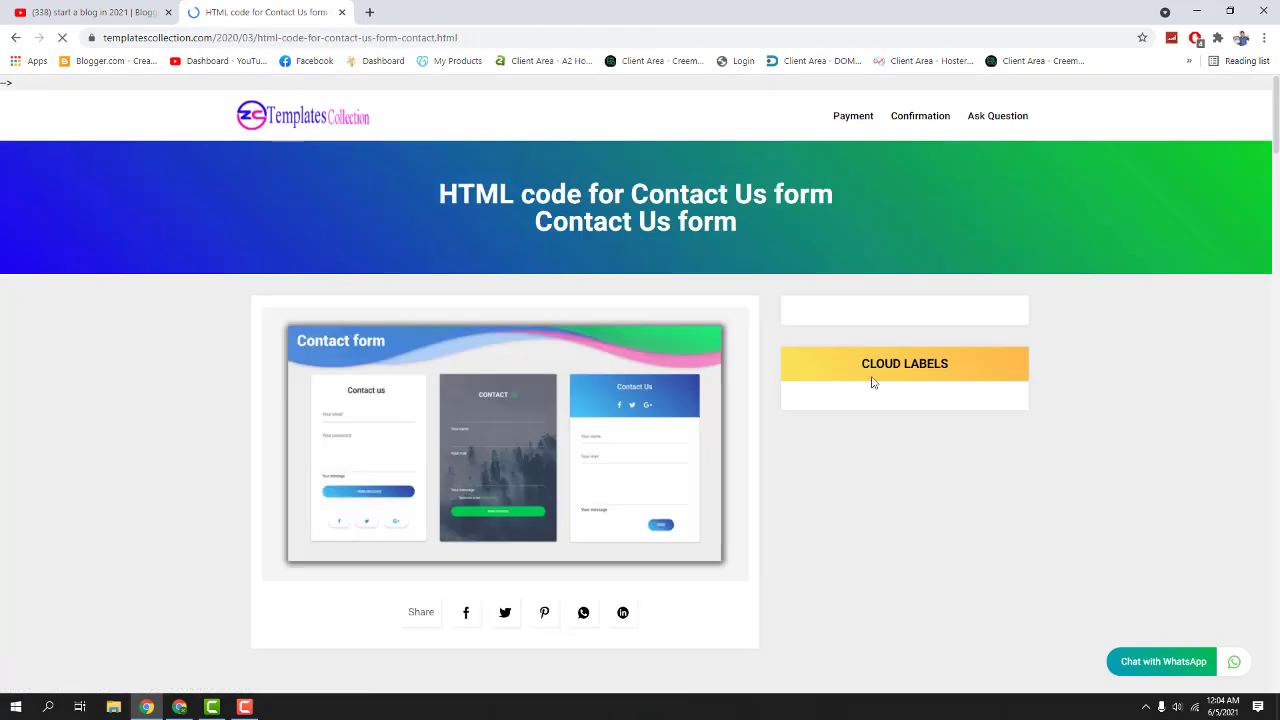
# Open the contact form's free download text file and select its entire HTML code
pyautogui.scroll(-2, 517, 306)
pyautogui.scroll(-4, 407, 202)
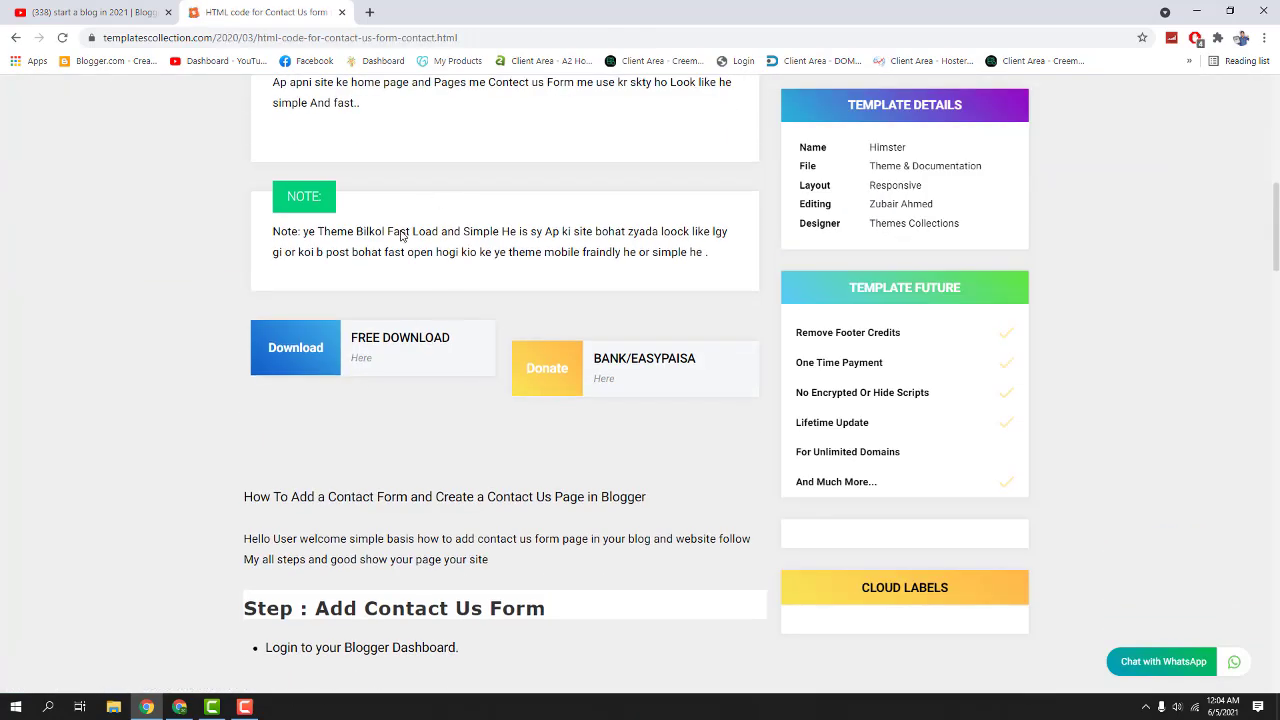
pyautogui.click(298, 357)
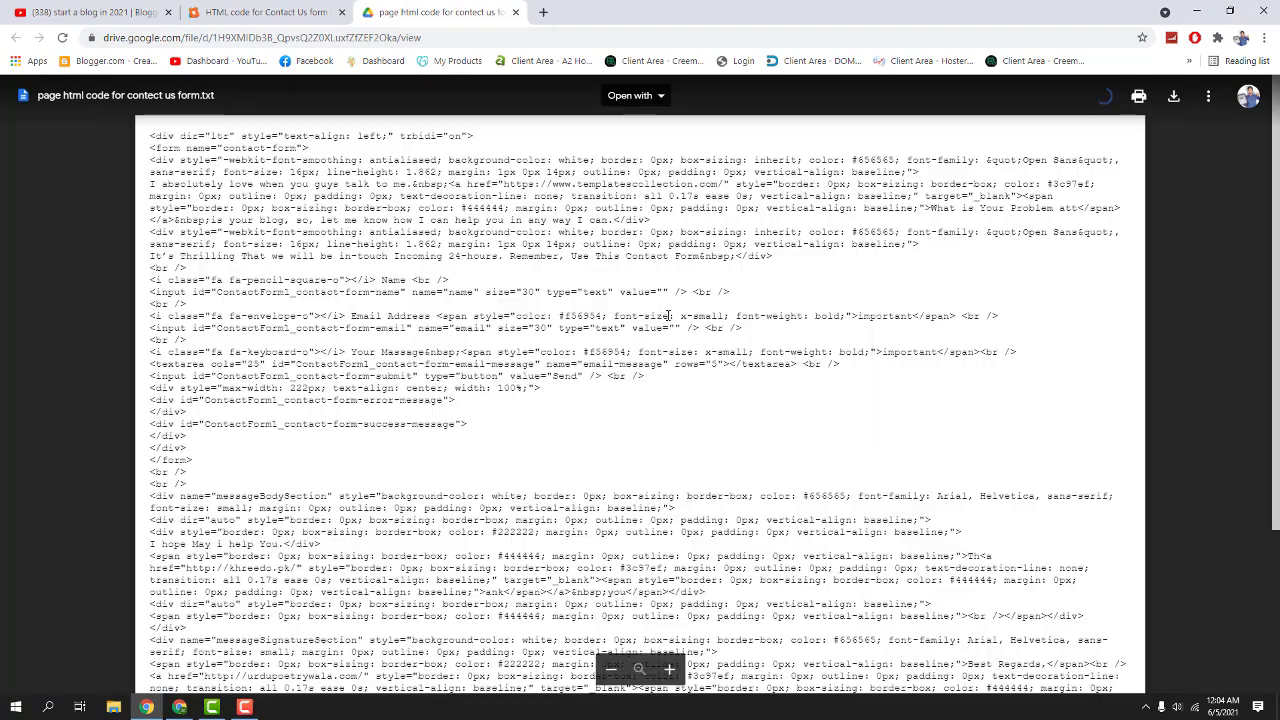
pyautogui.moveTo(149, 136); pyautogui.dragTo(1054, 640)
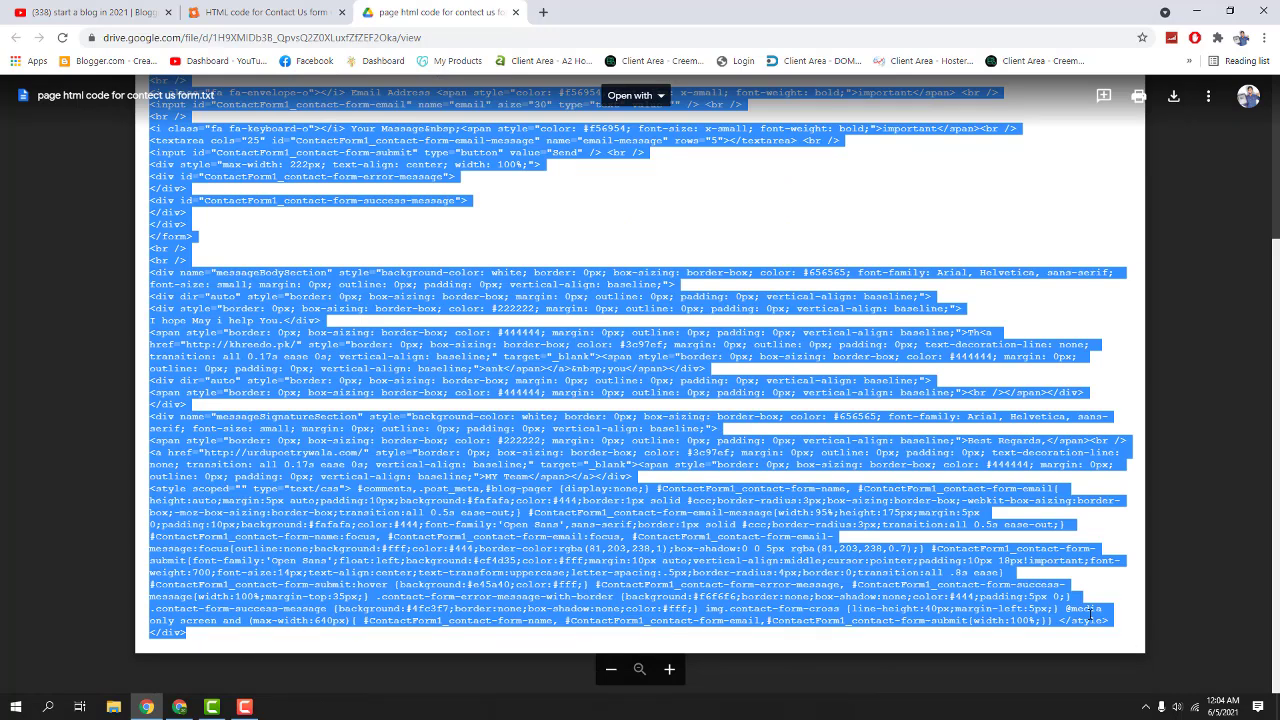
# Read the post's instructions on adding the Contact Form gadget, creating a new page and pasting the HTML code
pyautogui.hotkey('ctrl', 'shift', 'Tab')
pyautogui.scroll(5, 495, 398)
pyautogui.scroll(2, 495, 398)
pyautogui.scroll(-4, 486, 425)
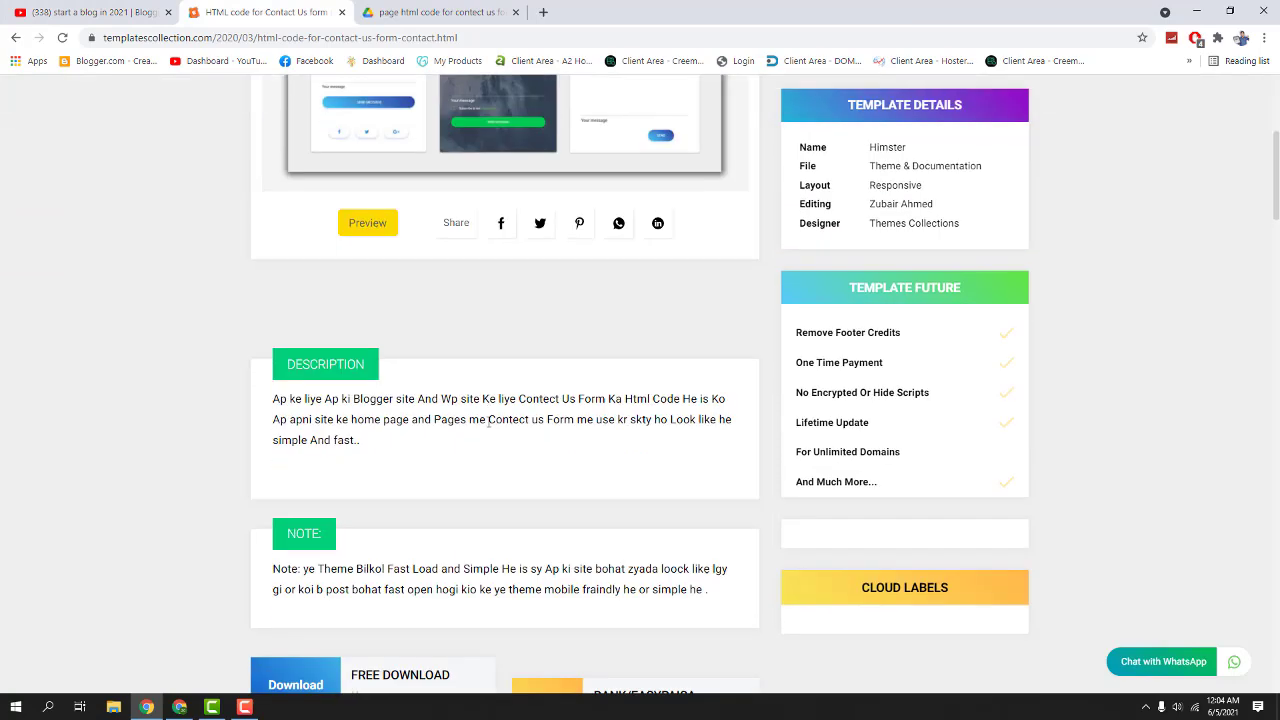
pyautogui.scroll(-4, 421, 393)
pyautogui.scroll(-3, 425, 360)
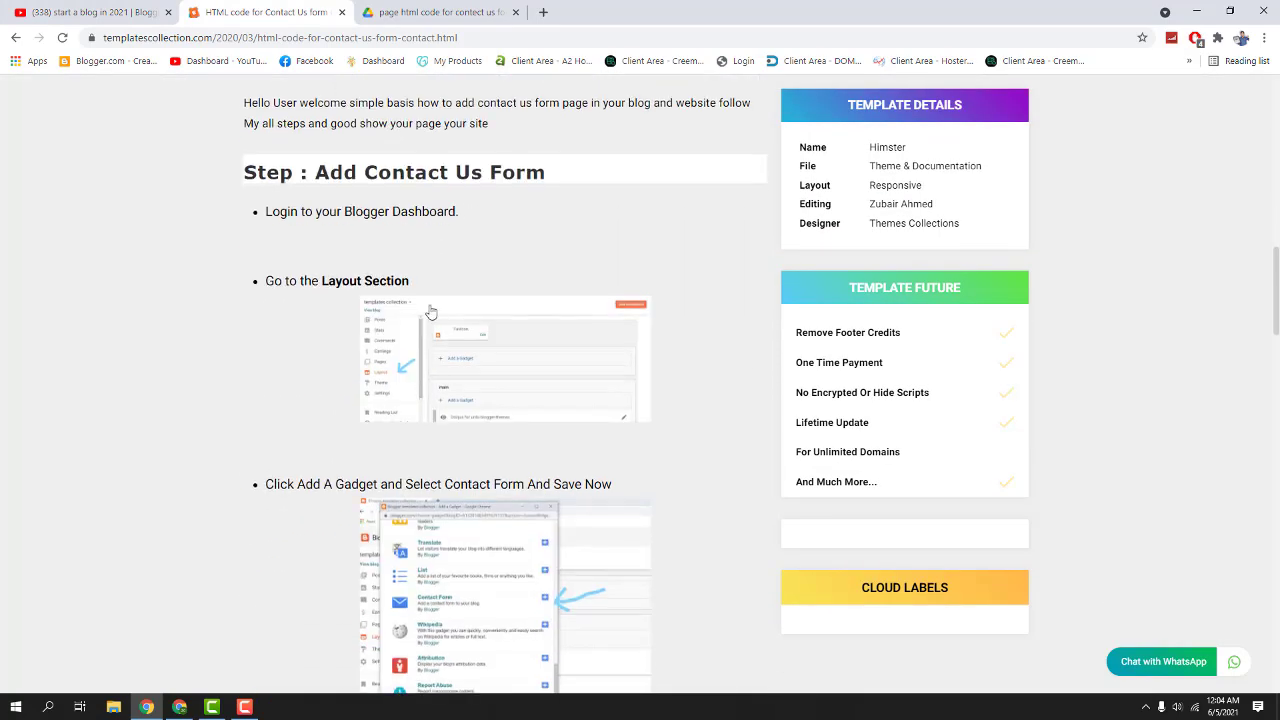
pyautogui.moveTo(242, 183); pyautogui.dragTo(583, 183)
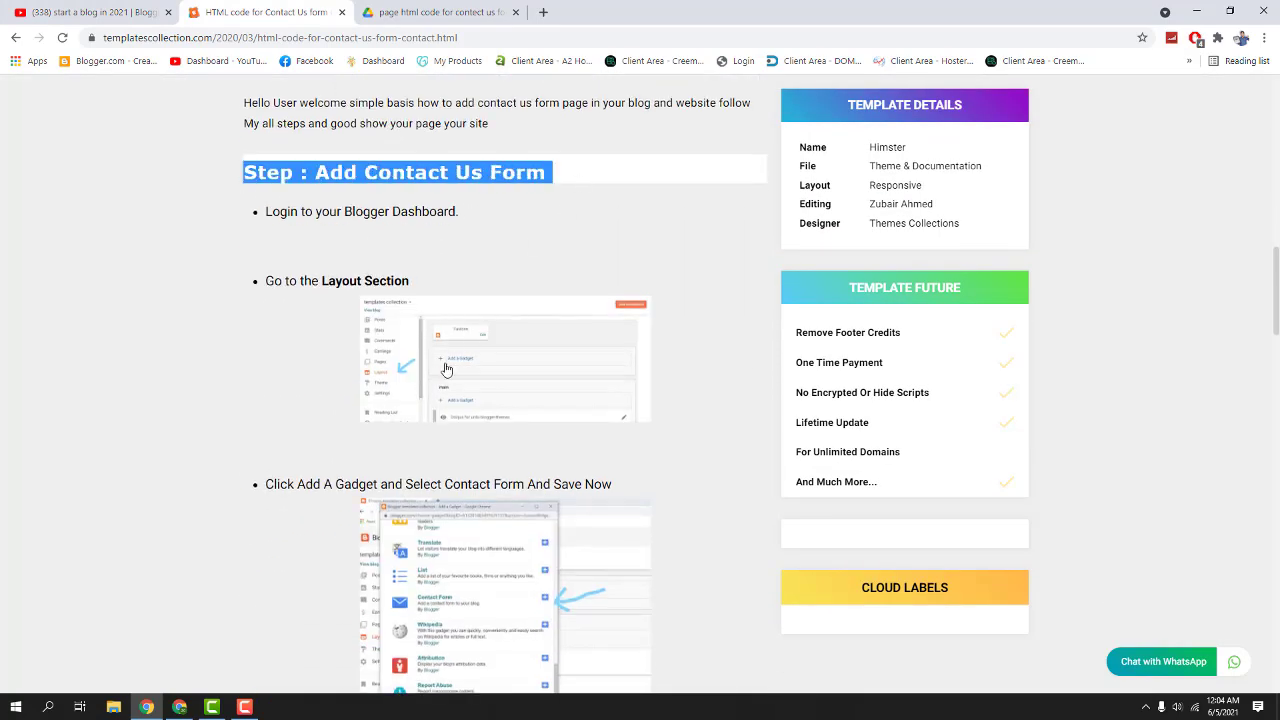
pyautogui.scroll(-1, 430, 378)
pyautogui.scroll(-2, 430, 378)
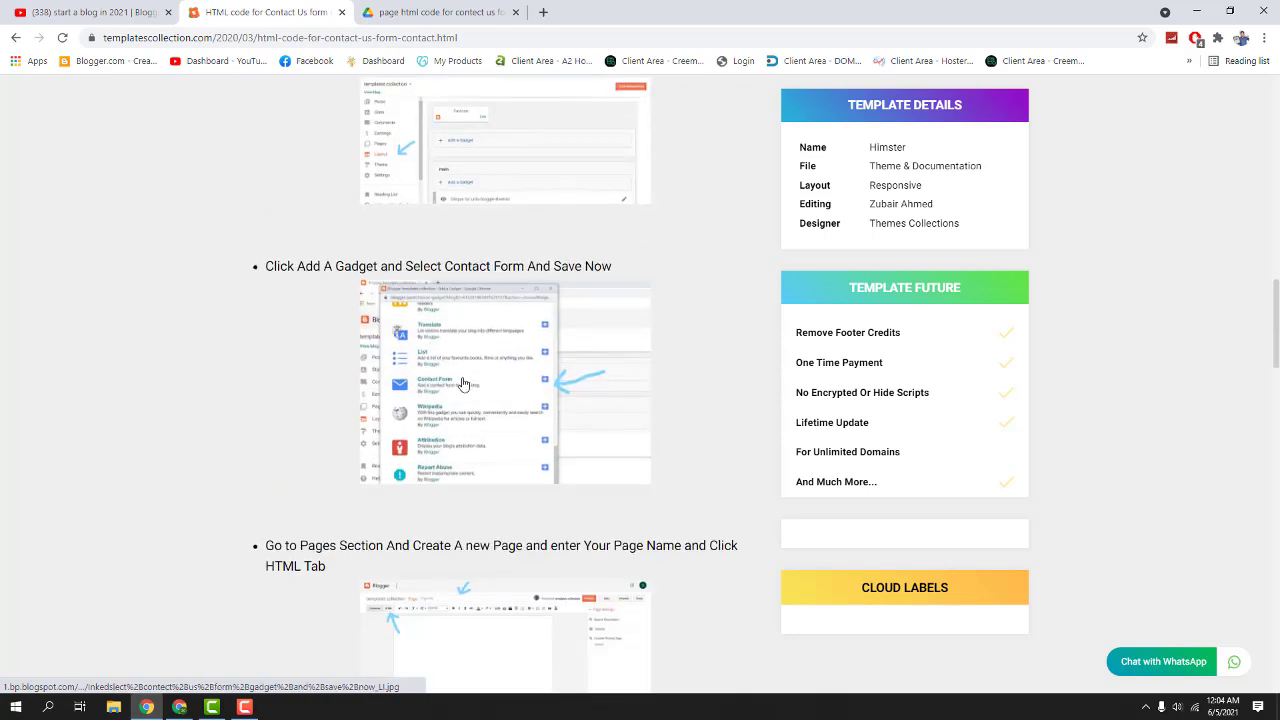
pyautogui.scroll(-3, 463, 383)
pyautogui.moveTo(259, 250); pyautogui.dragTo(497, 273)
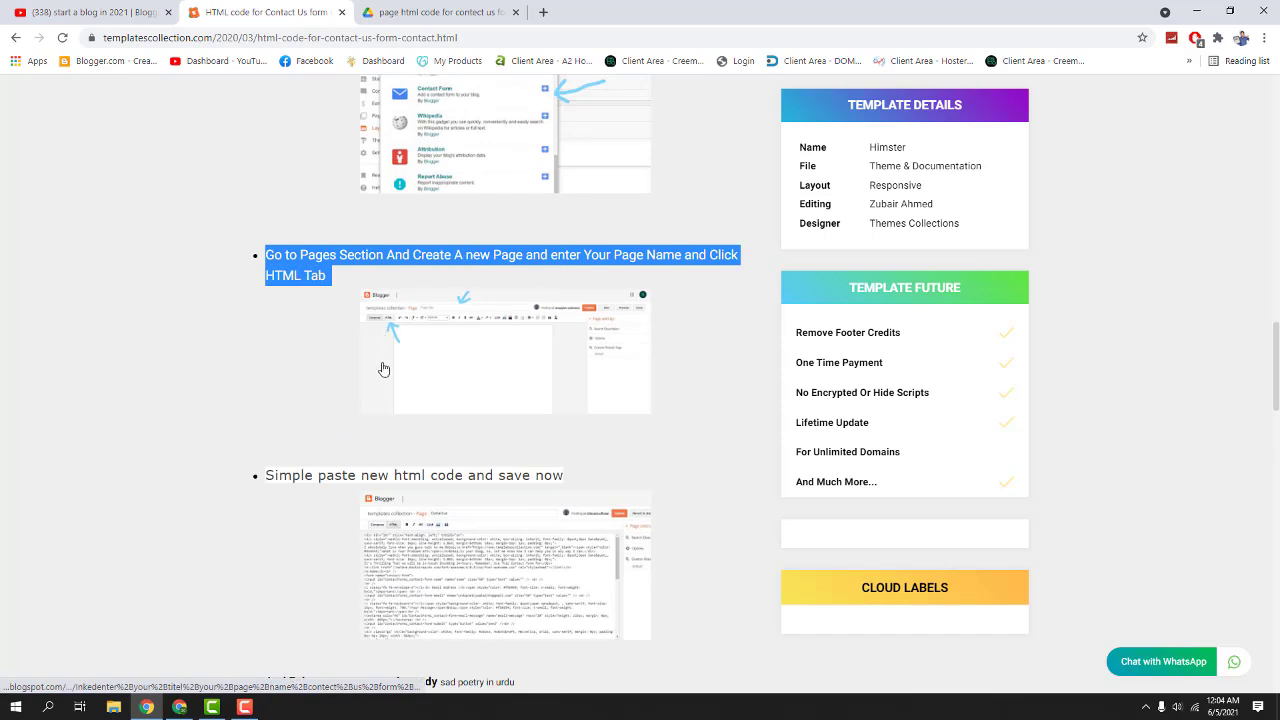
pyautogui.scroll(-3, 420, 350)
pyautogui.scroll(-2, 470, 253)
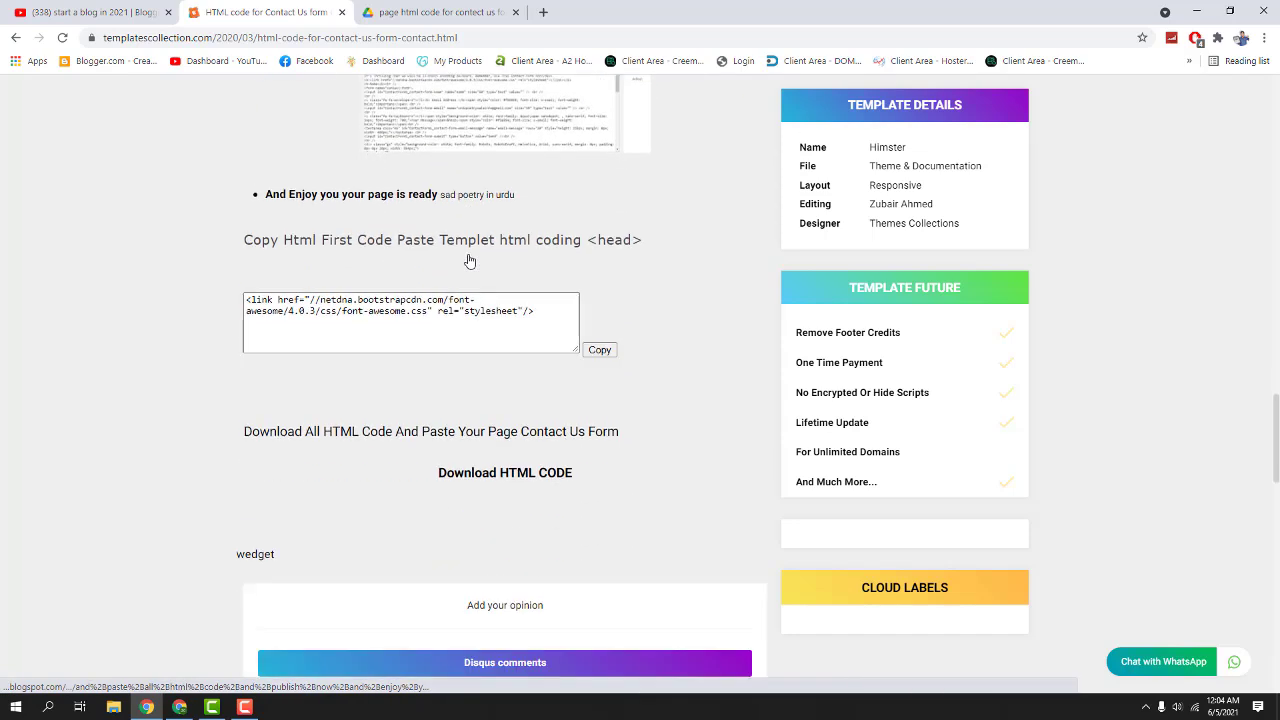
# Select the font-awesome stylesheet link code intended for the template's head, and return to the blog's Chrome window
pyautogui.moveTo(534, 290); pyautogui.dragTo(177, 281)
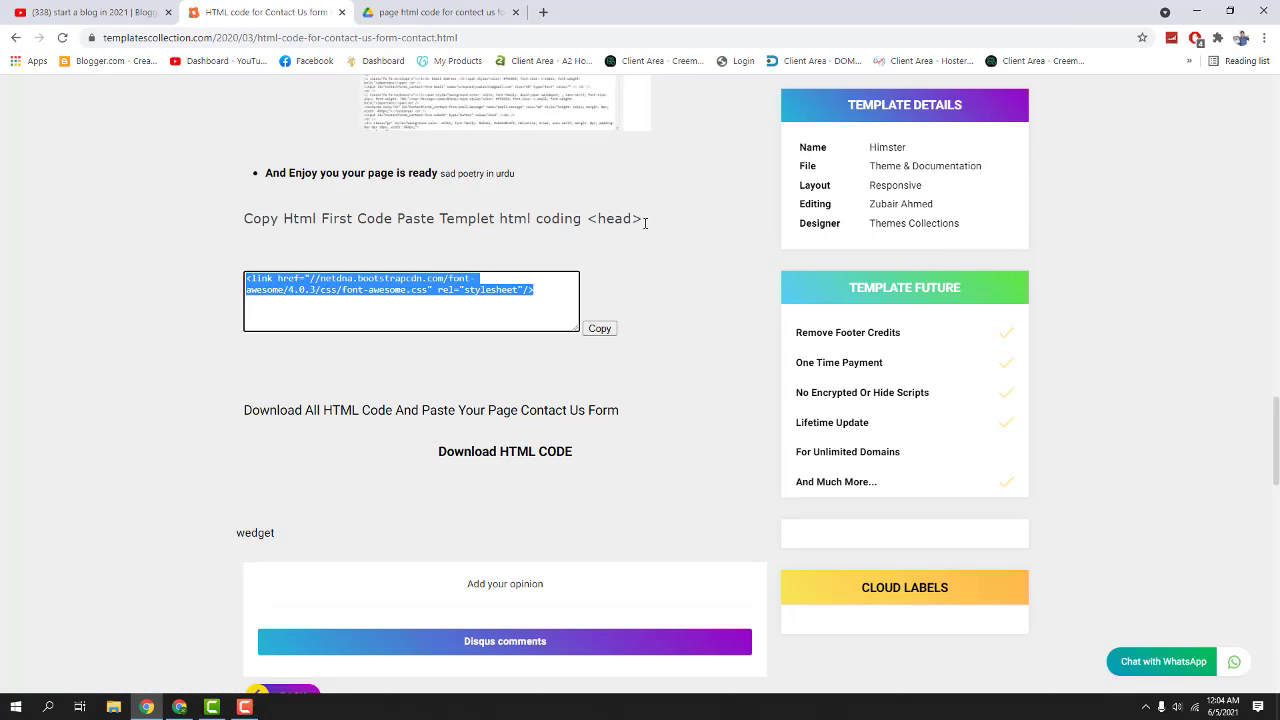
pyautogui.scroll(-2, 645, 223)
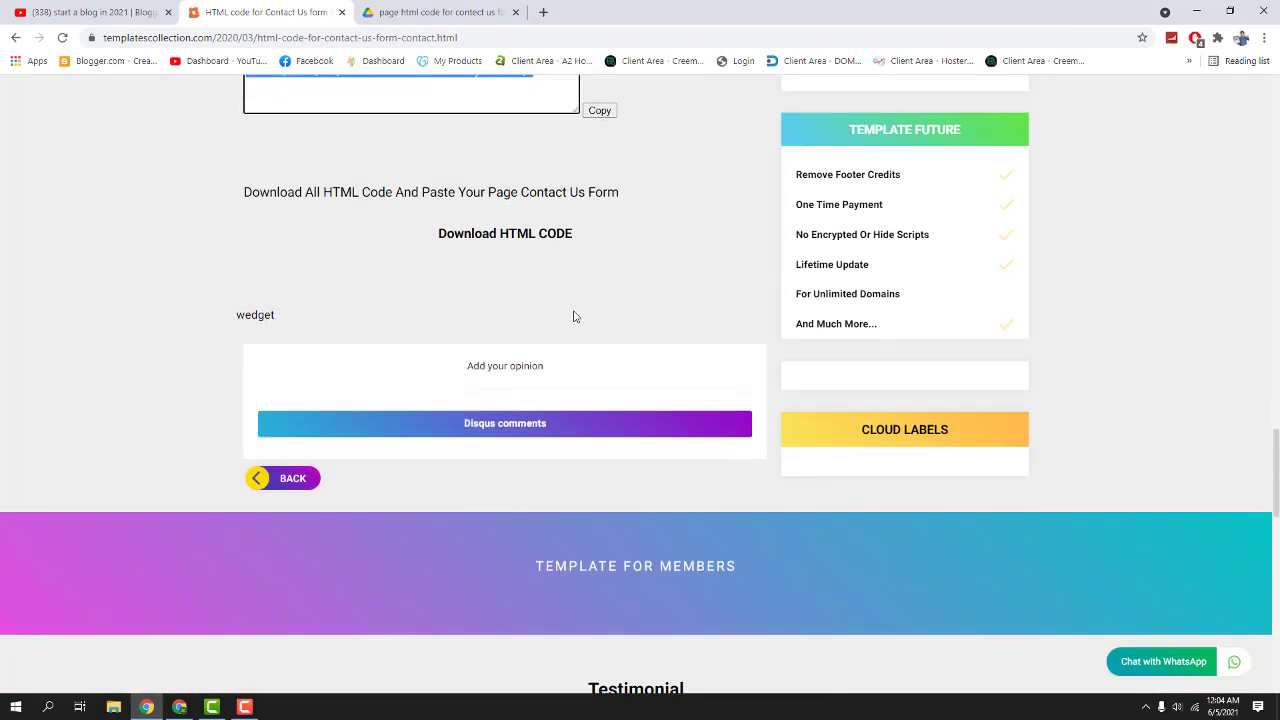
pyautogui.scroll(18, 576, 320)
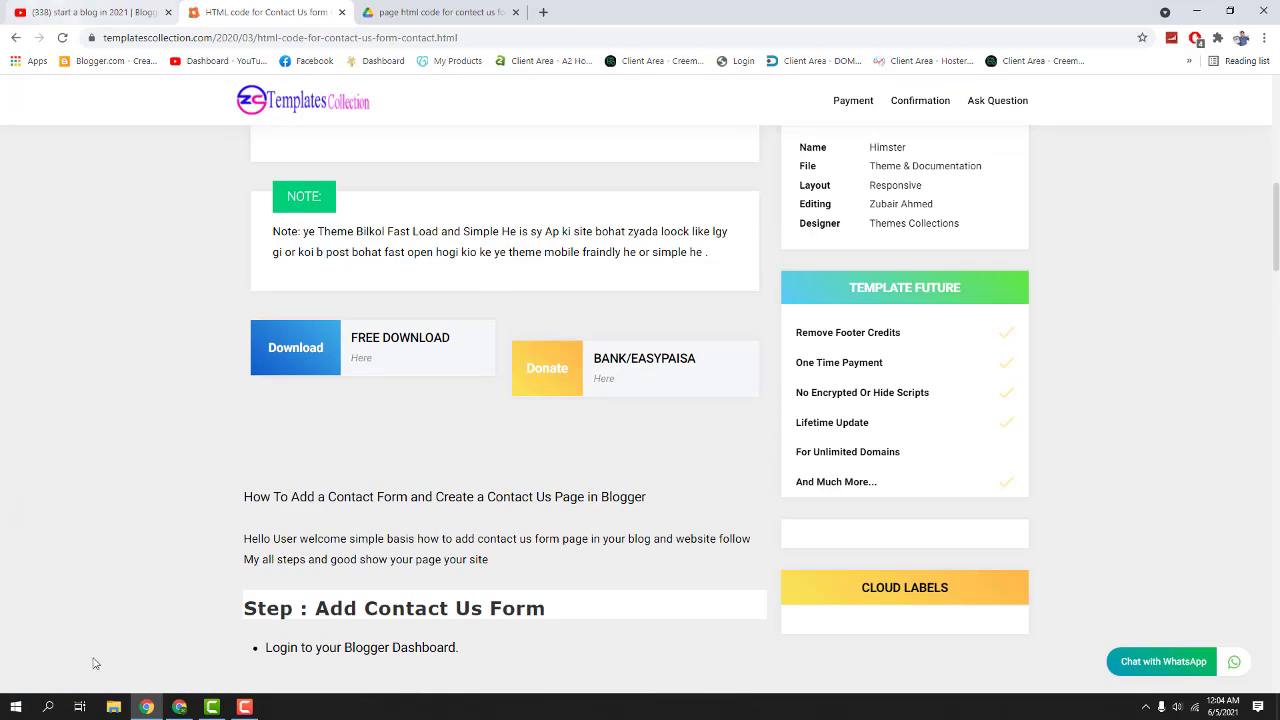
pyautogui.click(179, 707)
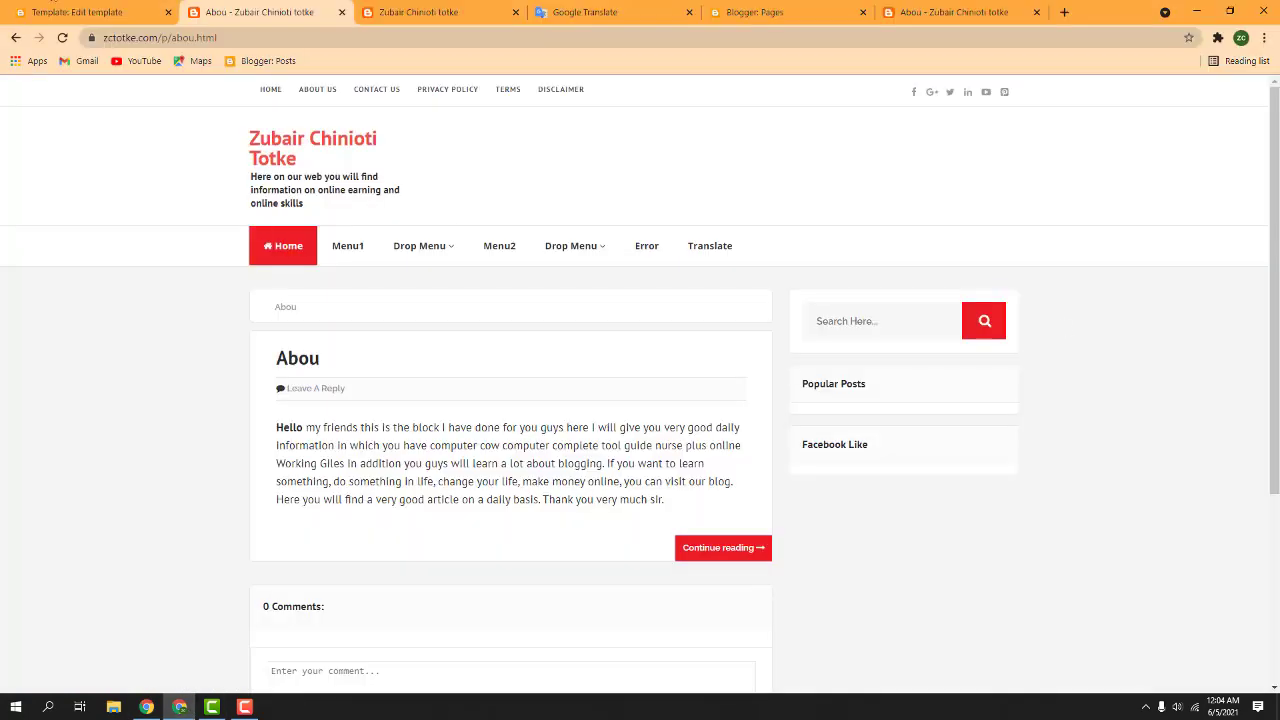
# Leave the theme's HTML editor and open the blog's Layout page
pyautogui.click(146, 15)
pyautogui.click(45, 117)
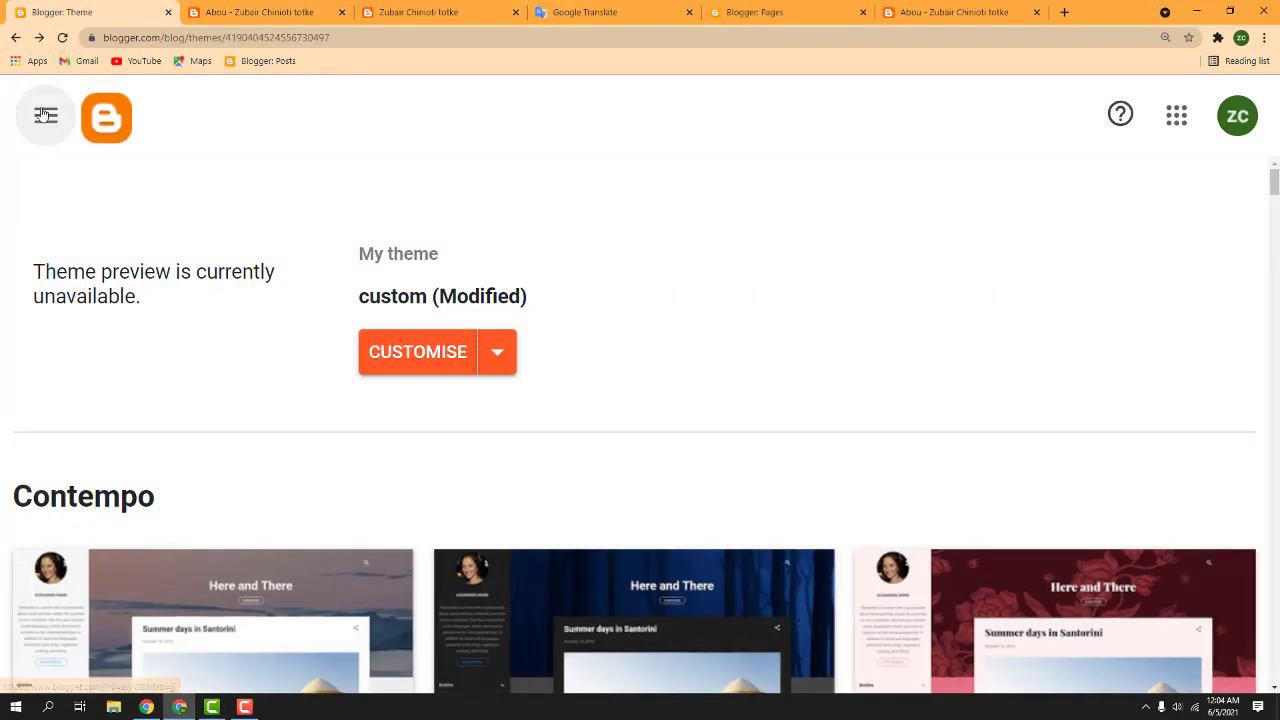
pyautogui.hotkey('ctrl', '-')
pyautogui.hotkey('ctrl', '-')
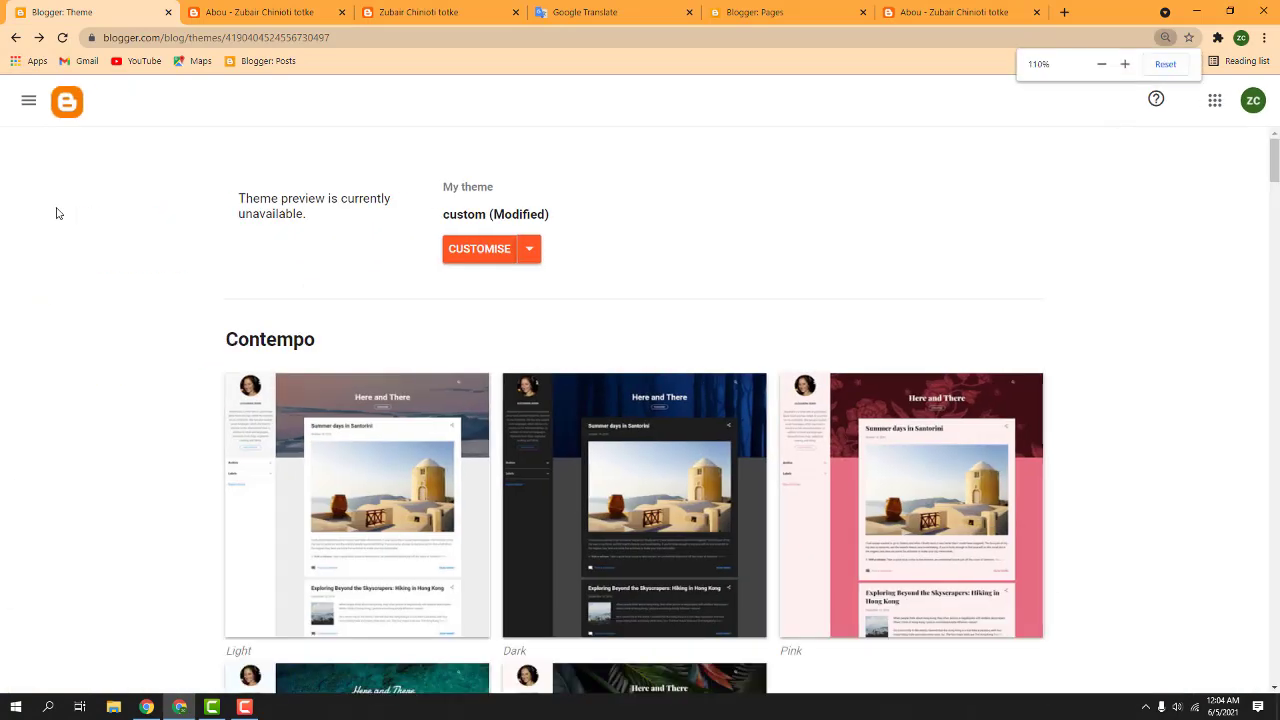
pyautogui.click(29, 100)
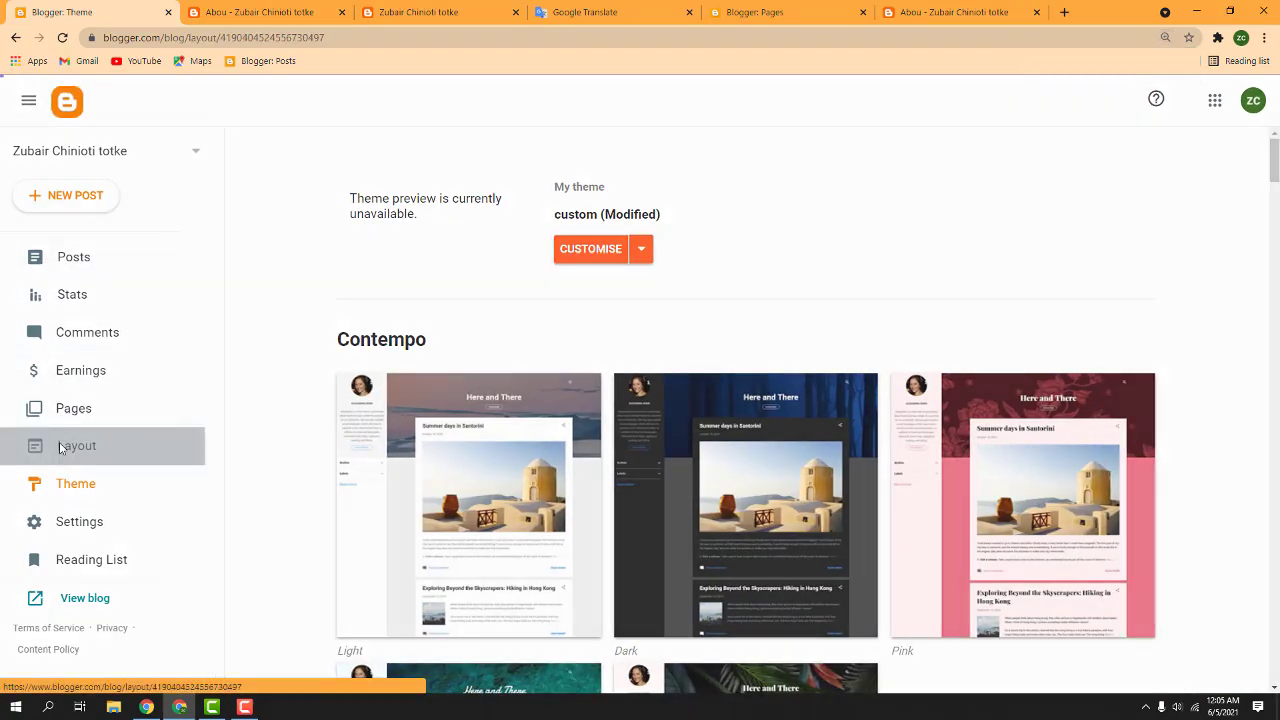
pyautogui.click(60, 448)
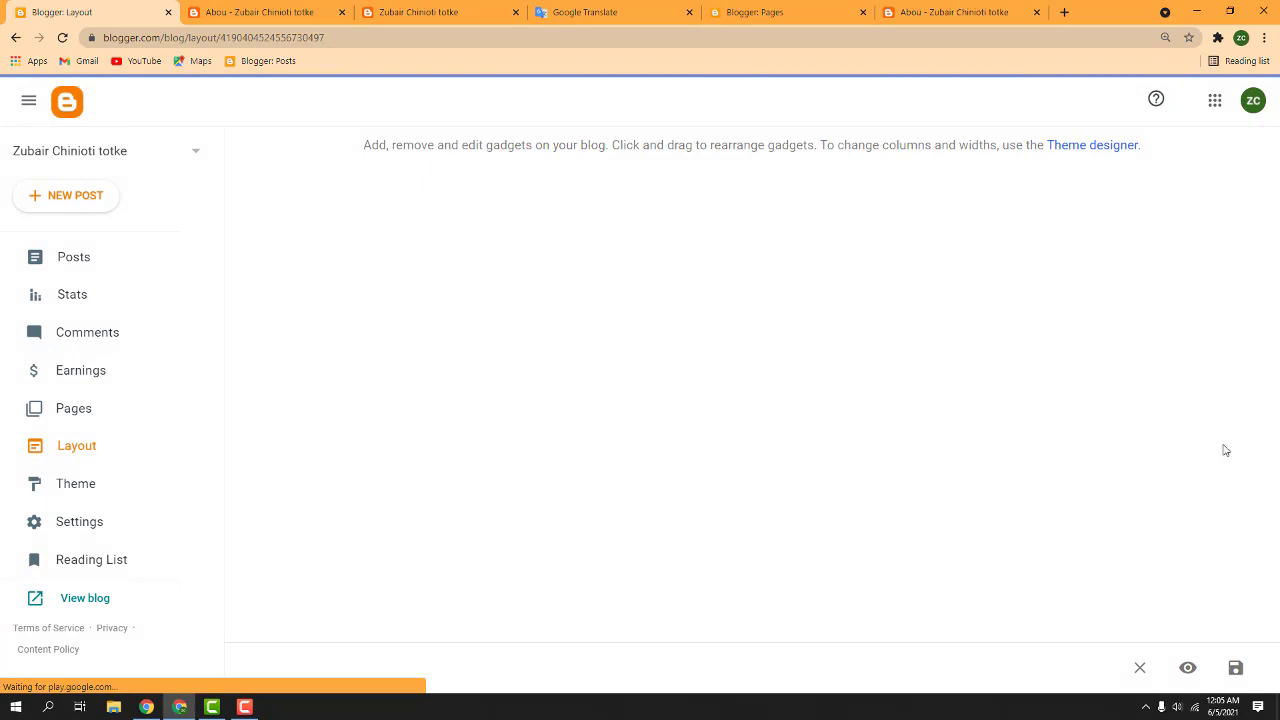
# Add a Contact form gadget titled Contact Form to the sidebar section of the layout
pyautogui.scroll(-2, 1000, 415)
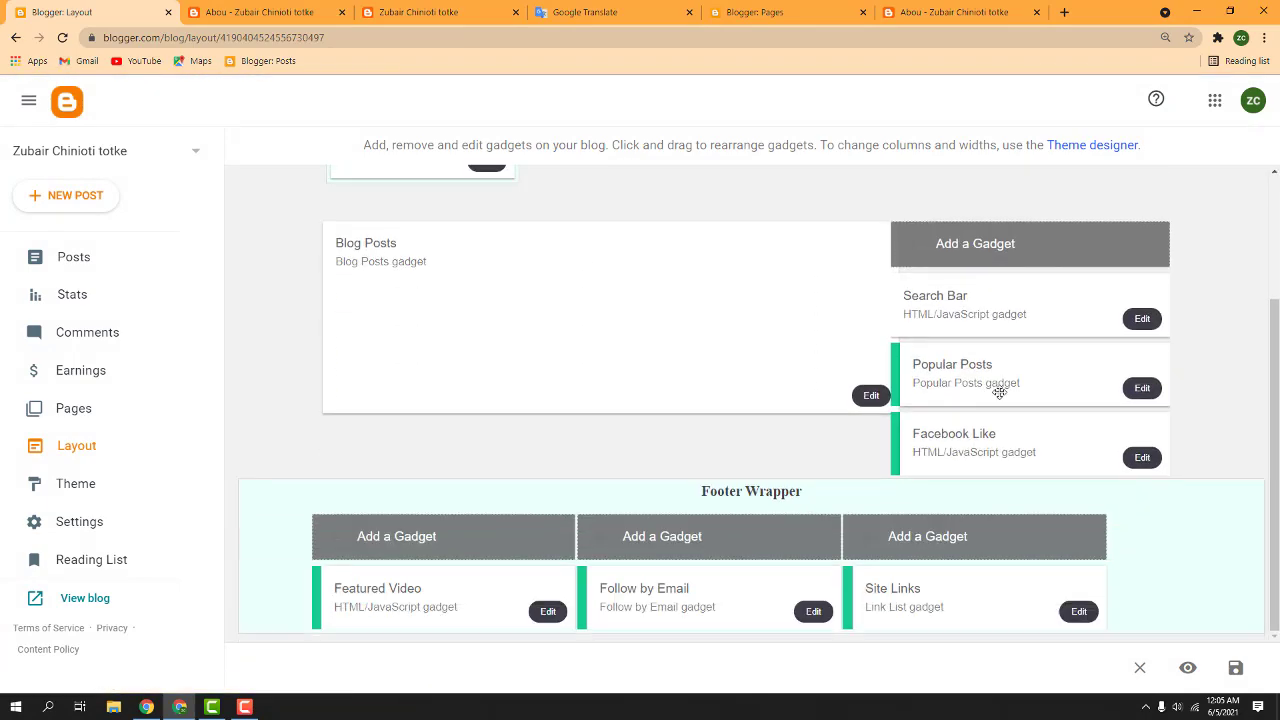
pyautogui.click(968, 256)
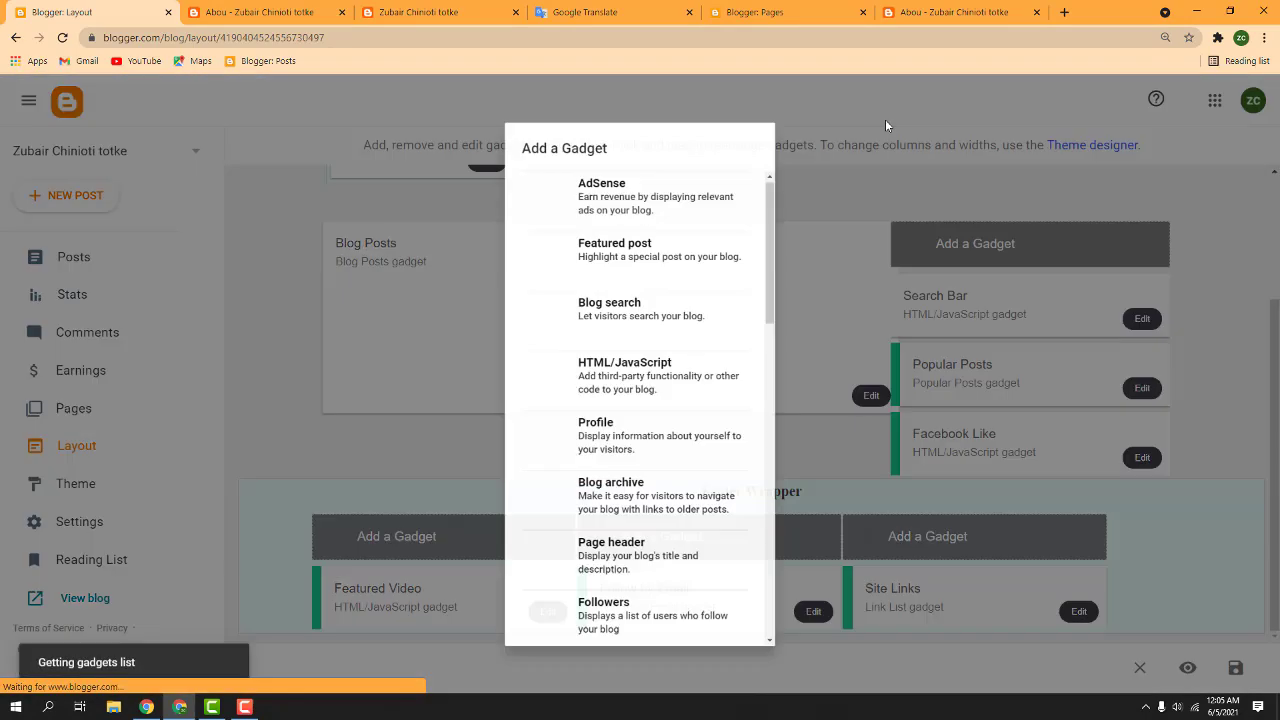
pyautogui.scroll(-10, 608, 326)
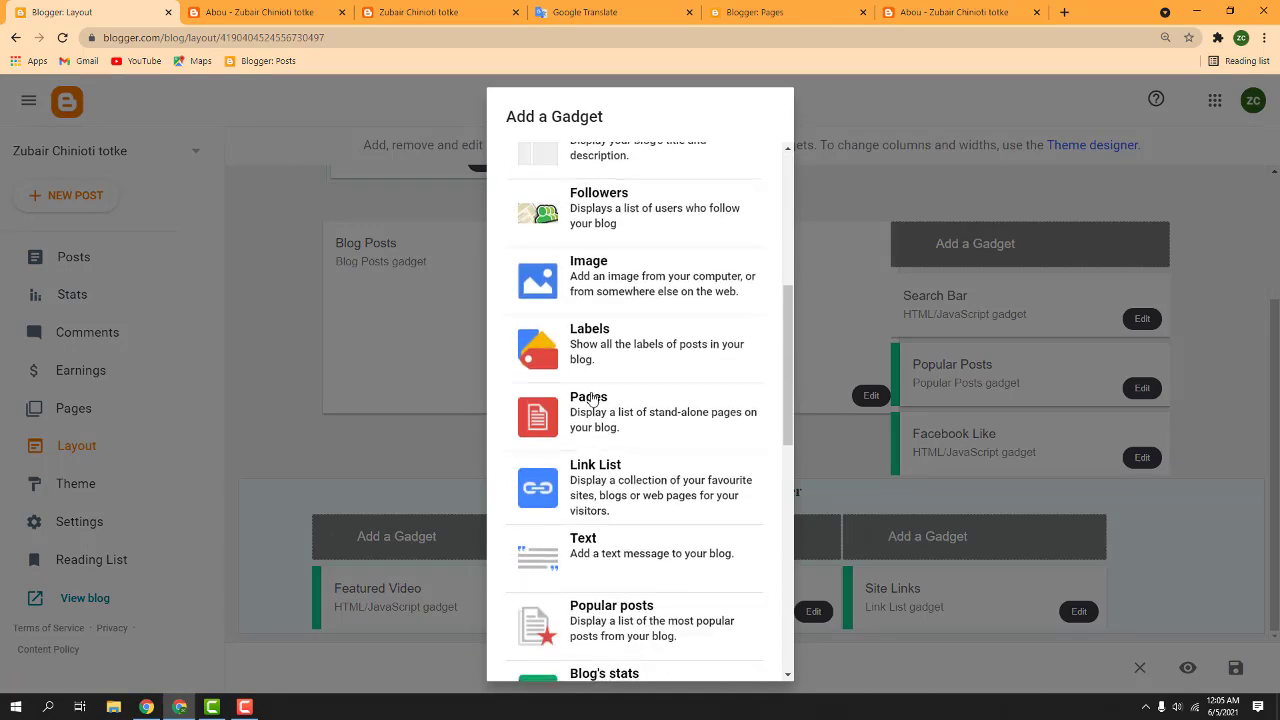
pyautogui.scroll(-1, 600, 399)
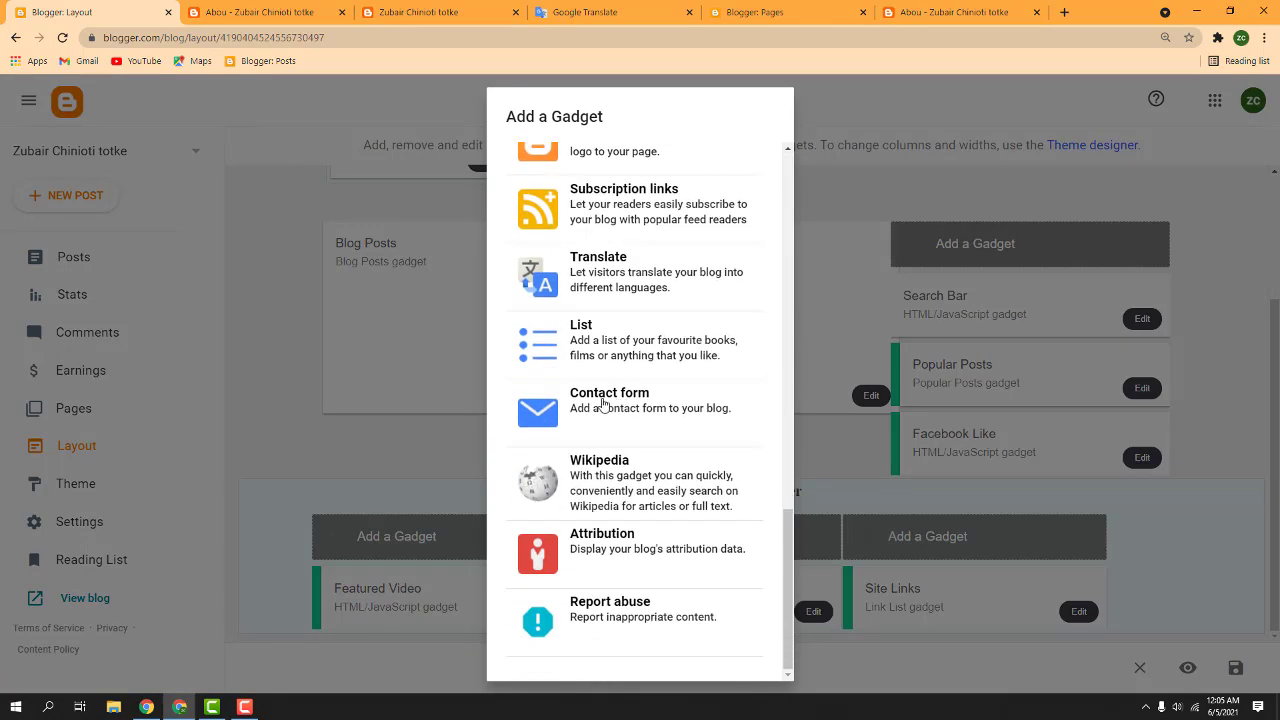
pyautogui.click(603, 403)
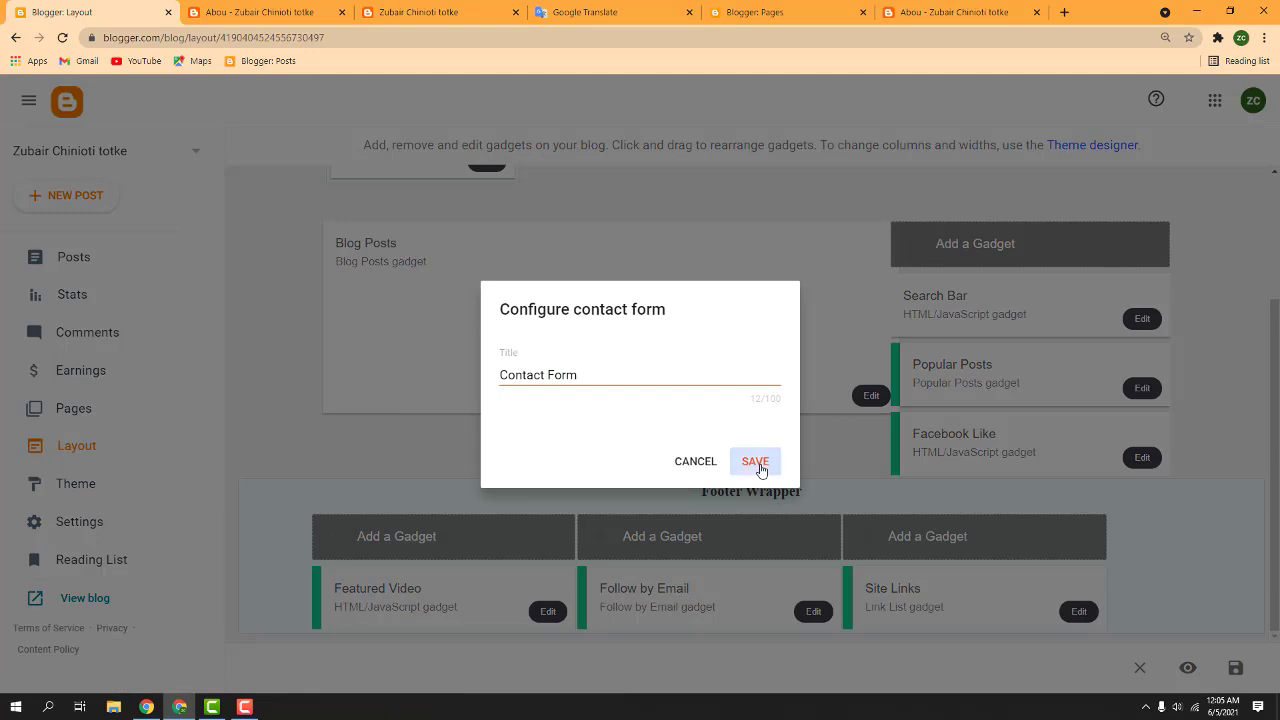
pyautogui.click(757, 463)
# Place the Contact Form gadget between Popular Posts and Facebook Like, and save the layout
pyautogui.moveTo(992, 304); pyautogui.dragTo(1000, 438)
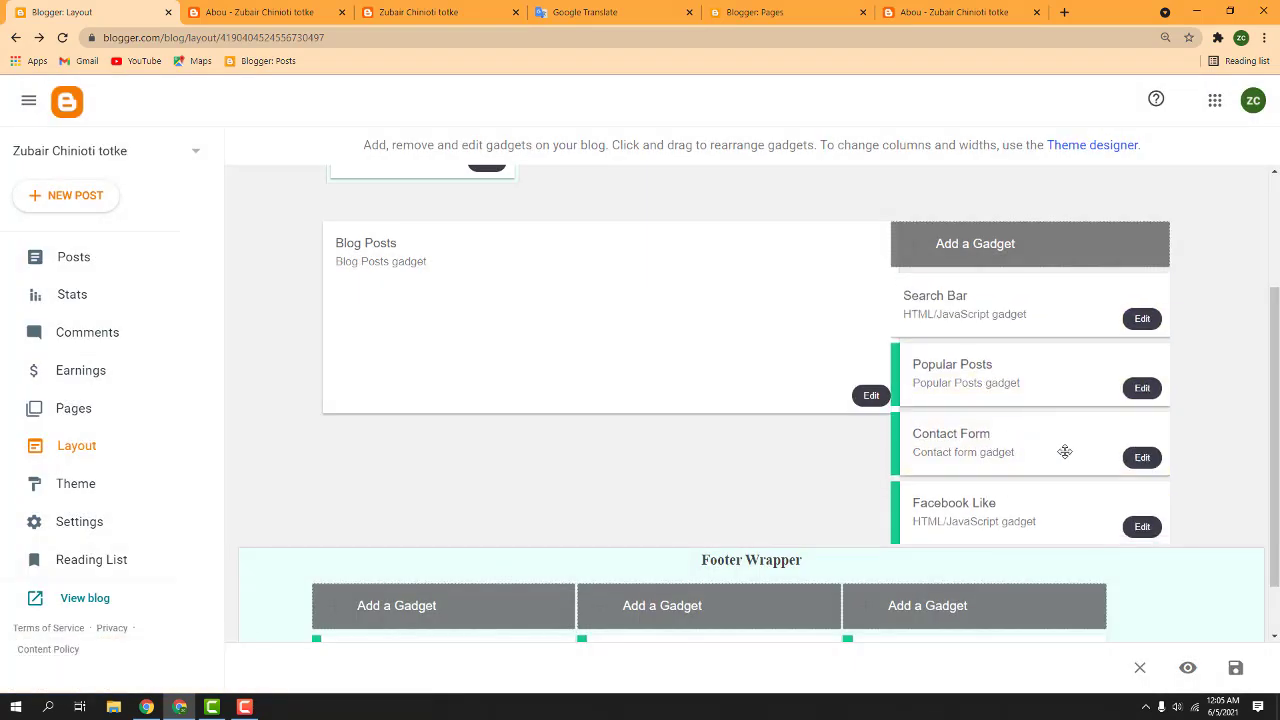
pyautogui.click(1146, 461)
pyautogui.click(687, 466)
pyautogui.click(1235, 667)
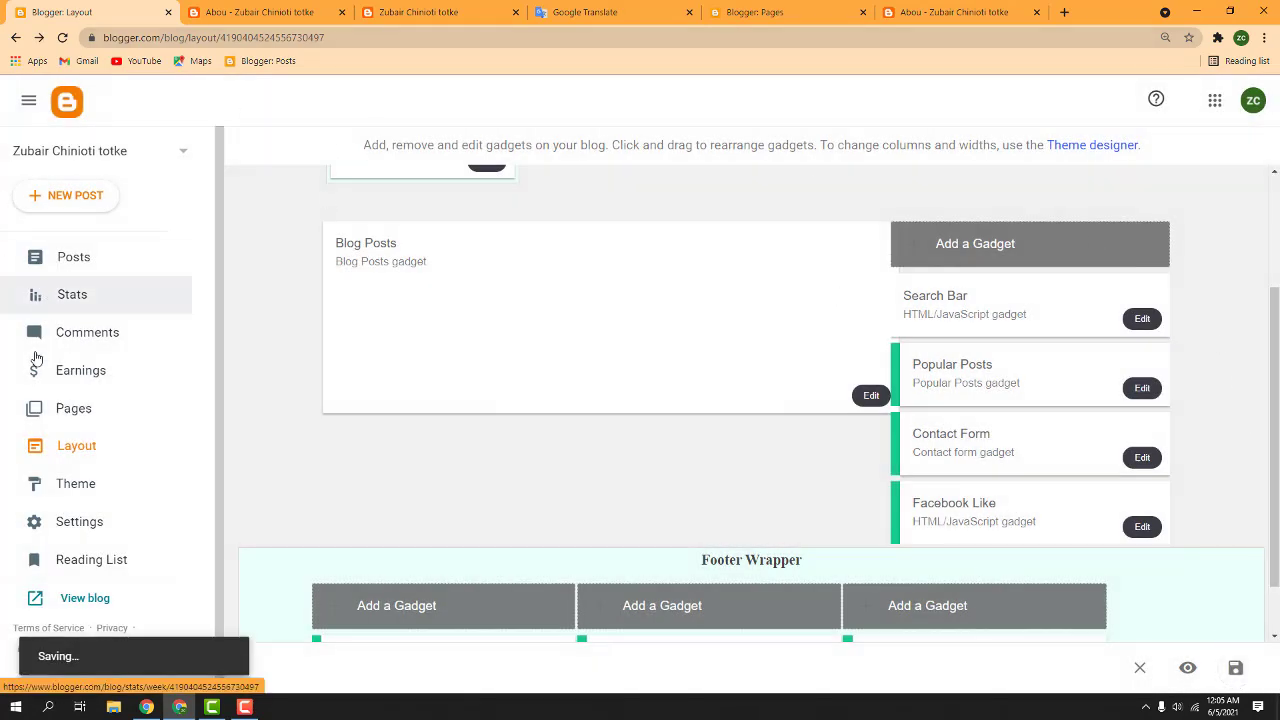
# Open the theme's HTML code, search for "head", and start an empty line right below the opening head tag
pyautogui.click(55, 486)
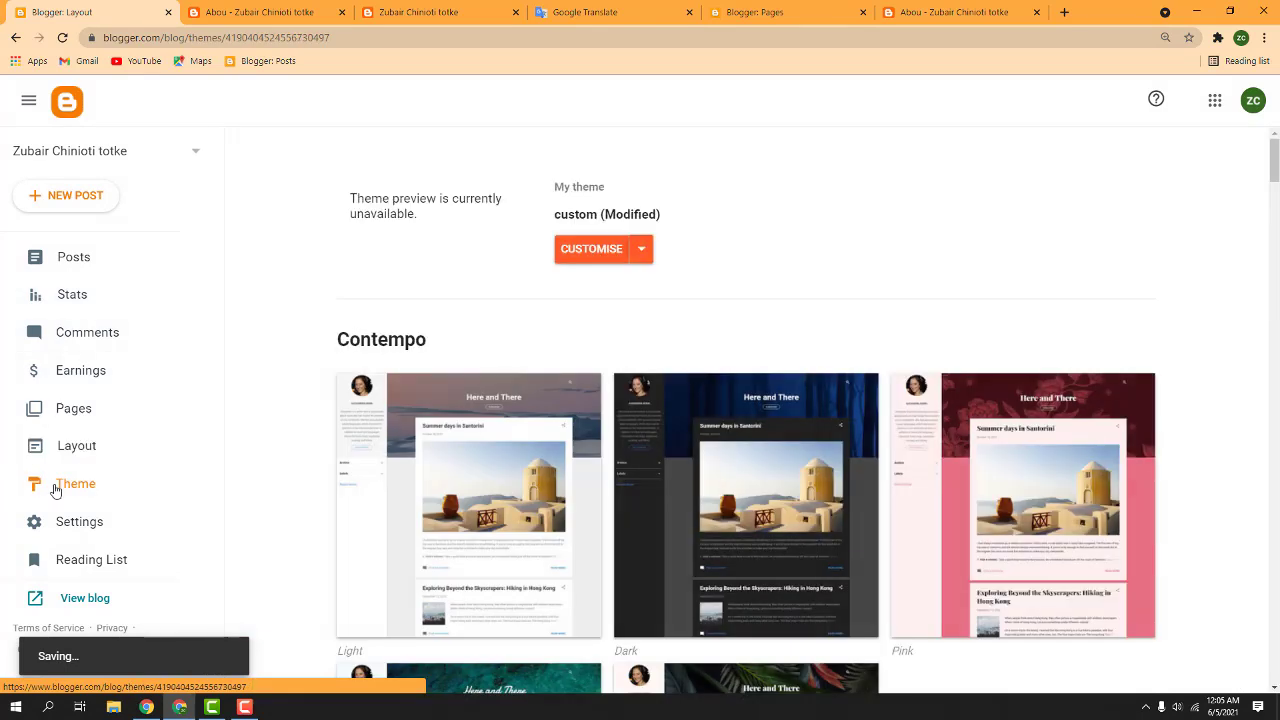
pyautogui.click(646, 252)
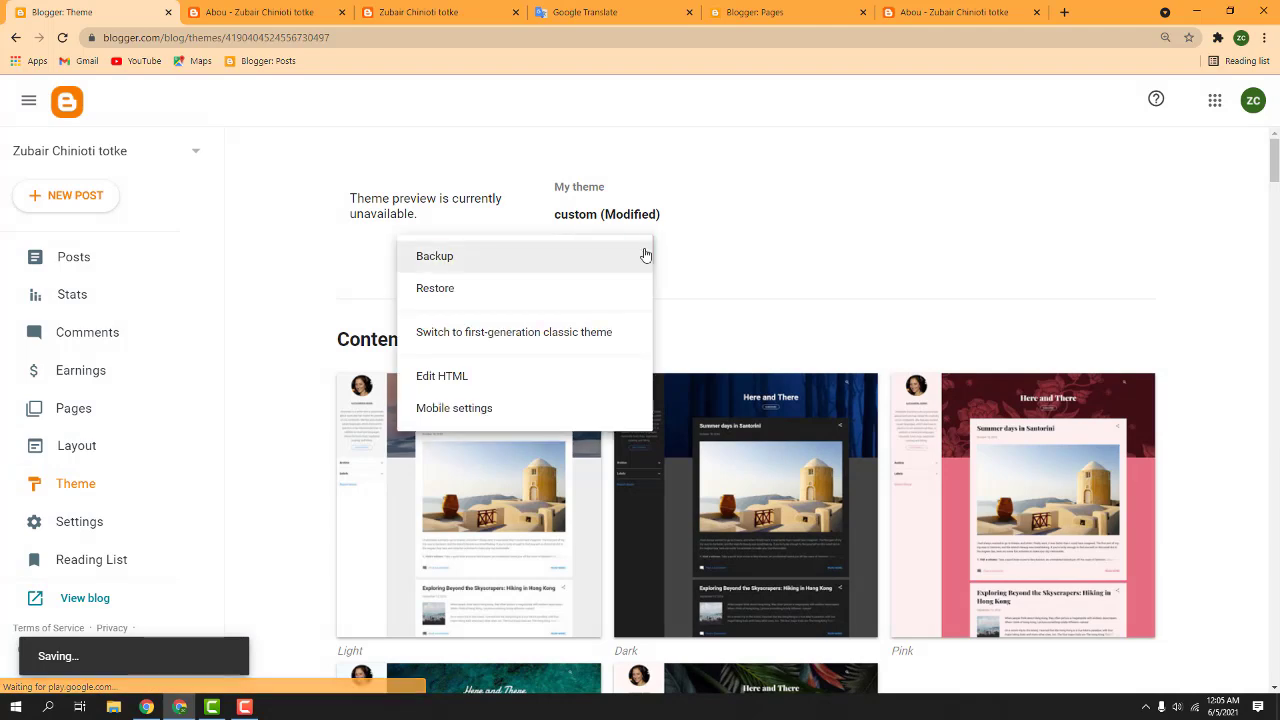
pyautogui.click(486, 375)
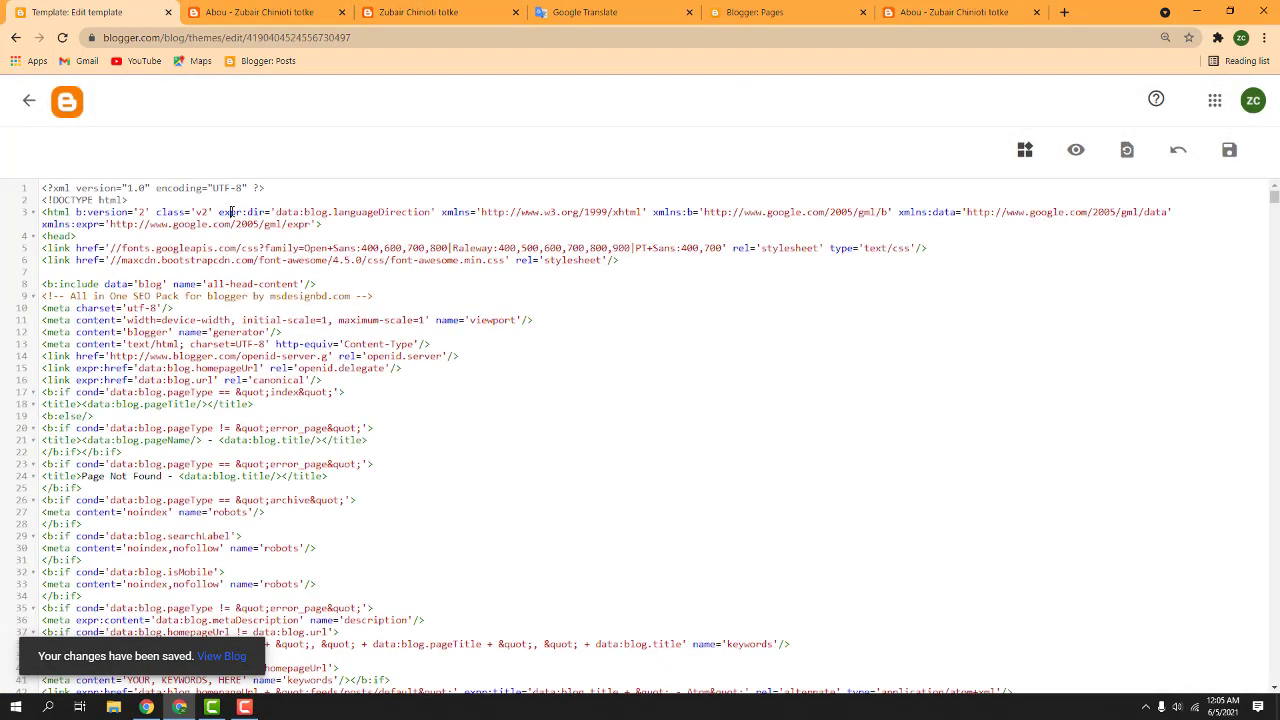
pyautogui.hotkey('ctrl', 'f')
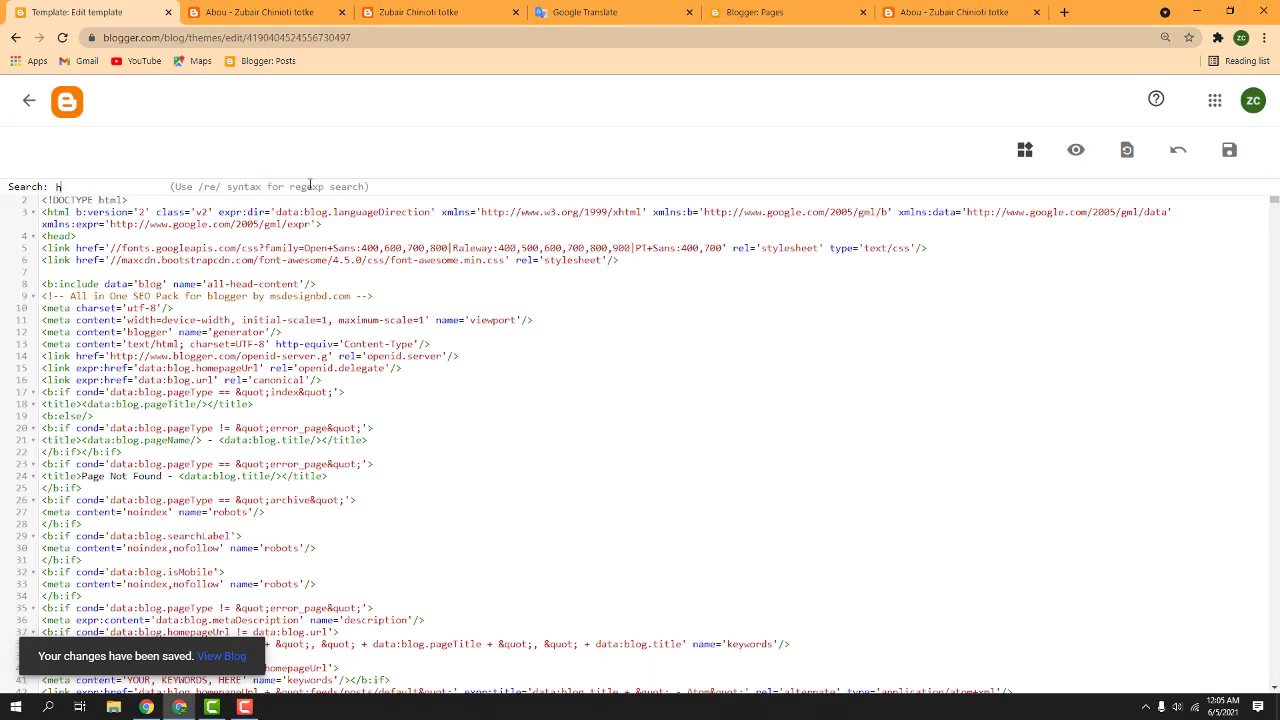
pyautogui.write('head')
pyautogui.press('Return')
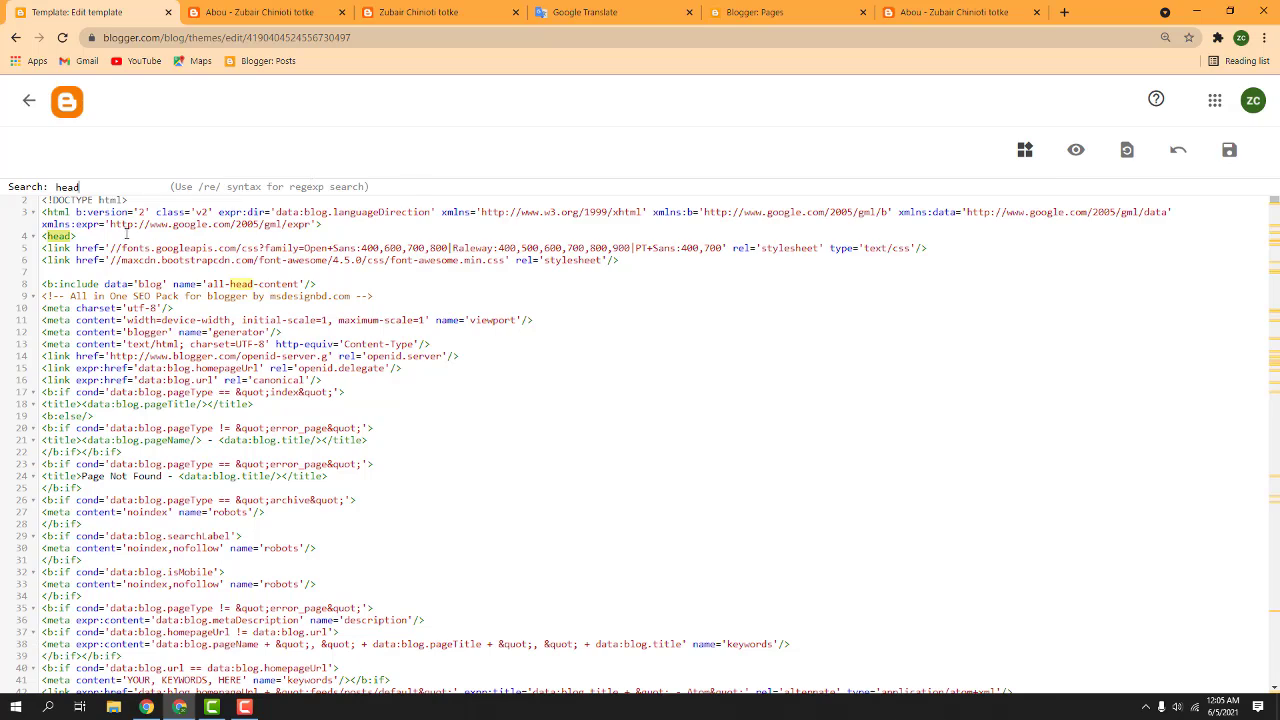
pyautogui.click(126, 235)
# Switch to the Templates Collection post in the other Chrome window and copy the font-awesome 4.0.3 stylesheet link code
pyautogui.click(260, 12)
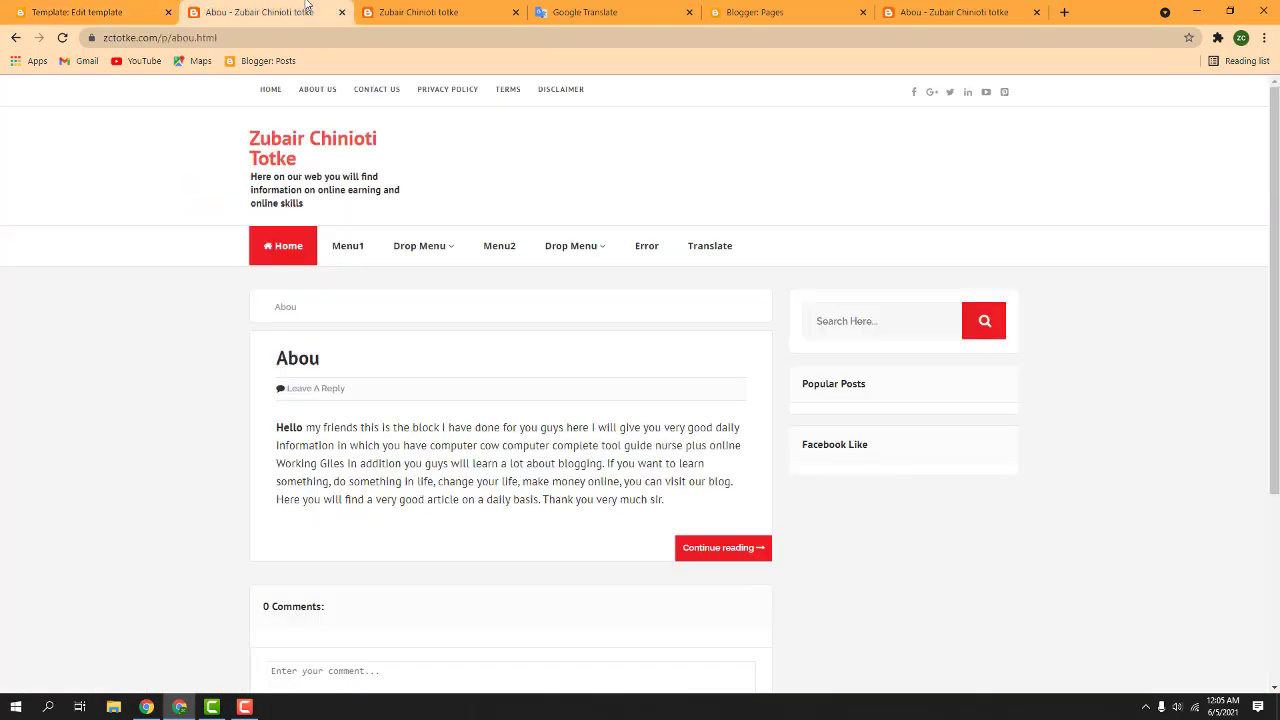
pyautogui.click(147, 707)
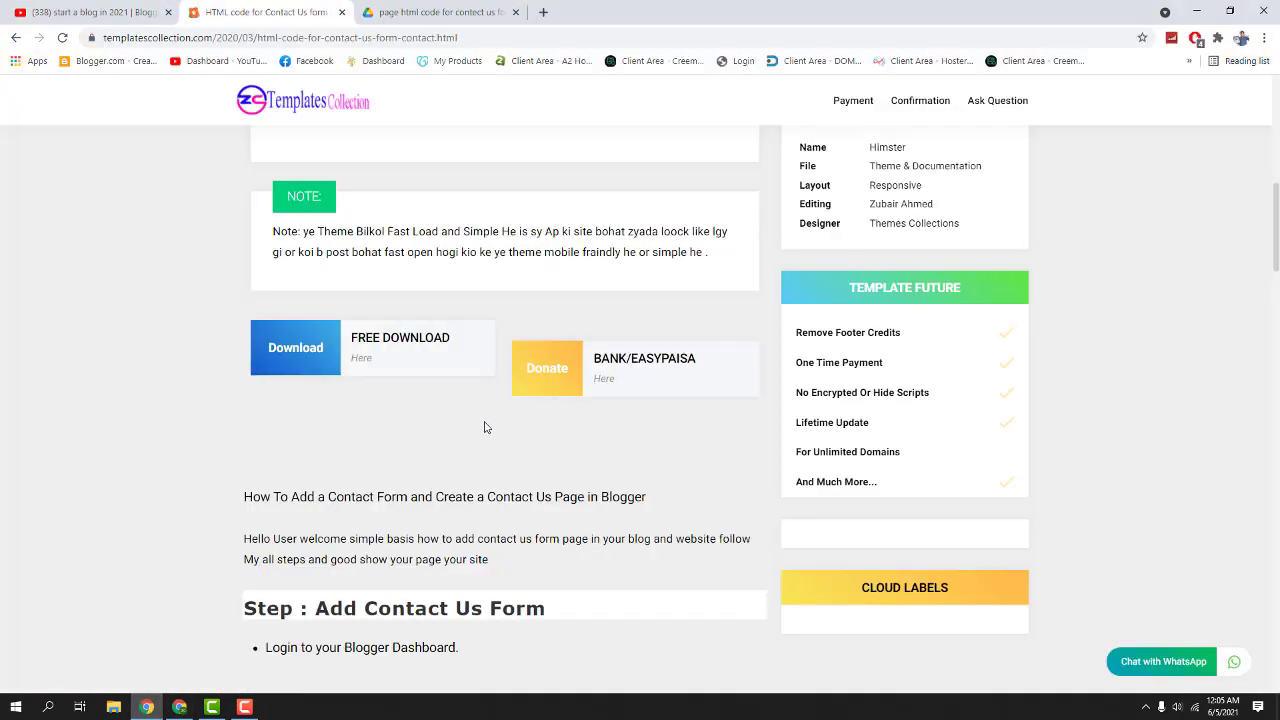
pyautogui.scroll(-7, 486, 426)
pyautogui.scroll(-6, 456, 432)
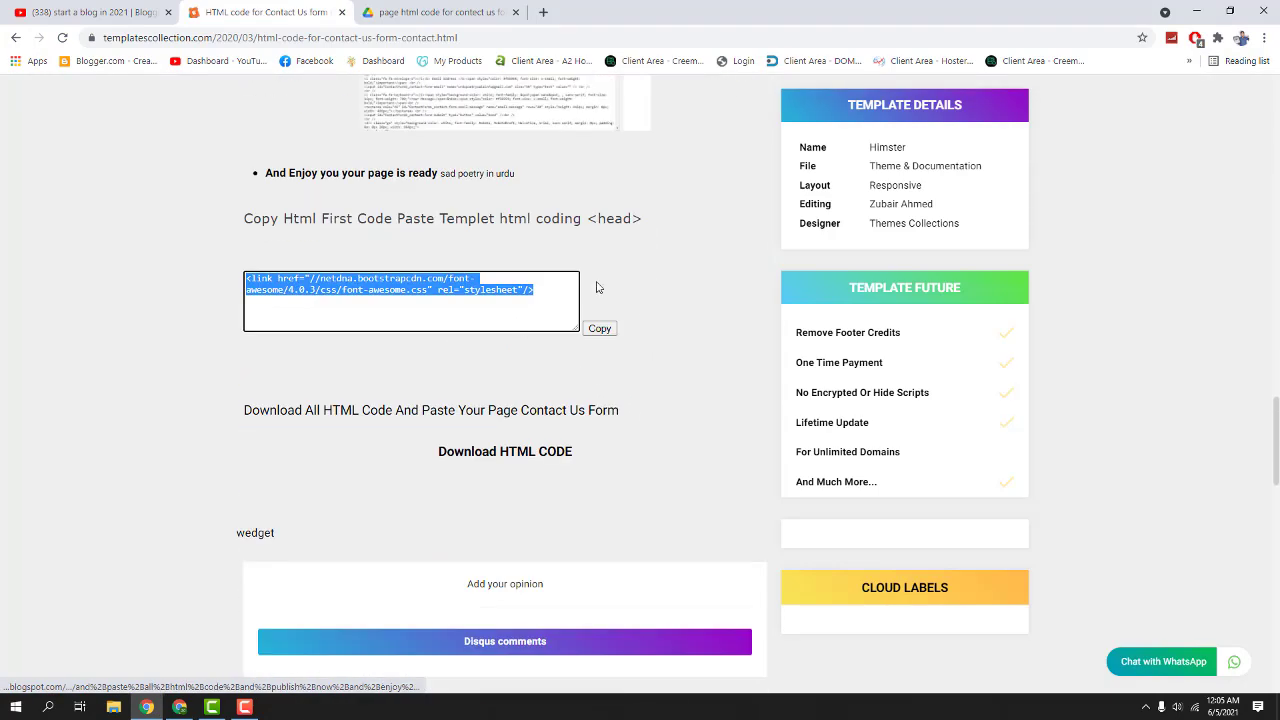
pyautogui.click(599, 328)
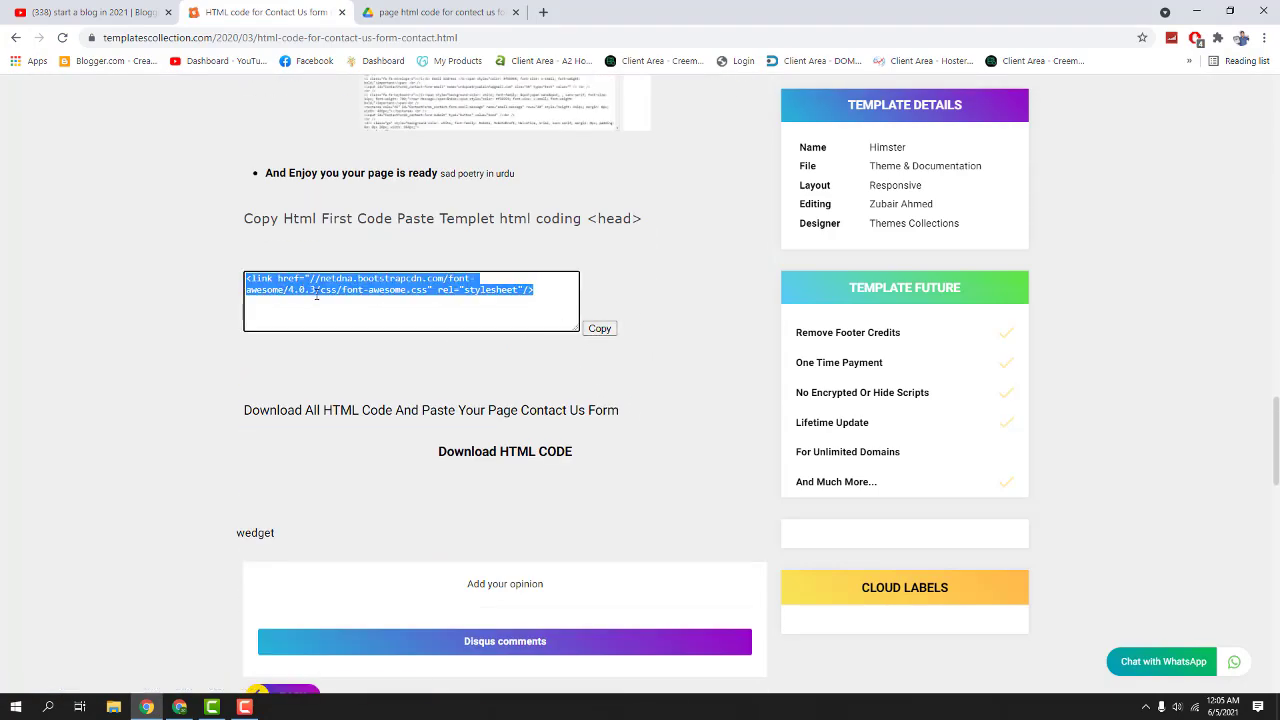
# Paste the font-awesome stylesheet link below the theme's opening head tag, save the theme, and leave the HTML editor
pyautogui.click(179, 707)
pyautogui.click(126, 10)
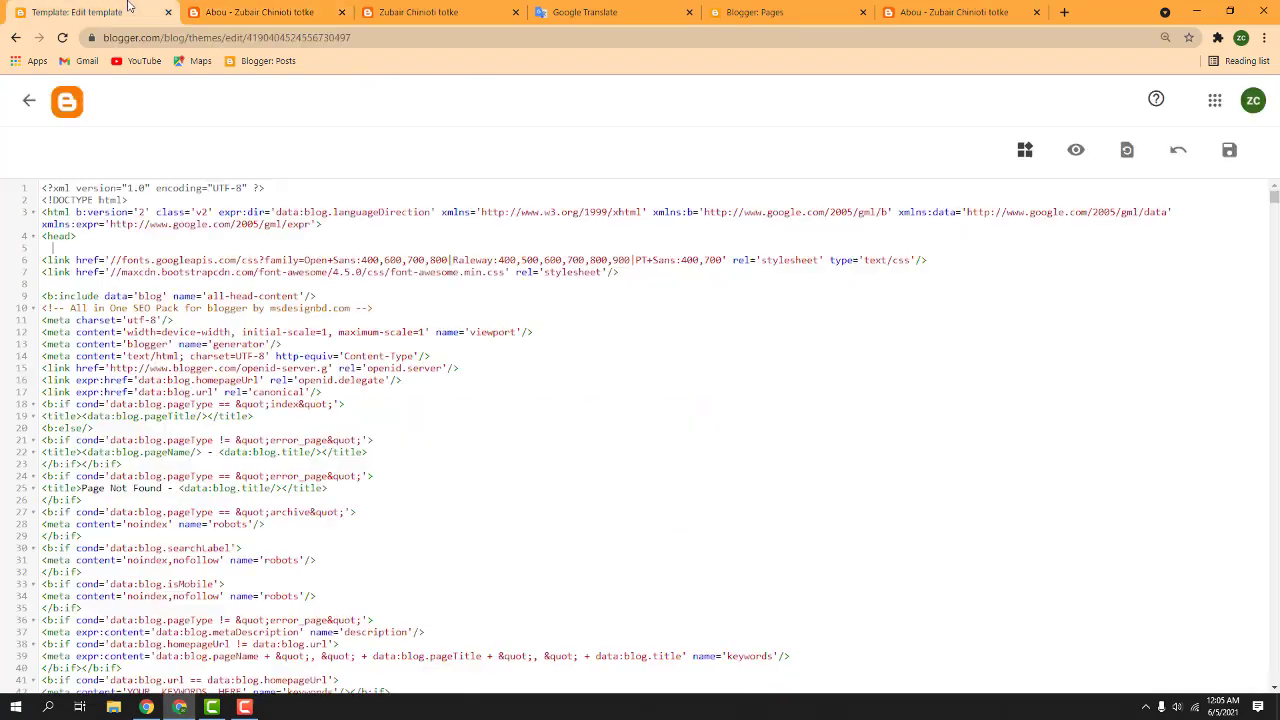
pyautogui.hotkey('ctrl', 'v')
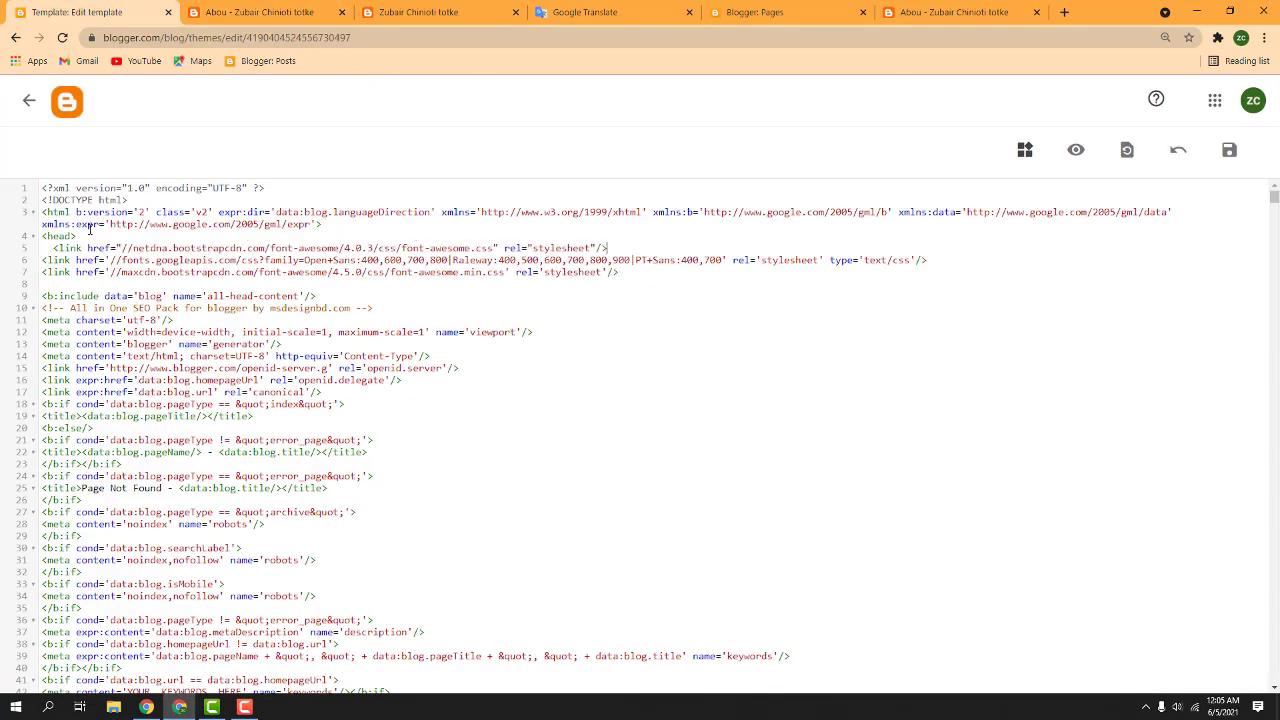
pyautogui.click(1222, 152)
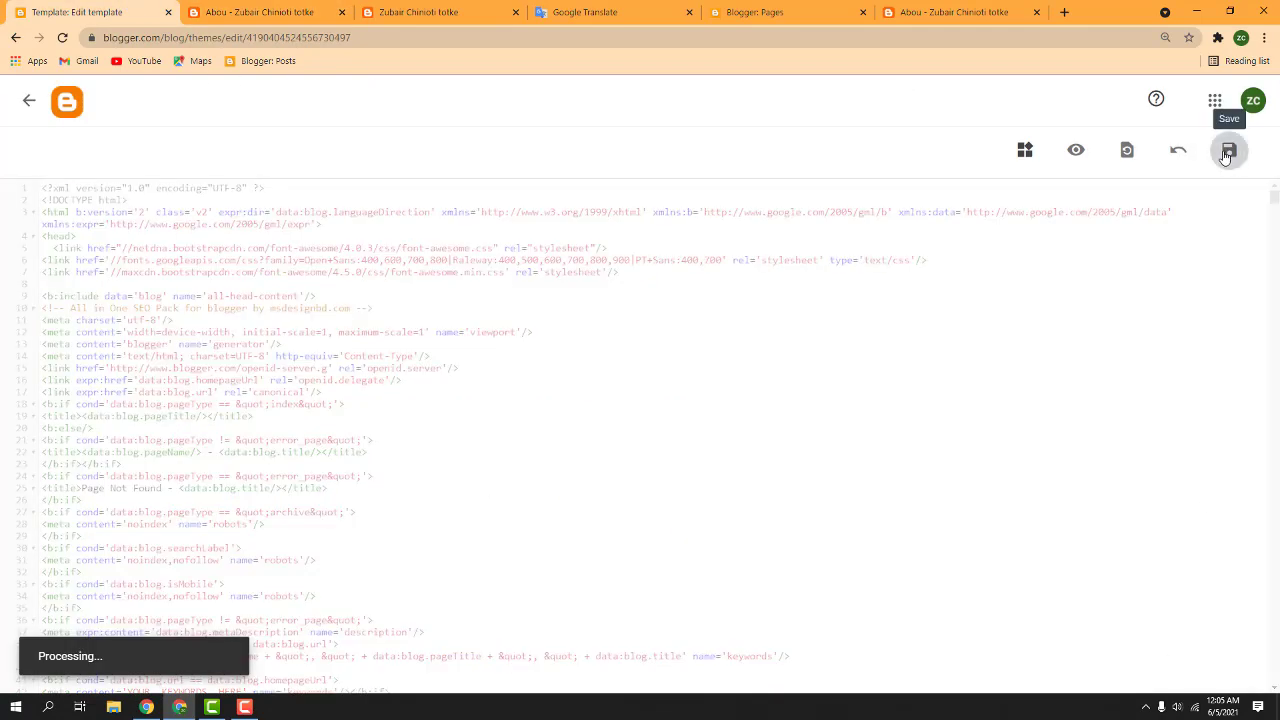
pyautogui.click(29, 100)
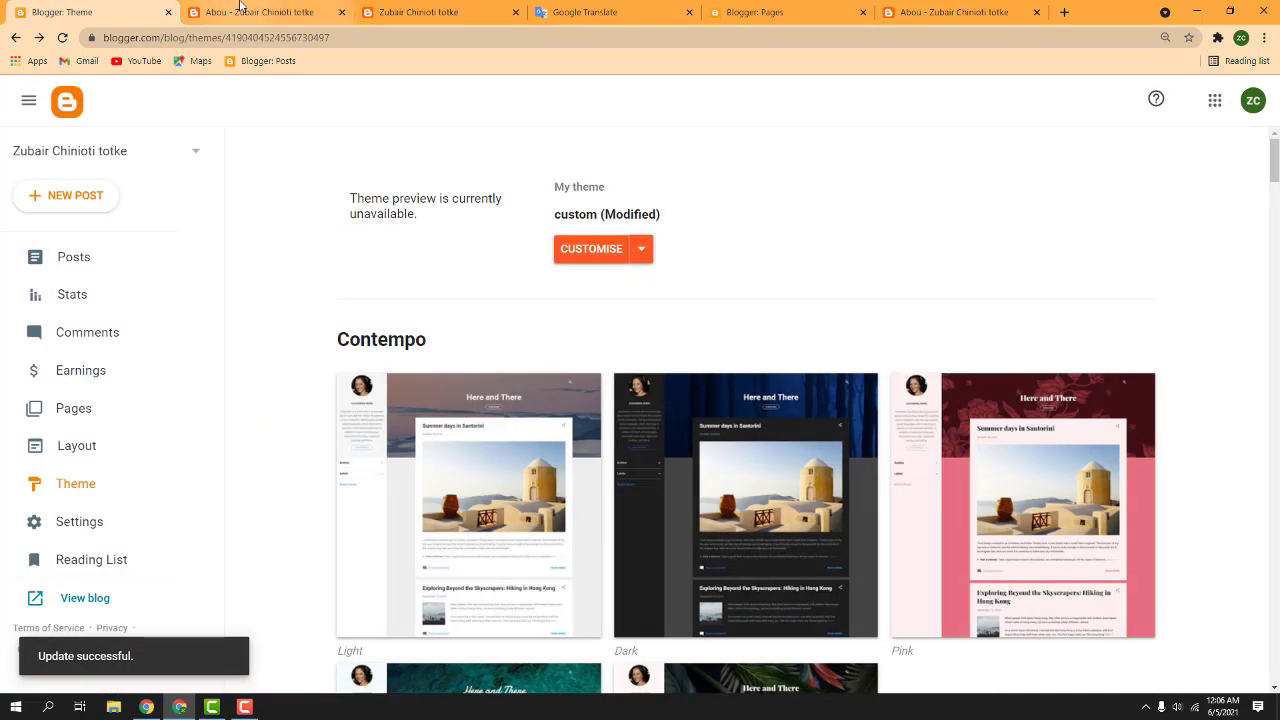
# Switch to the other Chrome window and copy the entire contact form HTML code from the opened text file
pyautogui.click(420, 12)
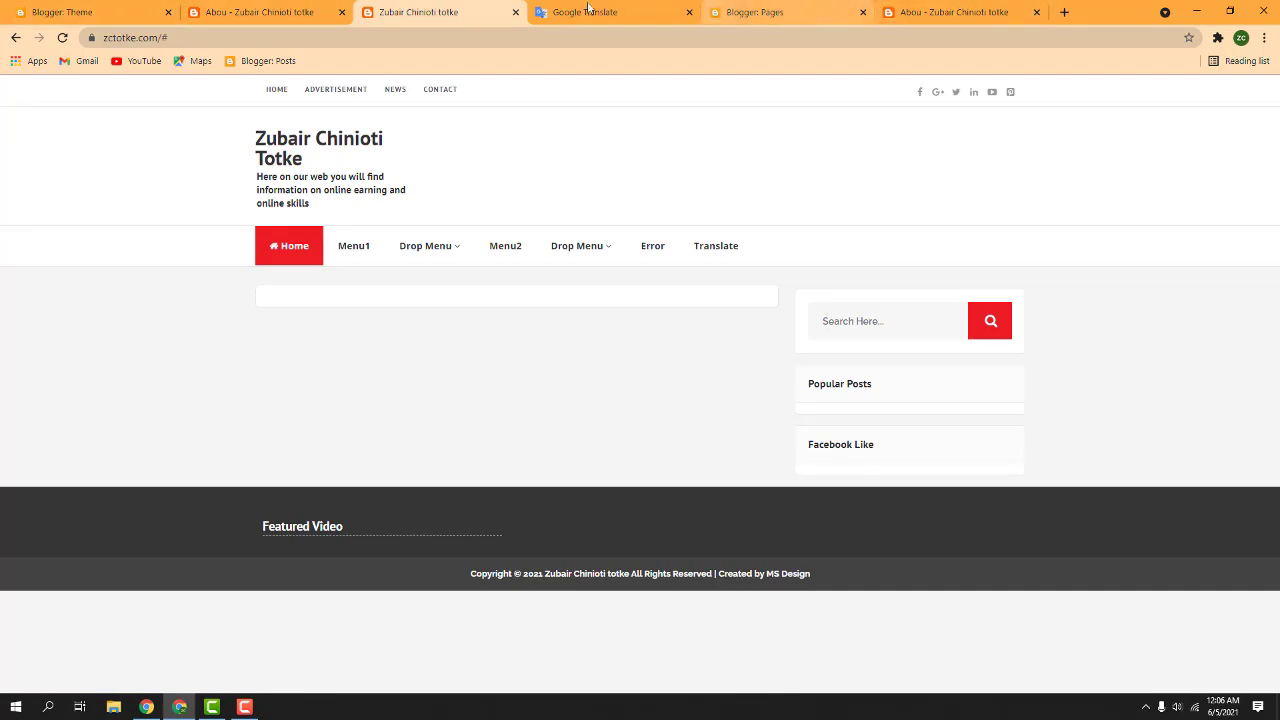
pyautogui.click(150, 710)
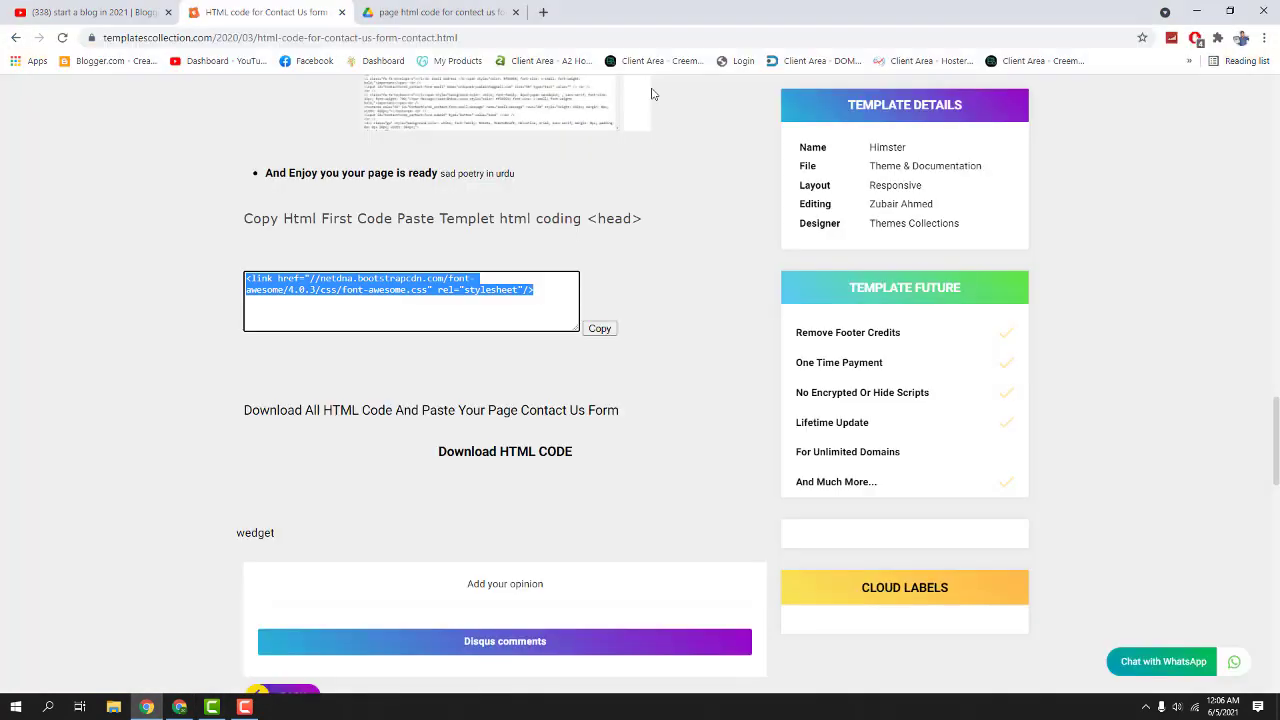
pyautogui.click(440, 12)
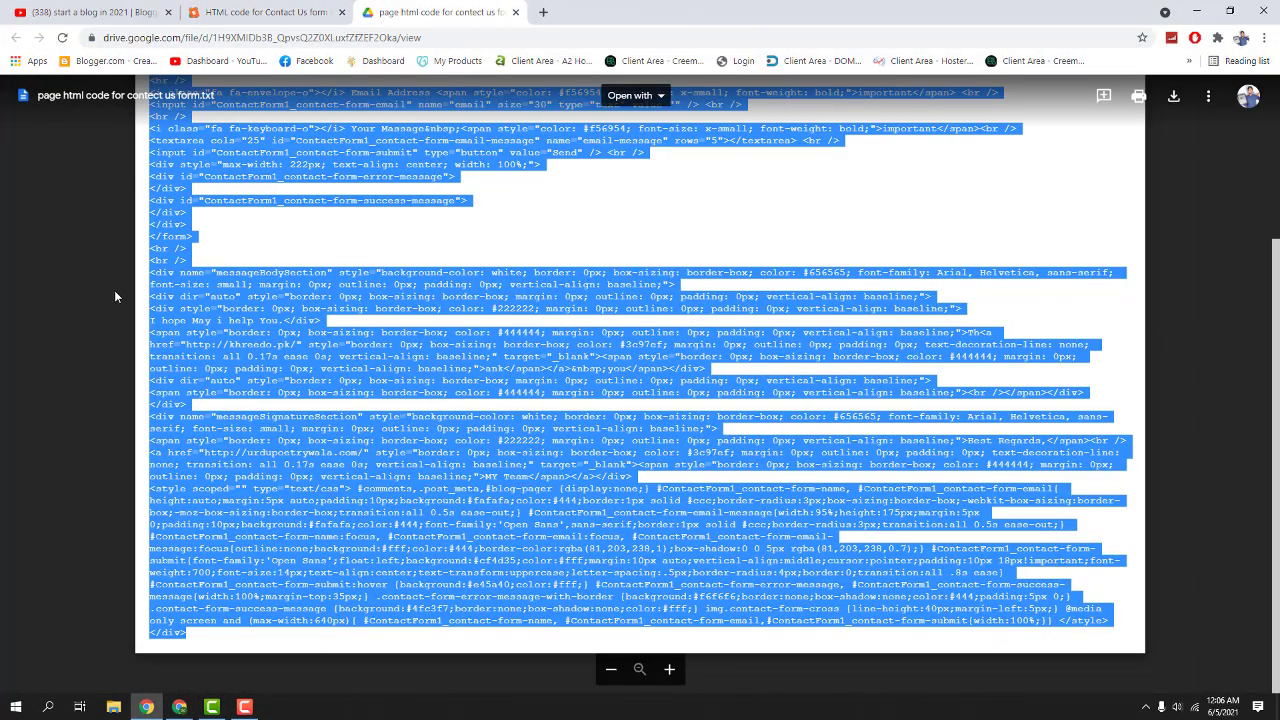
# Return to the blog's dashboard and create a new page from its Pages list
pyautogui.click(179, 707)
pyautogui.click(100, 12)
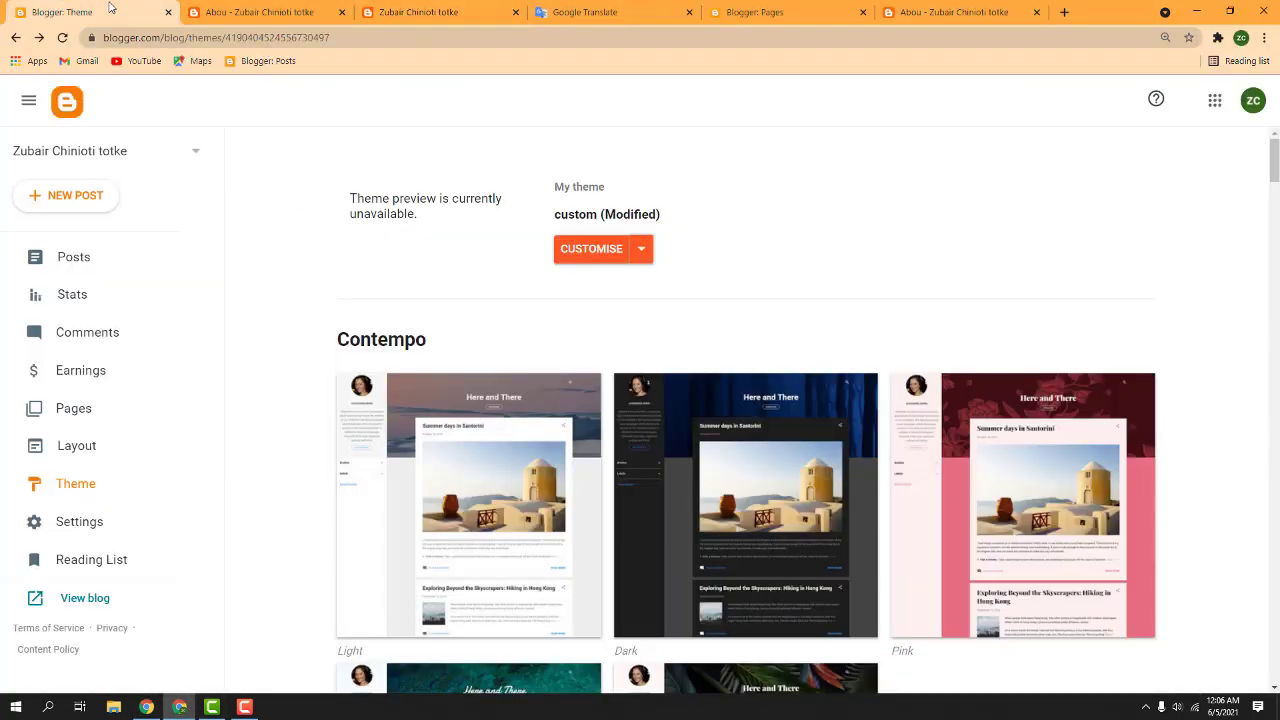
pyautogui.click(77, 410)
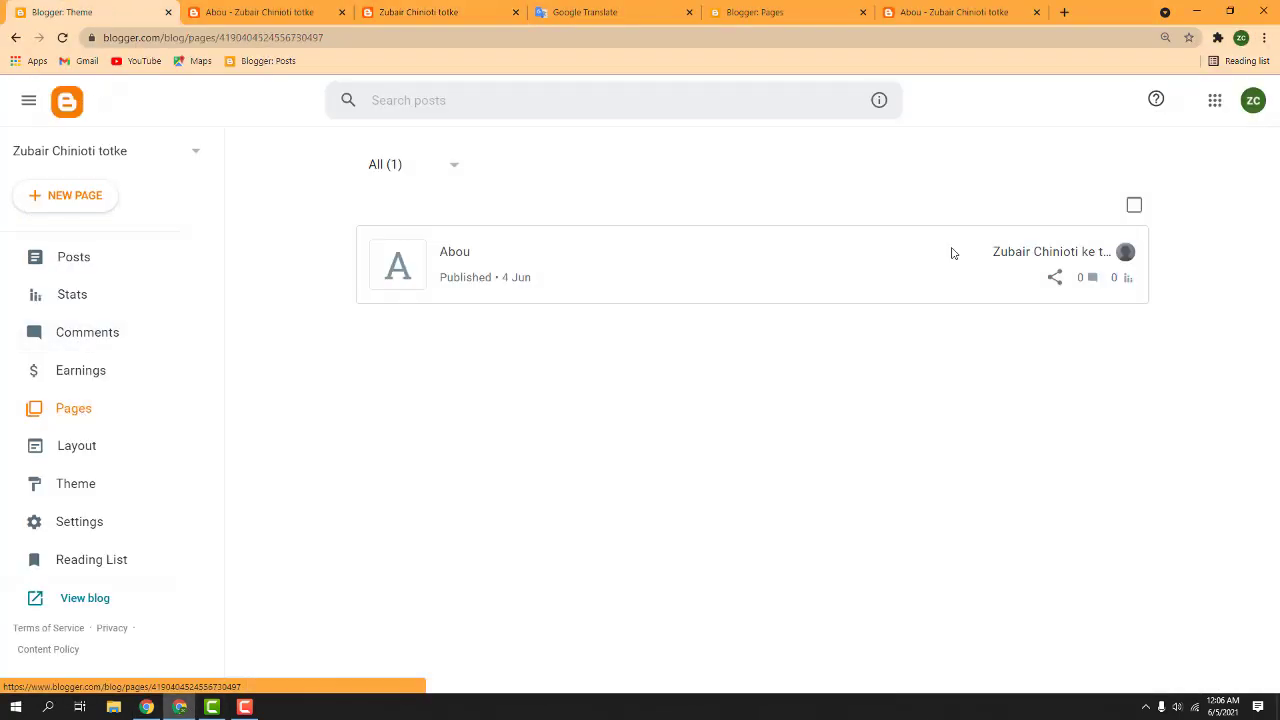
pyautogui.click(62, 196)
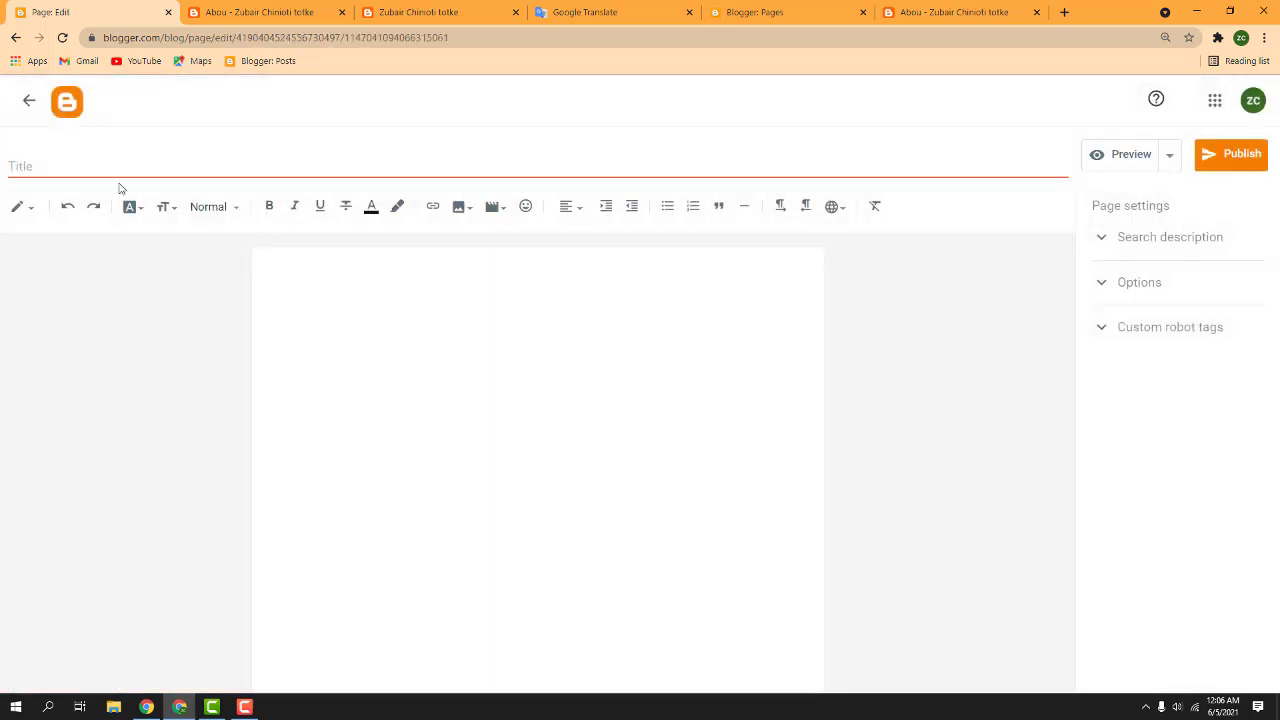
# Switch the new page to HTML view and replace its content with the copied contact form code
pyautogui.click(27, 210)
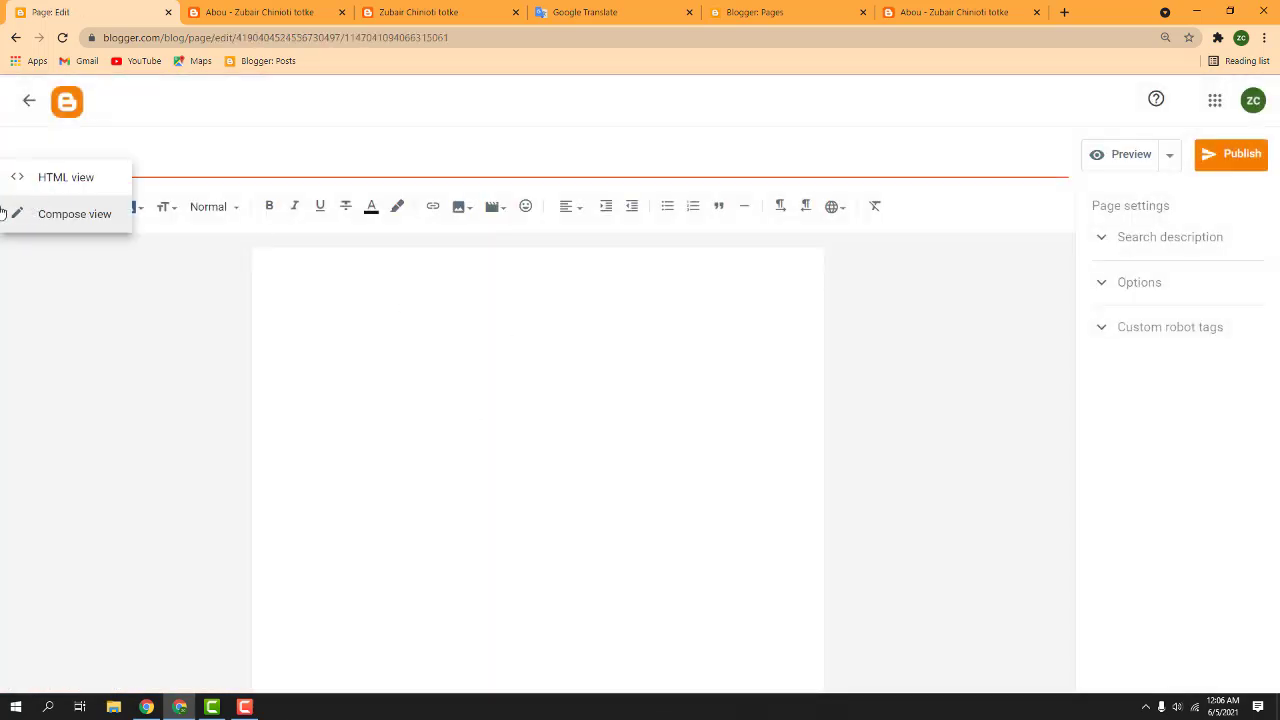
pyautogui.click(66, 180)
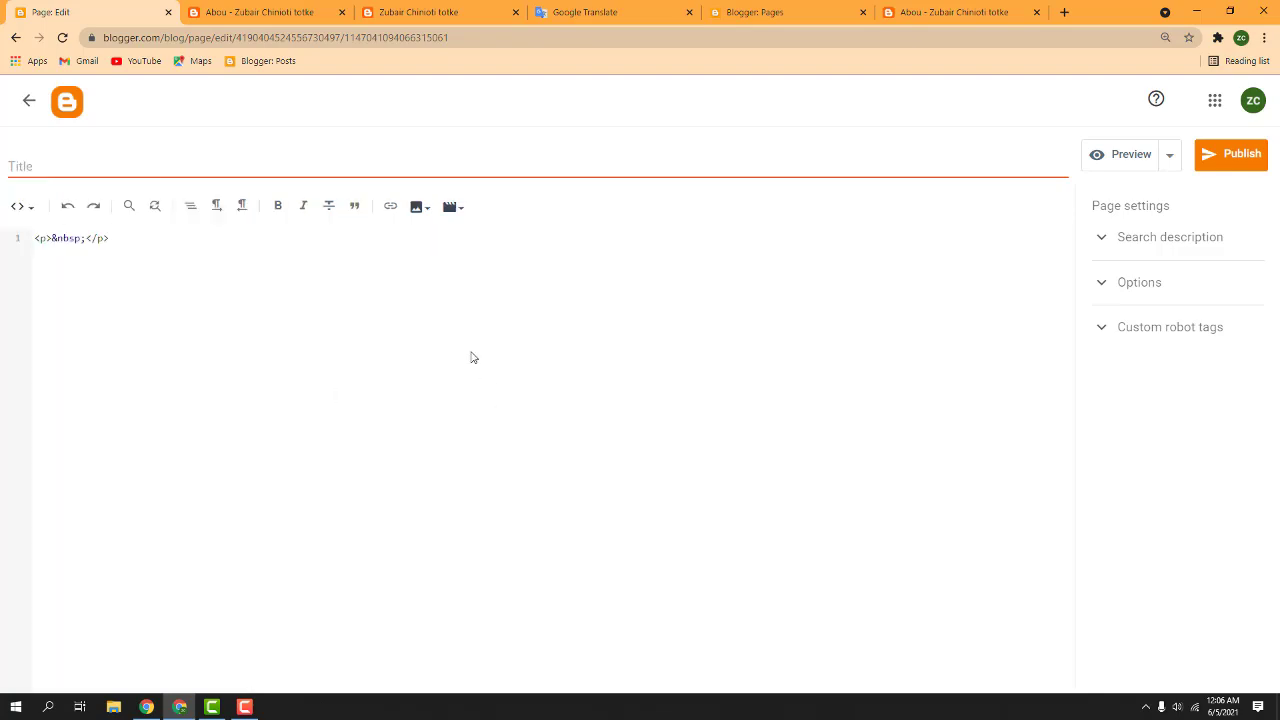
pyautogui.hotkey('ctrl', 'a')
pyautogui.hotkey('ctrl', 'v')
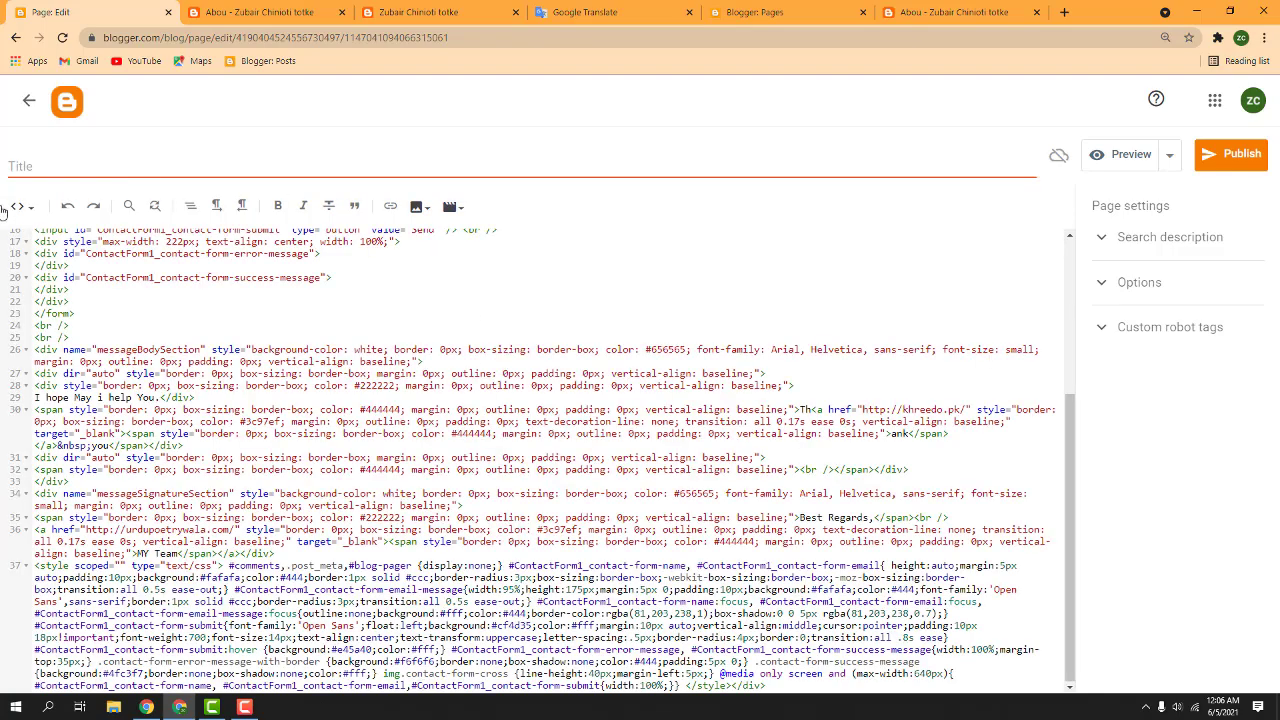
# Switch the page back to Compose view and title it "Contect Us"
pyautogui.click(17, 207)
pyautogui.click(25, 258)
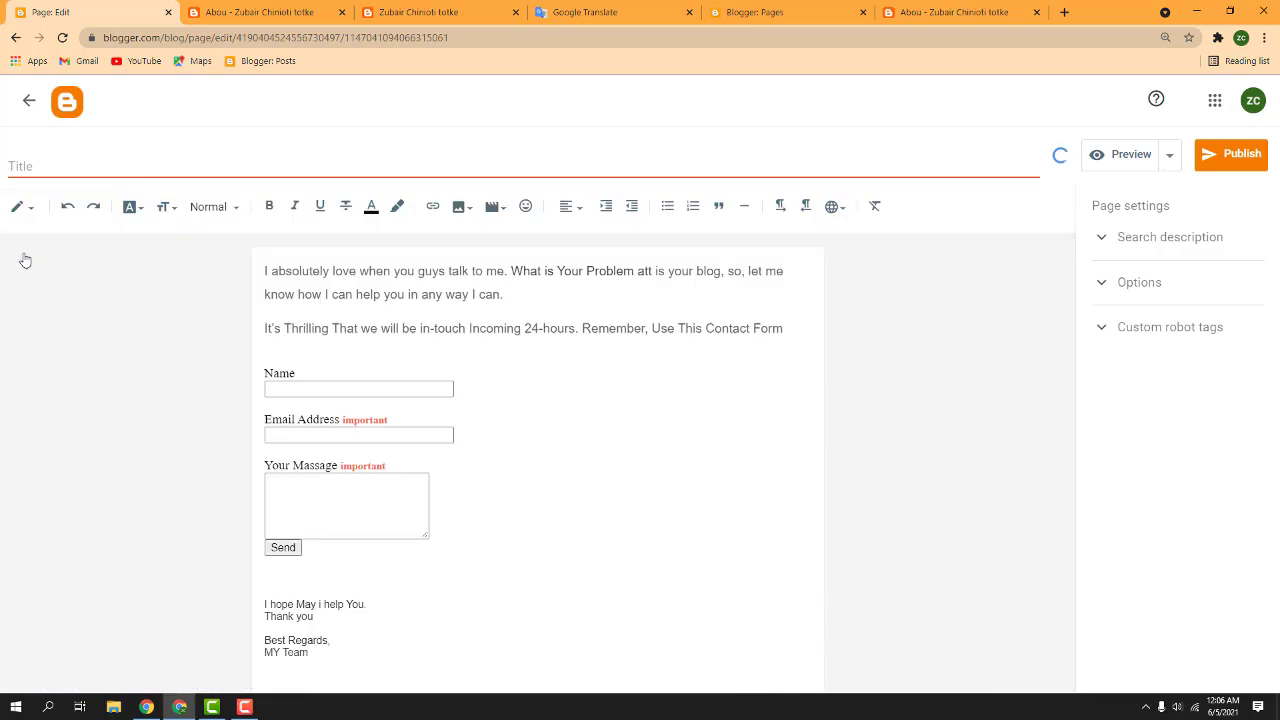
pyautogui.click(66, 160)
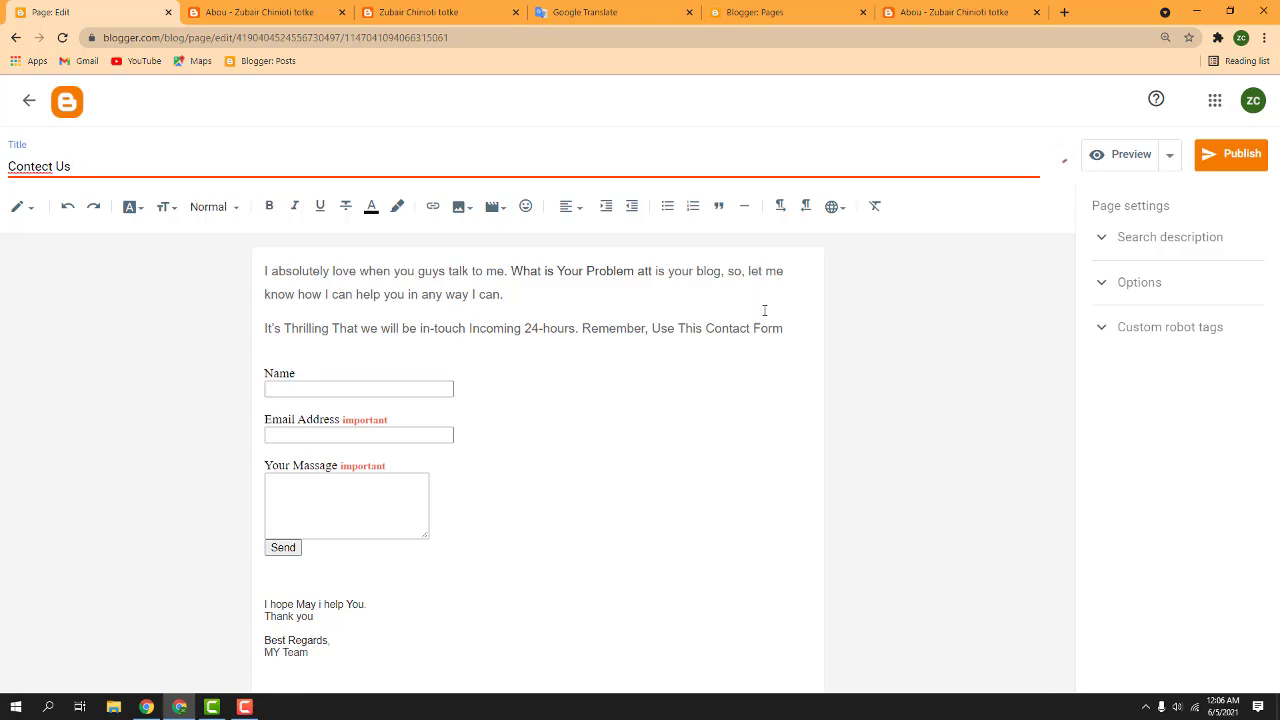
# Publish the "Contect Us" page and view it on the live blog to check the contact form
pyautogui.click(1225, 153)
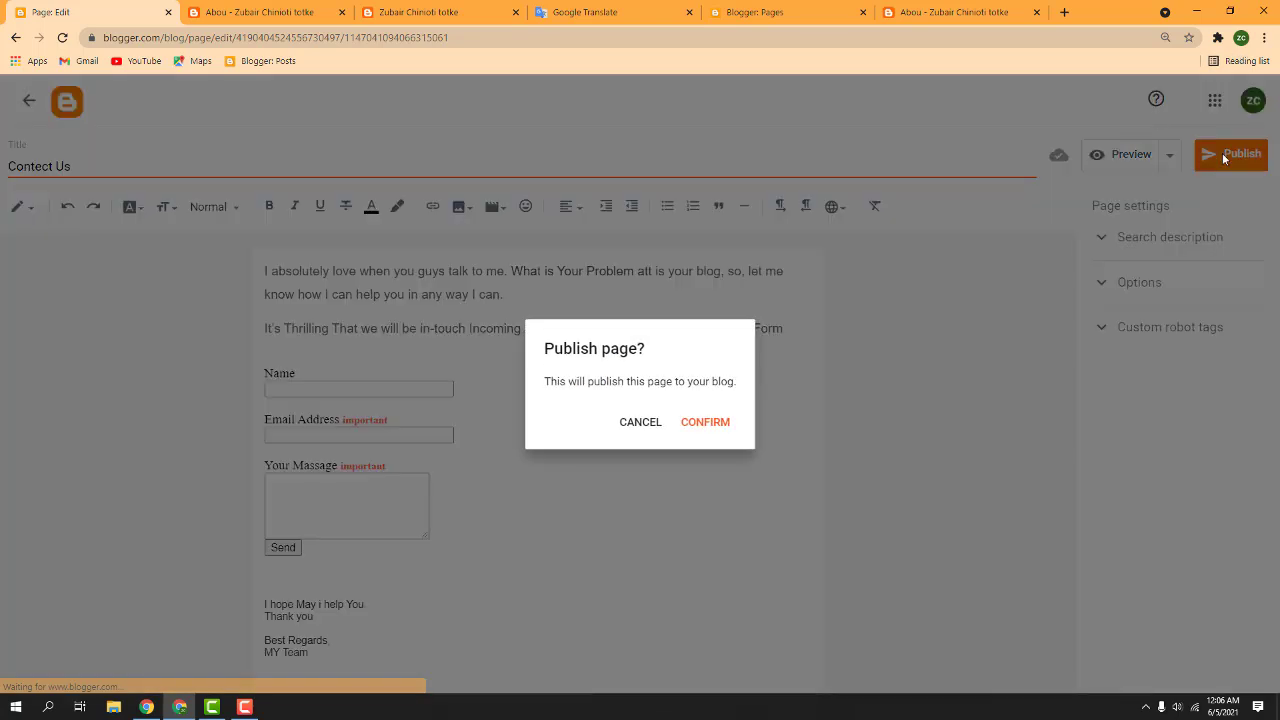
pyautogui.click(706, 422)
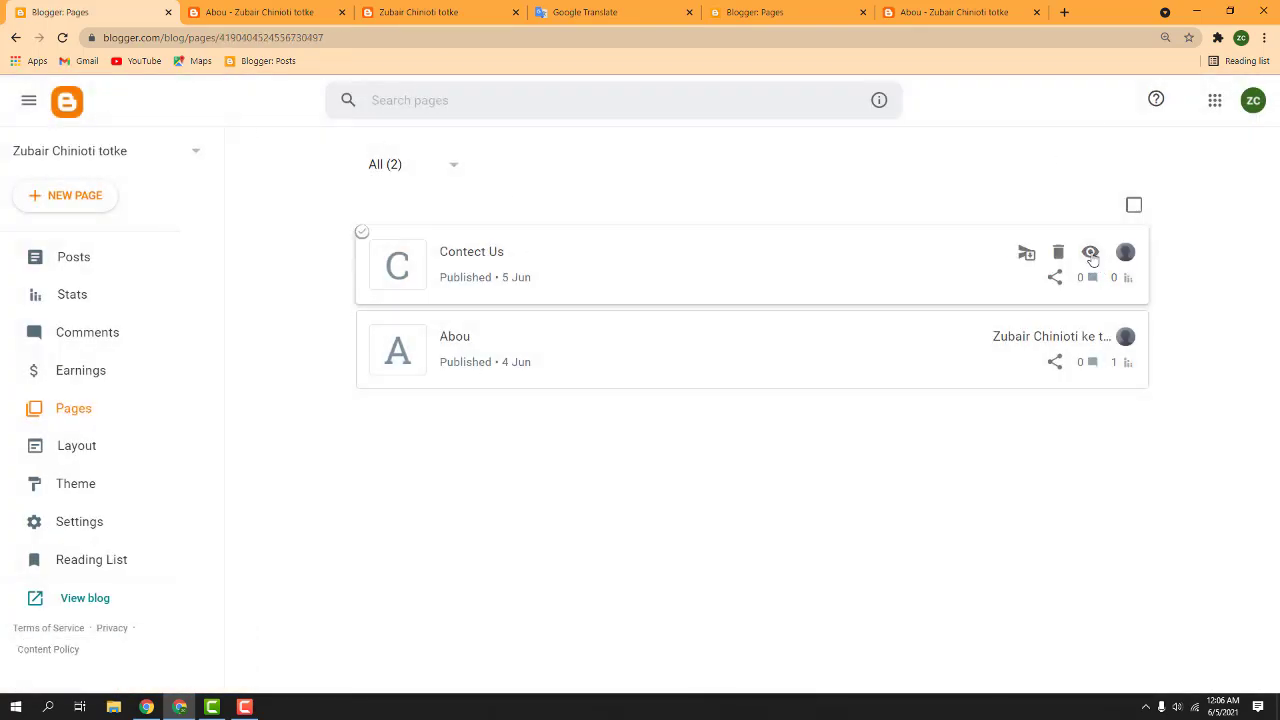
pyautogui.click(1092, 248)
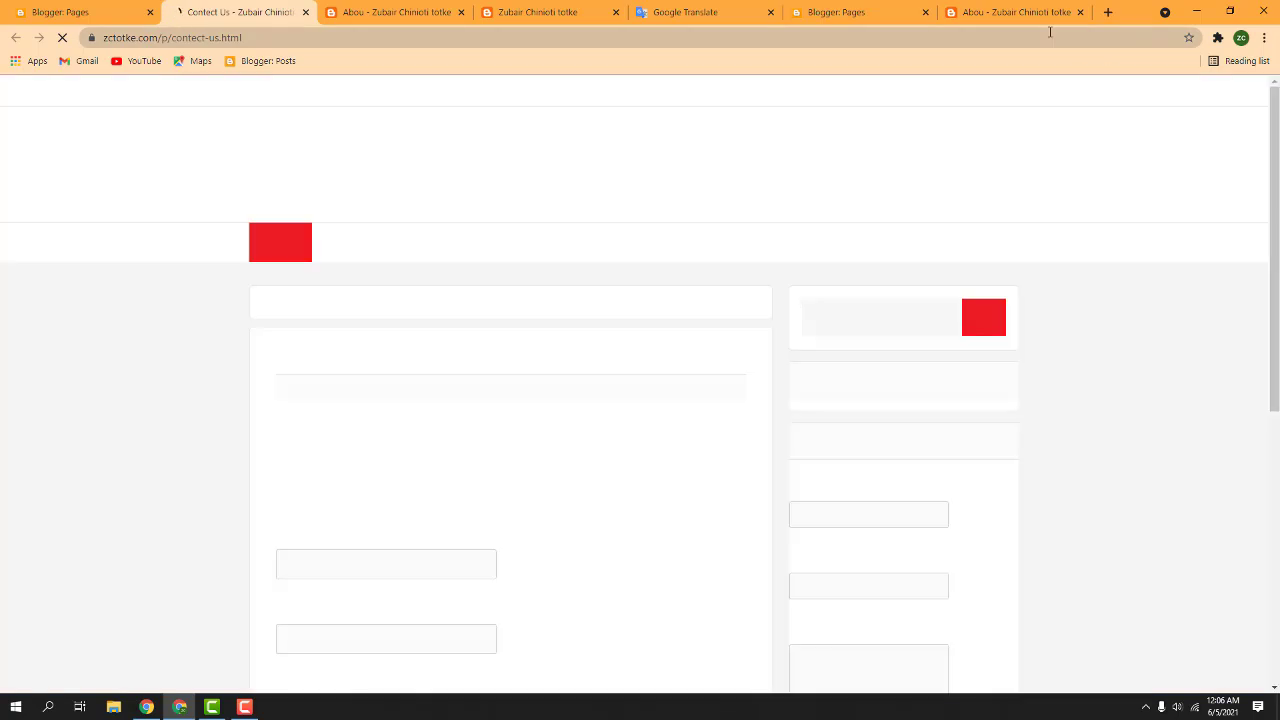
pyautogui.scroll(-2, 390, 358)
pyautogui.scroll(-3, 390, 358)
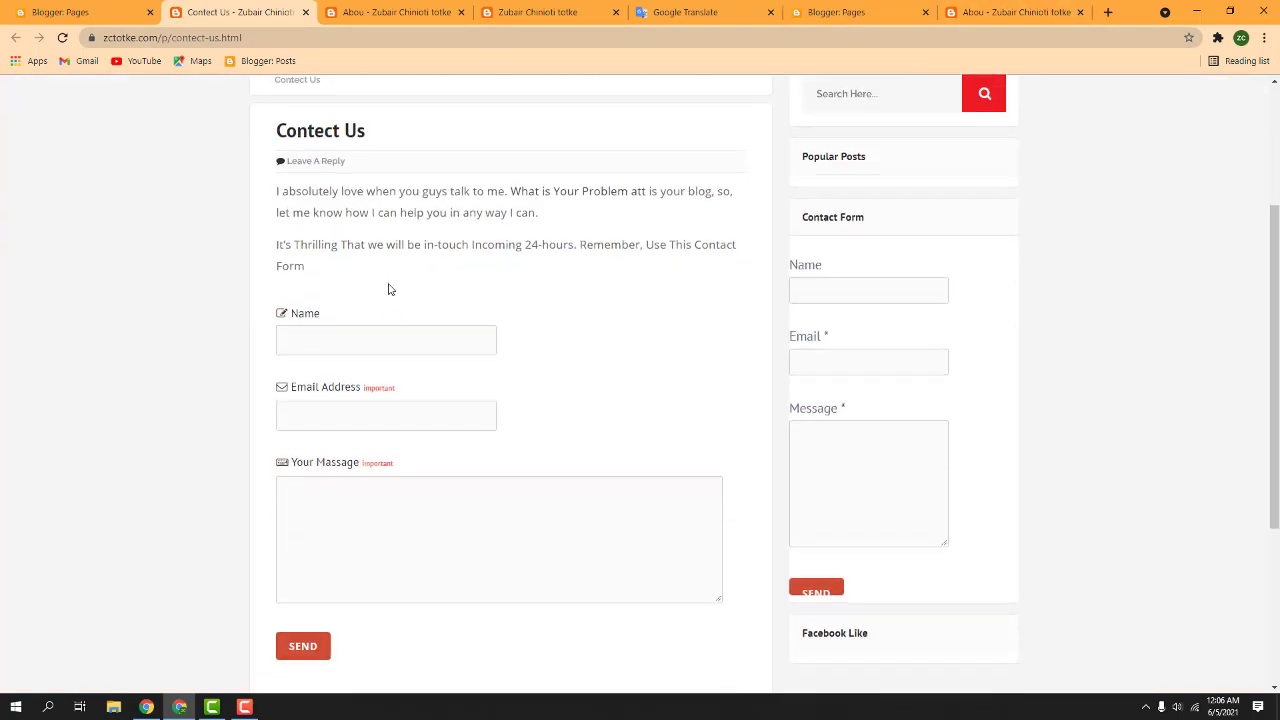
pyautogui.scroll(5, 403, 316)
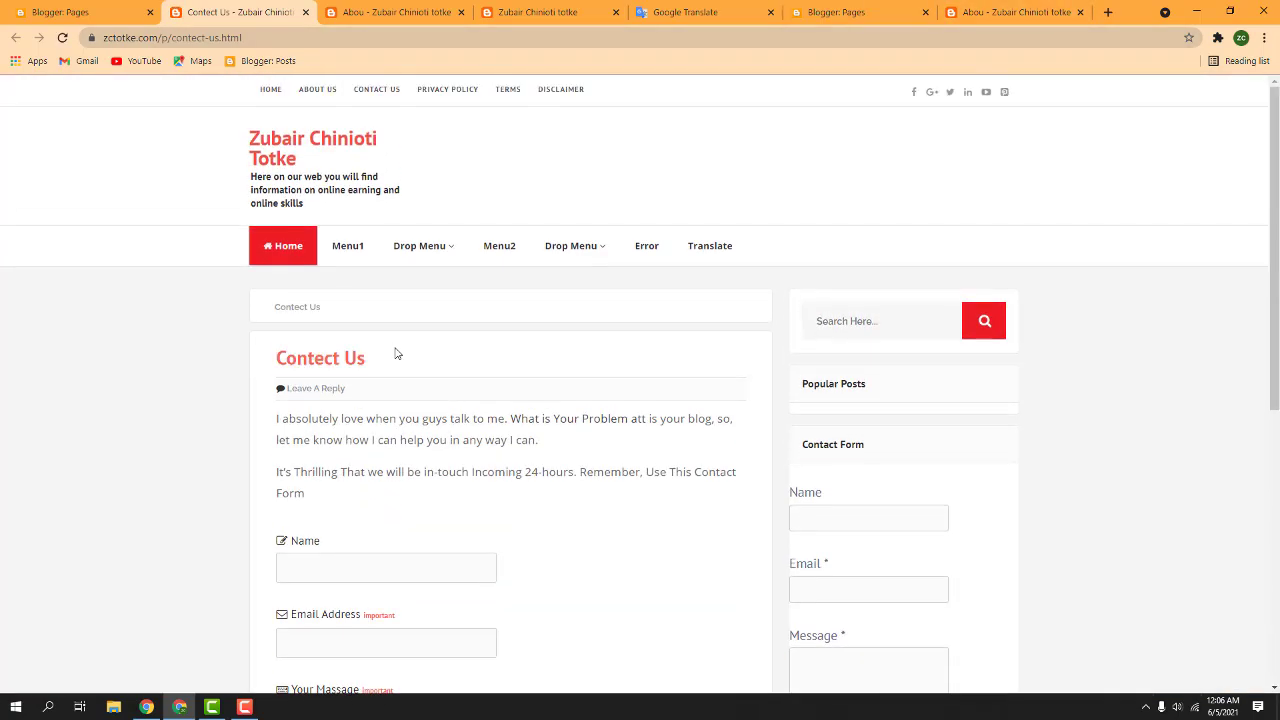
# Copy the live "Contect Us" page's URL and open the blog theme's HTML code for editing
pyautogui.click(274, 37)
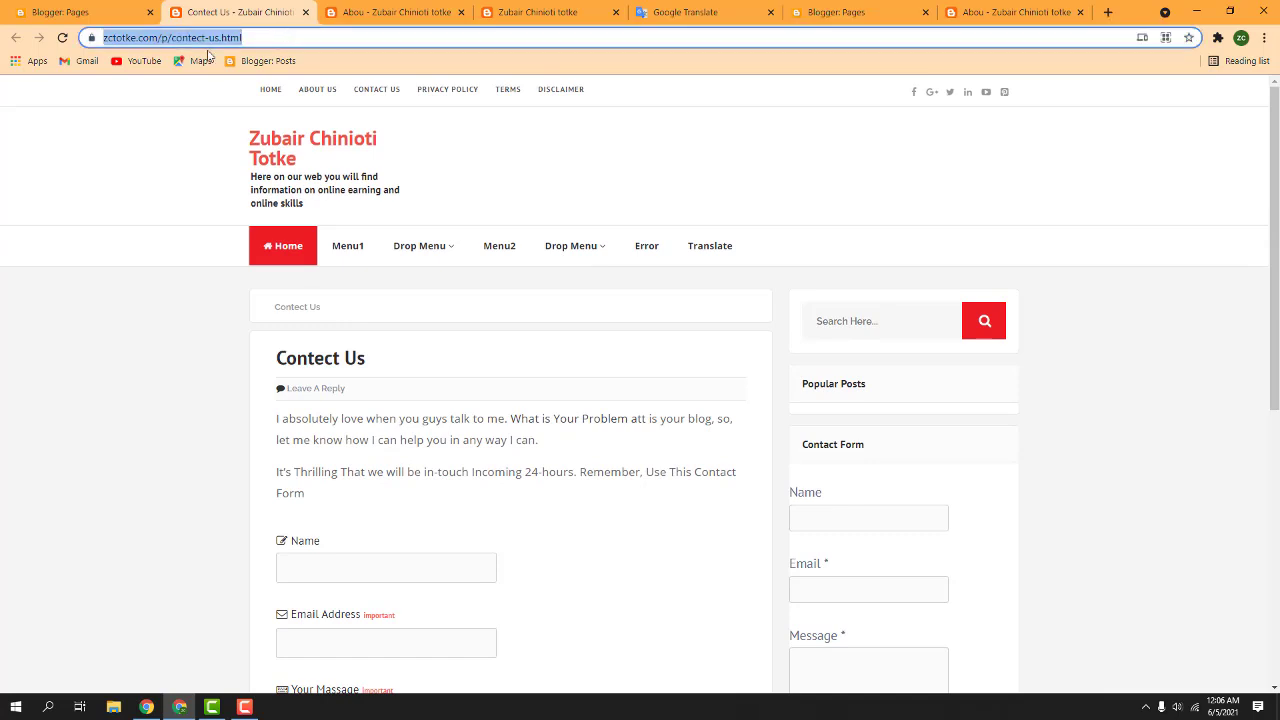
pyautogui.click(111, 12)
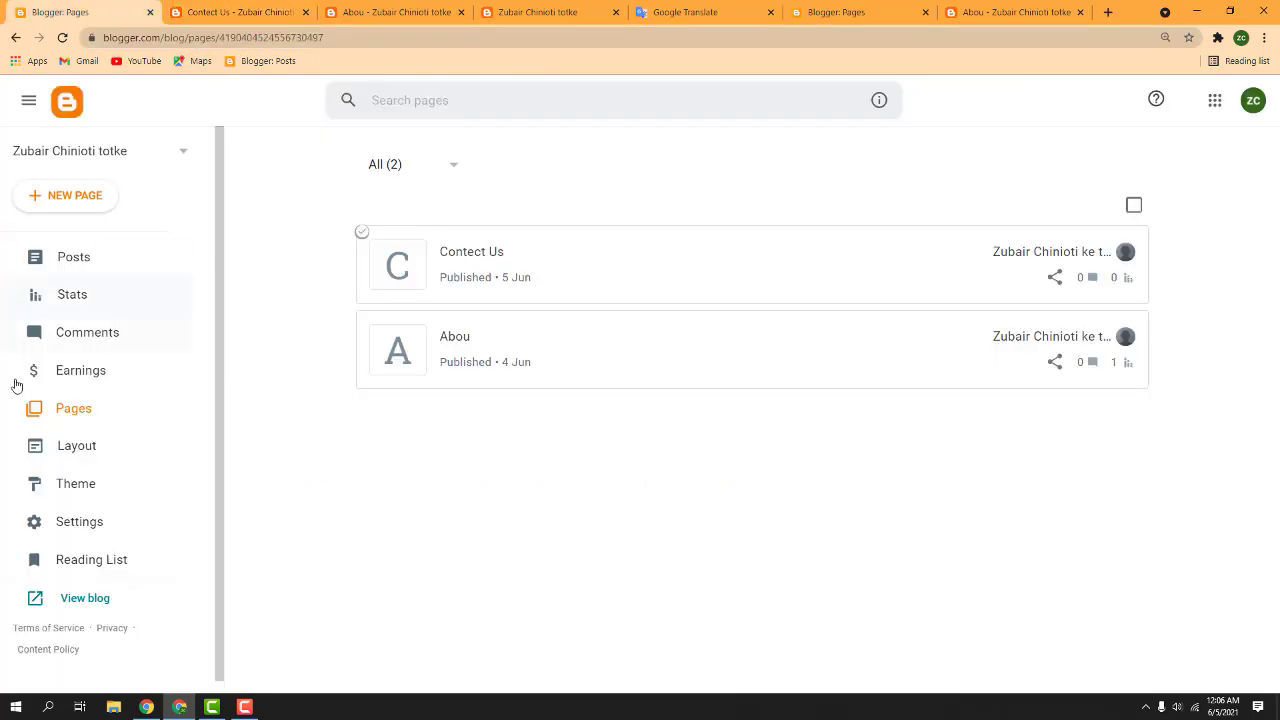
pyautogui.click(84, 450)
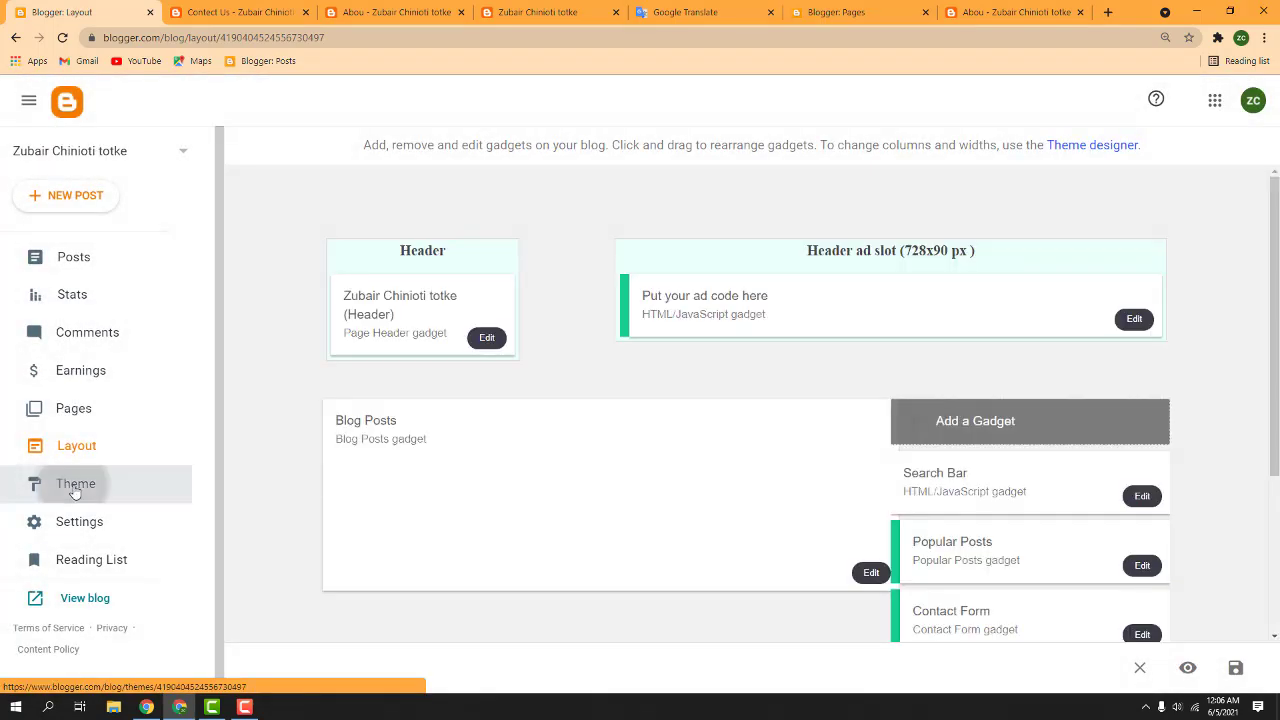
pyautogui.click(75, 484)
pyautogui.click(645, 252)
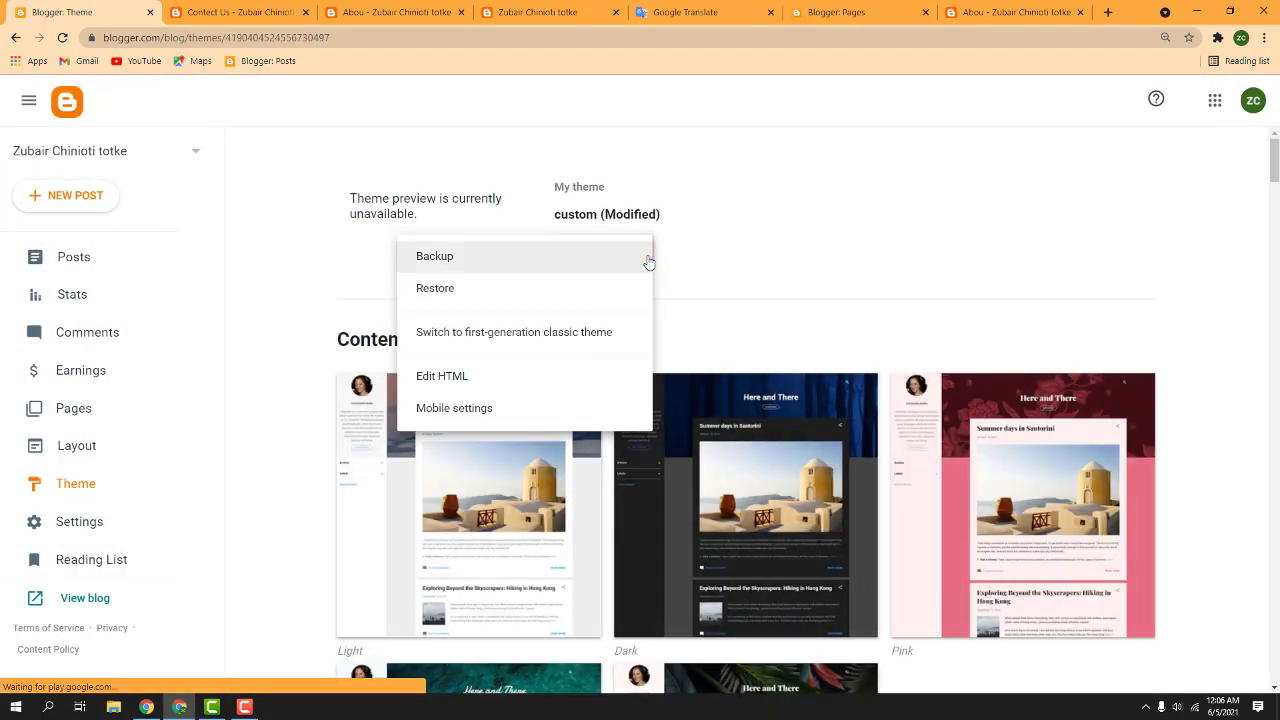
pyautogui.click(483, 389)
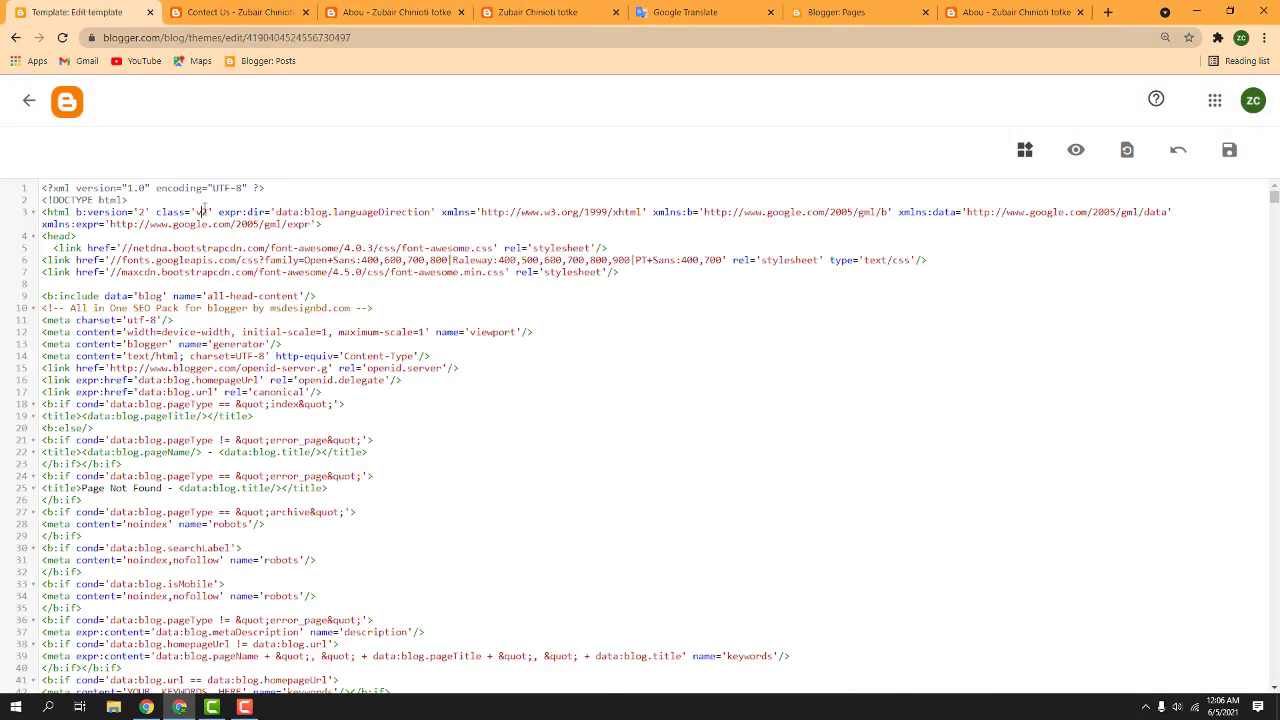
pyautogui.hotkey('ctrl', 'f')
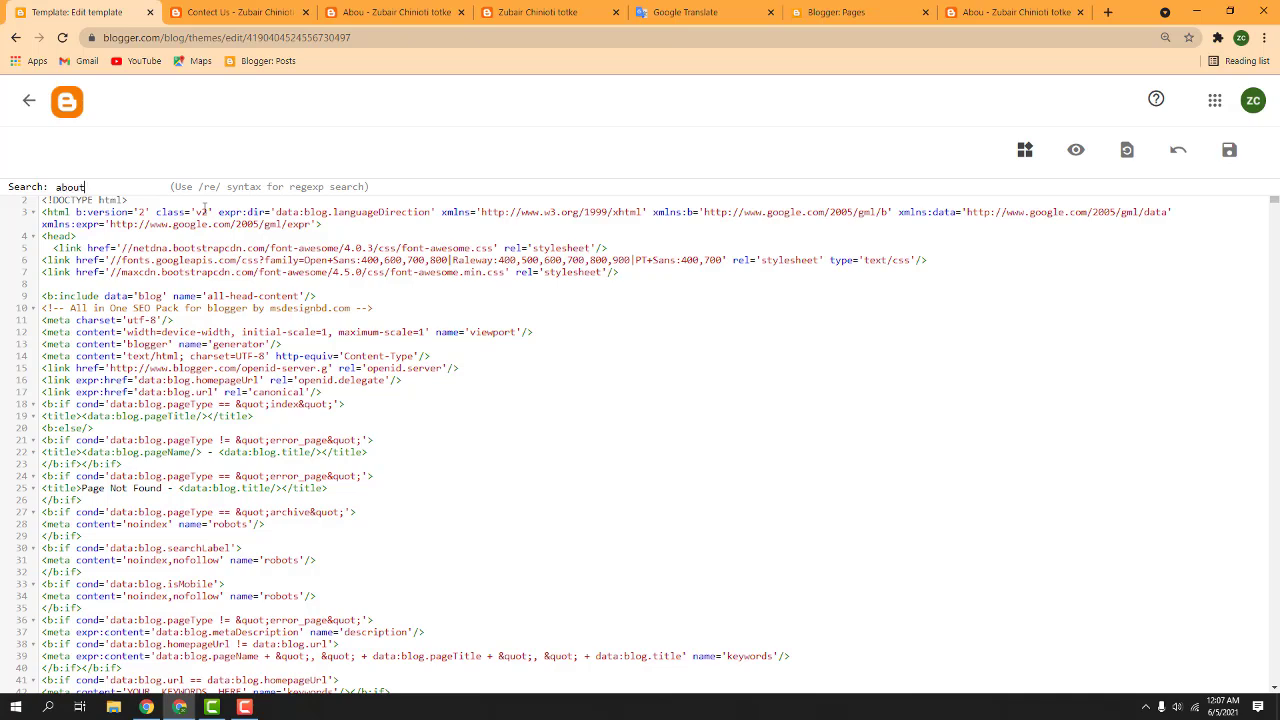
pyautogui.write('about us')
pyautogui.press('Return')
pyautogui.scroll(-3, 380, 277)
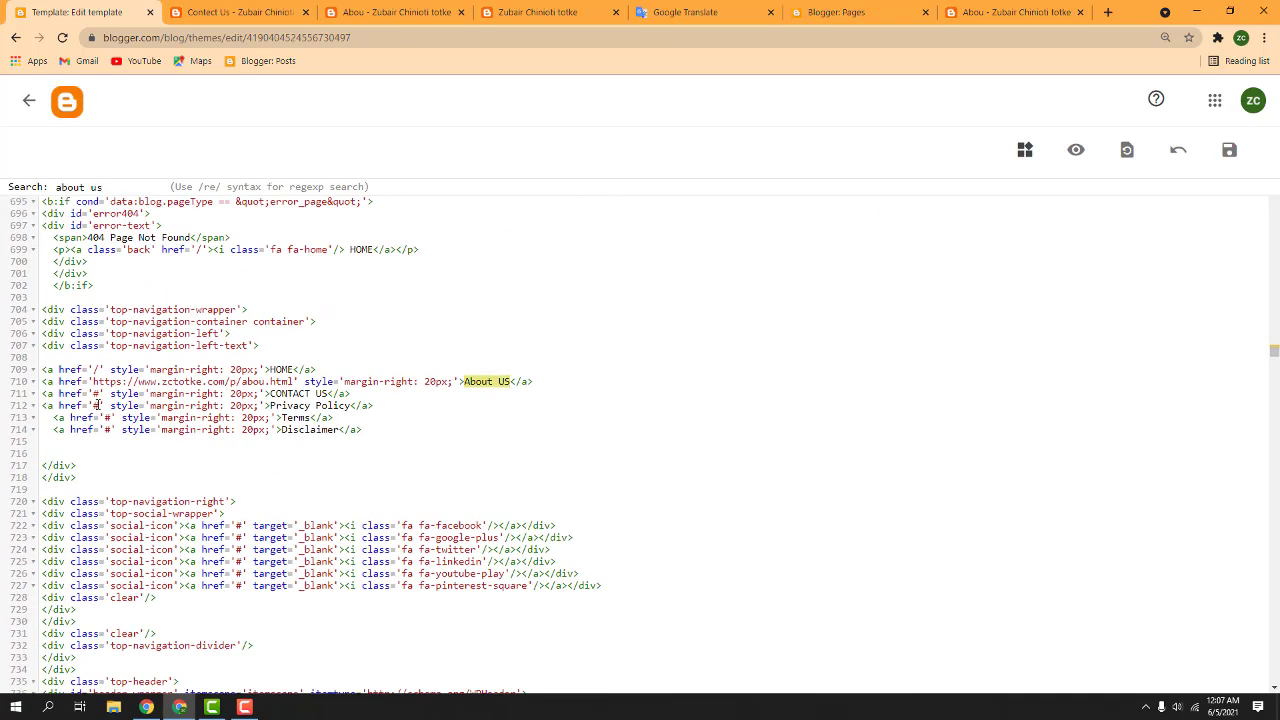
pyautogui.click(96, 394)
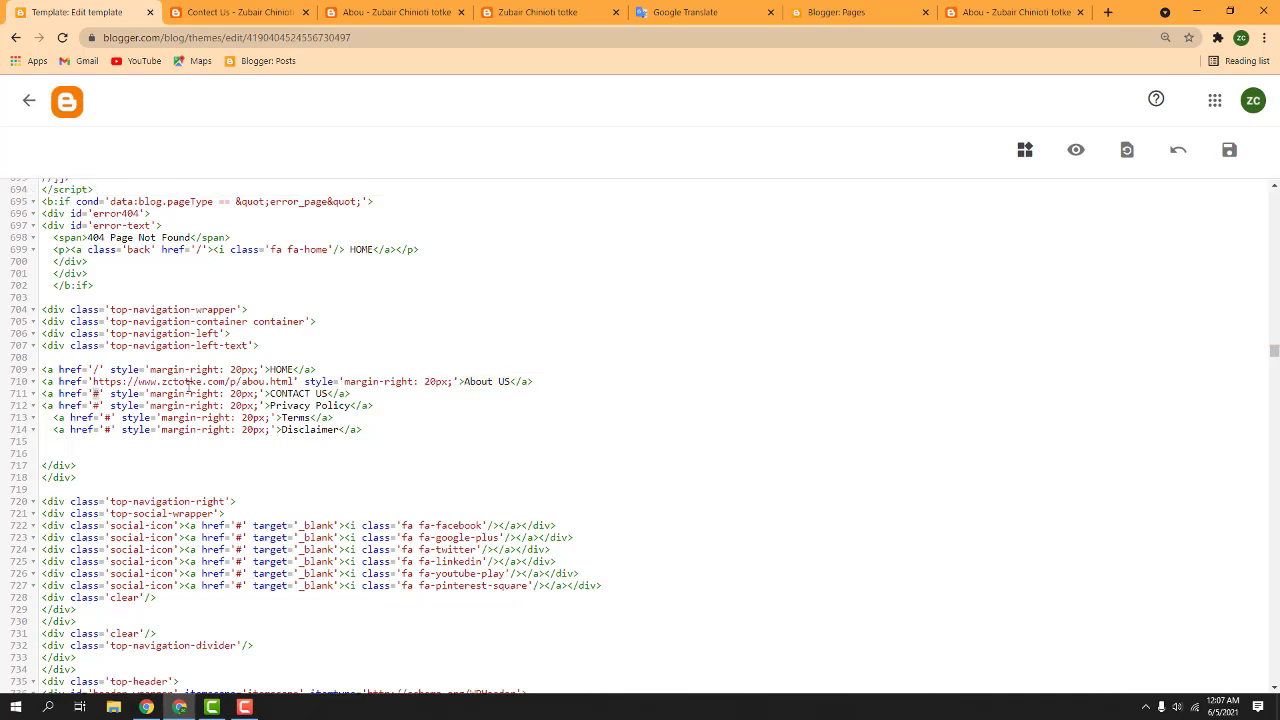
pyautogui.press('BackSpace')
pyautogui.write('https://www.zctotke.com/p/contact-us.html')
pyautogui.click(1228, 155)
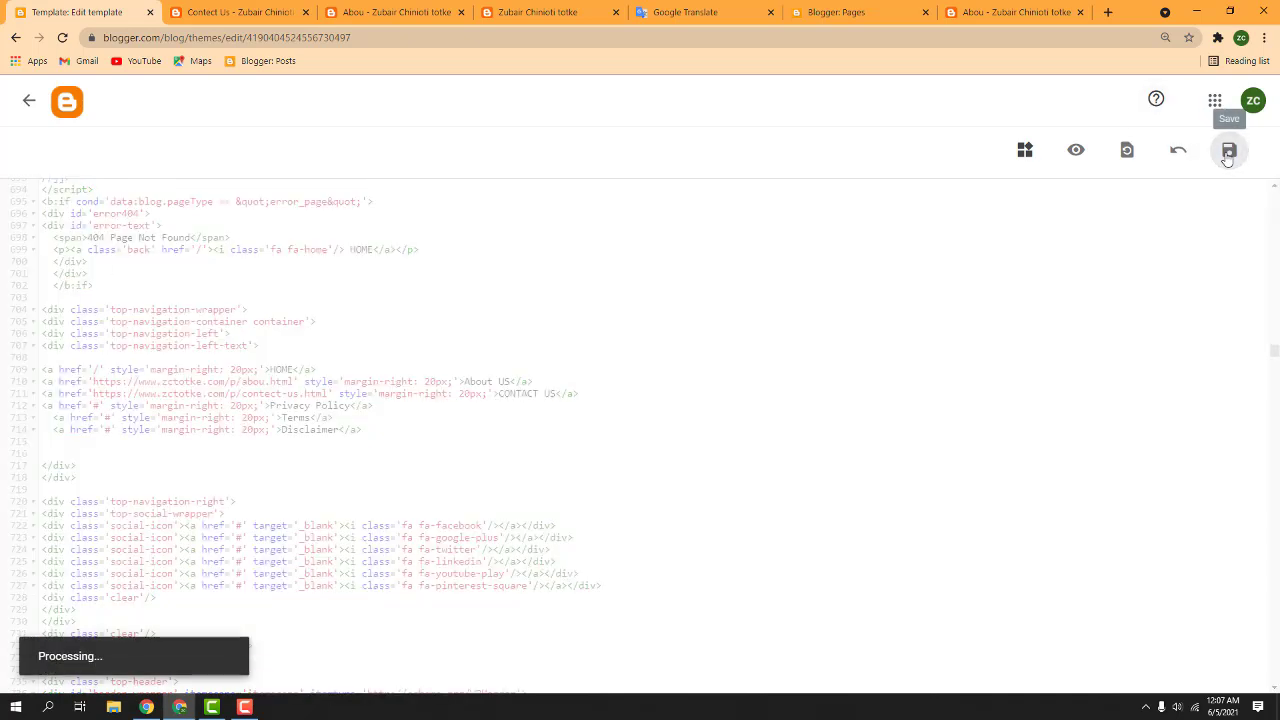
# Reload the blog's home page and test the top navigation's Contact Us link, looking over the page it opens
pyautogui.click(220, 6)
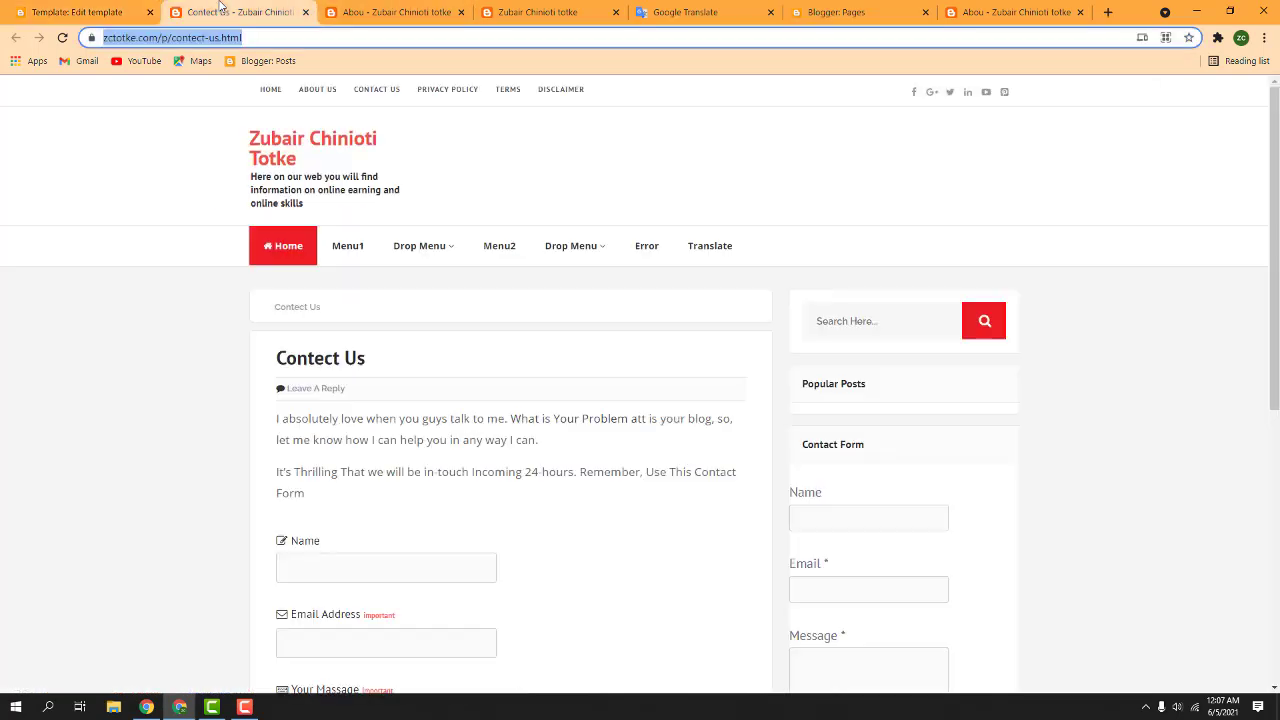
pyautogui.click(328, 132)
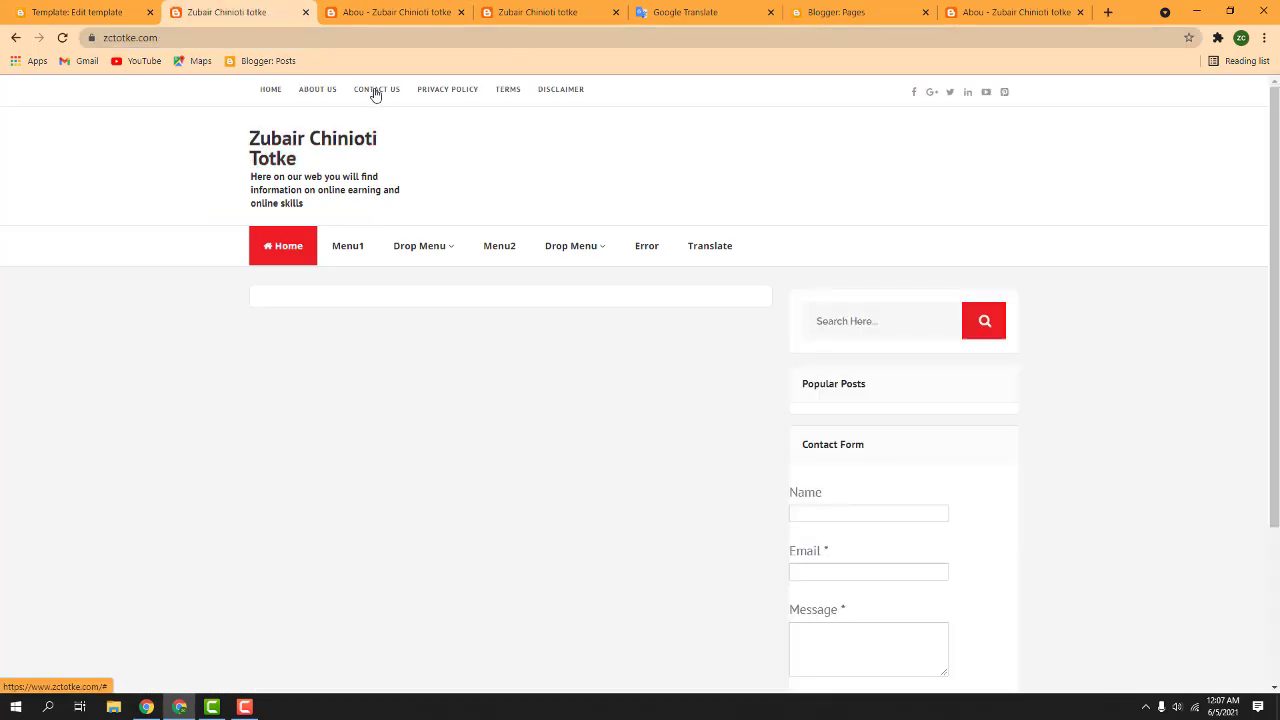
pyautogui.click(62, 37)
pyautogui.click(361, 92)
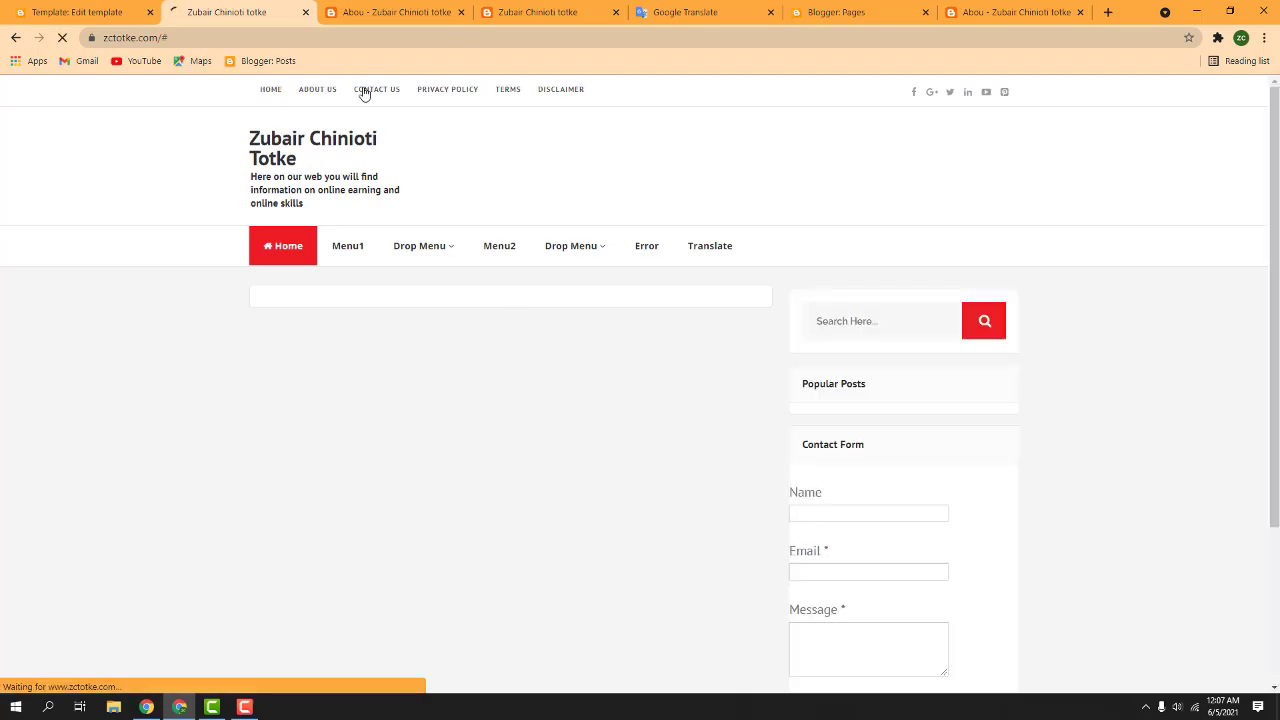
pyautogui.scroll(-5, 590, 305)
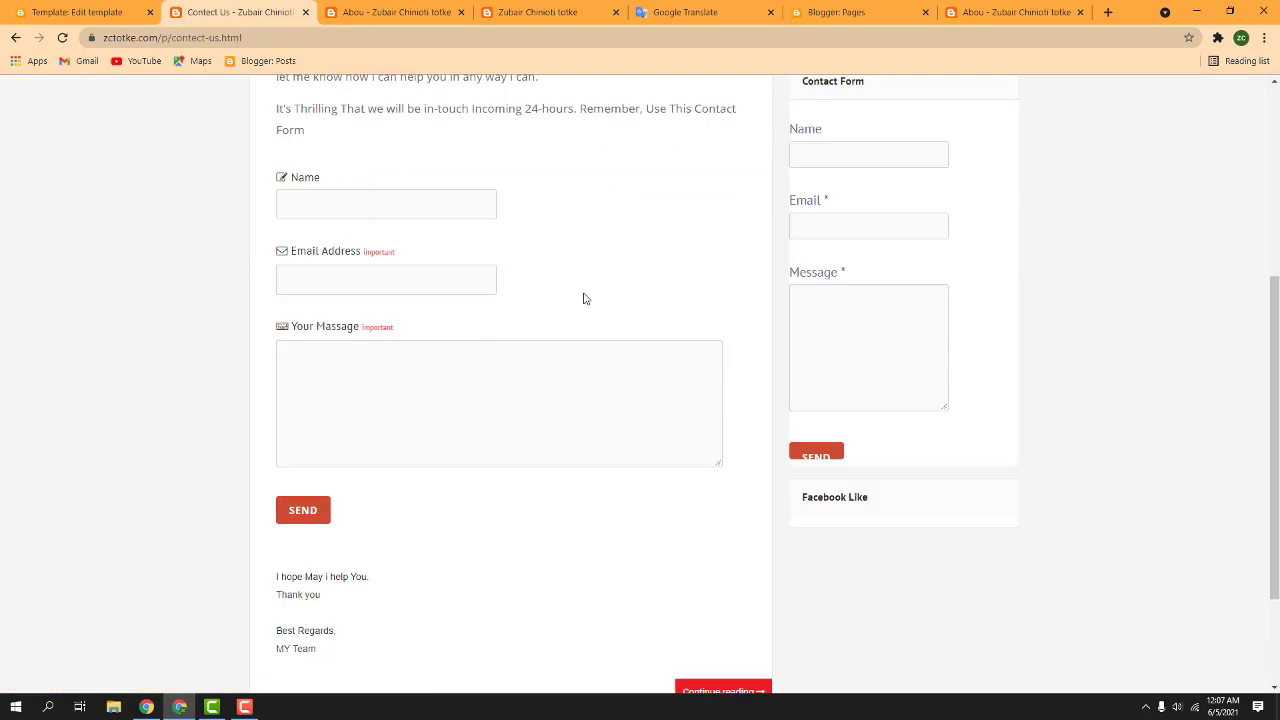
pyautogui.scroll(5, 720, 380)
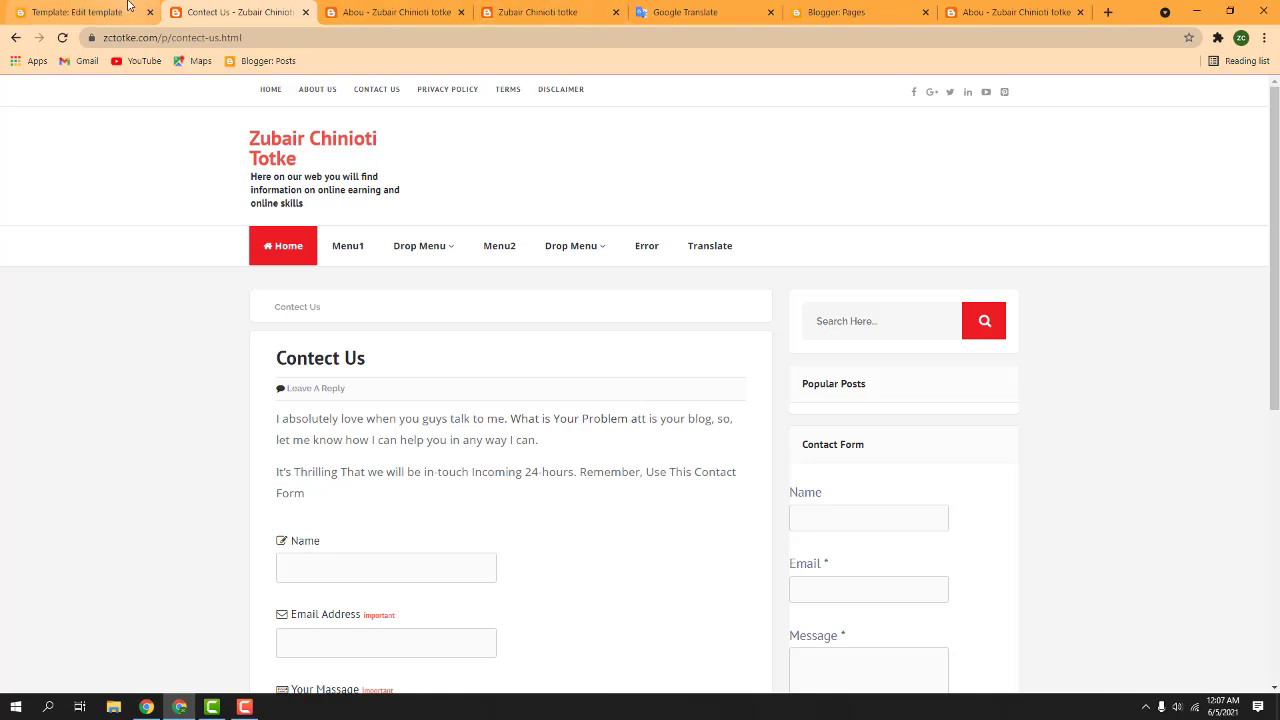
# Leave the theme code editor and create another new page from the blog's Pages list
pyautogui.click(77, 10)
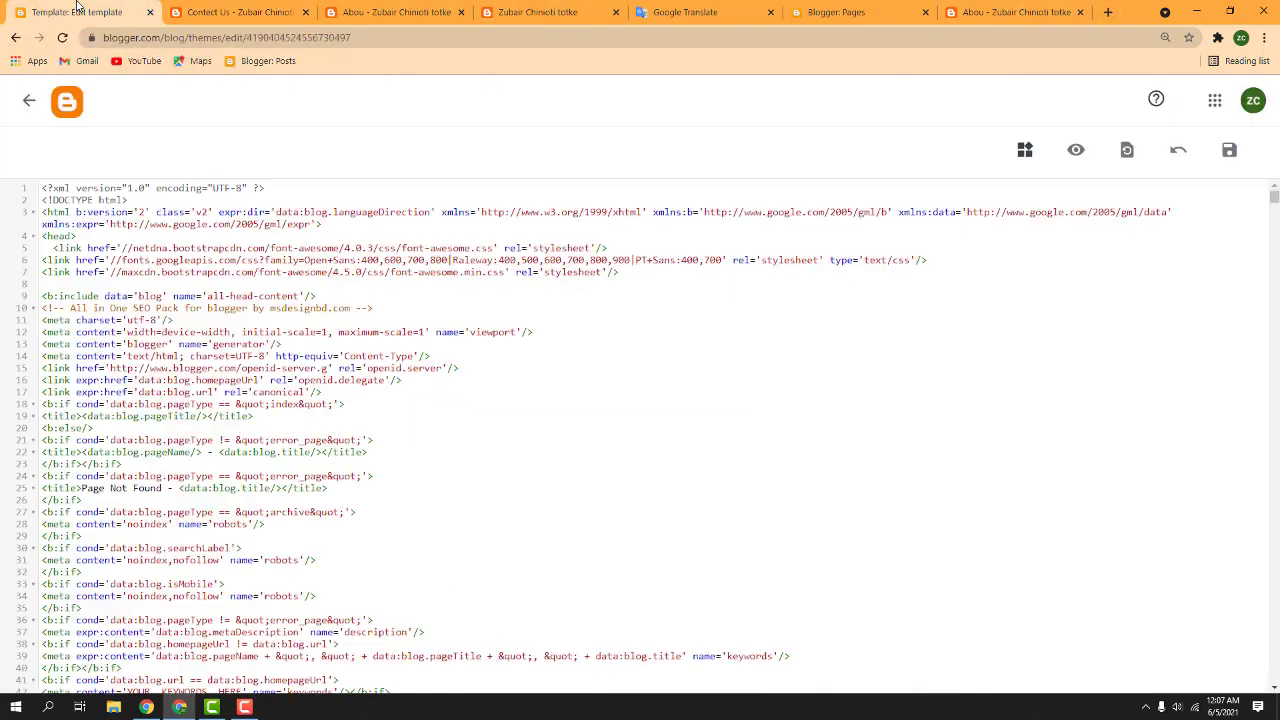
pyautogui.click(29, 100)
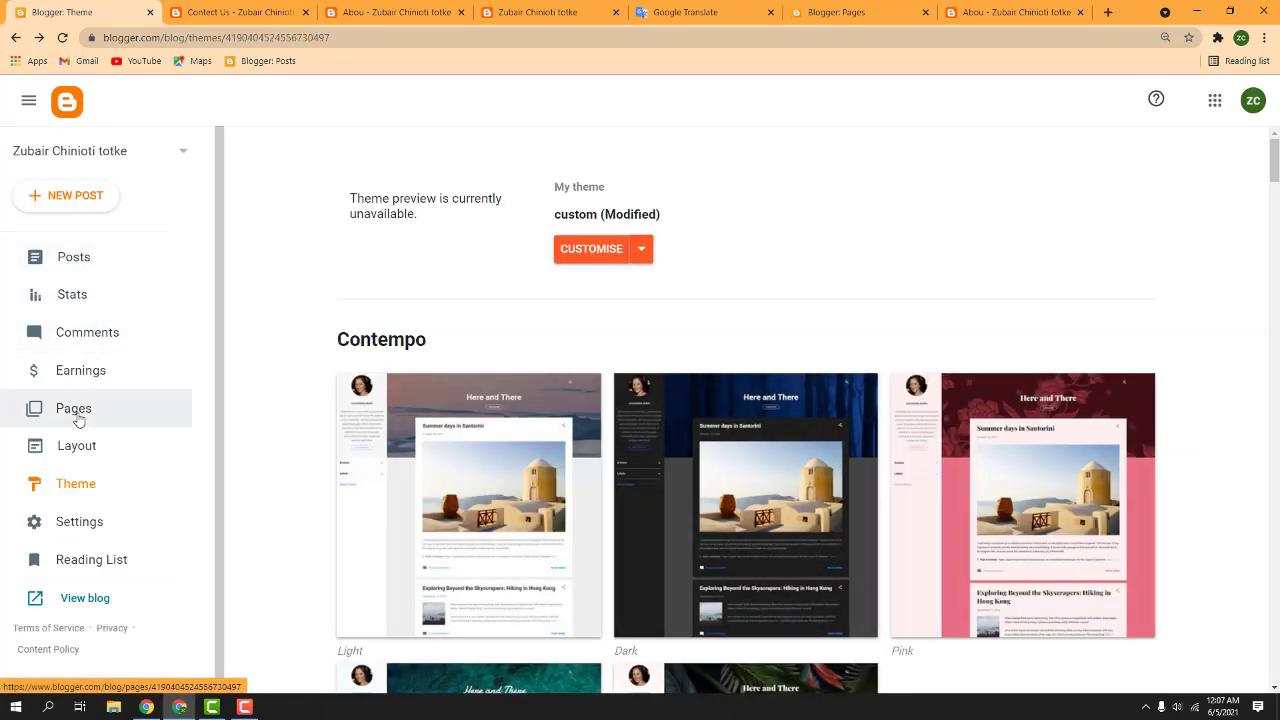
pyautogui.click(40, 410)
pyautogui.click(55, 195)
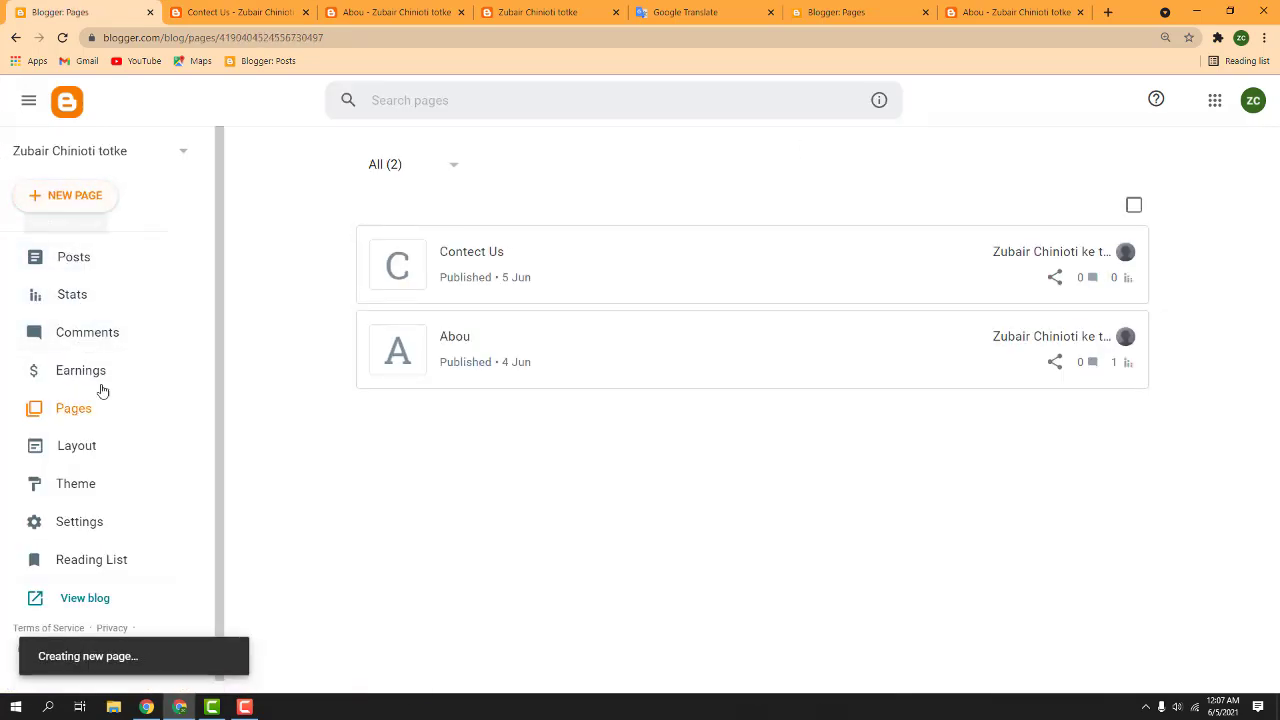
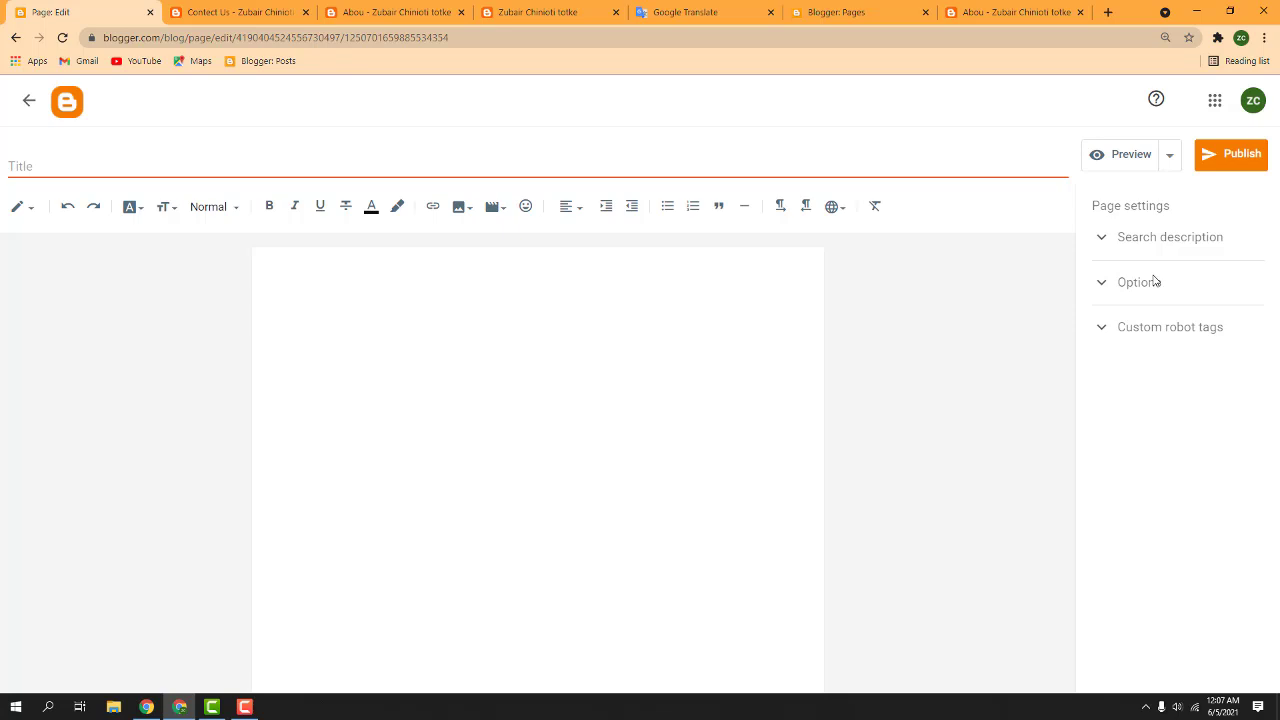
# Open a new browser tab and run a Google search for "google"
pyautogui.click(1108, 12)
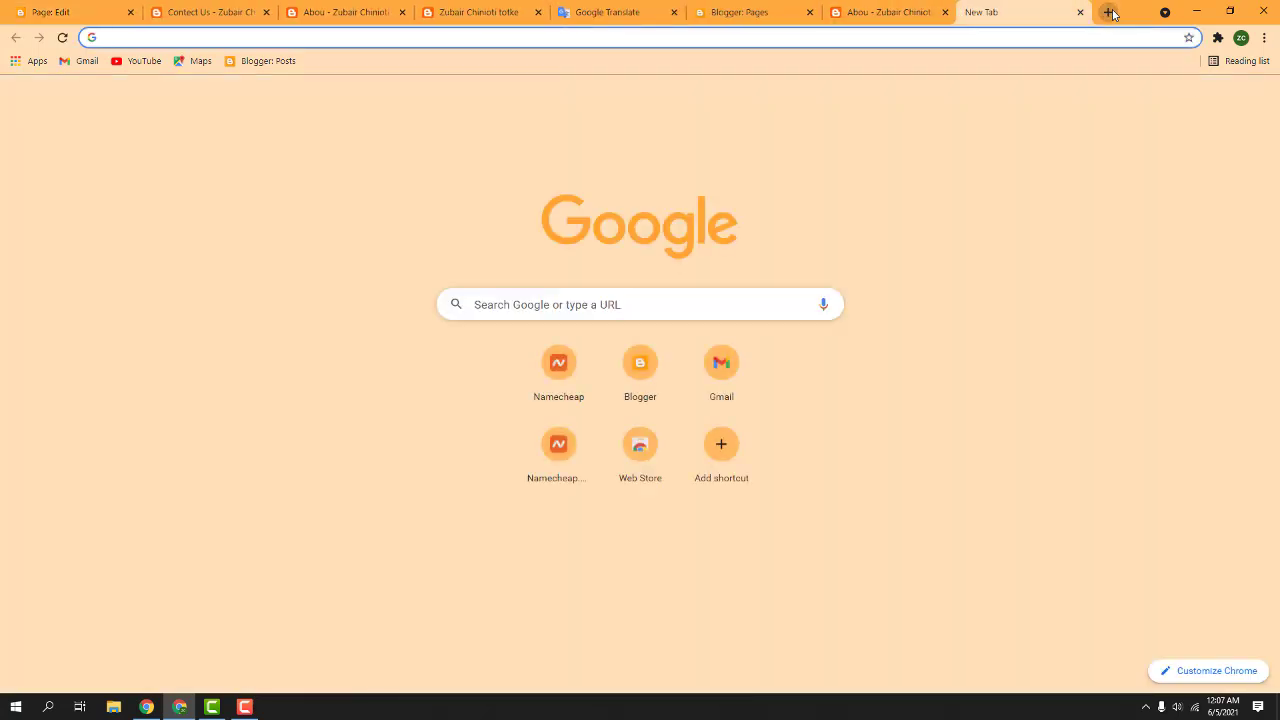
pyautogui.write('g')
pyautogui.click(127, 92)
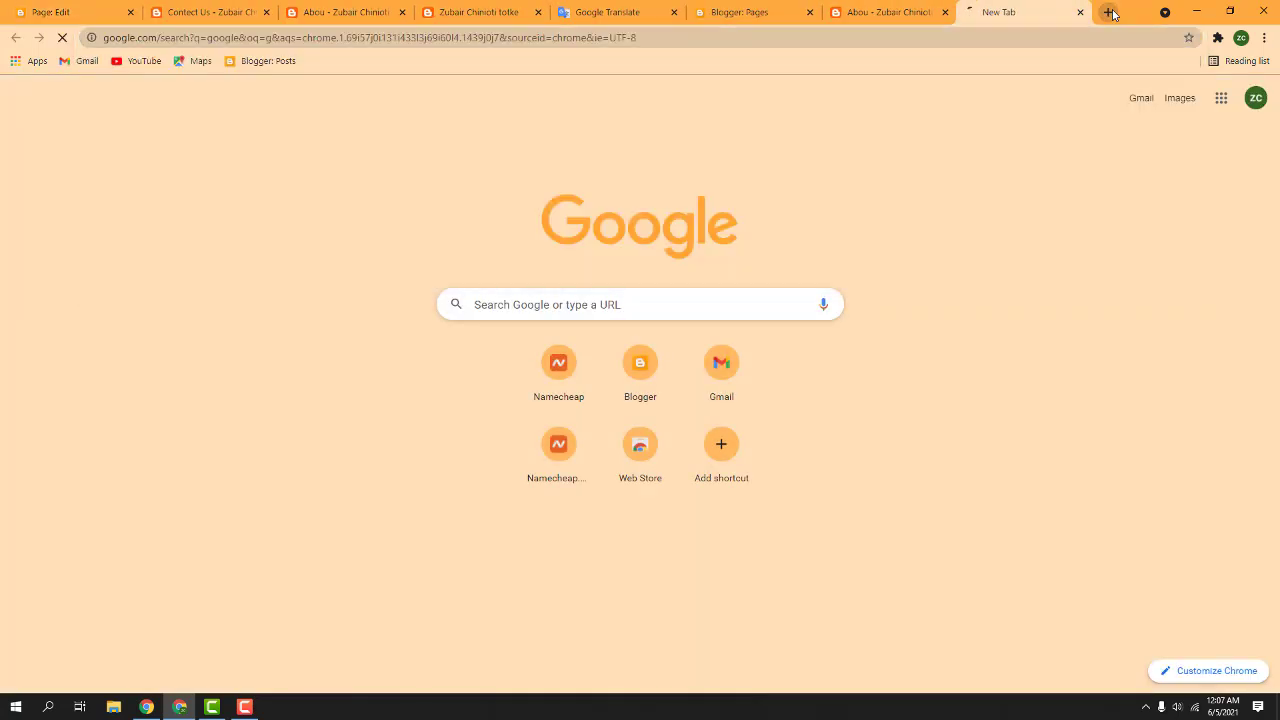
# Replace the Google query and search for "privacy policy generator for blogger"
pyautogui.moveTo(229, 96); pyautogui.dragTo(2, 95)
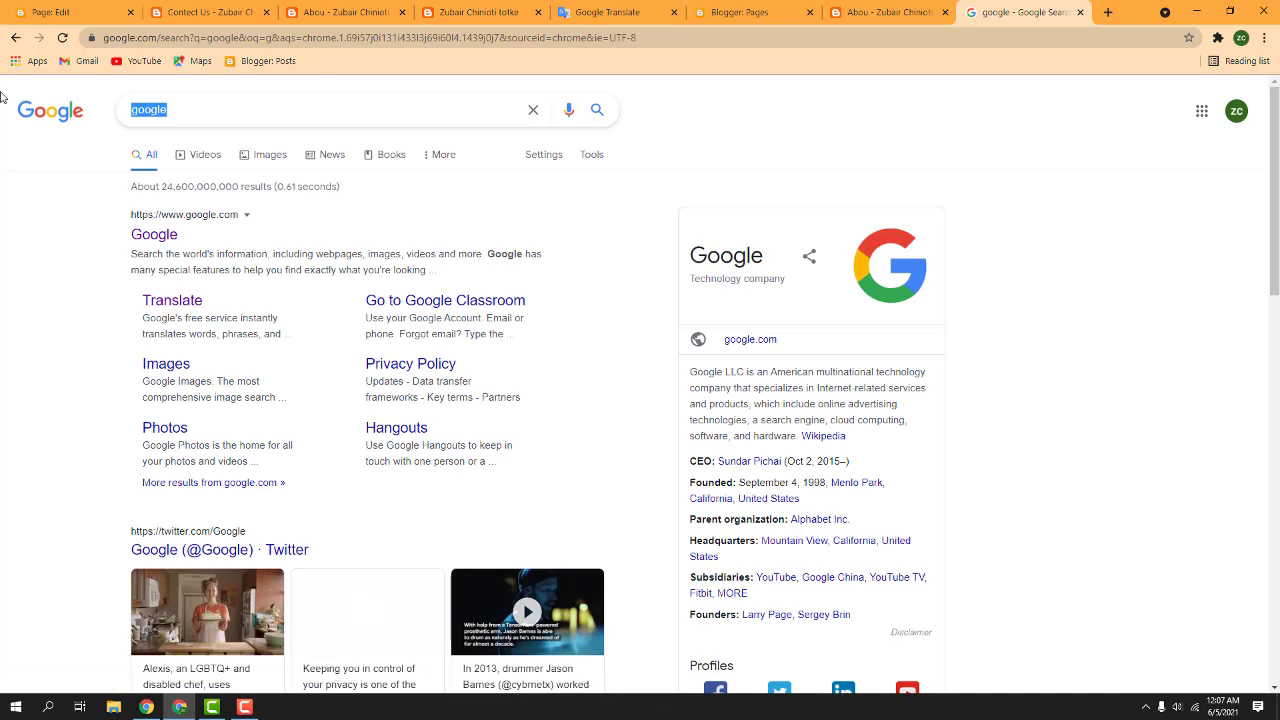
pyautogui.write('pric')
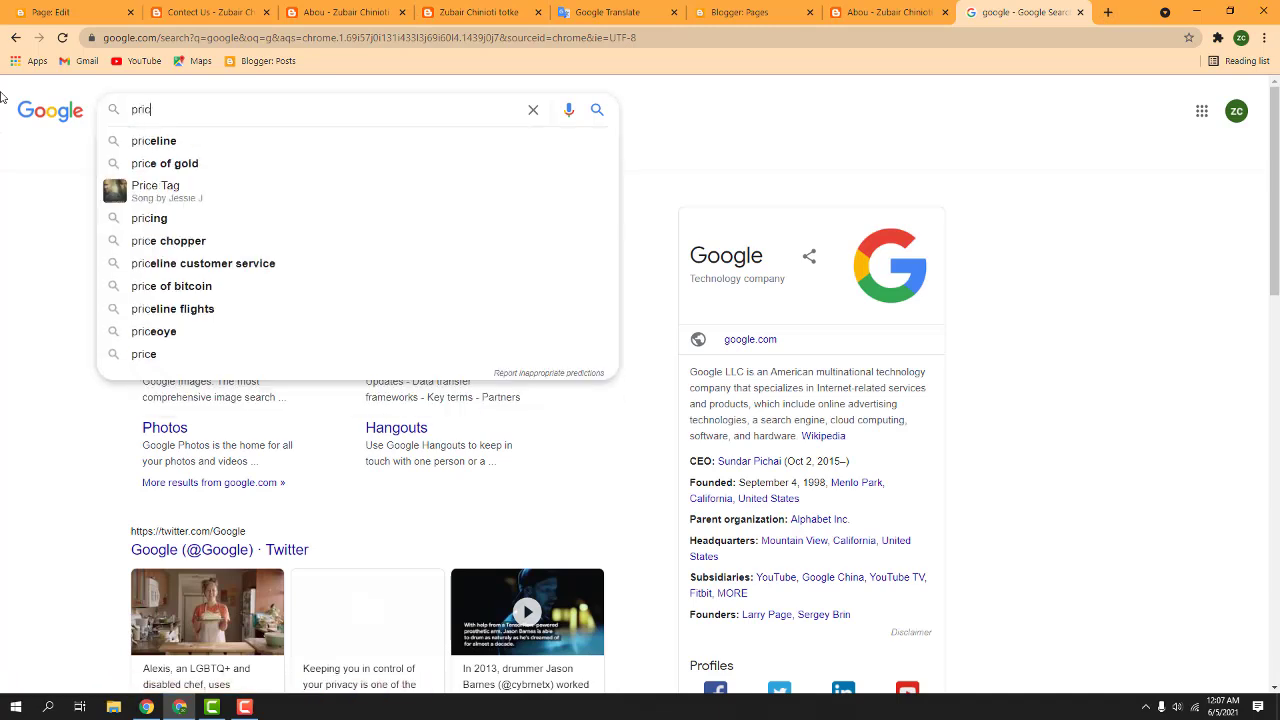
pyautogui.press('BackSpace')
pyautogui.write('v')
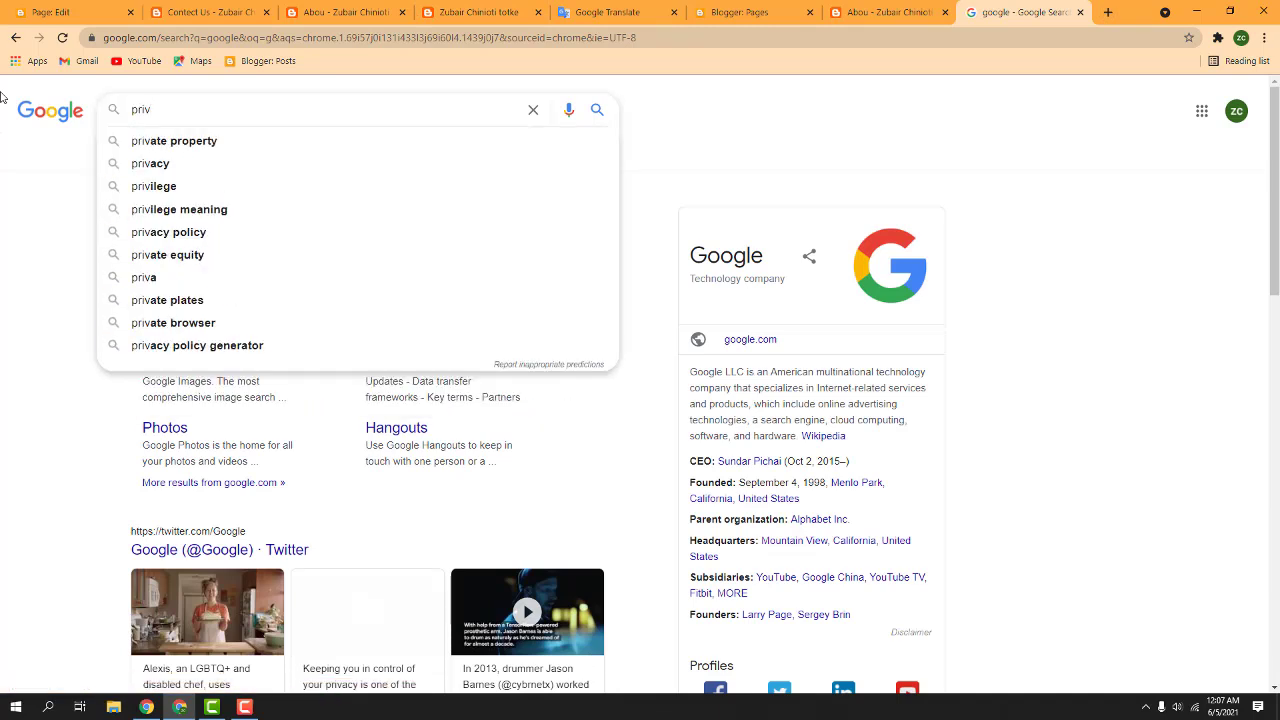
pyautogui.press('Down')
pyautogui.press('Down')
pyautogui.press('Down')
pyautogui.press('Down')
pyautogui.press('Down')
pyautogui.press('Down')
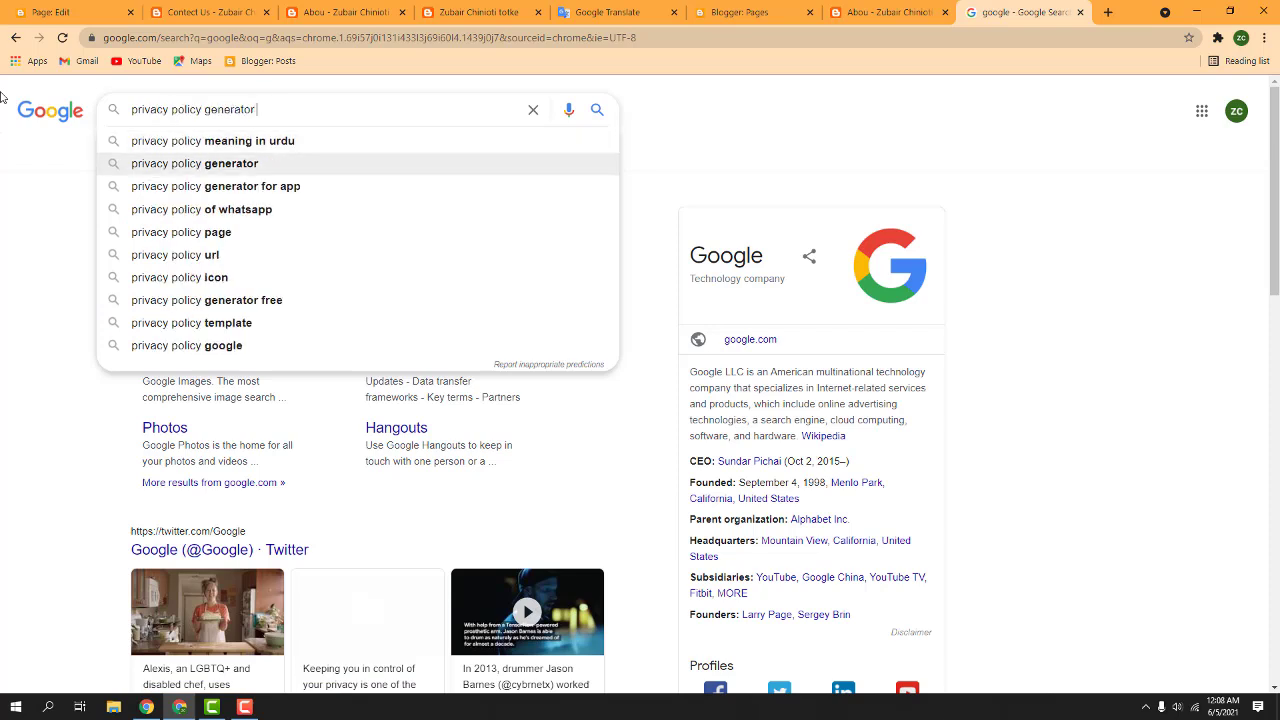
pyautogui.press('Down')
pyautogui.press('Down')
pyautogui.press('Down')
pyautogui.press('Down')
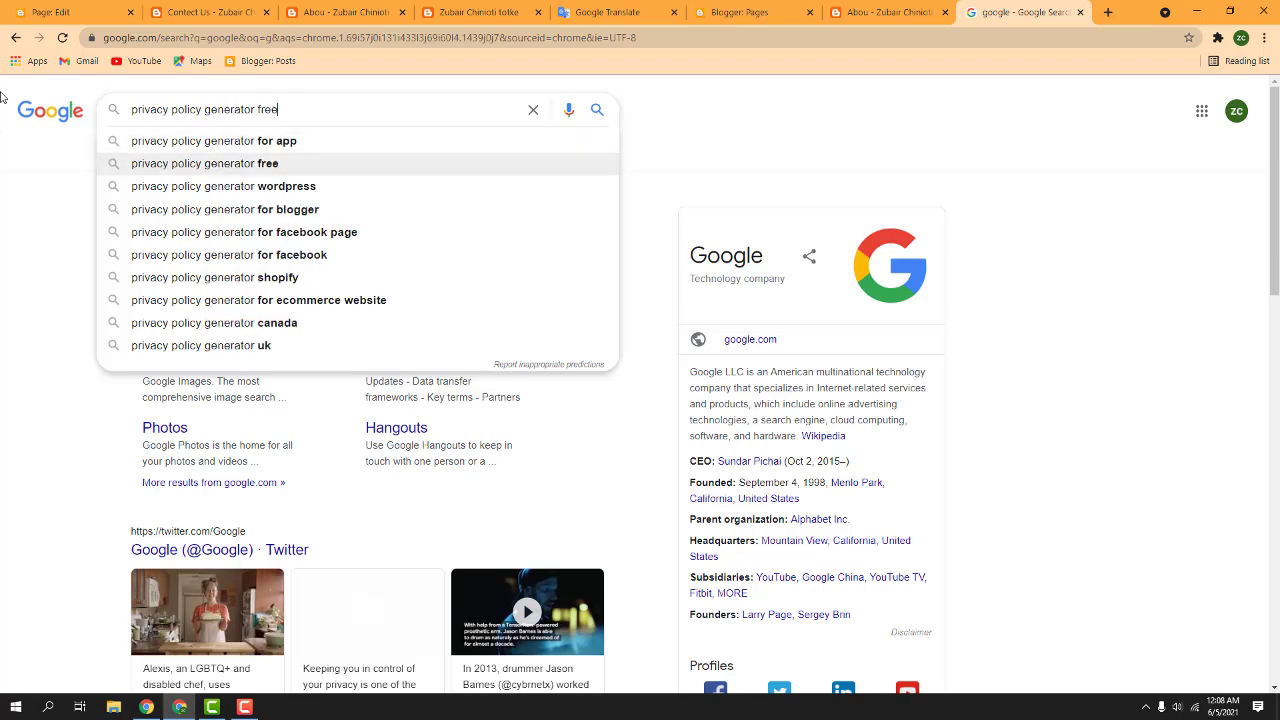
pyautogui.press('Return')
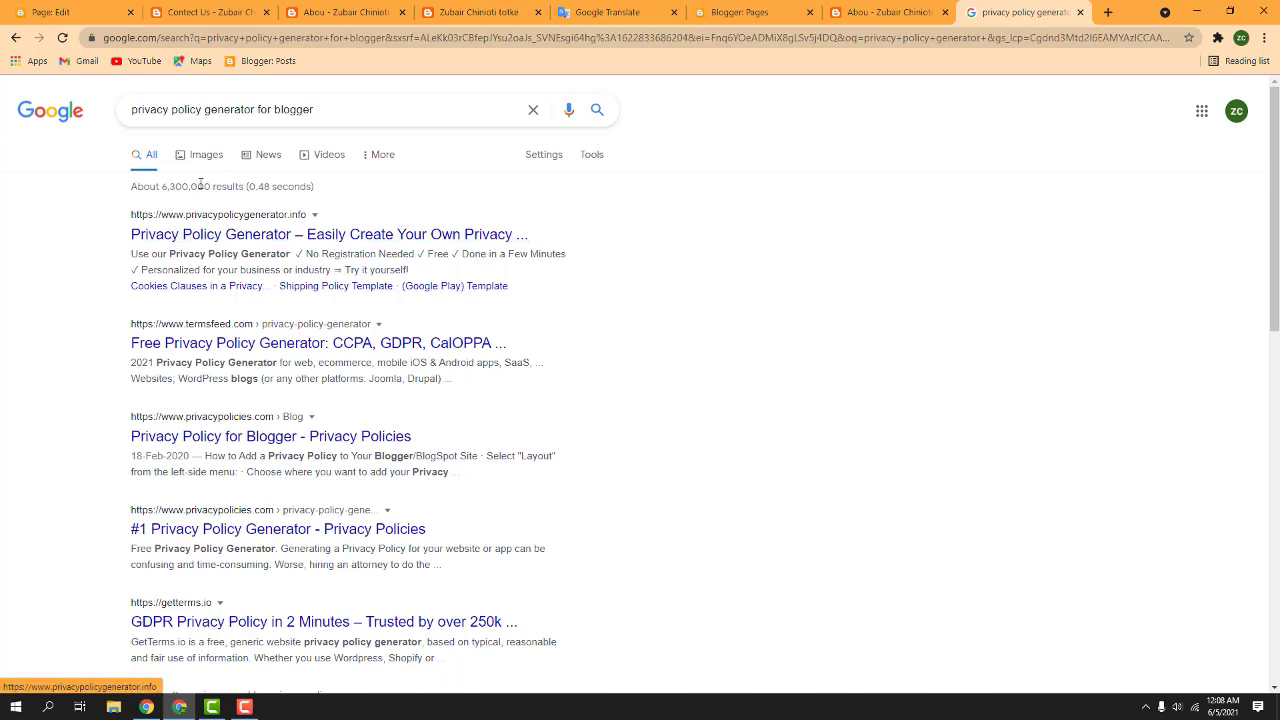
# Open the privacypolicygenerator.info search result and enter "zctotky" as the company name
pyautogui.click(314, 235)
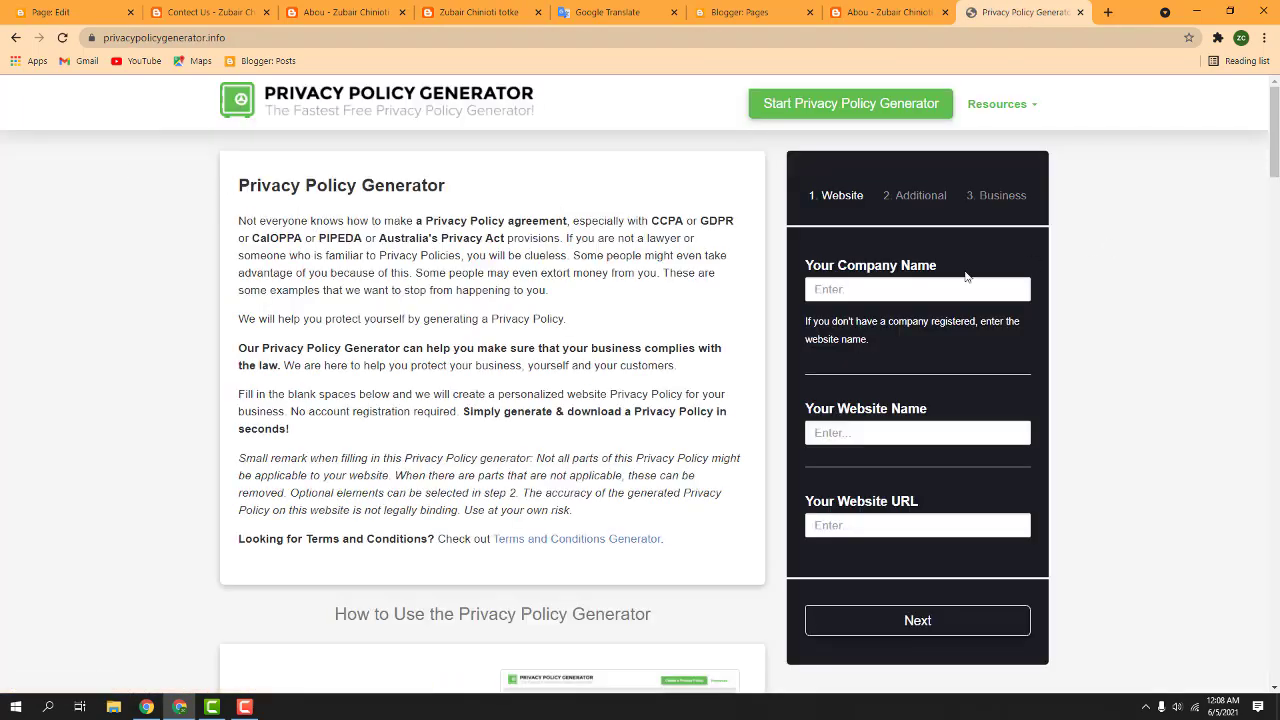
pyautogui.click(900, 290)
pyautogui.write('Z')
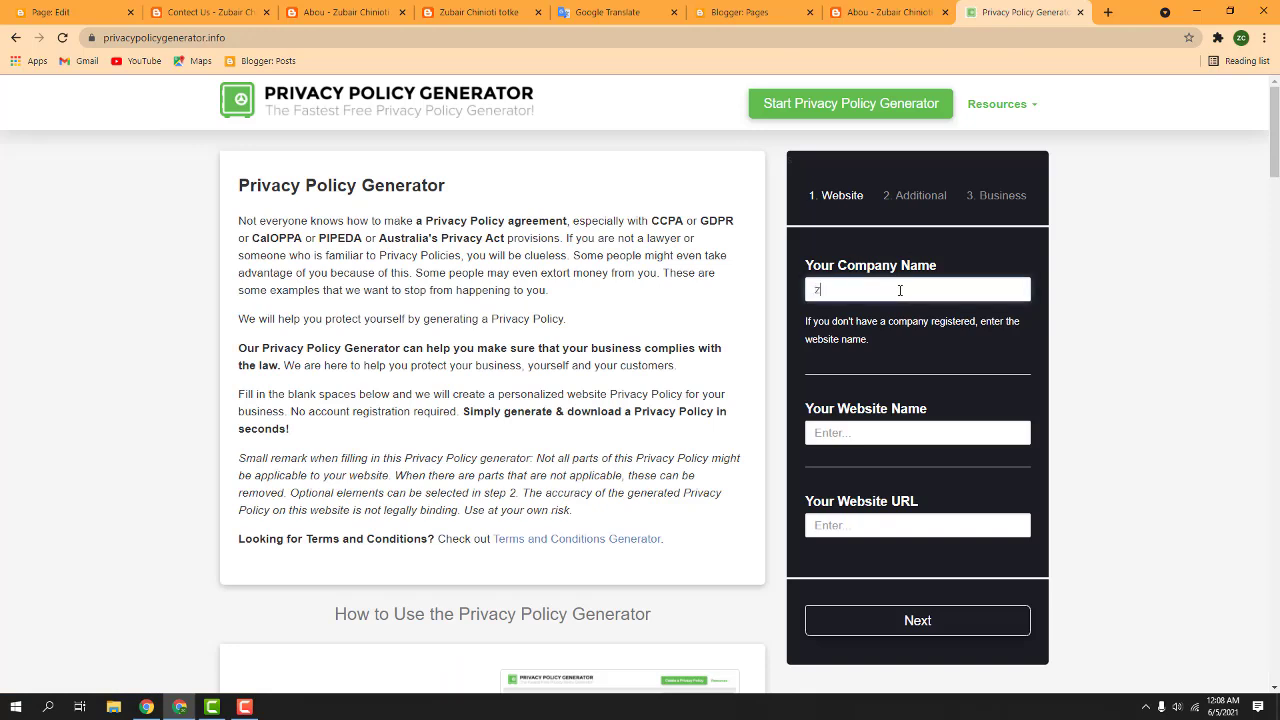
pyautogui.press('BackSpace')
pyautogui.press('BackSpace')
pyautogui.press('BackSpace')
pyautogui.write('zc')
# Reuse the company name as website name "zctotky", set the website URL to "zctotky.com", and proceed to the additional questions
pyautogui.moveTo(874, 285); pyautogui.dragTo(541, 288)
pyautogui.hotkey('ctrl', 'c')
pyautogui.click(865, 431)
pyautogui.hotkey('ctrl', 'v')
pyautogui.click(870, 524)
pyautogui.hotkey('ctrl', 'v')
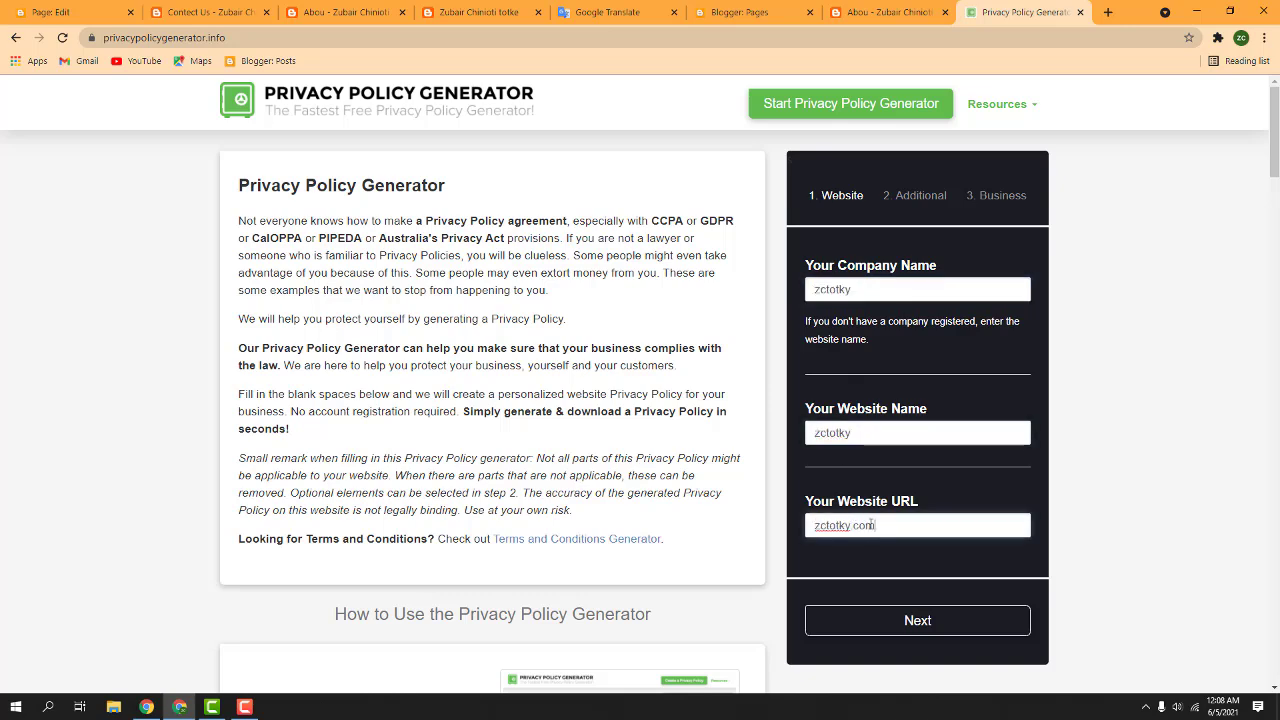
pyautogui.click(909, 618)
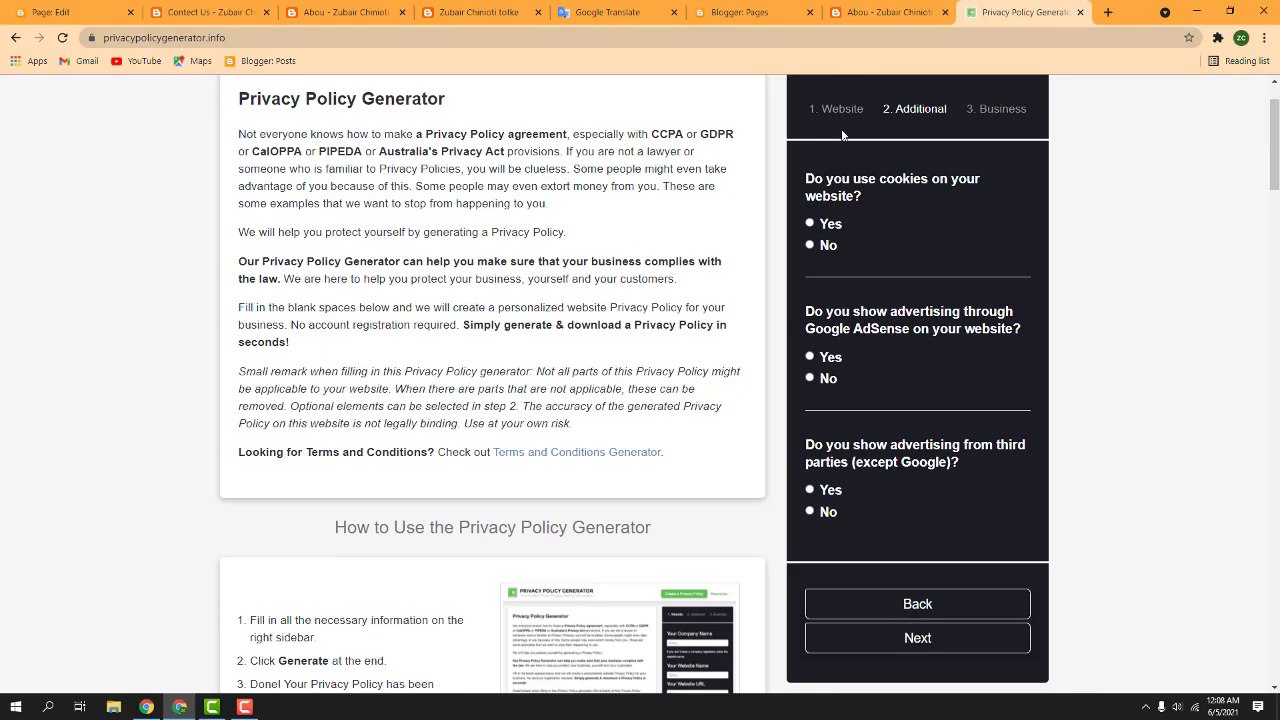
# Answer No for cookies, Yes for Google AdSense advertising and Yes for third-party advertising, and continue to the business details
pyautogui.click(811, 246)
pyautogui.click(809, 357)
pyautogui.scroll(-2, 778, 314)
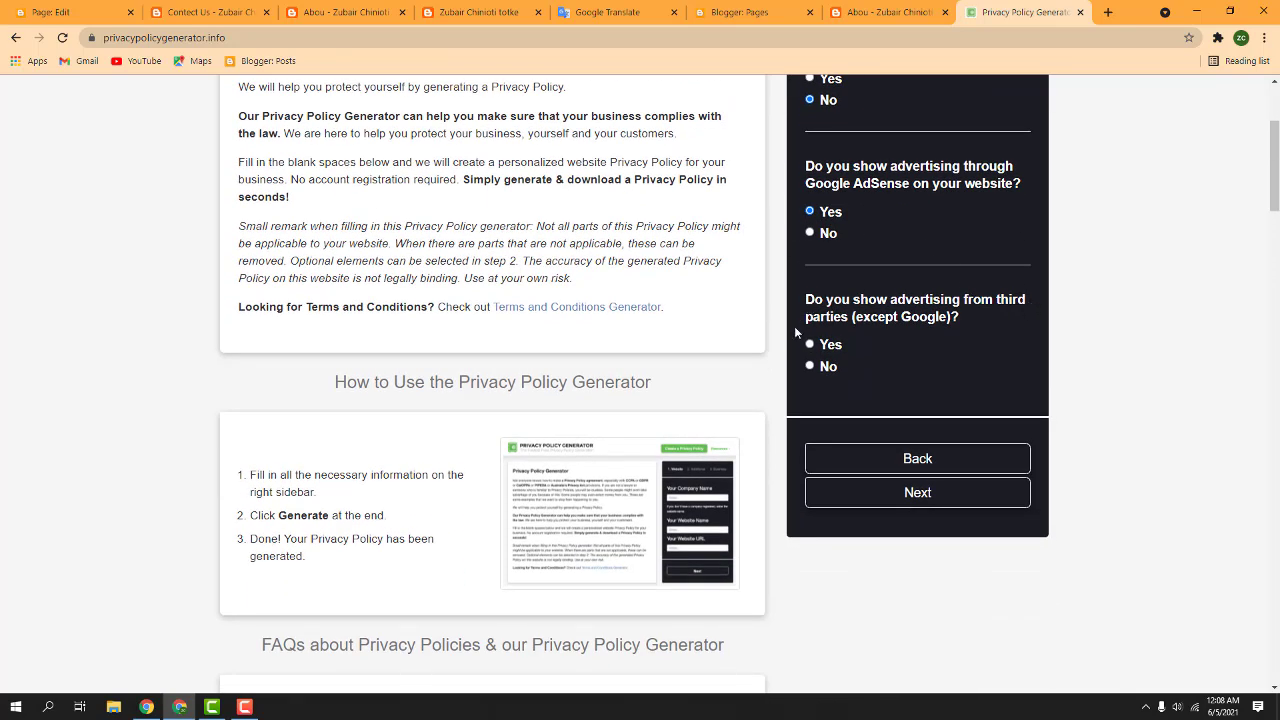
pyautogui.click(835, 348)
pyautogui.click(922, 495)
# Set the country to Pakistan and the state to Punjab
pyautogui.click(893, 205)
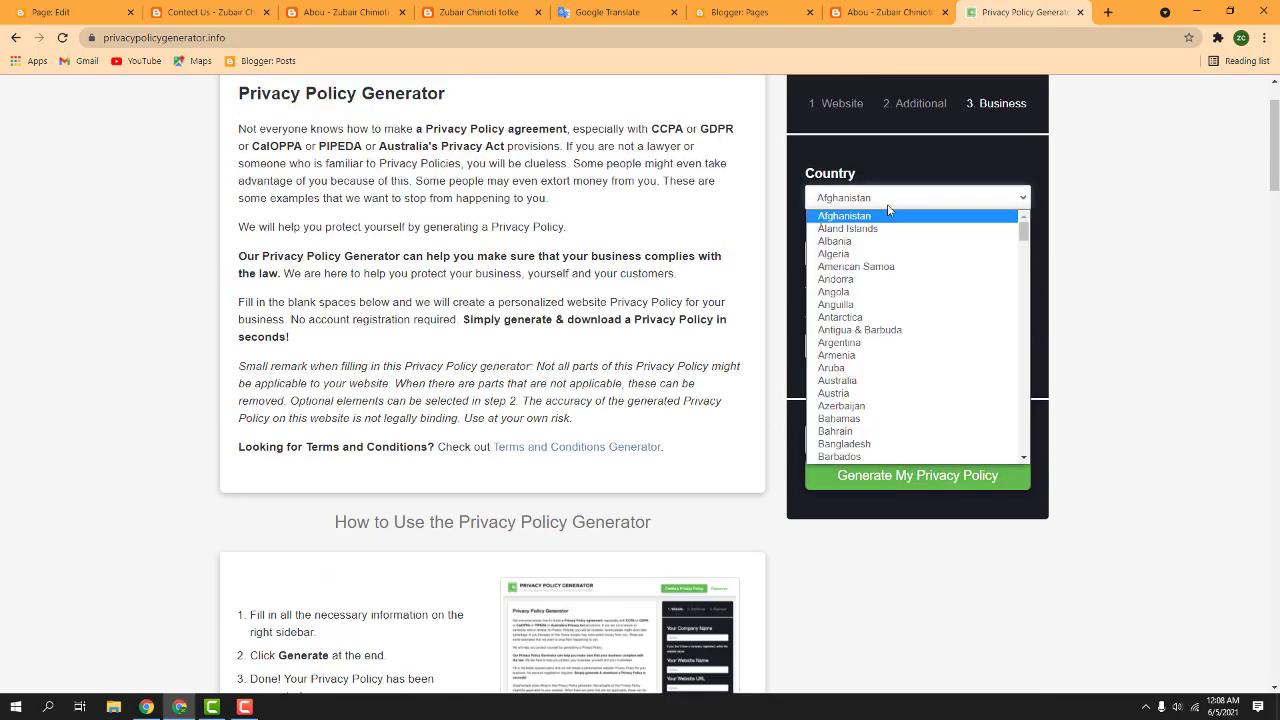
pyautogui.write('pak')
pyautogui.click(870, 452)
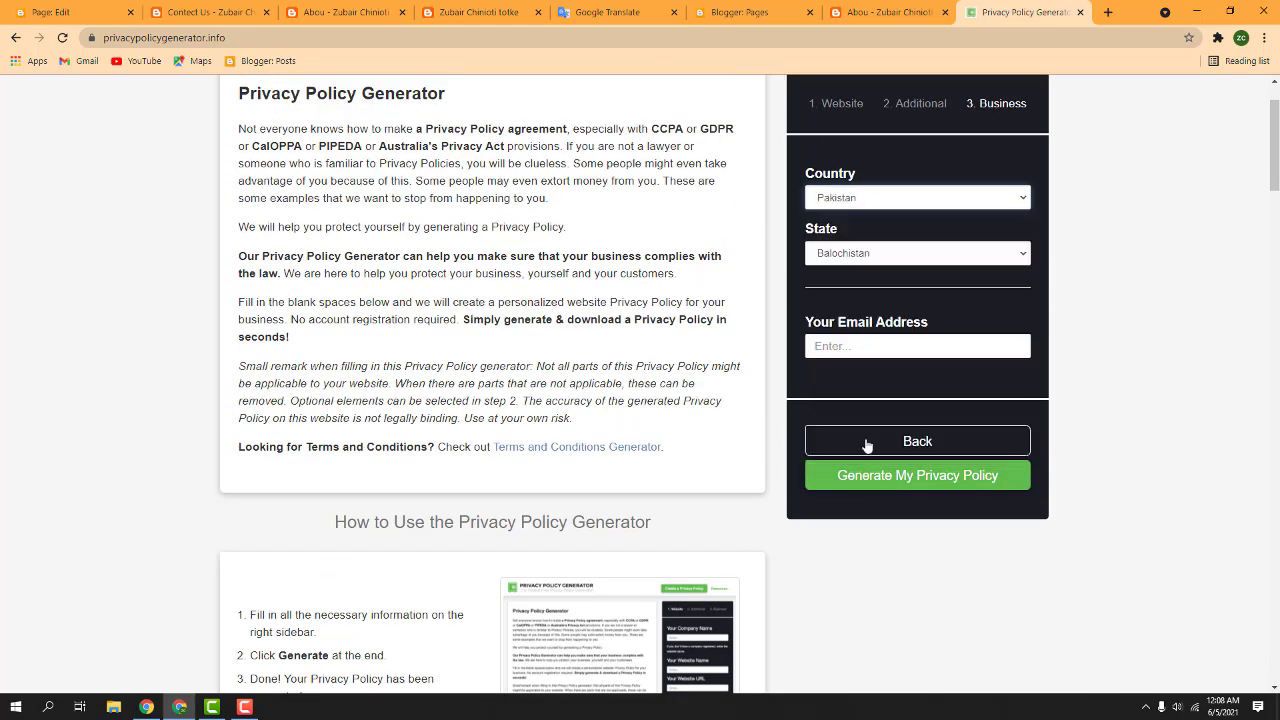
pyautogui.click(851, 251)
pyautogui.click(861, 305)
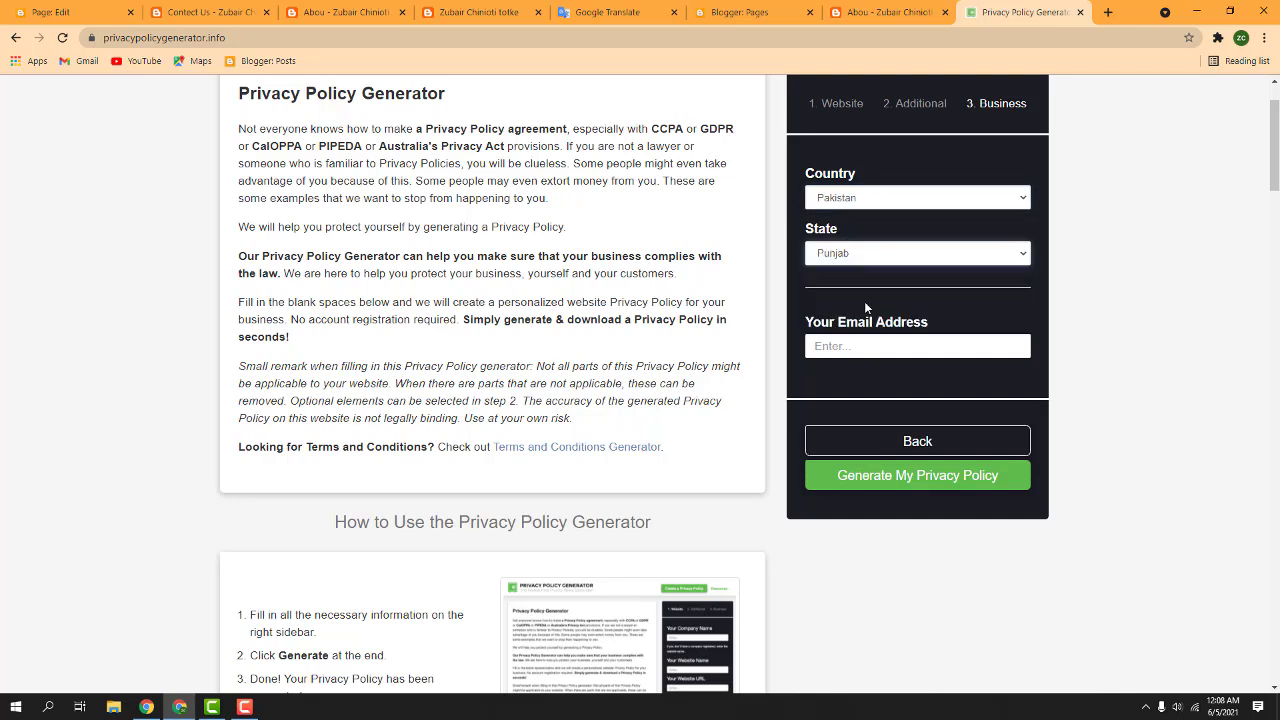
# Copy the account's email address from the Blogger profile, paste it into the generator's email field, and generate the privacy policy
pyautogui.click(866, 347)
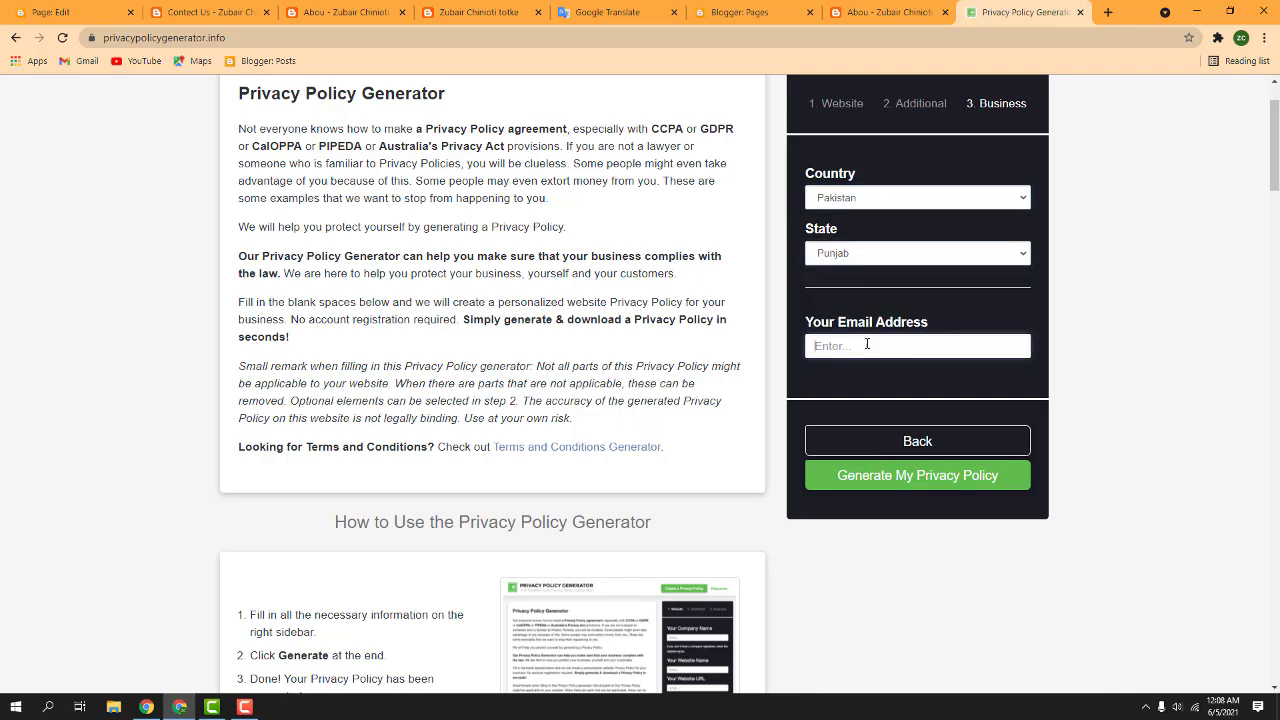
pyautogui.click(70, 12)
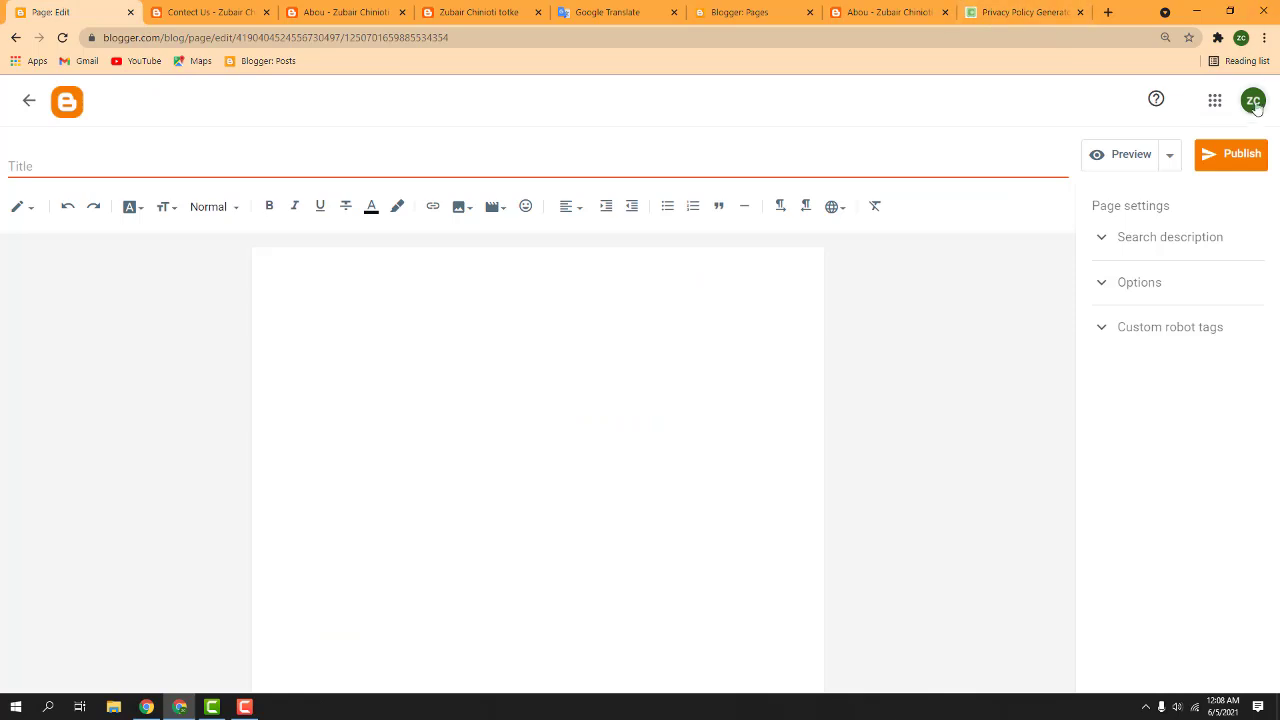
pyautogui.click(1253, 101)
pyautogui.moveTo(1182, 243); pyautogui.dragTo(1000, 243)
pyautogui.rightClick(1147, 248)
pyautogui.click(1060, 256)
pyautogui.click(1015, 12)
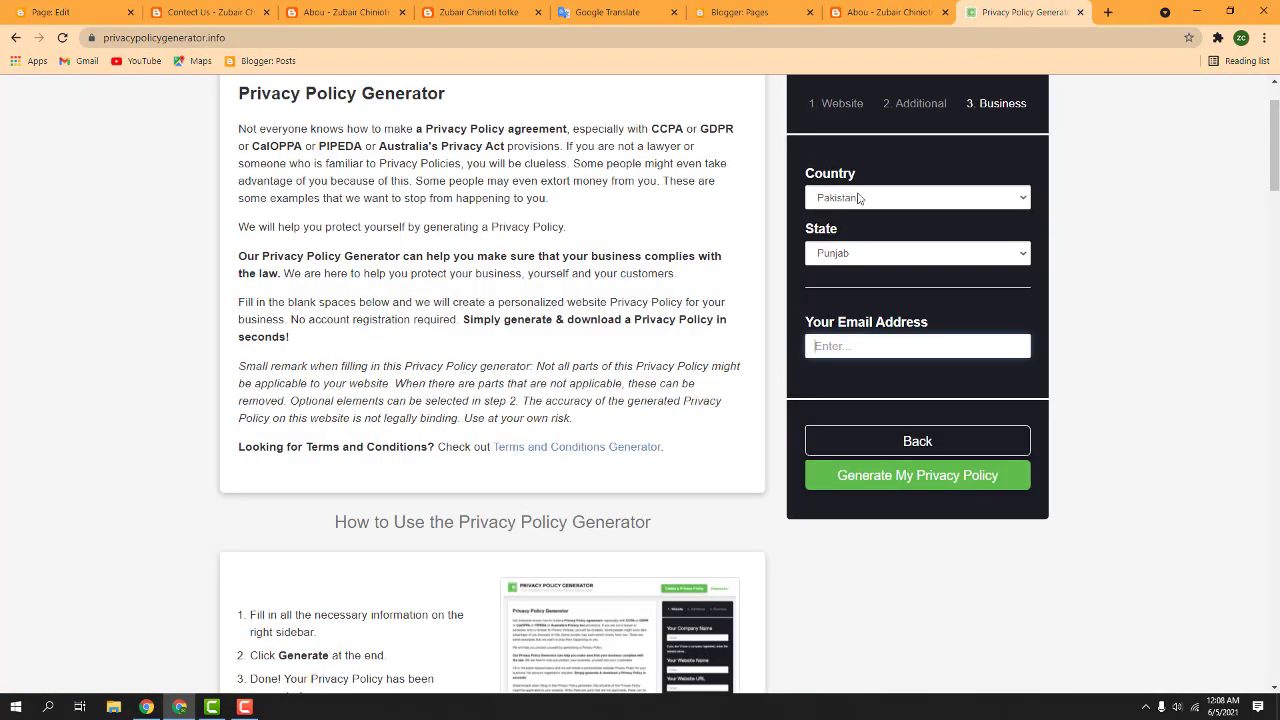
pyautogui.hotkey('ctrl', 'v')
pyautogui.click(940, 480)
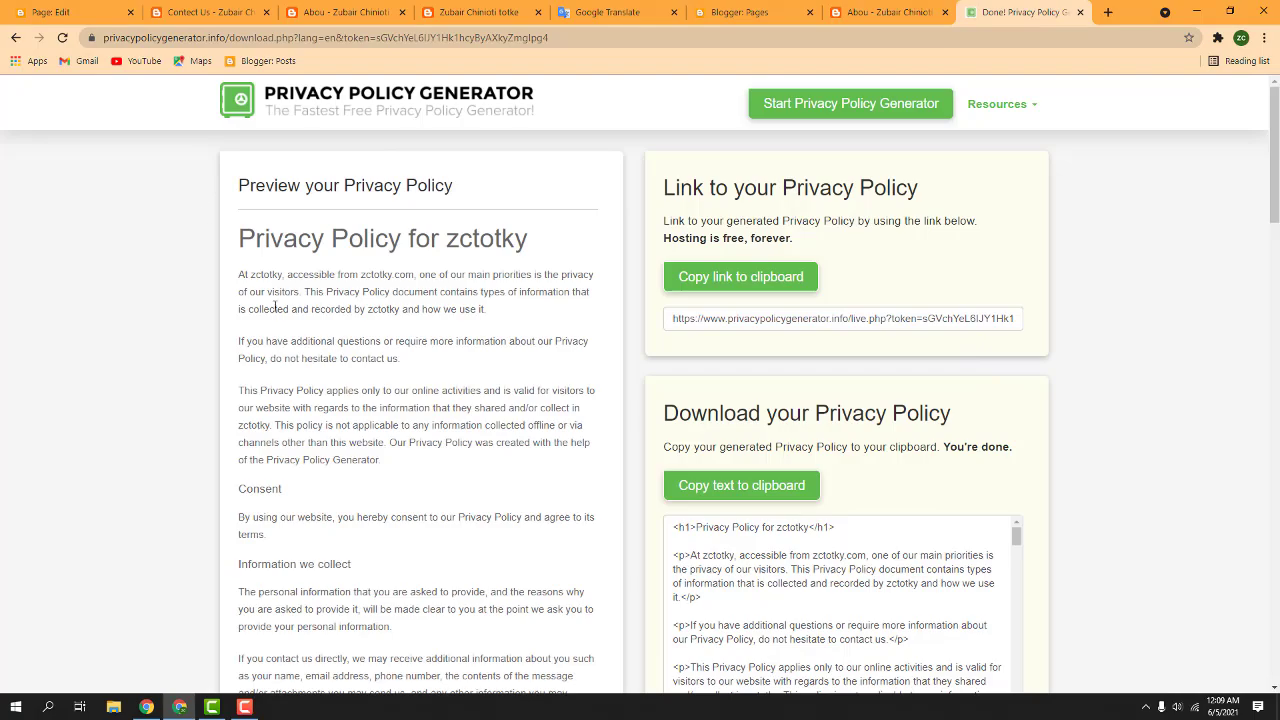
# Copy the entire generated privacy policy from its preview and paste it into the body of the blank Blogger page
pyautogui.scroll(-3, 285, 308)
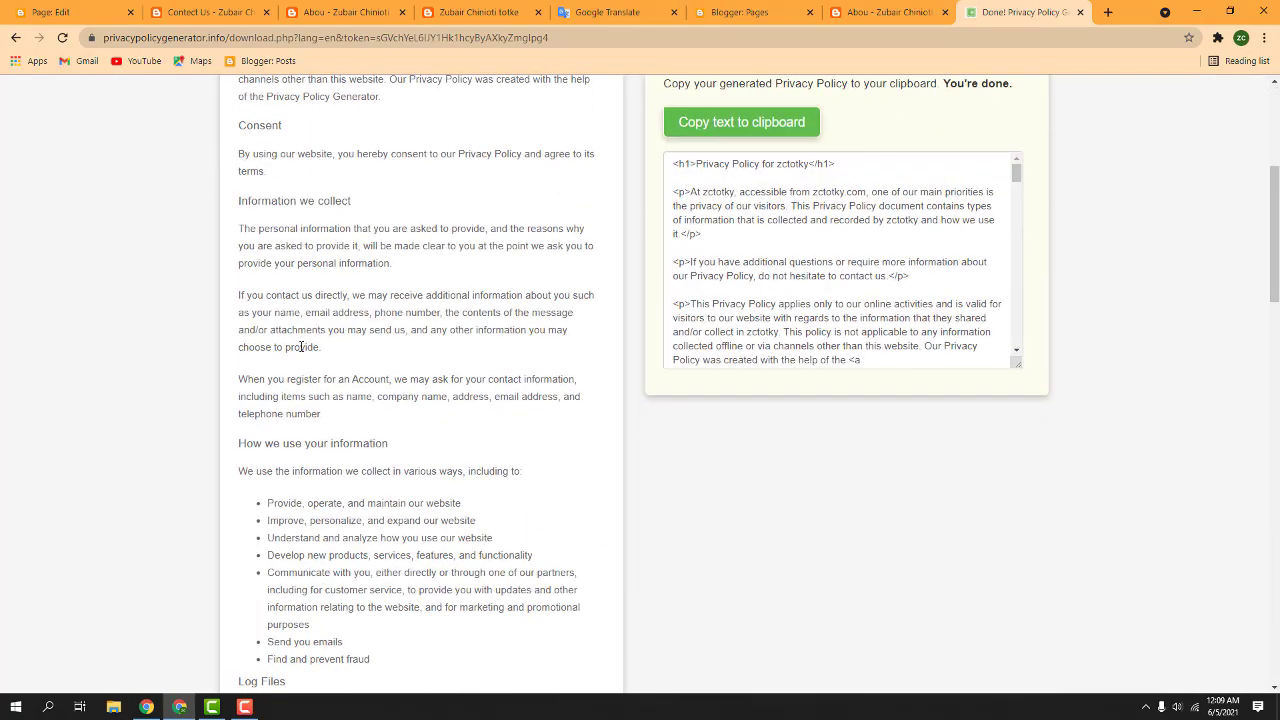
pyautogui.scroll(-7, 301, 347)
pyautogui.scroll(10, 301, 347)
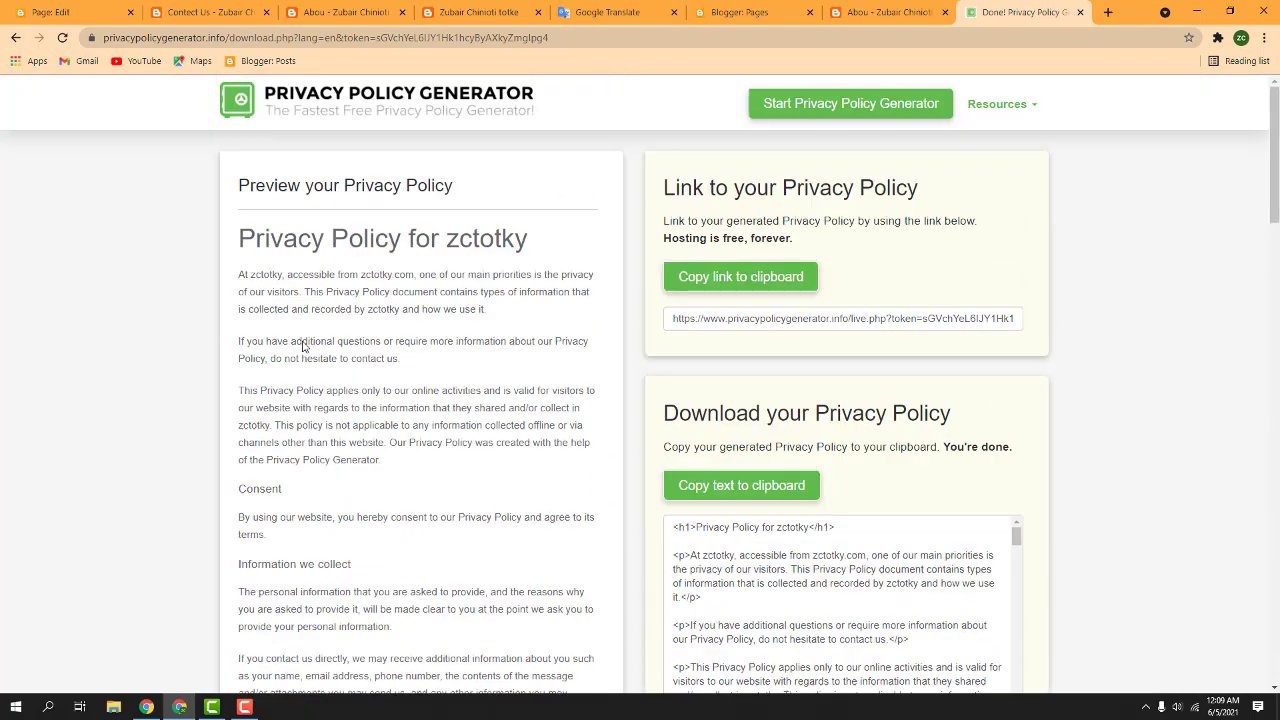
pyautogui.moveTo(236, 240); pyautogui.dragTo(367, 707)
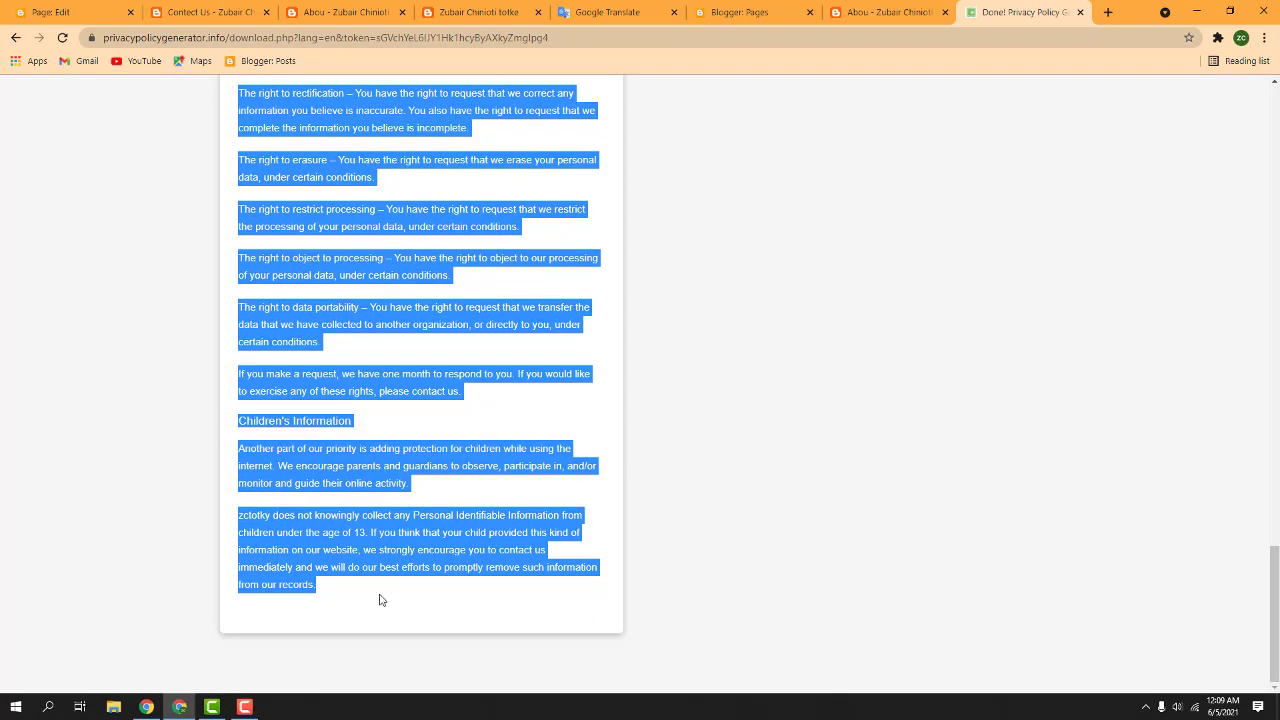
pyautogui.moveTo(381, 600); pyautogui.dragTo(376, 594)
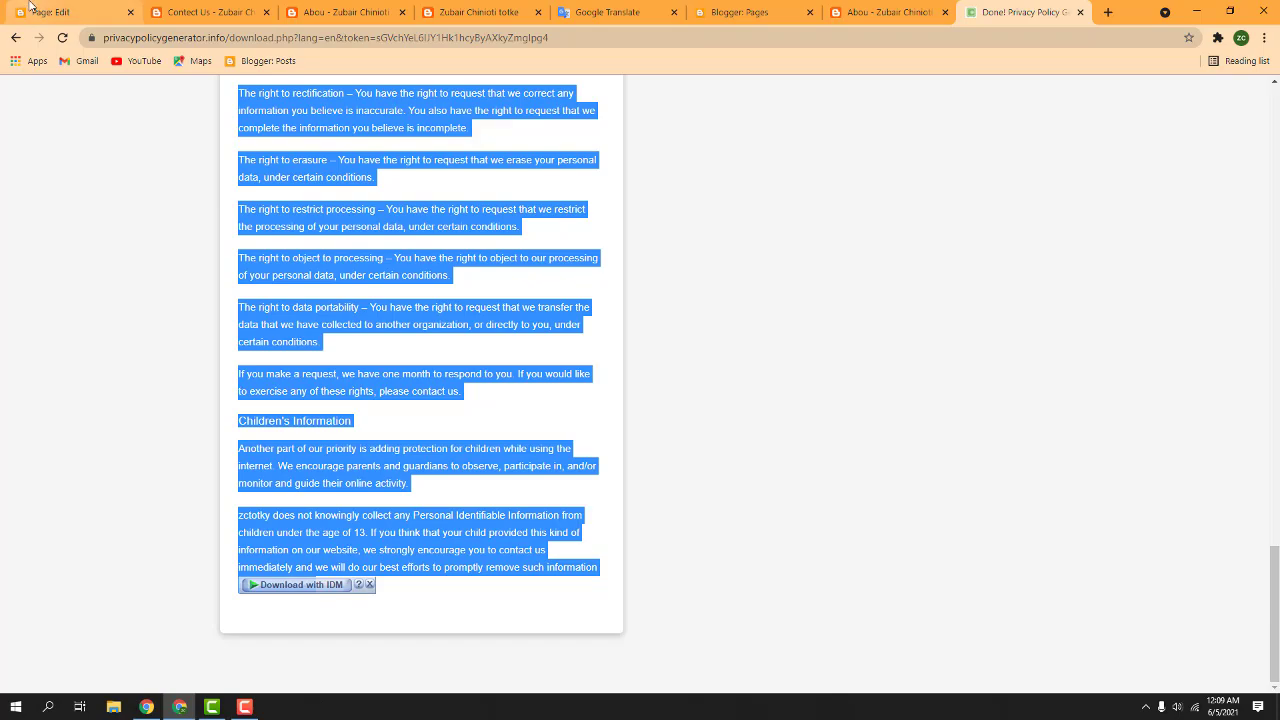
pyautogui.click(60, 12)
pyautogui.click(447, 318)
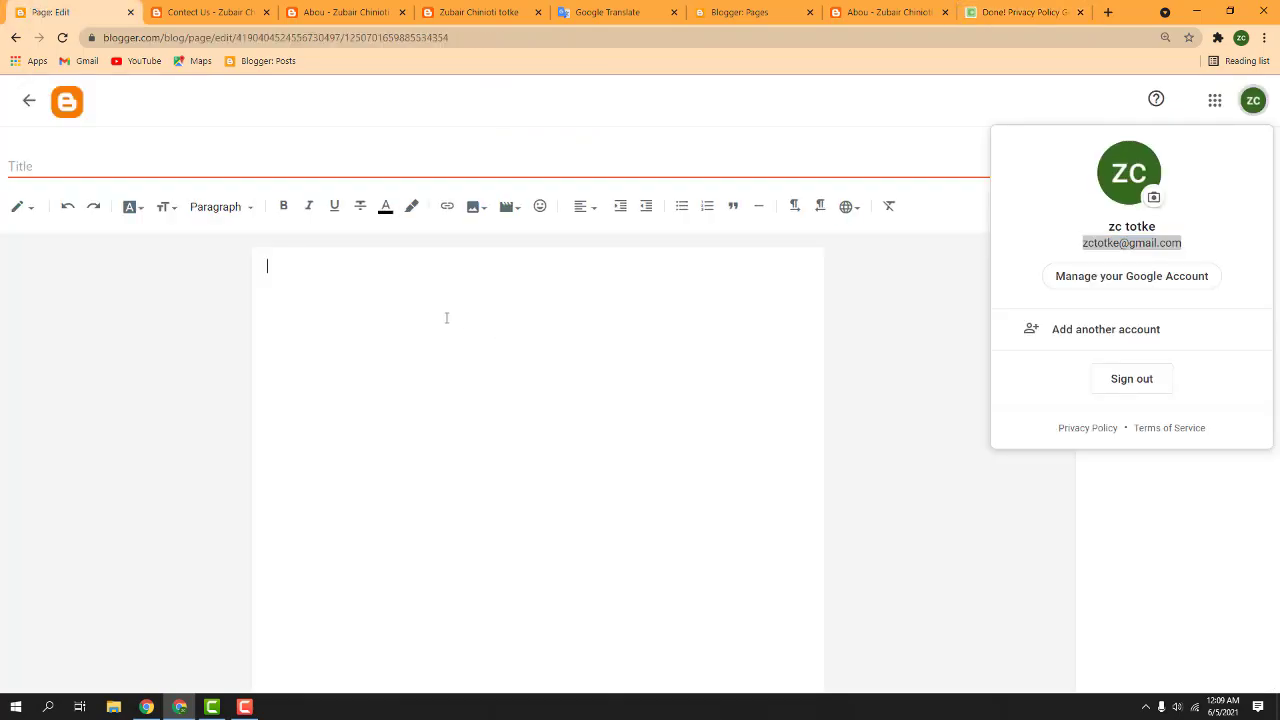
pyautogui.hotkey('ctrl', 'v')
# Copy "Privacy Policy" from the pasted heading and use it as the page title
pyautogui.scroll(20, 447, 316)
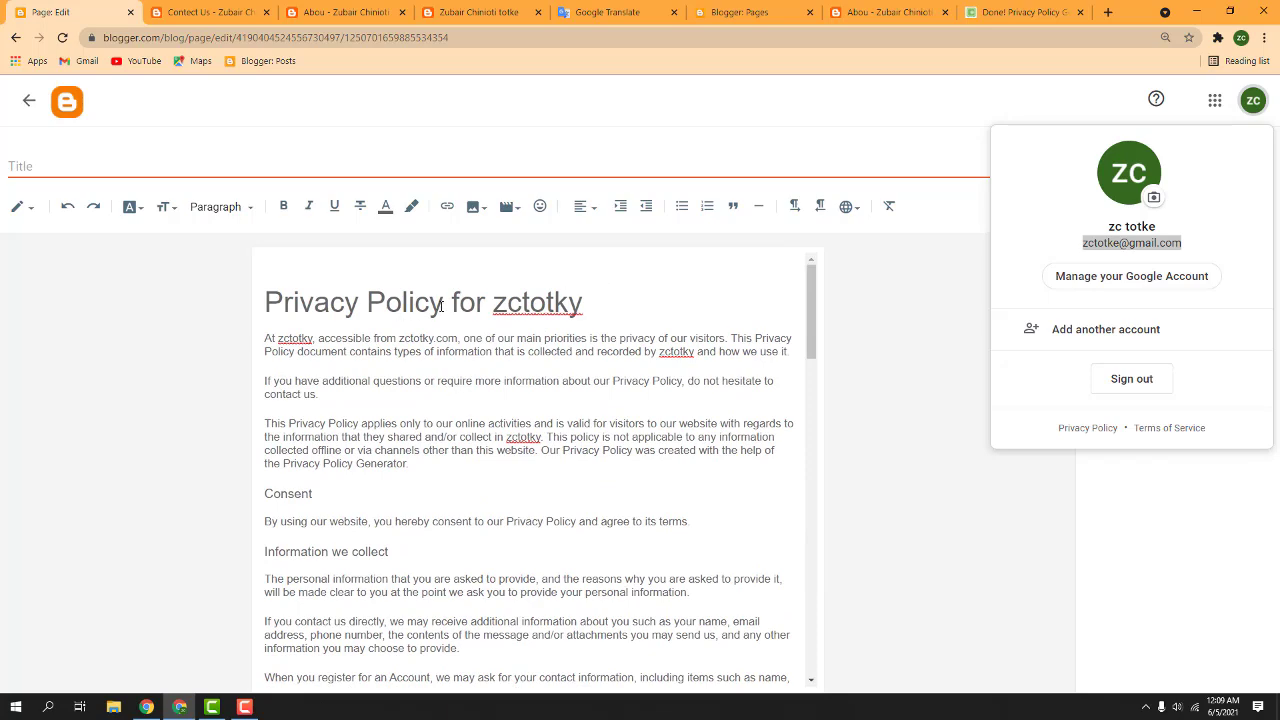
pyautogui.moveTo(441, 307); pyautogui.dragTo(138, 303)
pyautogui.click(147, 163)
pyautogui.hotkey('ctrl', 'v')
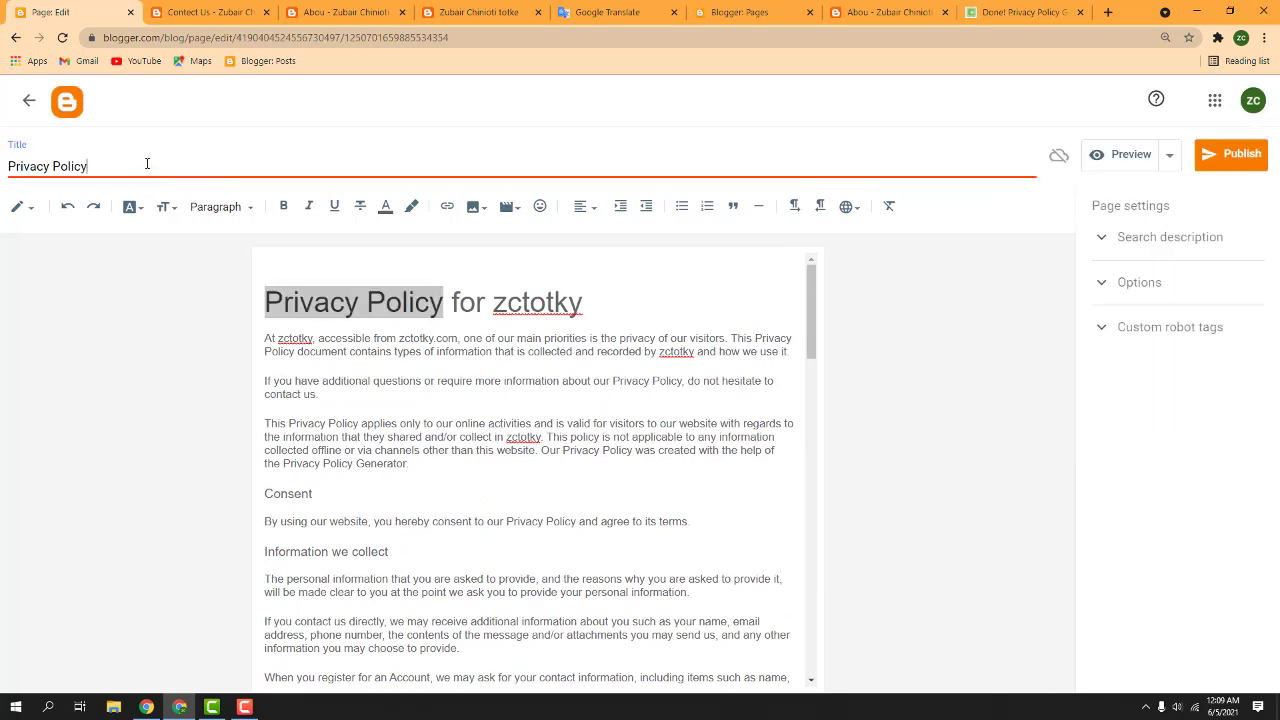
# Look over the pasted policy text, publish the Privacy Policy page and confirm
pyautogui.scroll(-15, 494, 357)
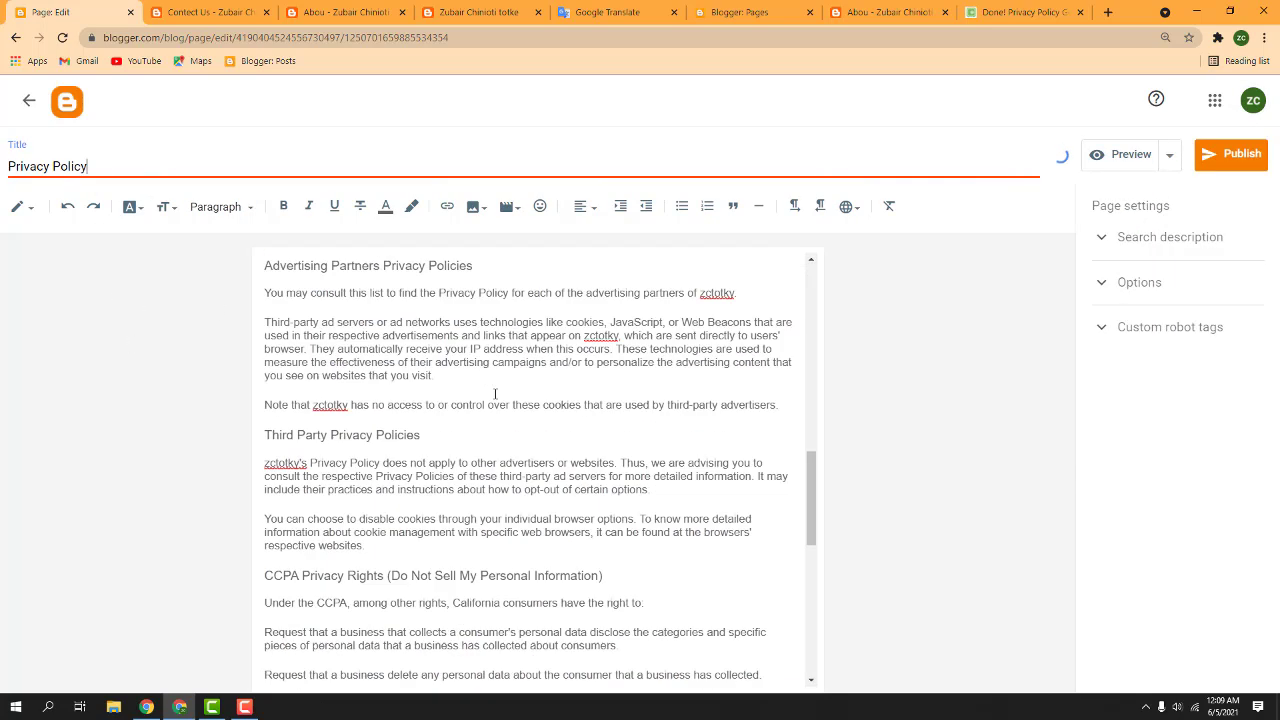
pyautogui.scroll(-2, 495, 394)
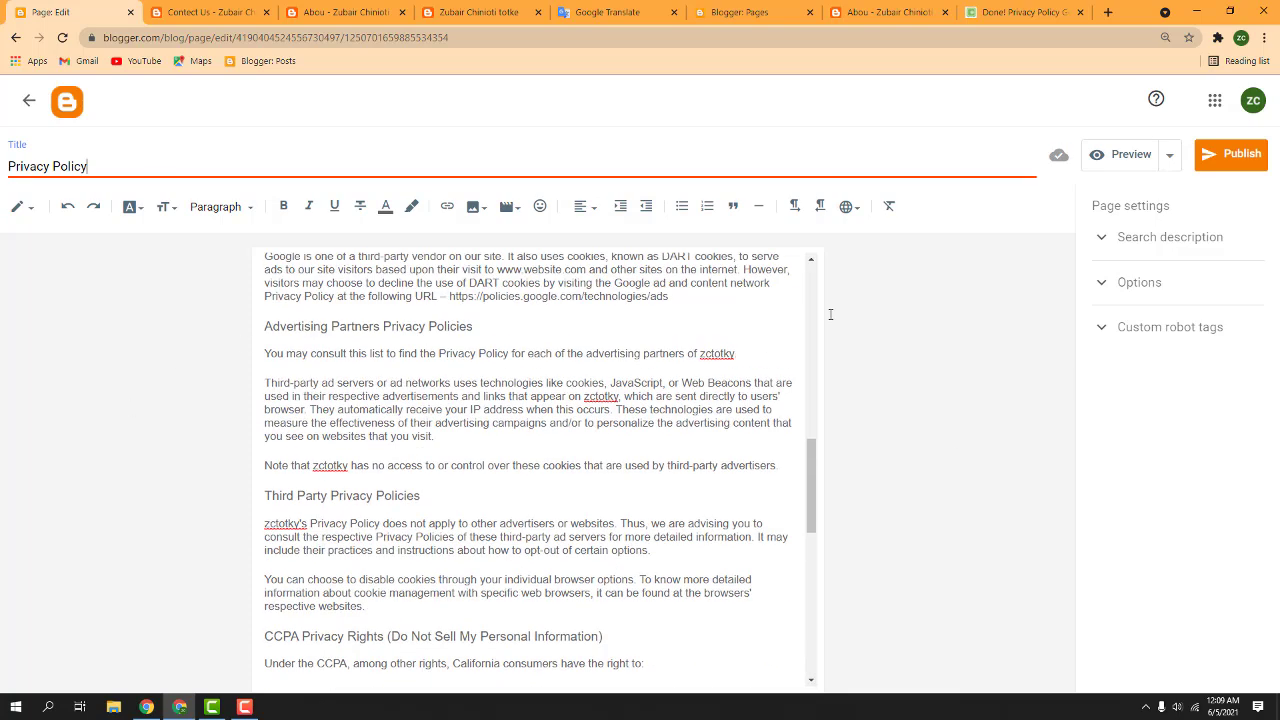
pyautogui.click(1240, 158)
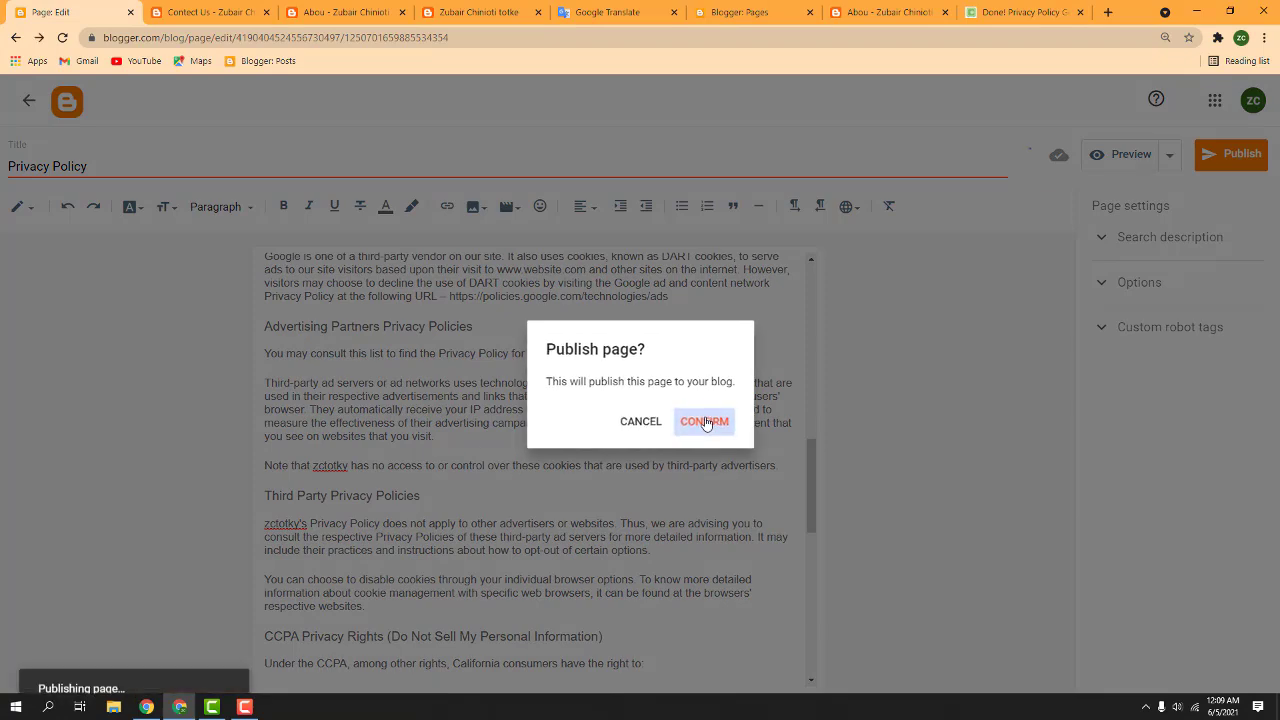
pyautogui.click(705, 422)
# Return to the Google results and search for "terms and conditions generator for blogger"
pyautogui.click(995, 10)
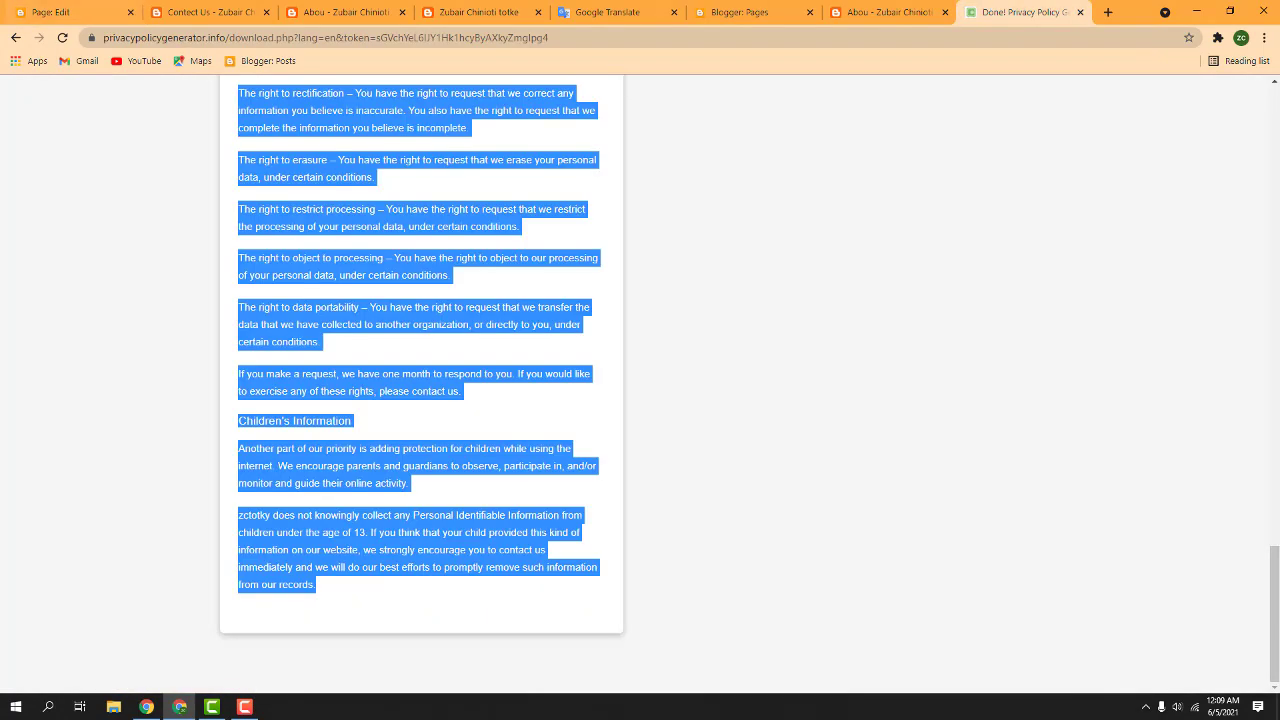
pyautogui.click(12, 39)
pyautogui.click(12, 39)
pyautogui.click(12, 39)
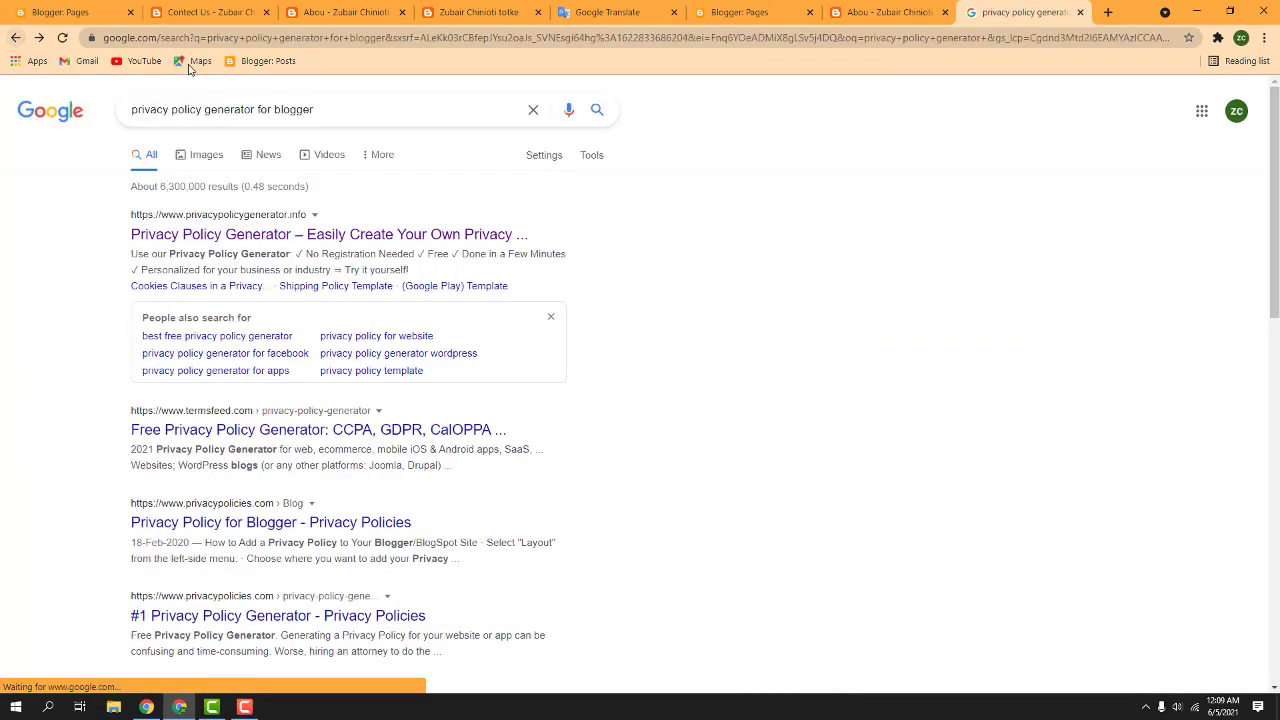
pyautogui.moveTo(202, 109); pyautogui.dragTo(12, 88)
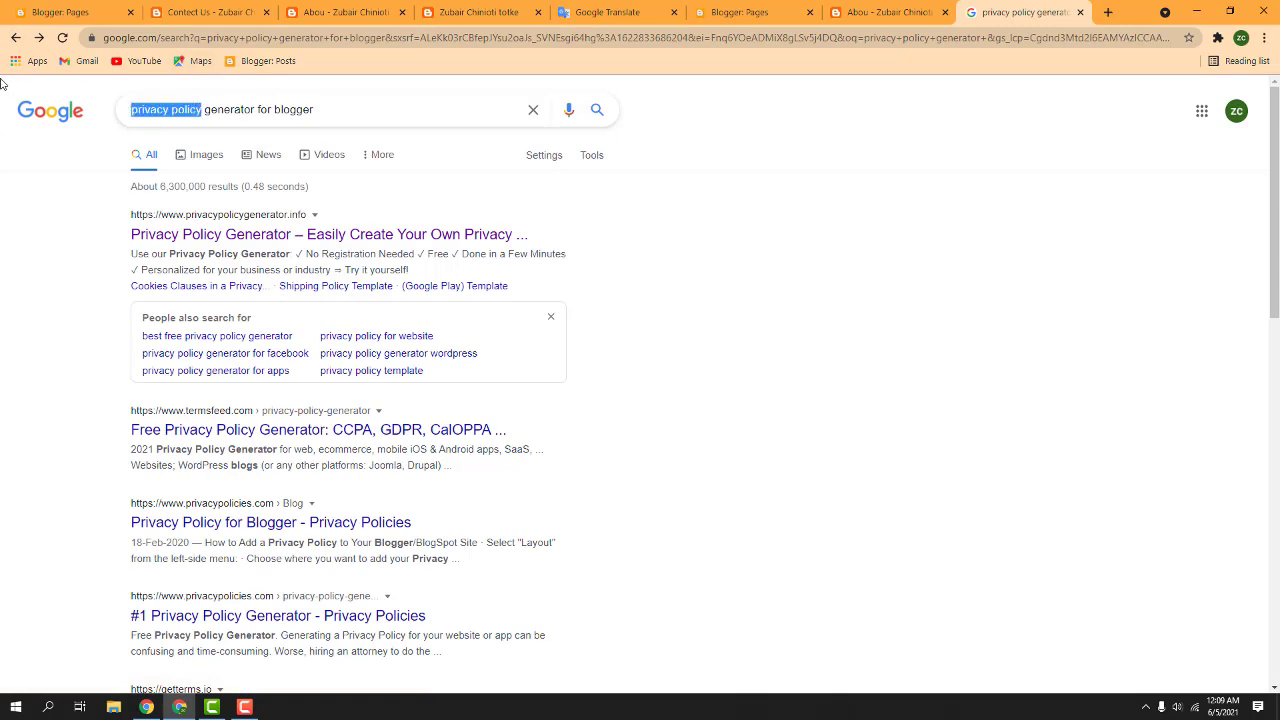
pyautogui.press('BackSpace')
pyautogui.write('tea')
pyautogui.press('Return')
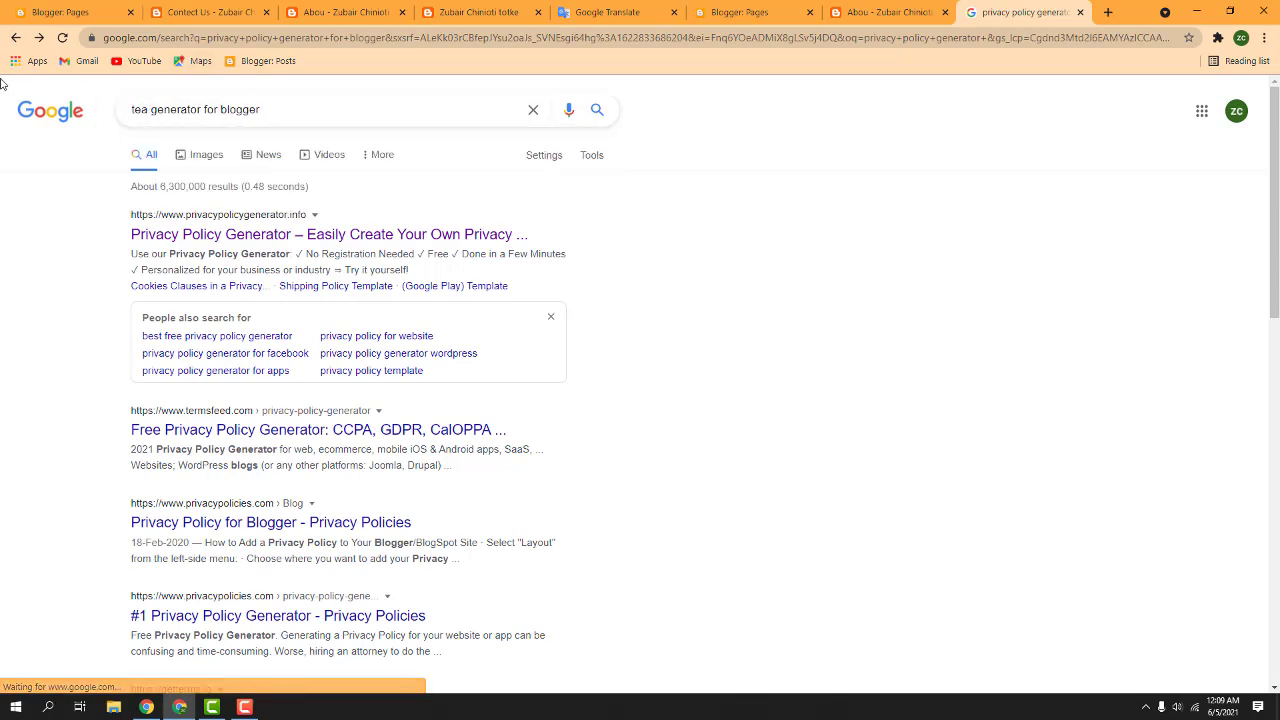
pyautogui.press('BackSpace')
pyautogui.press('Down')
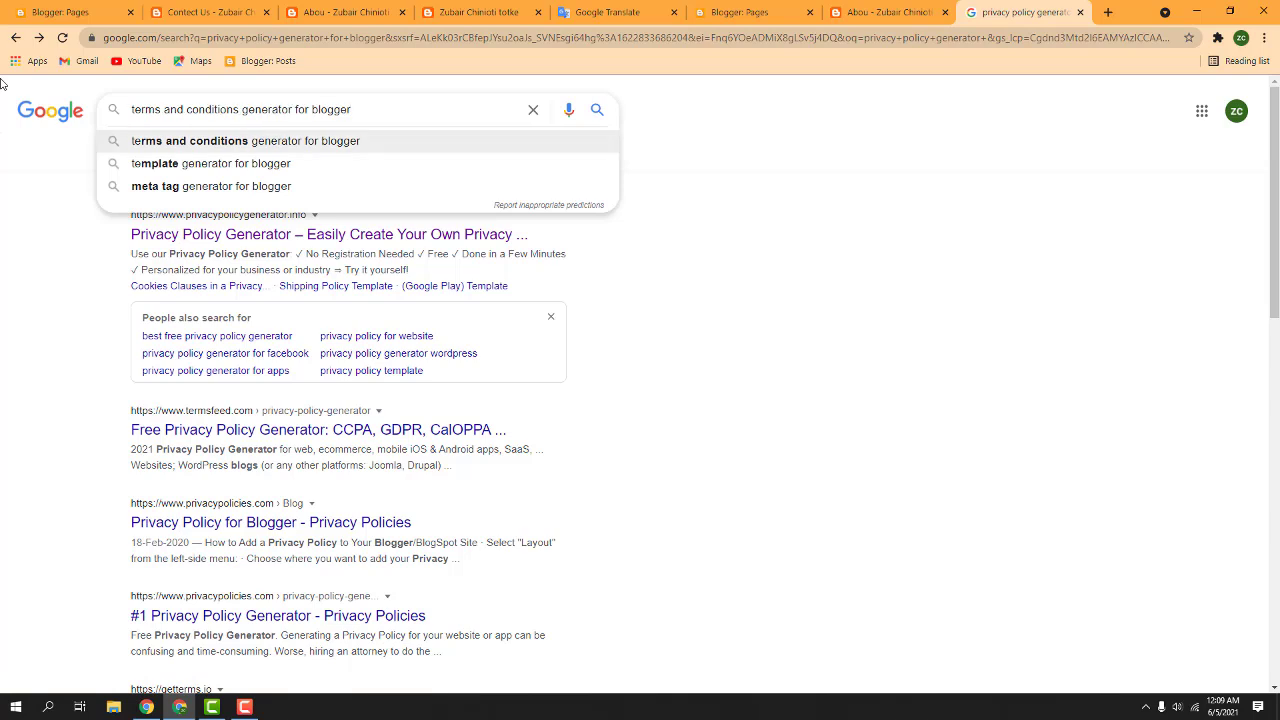
pyautogui.press('Return')
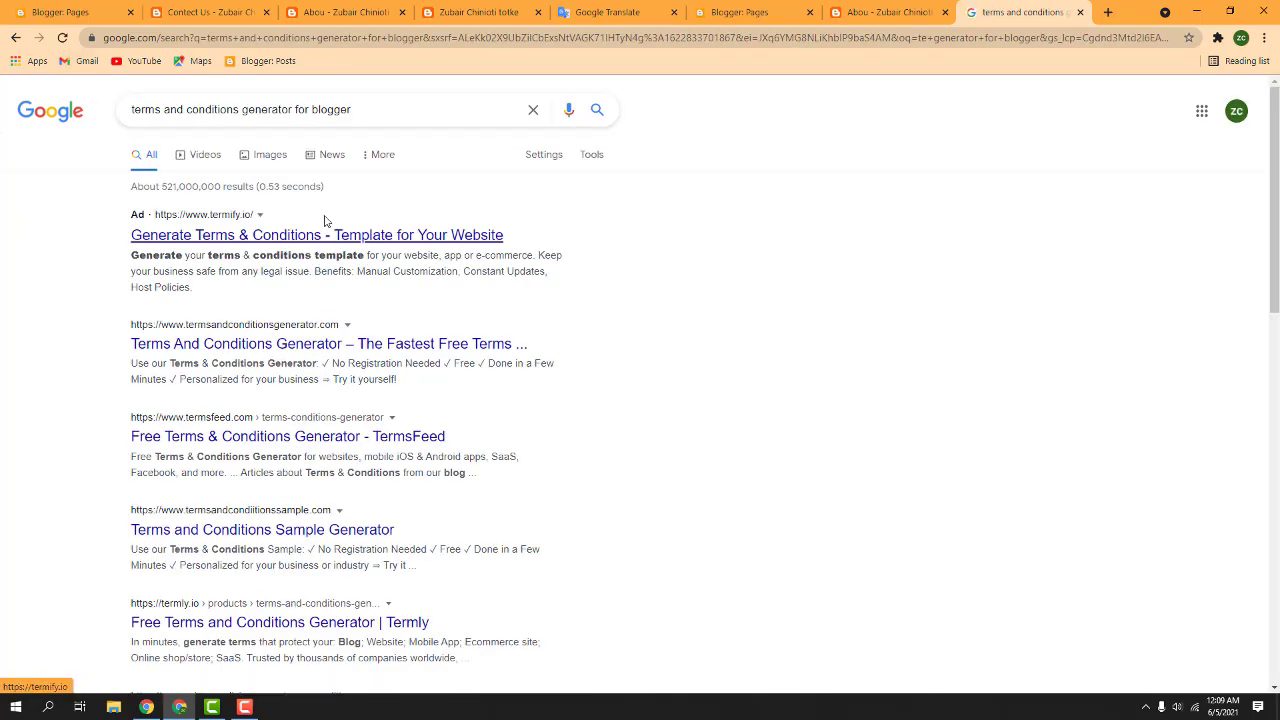
# Open the termsandconditionsgenerator.com result, and create a new blank page in Blogger
pyautogui.click(280, 345)
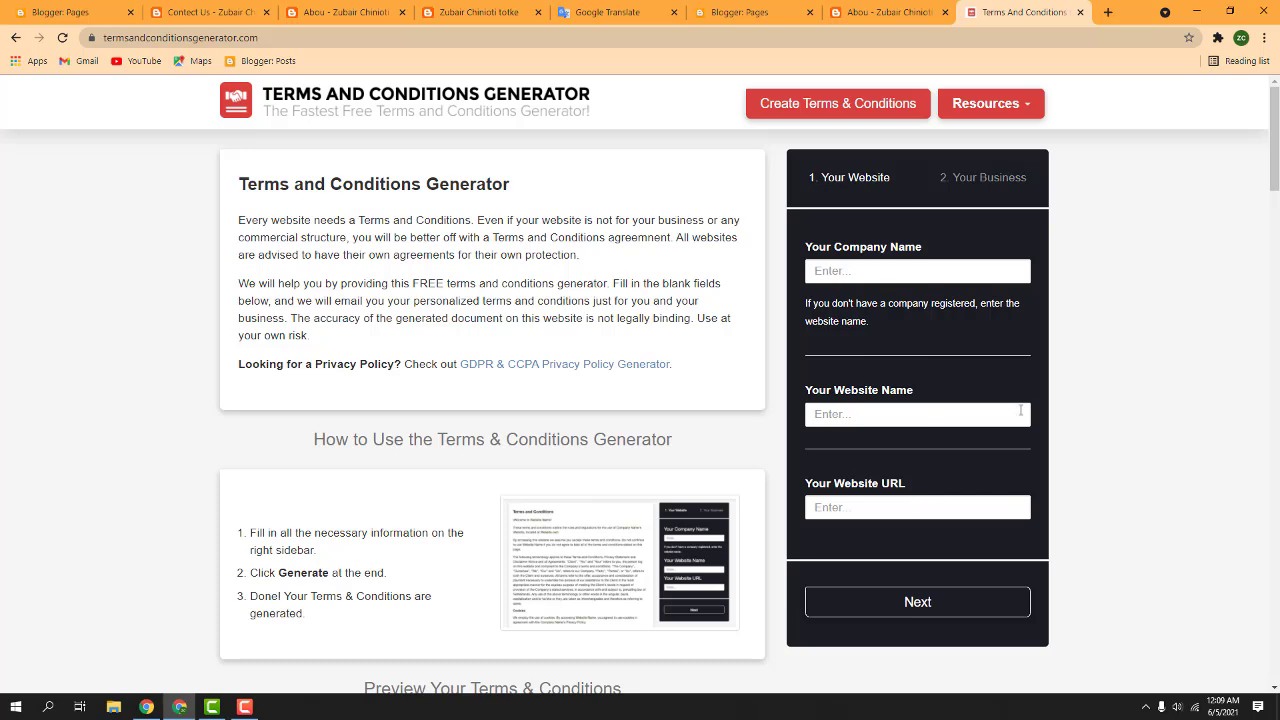
pyautogui.click(60, 12)
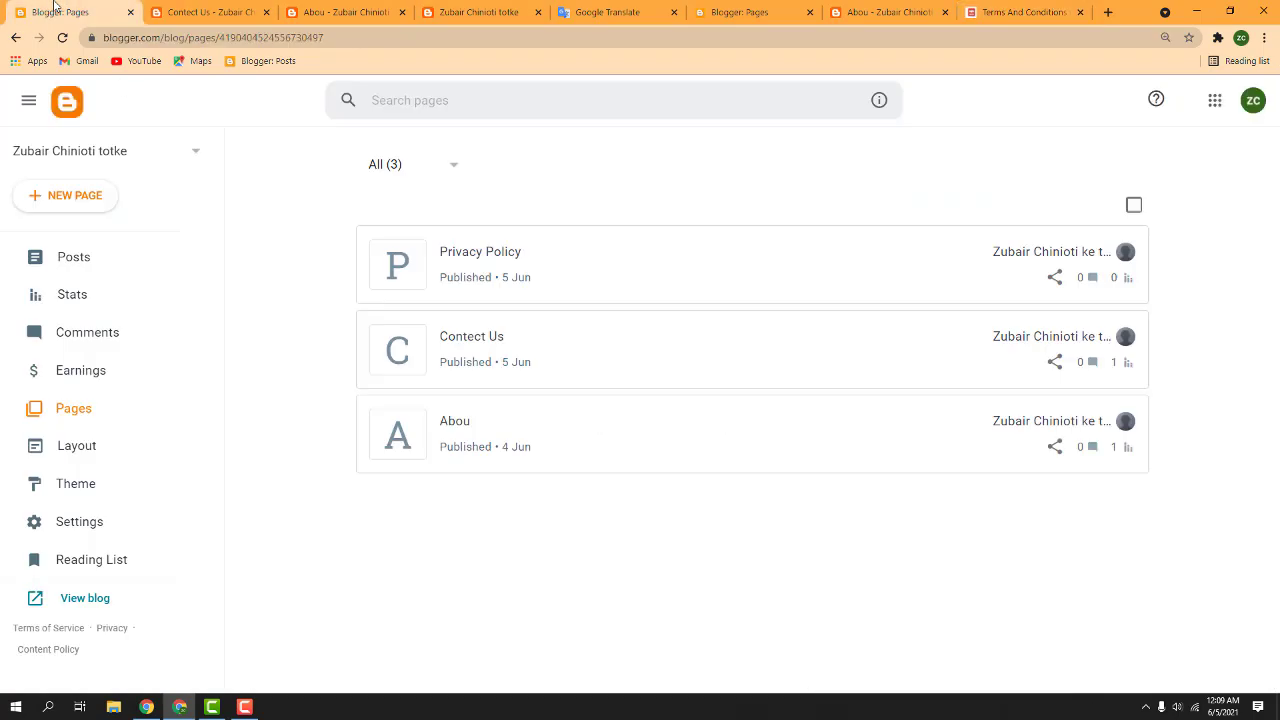
pyautogui.click(40, 203)
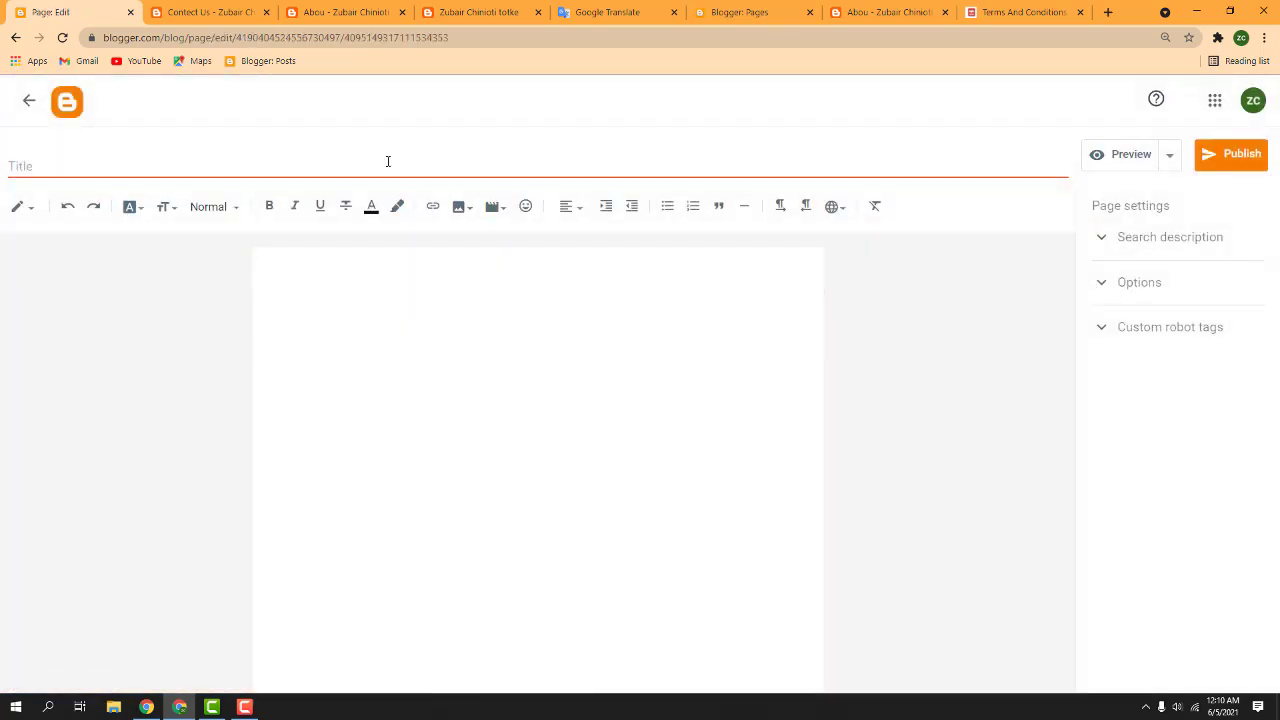
# Return from the terms generator to the Google results and search for "disclaimer generator for blogger"
pyautogui.click(1059, 8)
pyautogui.click(13, 37)
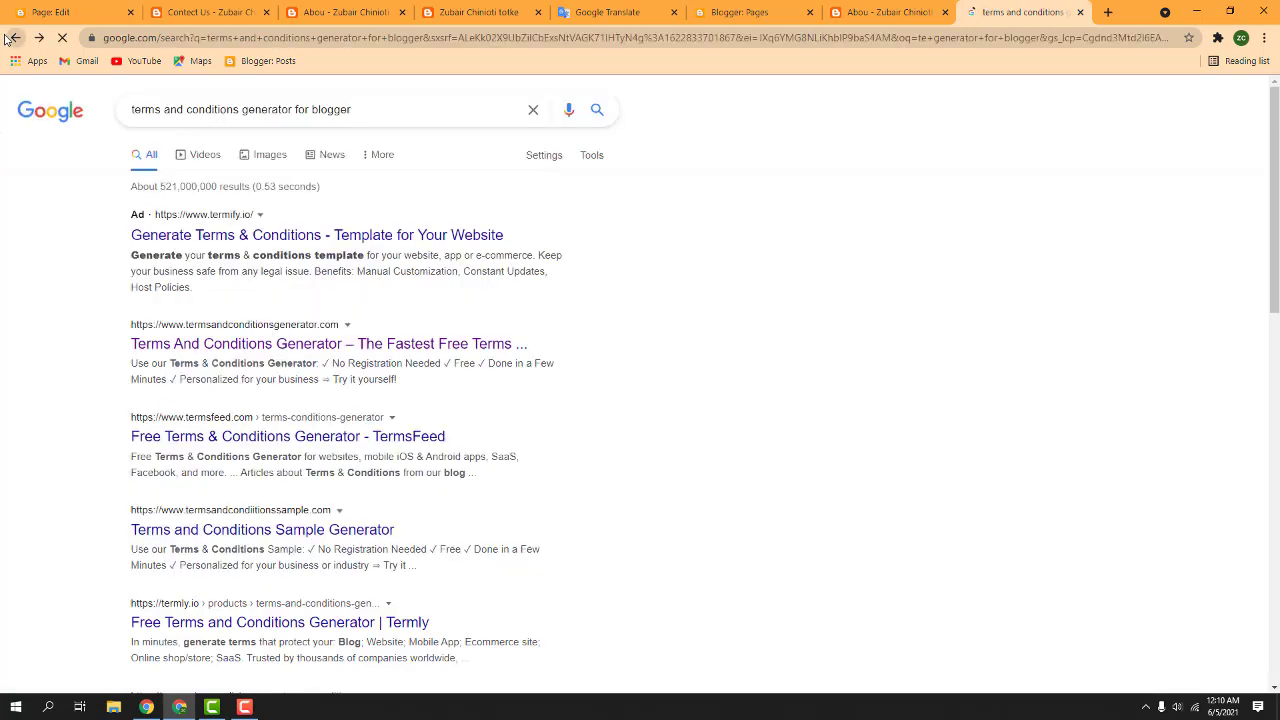
pyautogui.moveTo(440, 112); pyautogui.dragTo(5, 111)
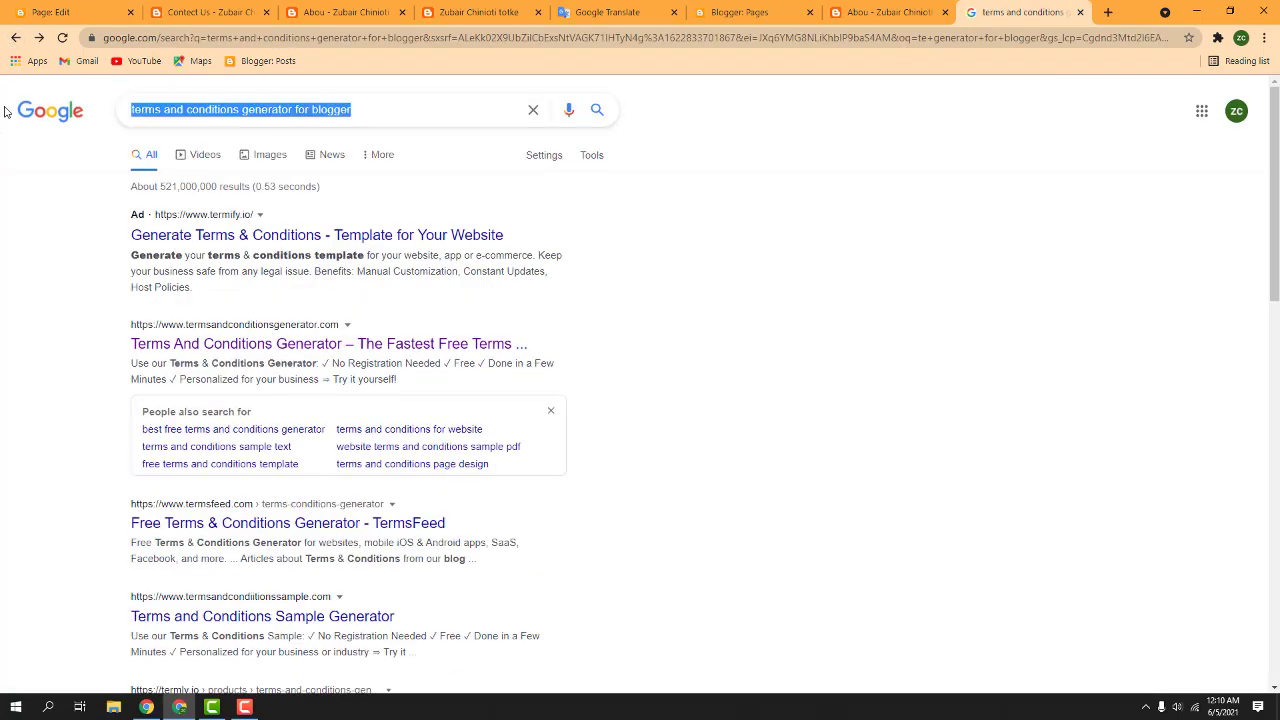
pyautogui.write('disclaimer')
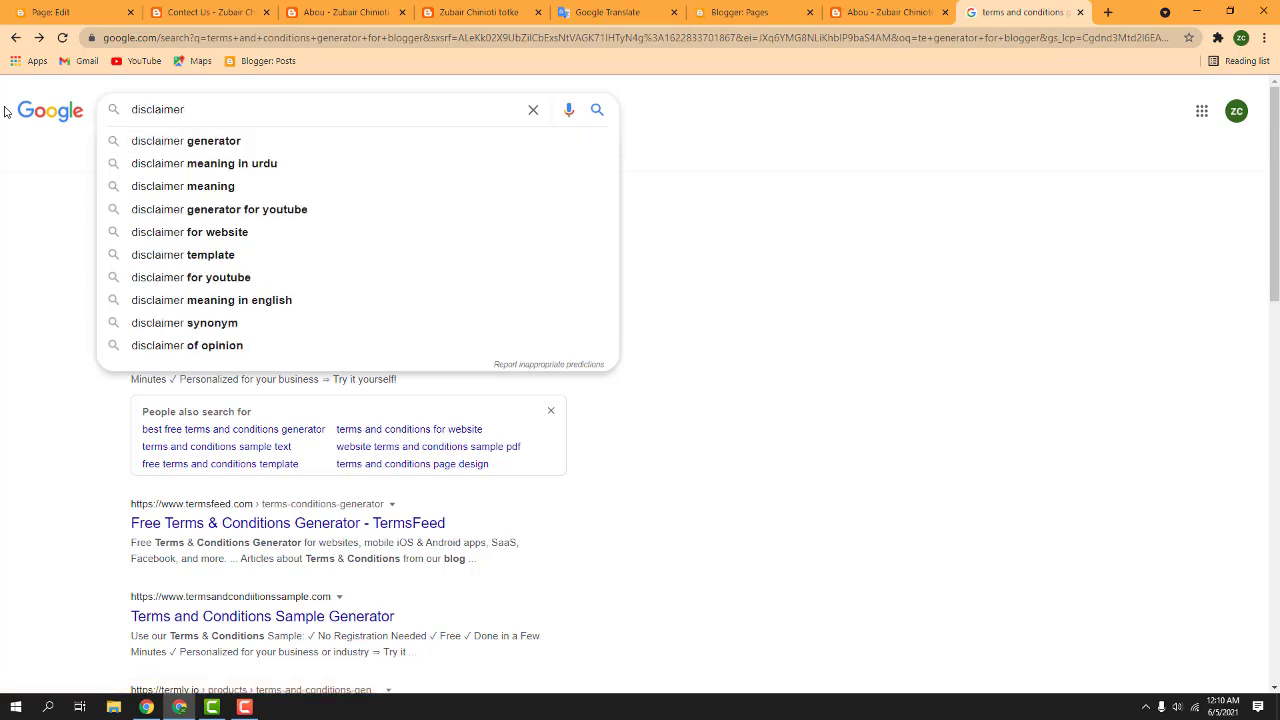
pyautogui.press('Down')
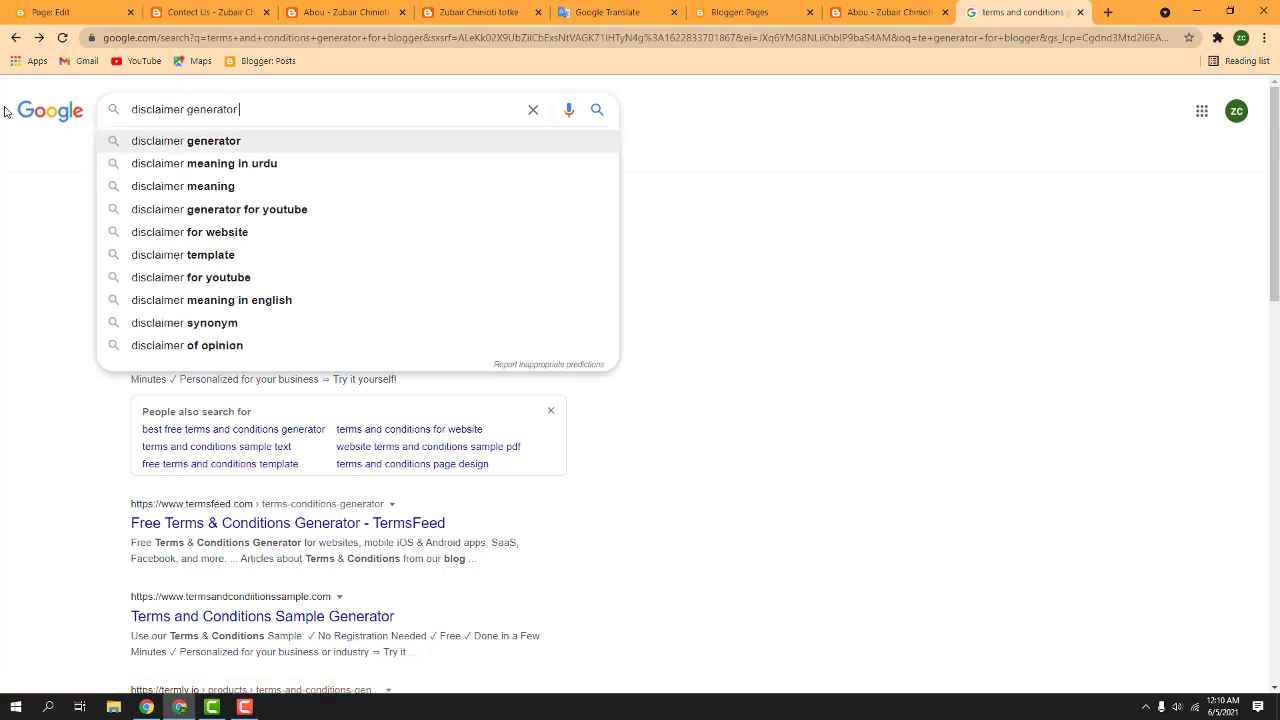
pyautogui.write('for')
pyautogui.press('Down')
pyautogui.press('Return')
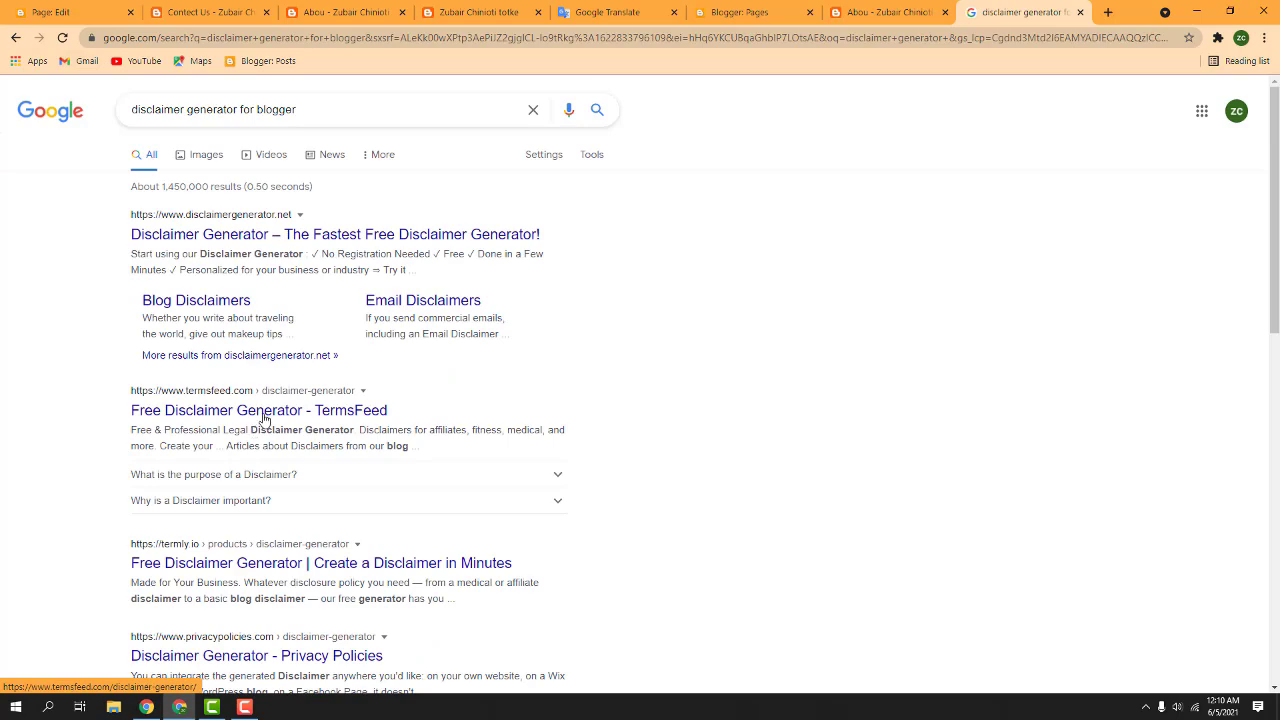
# Look through the search results and open the disclaimergenerator.net site
pyautogui.scroll(-3, 200, 420)
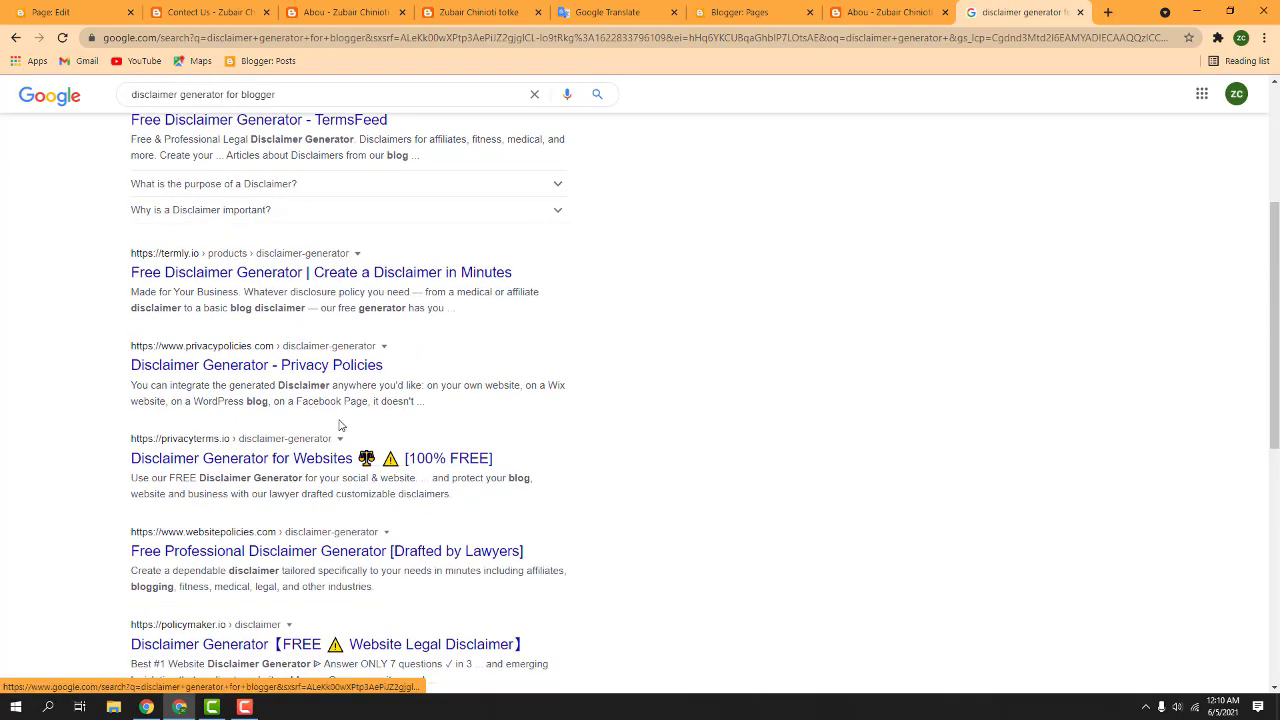
pyautogui.scroll(3, 275, 431)
pyautogui.click(474, 240)
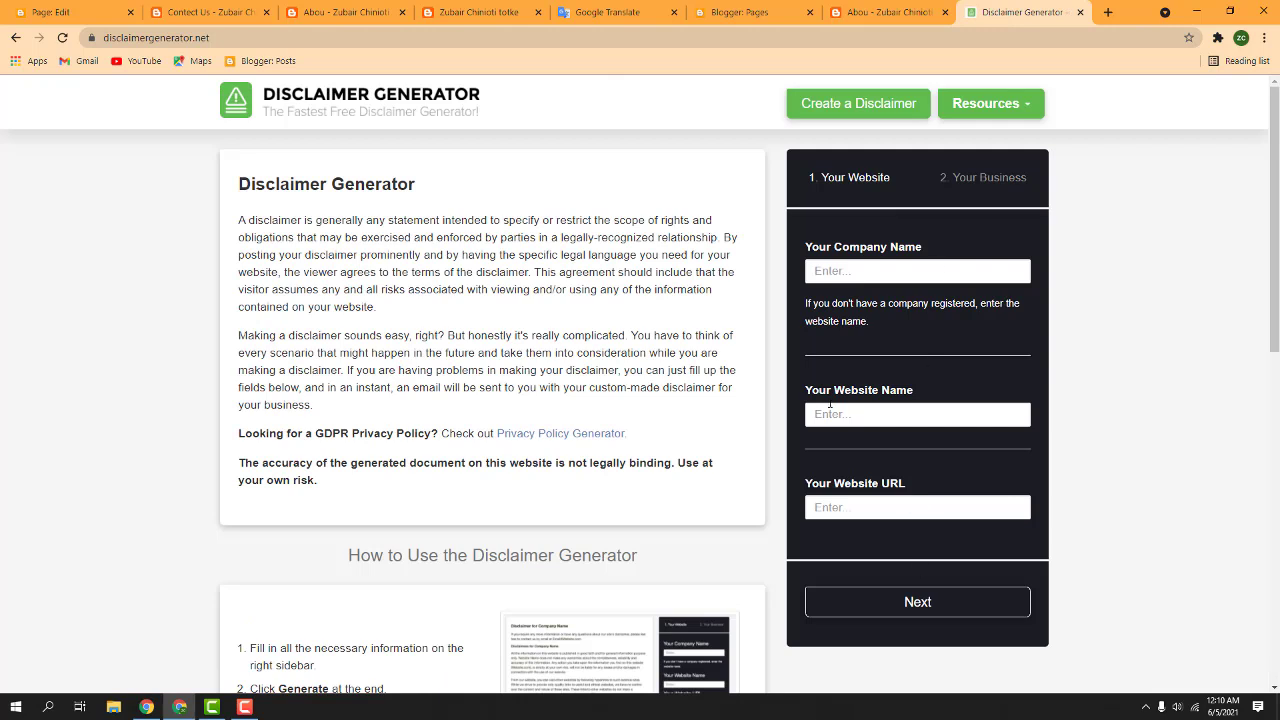
# Switch to the blank Blogger page, leave its title empty and return to the blog's list of pages
pyautogui.click(126, 9)
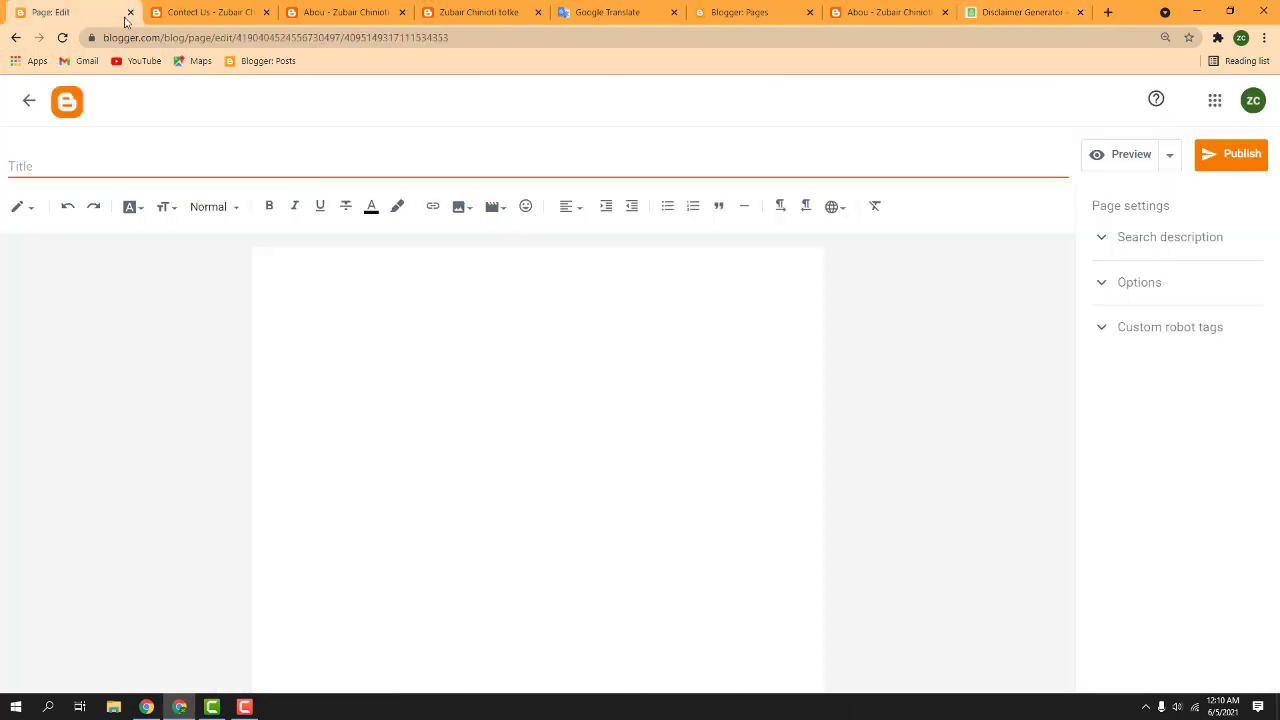
pyautogui.write('Privacy Policy')
pyautogui.hotkey('ctrl', 'z')
pyautogui.click(78, 164)
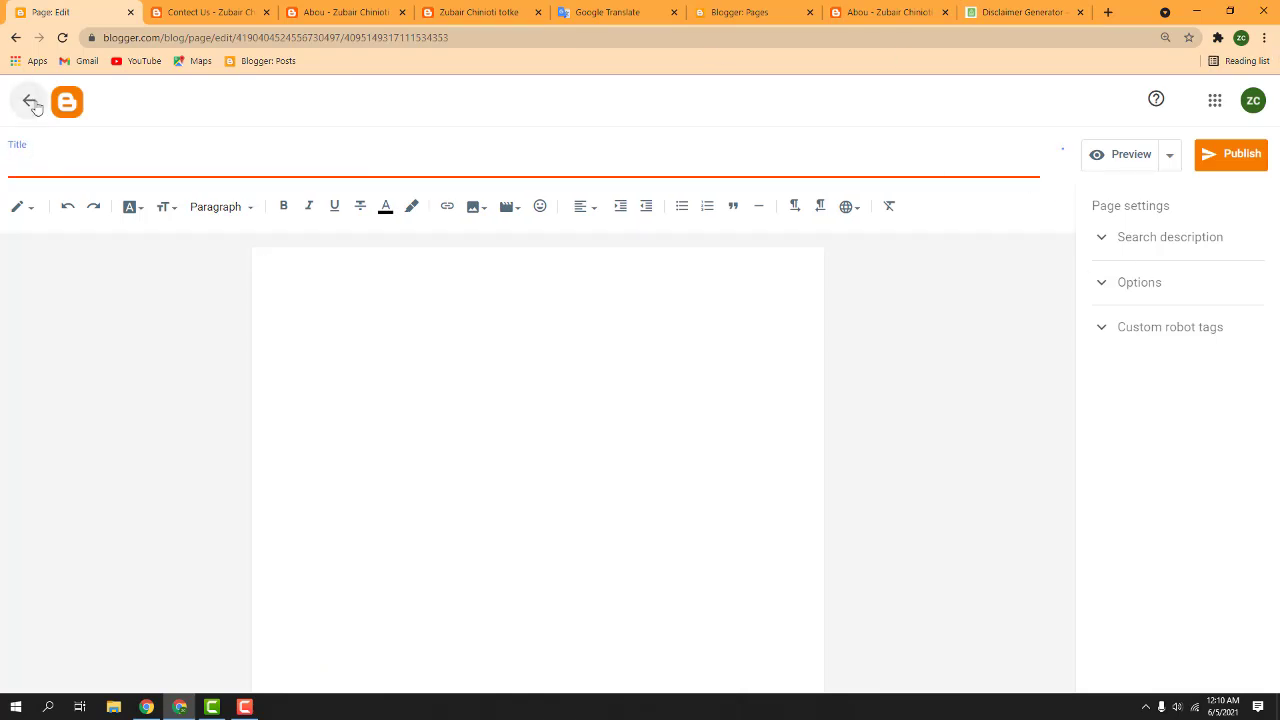
pyautogui.click(28, 101)
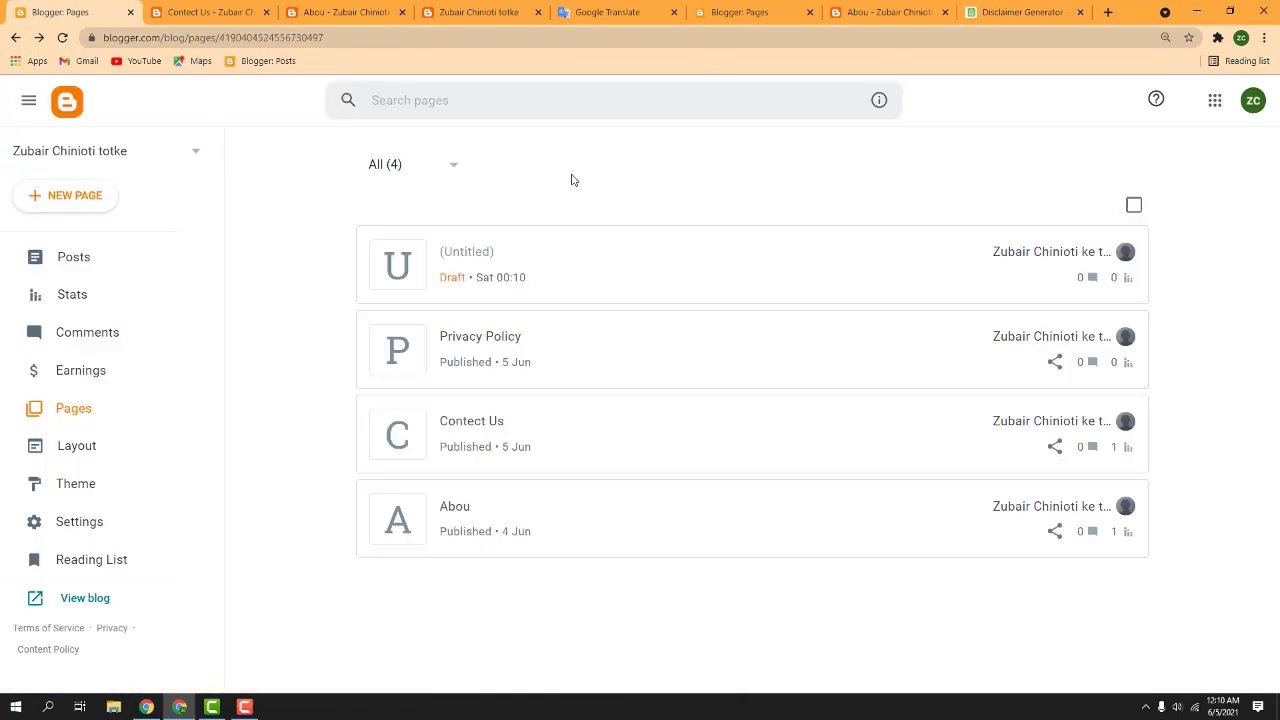
# View the published Privacy Policy page on the live blog and select its web address
pyautogui.click(1090, 337)
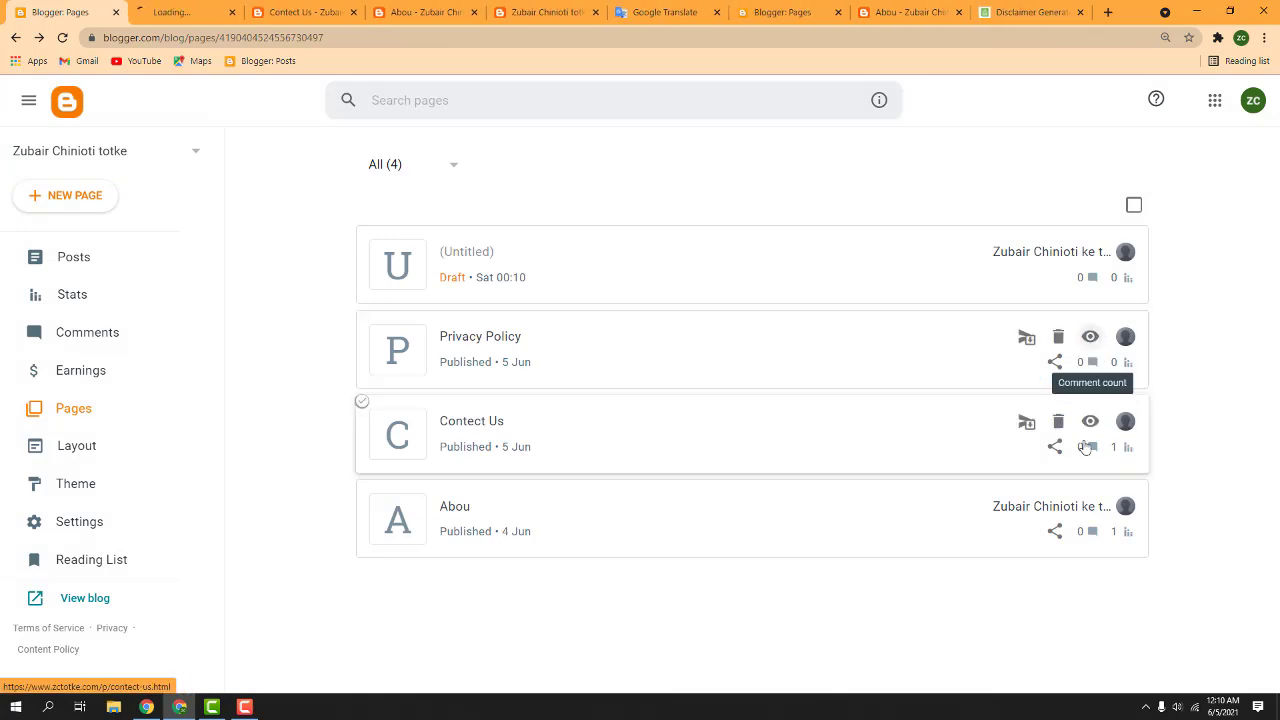
pyautogui.click(318, 12)
pyautogui.click(190, 12)
pyautogui.click(338, 38)
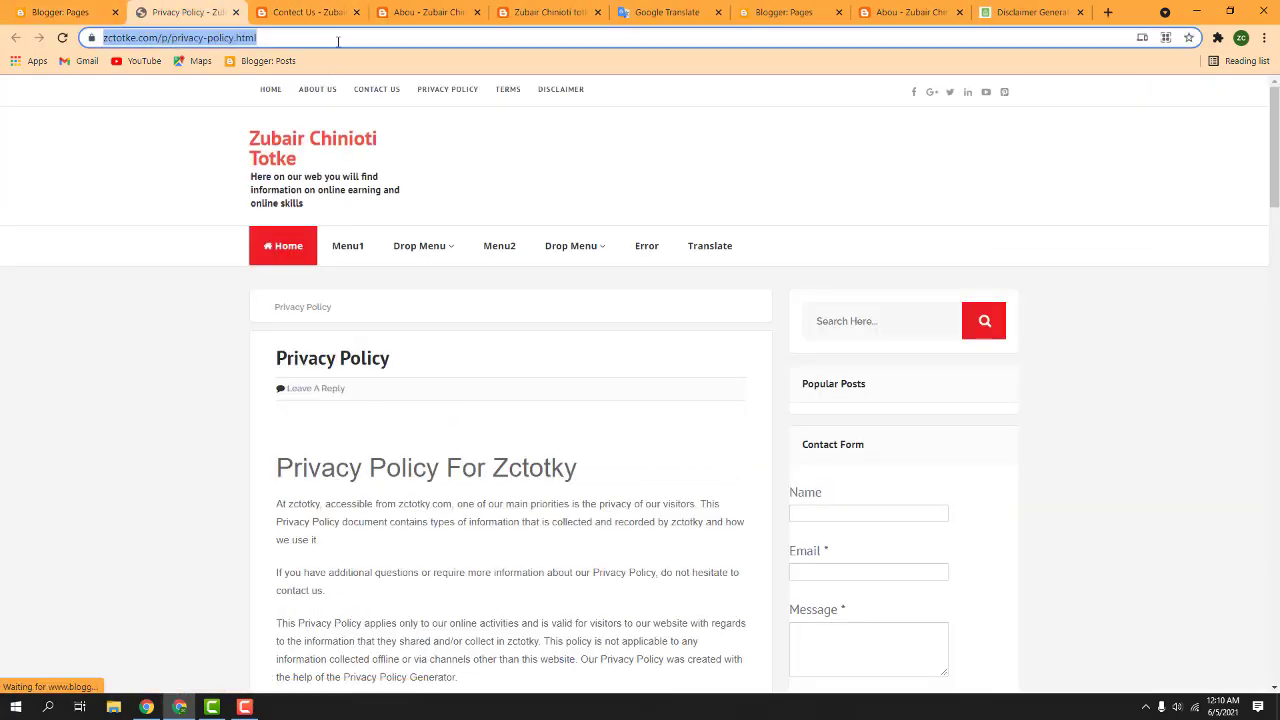
pyautogui.click(60, 12)
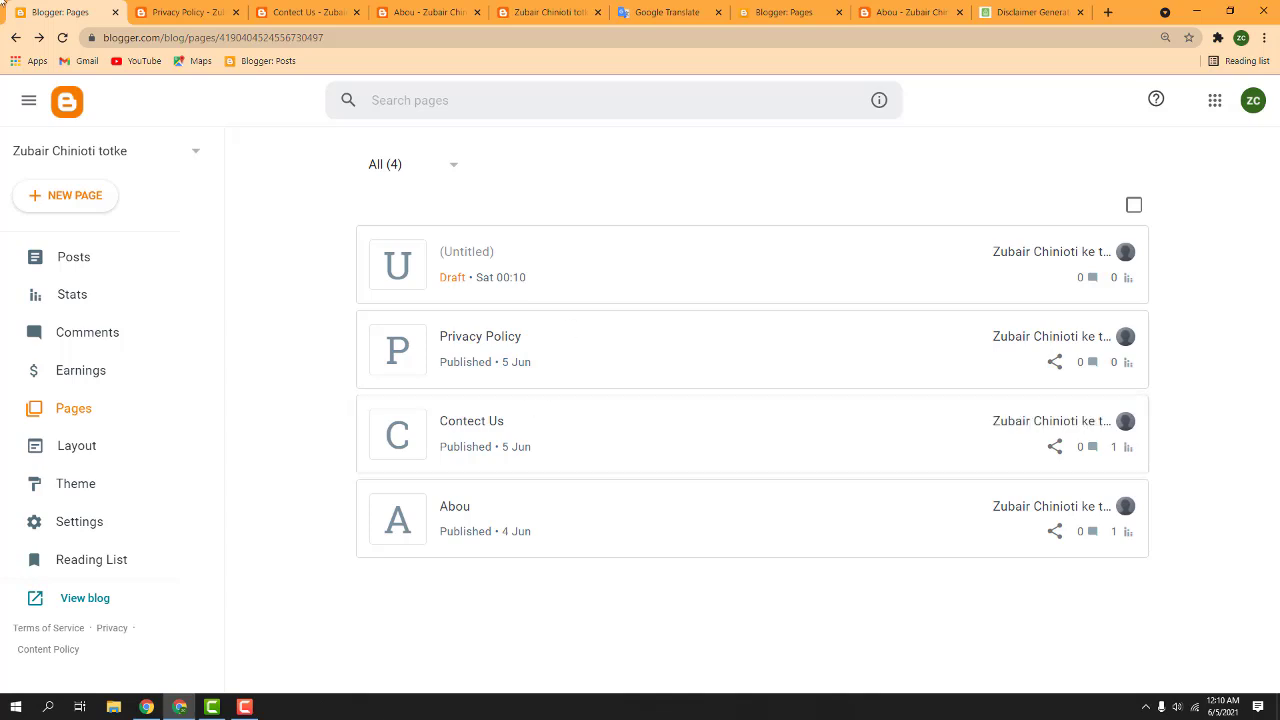
pyautogui.click(150, 8)
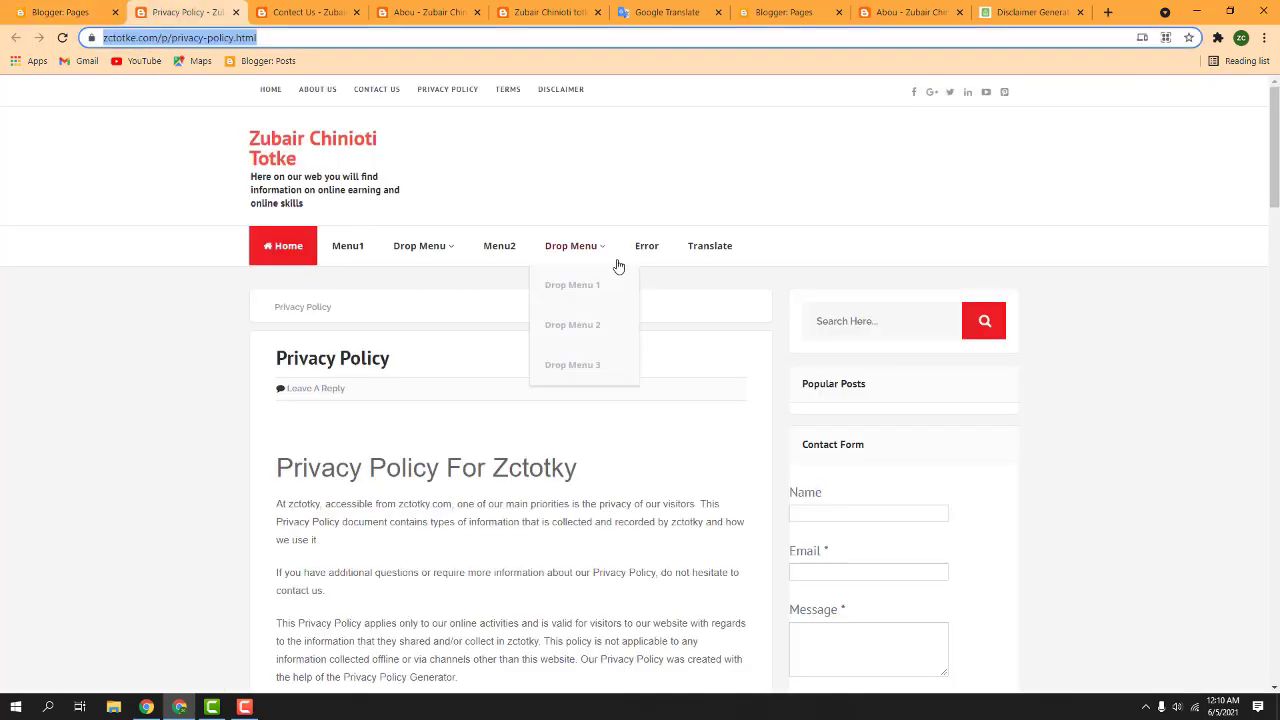
pyautogui.click(890, 10)
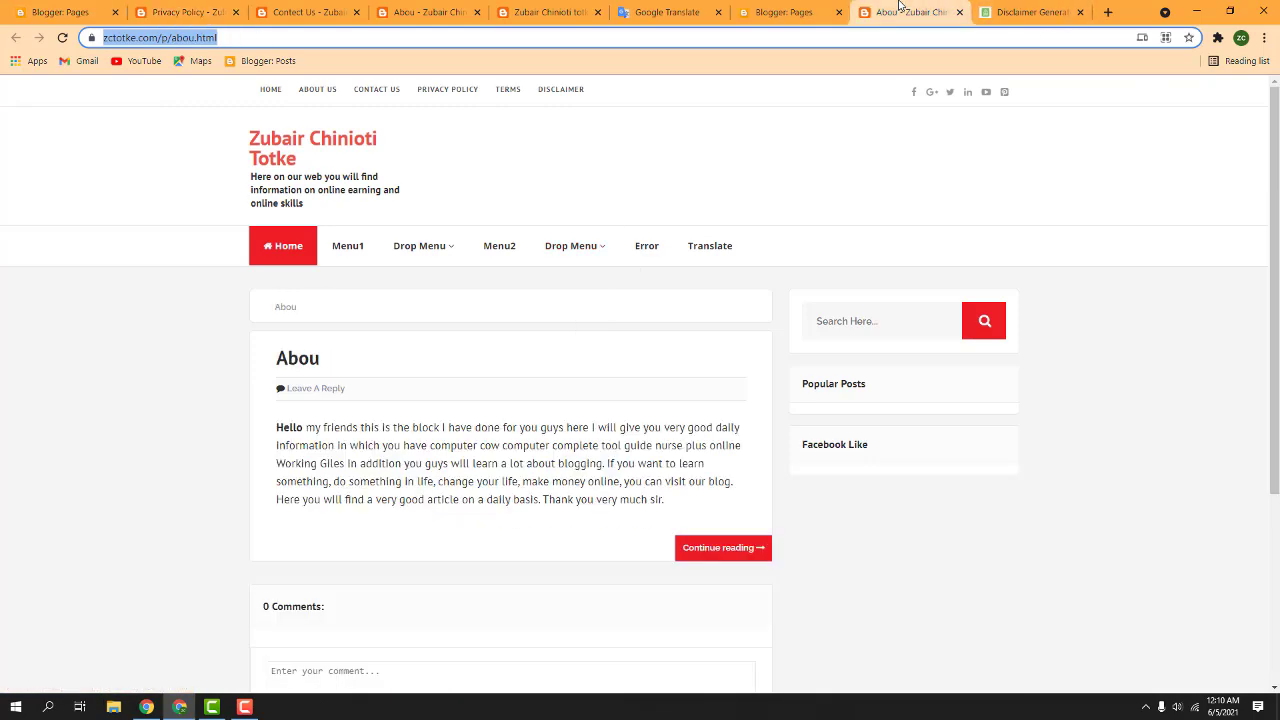
pyautogui.click(1038, 8)
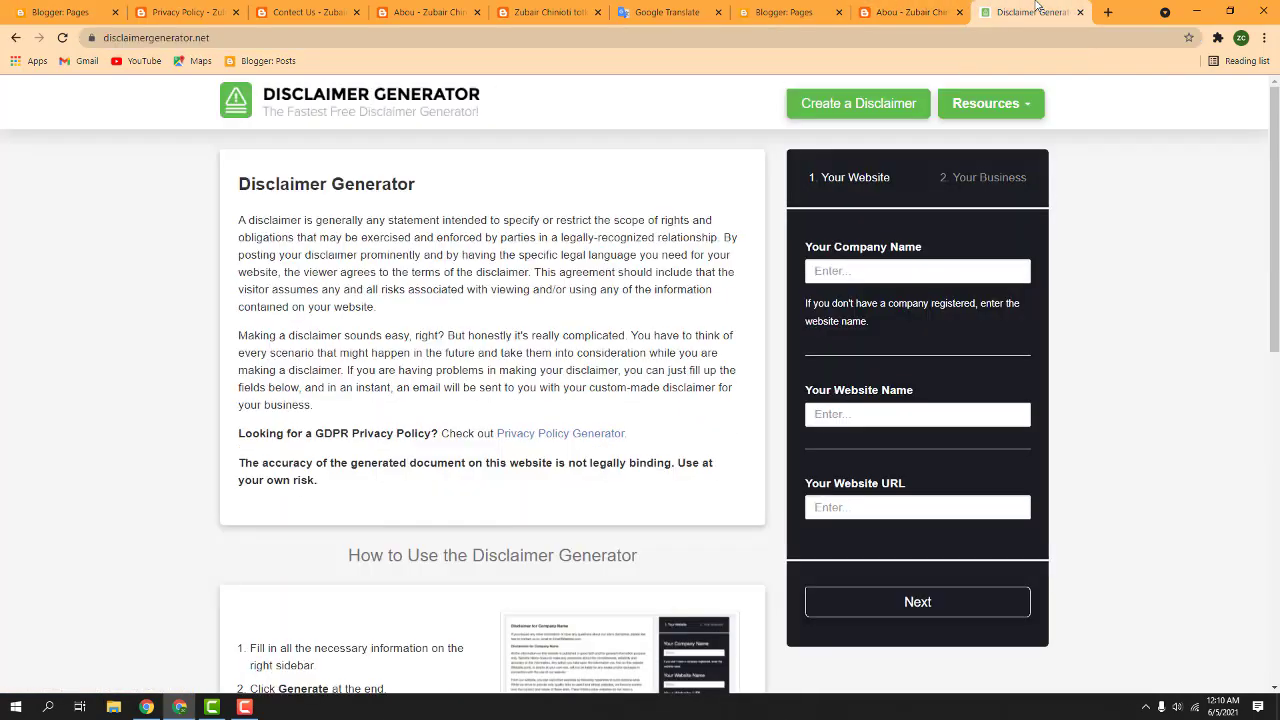
pyautogui.click(910, 10)
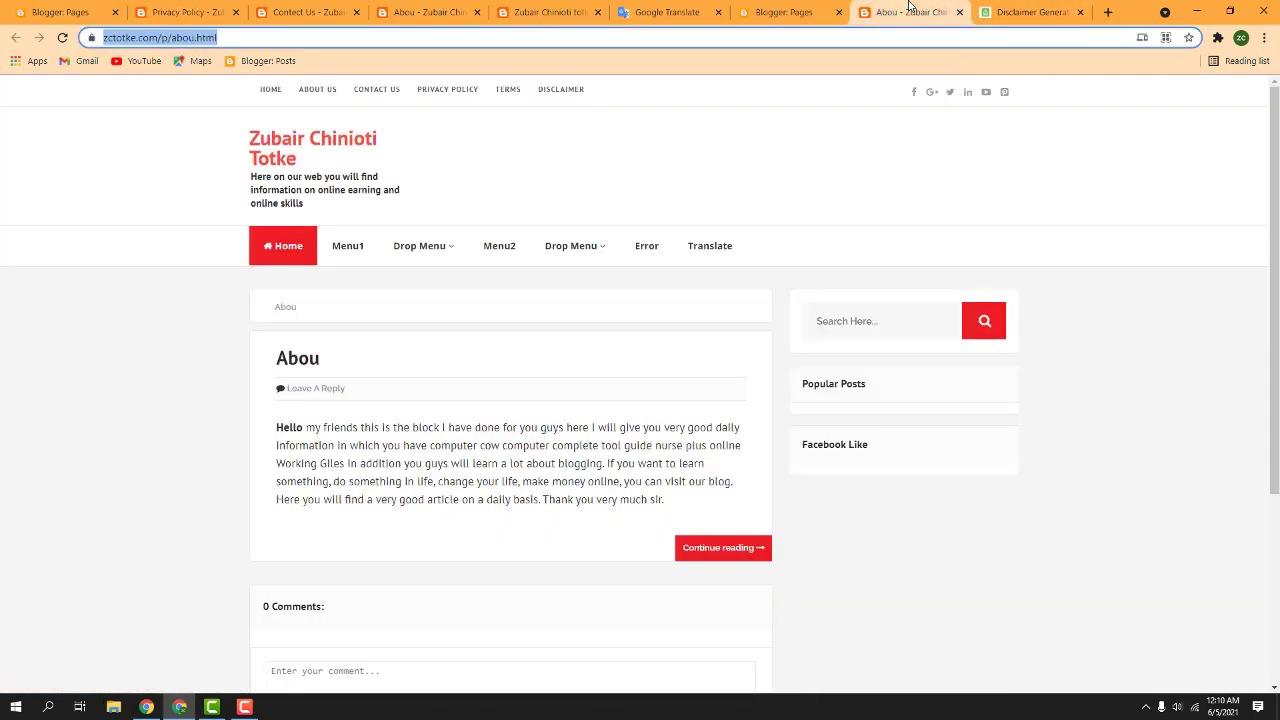
# Search Google in a new browser tab for "best apk download site"
pyautogui.click(1108, 12)
pyautogui.write('google')
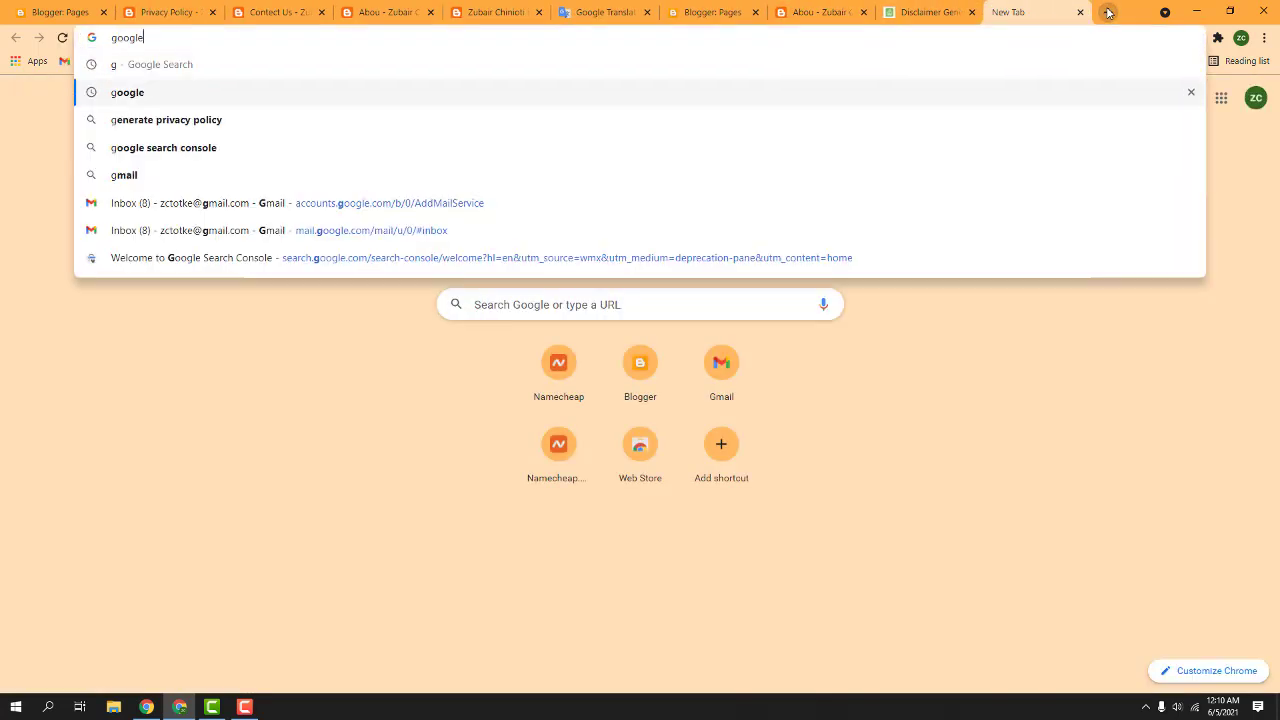
pyautogui.press('Return')
pyautogui.moveTo(177, 112); pyautogui.dragTo(3, 95)
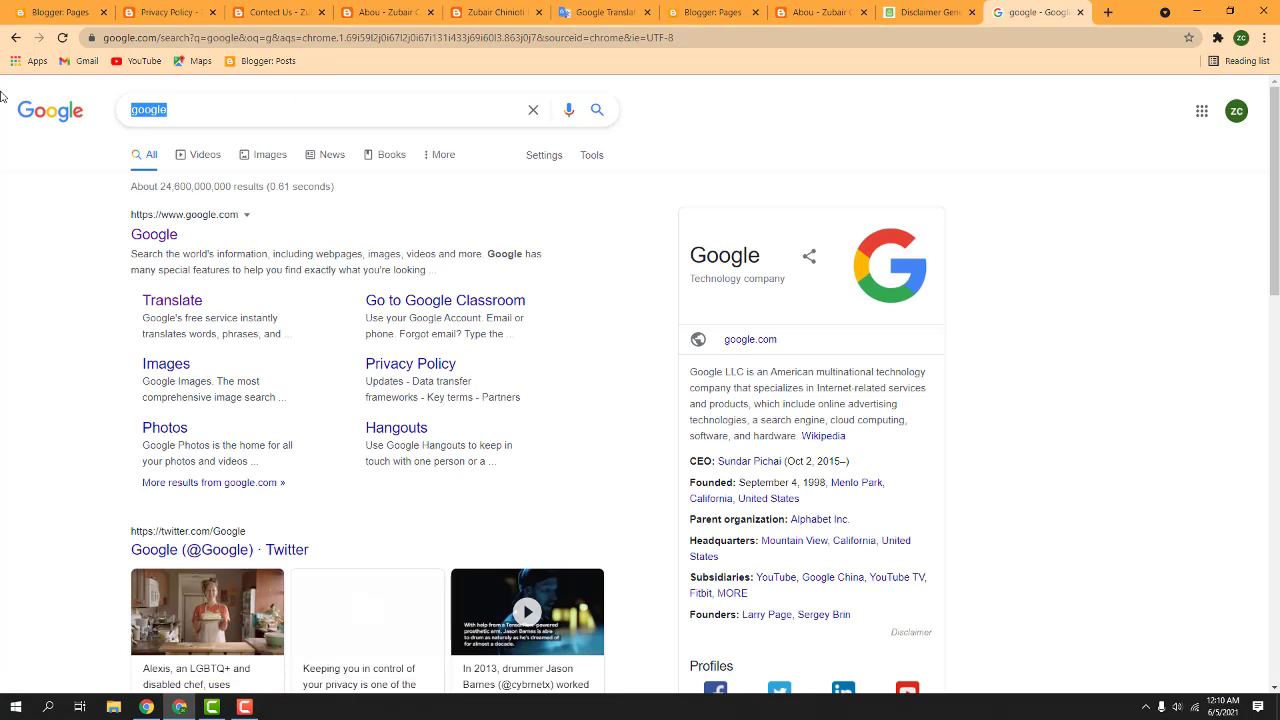
pyautogui.write('best apk')
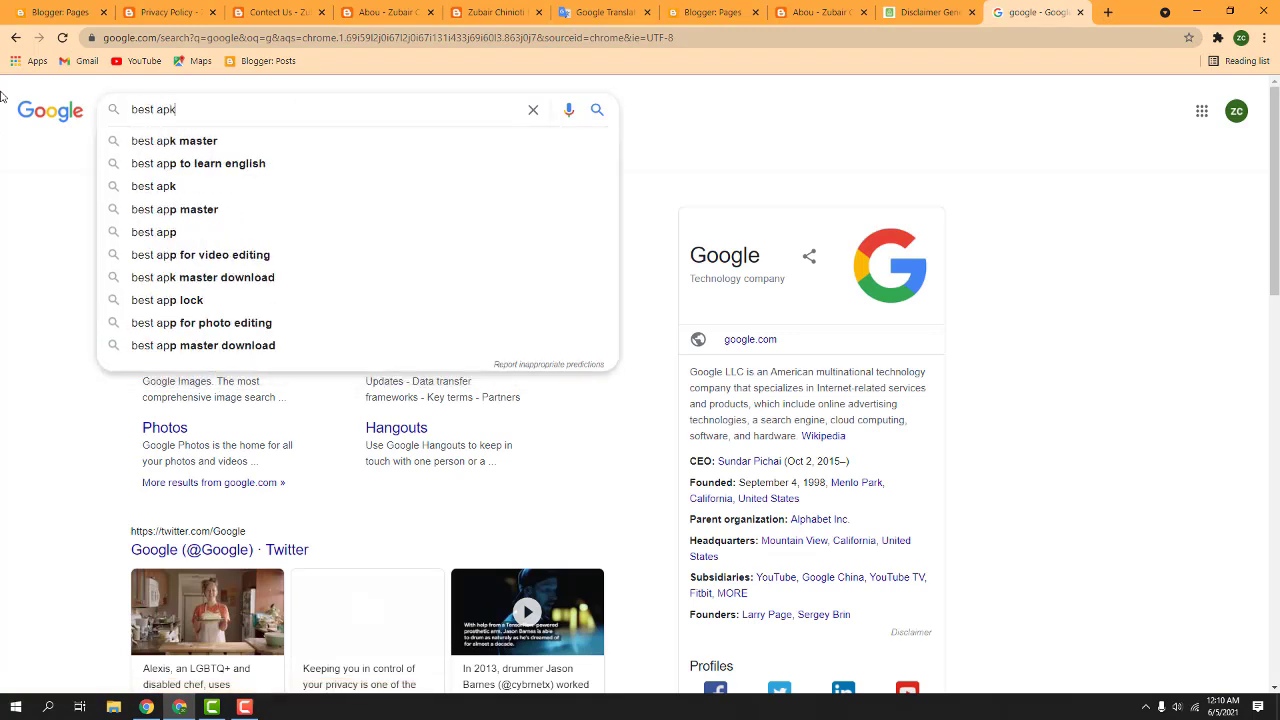
pyautogui.write(' download ')
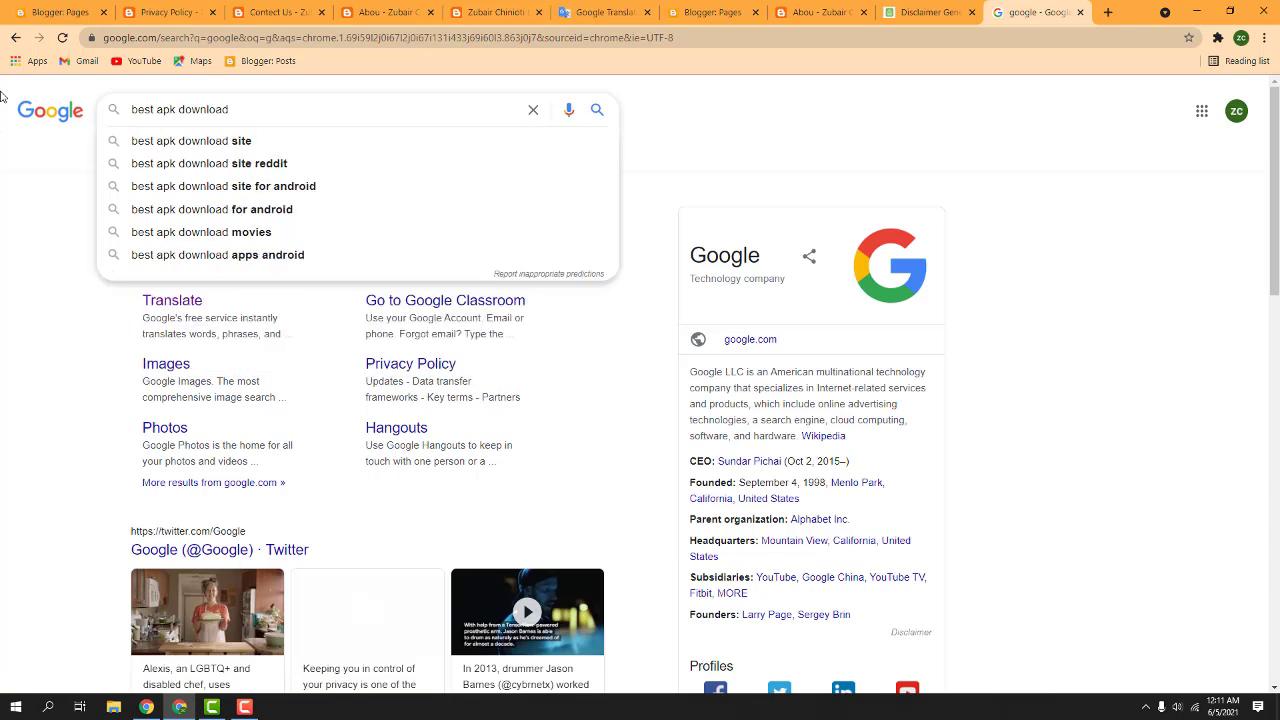
pyautogui.write('site')
pyautogui.press('Return')
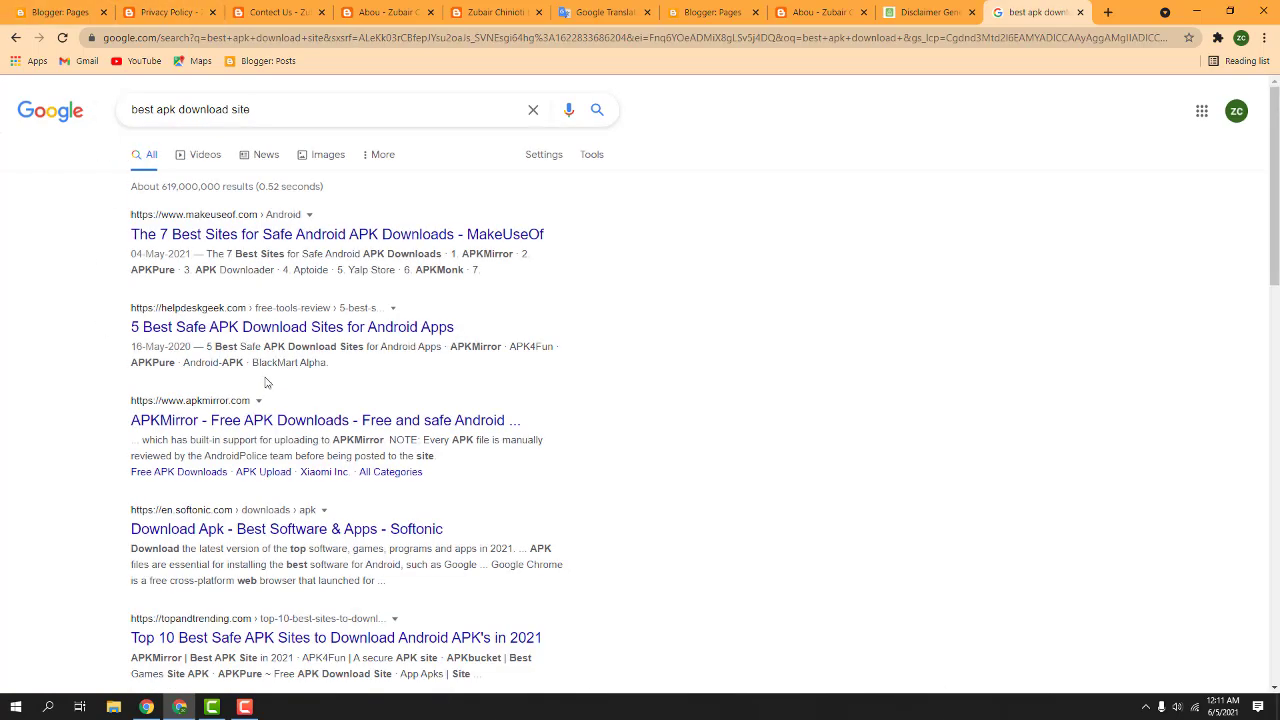
# Open the APKMirror, Softonic and APKPure search results, each in its own new browser tab
pyautogui.rightClick(289, 425)
pyautogui.click(325, 432)
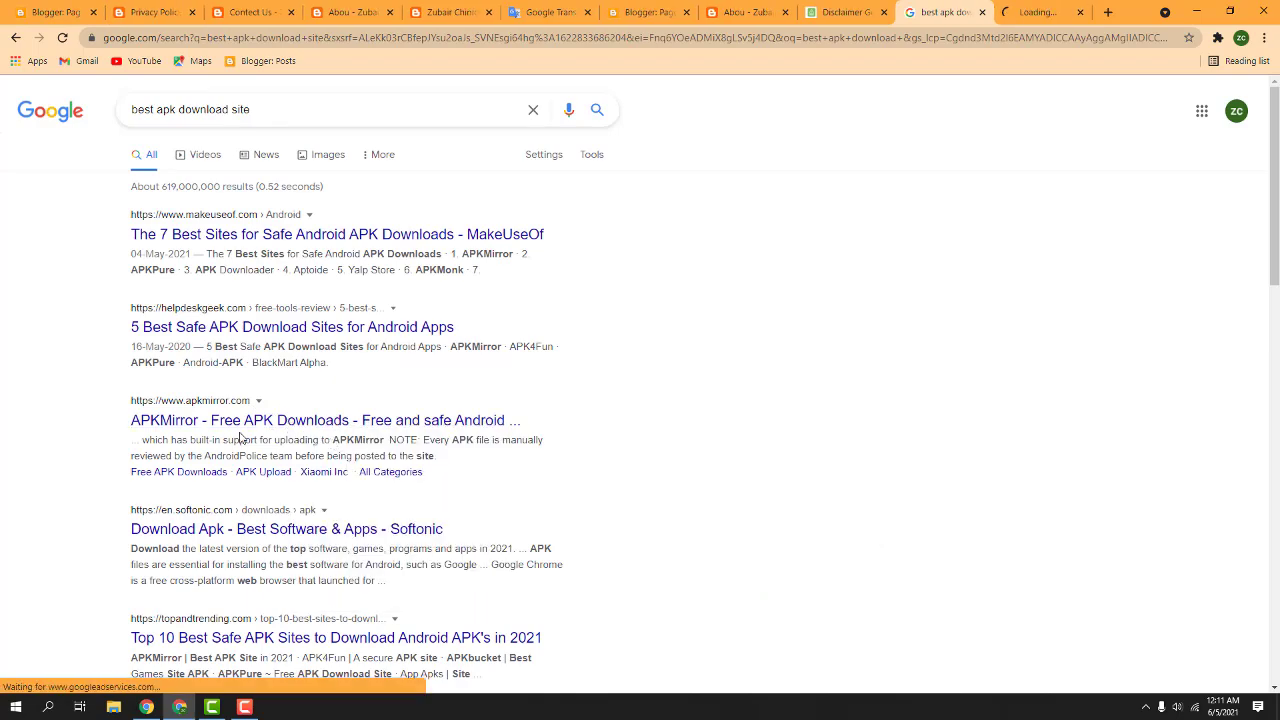
pyautogui.scroll(-2, 240, 437)
pyautogui.rightClick(282, 383)
pyautogui.click(300, 395)
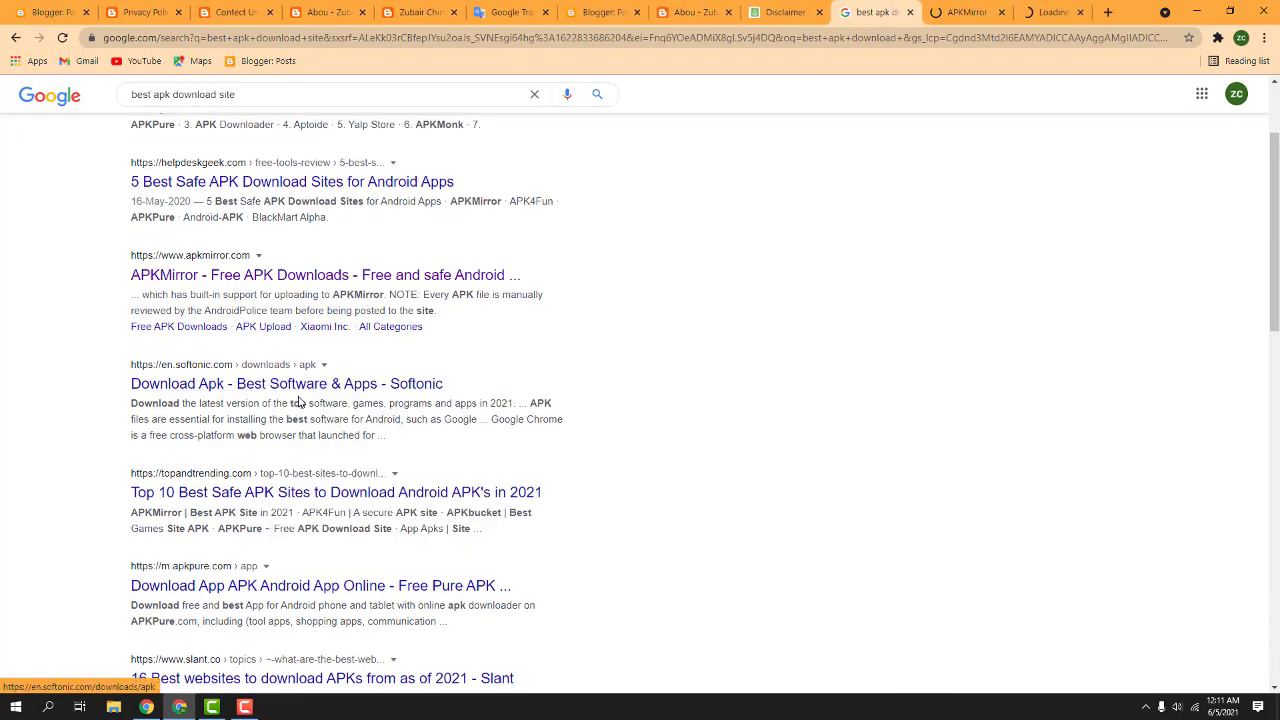
pyautogui.scroll(-2, 298, 400)
pyautogui.rightClick(234, 368)
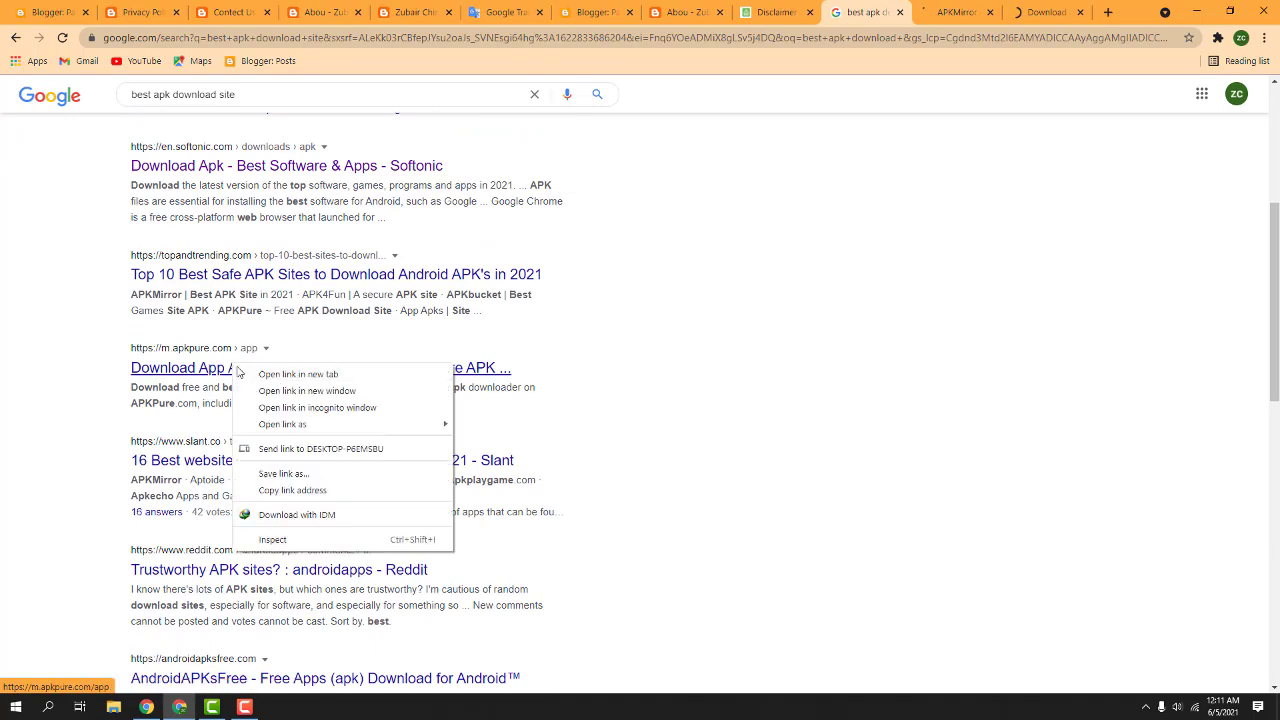
pyautogui.click(298, 374)
pyautogui.scroll(-1, 340, 386)
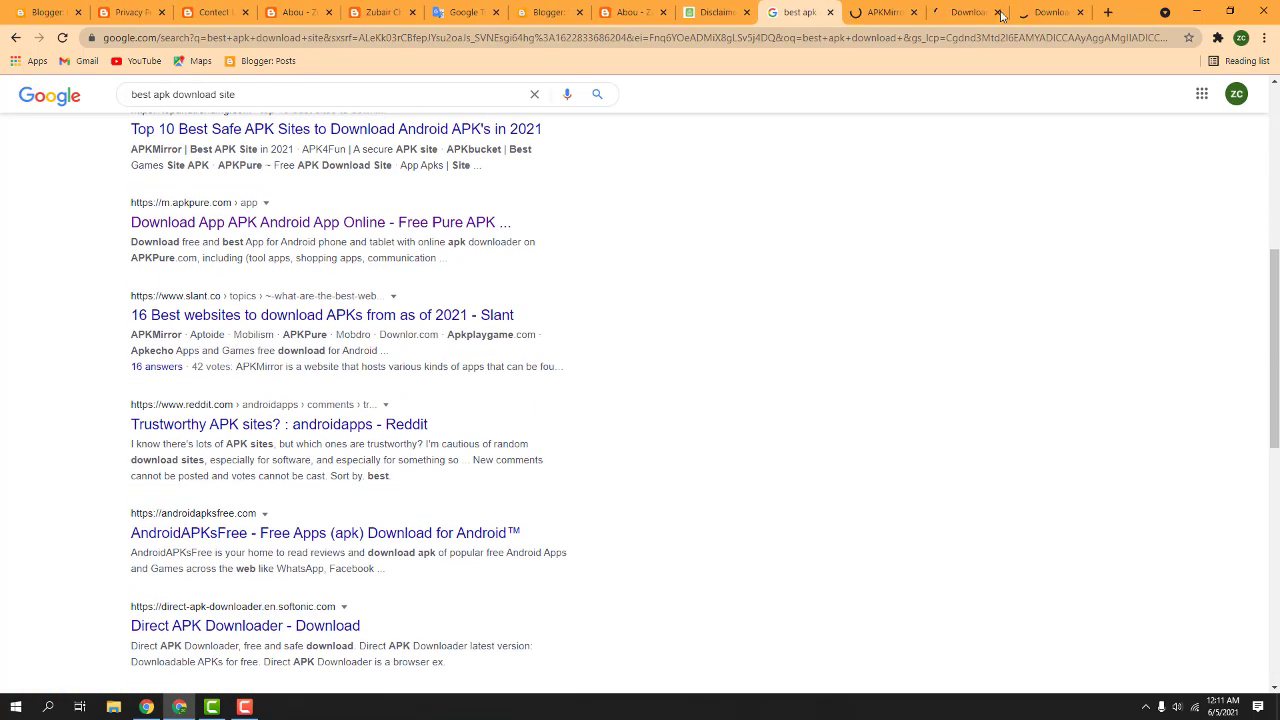
# Examine the policy and contact links in APKMirror's footer, and view the Softonic page, dismissing its notification request
pyautogui.click(876, 8)
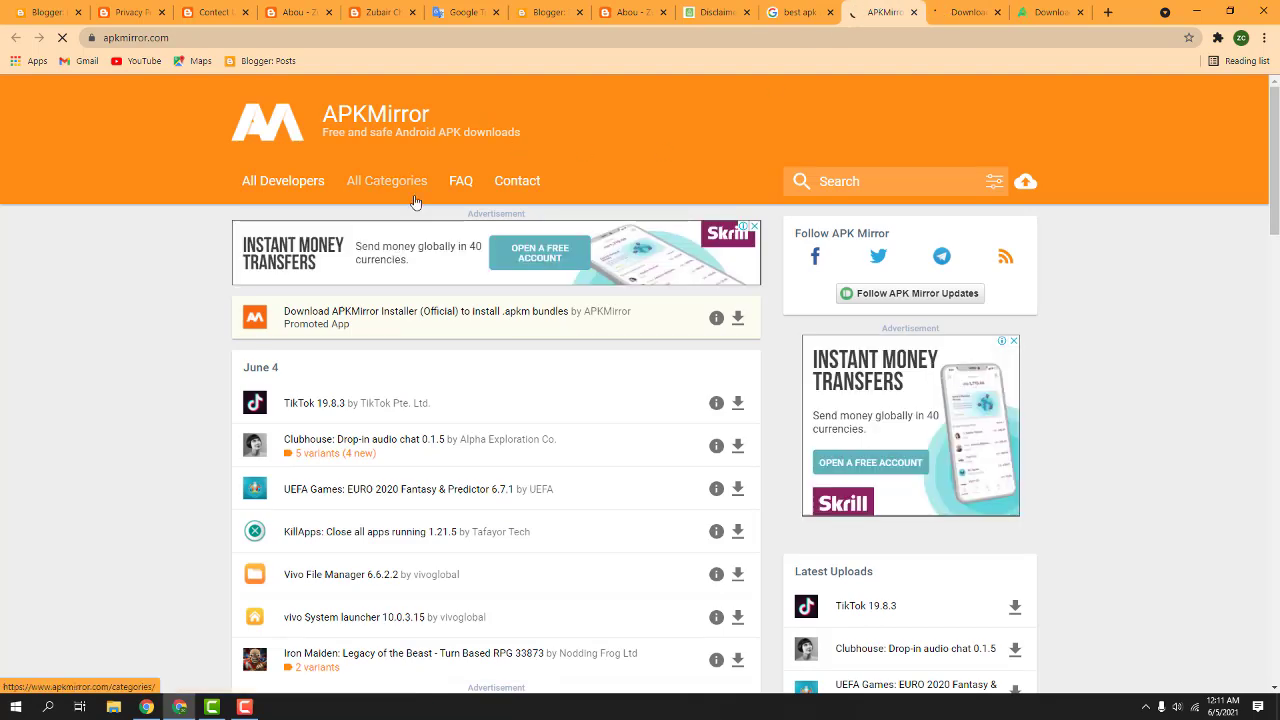
pyautogui.scroll(-1, 518, 190)
pyautogui.scroll(-15, 1017, 443)
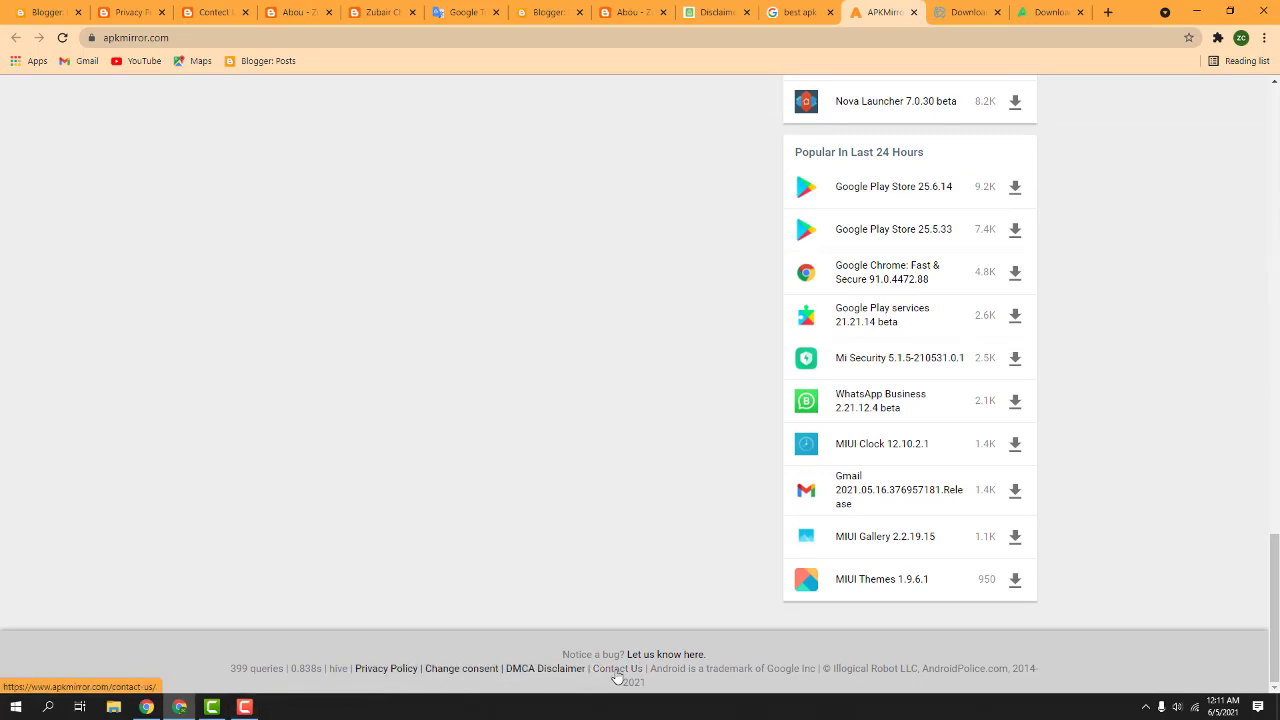
pyautogui.click(965, 12)
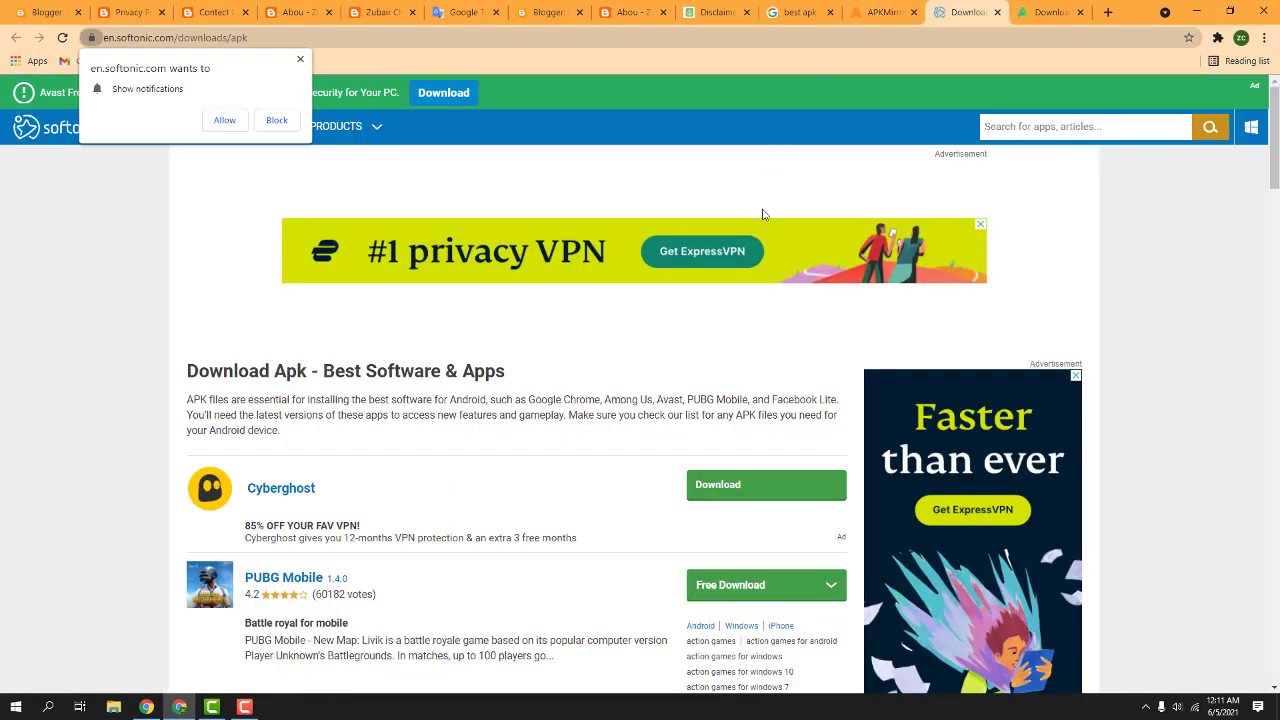
pyautogui.click(300, 59)
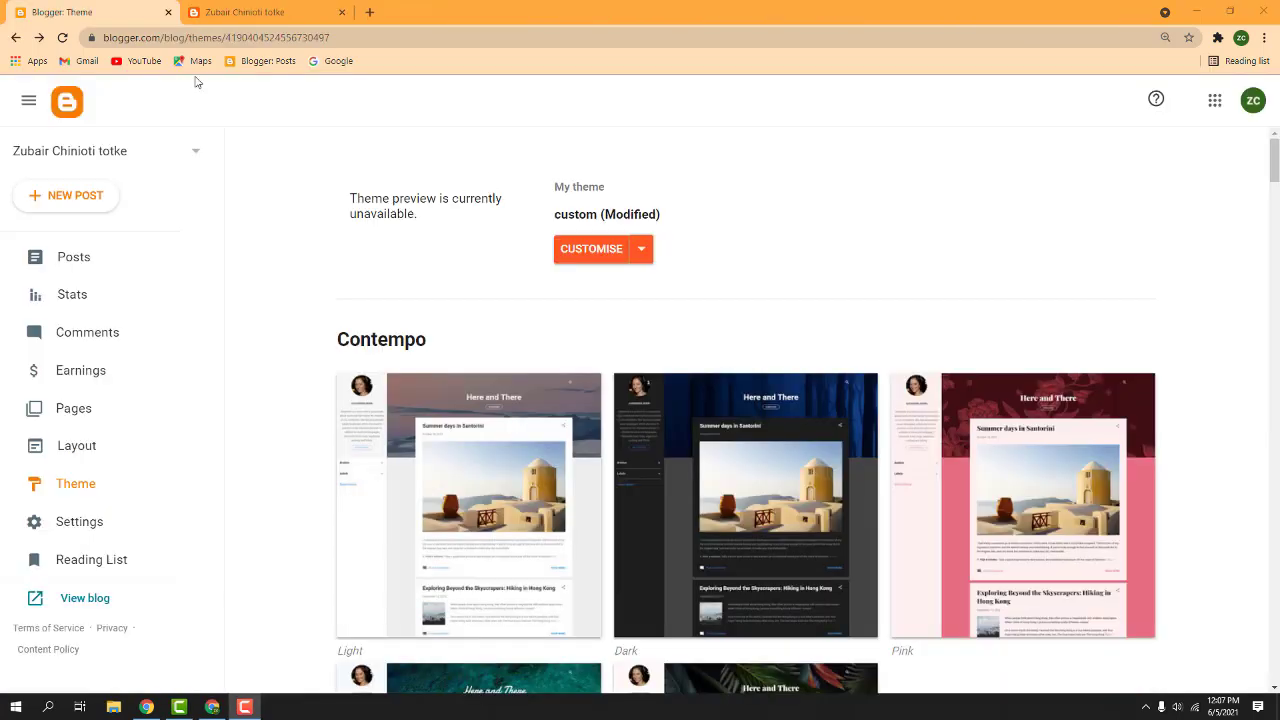
# Point out the social icons in the live blog's header, and open the custom theme's HTML code for editing
pyautogui.click(250, 12)
pyautogui.moveTo(898, 76); pyautogui.dragTo(1035, 110)
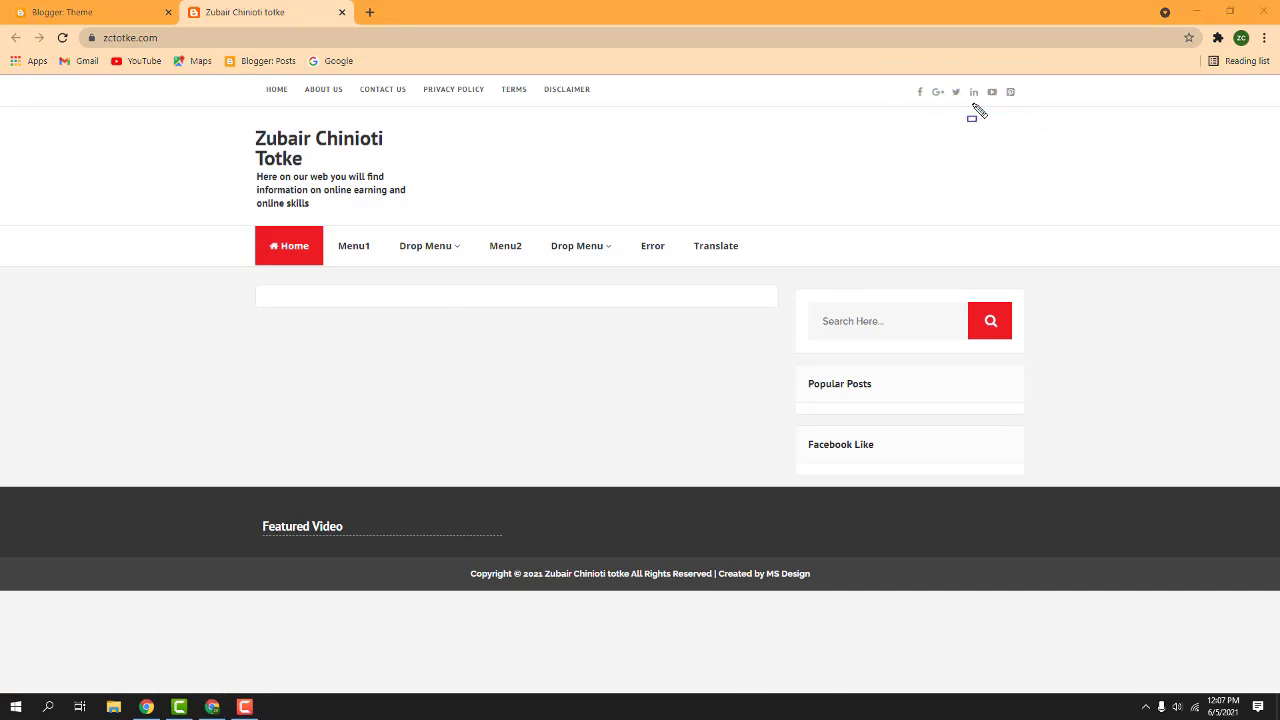
pyautogui.click(62, 12)
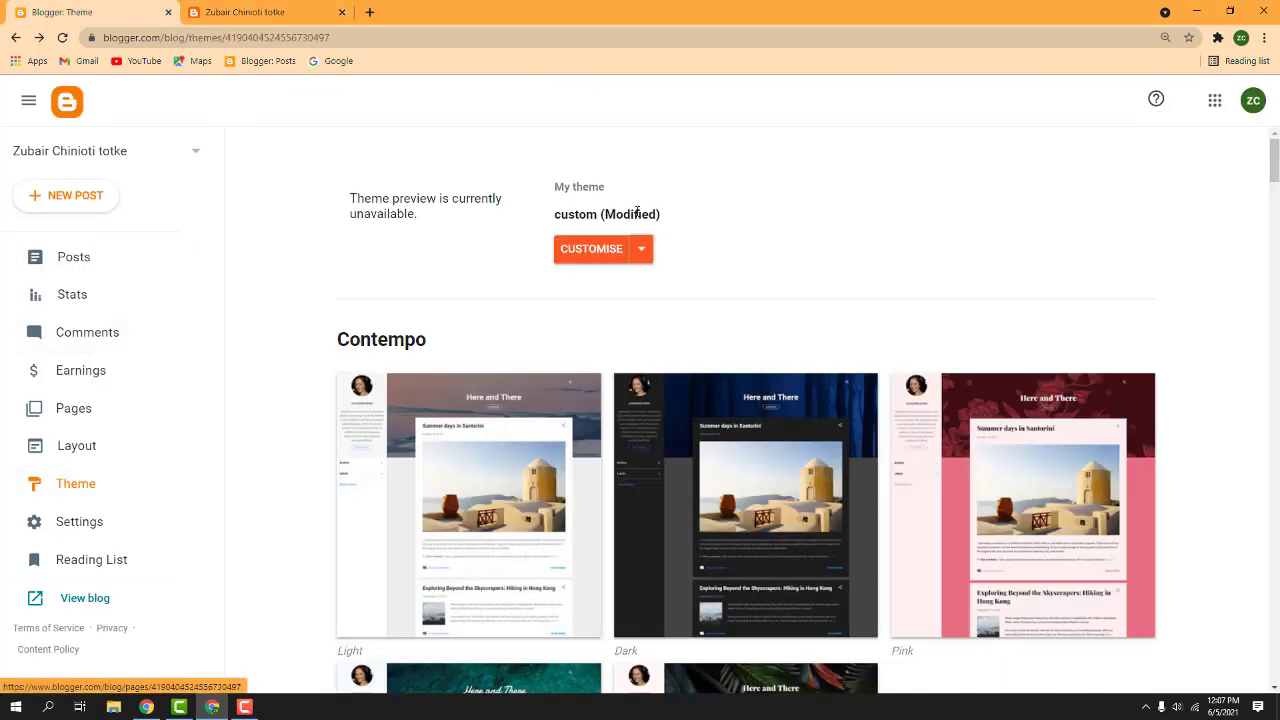
pyautogui.click(643, 250)
pyautogui.click(478, 385)
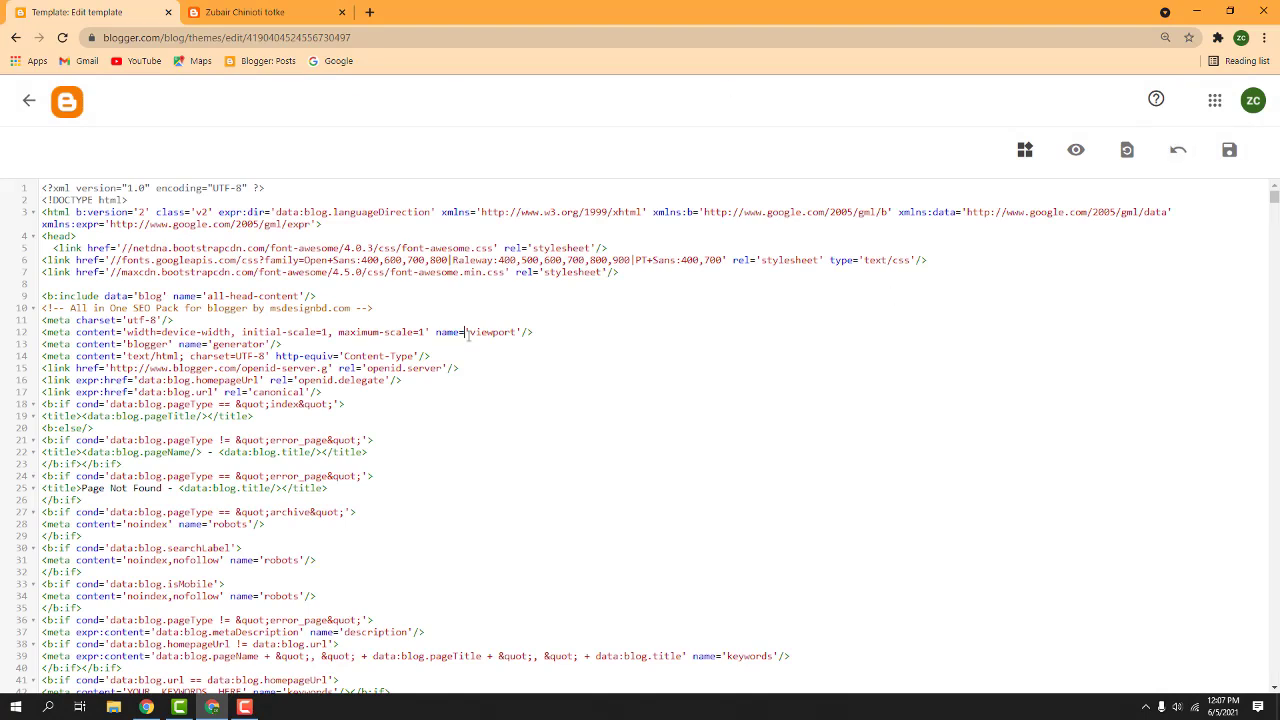
# Start a text search in the theme code, and test the Facebook icon's link in the live blog's header
pyautogui.hotkey('ctrl', 'f')
pyautogui.hotkey('ctrl', 'Tab')
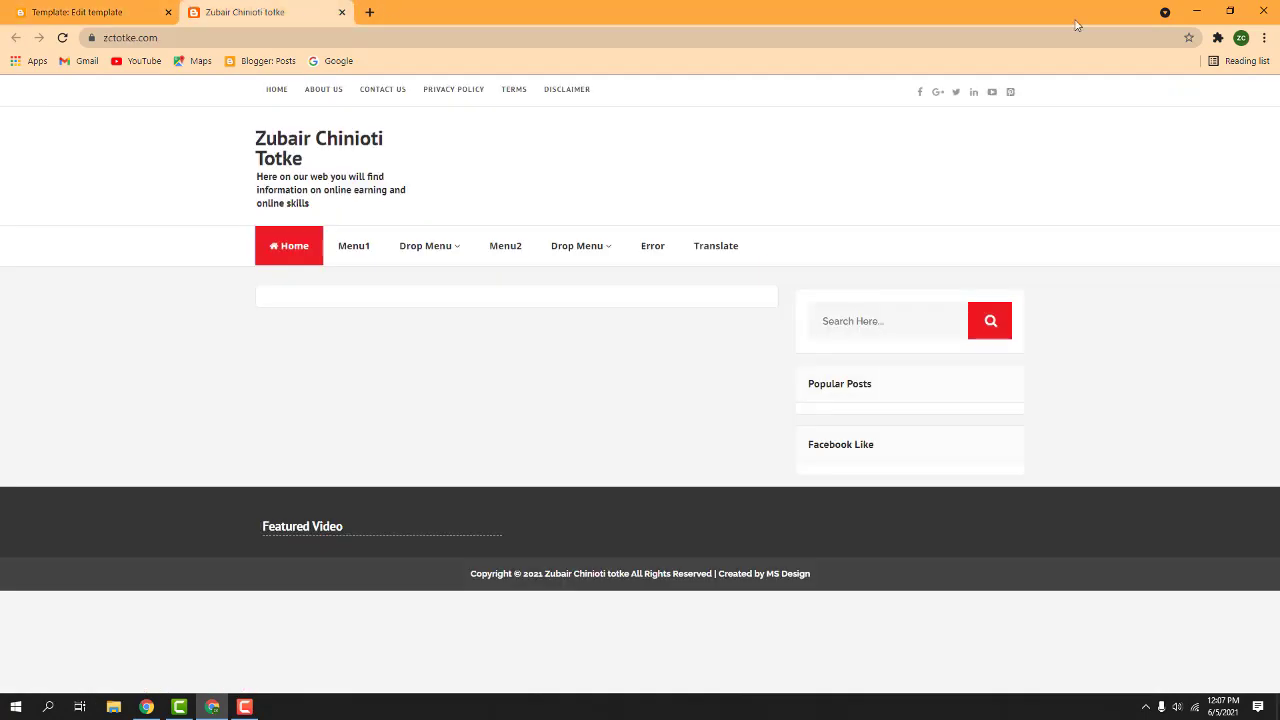
pyautogui.click(920, 95)
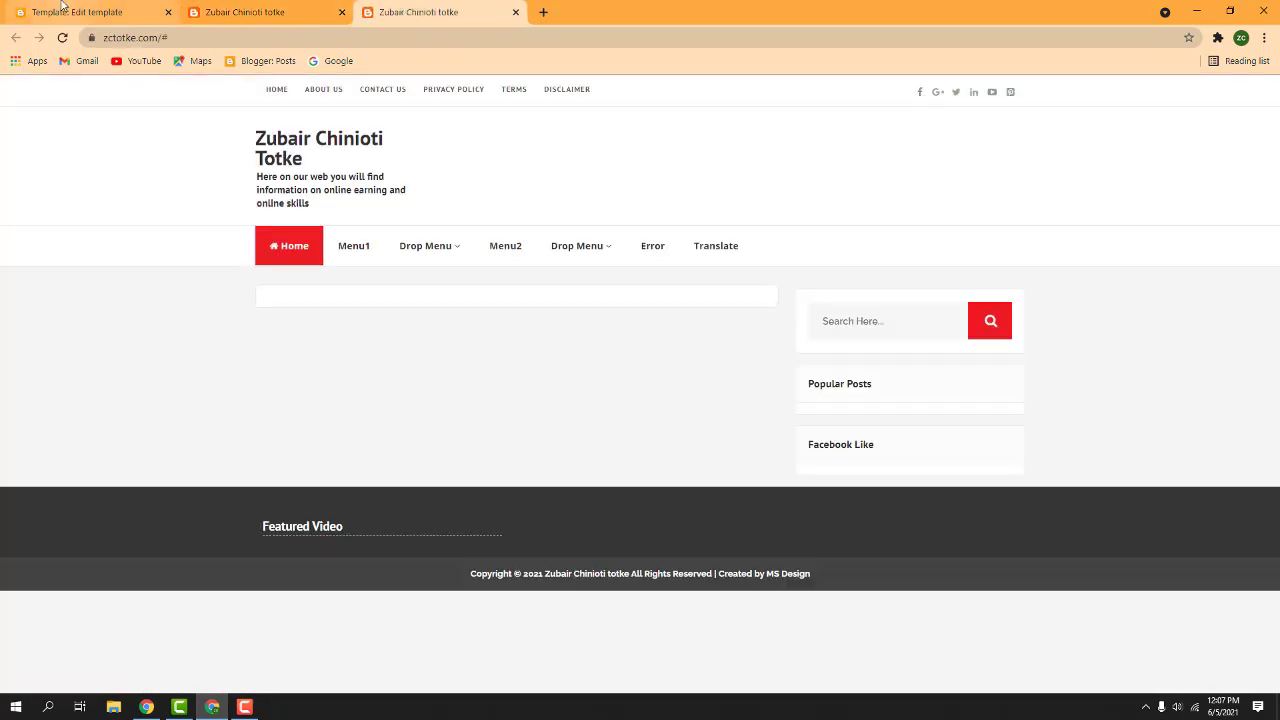
# Search the theme code for "facebook" and locate the header's social icon links below the top navigation page links
pyautogui.click(80, 12)
pyautogui.write('facebook')
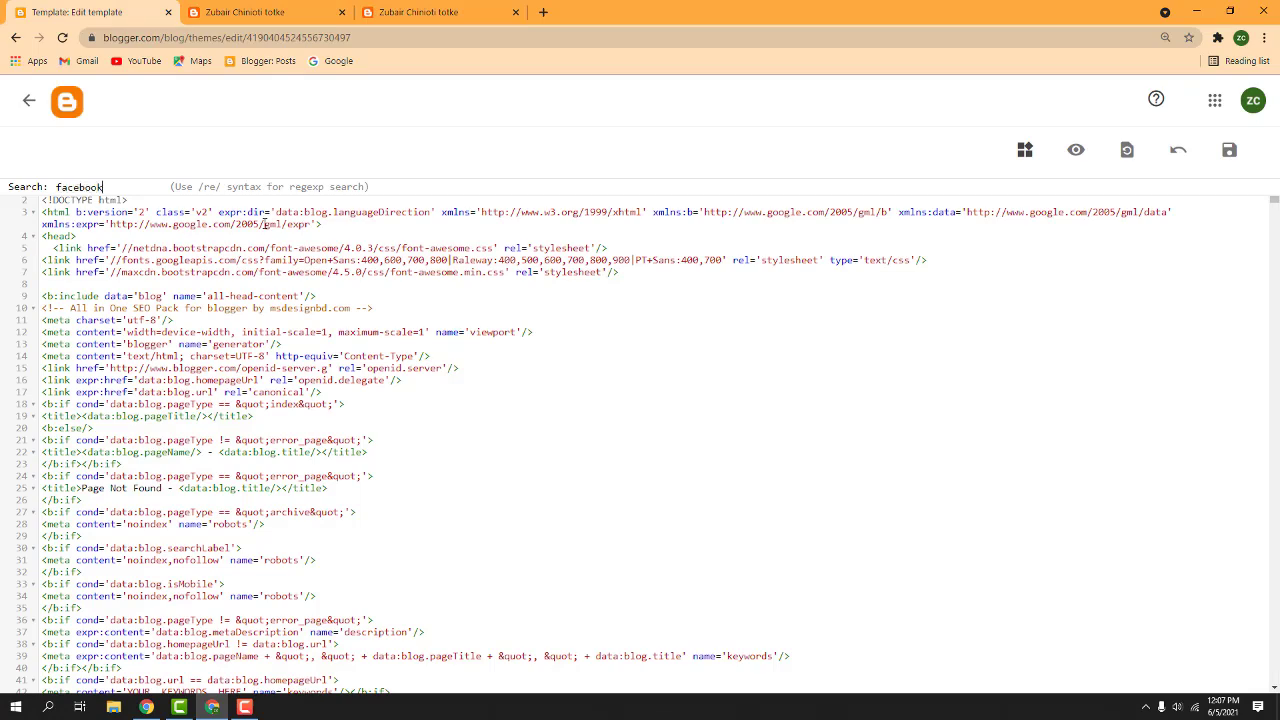
pyautogui.press('Return')
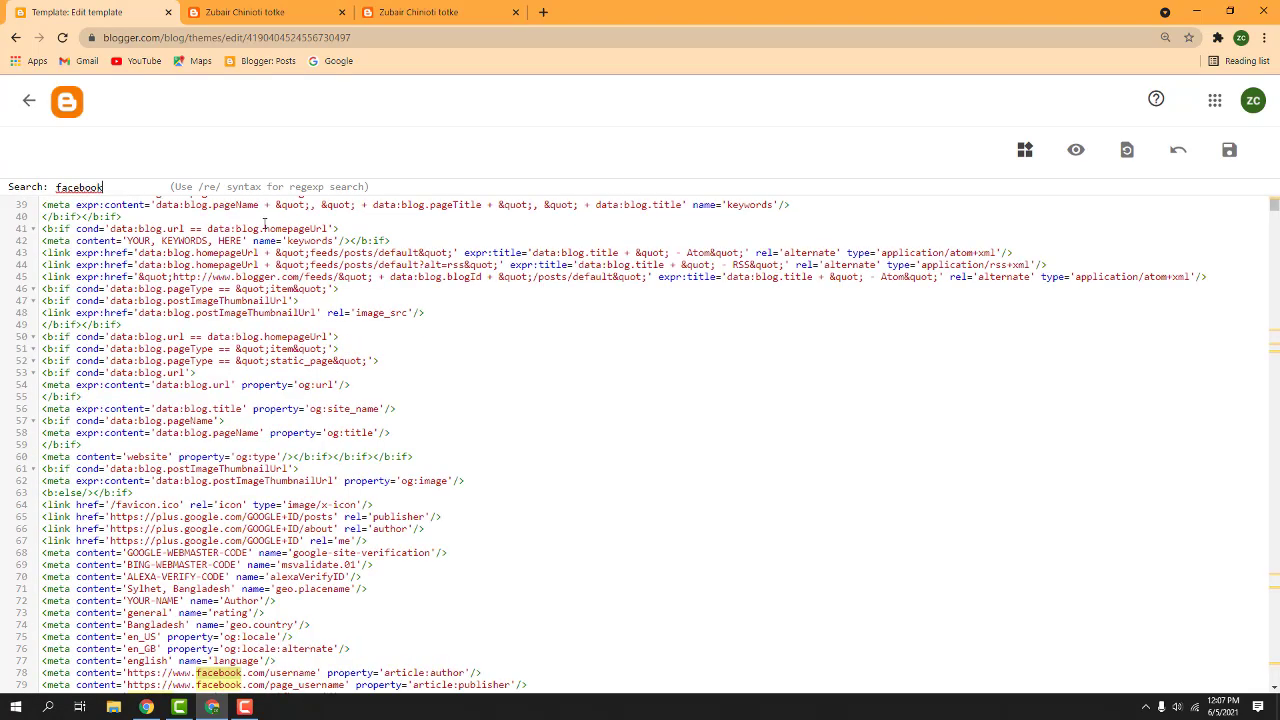
pyautogui.press('Return')
pyautogui.press('Return')
pyautogui.press('Return')
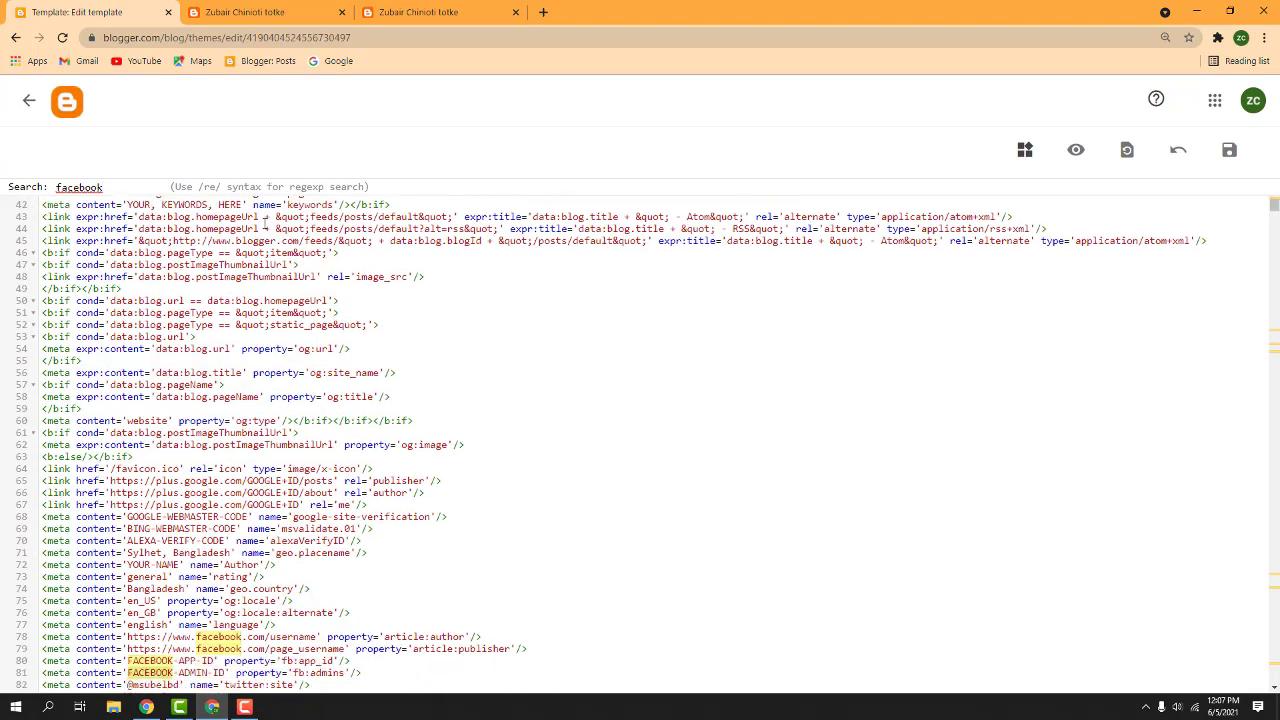
pyautogui.press('Return')
pyautogui.press('Return')
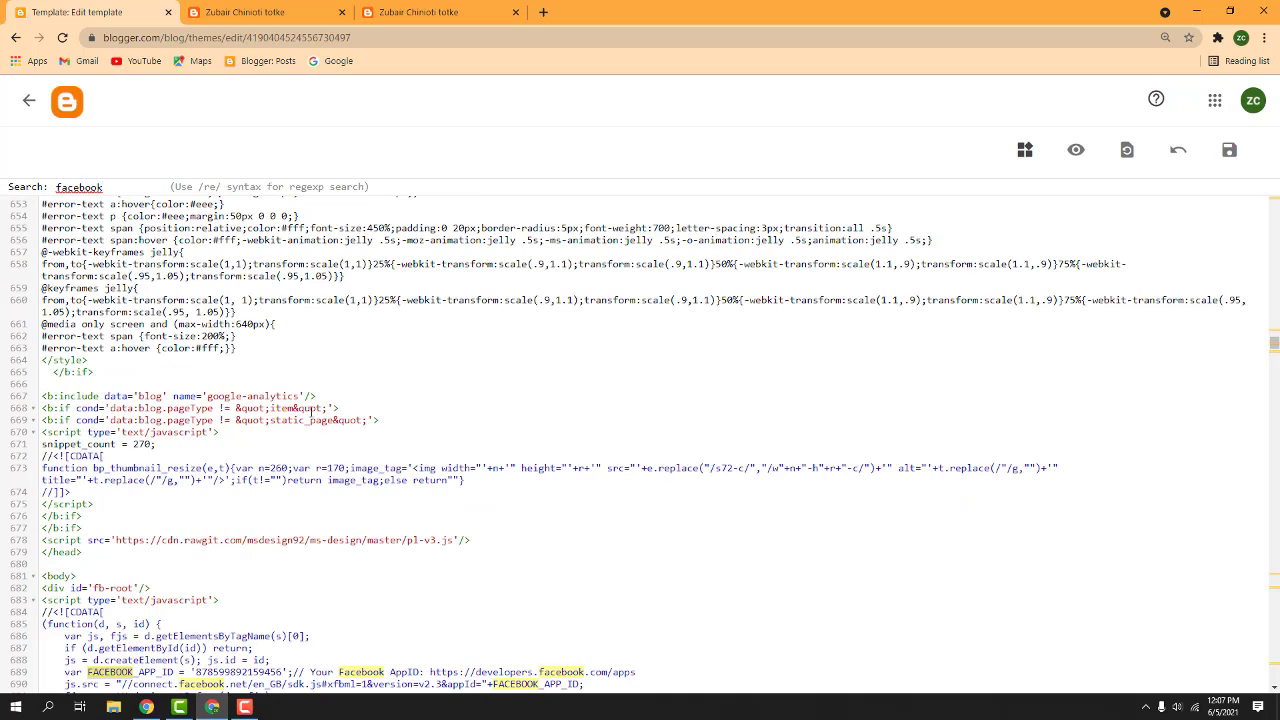
pyautogui.scroll(-2, 340, 417)
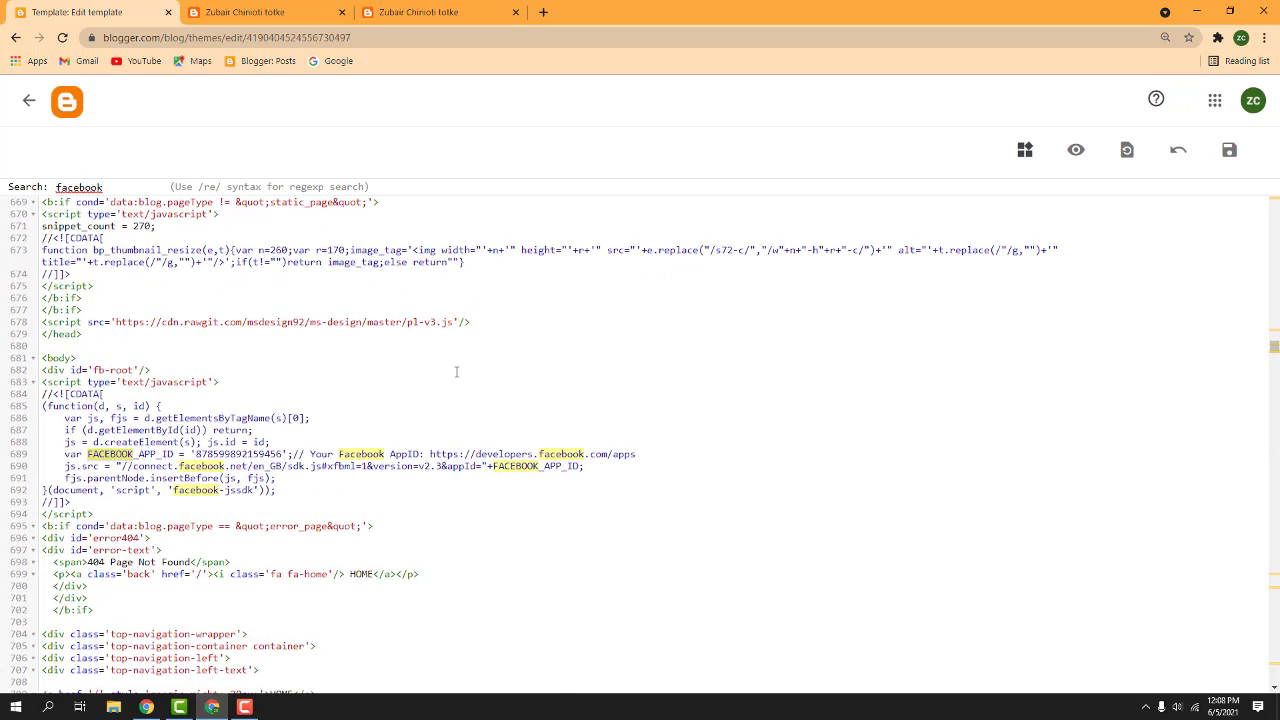
pyautogui.scroll(-2, 456, 372)
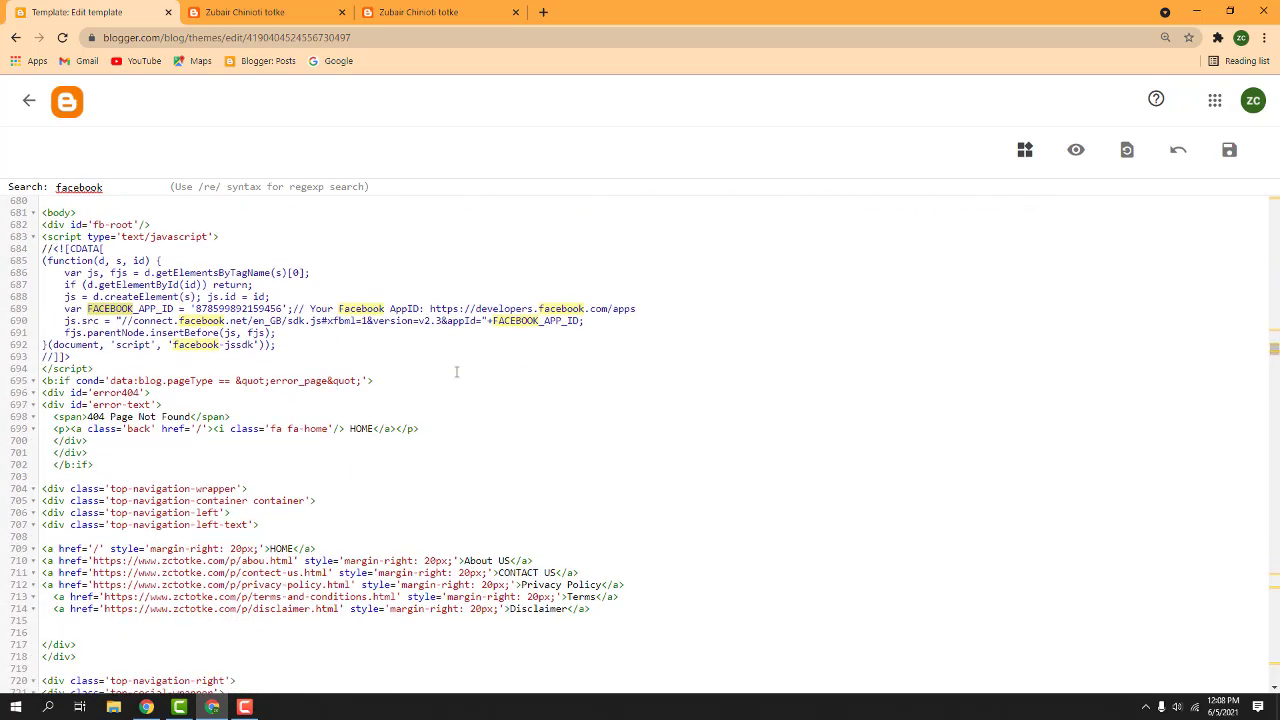
pyautogui.scroll(-2, 456, 372)
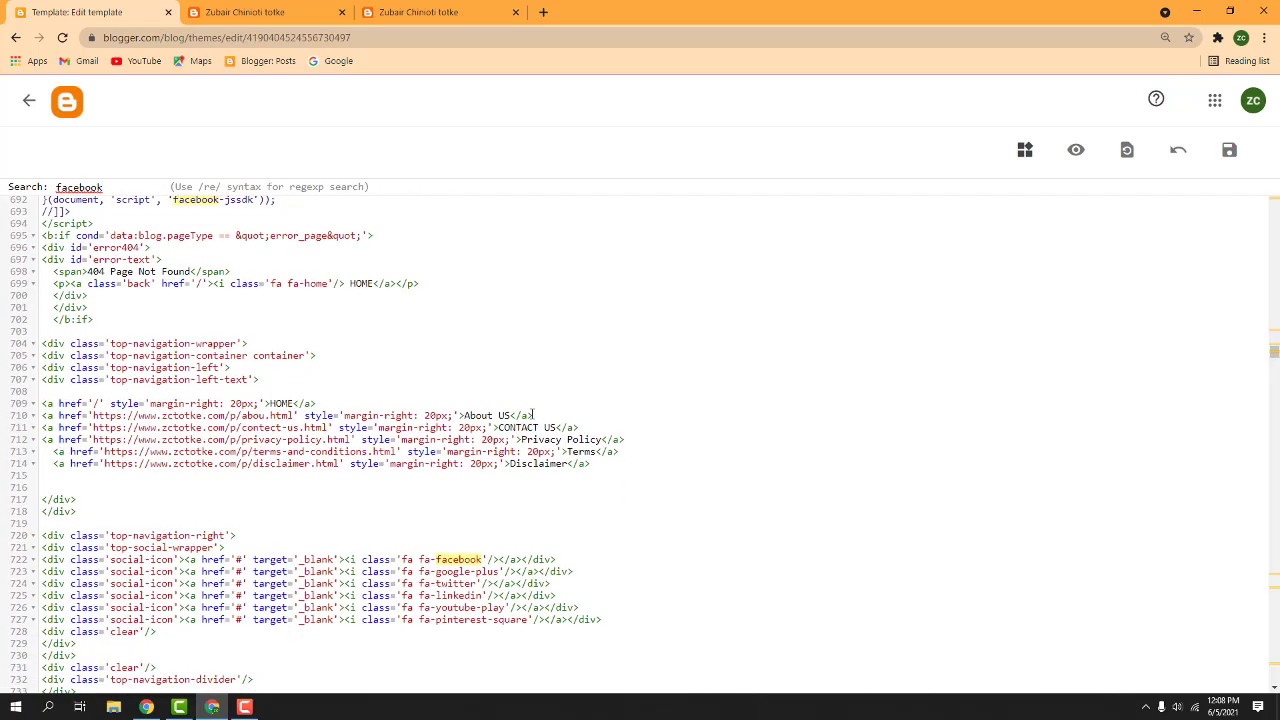
pyautogui.scroll(-2, 530, 416)
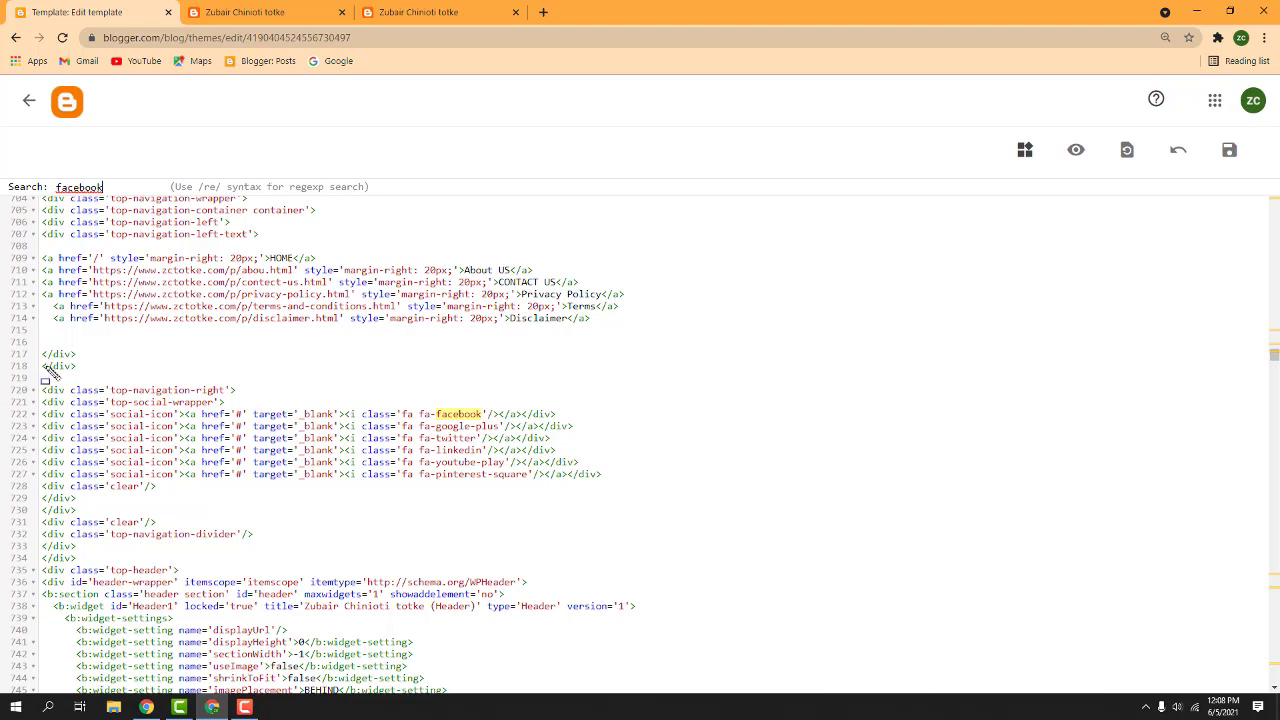
# Point out the page links block and the social icons block in the theme code
pyautogui.moveTo(62, 242); pyautogui.dragTo(398, 336)
pyautogui.moveTo(606, 367); pyautogui.dragTo(746, 379)
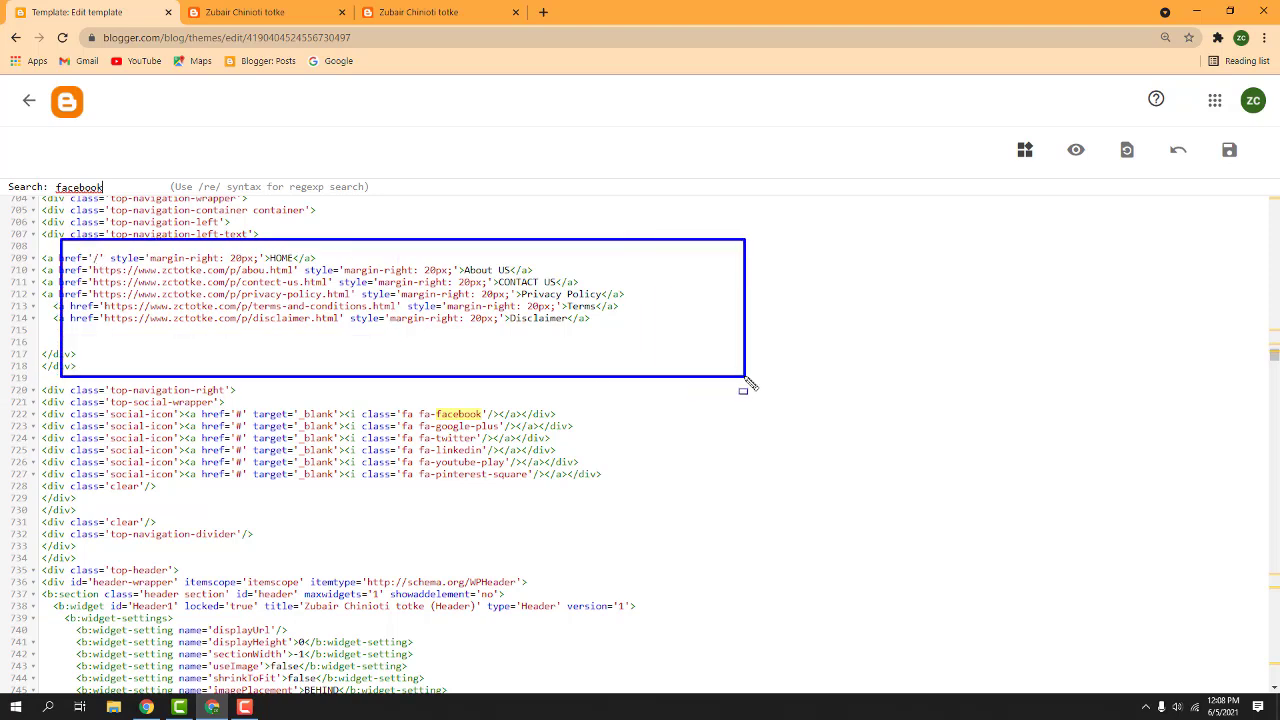
pyautogui.moveTo(31, 382); pyautogui.dragTo(638, 520)
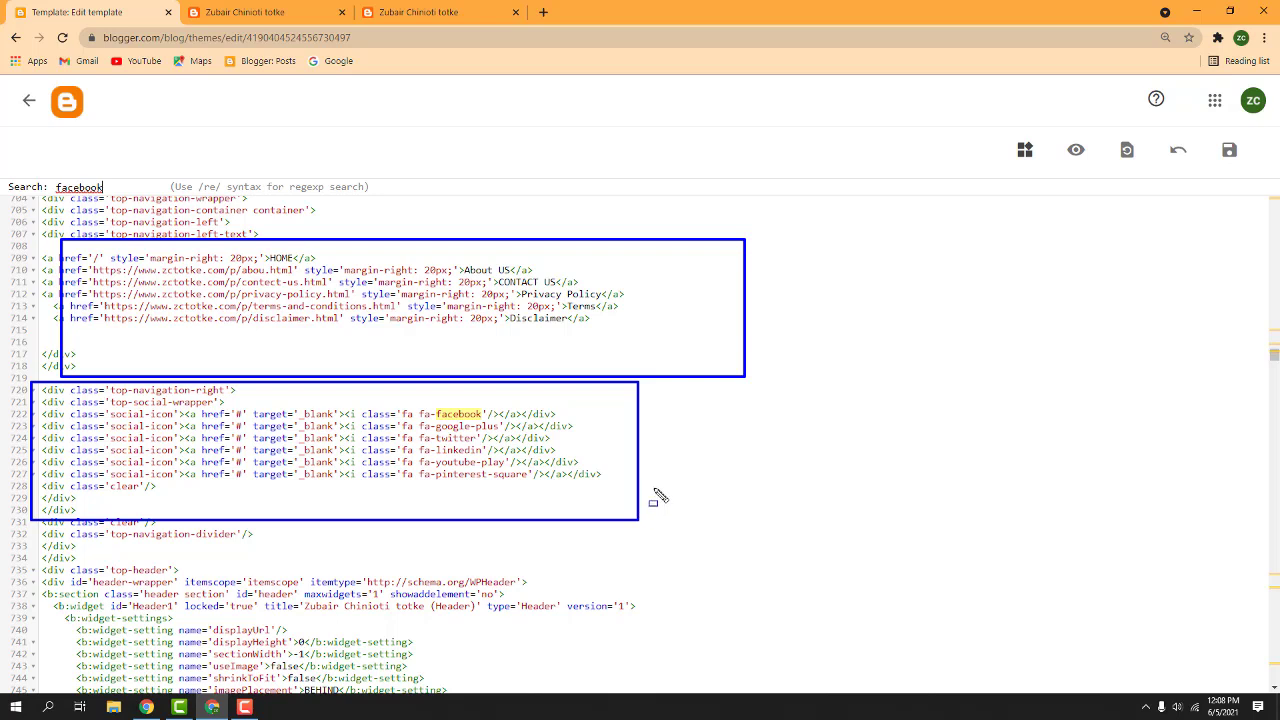
pyautogui.press('Escape')
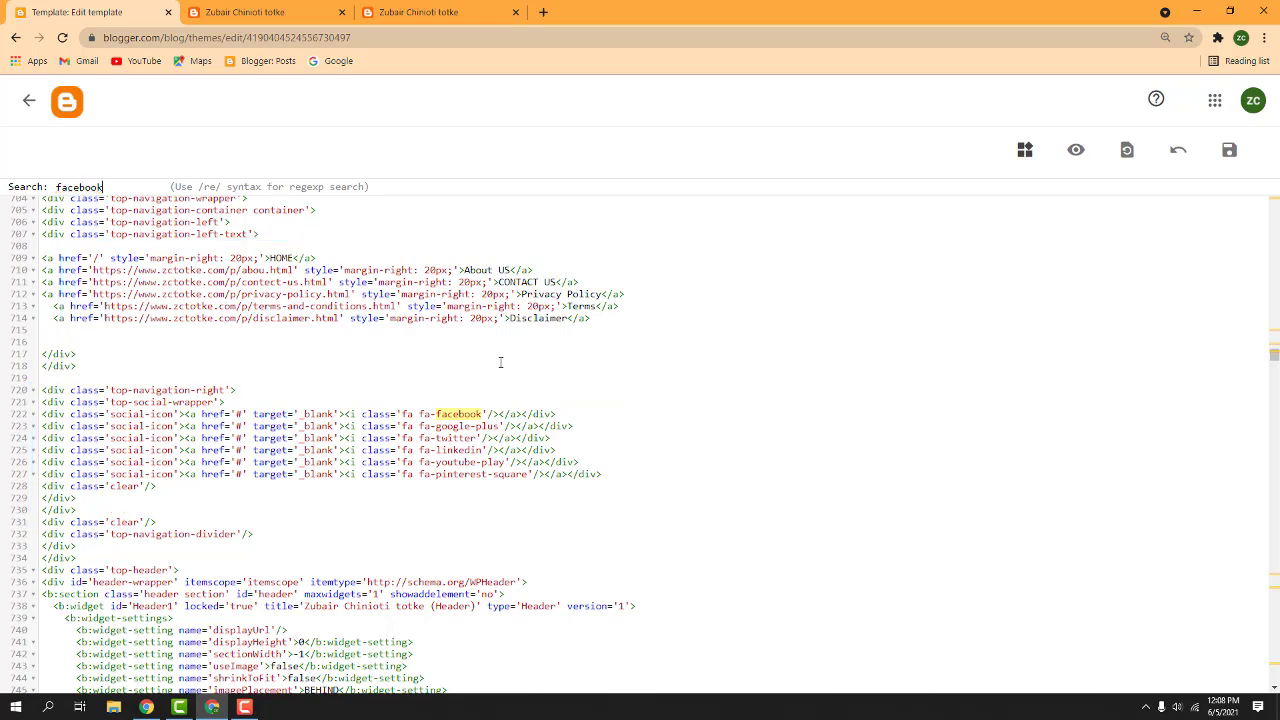
# Replace the # links of the Facebook, Google Plus, Twitter and YouTube icons with Facebook, Instagram, Twitter and YouTube profile addresses, and save the theme
pyautogui.click(233, 413)
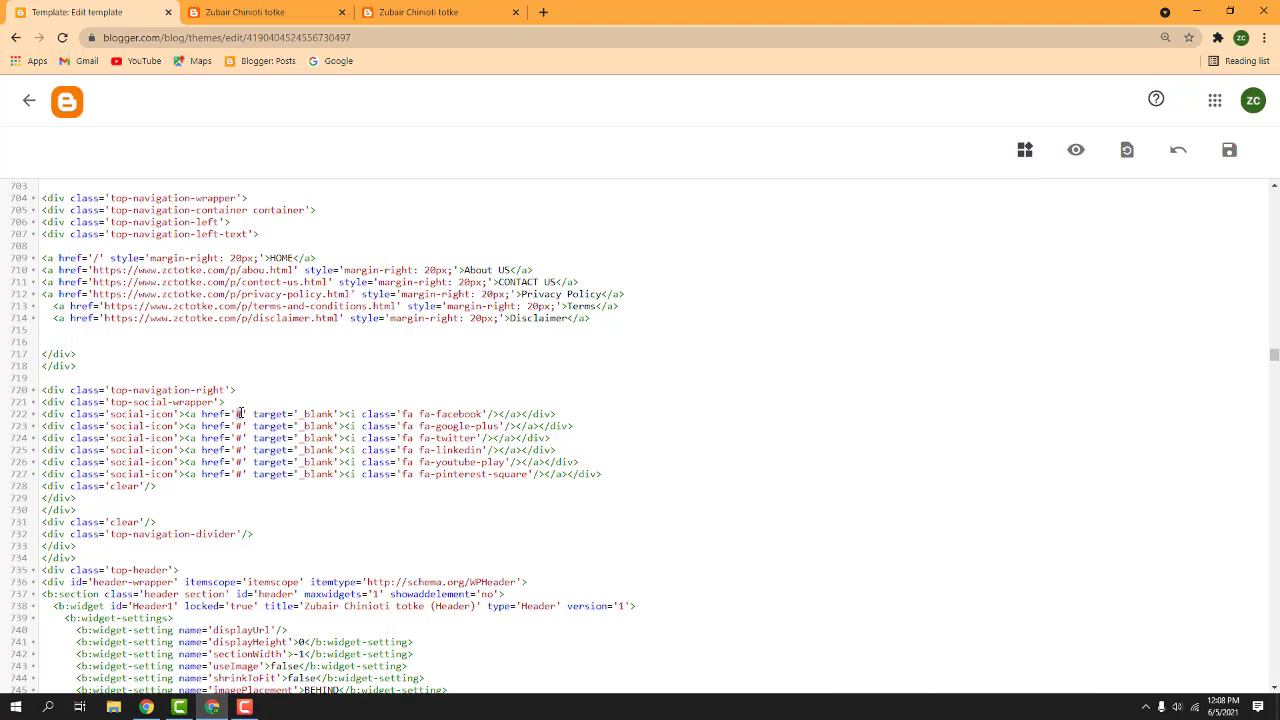
pyautogui.doubleClick(236, 427)
pyautogui.moveTo(577, 426); pyautogui.dragTo(28, 434)
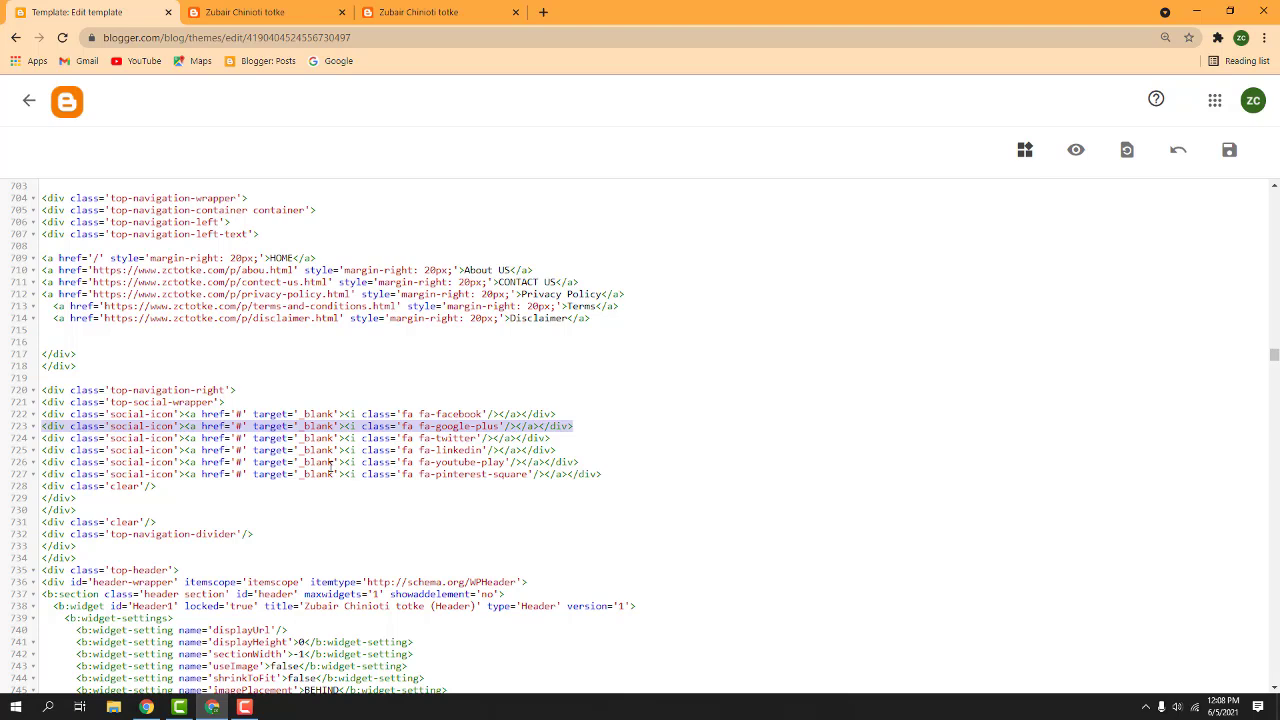
pyautogui.click(238, 437)
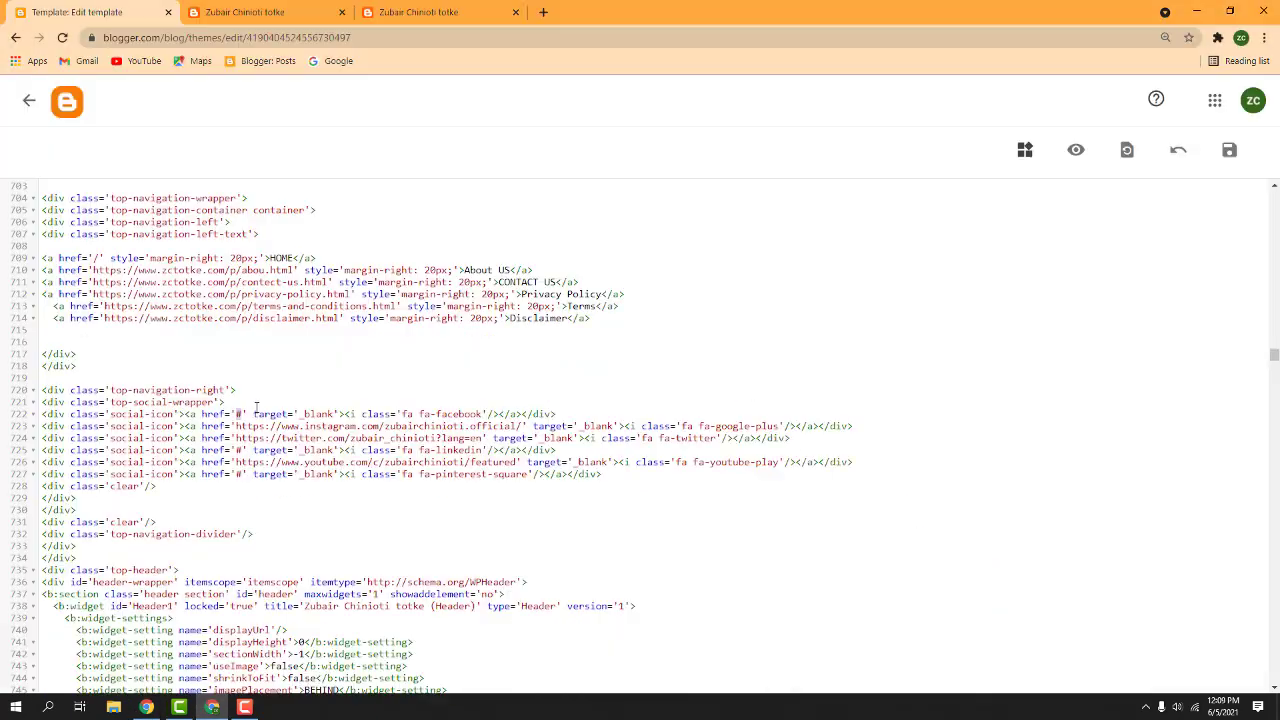
pyautogui.write('https://www.facebook.com/chinioti.Official/?_rdc=1&_rdr')
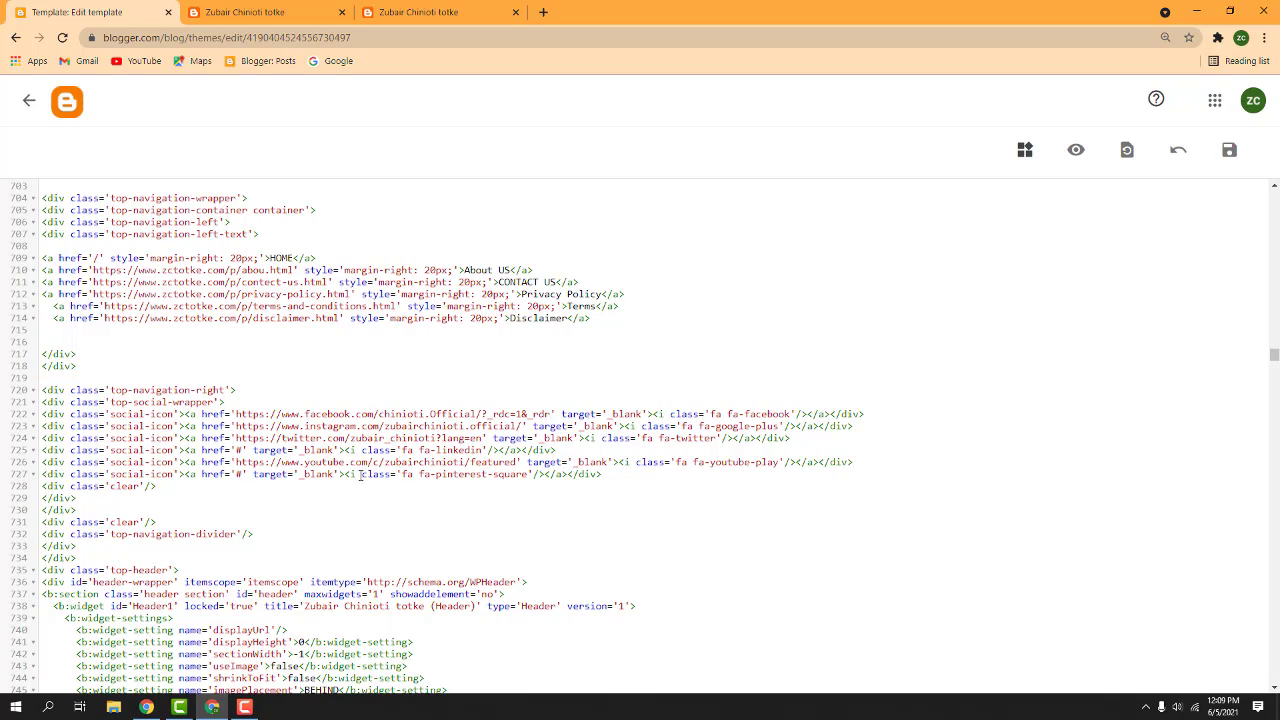
pyautogui.click(1229, 150)
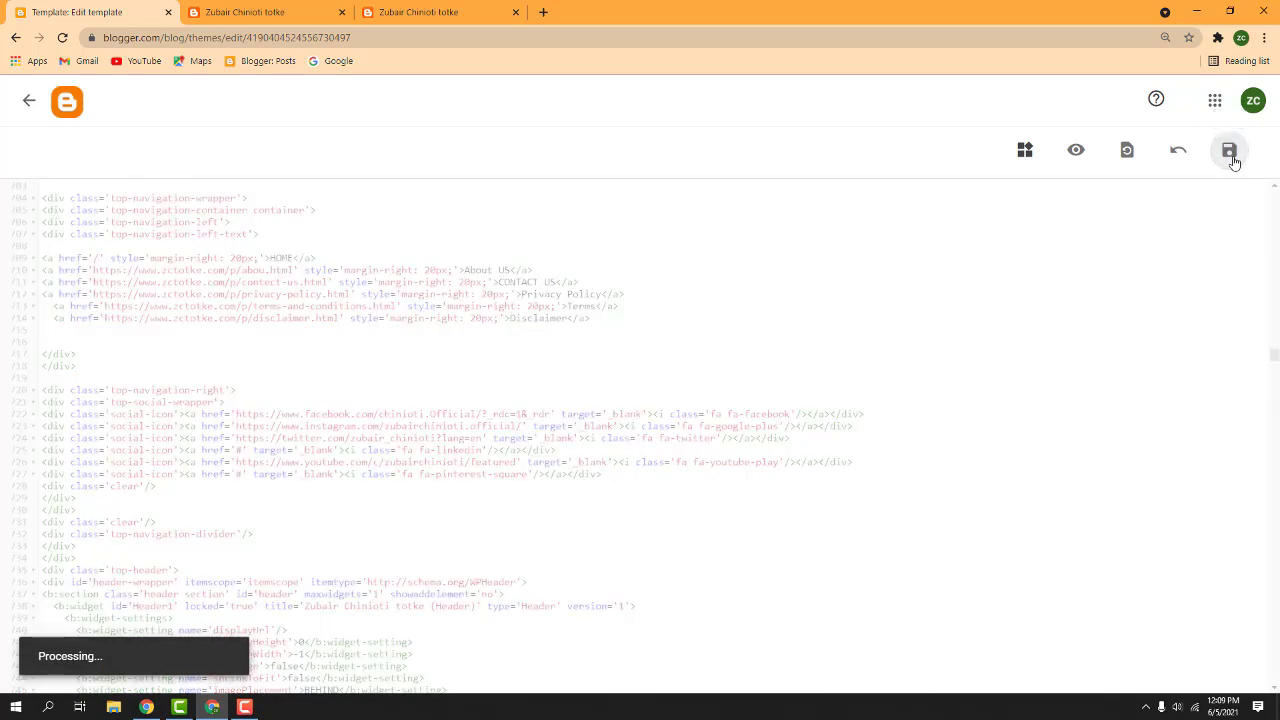
# Reload the live blog and test the header's Facebook and YouTube icon links, closing each tab that opens
pyautogui.click(300, 12)
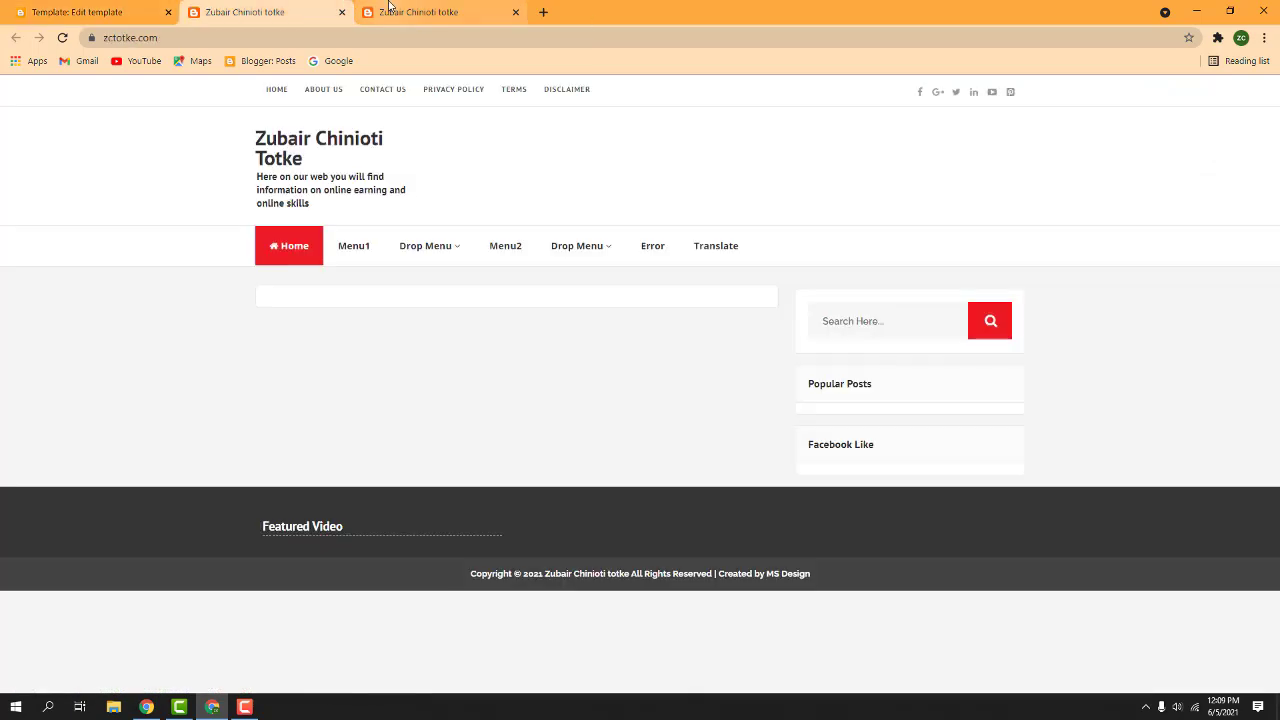
pyautogui.click(62, 37)
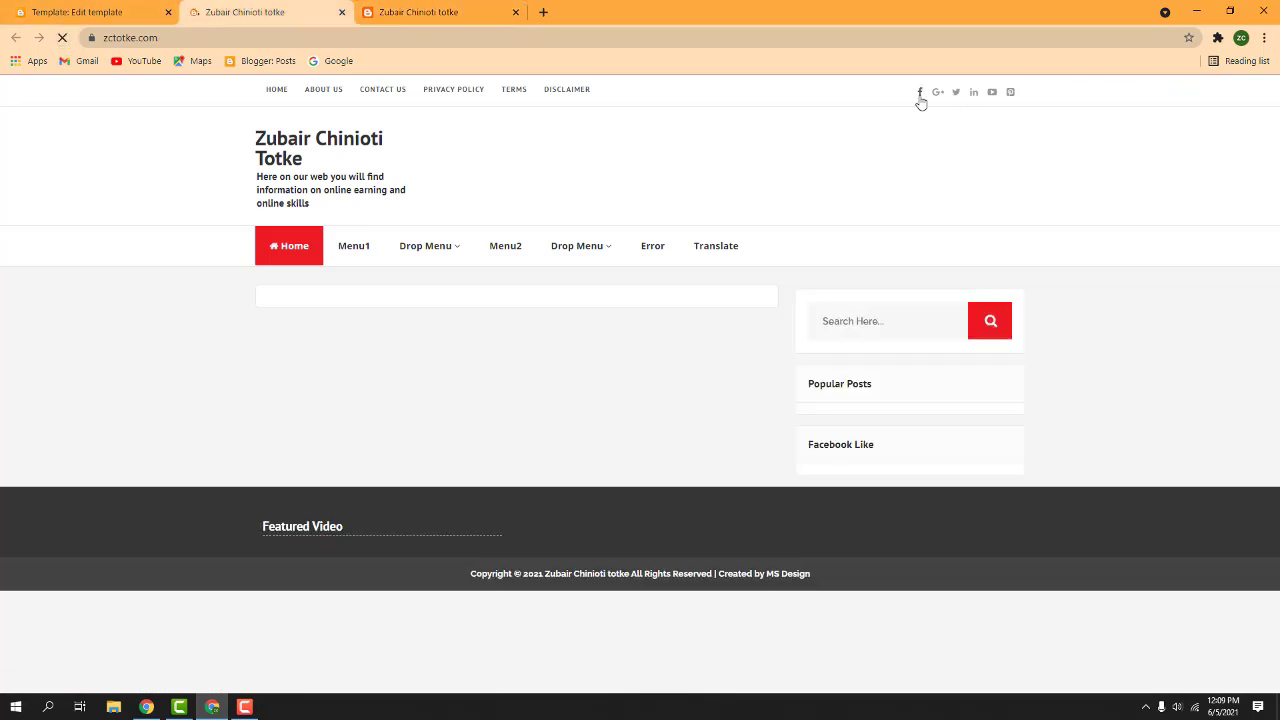
pyautogui.click(919, 92)
pyautogui.click(515, 12)
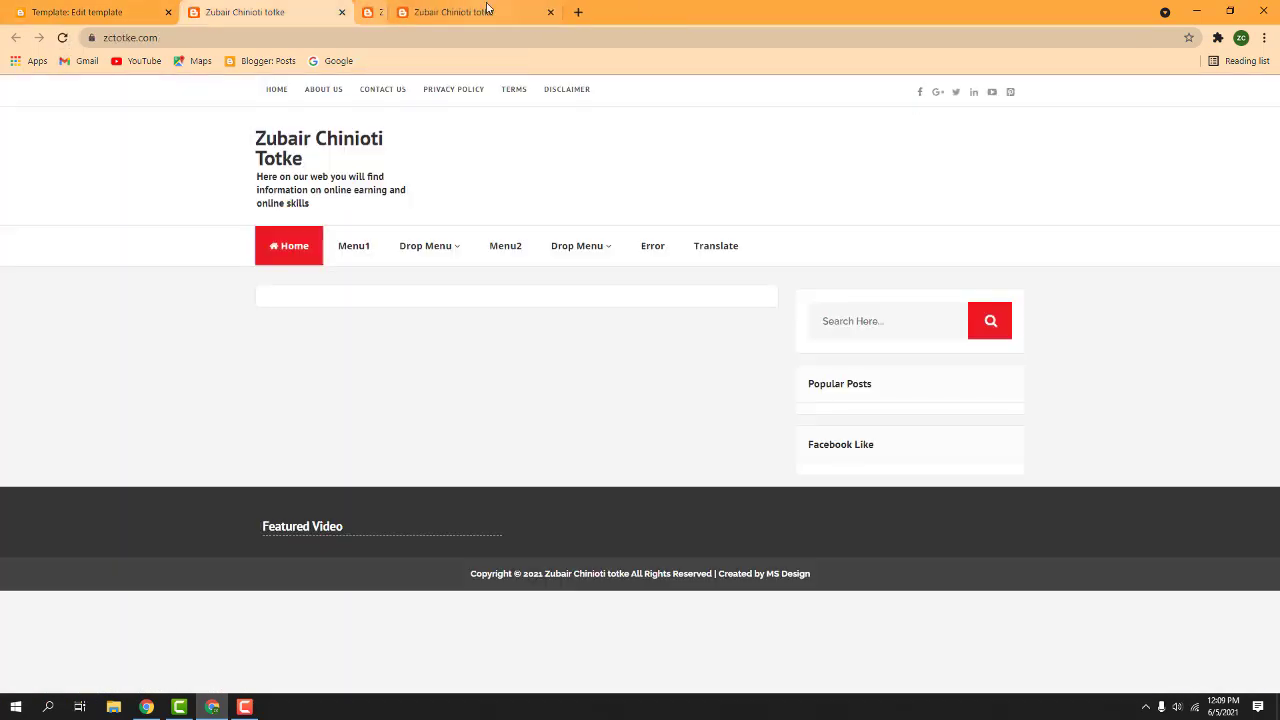
pyautogui.click(918, 92)
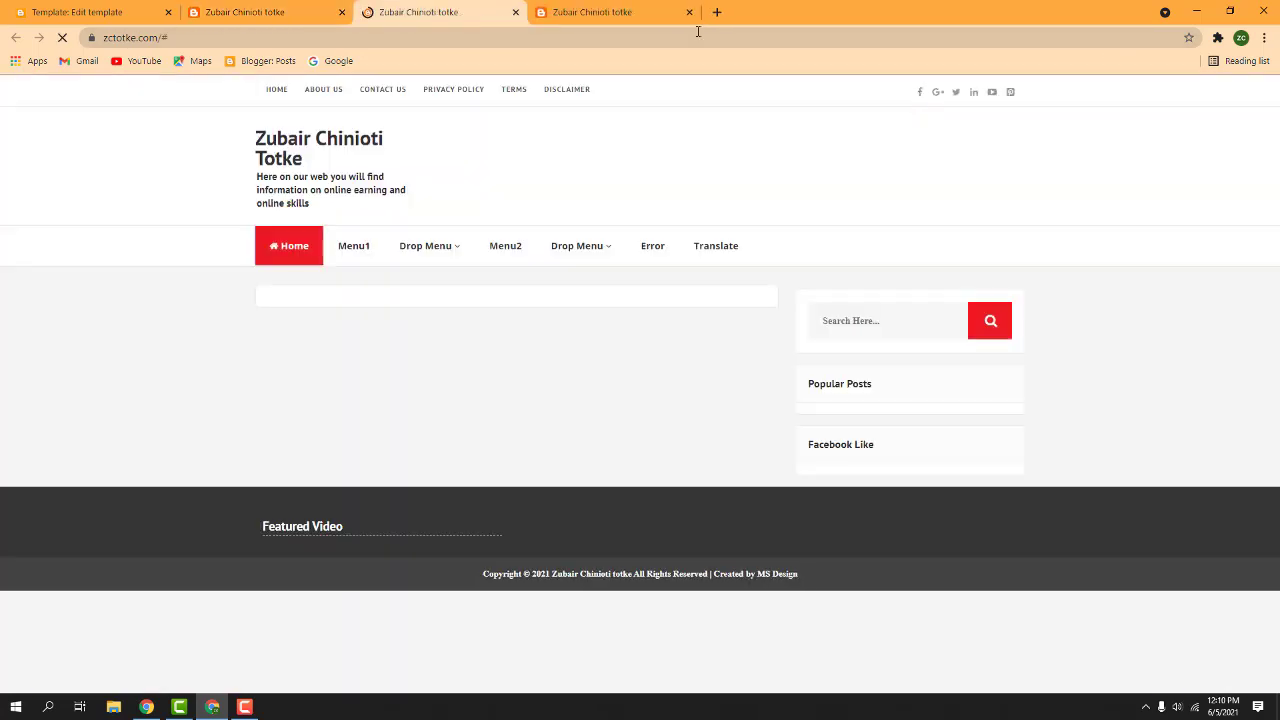
pyautogui.hotkey('ctrl', 'w')
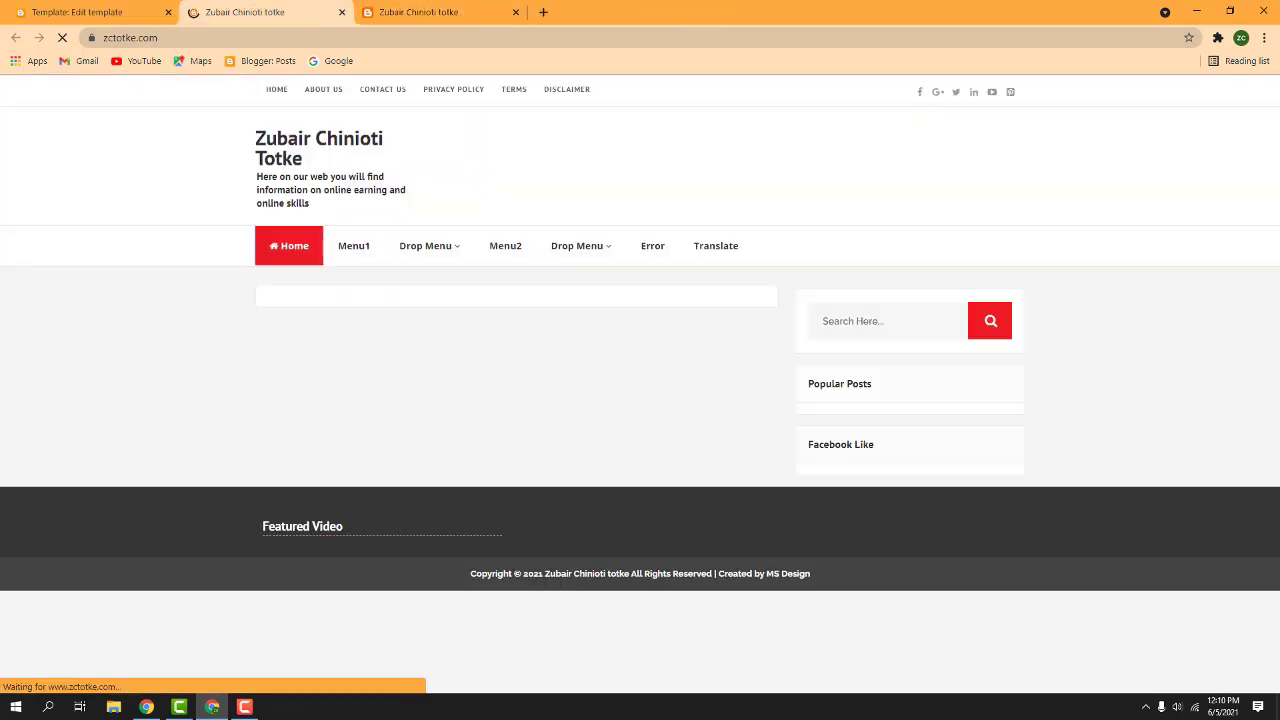
pyautogui.click(919, 92)
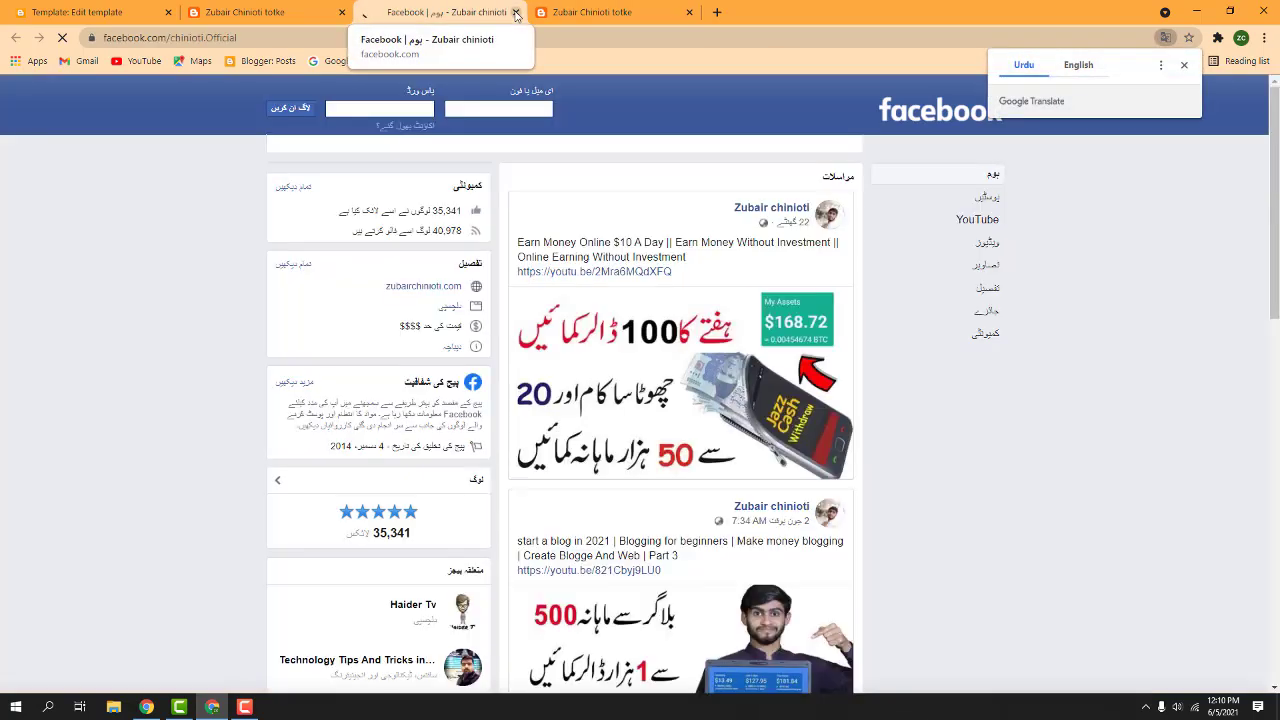
pyautogui.click(515, 12)
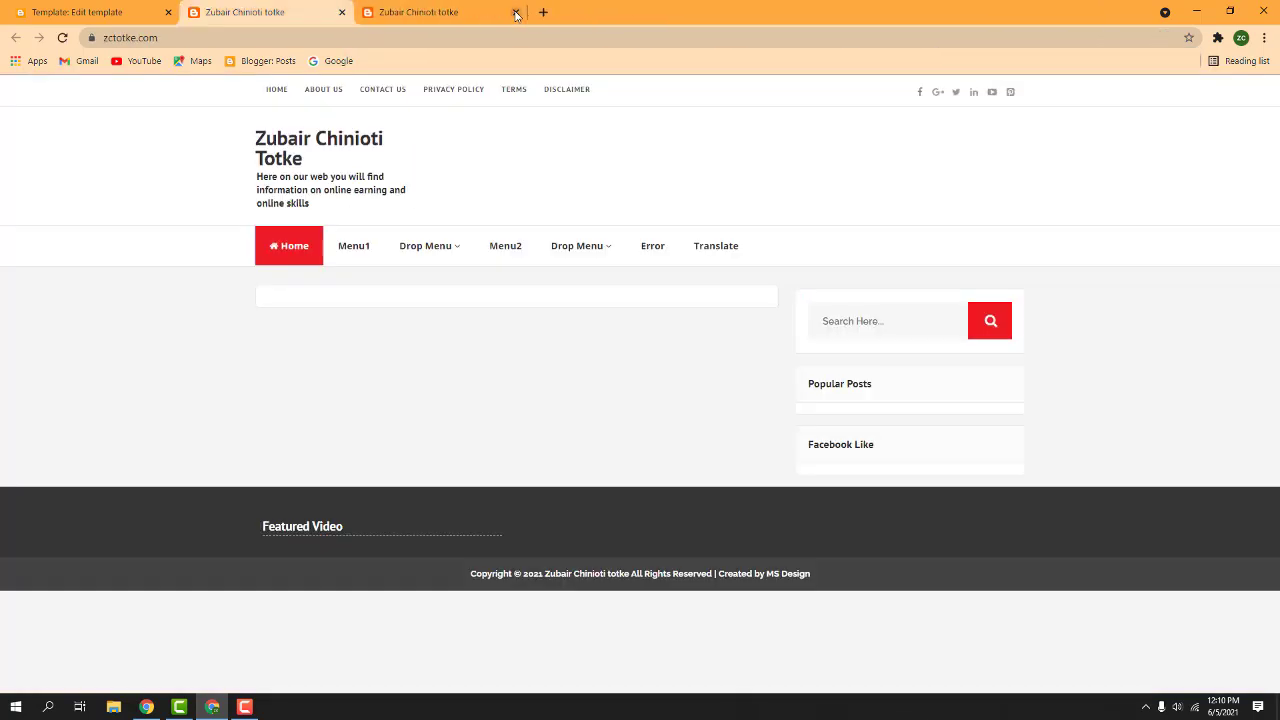
pyautogui.click(993, 95)
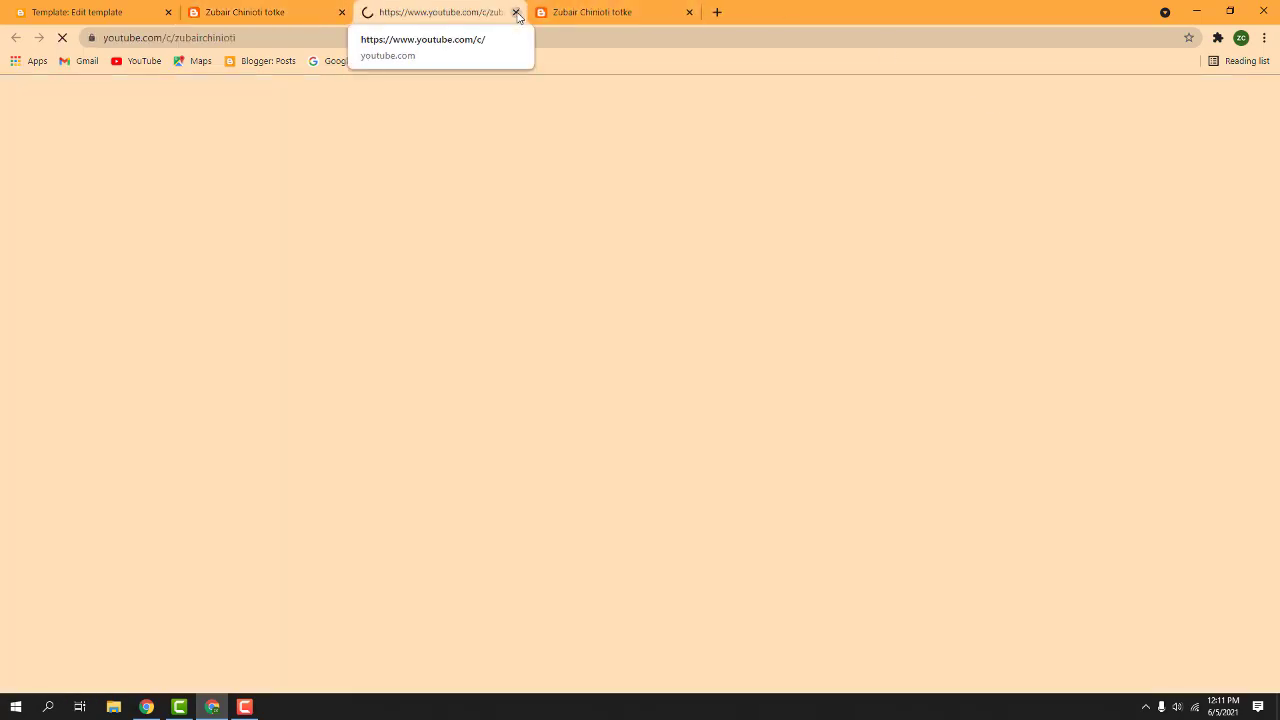
pyautogui.click(516, 12)
# Point out the title and description in the live blog's header
pyautogui.click(80, 12)
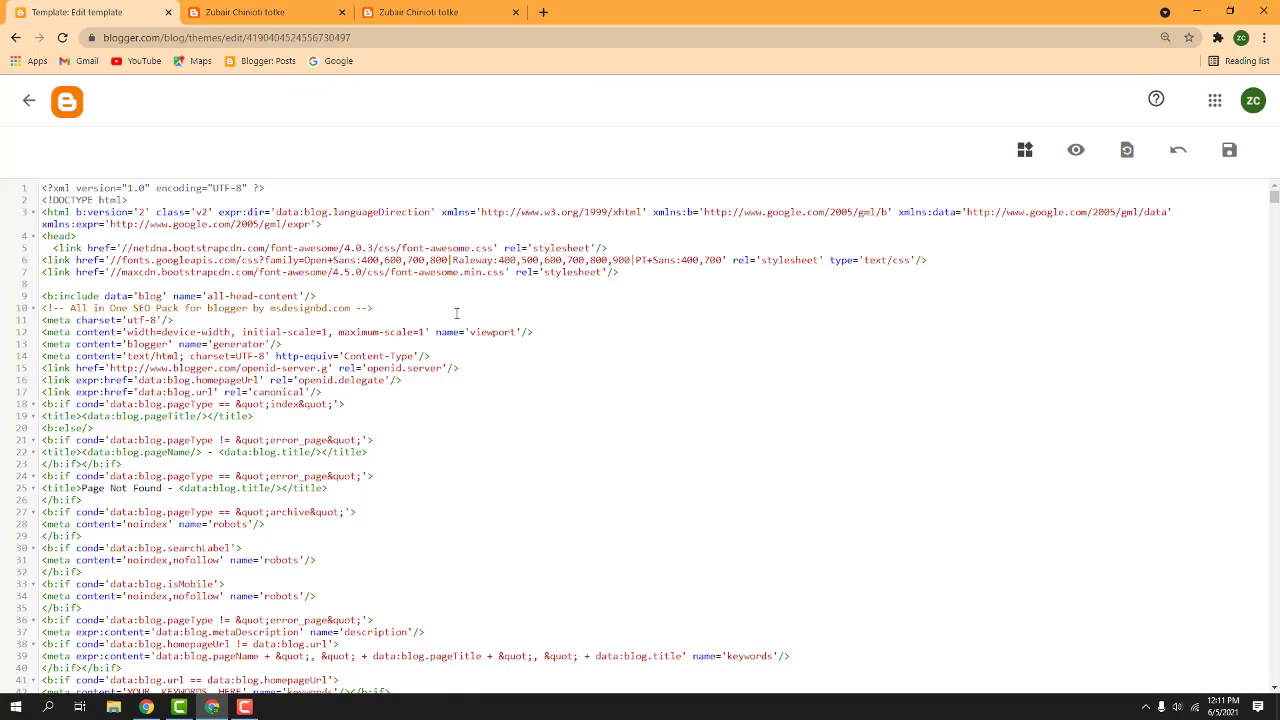
pyautogui.click(250, 12)
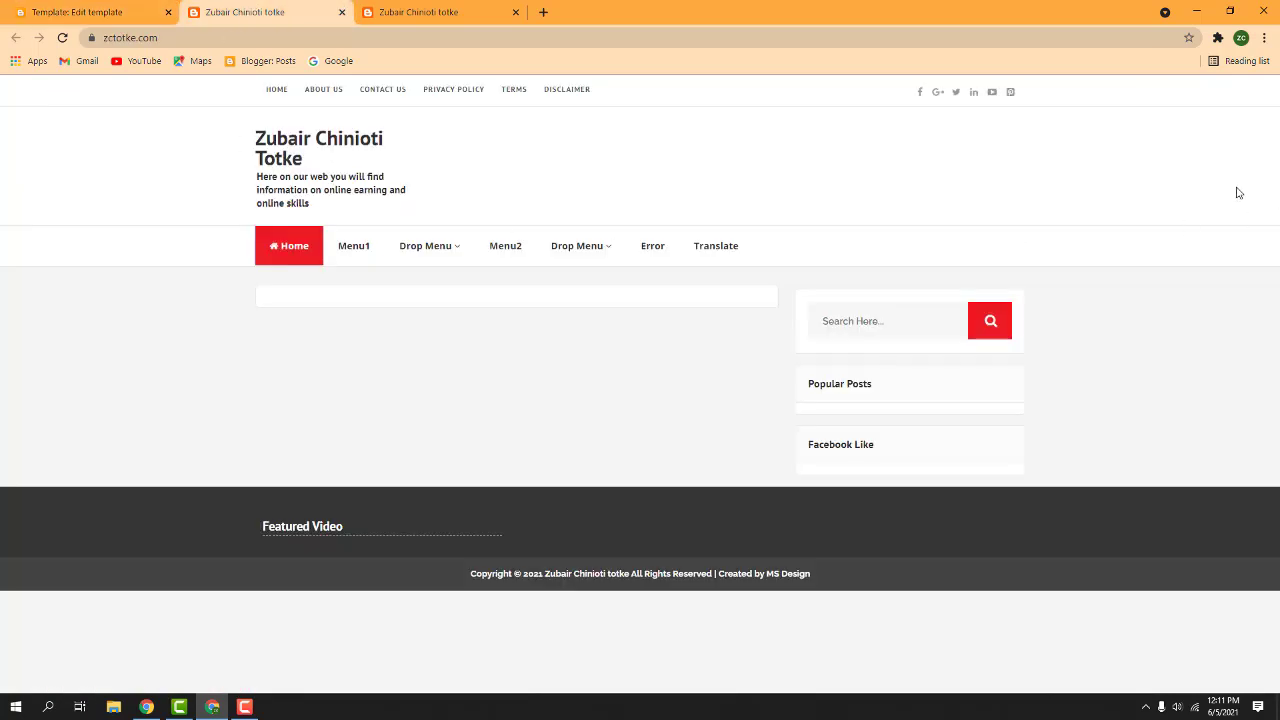
pyautogui.moveTo(231, 114)
pyautogui.mouseDown()
pyautogui.moveTo(434, 230)
pyautogui.moveTo(441, 219)
pyautogui.mouseUp()
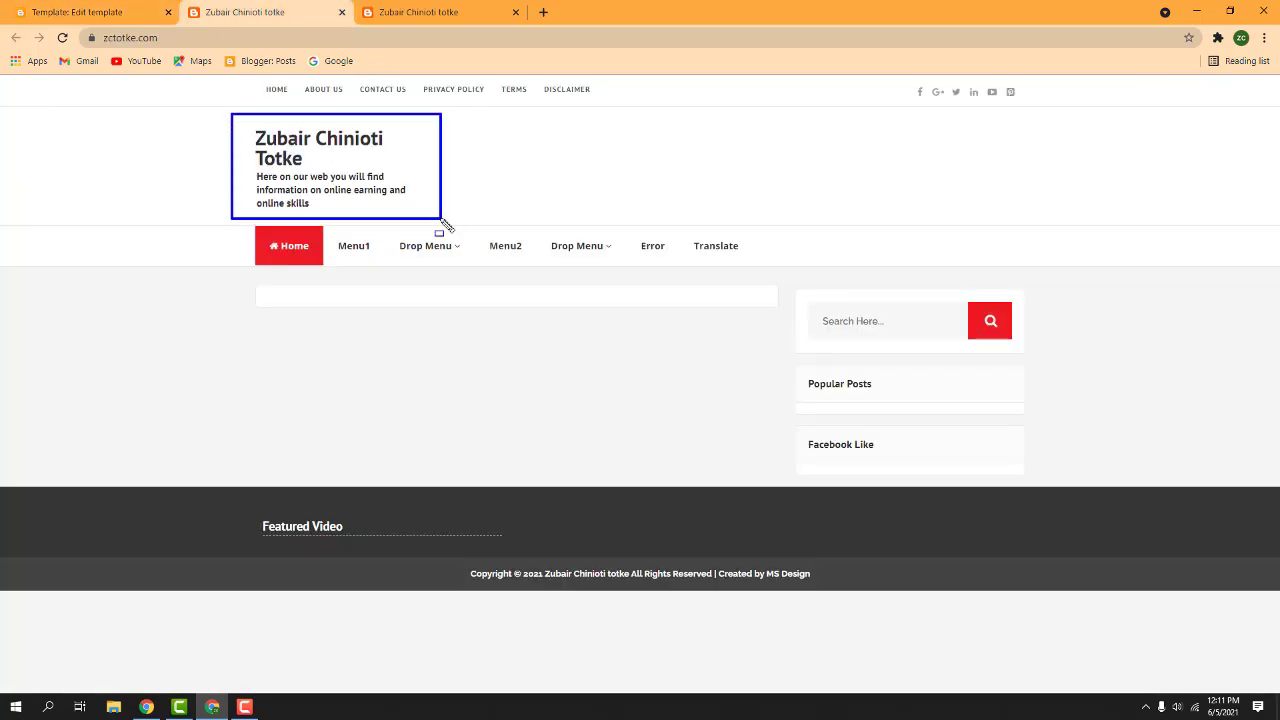
pyautogui.moveTo(241, 135); pyautogui.dragTo(395, 207)
pyautogui.press('Escape')
# Leave the theme code, open the header gadget's settings from the blog's layout, and highlight the description and title there
pyautogui.click(172, 6)
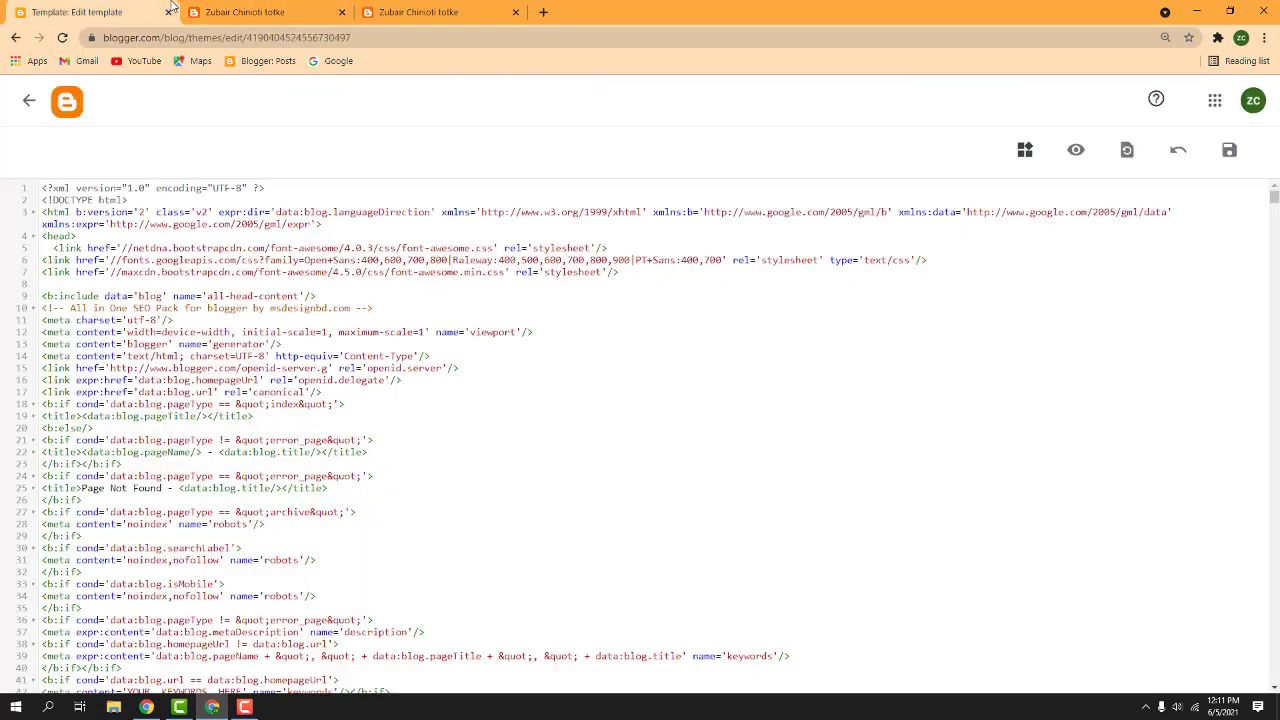
pyautogui.click(29, 100)
pyautogui.click(88, 527)
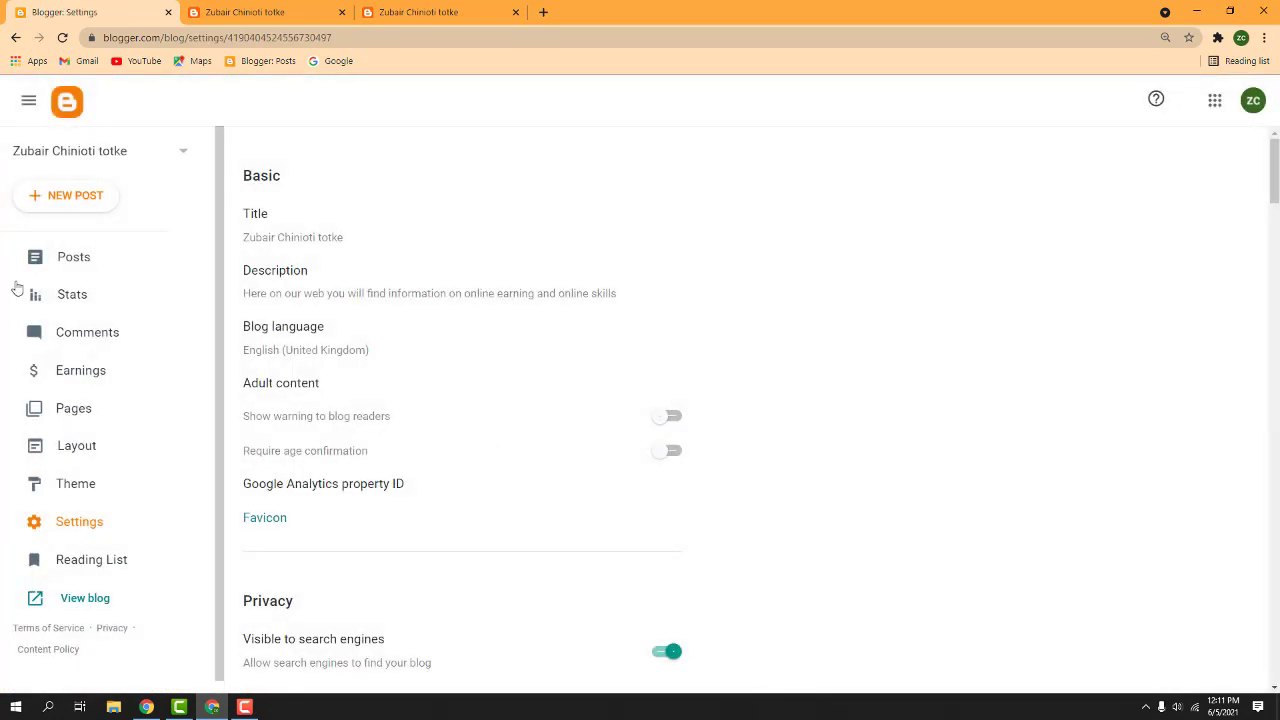
pyautogui.click(78, 410)
pyautogui.click(95, 450)
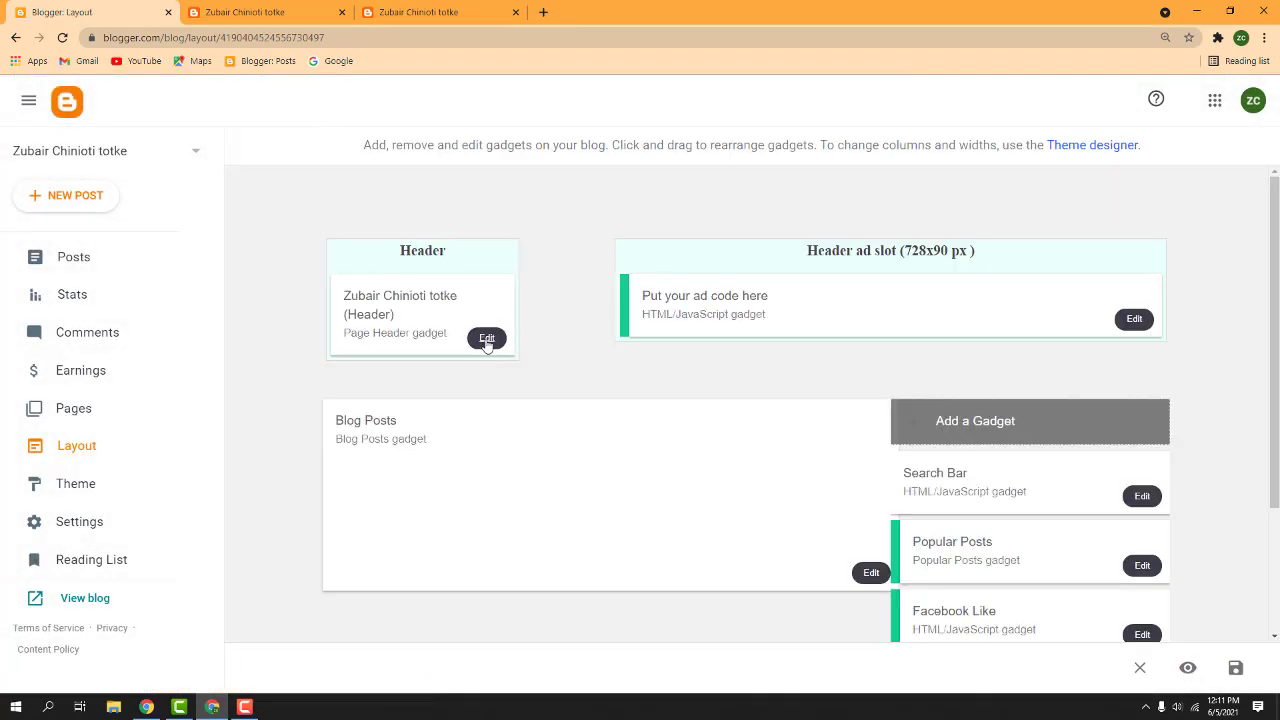
pyautogui.click(487, 338)
pyautogui.moveTo(277, 248); pyautogui.dragTo(70, 197)
pyautogui.moveTo(330, 188); pyautogui.dragTo(115, 180)
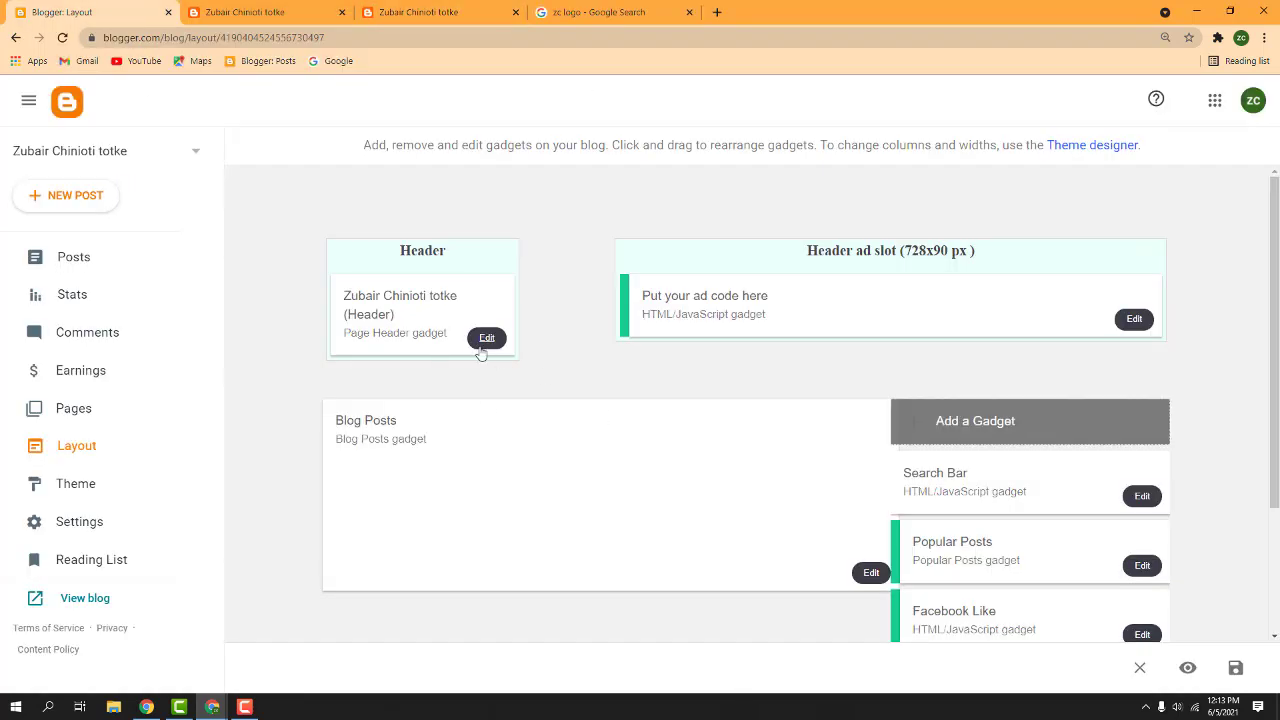
# Reopen the header gadget's settings and change the blog title to "ZC Totke"
pyautogui.click(483, 344)
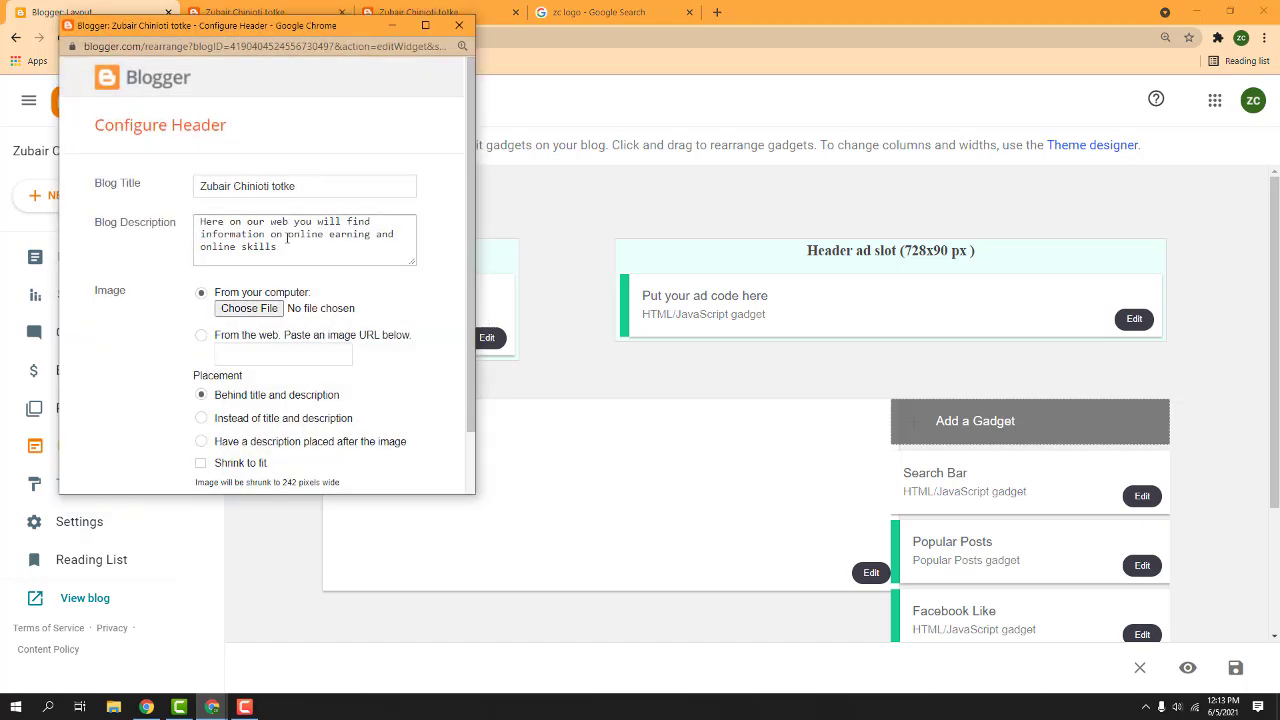
pyautogui.click(257, 190)
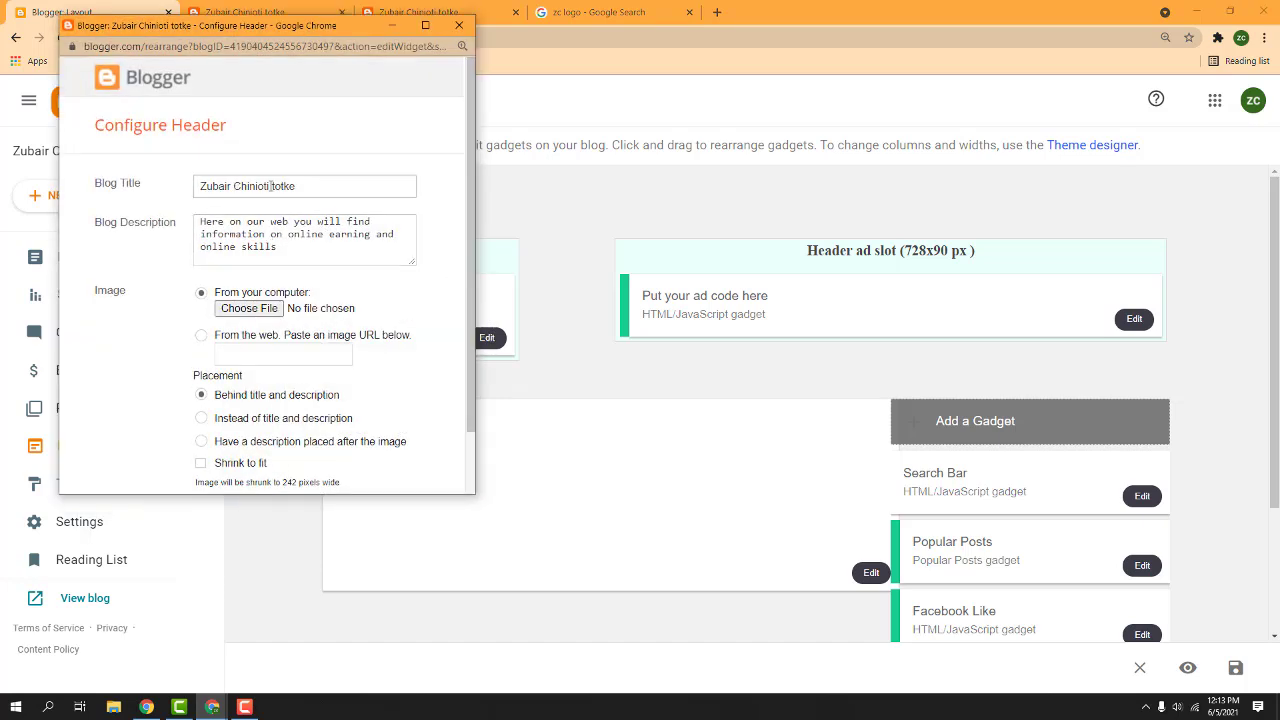
pyautogui.tripleClick(270, 186)
pyautogui.write('ZC Totke')
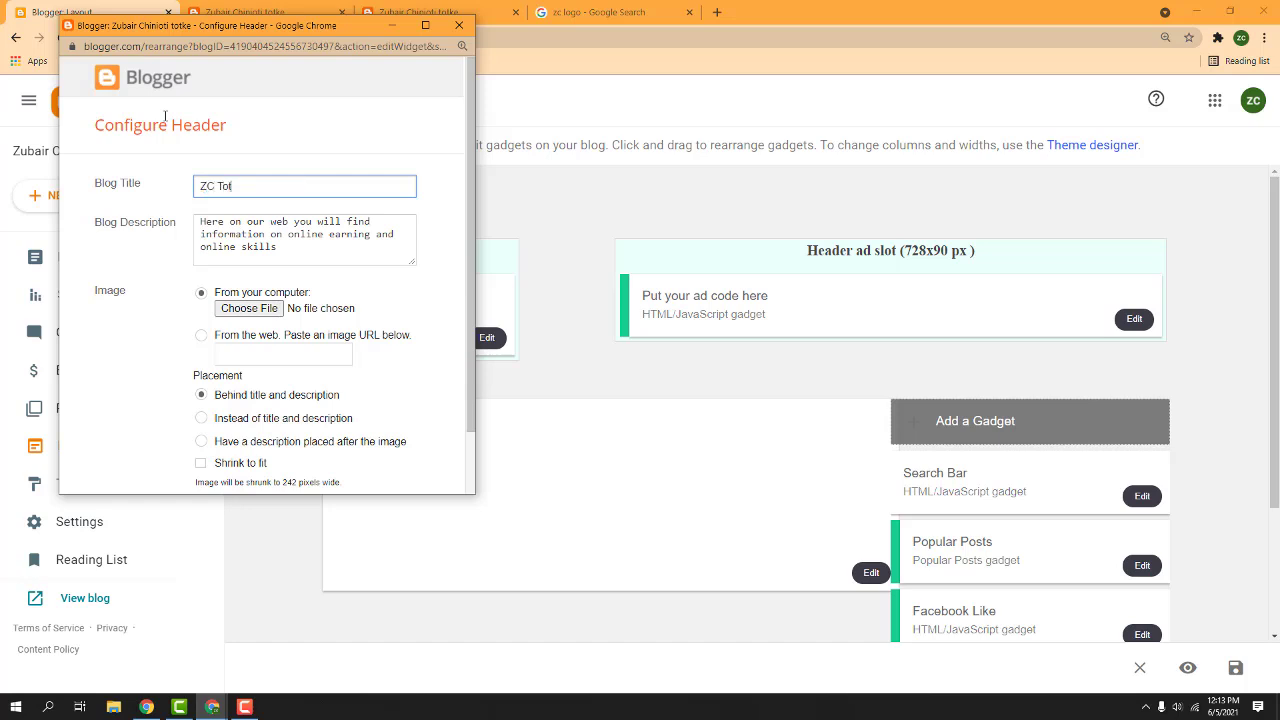
# Translate an Urdu sentence about online earning information into English with Google Translate and copy the translation for the blog description
pyautogui.tripleClick(308, 248)
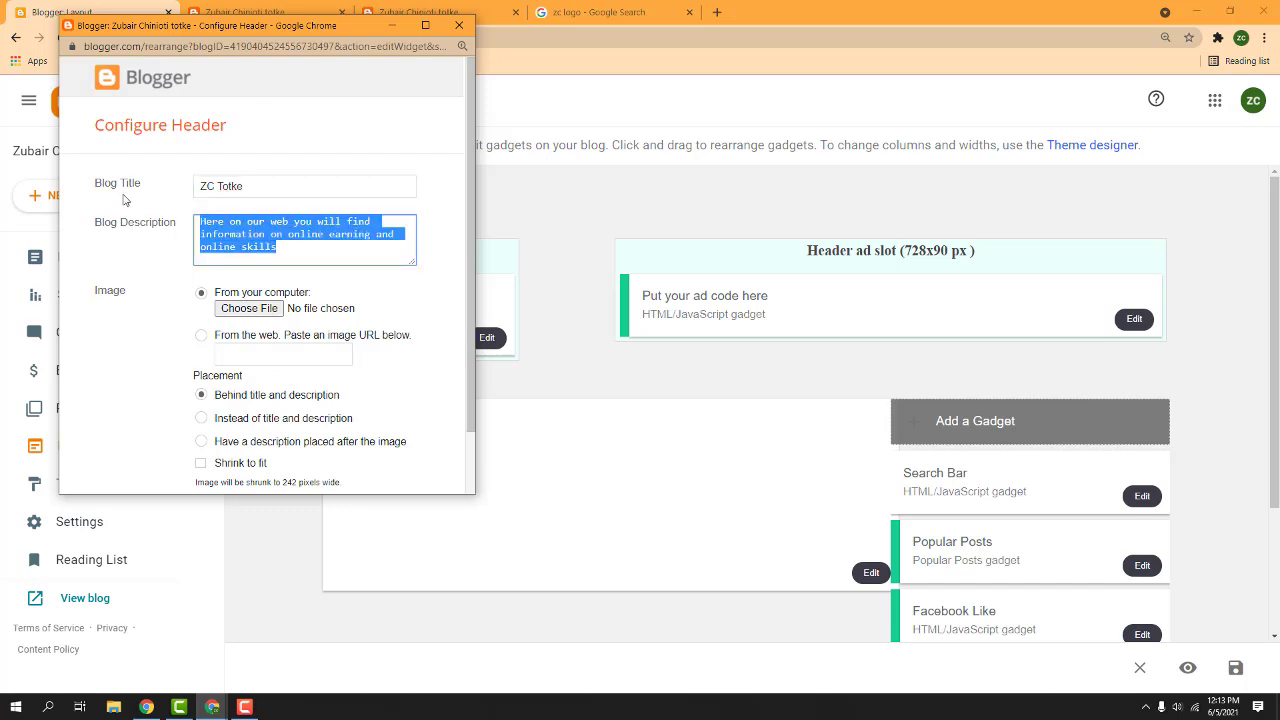
pyautogui.click(716, 12)
pyautogui.write('tr')
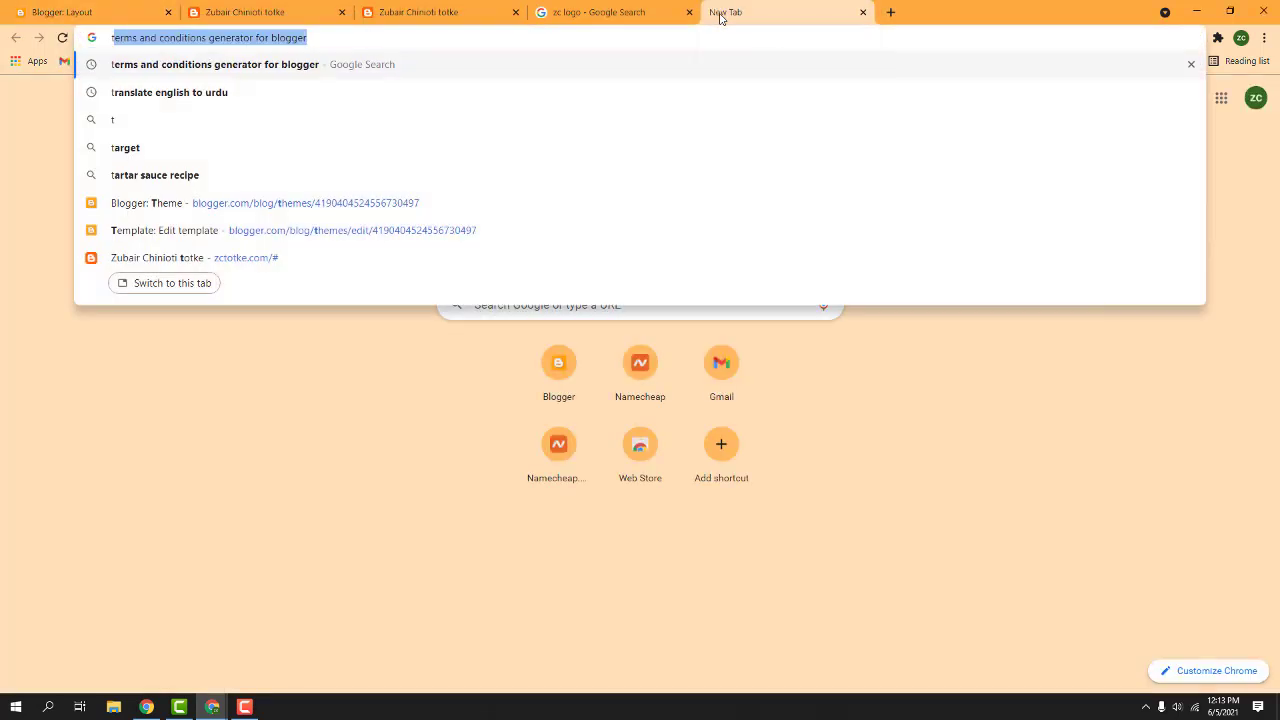
pyautogui.press('Return')
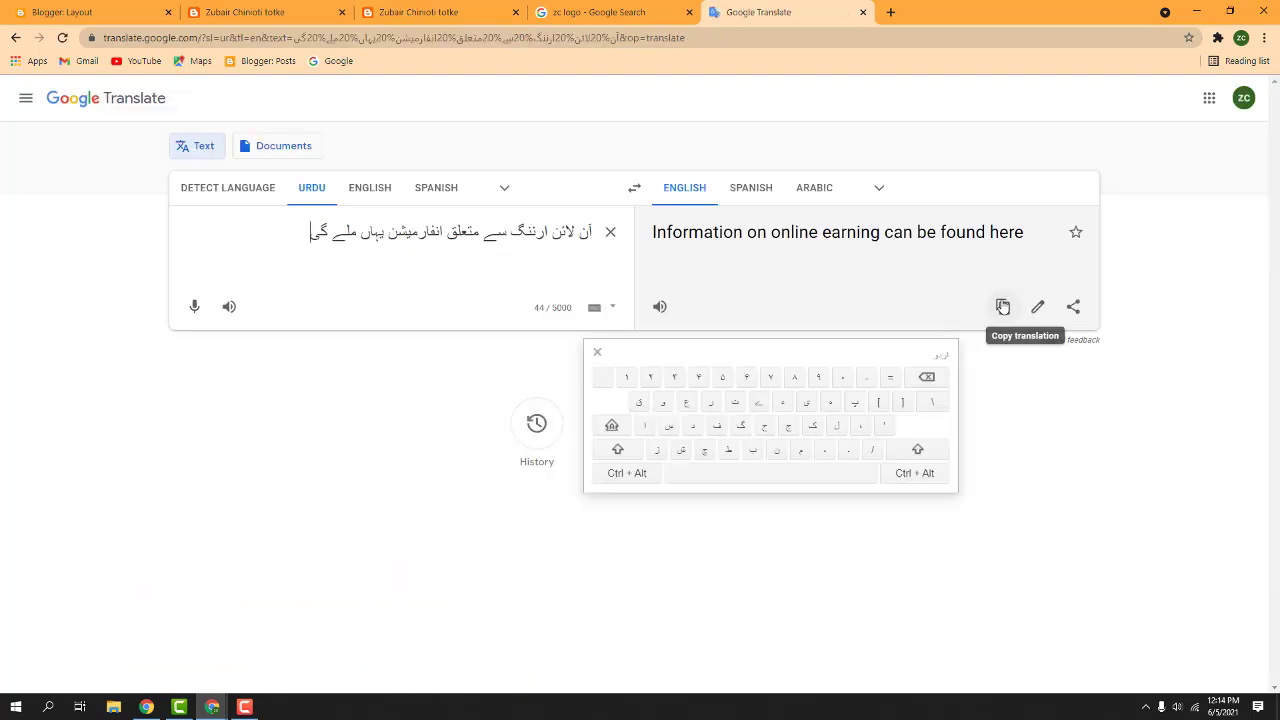
pyautogui.click(1003, 307)
# Replace the blog description with "Information on online earning can be found here" and save the header settings
pyautogui.click(277, 8)
pyautogui.moveTo(212, 707)
pyautogui.click(170, 640)
pyautogui.hotkey('ctrl', 'v')
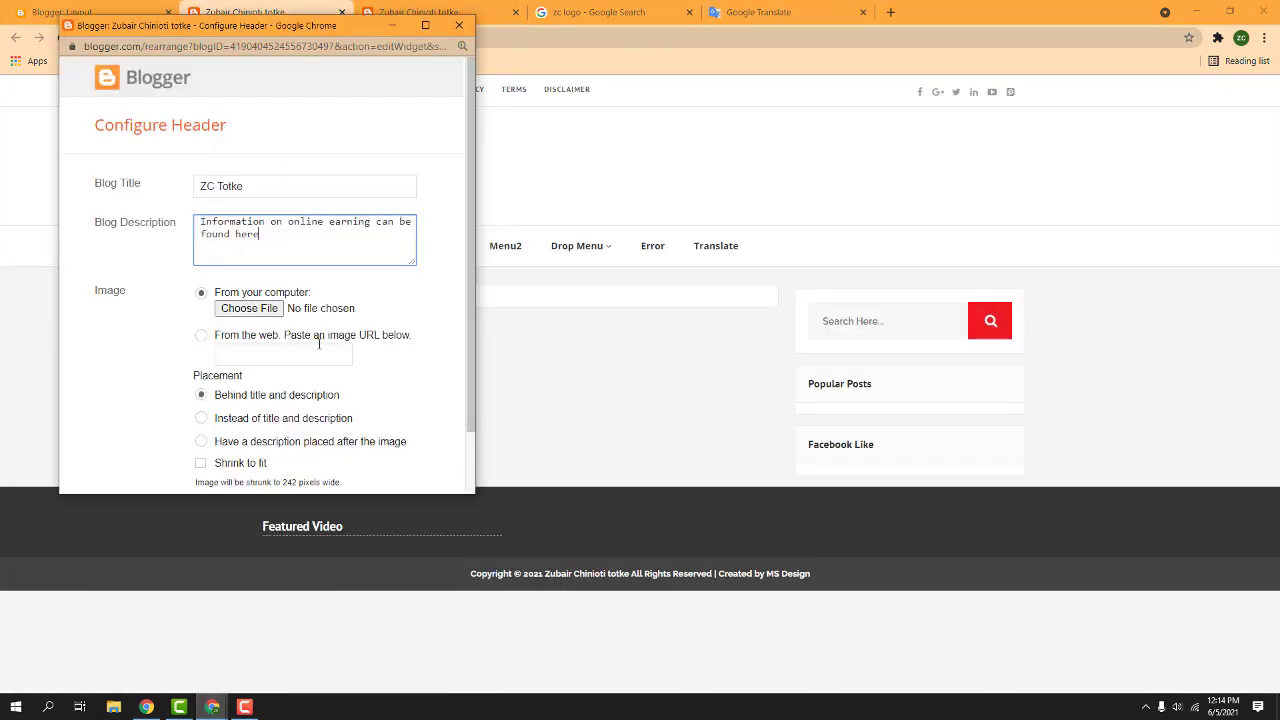
pyautogui.scroll(-1, 330, 370)
pyautogui.click(123, 457)
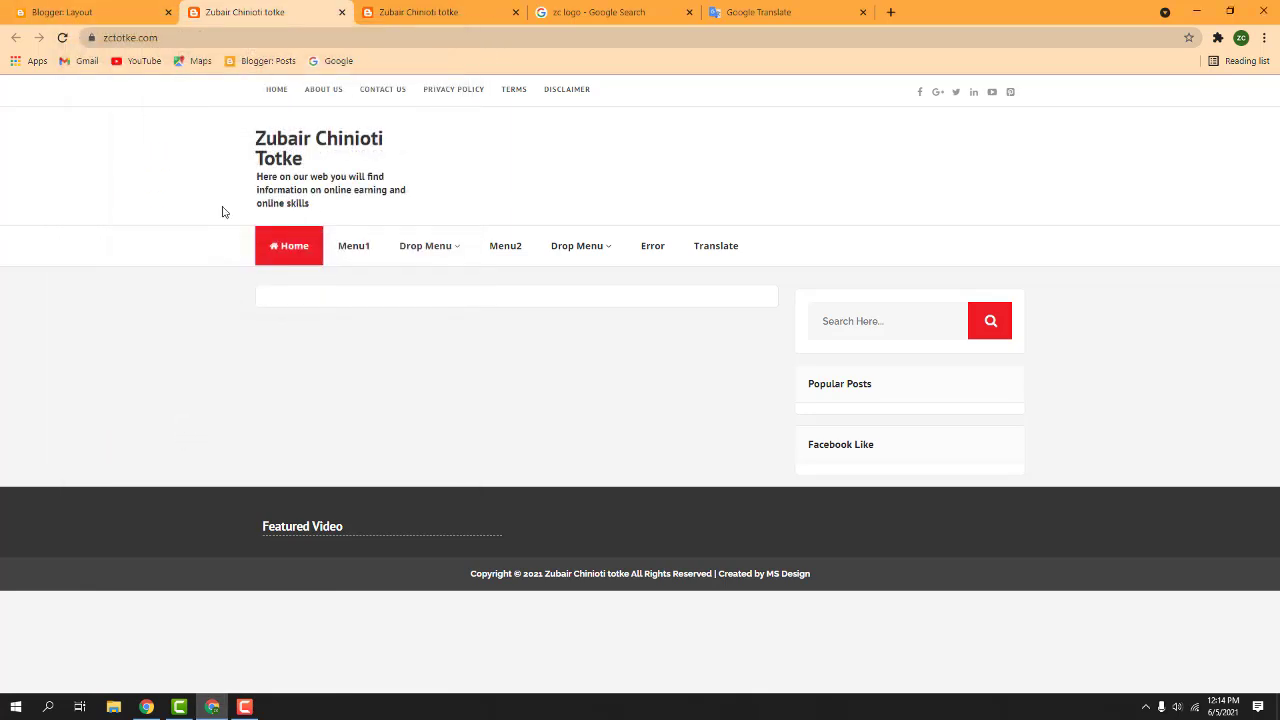
# Reload the live blog and check the header's title and description and the footer's copyright line
pyautogui.click(62, 38)
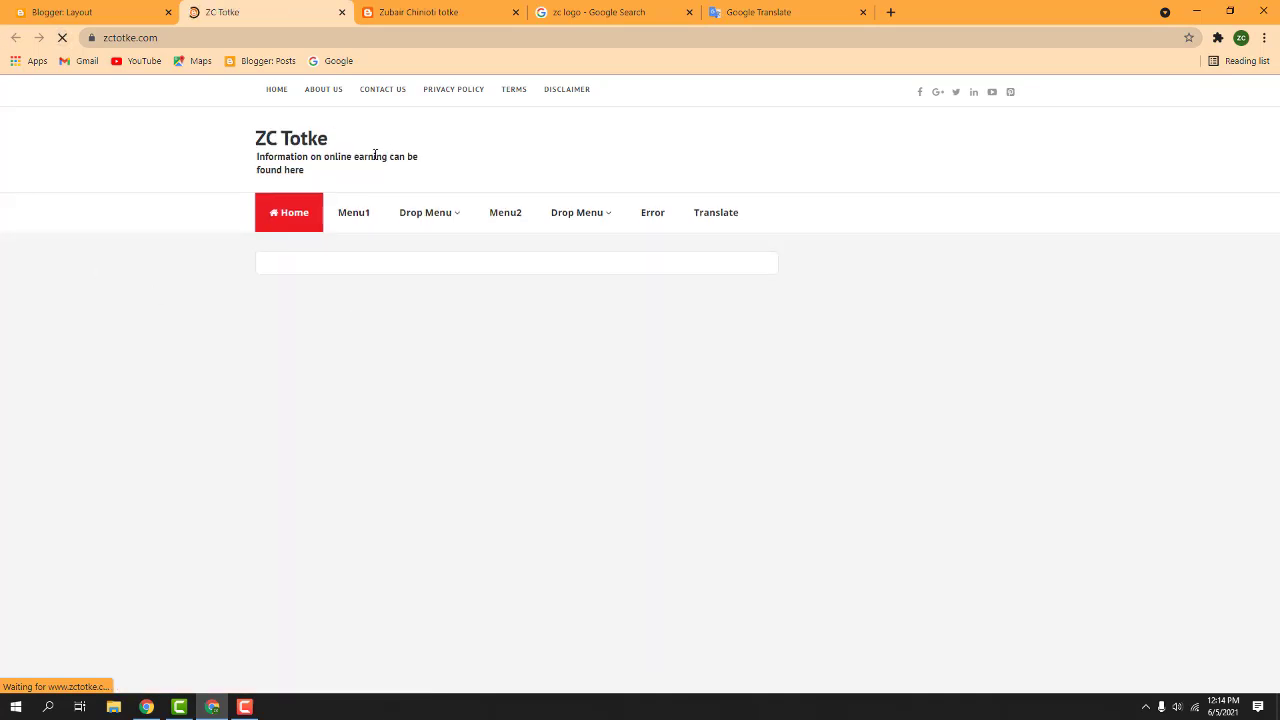
pyautogui.moveTo(256, 138); pyautogui.dragTo(340, 143)
pyautogui.moveTo(258, 157); pyautogui.dragTo(321, 180)
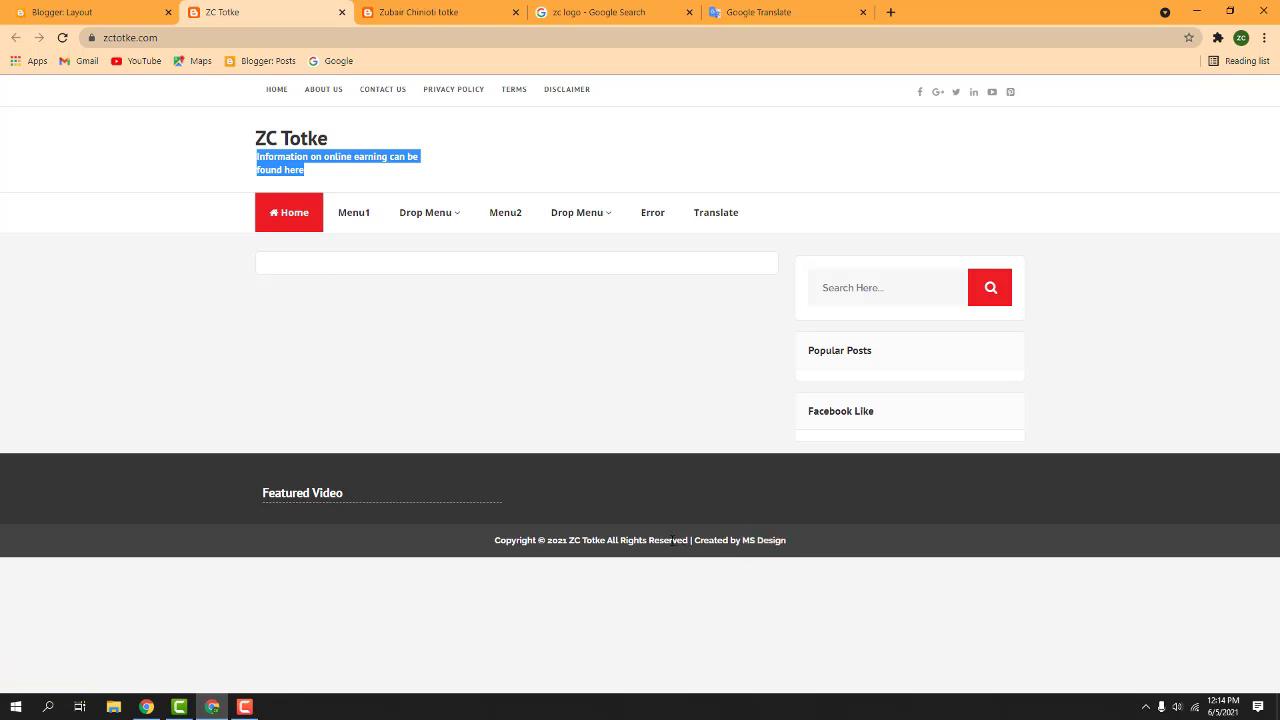
pyautogui.moveTo(494, 543); pyautogui.dragTo(803, 555)
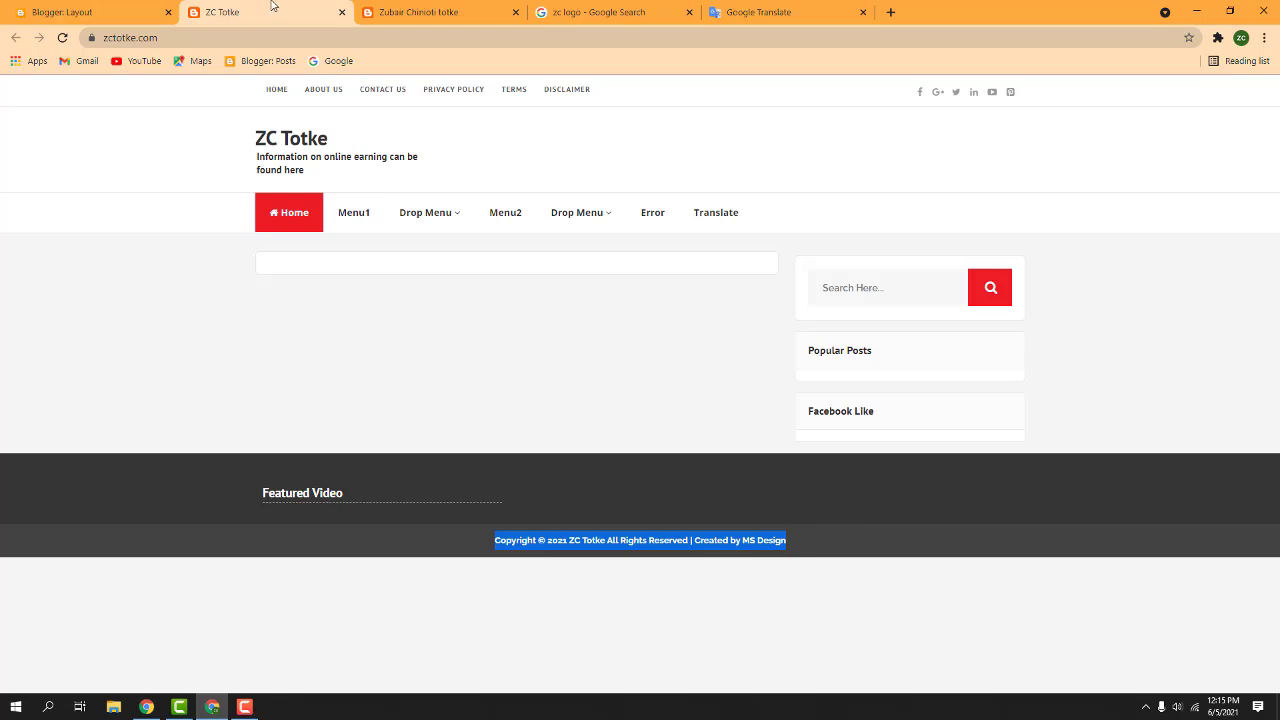
# Remove the Featured Video gadget from the footer in the blog's layout
pyautogui.click(62, 12)
pyautogui.scroll(-1, 828, 522)
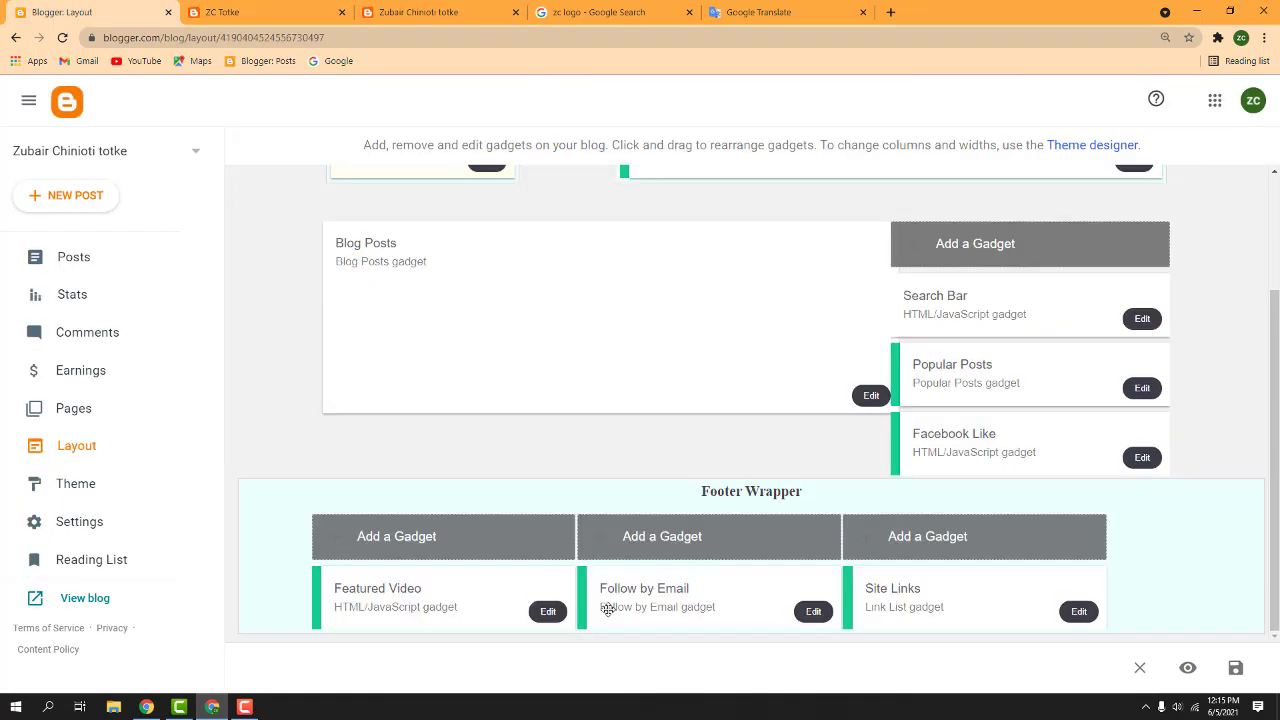
pyautogui.click(548, 611)
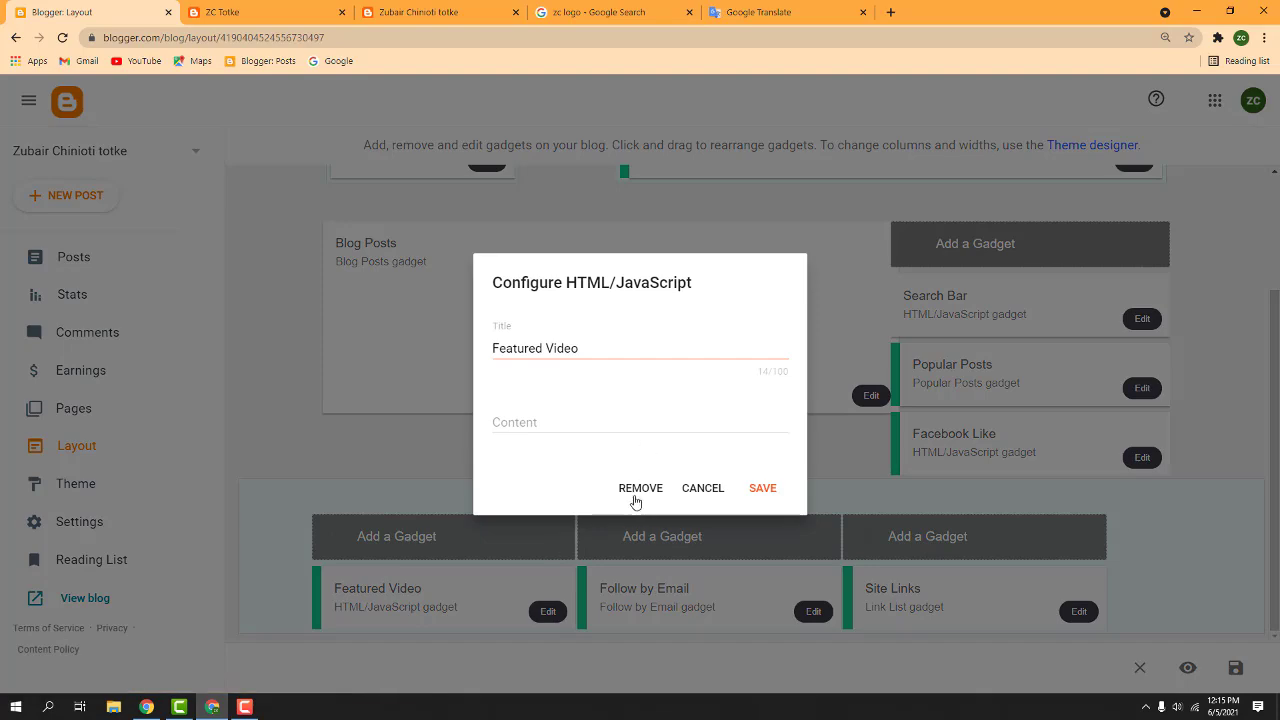
pyautogui.click(636, 500)
pyautogui.click(746, 431)
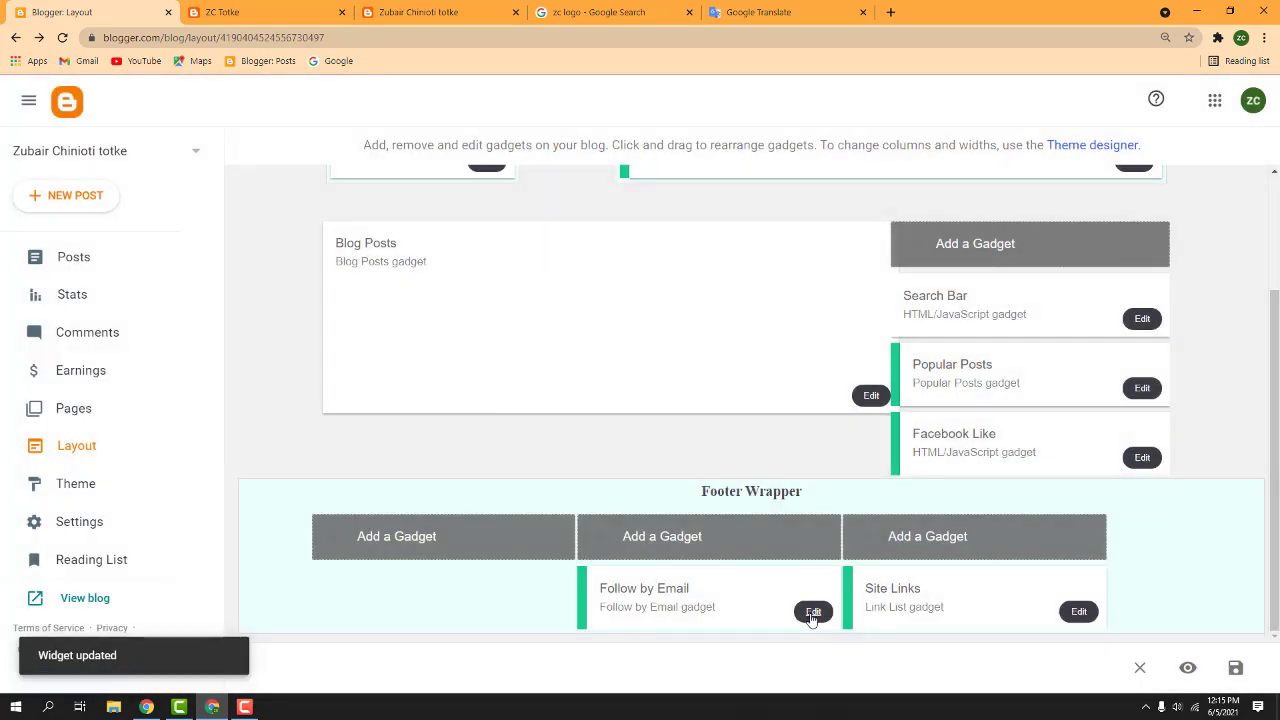
# Remove the Follow by Email gadget from the footer
pyautogui.click(812, 611)
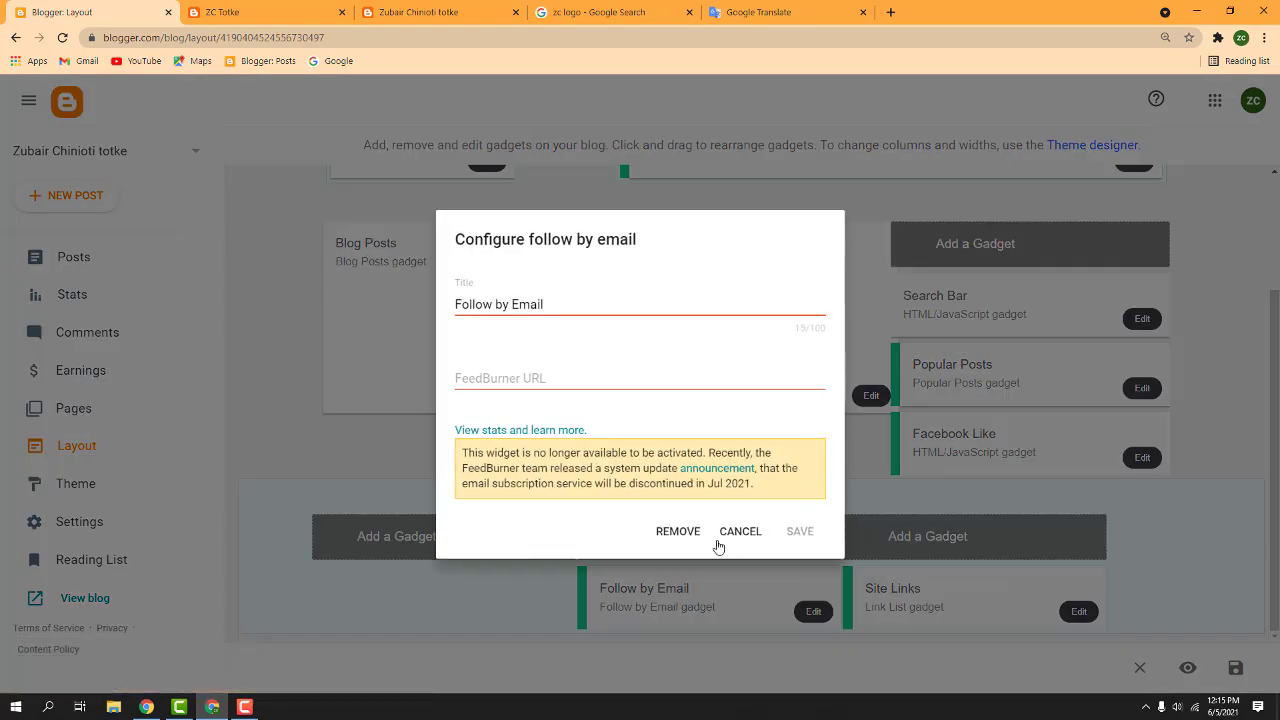
pyautogui.click(677, 531)
pyautogui.click(749, 431)
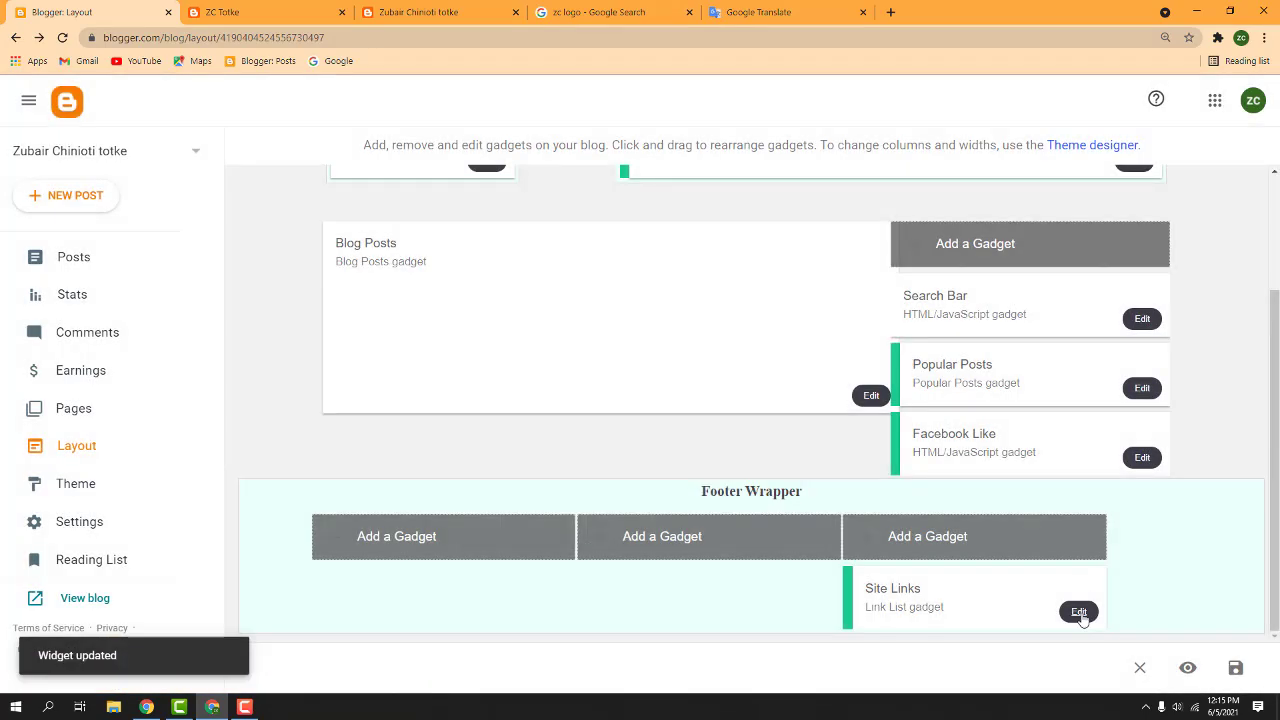
# Remove the Site Links gadget from the footer and save the layout
pyautogui.click(1080, 613)
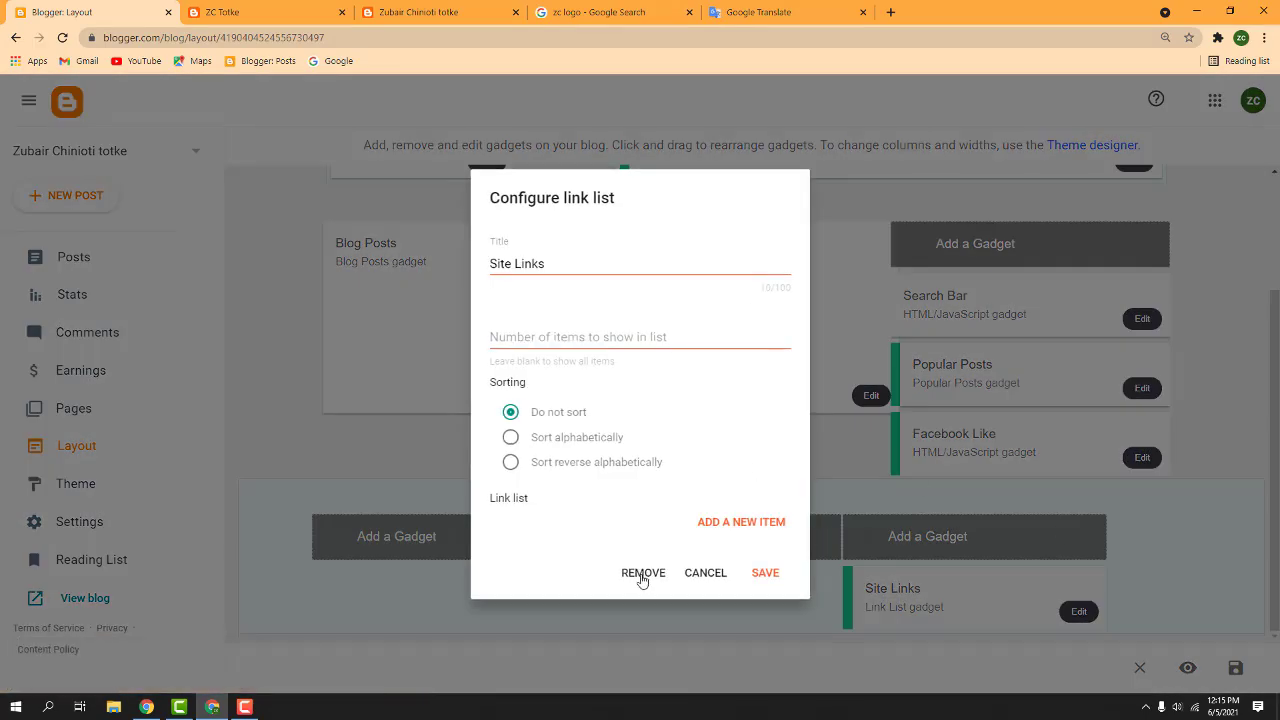
pyautogui.click(643, 574)
pyautogui.click(752, 433)
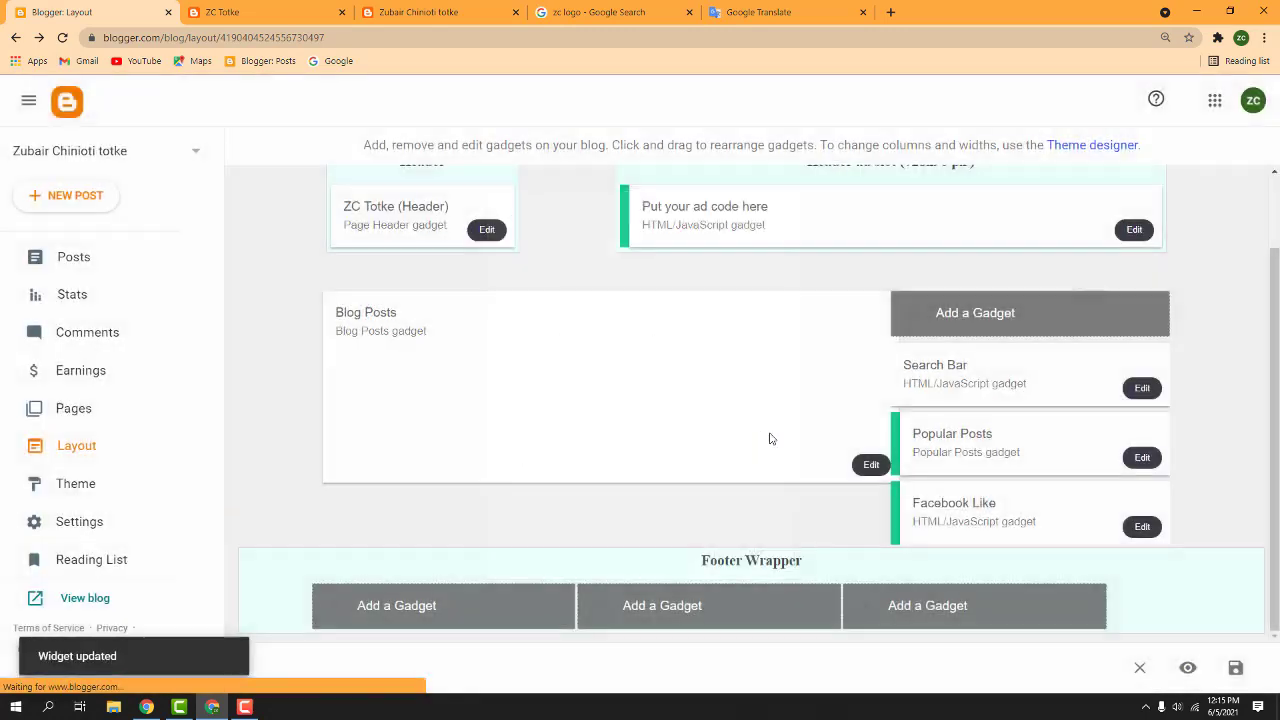
pyautogui.click(1237, 671)
# Search Google for "top online earning ways" in place of "zc logo" and show all web results instead of images
pyautogui.click(254, 8)
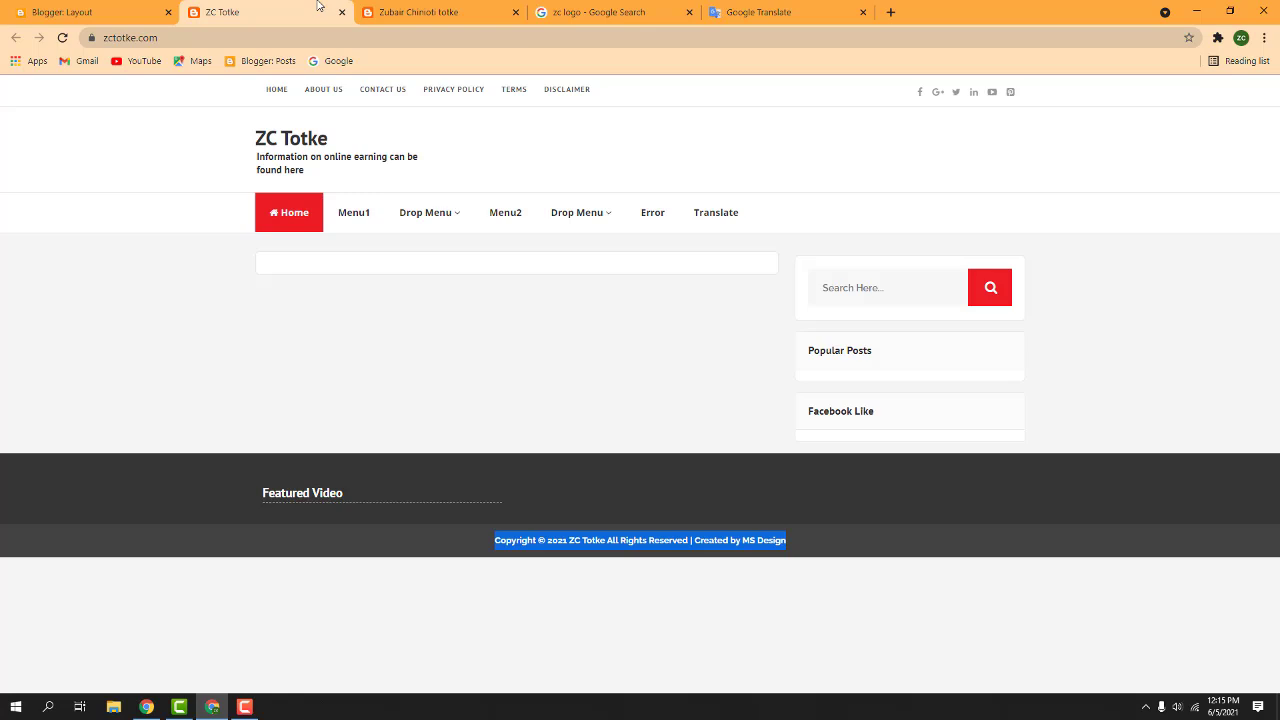
pyautogui.click(423, 8)
pyautogui.click(594, 8)
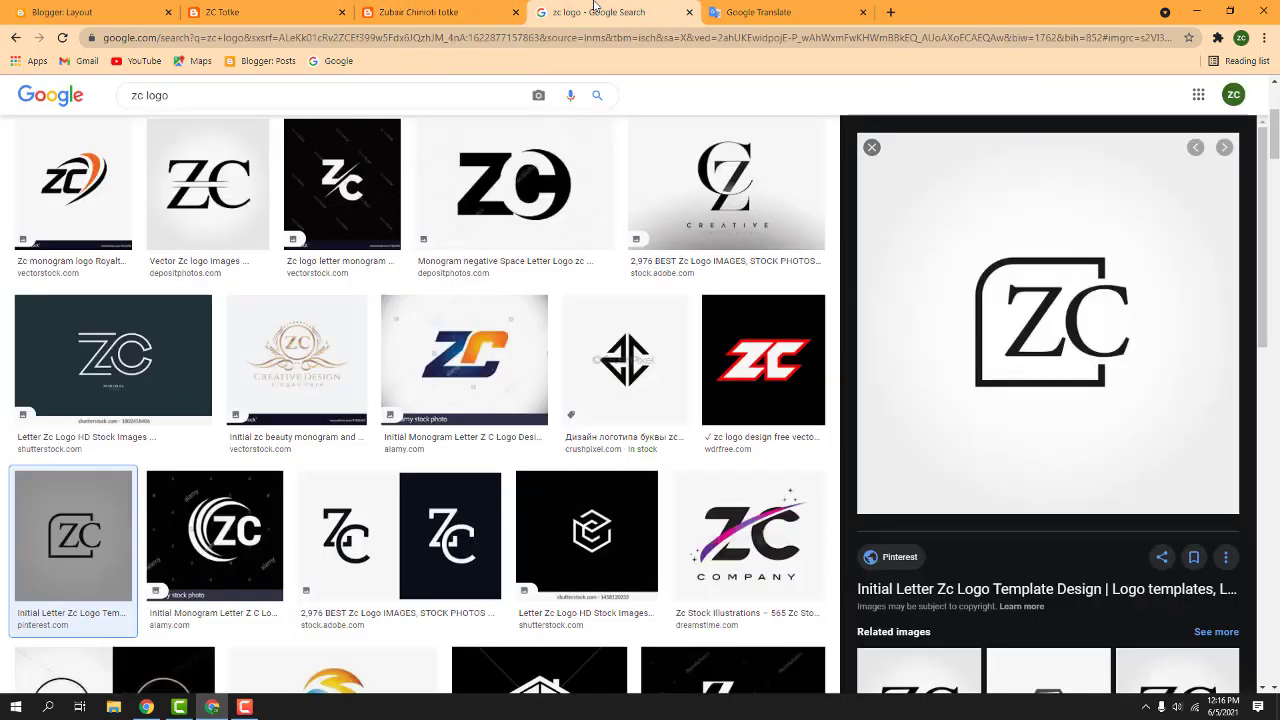
pyautogui.scroll(3, 400, 200)
pyautogui.moveTo(223, 111); pyautogui.dragTo(47, 113)
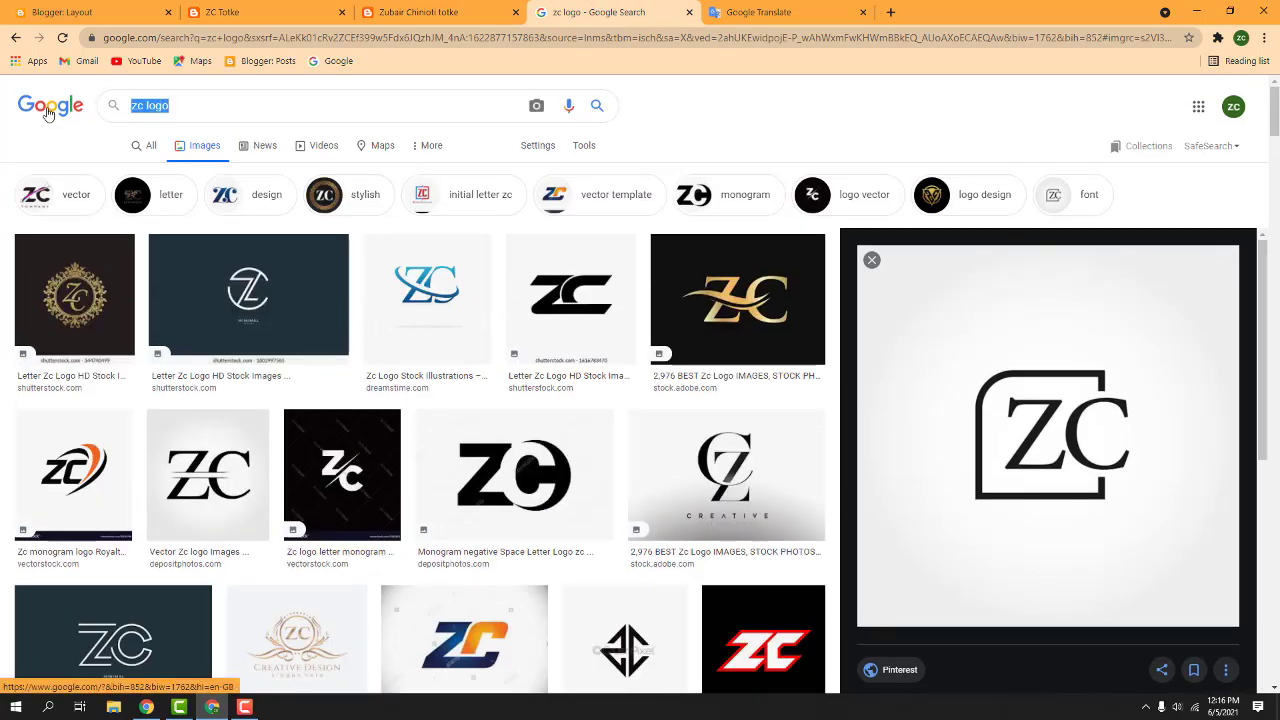
pyautogui.write('top online earning wayt')
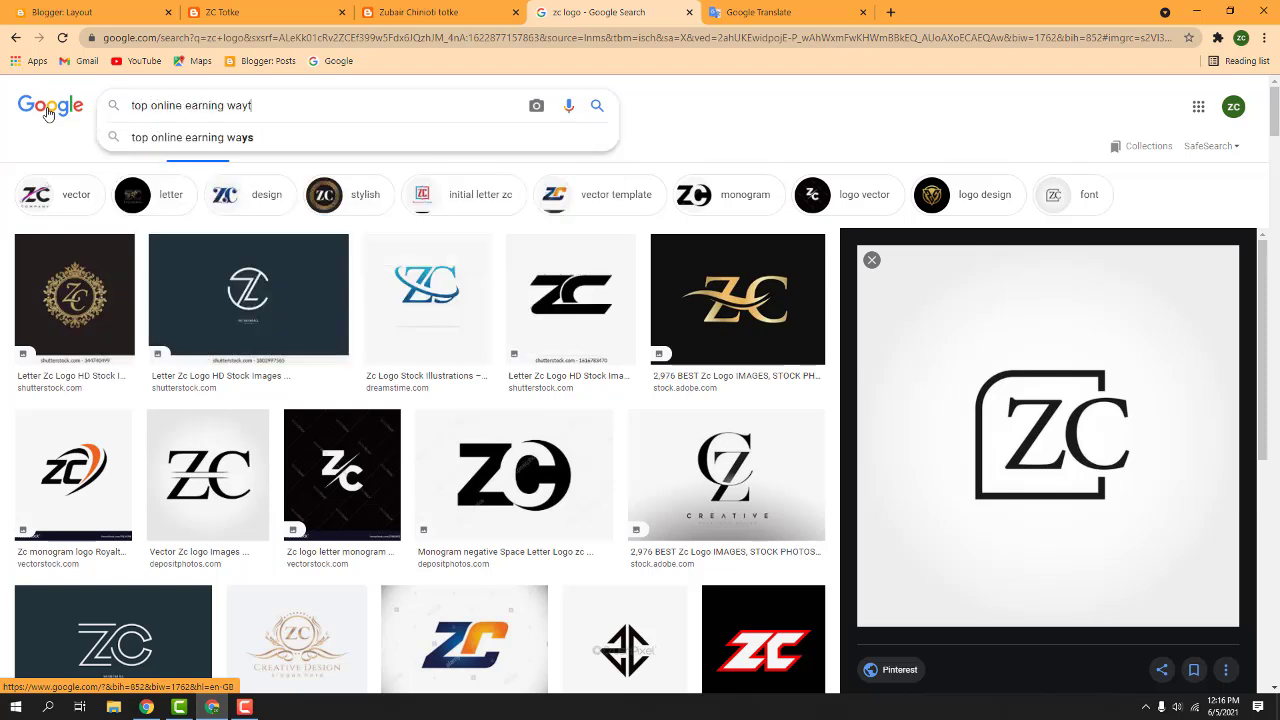
pyautogui.press('BackSpace')
pyautogui.write('s')
pyautogui.press('Return')
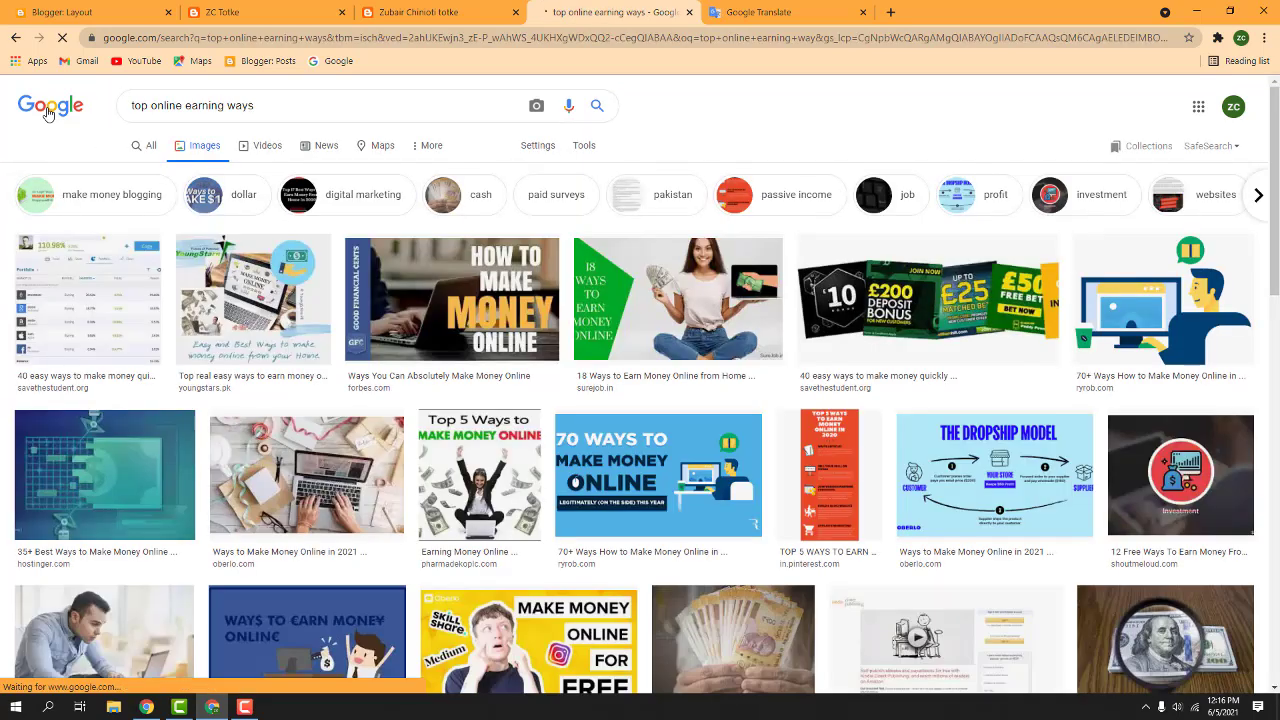
pyautogui.click(149, 145)
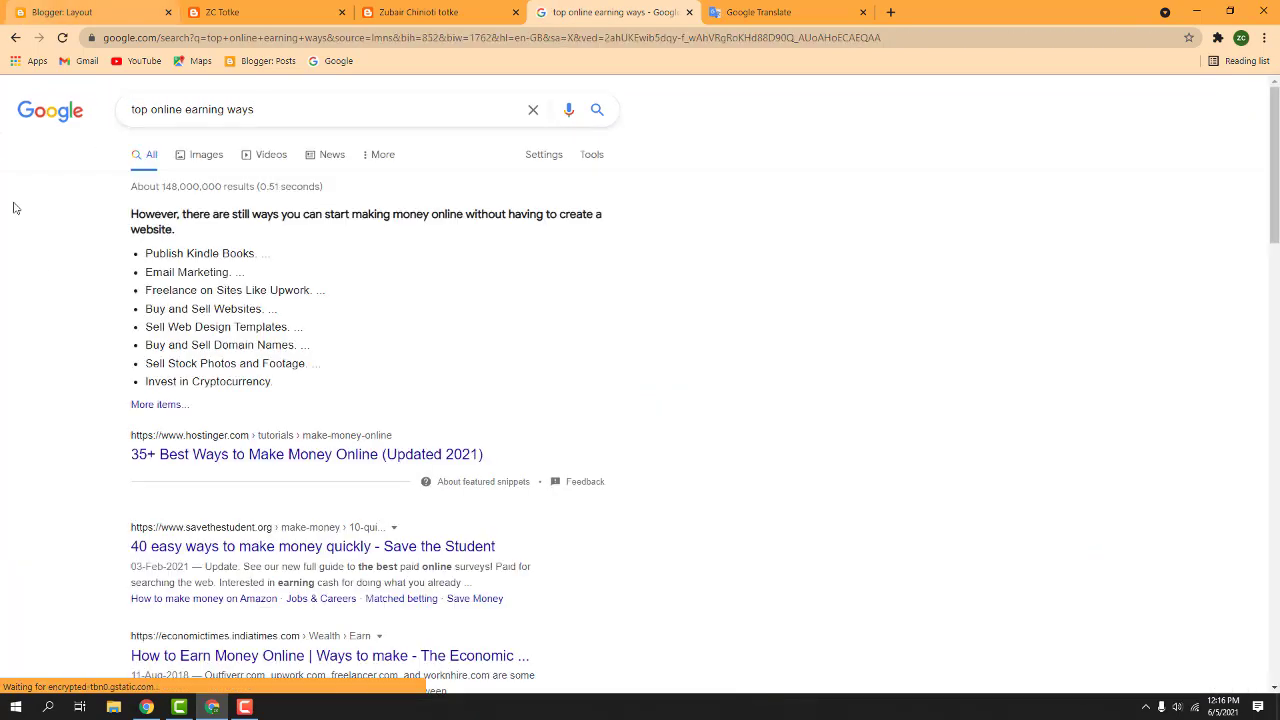
# Open the Hostinger, Save the Student, Economic Times, Oberlo, two Forbes and The Balance Small Business results in separate tabs
pyautogui.scroll(-3, 234, 322)
pyautogui.middleClick(264, 178)
pyautogui.middleClick(257, 256)
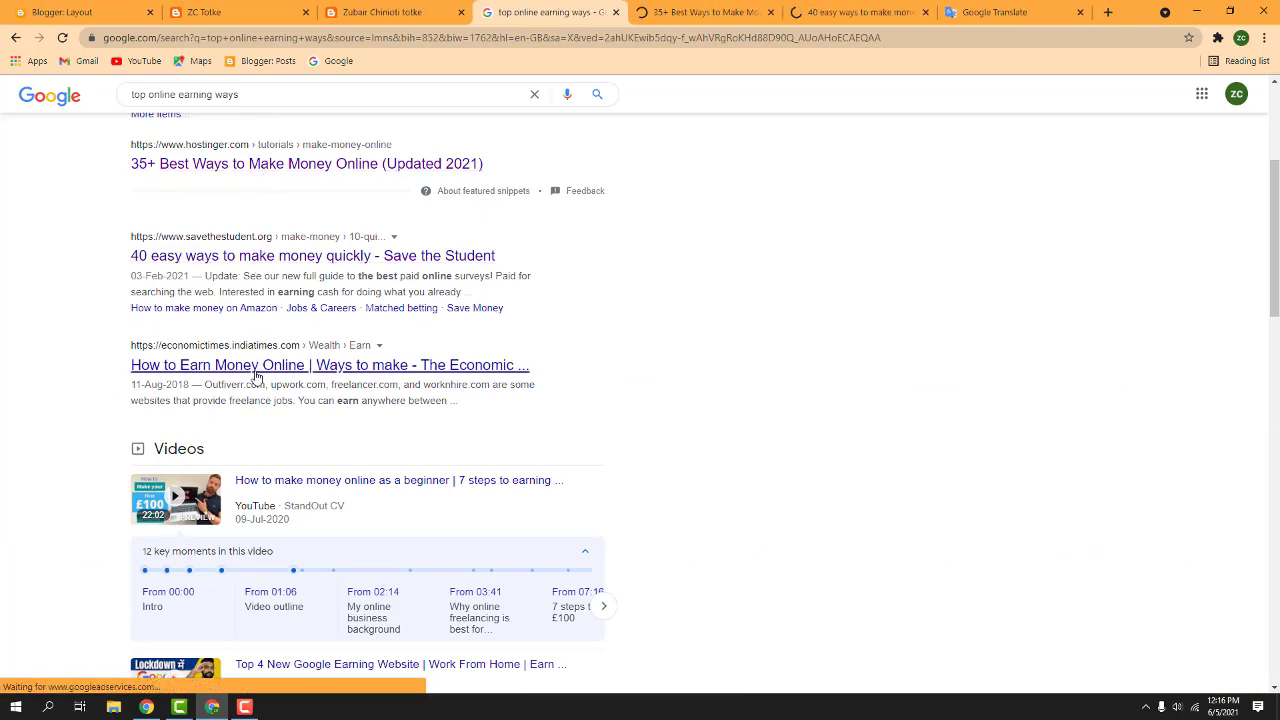
pyautogui.middleClick(257, 366)
pyautogui.scroll(-1, 257, 375)
pyautogui.scroll(-4, 257, 375)
pyautogui.middleClick(251, 509)
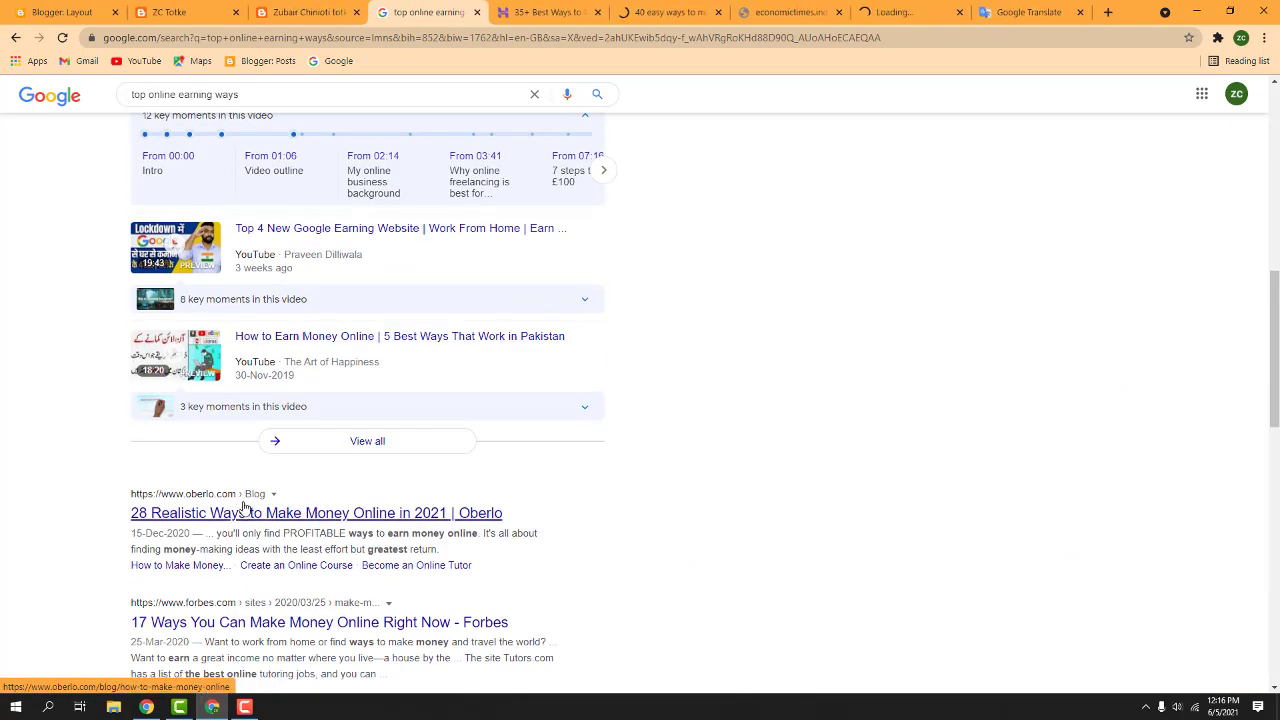
pyautogui.scroll(-3, 253, 342)
pyautogui.middleClick(253, 342)
pyautogui.middleClick(240, 444)
pyautogui.middleClick(238, 538)
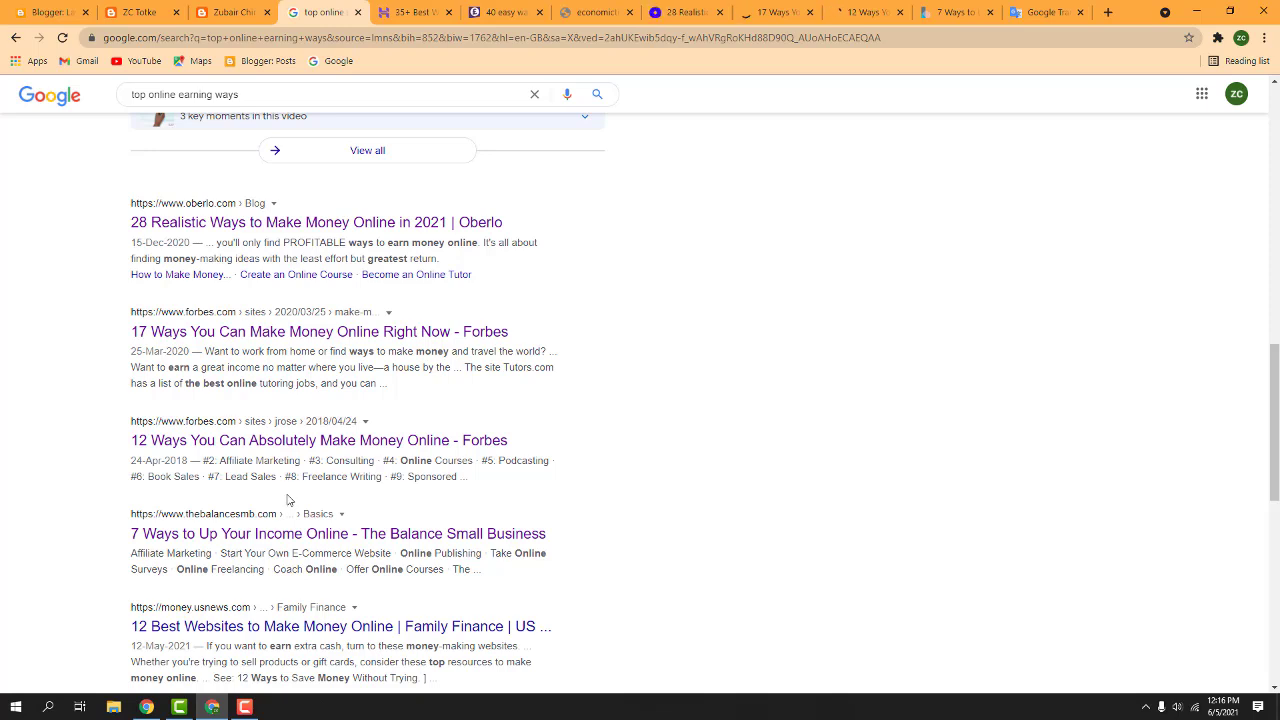
# View the Hostinger article and highlight its title as an example of a post heading
pyautogui.click(424, 8)
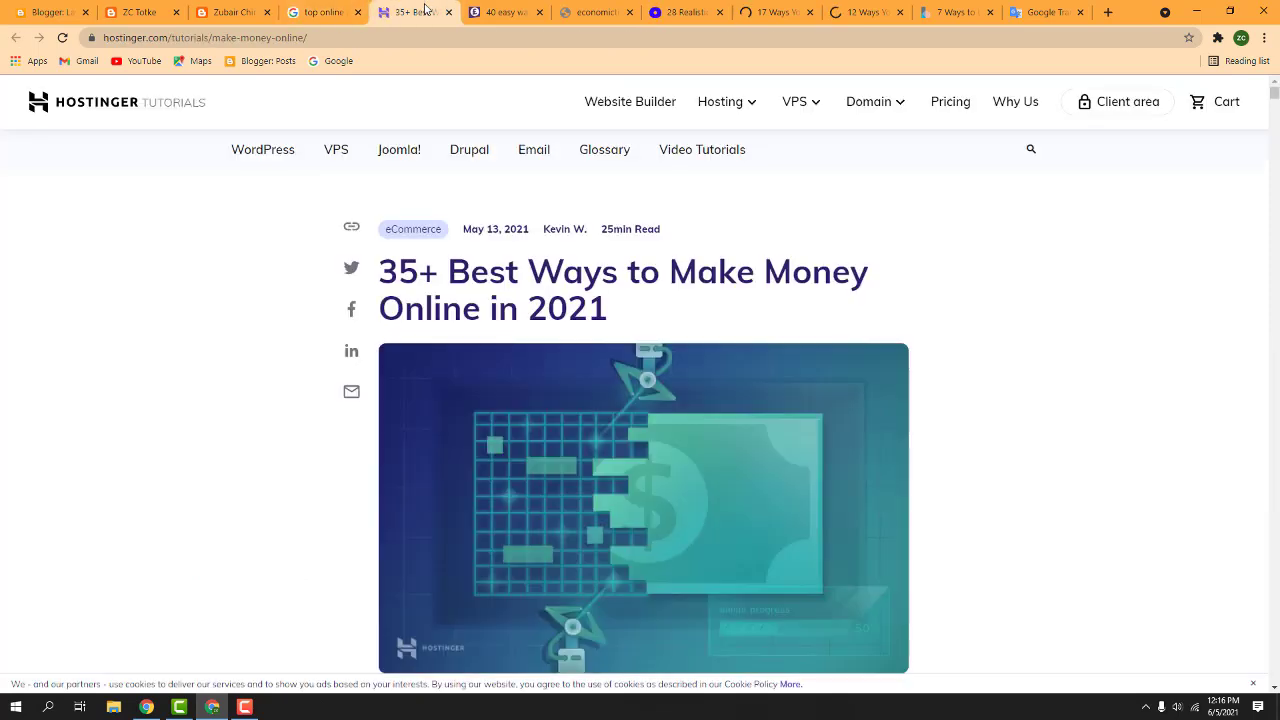
pyautogui.moveTo(386, 271); pyautogui.dragTo(641, 313)
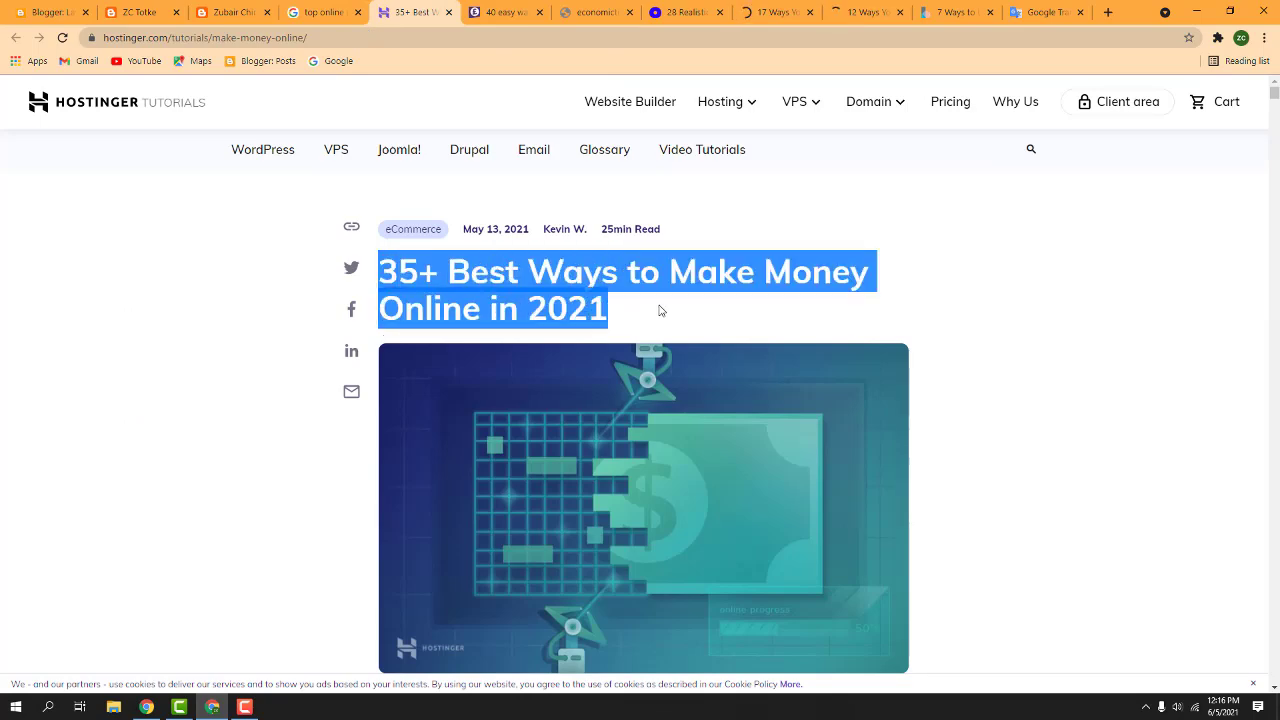
pyautogui.scroll(-6, 660, 307)
pyautogui.scroll(5, 665, 307)
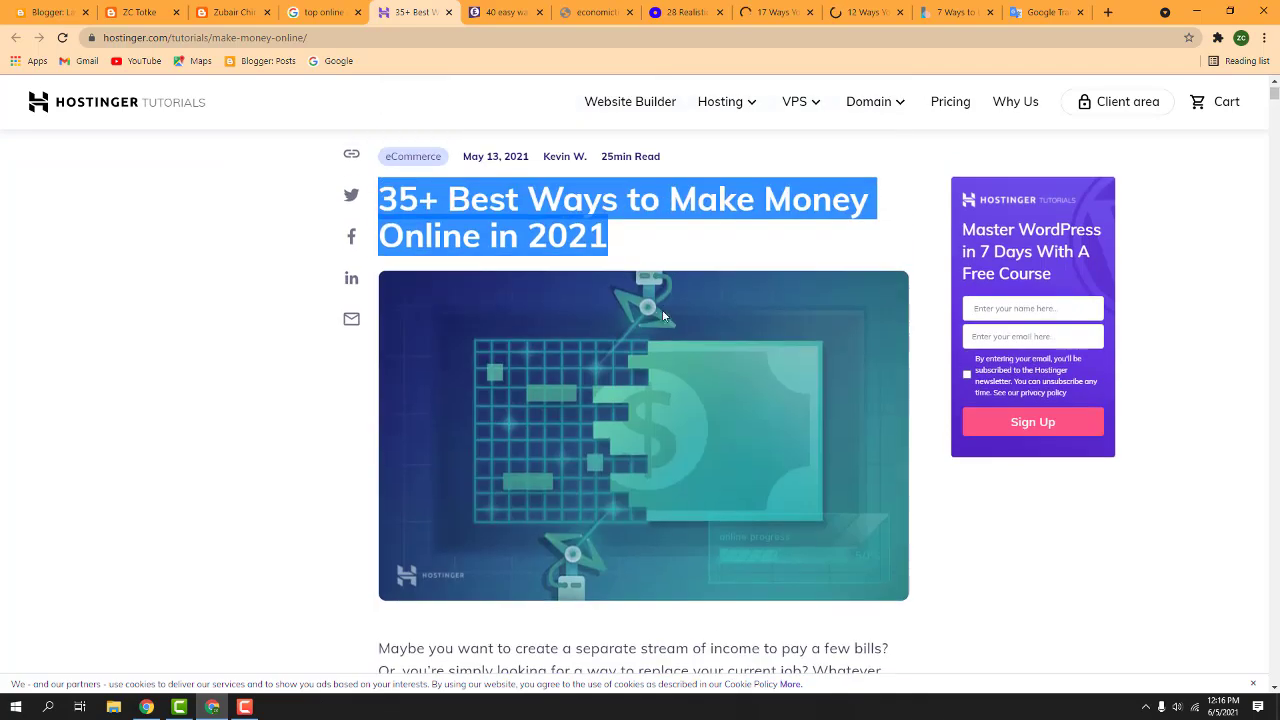
pyautogui.scroll(-1, 664, 308)
pyautogui.scroll(2, 651, 364)
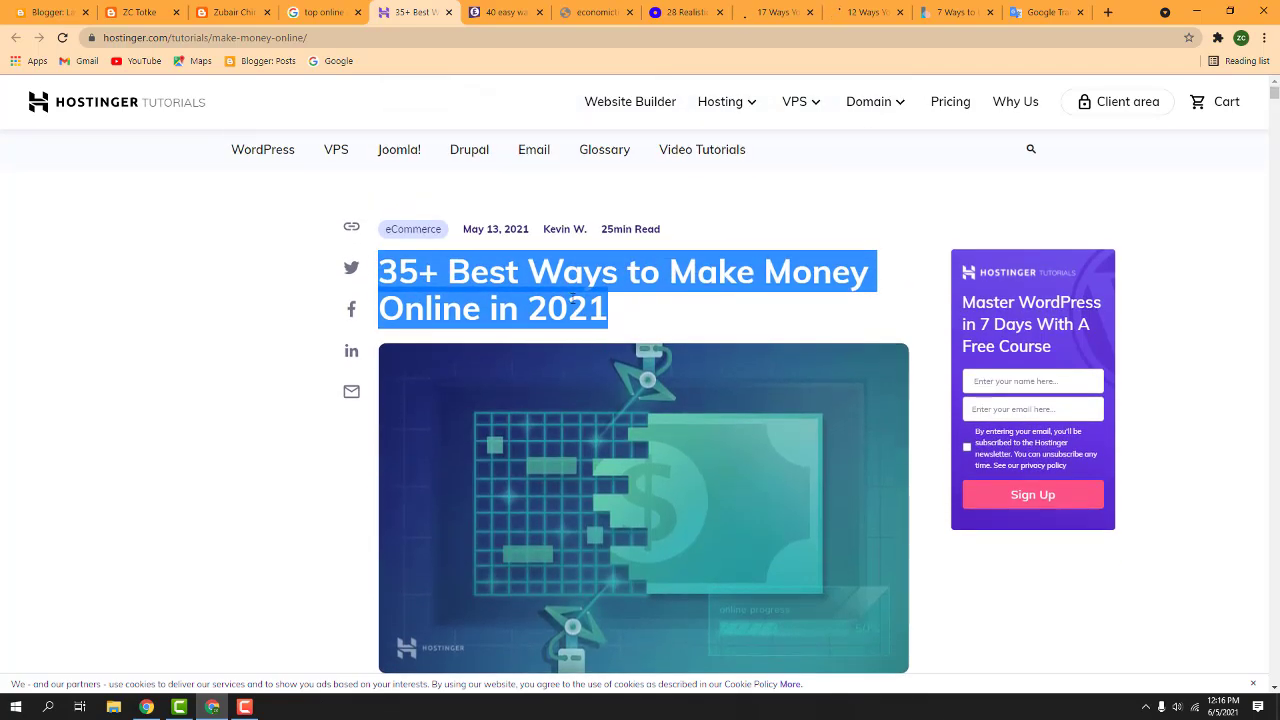
# Examine the Hostinger article's introduction, its linked list of earning methods, and the opening section on making money with a website or blog
pyautogui.scroll(-6, 434, 303)
pyautogui.moveTo(383, 283); pyautogui.dragTo(883, 470)
pyautogui.scroll(-4, 815, 428)
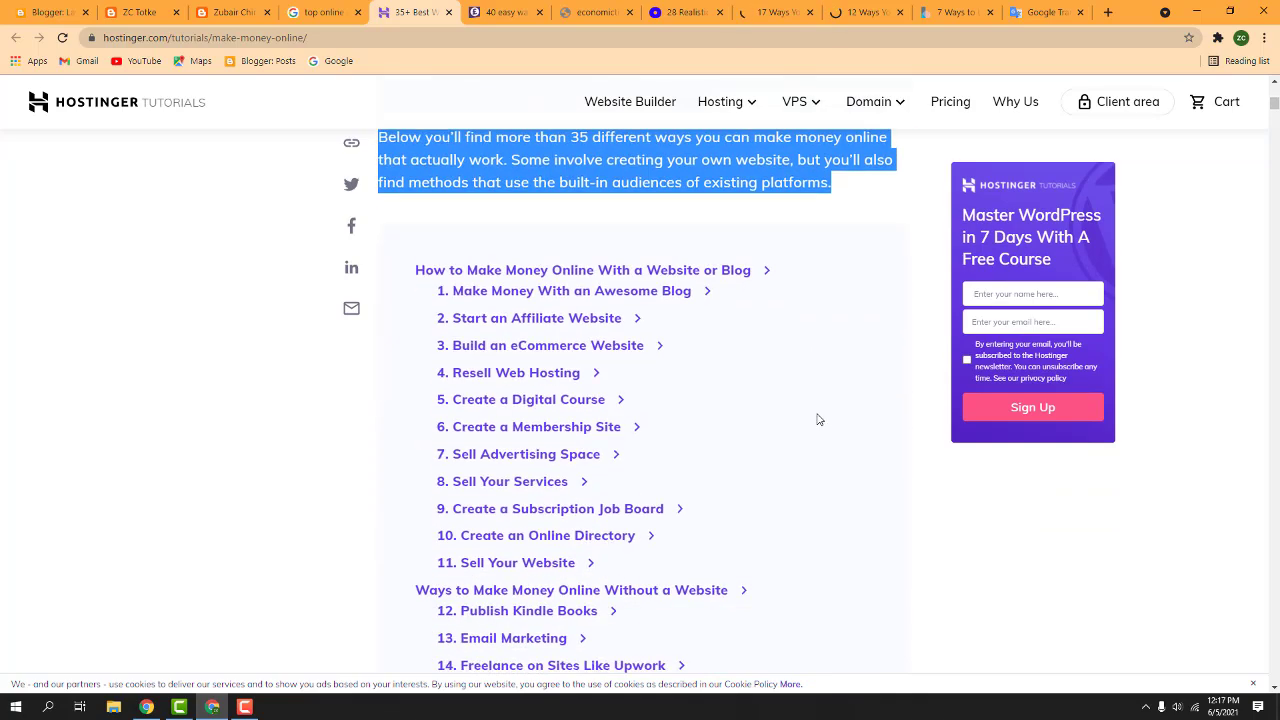
pyautogui.scroll(-1, 817, 420)
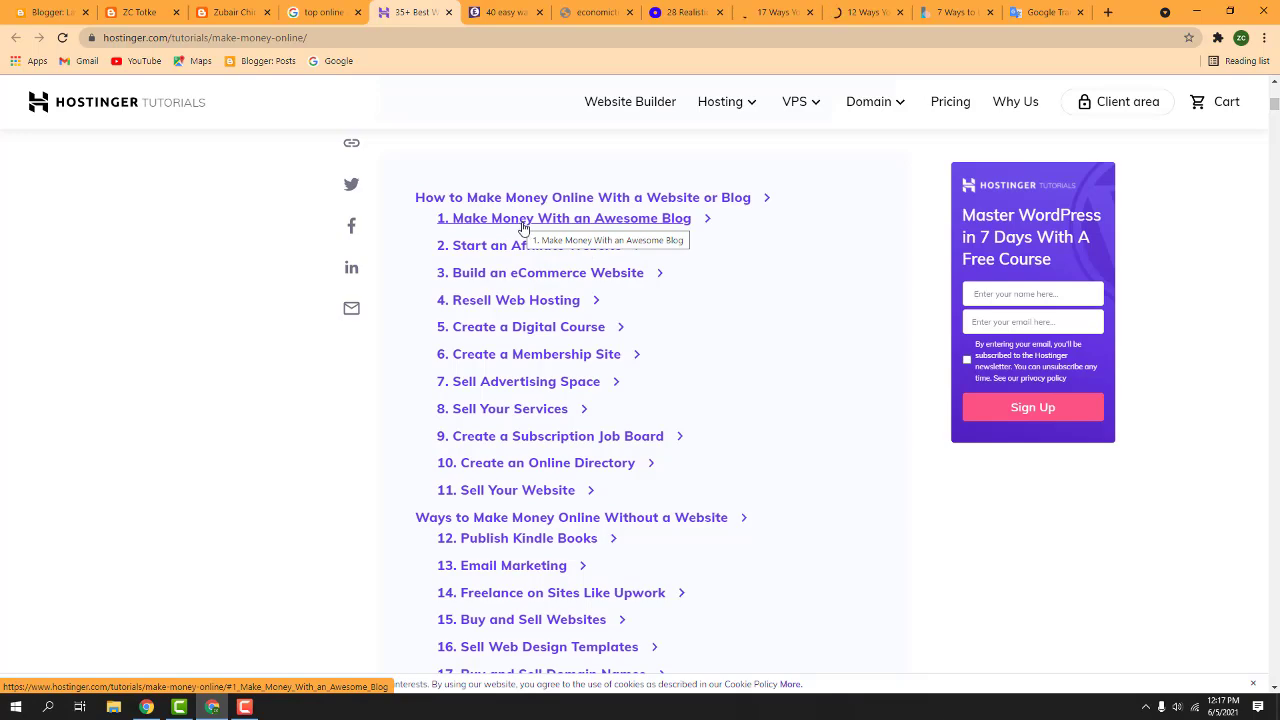
pyautogui.scroll(-12, 551, 300)
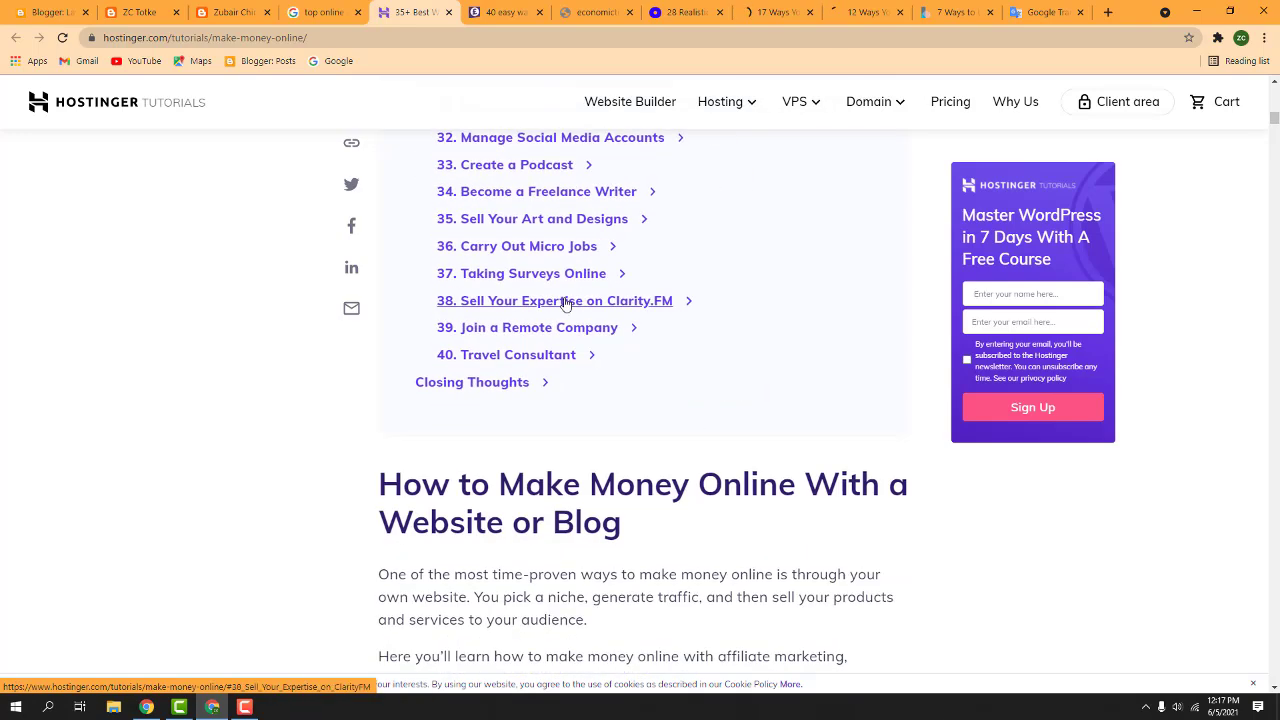
pyautogui.scroll(-3, 565, 304)
pyautogui.moveTo(393, 265); pyautogui.dragTo(657, 328)
pyautogui.scroll(-7, 660, 325)
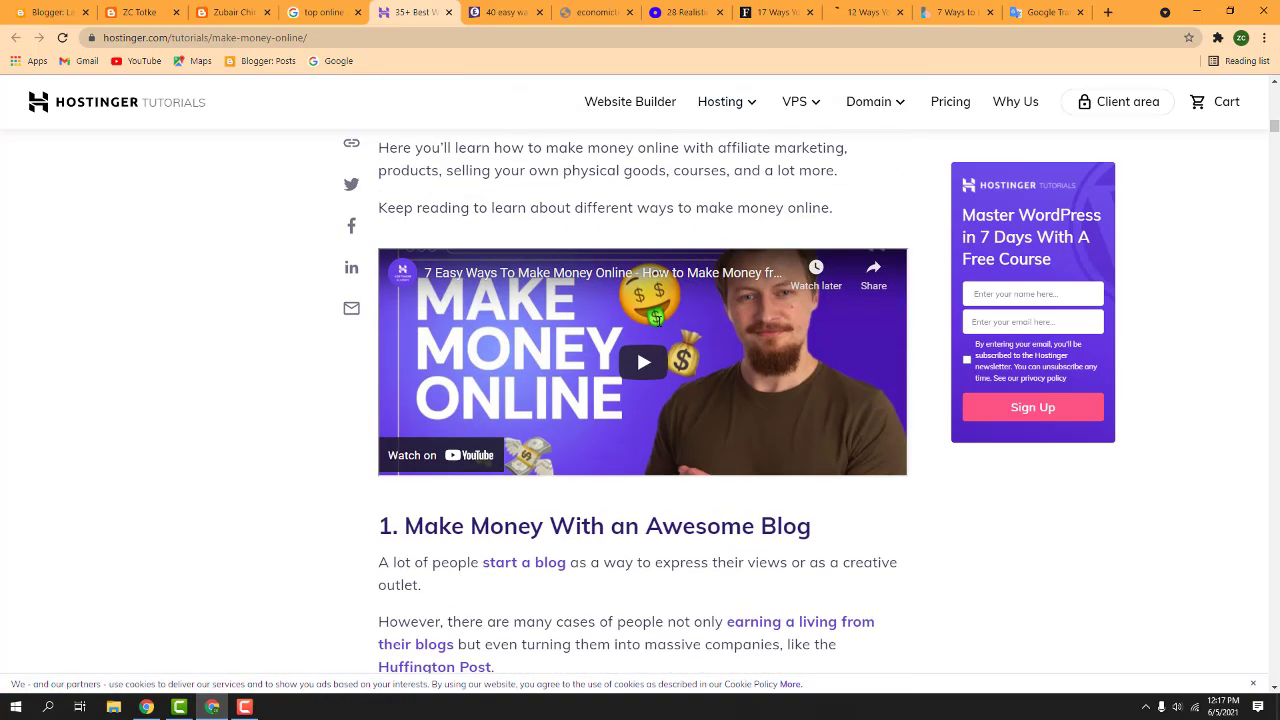
# Highlight the first three numbered method headings in the Hostinger article, on blogging, affiliate websites and eCommerce, as examples of post structure
pyautogui.moveTo(467, 236); pyautogui.dragTo(787, 236)
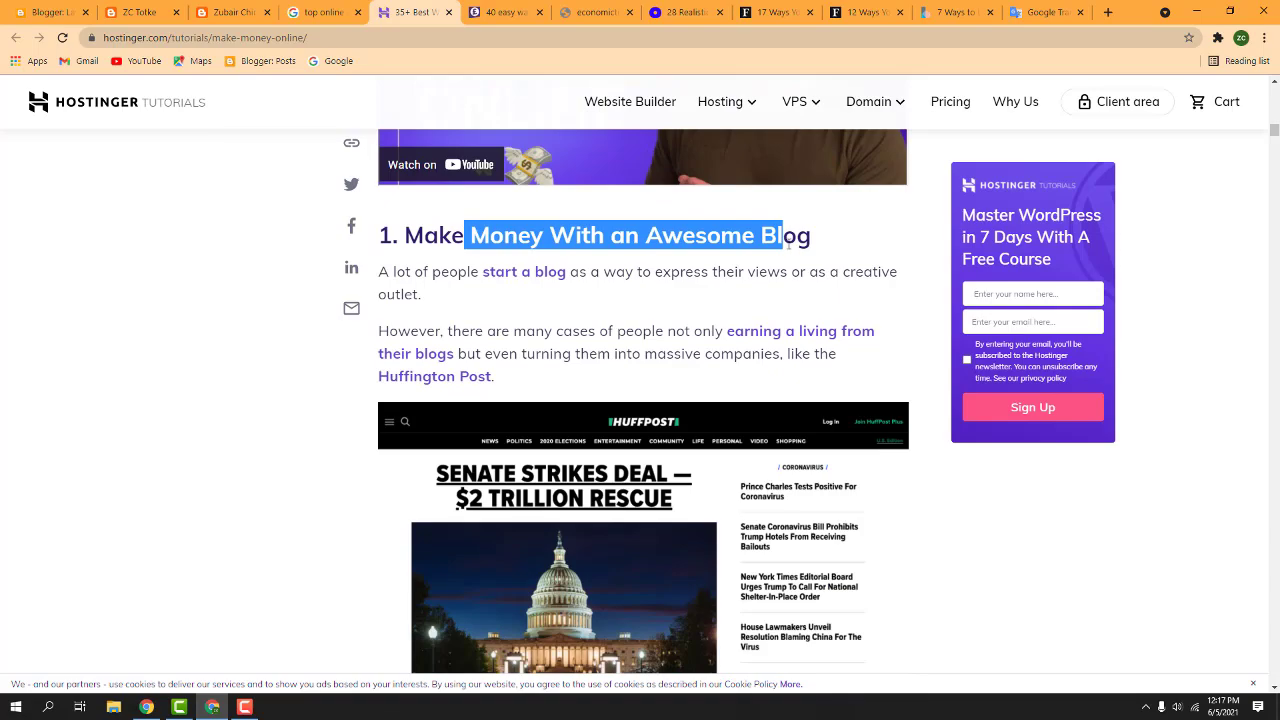
pyautogui.scroll(-15, 625, 318)
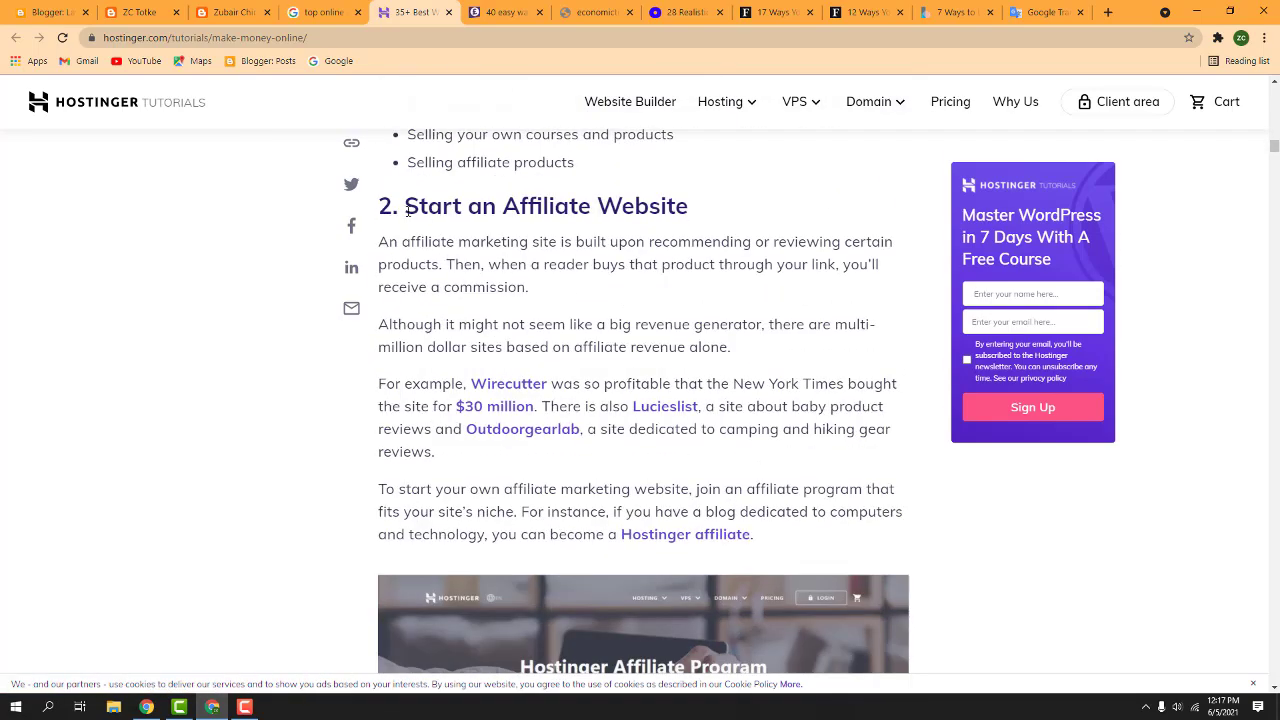
pyautogui.moveTo(405, 210); pyautogui.dragTo(688, 209)
pyautogui.scroll(-12, 600, 300)
pyautogui.scroll(-1, 551, 340)
pyautogui.moveTo(403, 220); pyautogui.dragTo(718, 264)
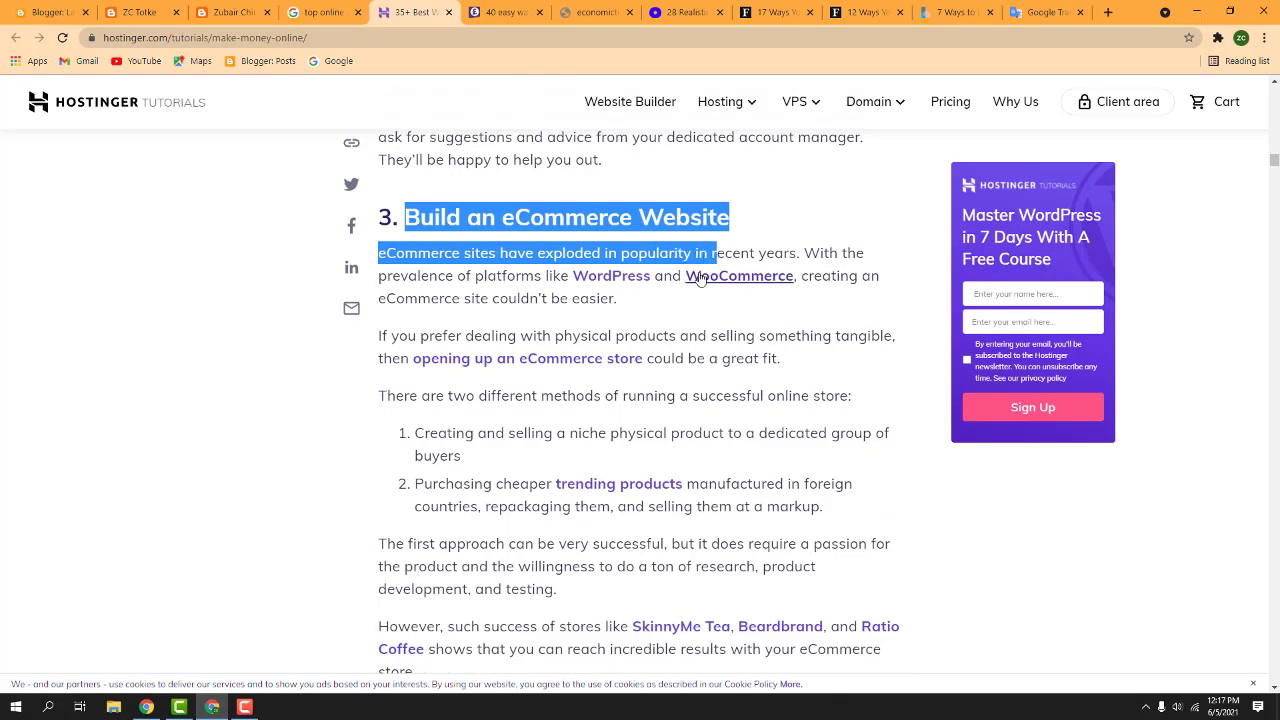
# Review the Hostinger article's introduction, its linked list of methods, and the opening text of the "With a Website or Blog" section
pyautogui.scroll(20, 600, 380)
pyautogui.scroll(15, 592, 383)
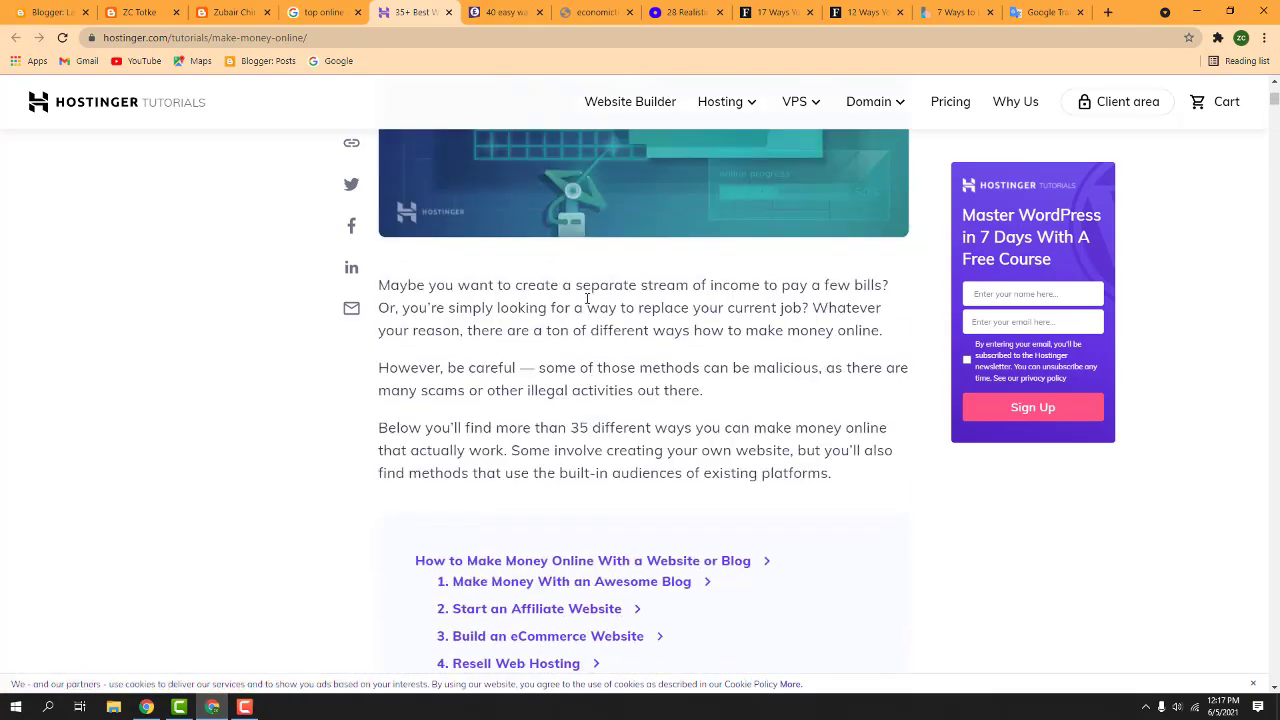
pyautogui.scroll(5, 600, 250)
pyautogui.scroll(-4, 617, 307)
pyautogui.moveTo(381, 285); pyautogui.dragTo(836, 470)
pyautogui.scroll(-2, 479, 296)
pyautogui.scroll(-2, 479, 296)
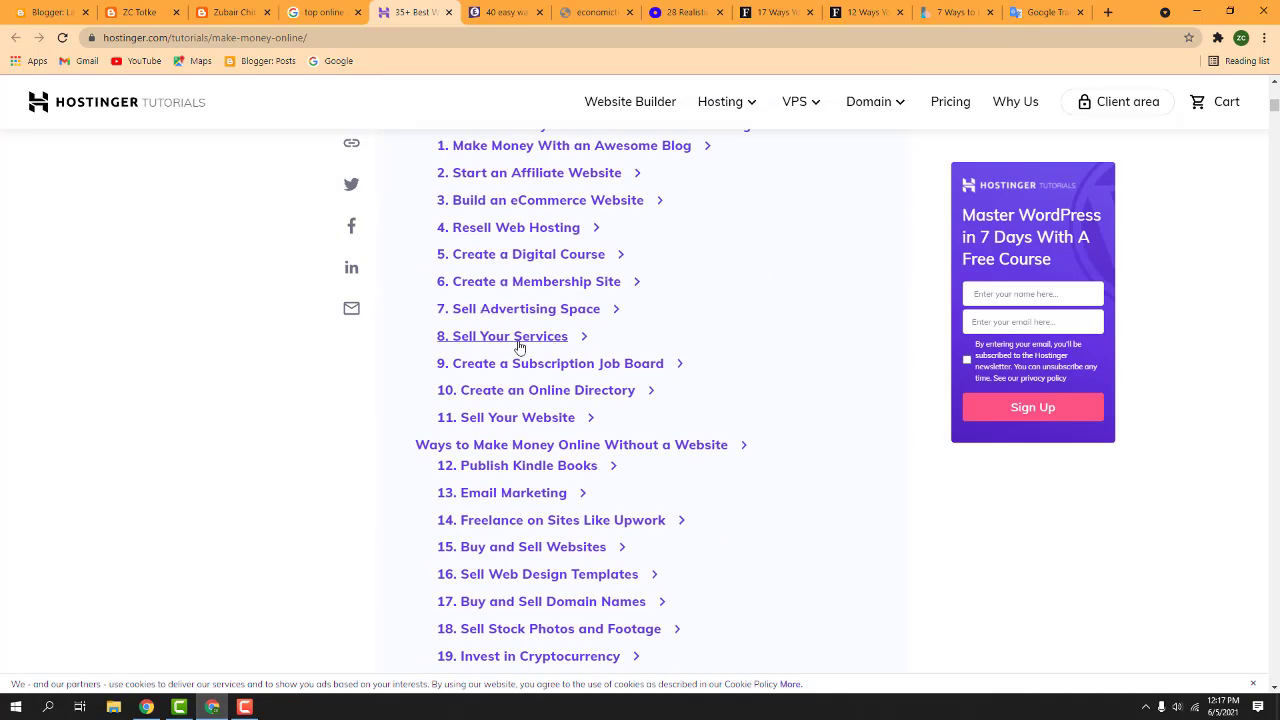
pyautogui.scroll(-5, 520, 362)
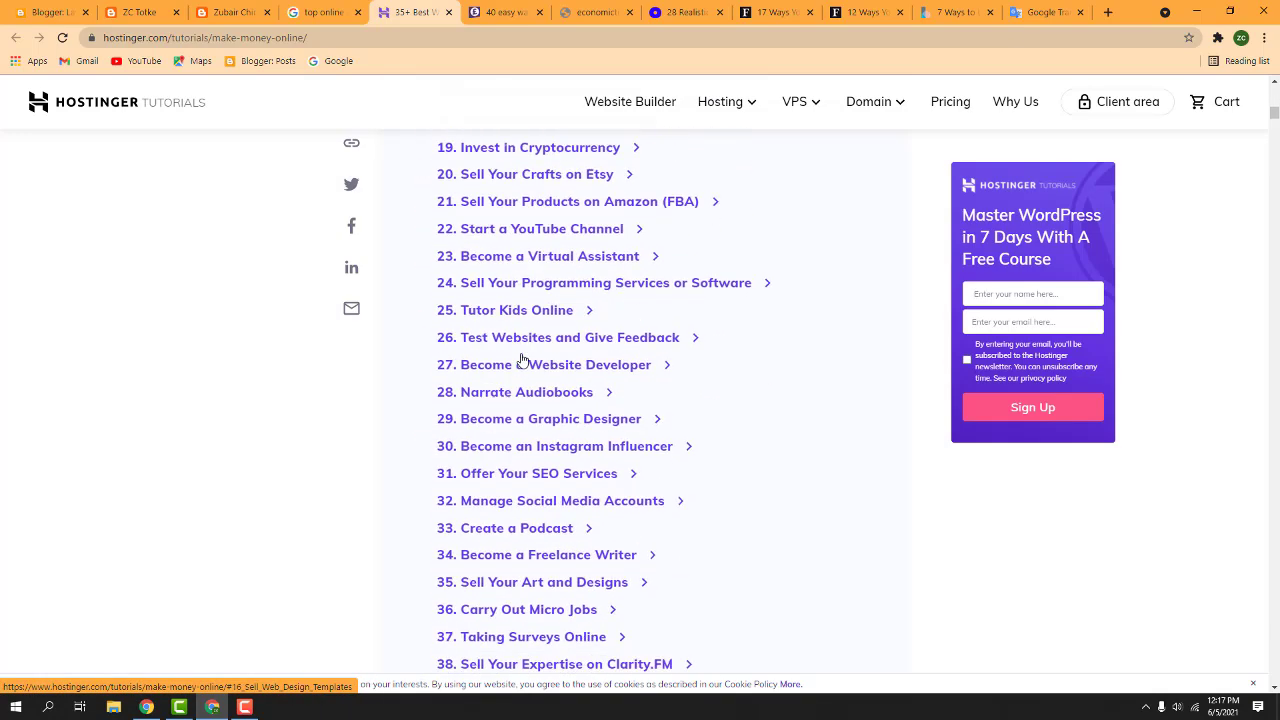
pyautogui.scroll(-7, 521, 362)
pyautogui.scroll(2, 434, 318)
pyautogui.moveTo(384, 258); pyautogui.dragTo(832, 500)
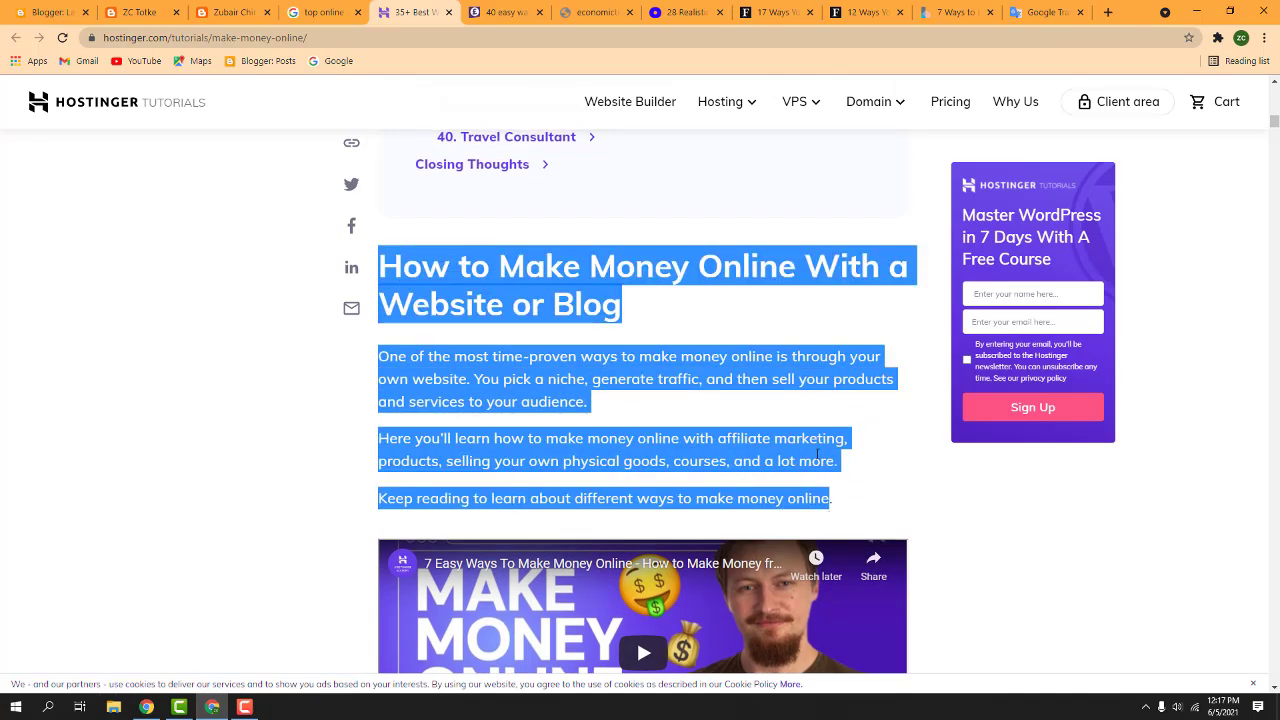
# Highlight the "Make Money With an Awesome Blog" heading and the description beneath it
pyautogui.scroll(-2, 756, 422)
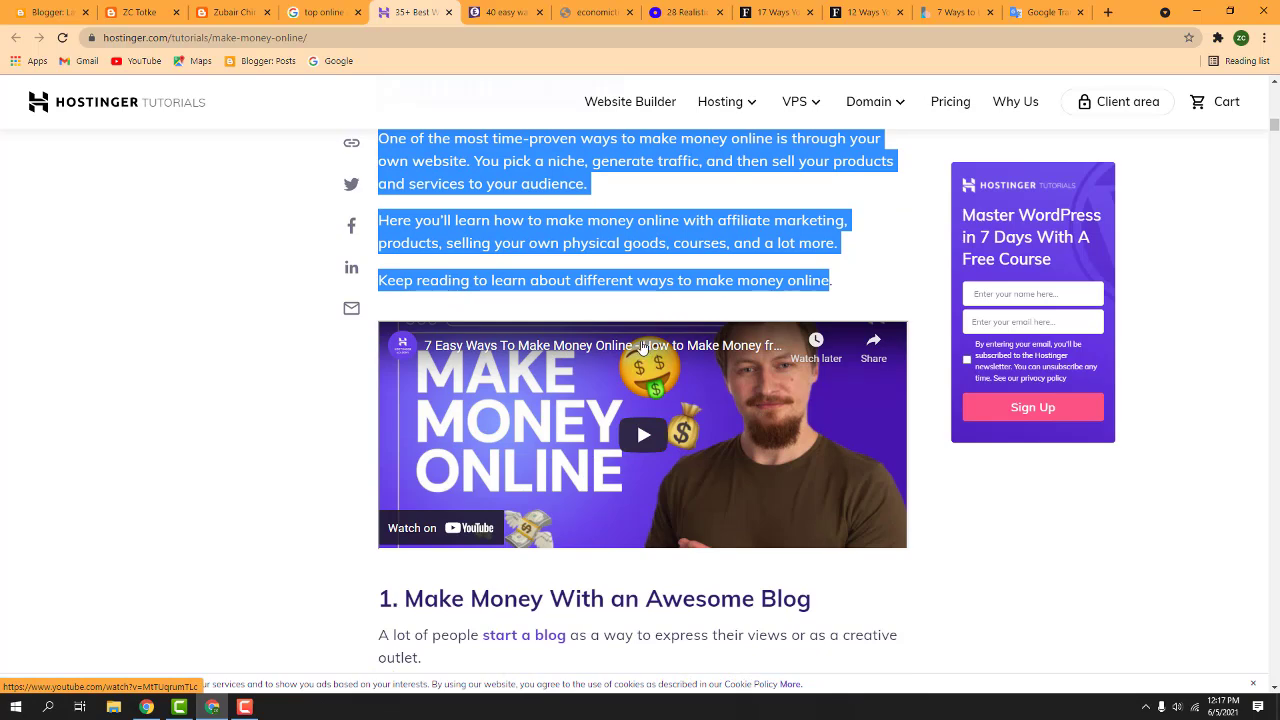
pyautogui.scroll(-2, 643, 345)
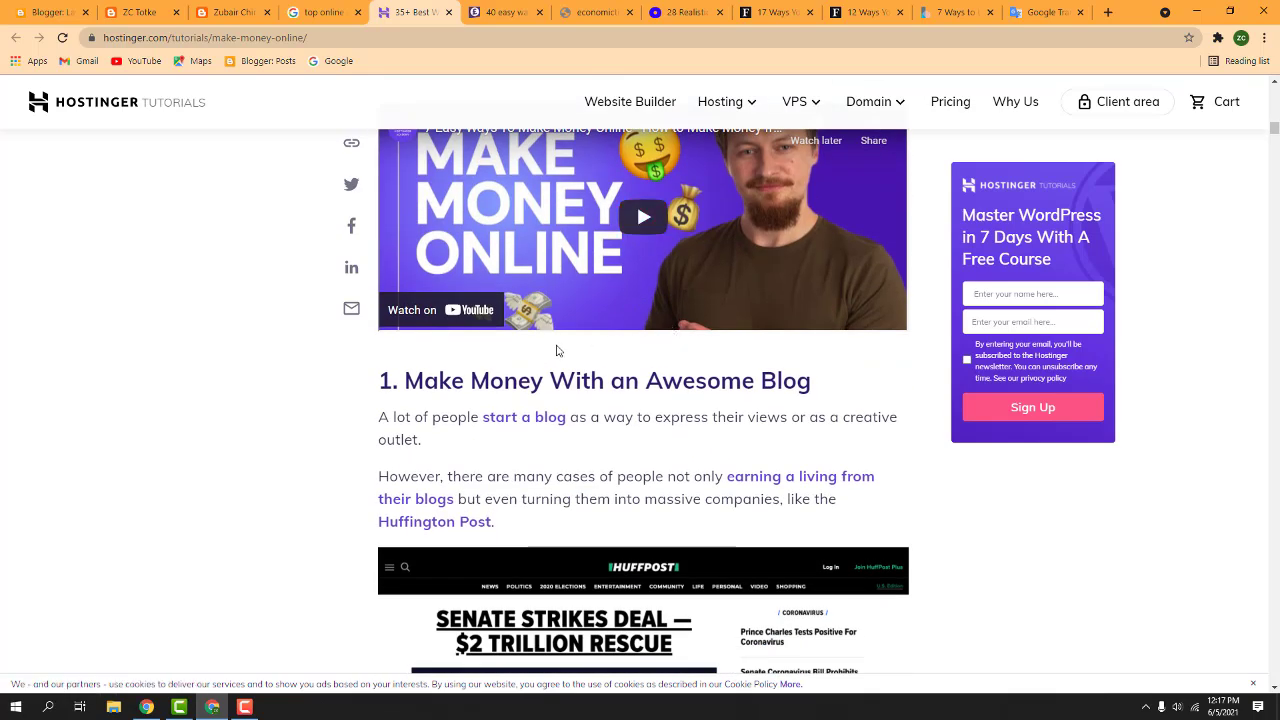
pyautogui.scroll(-1, 558, 350)
pyautogui.moveTo(403, 306); pyautogui.dragTo(840, 405)
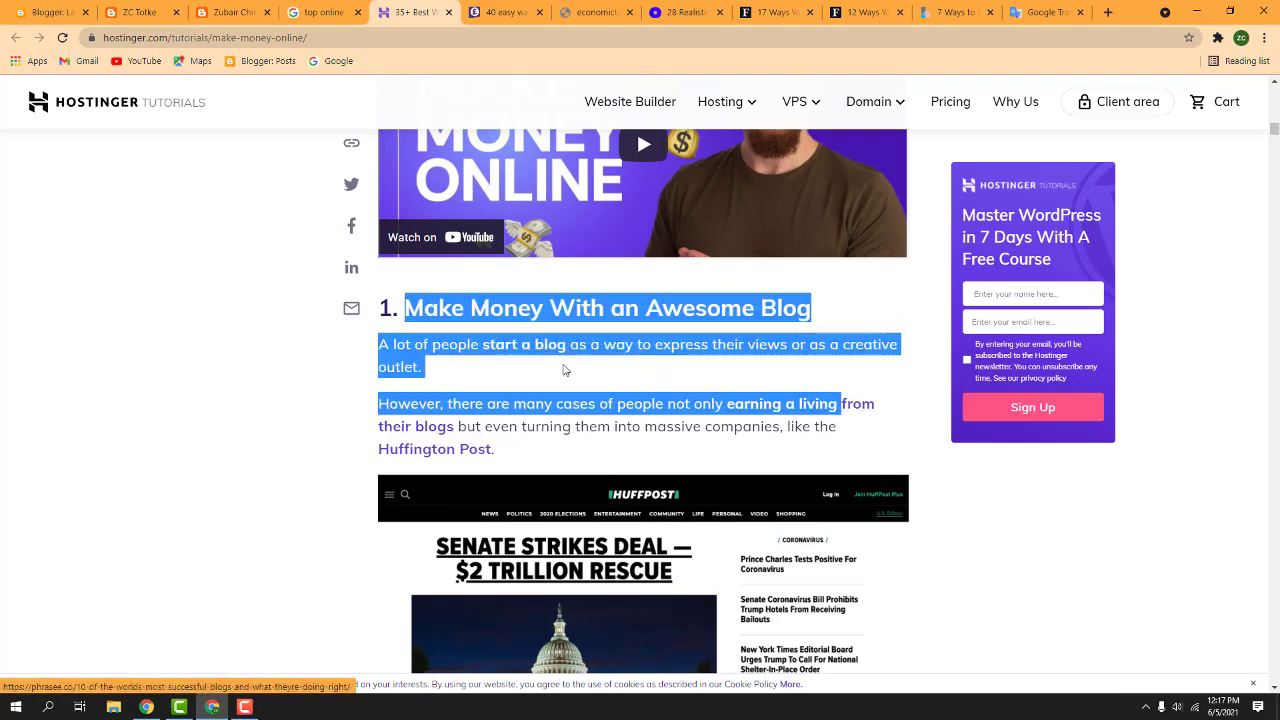
pyautogui.click(538, 307)
pyautogui.moveTo(382, 338); pyautogui.dragTo(566, 440)
# Examine the Hostinger article from the blogging tips through the affiliate website section to "Create a Digital Course"
pyautogui.scroll(-3, 566, 440)
pyautogui.scroll(-1, 588, 393)
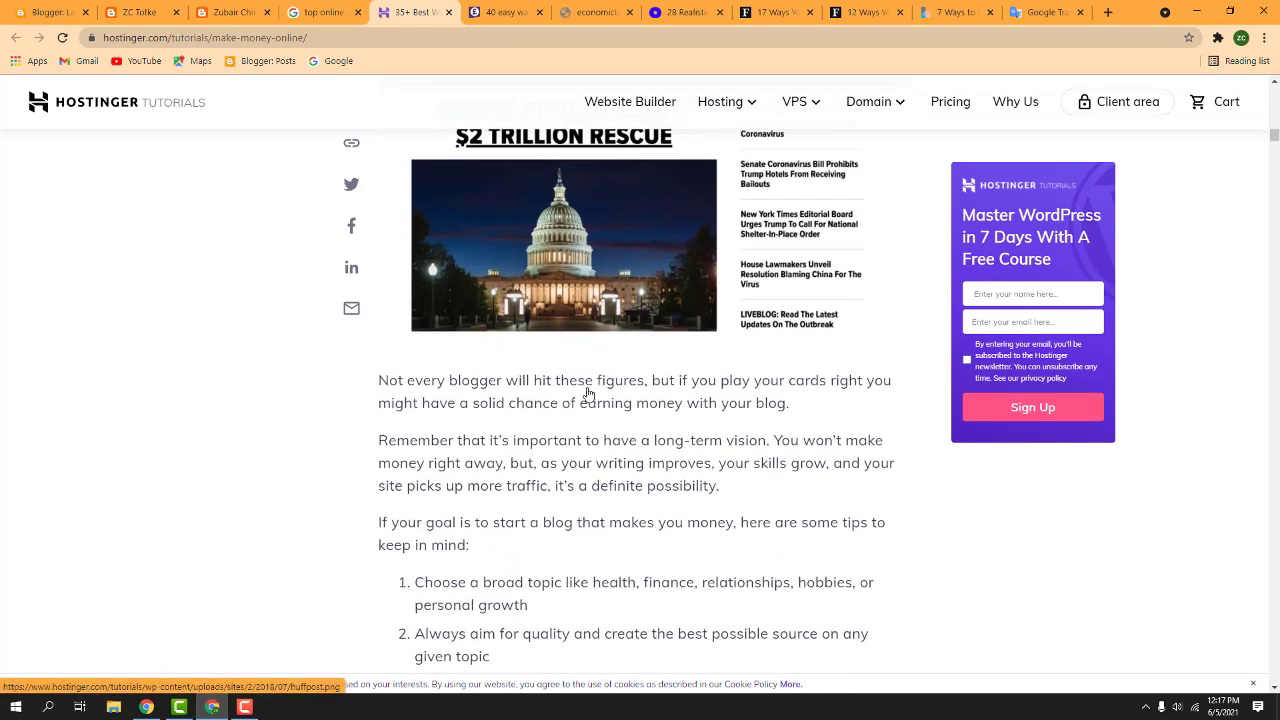
pyautogui.scroll(-2, 387, 397)
pyautogui.scroll(-4, 530, 386)
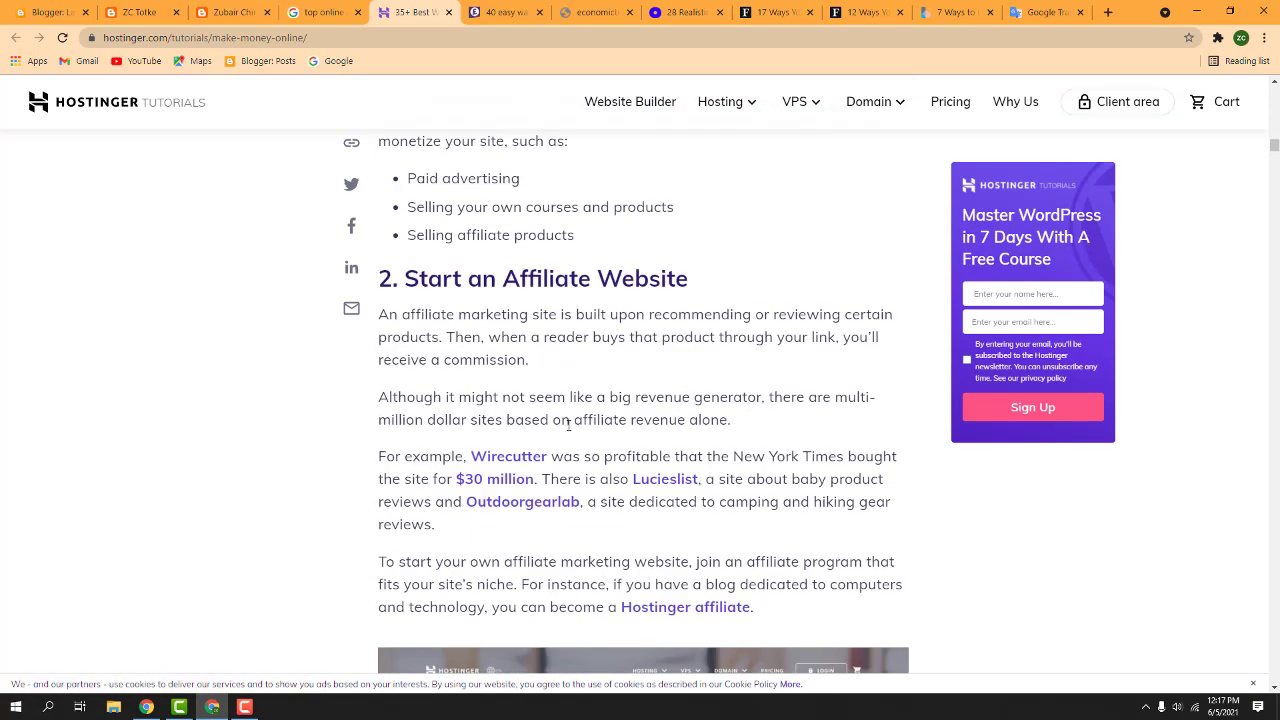
pyautogui.scroll(1, 433, 372)
pyautogui.moveTo(404, 352); pyautogui.dragTo(769, 371)
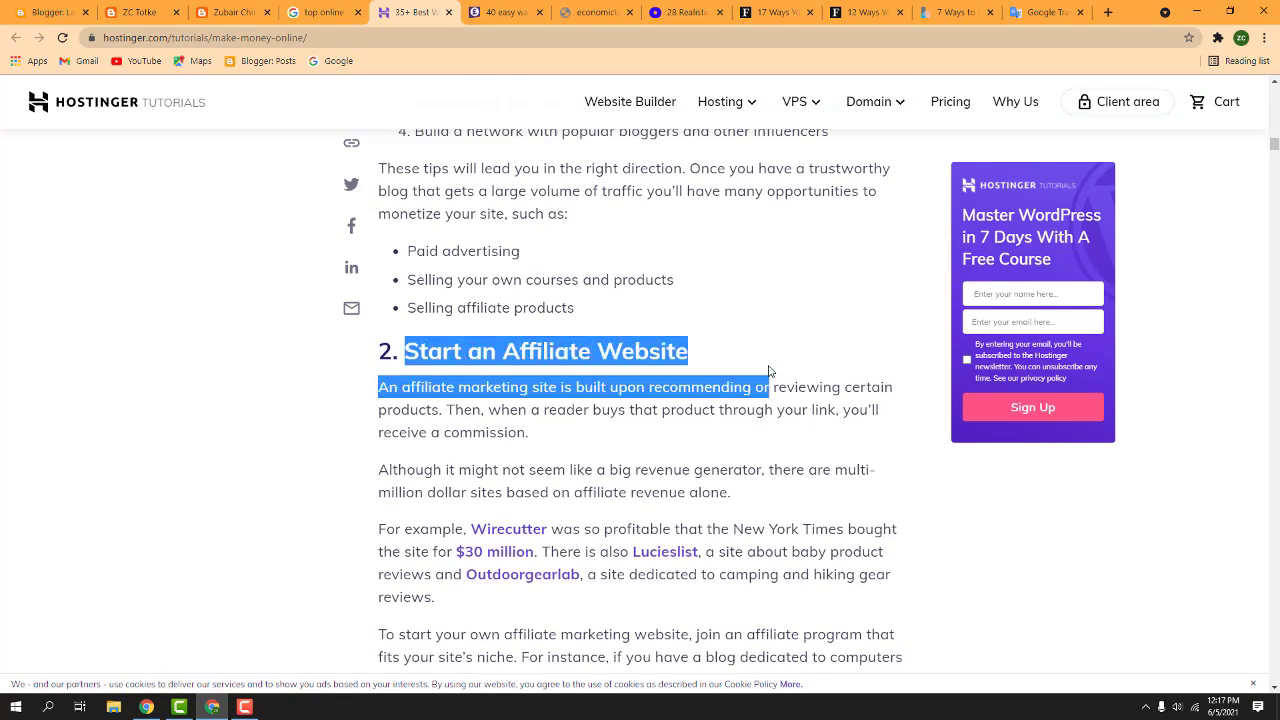
pyautogui.scroll(-3, 700, 355)
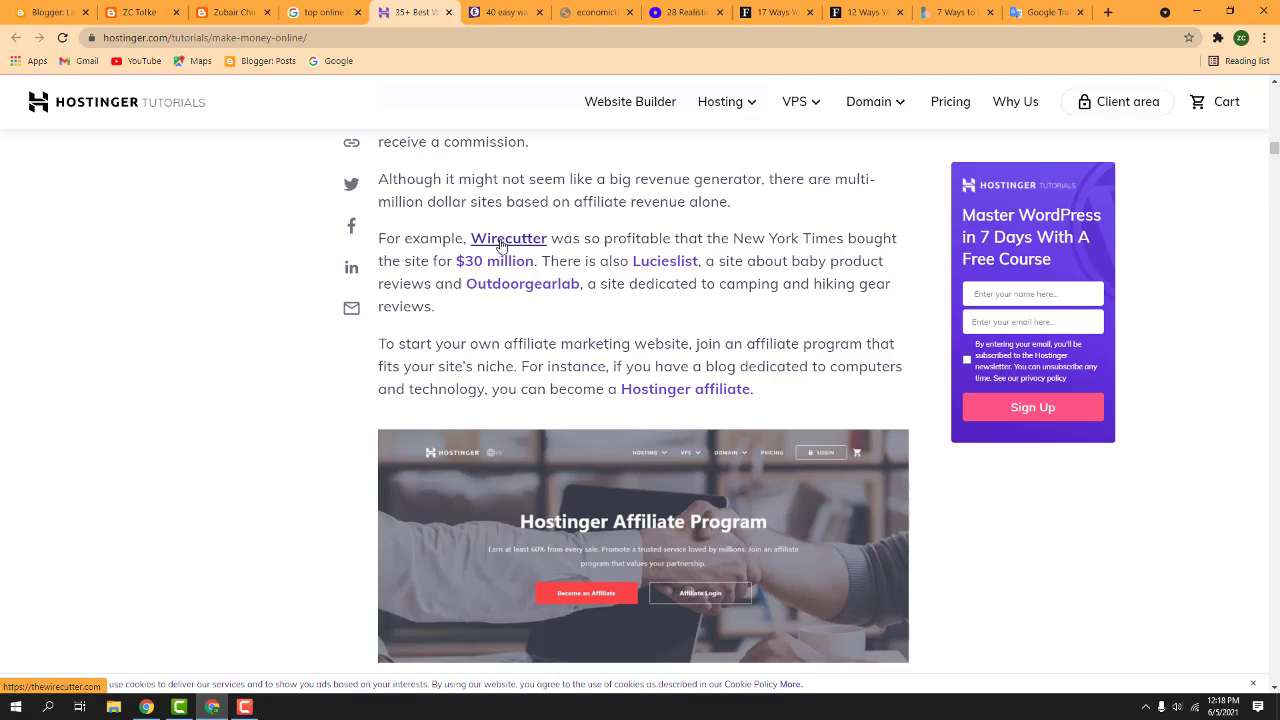
pyautogui.scroll(-20, 608, 286)
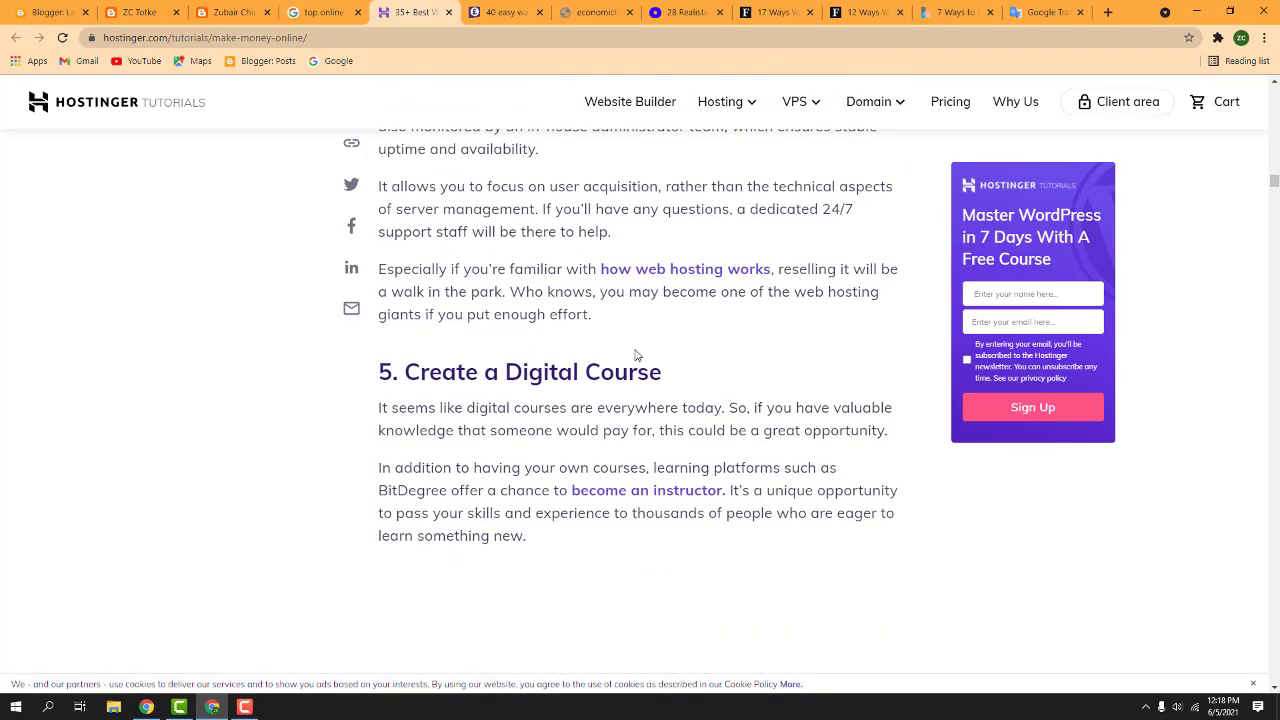
pyautogui.scroll(-3, 635, 351)
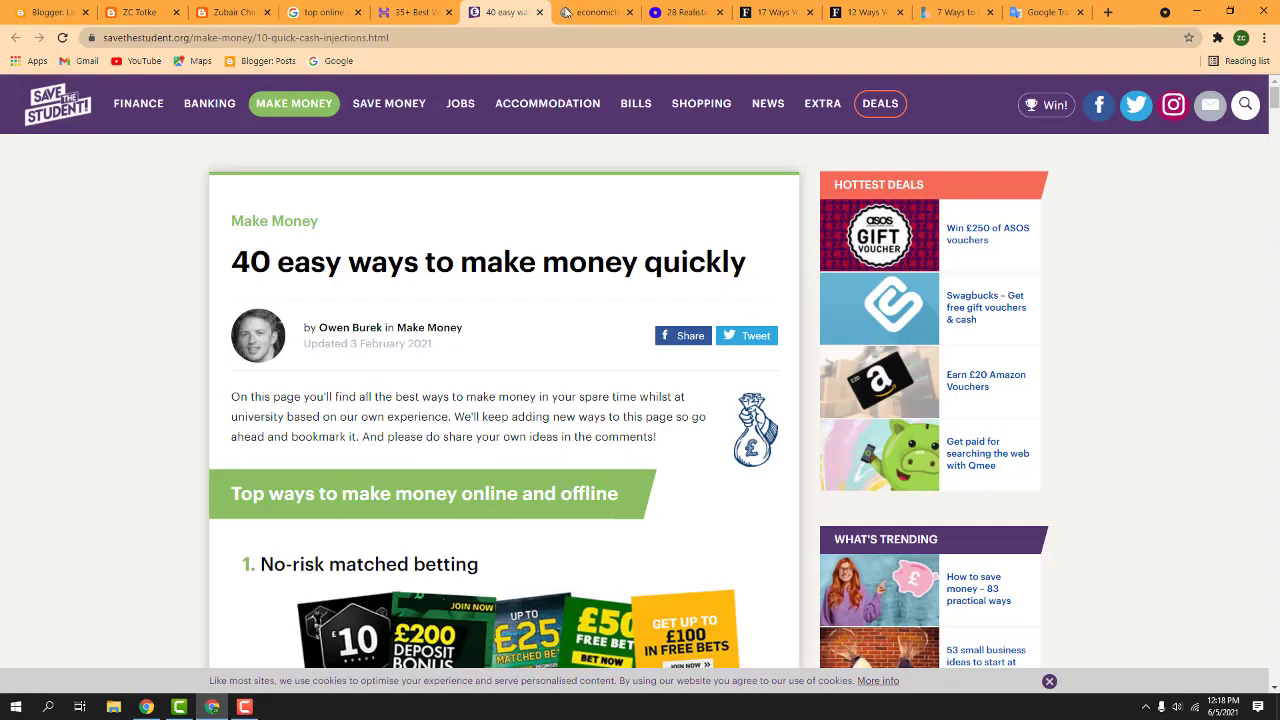
# Skim the Save the Student article "40 easy ways to make money quickly"
pyautogui.click(505, 12)
pyautogui.scroll(-20, 351, 204)
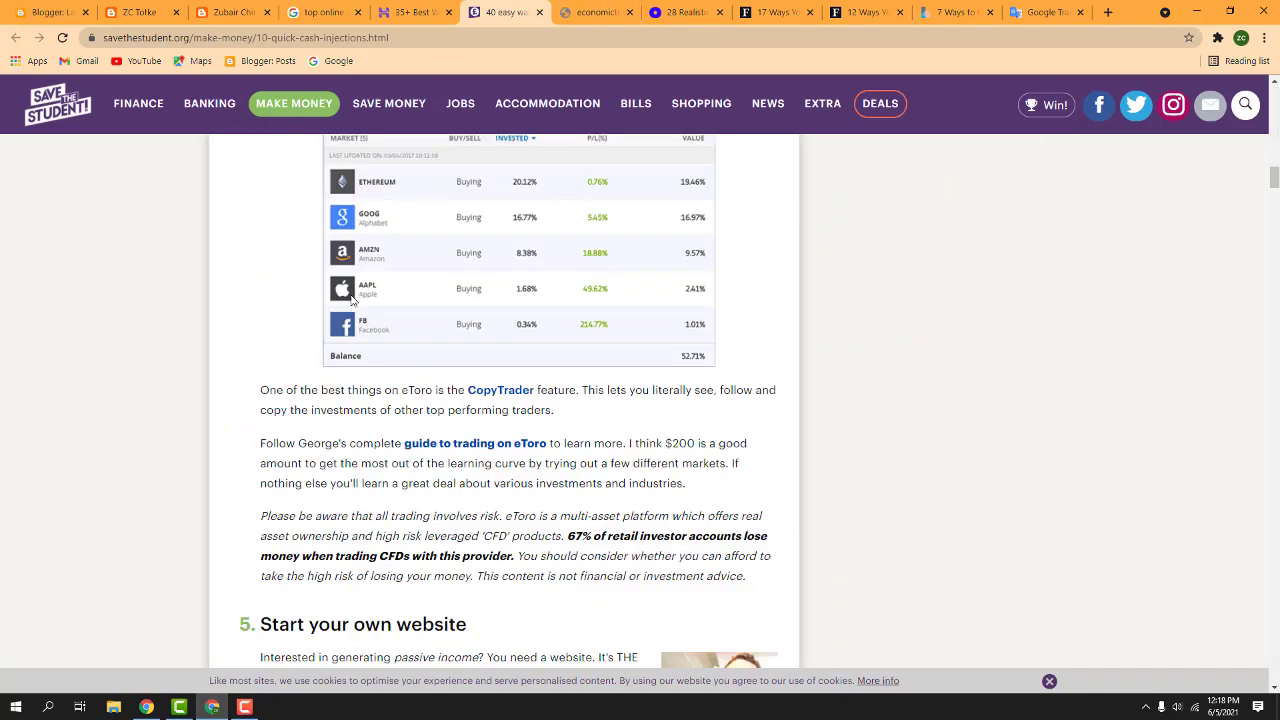
pyautogui.scroll(-20, 351, 298)
pyautogui.scroll(-20, 351, 298)
pyautogui.scroll(-20, 351, 298)
# View the Economic Times page and skim the Oberlo and two Forbes articles on making money online
pyautogui.click(620, 11)
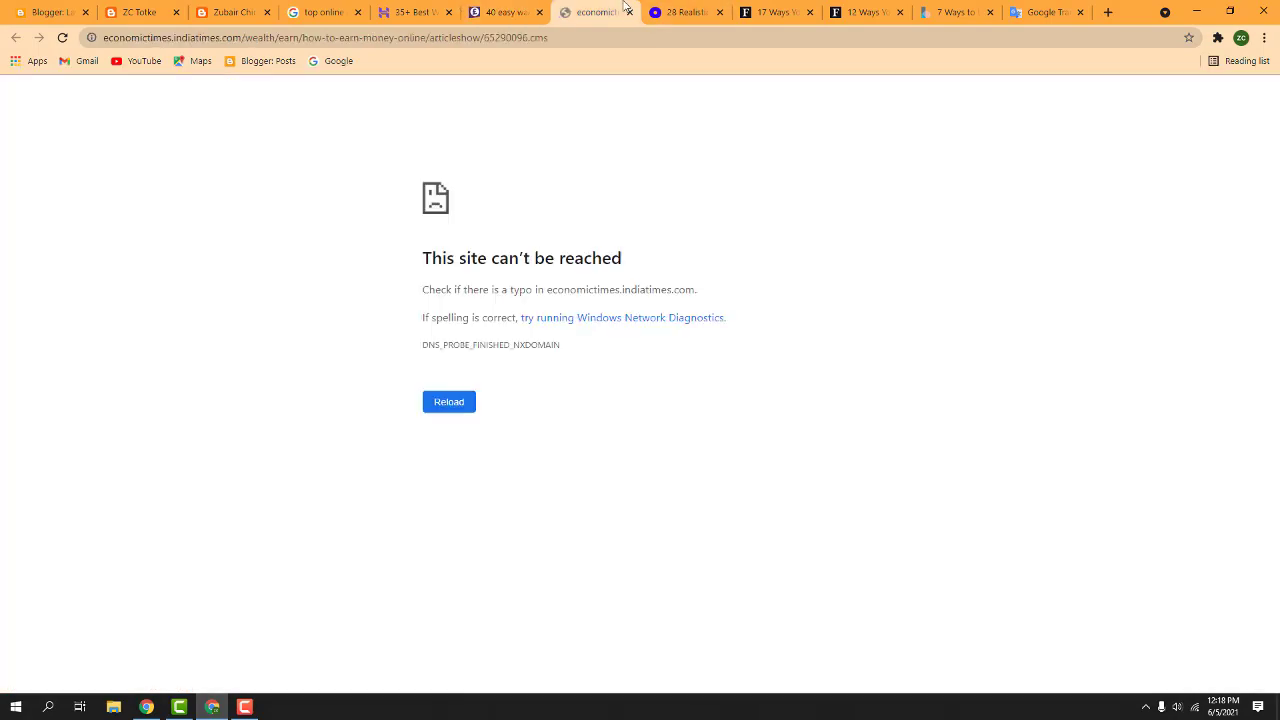
pyautogui.click(680, 11)
pyautogui.scroll(-15, 594, 301)
pyautogui.scroll(-5, 594, 301)
pyautogui.click(770, 11)
pyautogui.scroll(-15, 463, 362)
pyautogui.scroll(-5, 463, 362)
pyautogui.click(866, 11)
pyautogui.scroll(-15, 466, 403)
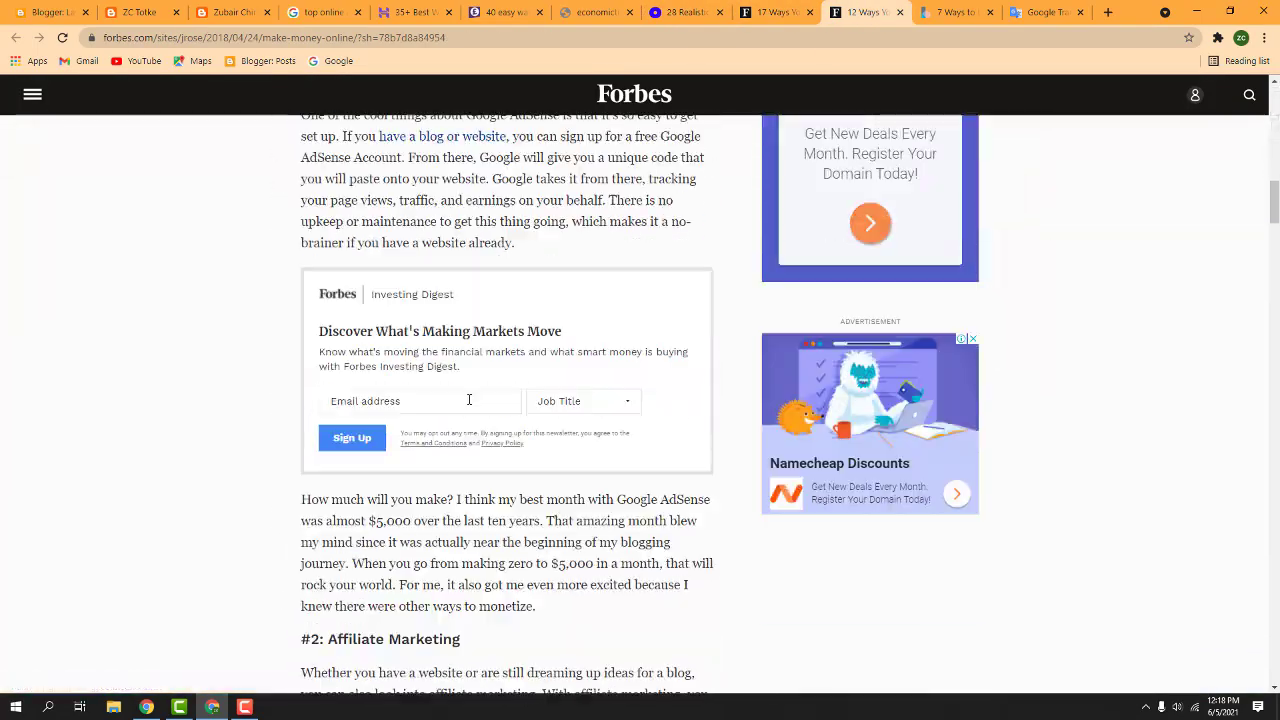
pyautogui.scroll(-5, 466, 403)
# Read through The Balance Small Business article "7 Ways to Up Your Income Online" down to its related articles
pyautogui.click(1047, 11)
pyautogui.click(955, 11)
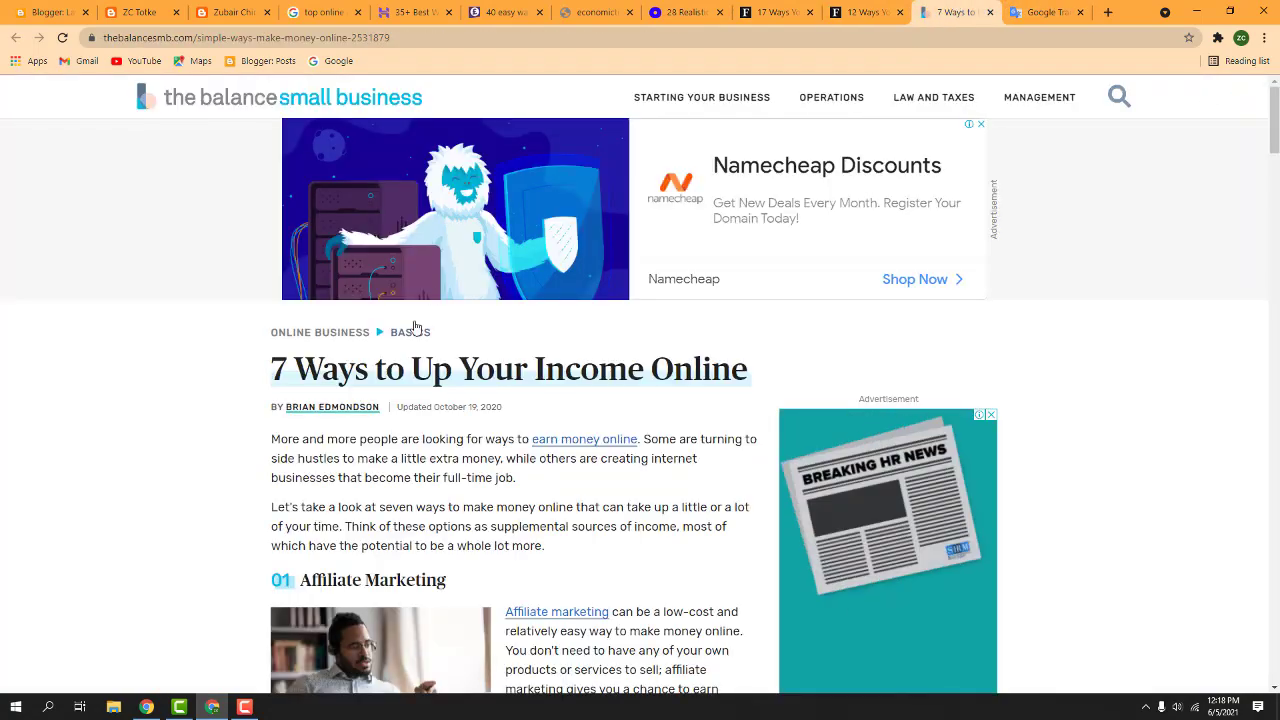
pyautogui.scroll(-8, 430, 293)
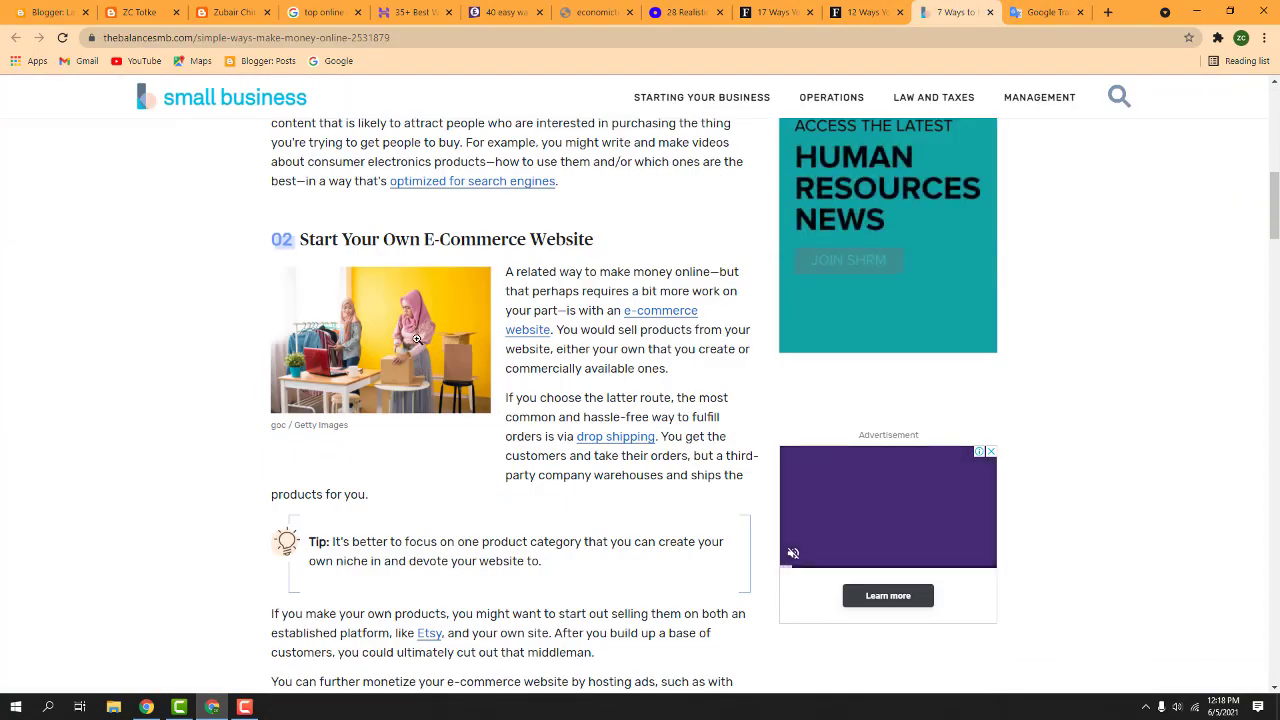
pyautogui.scroll(-7, 417, 340)
pyautogui.scroll(-15, 428, 330)
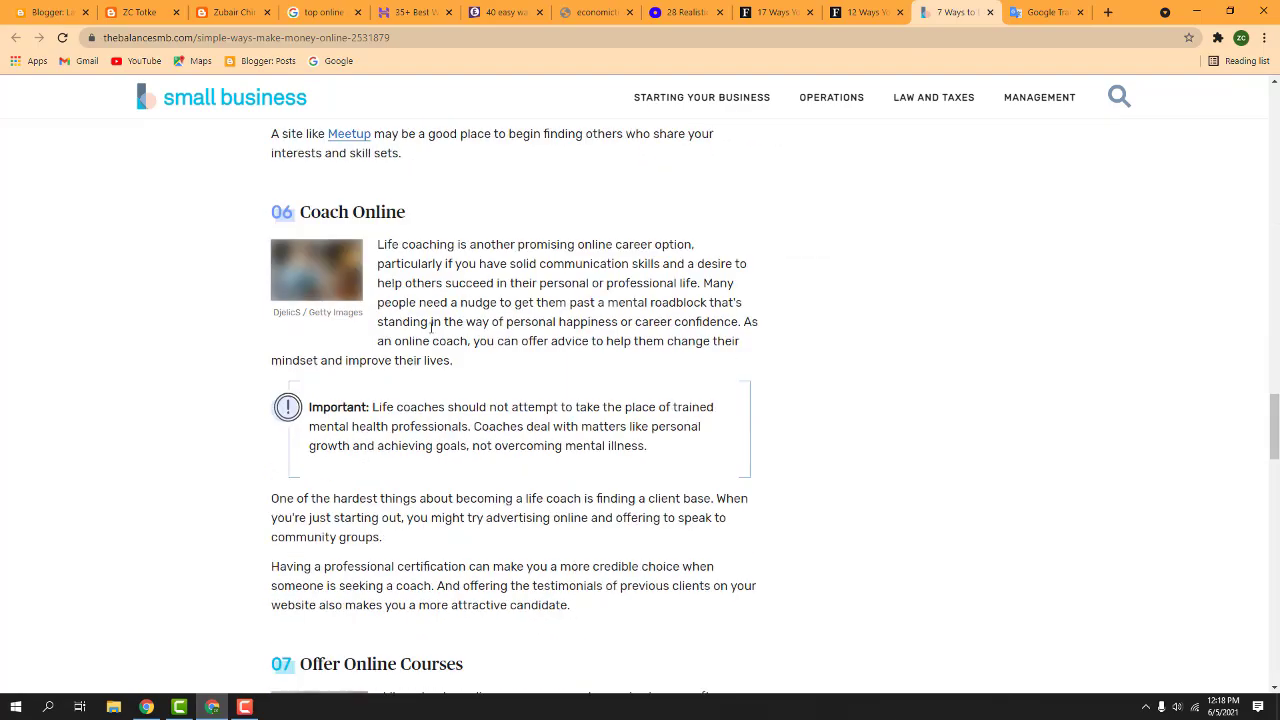
pyautogui.scroll(-4, 431, 325)
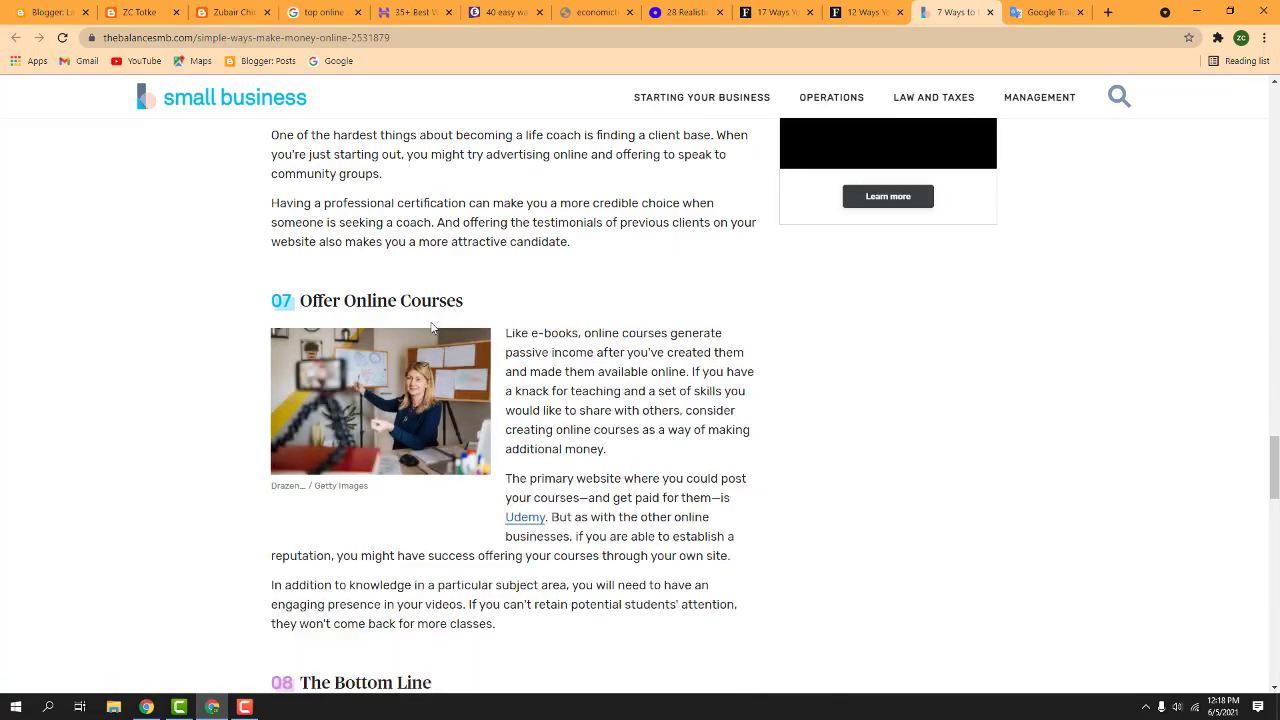
pyautogui.scroll(-4, 461, 341)
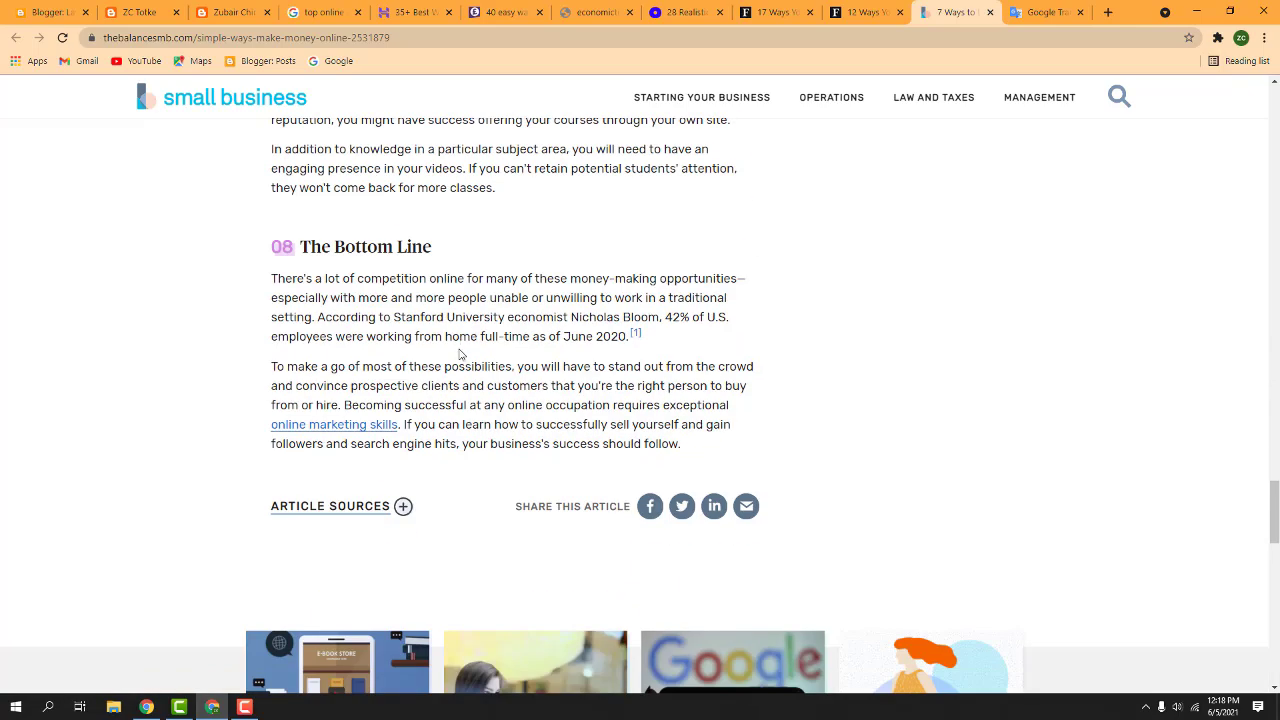
pyautogui.scroll(-4, 472, 352)
pyautogui.scroll(-3, 474, 353)
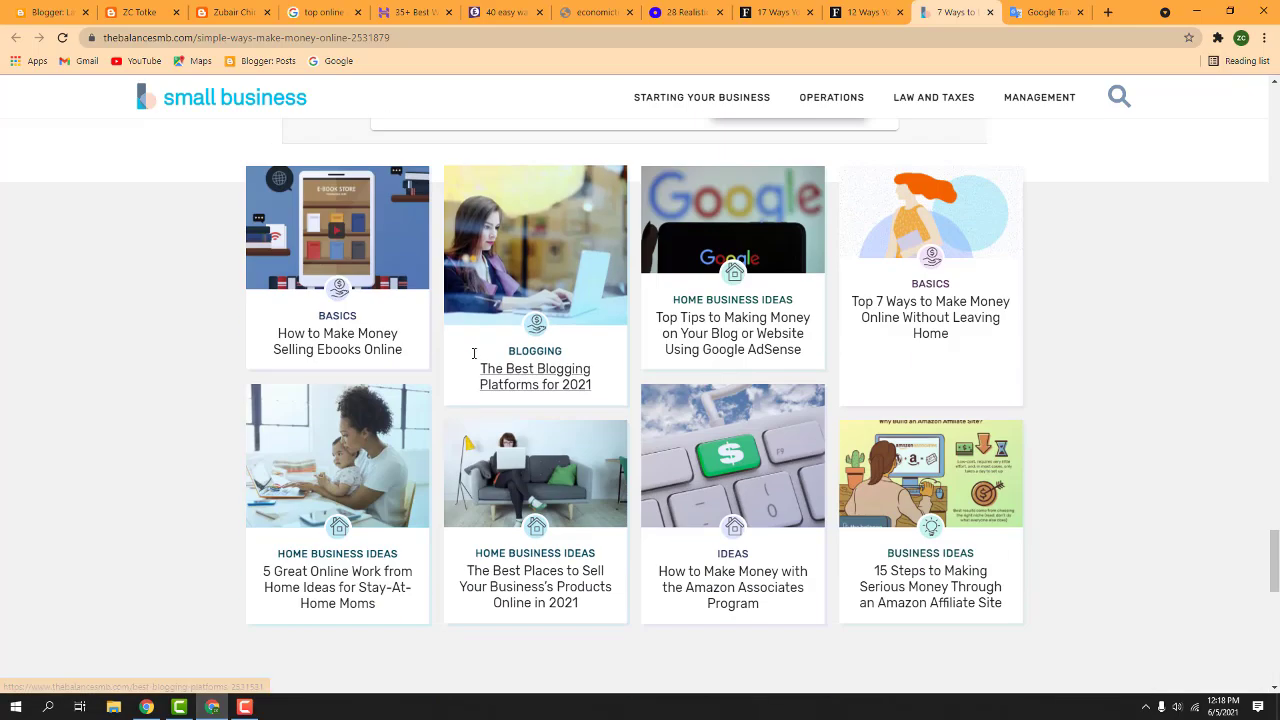
# Return to the start of the article and examine its affiliate marketing and e-commerce website sections
pyautogui.scroll(20, 476, 350)
pyautogui.scroll(18, 475, 353)
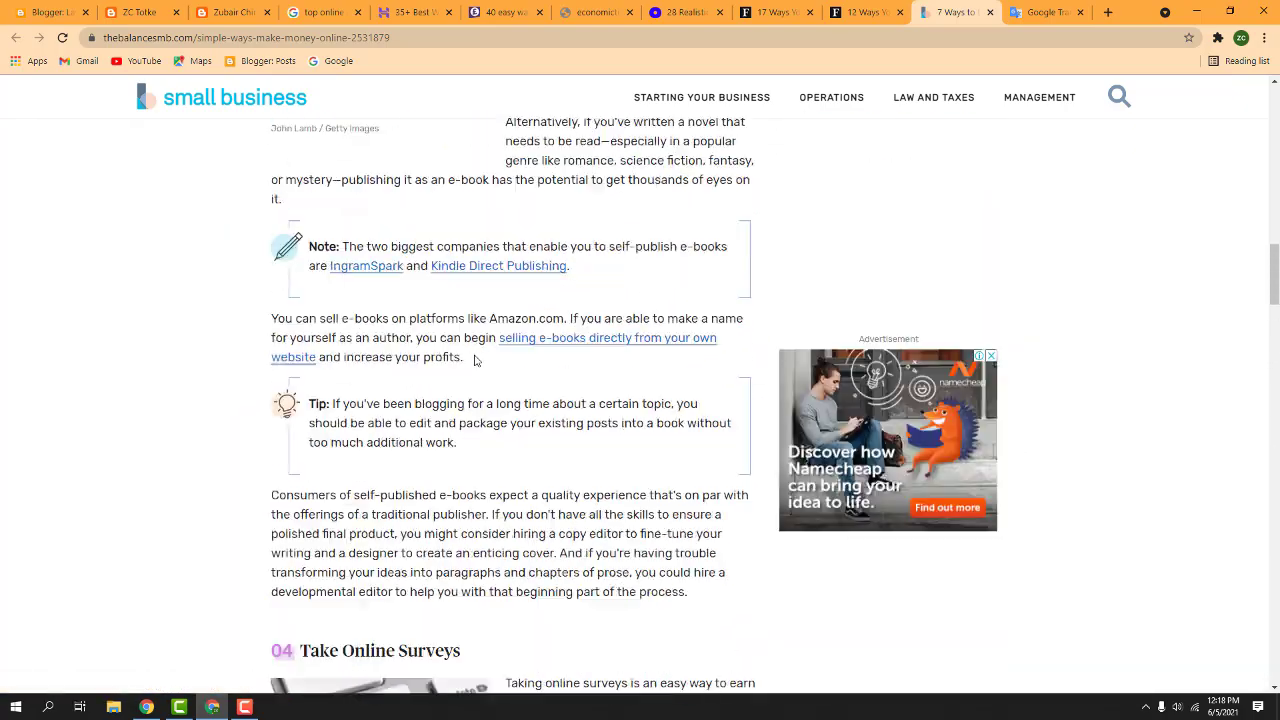
pyautogui.scroll(6, 475, 360)
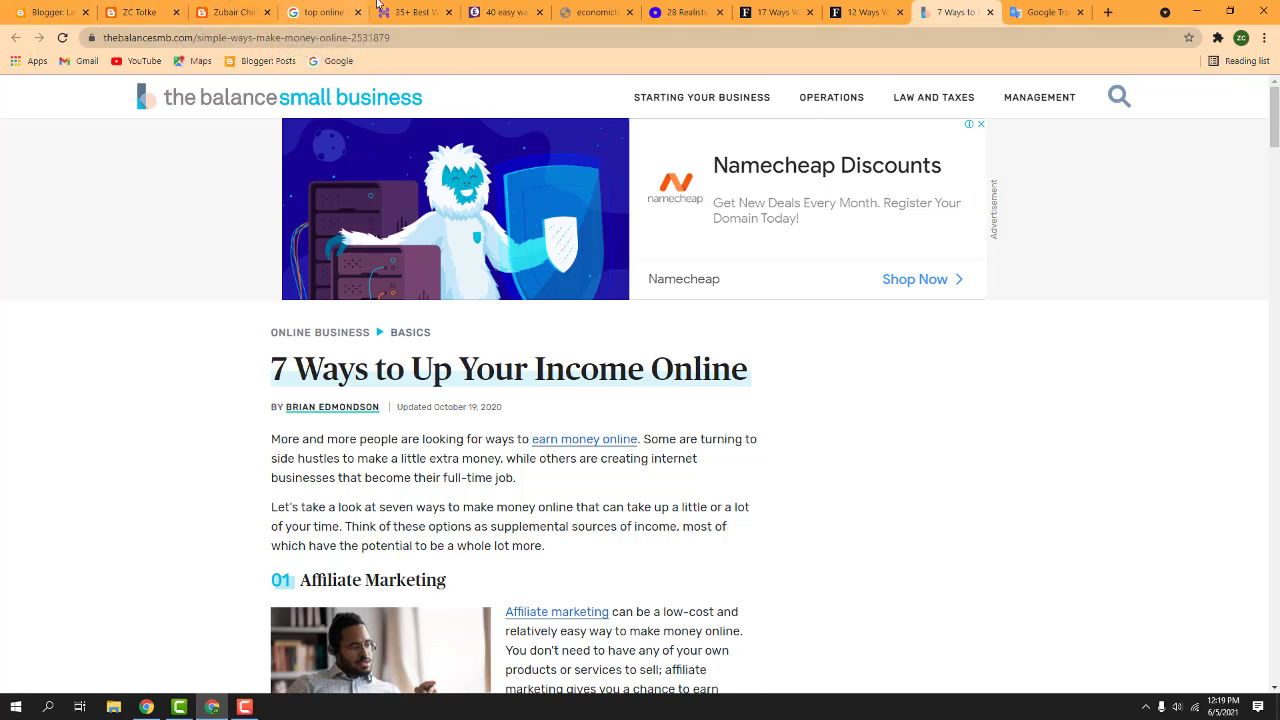
pyautogui.scroll(-3, 593, 497)
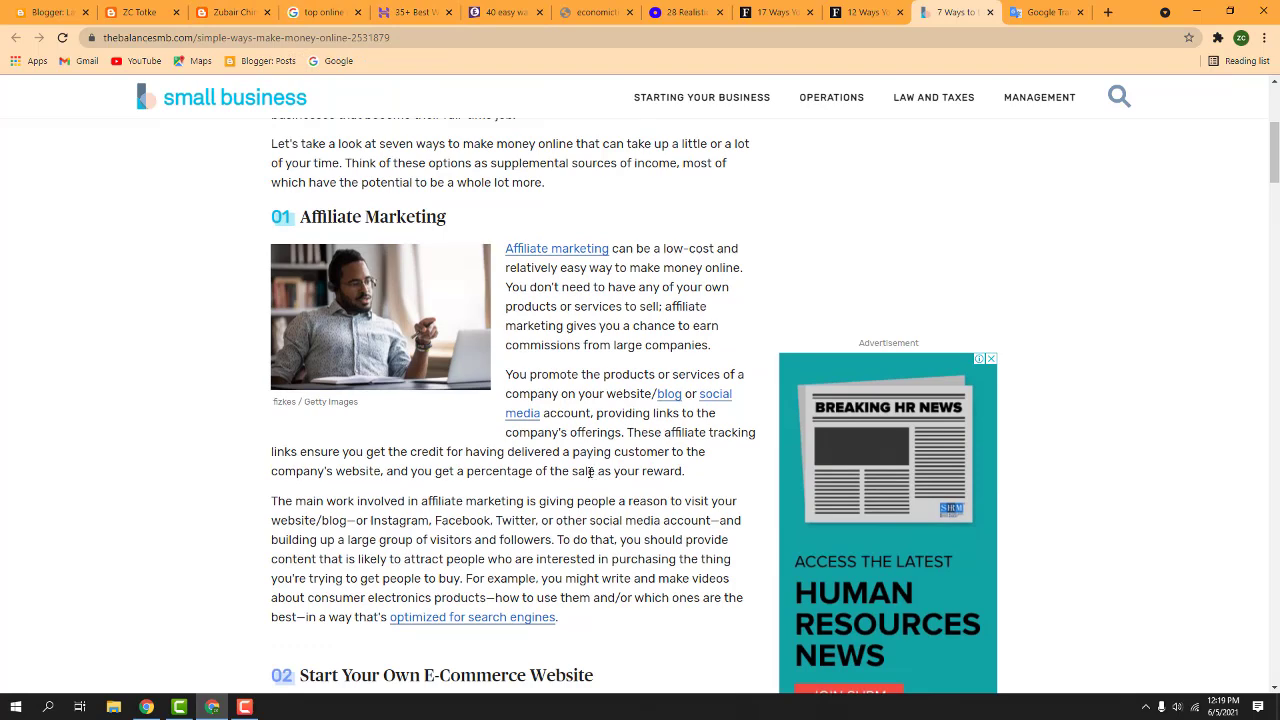
pyautogui.scroll(-1, 590, 469)
pyautogui.scroll(-4, 592, 466)
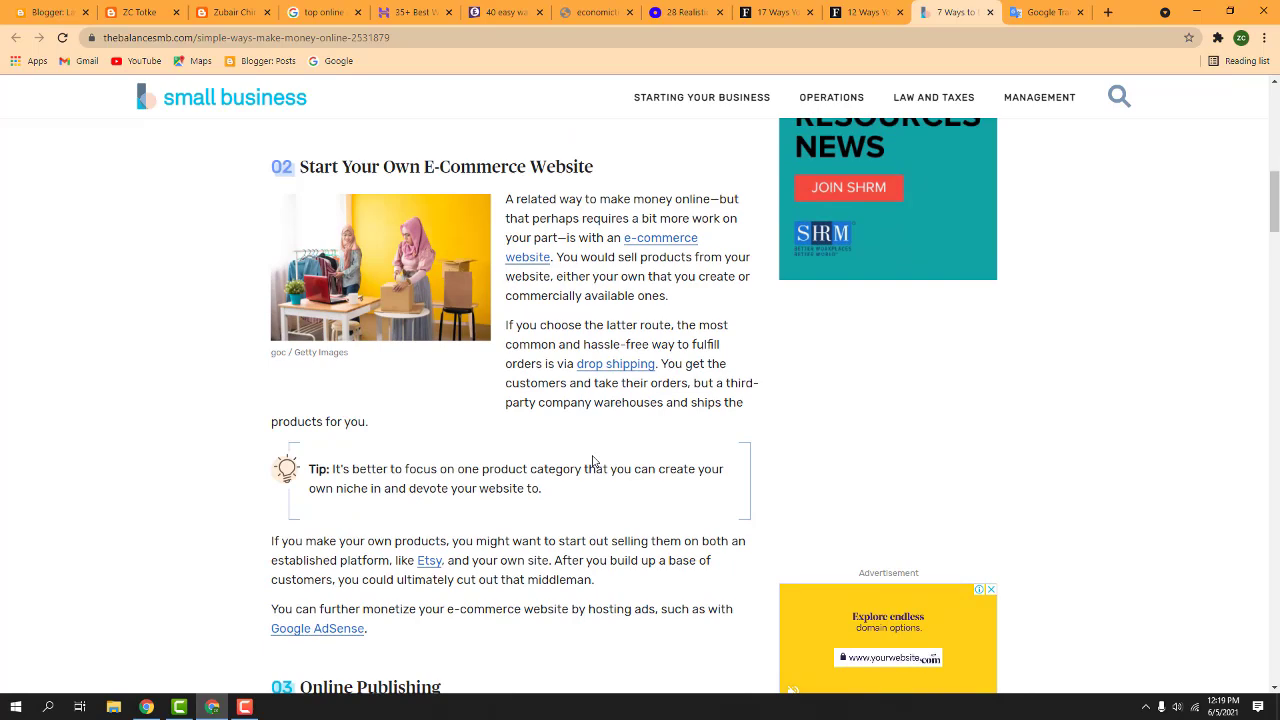
# Copy the article's title "7 Ways to Up Your Income Online"
pyautogui.scroll(9, 583, 463)
pyautogui.moveTo(271, 361); pyautogui.dragTo(845, 361)
pyautogui.hotkey('ctrl', 'c')
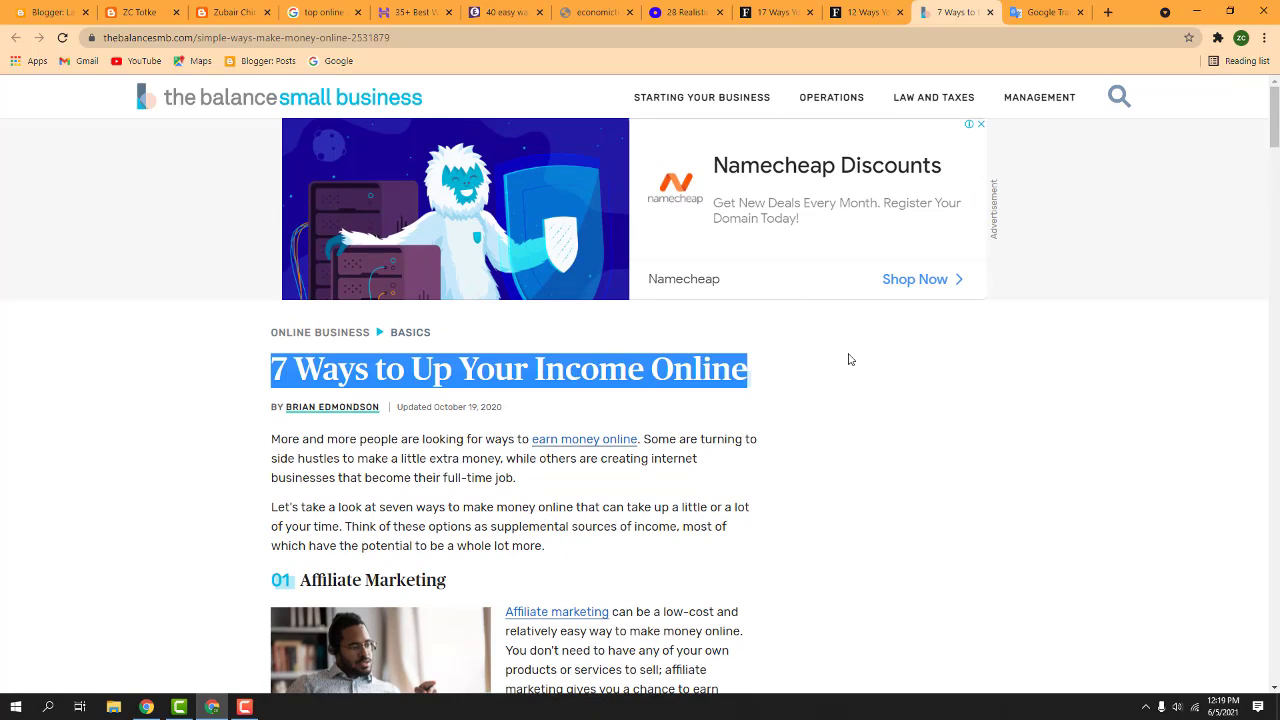
# Switch to the Blogger dashboard and create a new post from the posts list
pyautogui.click(200, 12)
pyautogui.click(120, 12)
pyautogui.click(15, 20)
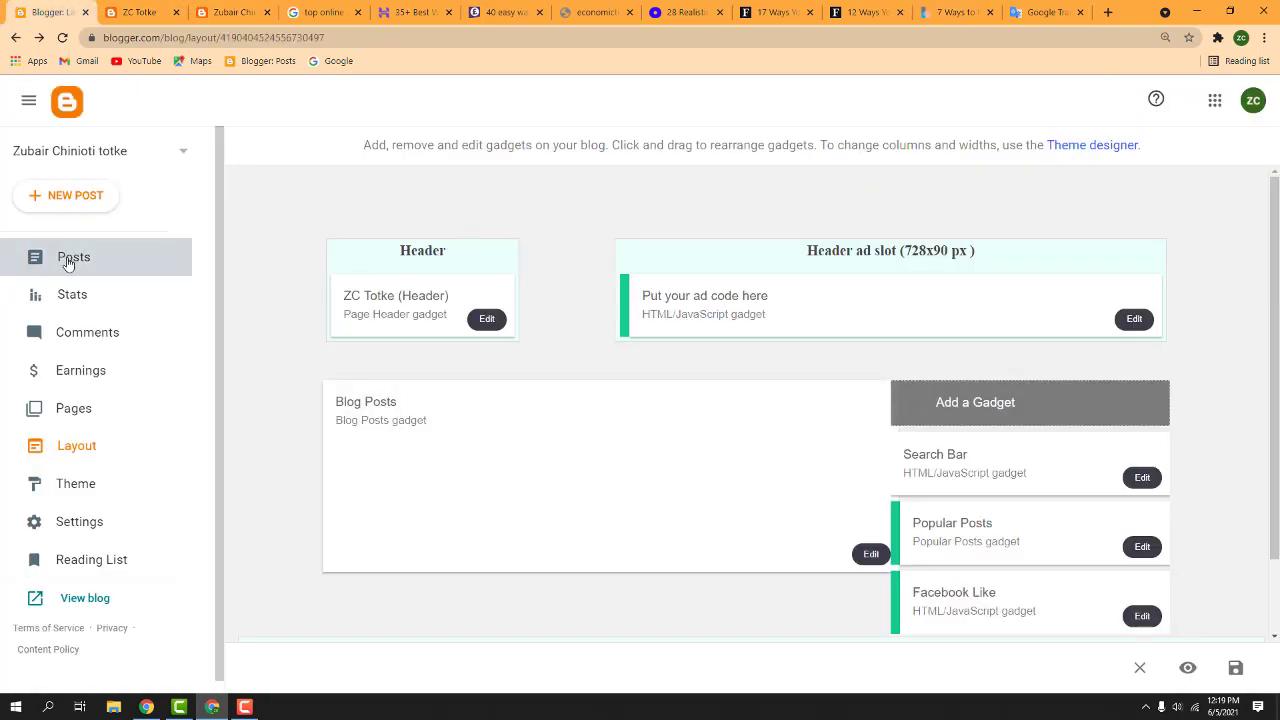
pyautogui.click(128, 259)
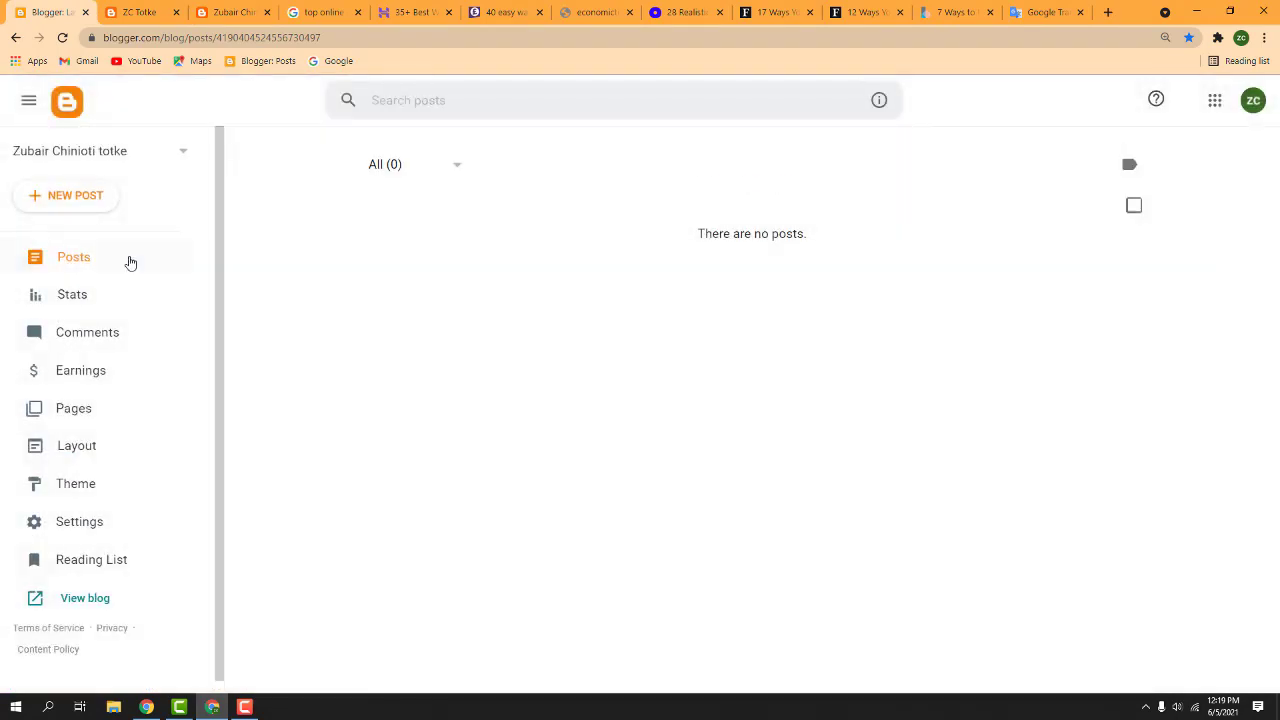
pyautogui.click(70, 199)
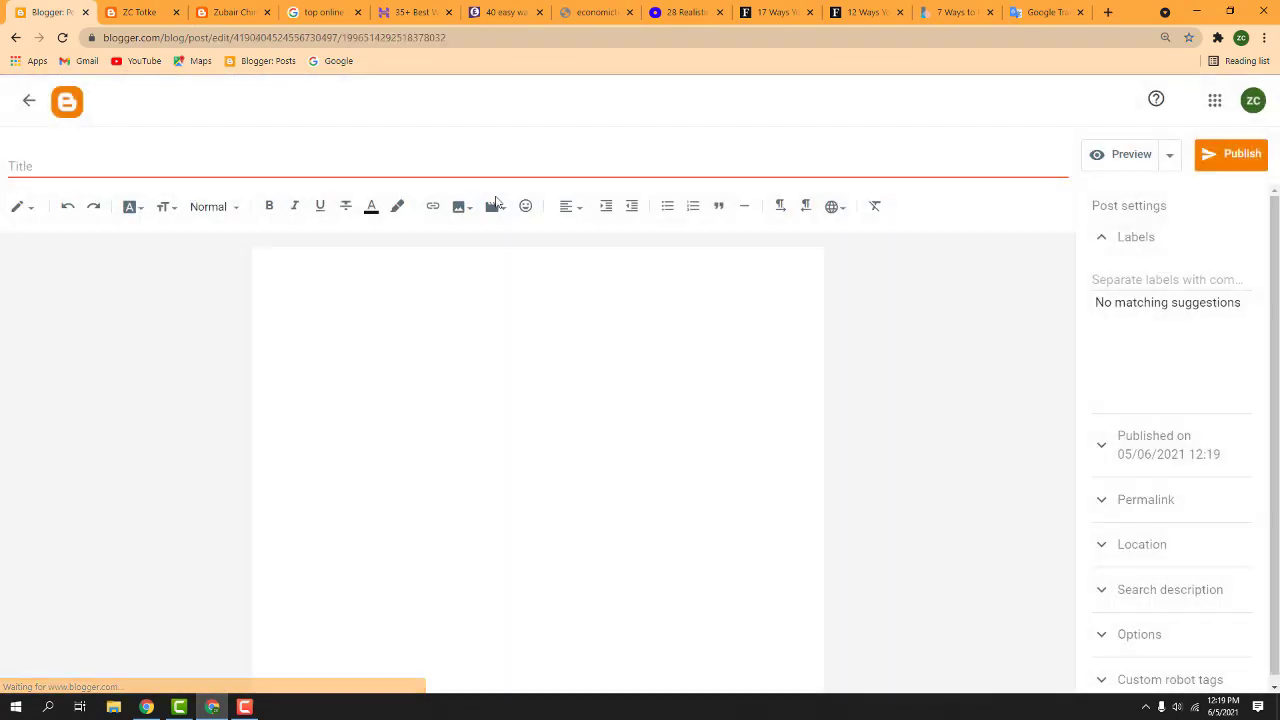
# Set both the post's title and its search description to "7 Ways to Up Your Income Online"
pyautogui.click(394, 170)
pyautogui.hotkey('ctrl', 'v')
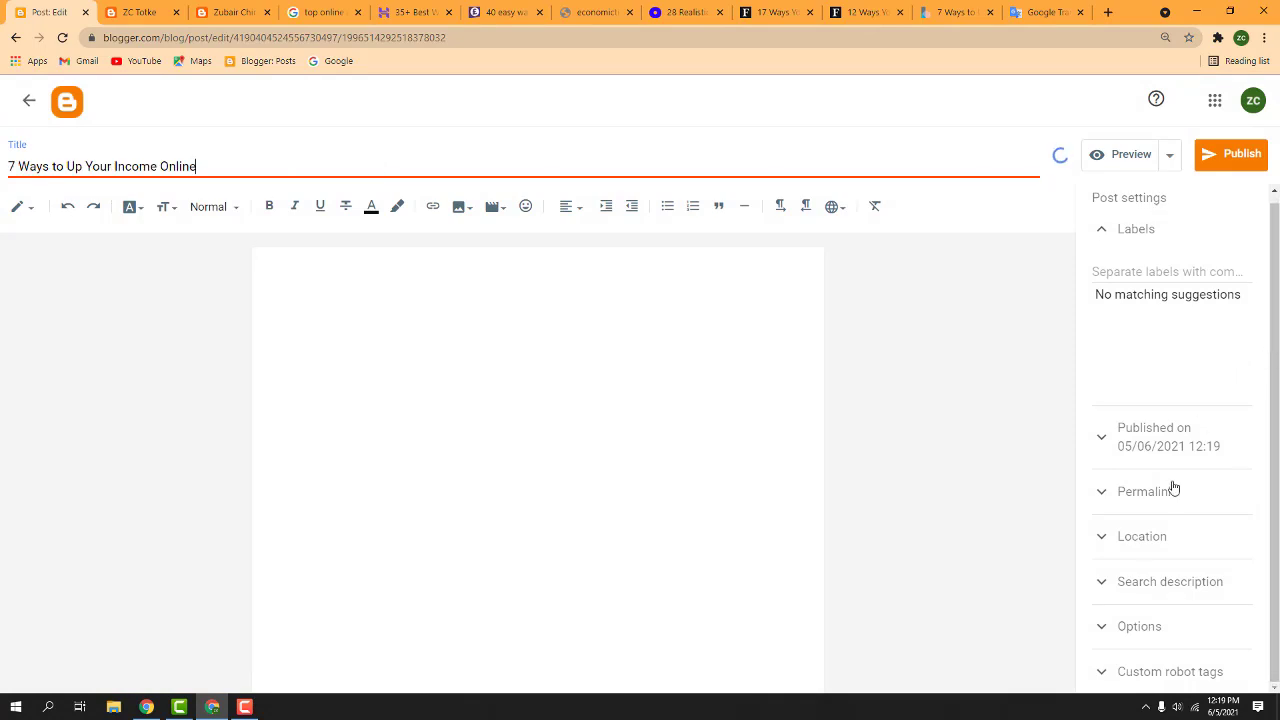
pyautogui.click(1143, 589)
pyautogui.click(1163, 478)
pyautogui.hotkey('ctrl', 'v')
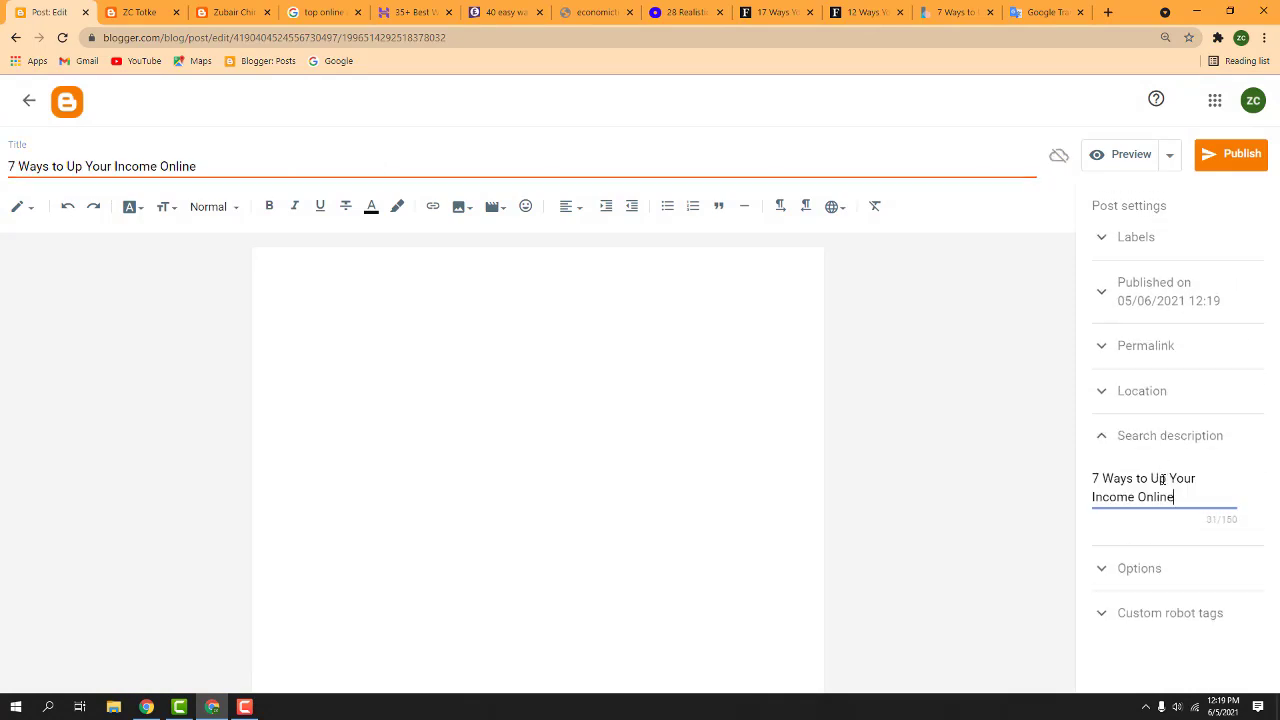
# Close the search description settings and check the post's automatic permalink
pyautogui.click(1100, 436)
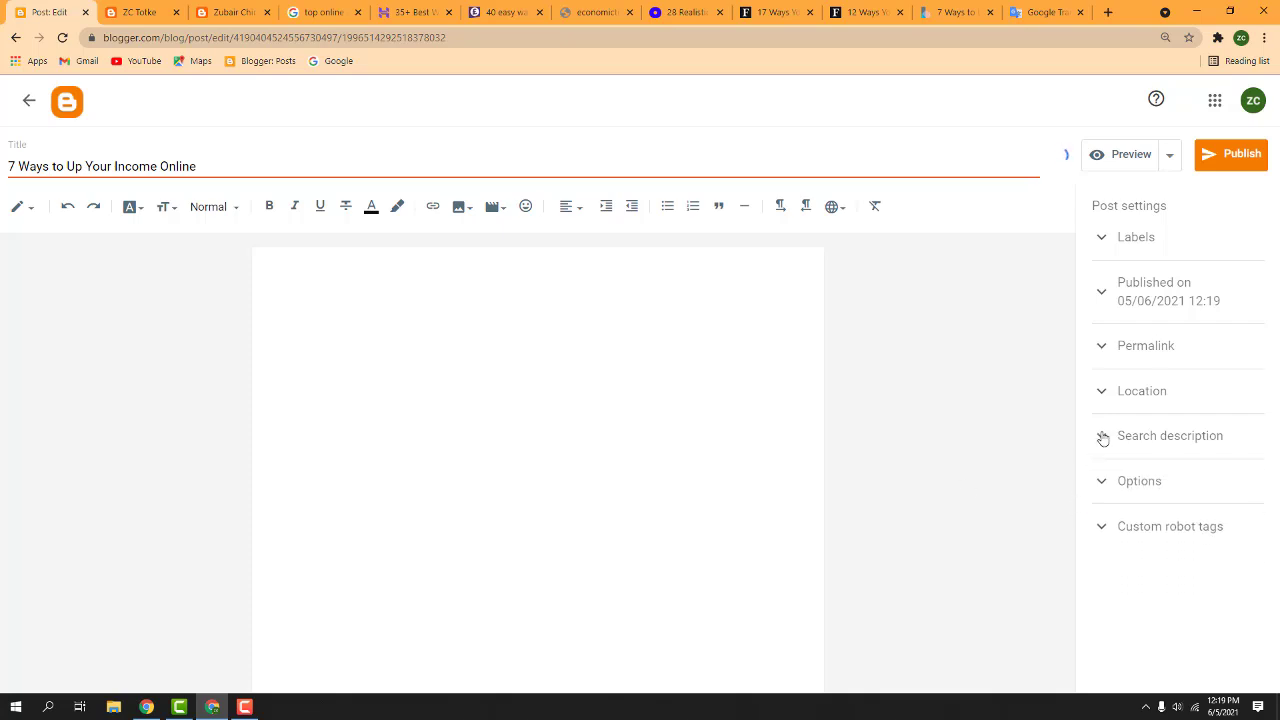
pyautogui.click(1103, 352)
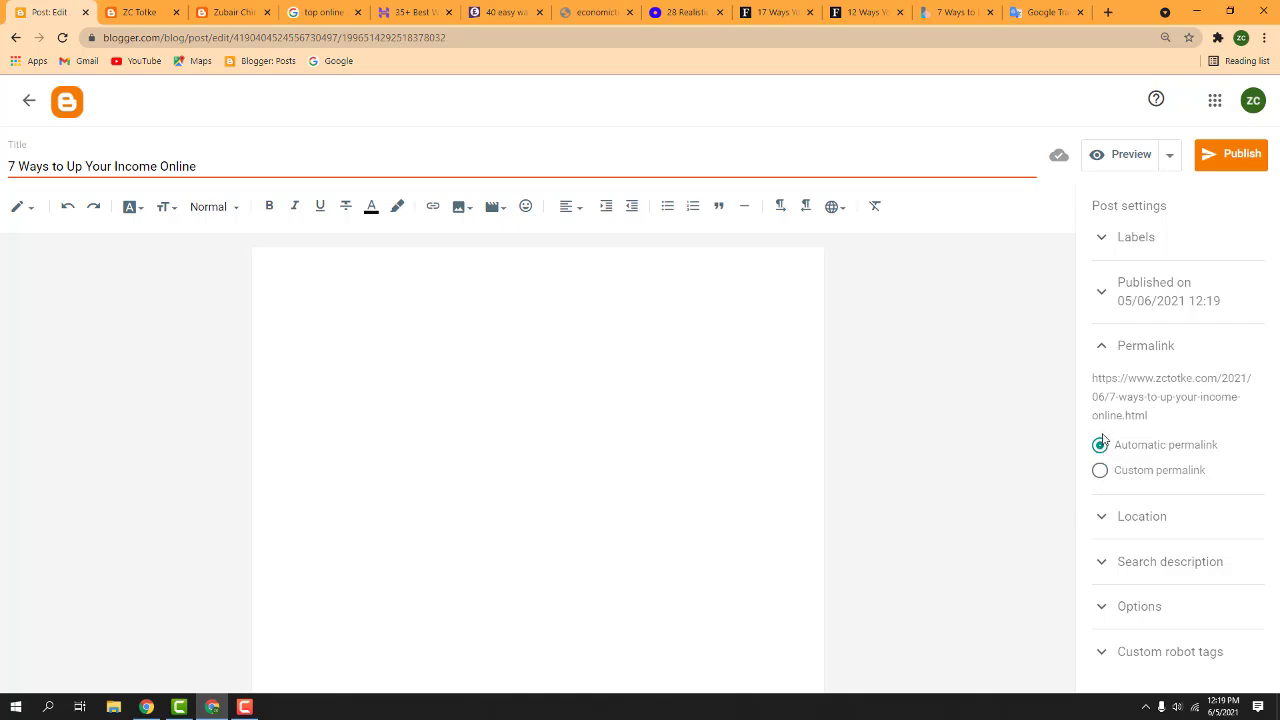
pyautogui.click(1102, 346)
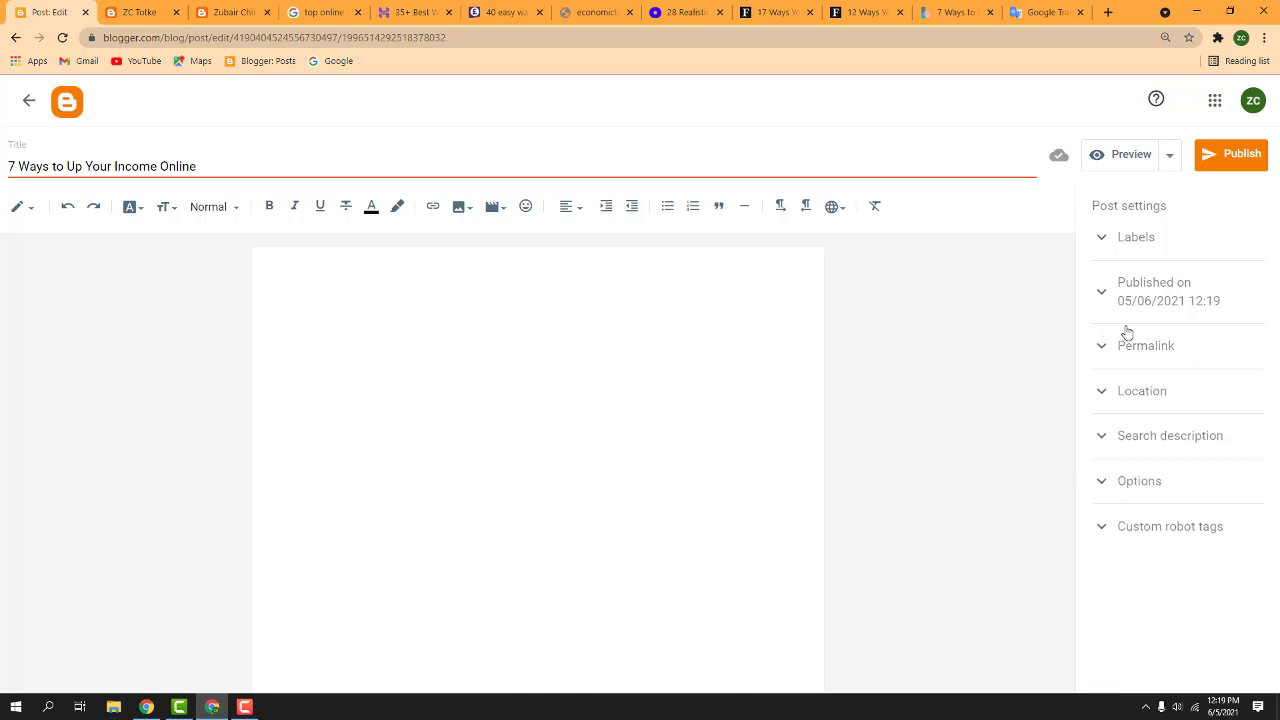
# Fill in the post's labels with "online earn money", "how to ean" and "earn money"
pyautogui.click(1104, 240)
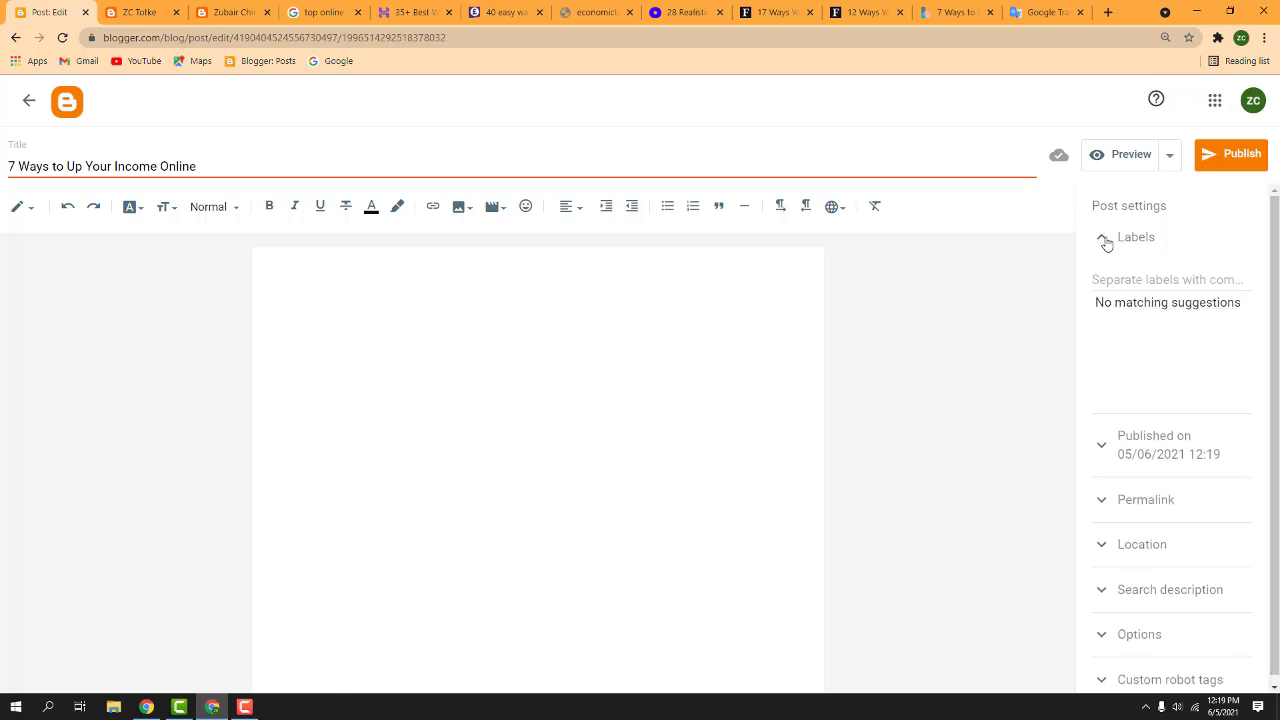
pyautogui.click(1178, 279)
pyautogui.write('onl')
pyautogui.write('ine earn ')
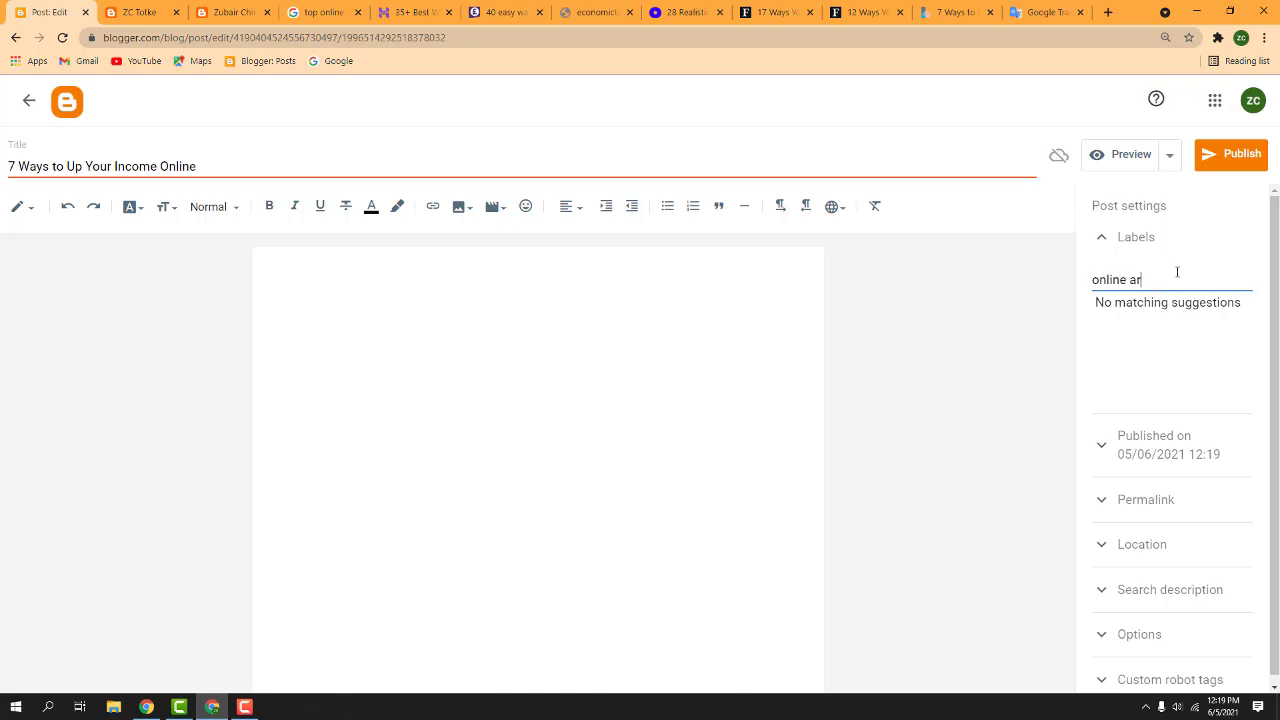
pyautogui.write('money')
pyautogui.press('BackSpace')
pyautogui.press('Return')
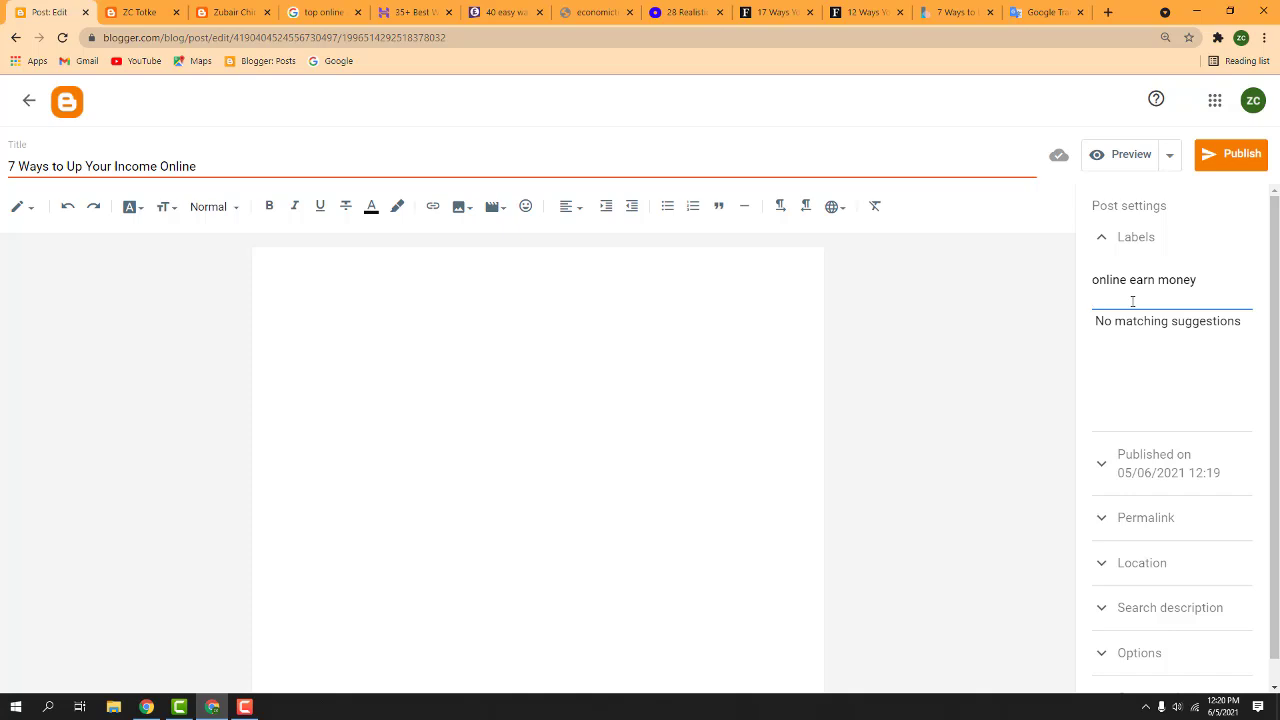
pyautogui.click(220, 11)
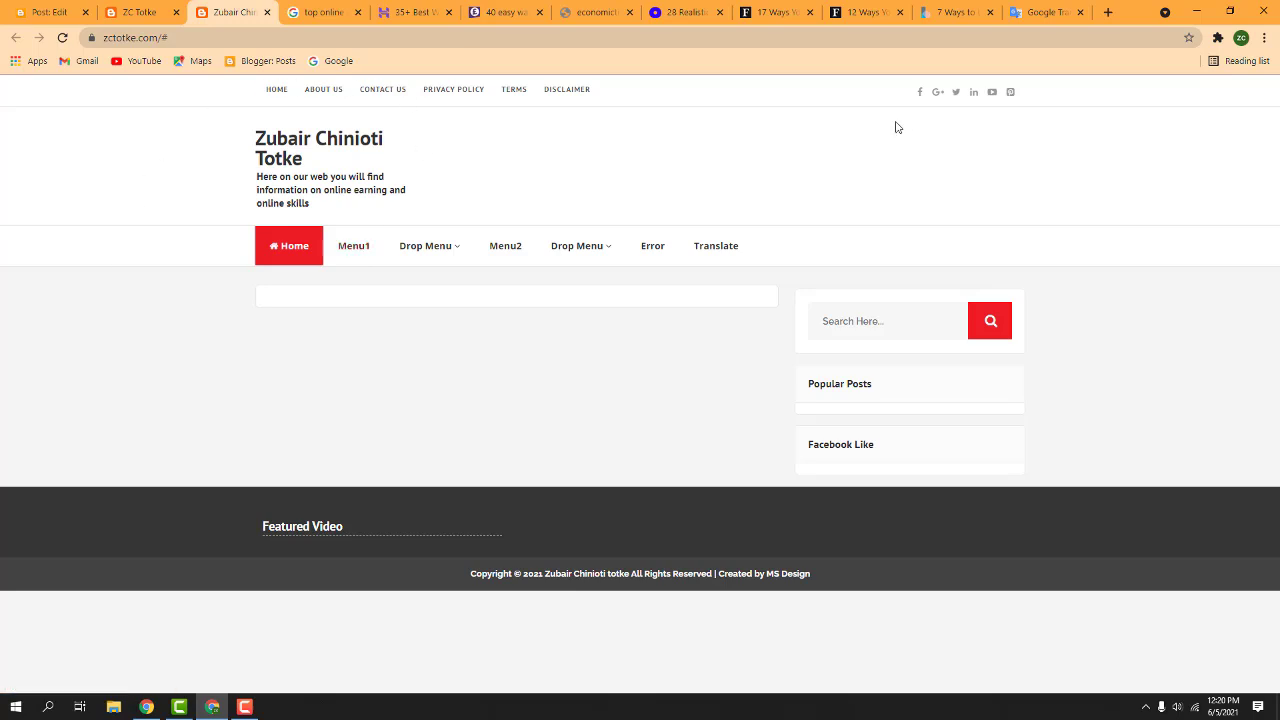
pyautogui.click(50, 12)
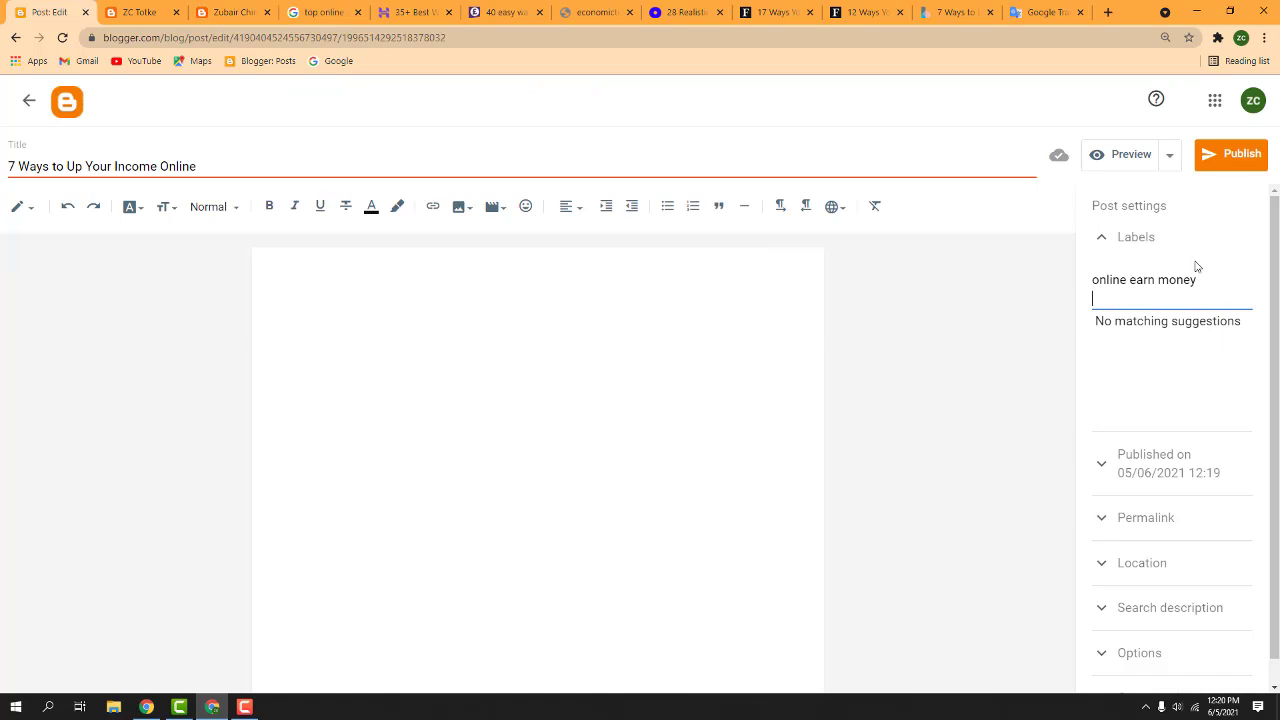
pyautogui.press('Return')
pyautogui.write(', how to ean, earn money')
# Paste the title "7 Ways to Up Your Income Online" into the post body and format it as a Heading
pyautogui.click(459, 293)
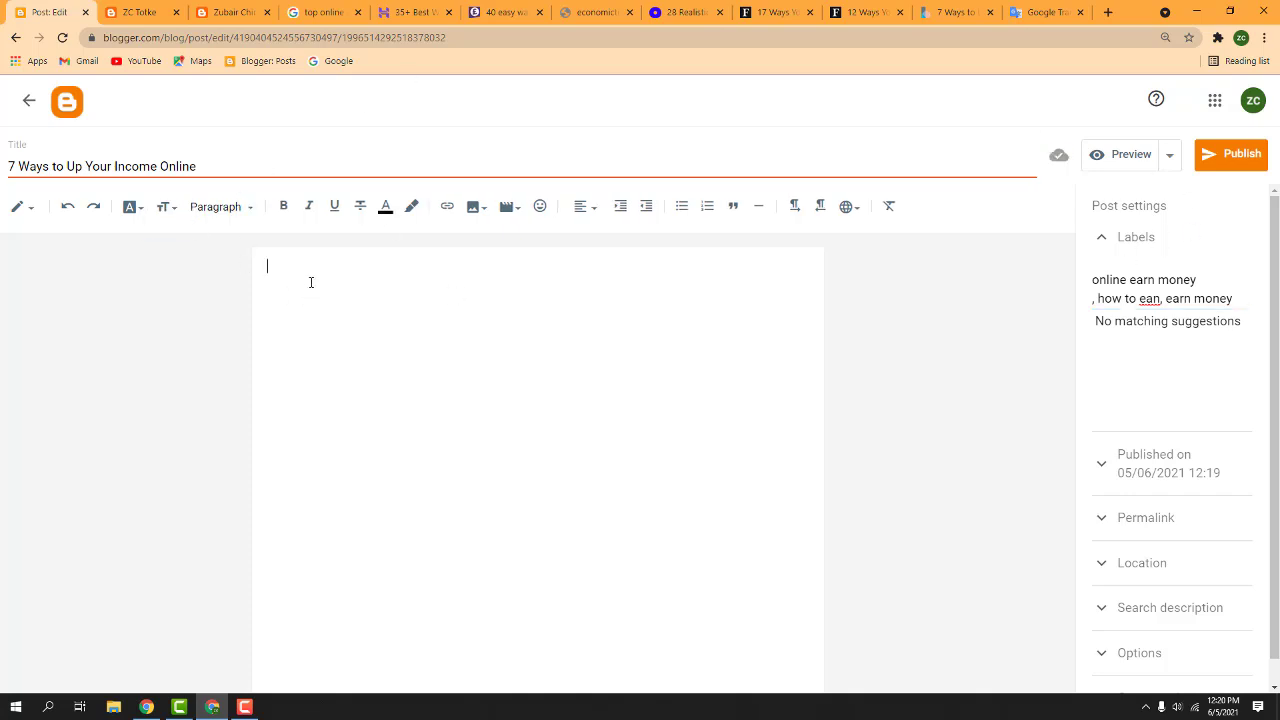
pyautogui.hotkey('ctrl', 'v')
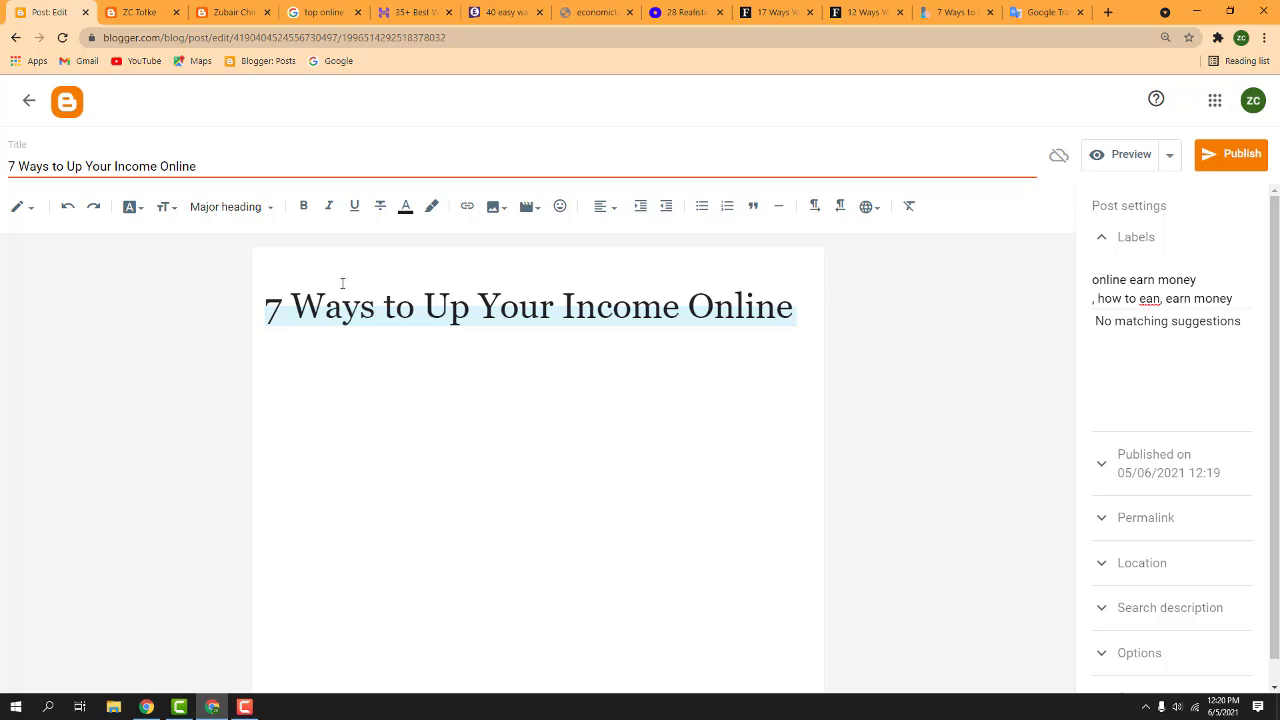
pyautogui.hotkey('ctrl', 'a')
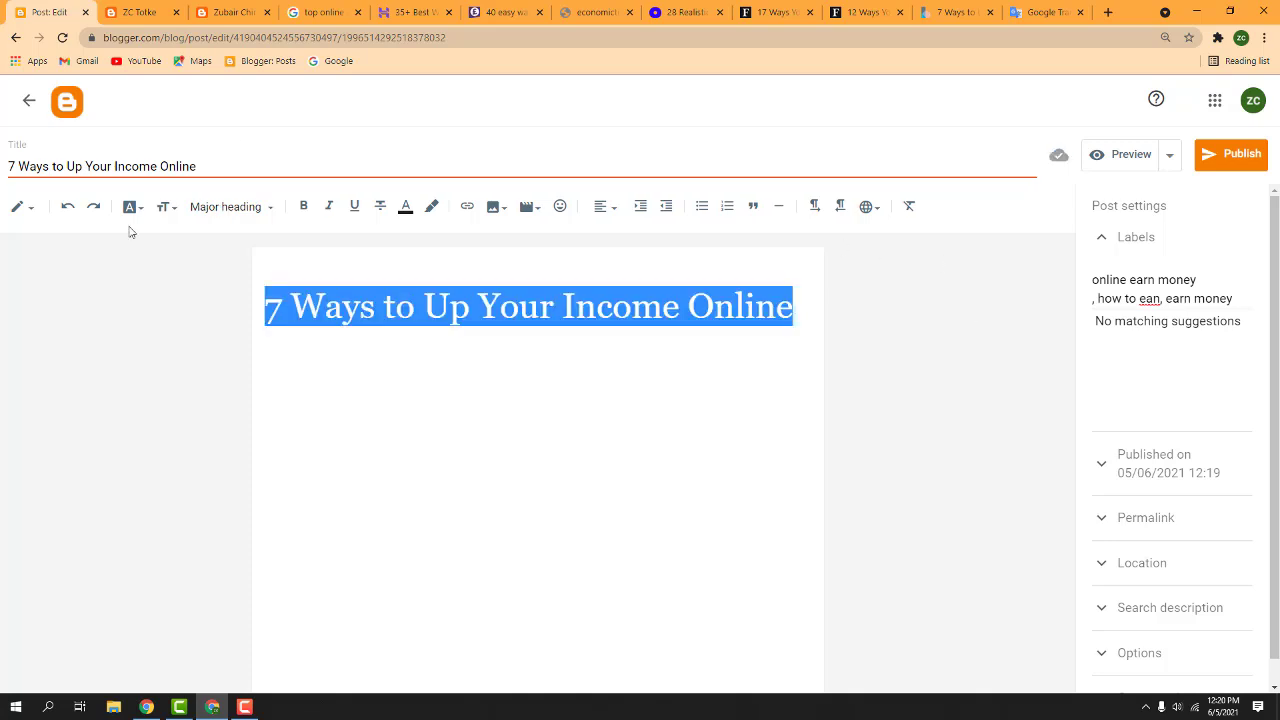
pyautogui.click(229, 209)
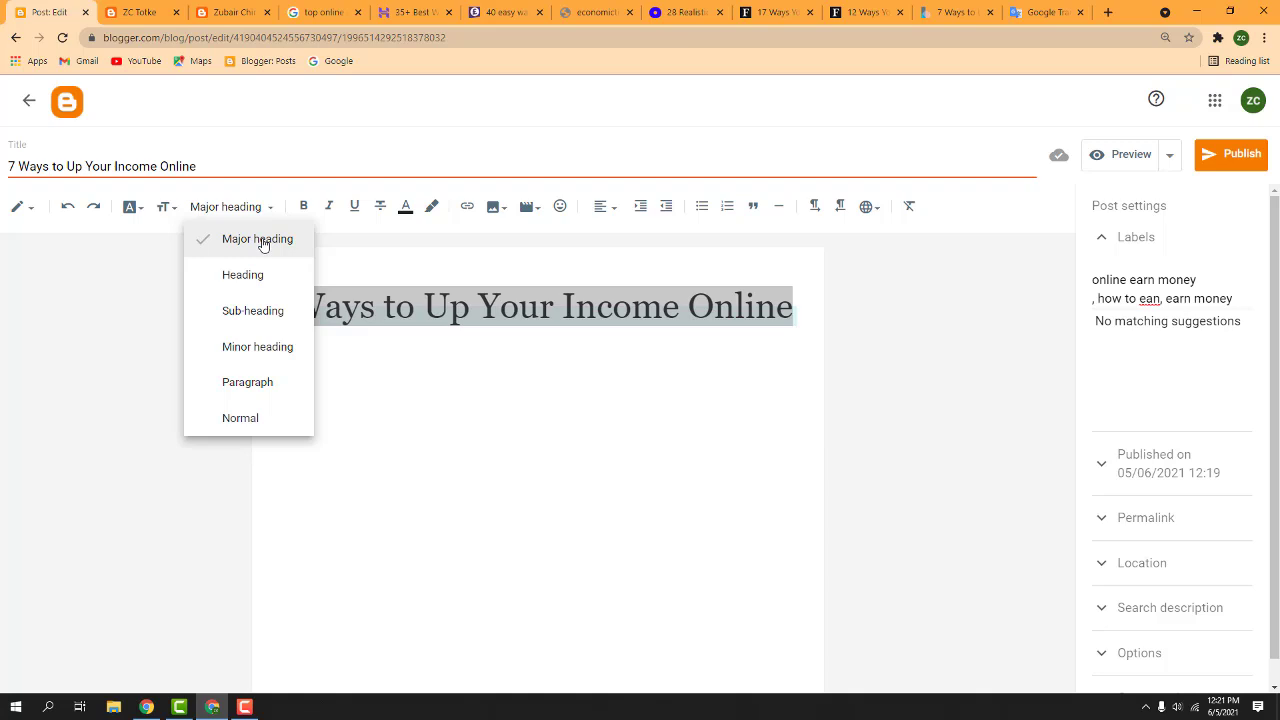
pyautogui.click(252, 272)
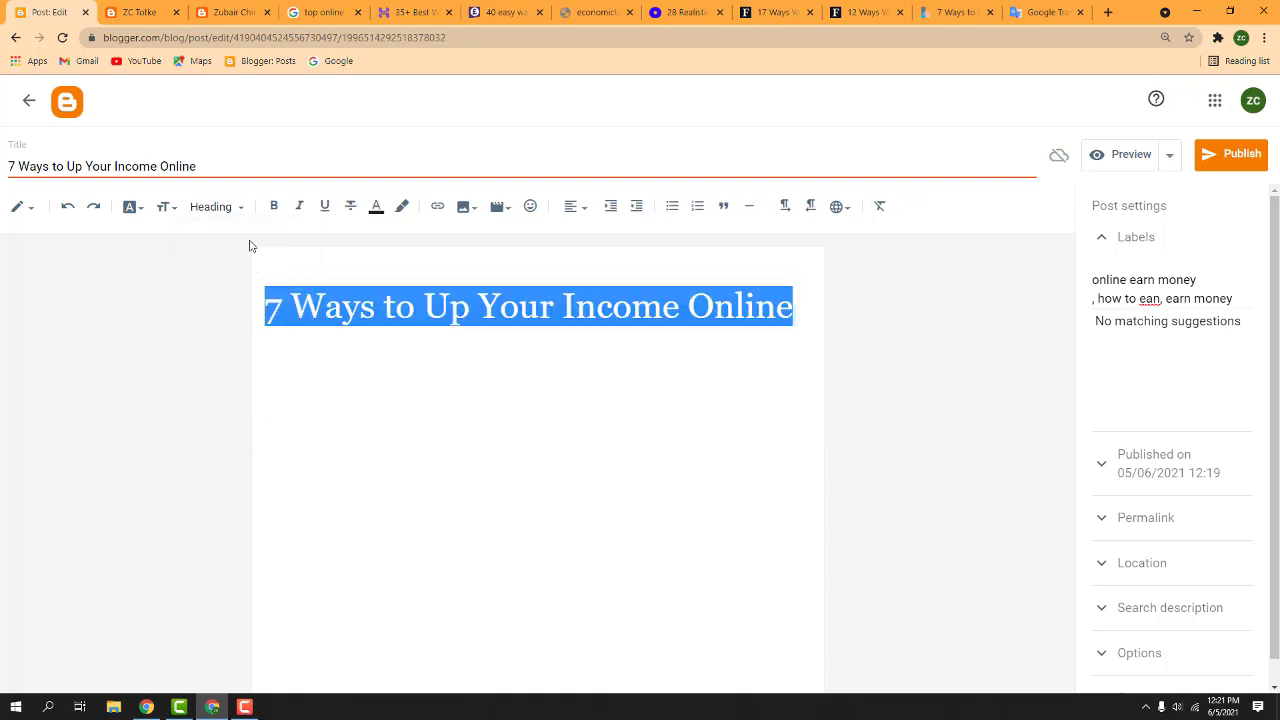
pyautogui.click(221, 217)
pyautogui.click(223, 243)
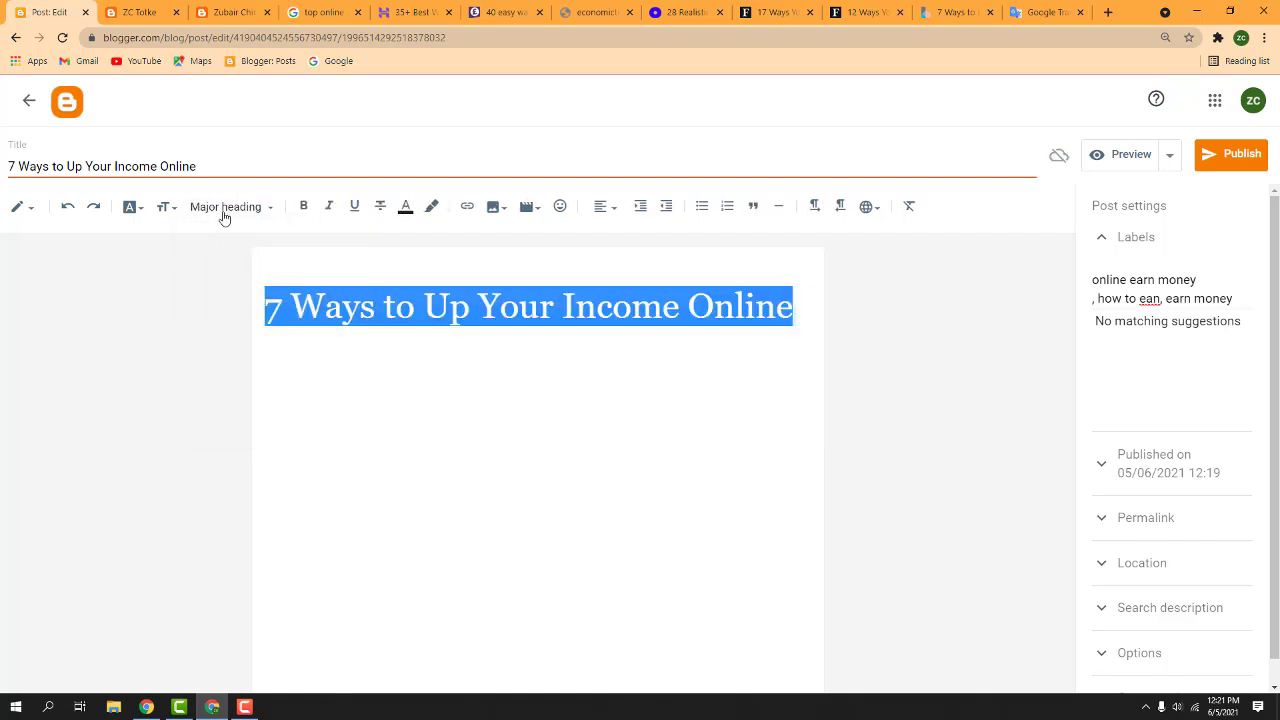
pyautogui.click(223, 210)
pyautogui.click(229, 276)
pyautogui.click(613, 306)
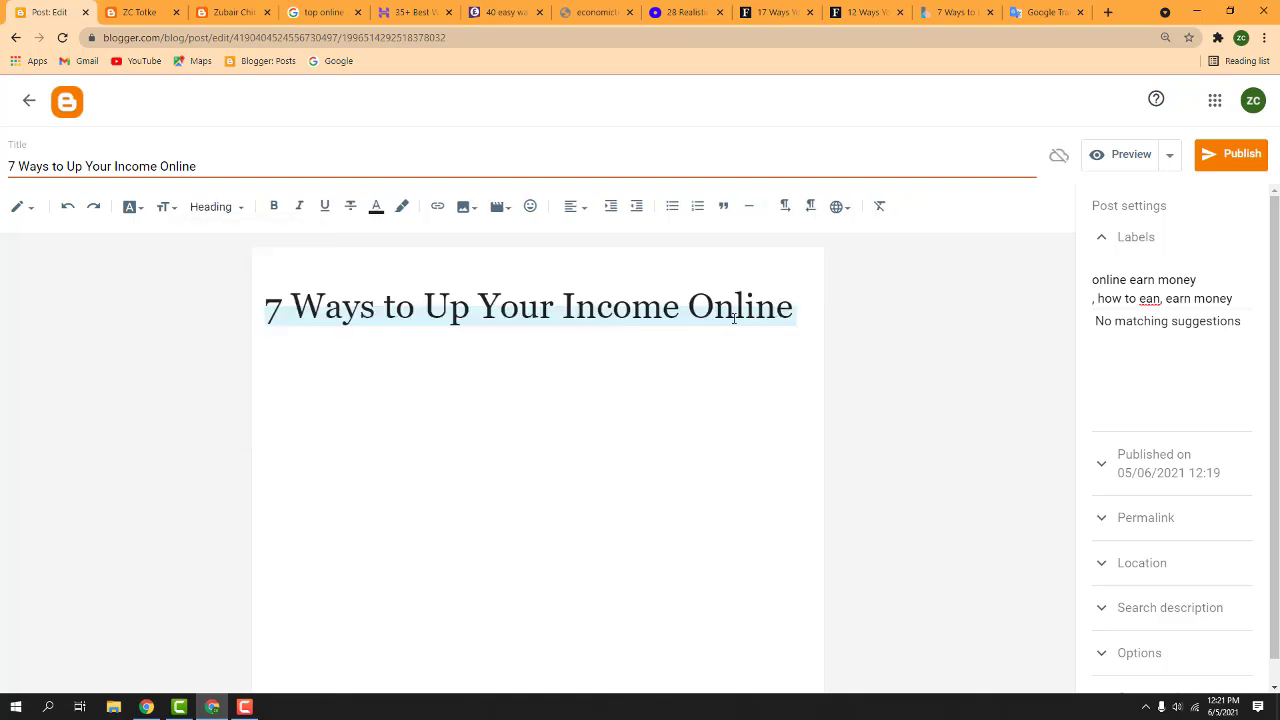
pyautogui.moveTo(797, 310); pyautogui.dragTo(249, 317)
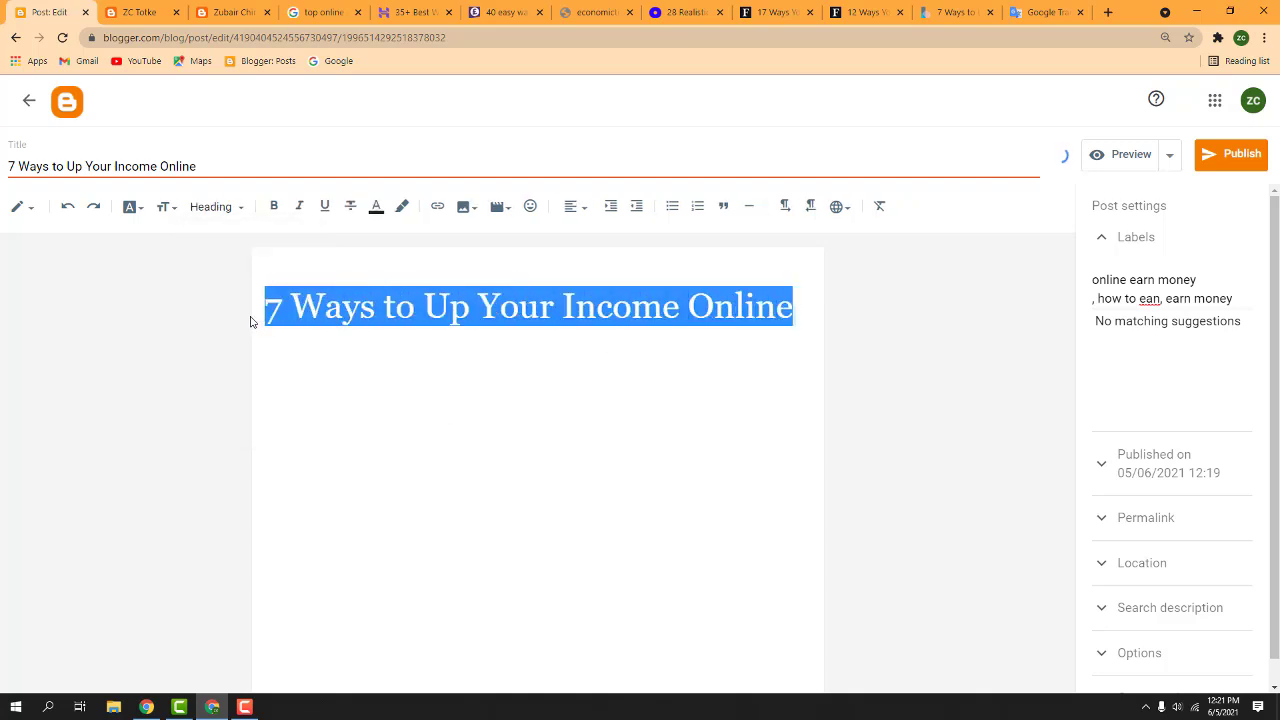
# Insert the blue headphone advertisement image, uploaded from the computer's "usman videos" folder, on a new line below the heading
pyautogui.click(799, 307)
pyautogui.press('Return')
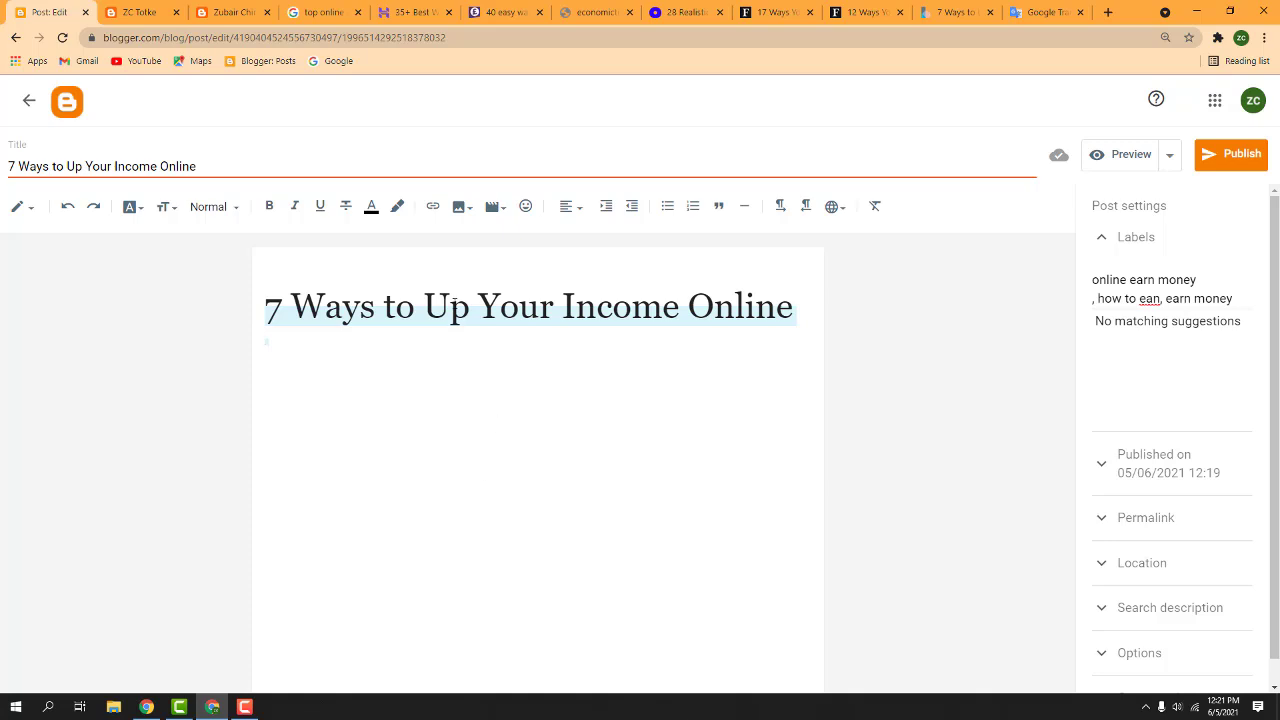
pyautogui.click(458, 210)
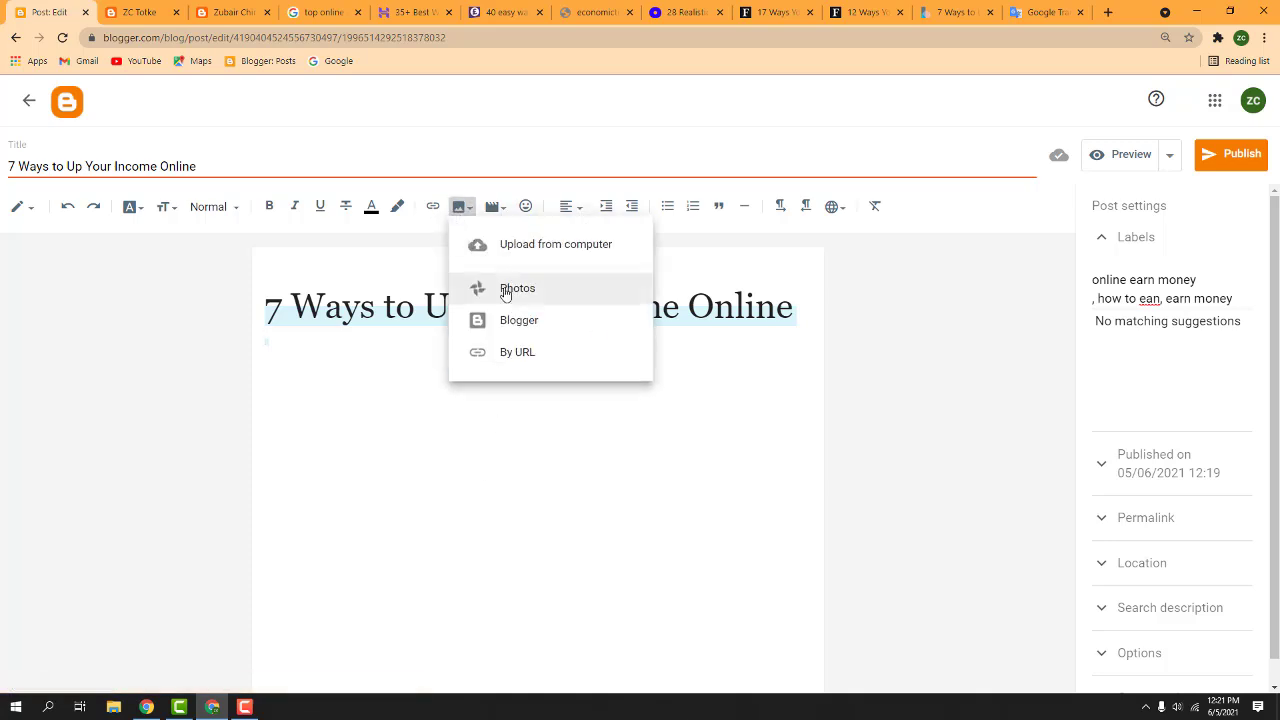
pyautogui.click(526, 246)
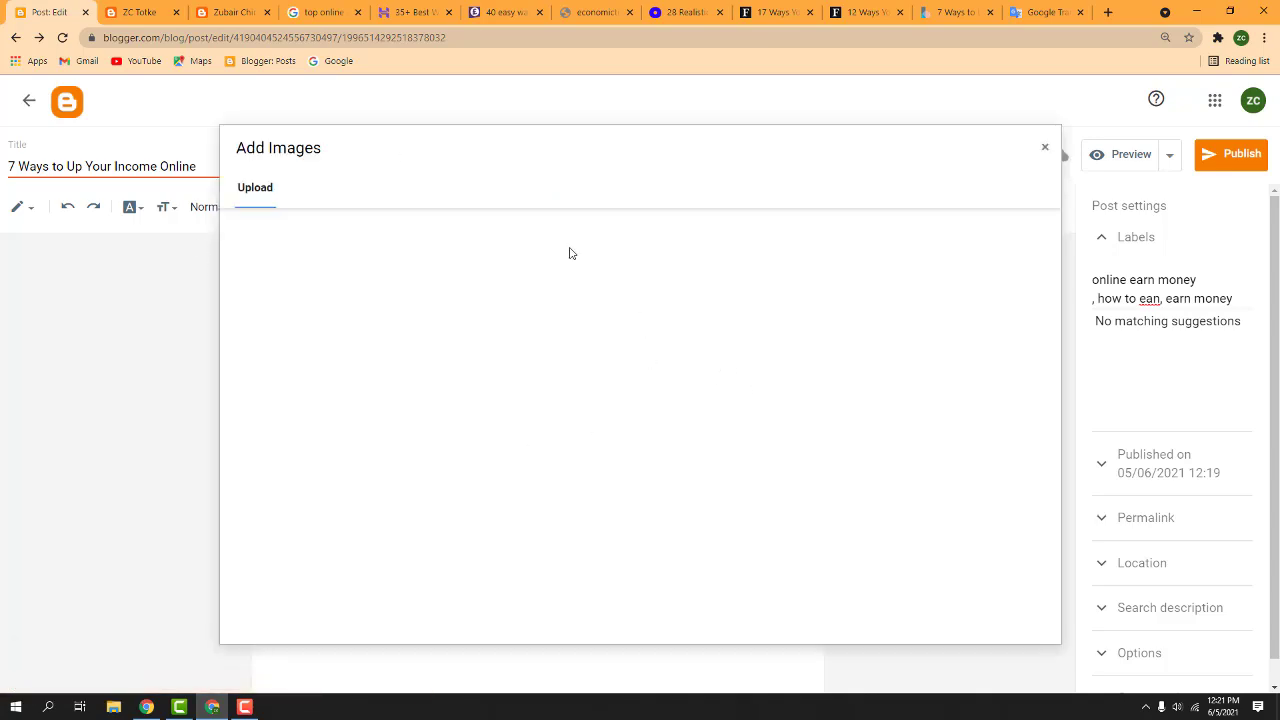
pyautogui.click(265, 232)
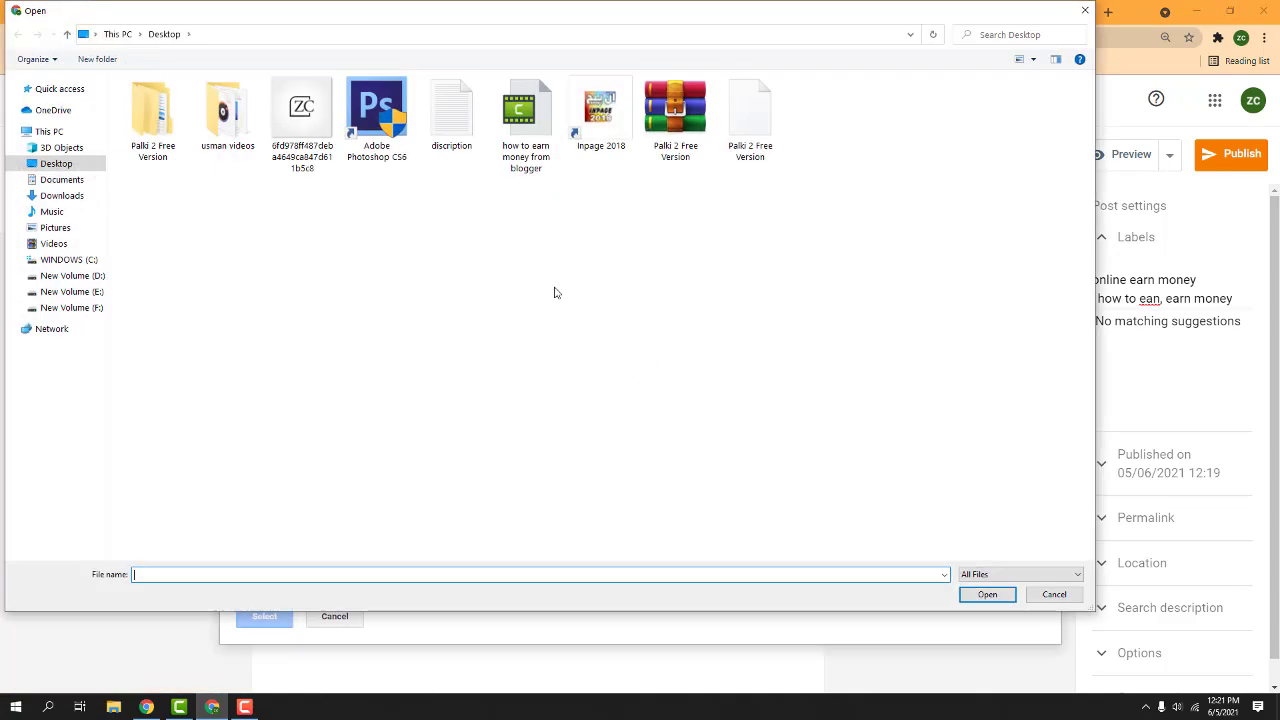
pyautogui.doubleClick(227, 112)
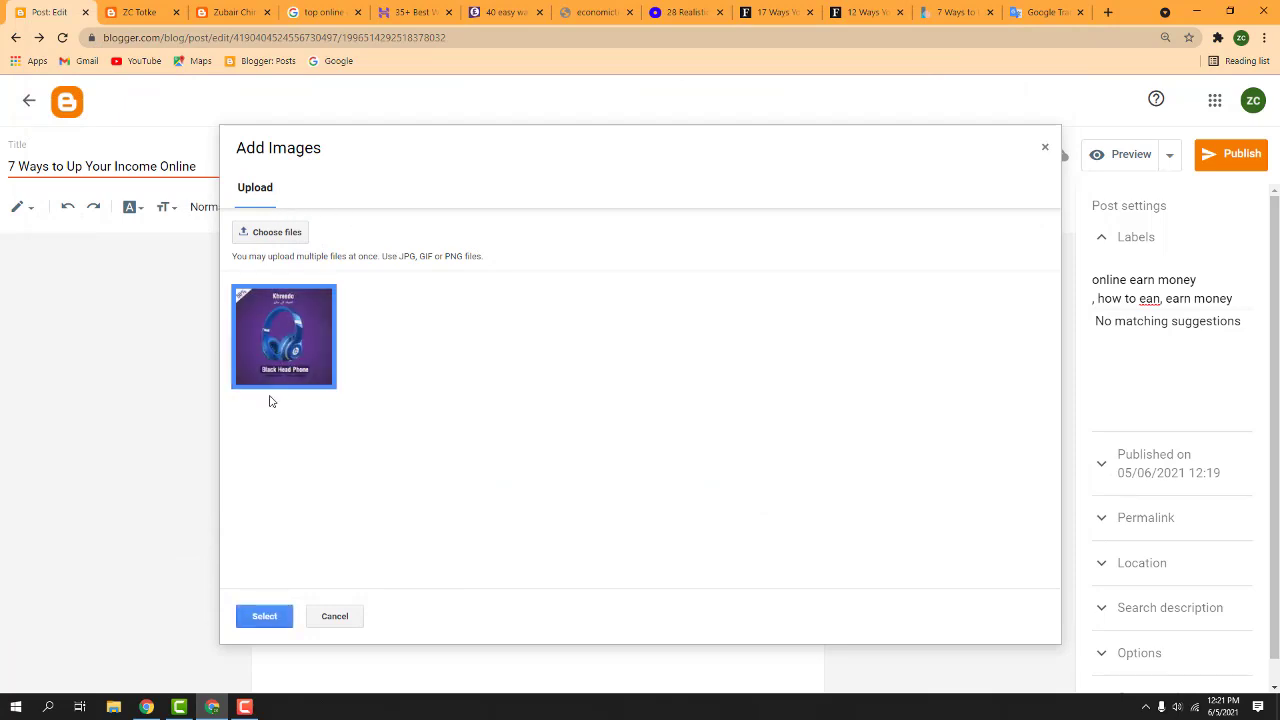
pyautogui.click(262, 616)
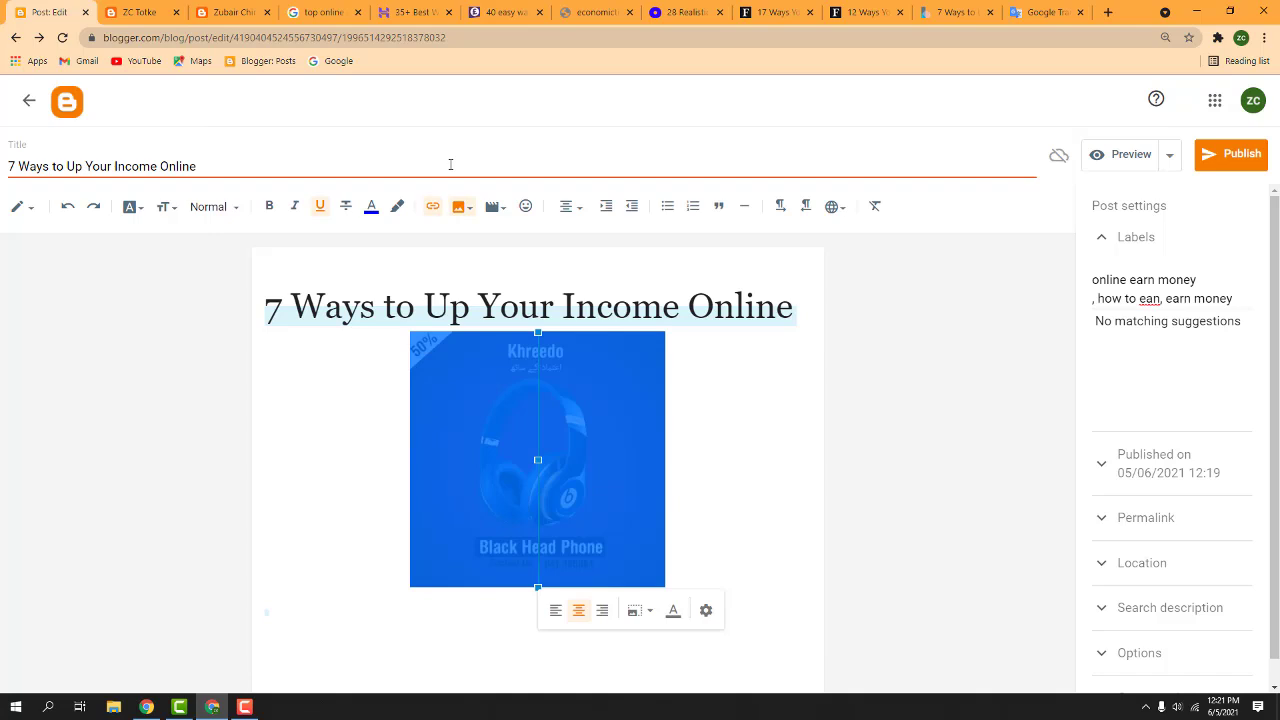
# Set the size of the inserted headphone image to Large
pyautogui.moveTo(537, 588); pyautogui.dragTo(540, 409)
pyautogui.click(445, 311)
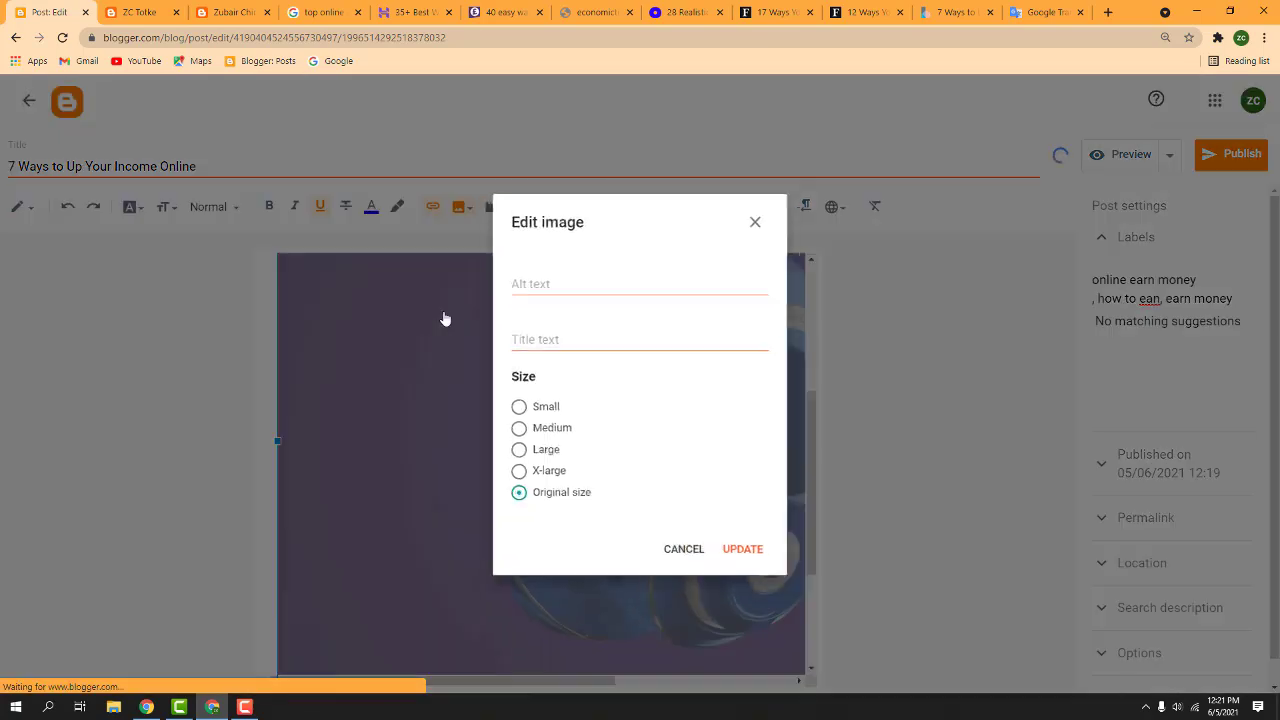
pyautogui.click(513, 429)
pyautogui.click(513, 452)
pyautogui.click(748, 557)
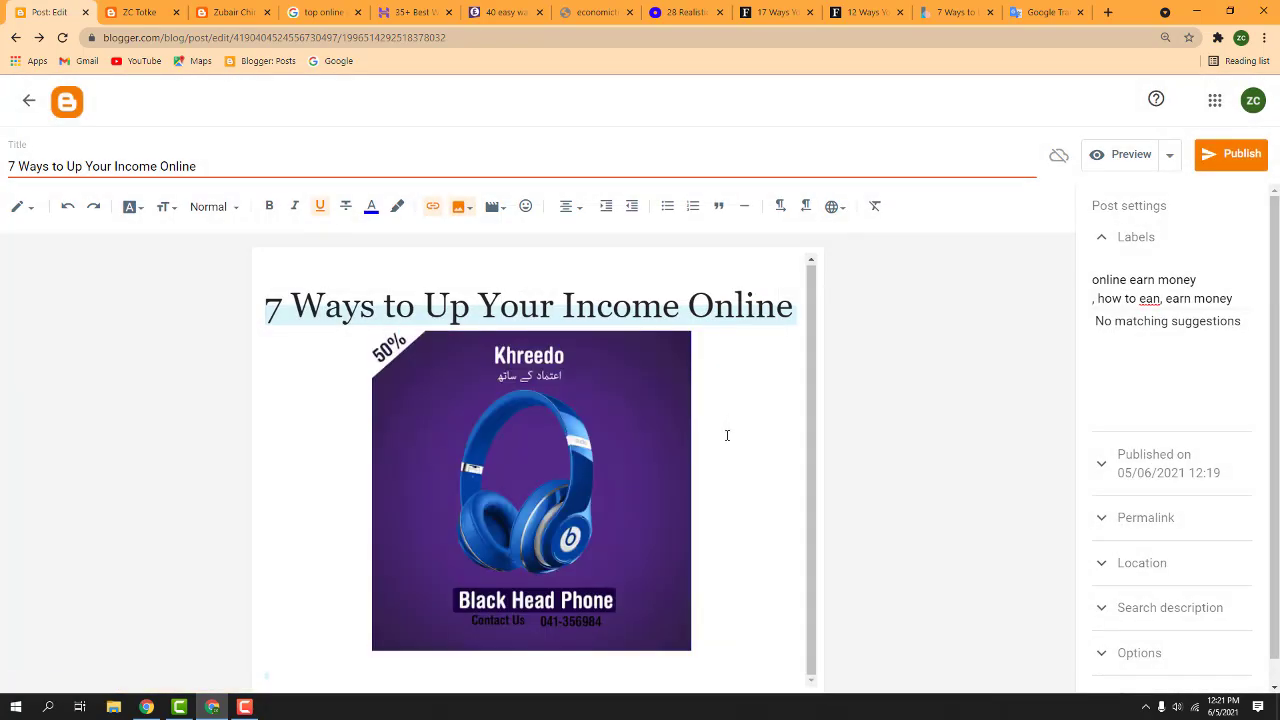
# Copy the three paragraphs about digital courses from the Hostinger article and paste them below the image in the post
pyautogui.scroll(-1, 720, 434)
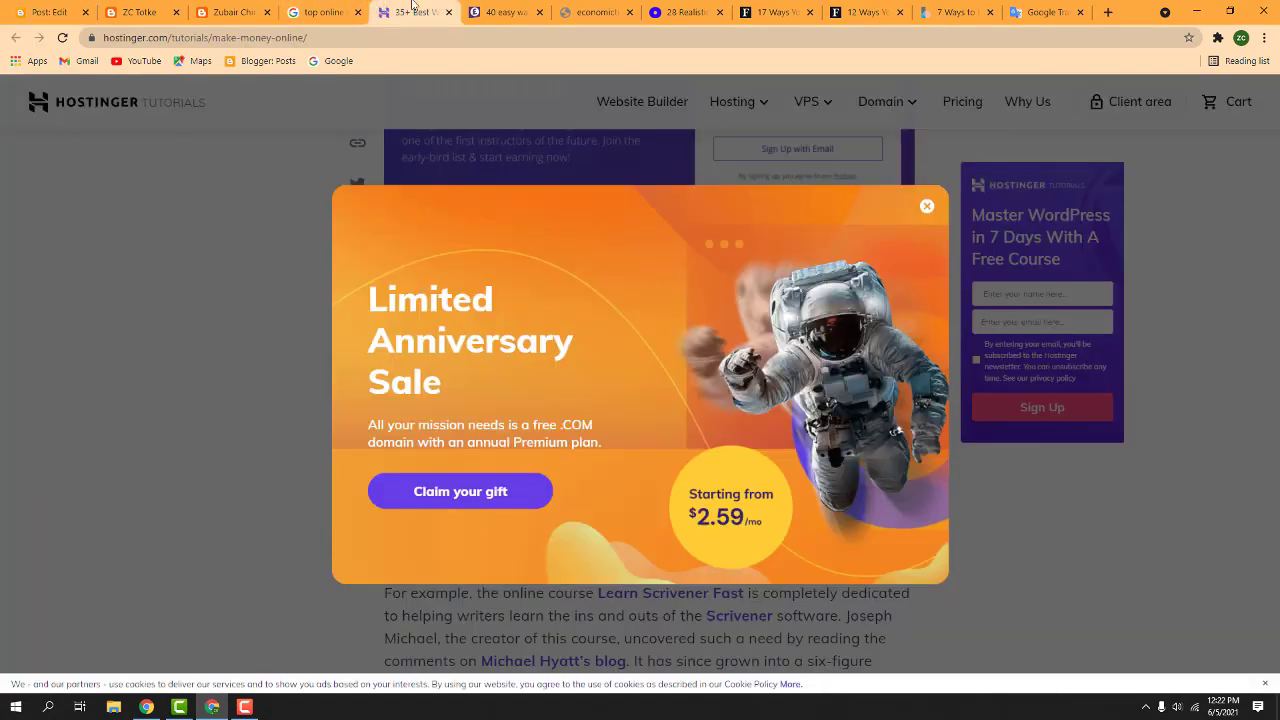
pyautogui.click(410, 12)
pyautogui.click(926, 208)
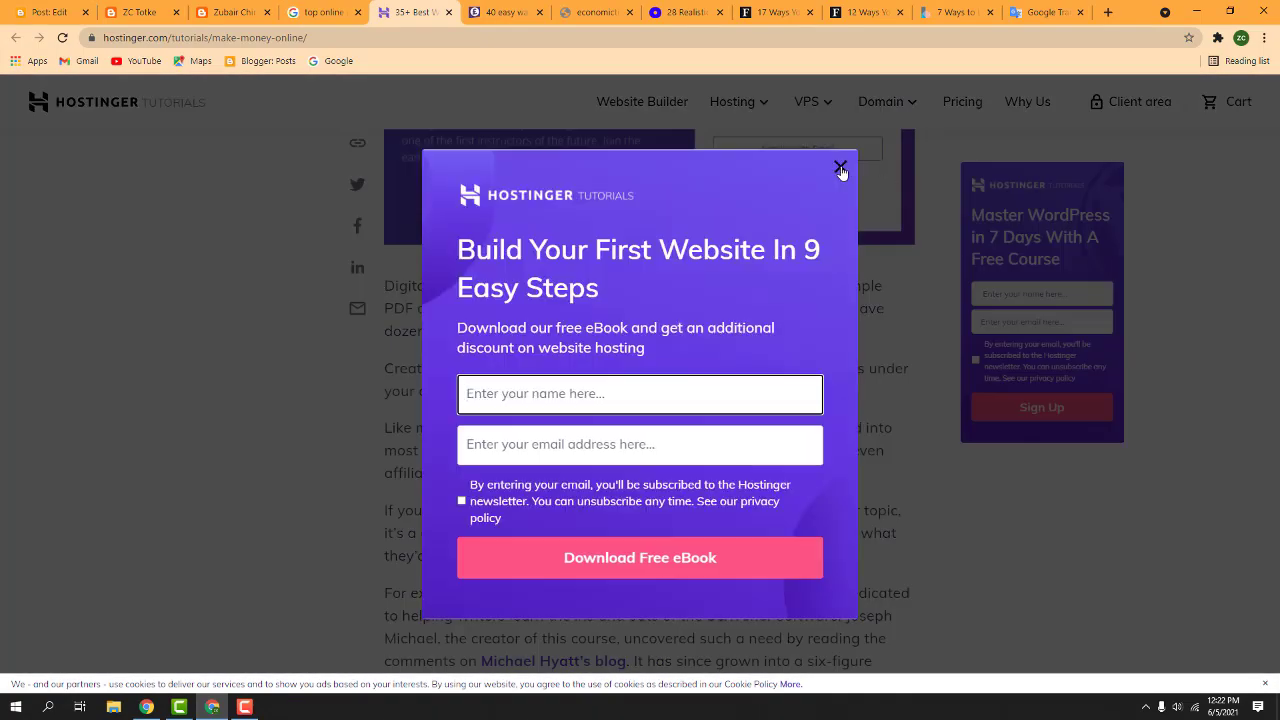
pyautogui.click(842, 172)
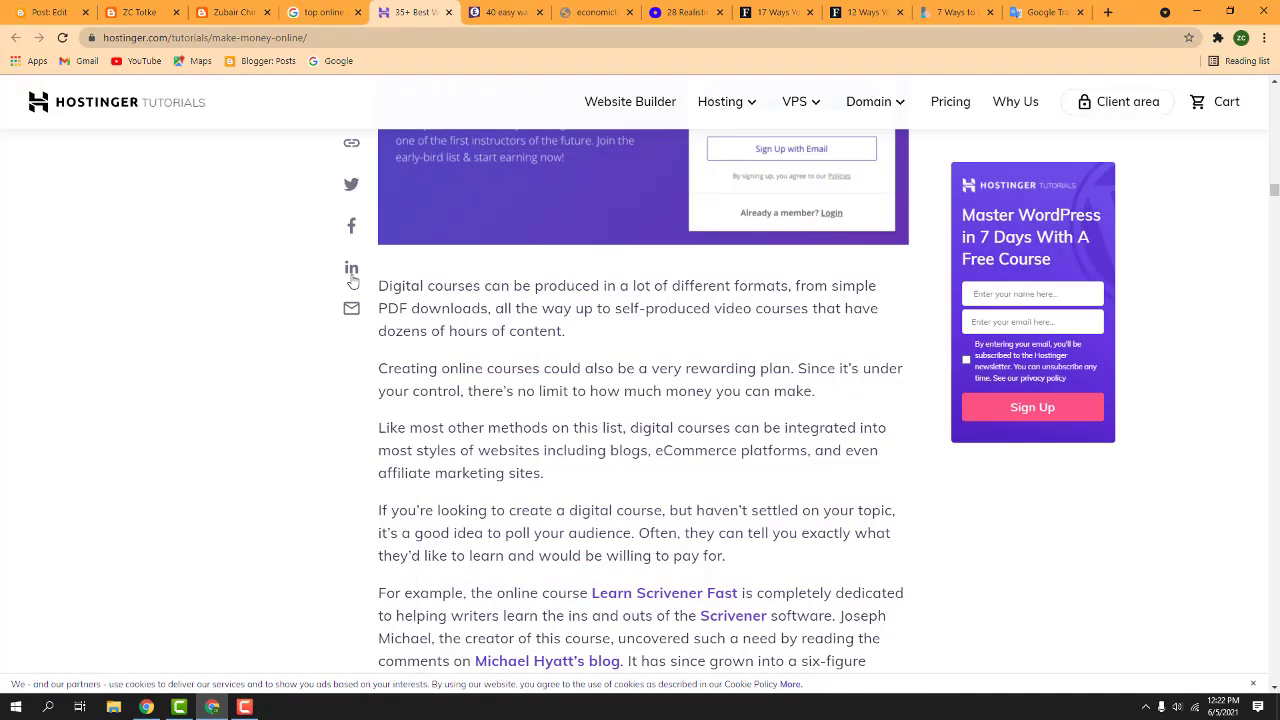
pyautogui.moveTo(380, 286); pyautogui.dragTo(738, 492)
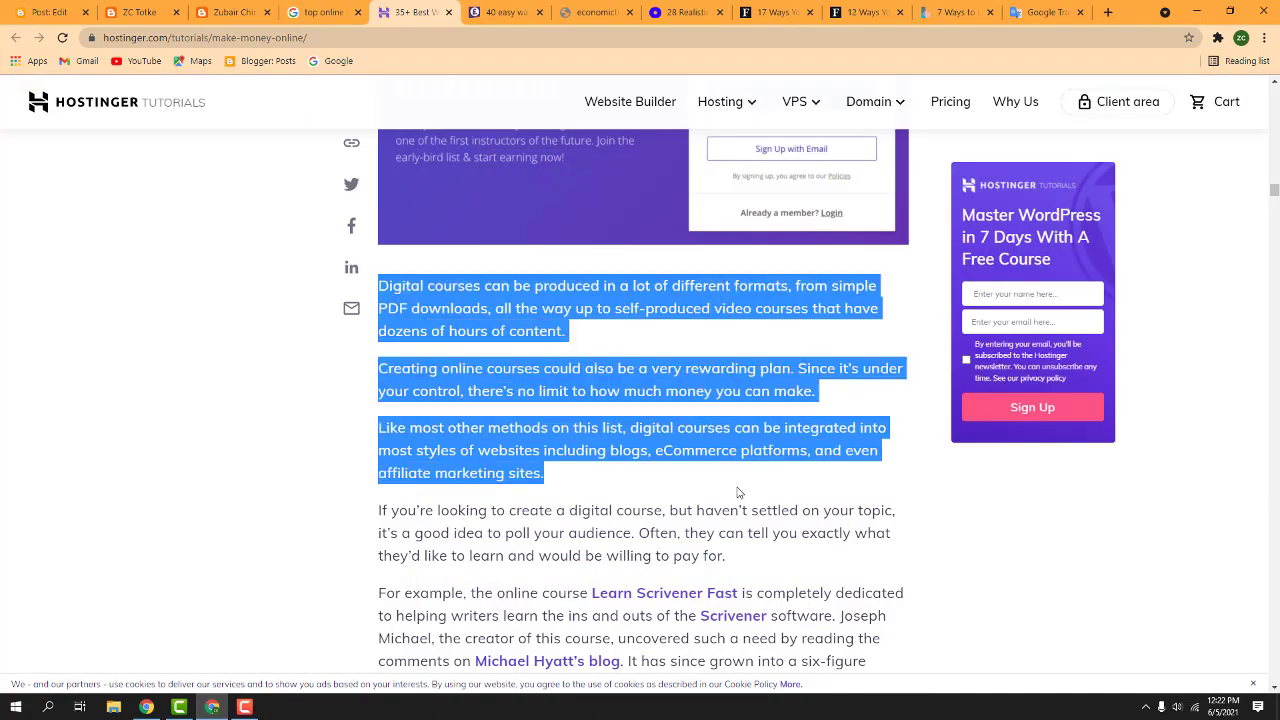
pyautogui.click(230, 12)
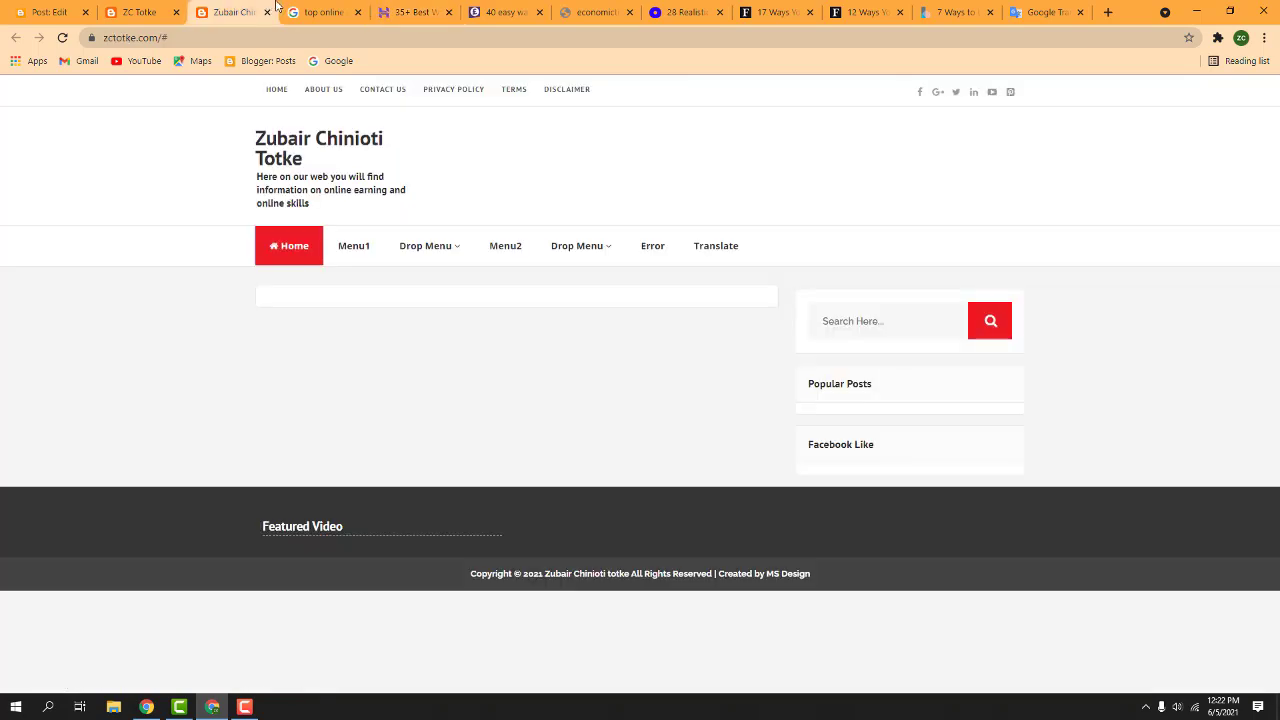
pyautogui.click(125, 12)
pyautogui.click(57, 12)
pyautogui.scroll(-2, 480, 455)
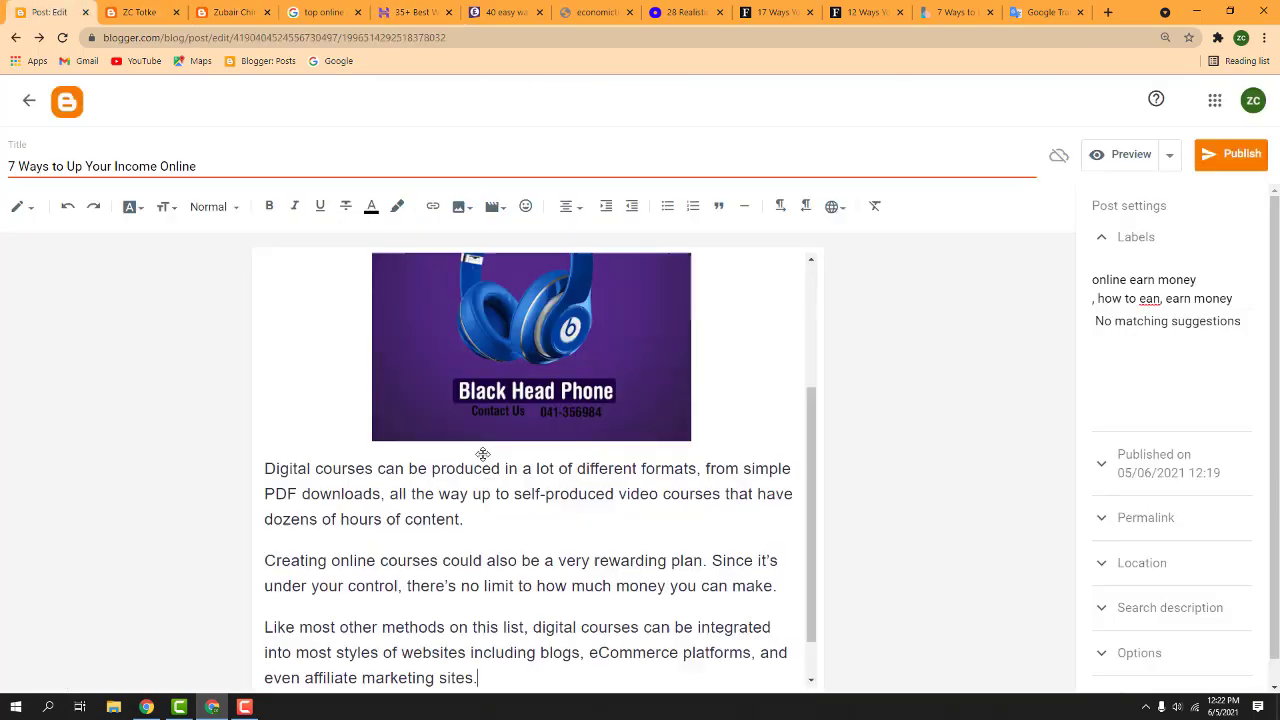
pyautogui.scroll(-1, 447, 467)
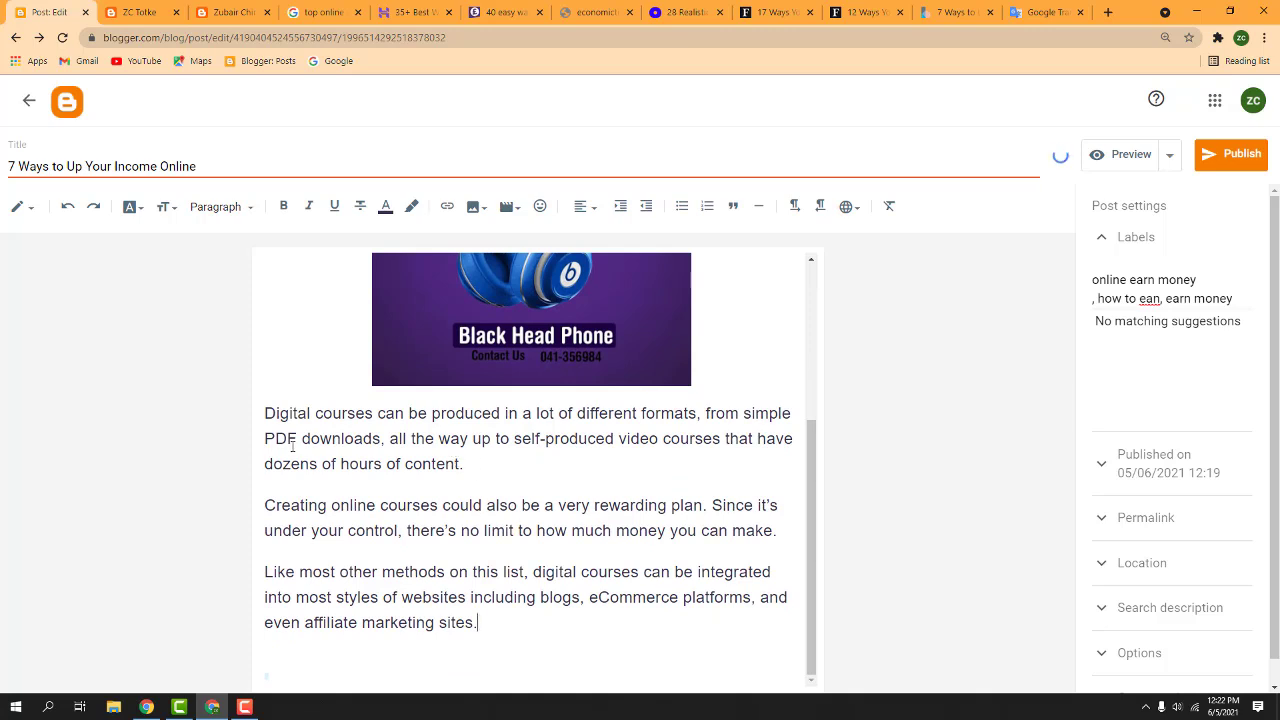
pyautogui.moveTo(264, 413); pyautogui.dragTo(465, 467)
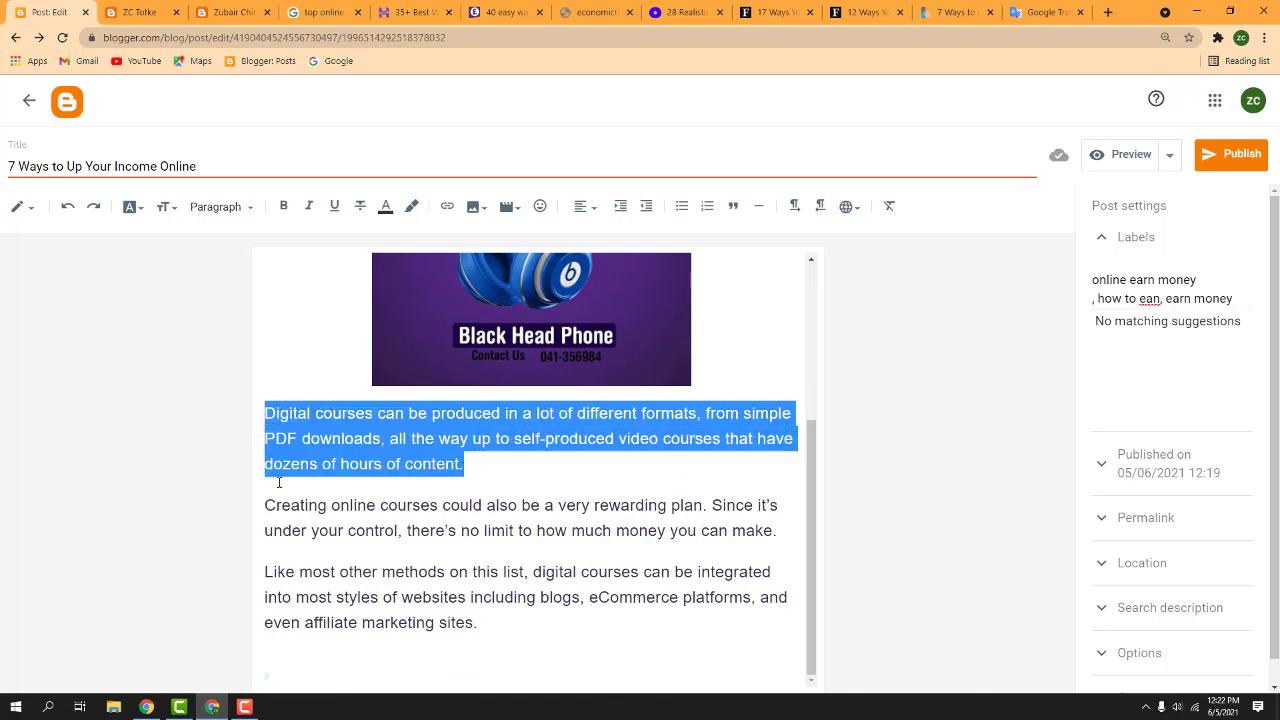
pyautogui.moveTo(264, 507); pyautogui.dragTo(821, 533)
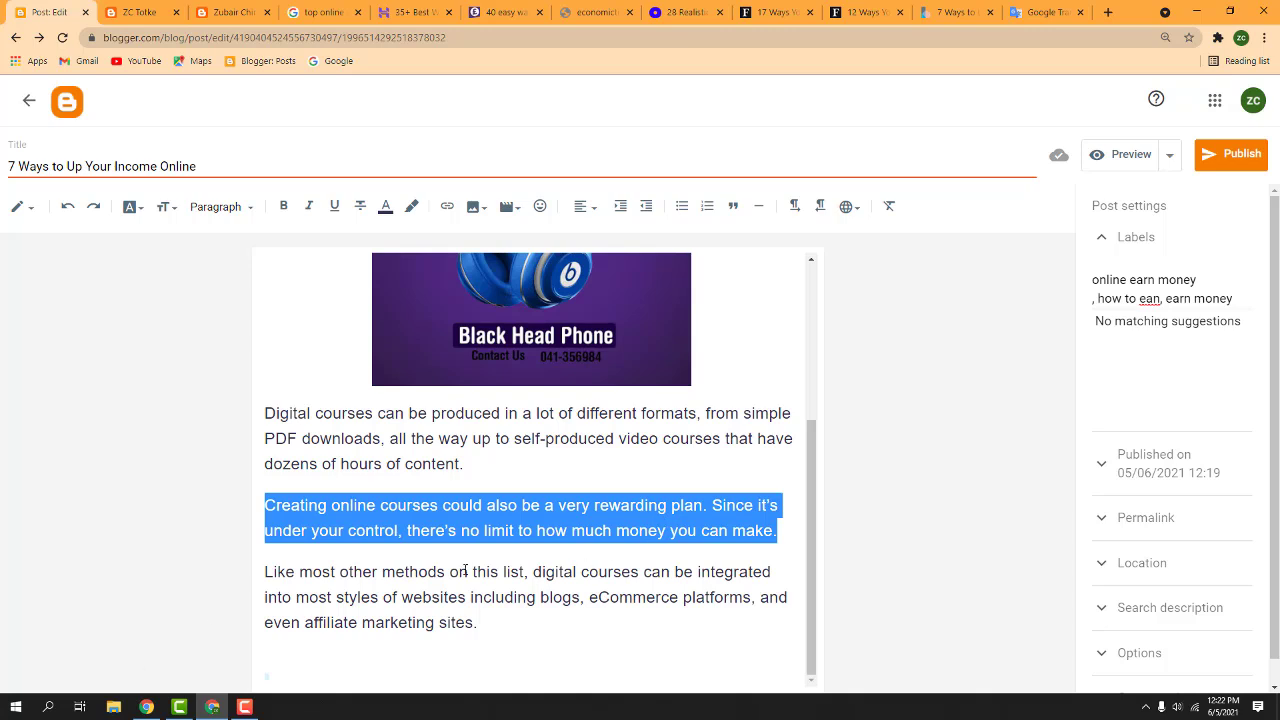
# Copy the heading "Buy and sell domain names" from the Save the Student article and paste it below the digital courses paragraphs in the post
pyautogui.click(503, 622)
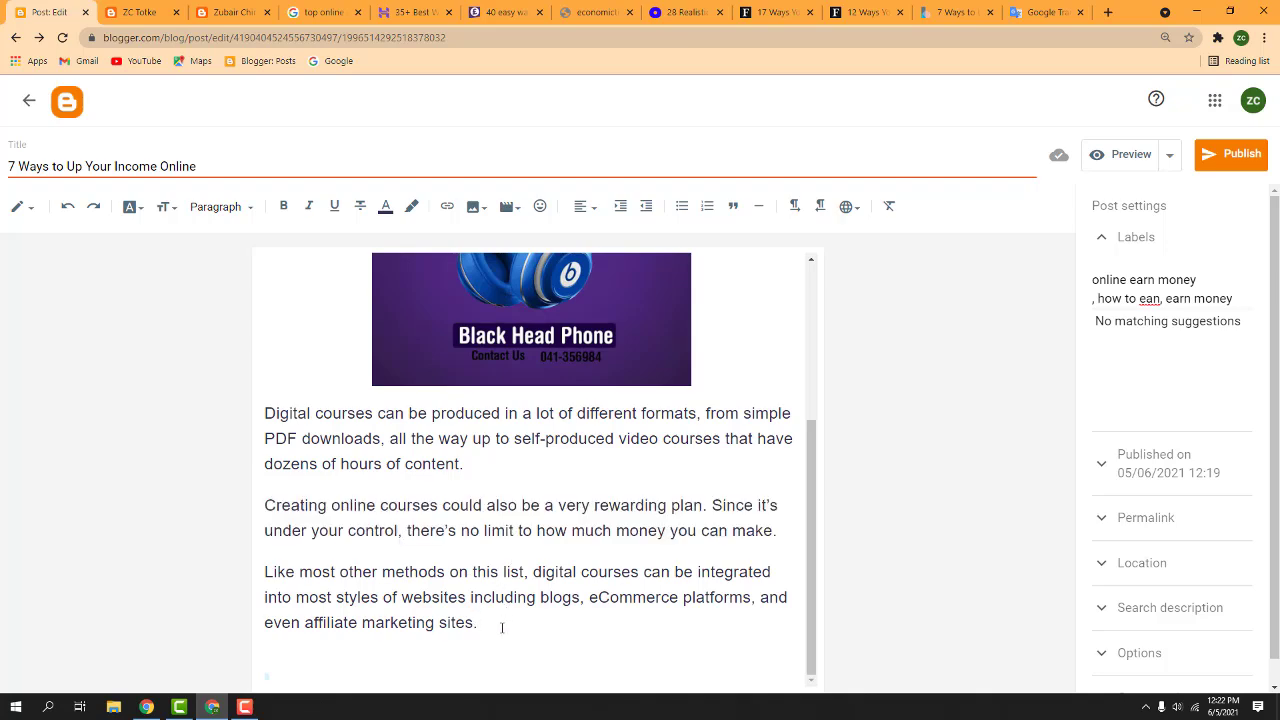
pyautogui.press('Return')
pyautogui.press('Return')
pyautogui.click(500, 12)
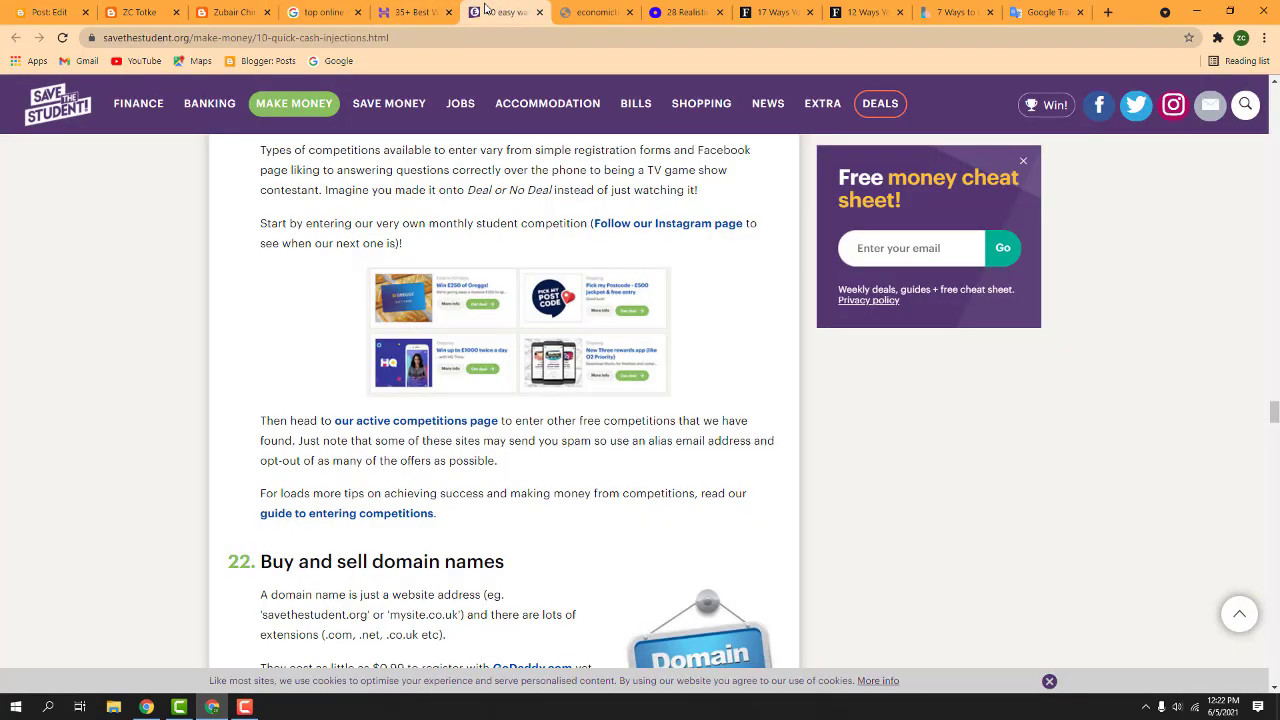
pyautogui.scroll(-2, 553, 421)
pyautogui.moveTo(553, 421); pyautogui.dragTo(228, 420)
pyautogui.hotkey('ctrl', 'c')
pyautogui.hotkey('ctrl', '1')
pyautogui.hotkey('ctrl', 'v')
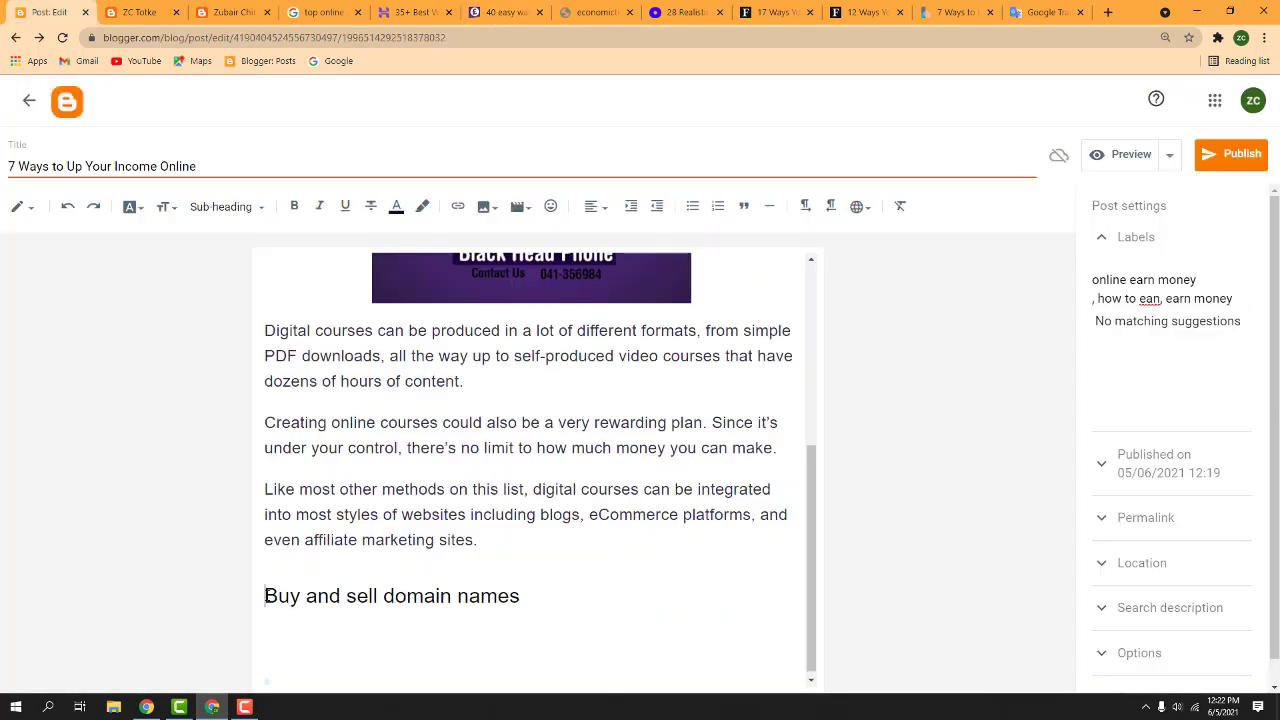
# Make the "Buy and sell domain names" sub-heading bold
pyautogui.hotkey('shift', 'End')
pyautogui.hotkey('ctrl', '0')
pyautogui.click(269, 206)
pyautogui.click(212, 207)
pyautogui.click(229, 307)
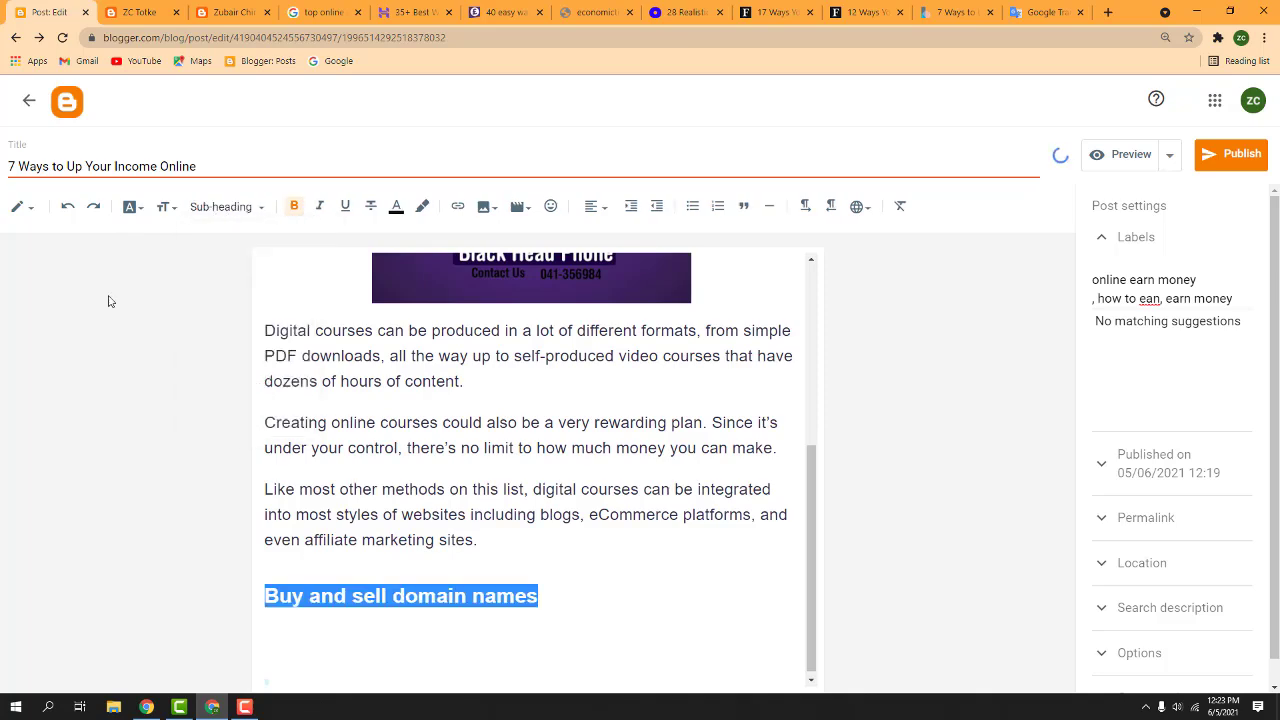
# Copy the first two domain name paragraphs from the Save the Student article and paste them on a new line under the sub-heading
pyautogui.click(580, 602)
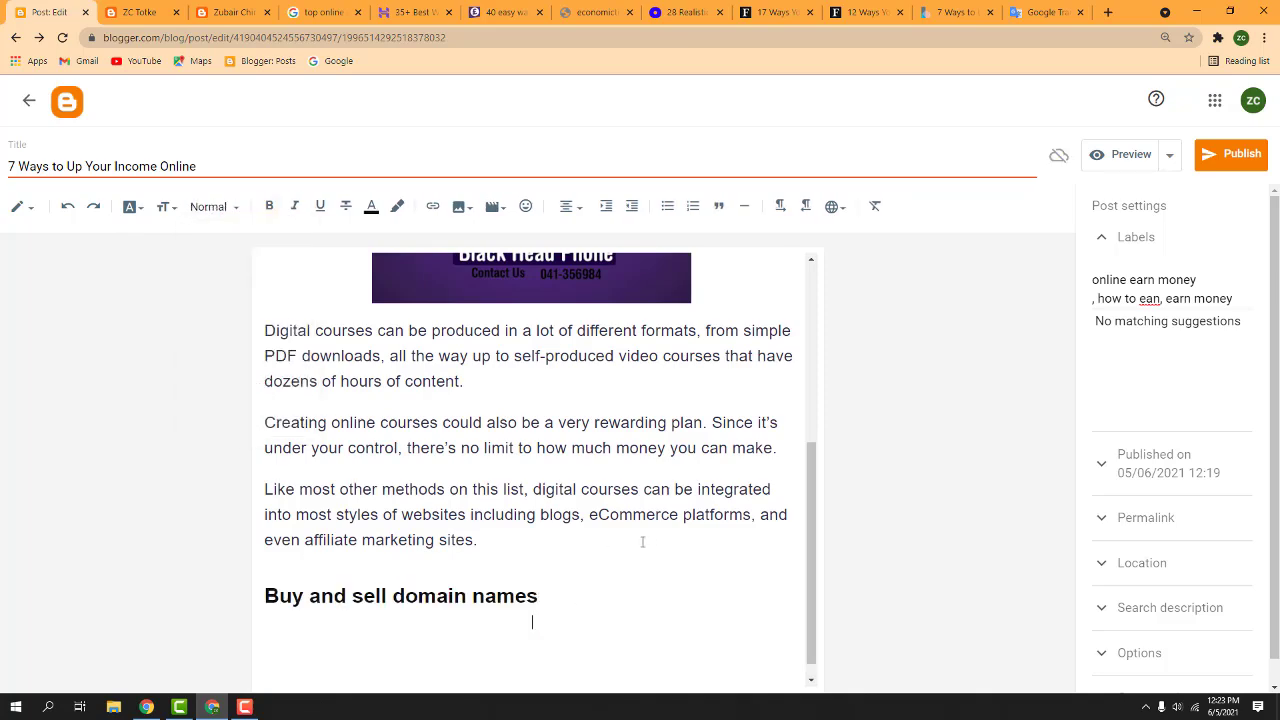
pyautogui.click(505, 12)
pyautogui.moveTo(262, 448); pyautogui.dragTo(590, 572)
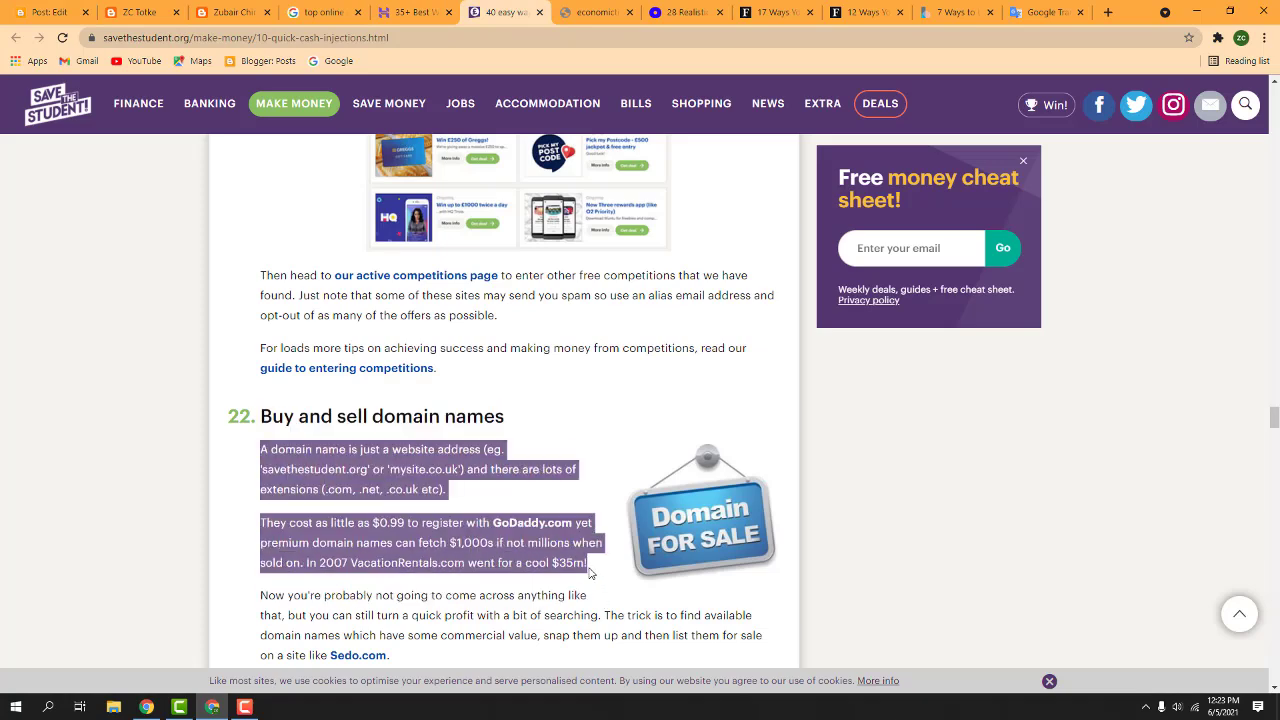
pyautogui.hotkey('ctrl', 'shift', 'Tab')
pyautogui.hotkey('ctrl', 'shift', 'Tab')
pyautogui.hotkey('ctrl', 'shift', 'Tab')
pyautogui.hotkey('ctrl', 'shift', 'Tab')
pyautogui.hotkey('ctrl', 'shift', 'Tab')
pyautogui.hotkey('ctrl', 'shift', 'Tab')
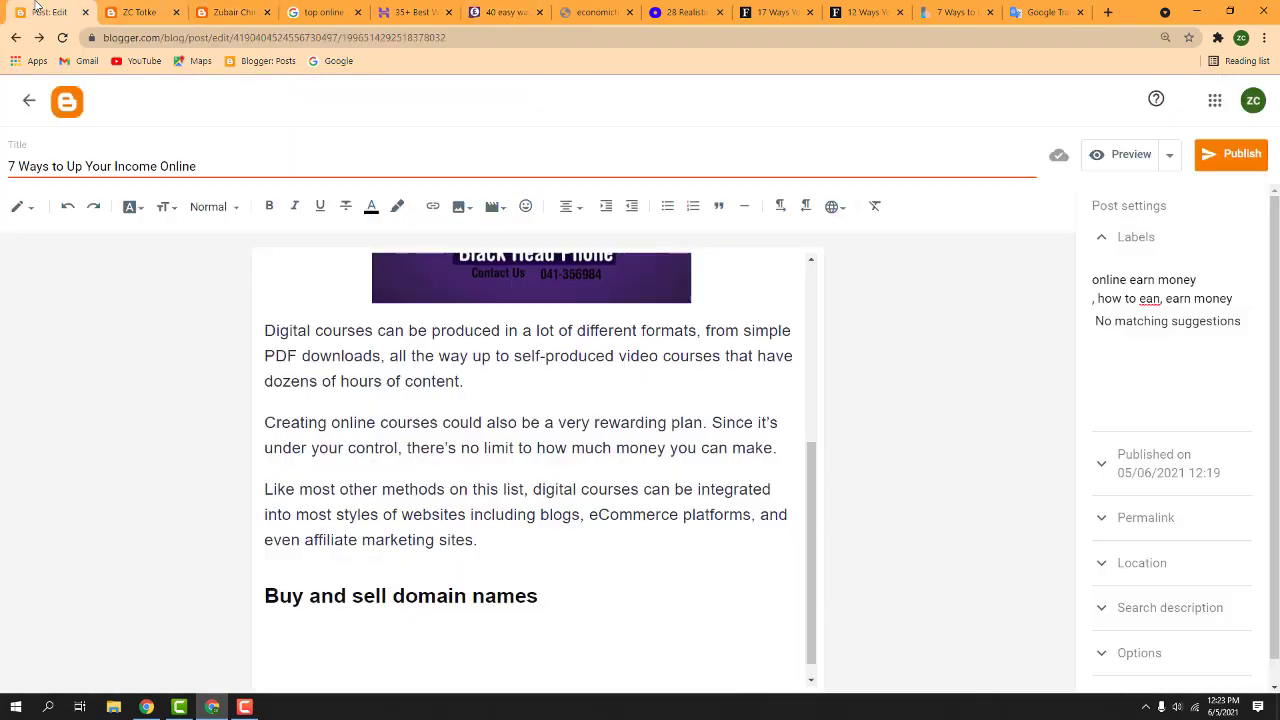
pyautogui.hotkey('ctrl', 'v')
pyautogui.scroll(-3, 333, 512)
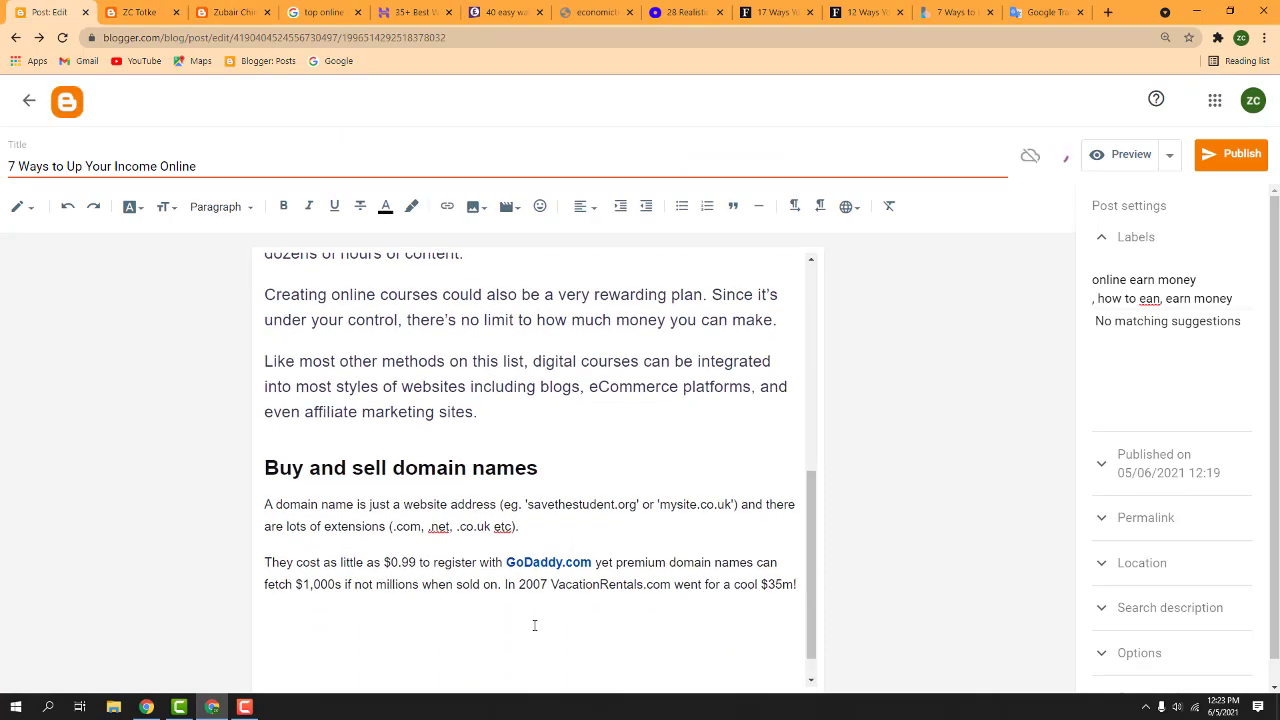
# Review the post from its headline and image down to the domain names section, including the GoDaddy.com link
pyautogui.scroll(1, 541, 604)
pyautogui.scroll(6, 541, 604)
pyautogui.scroll(-7, 569, 583)
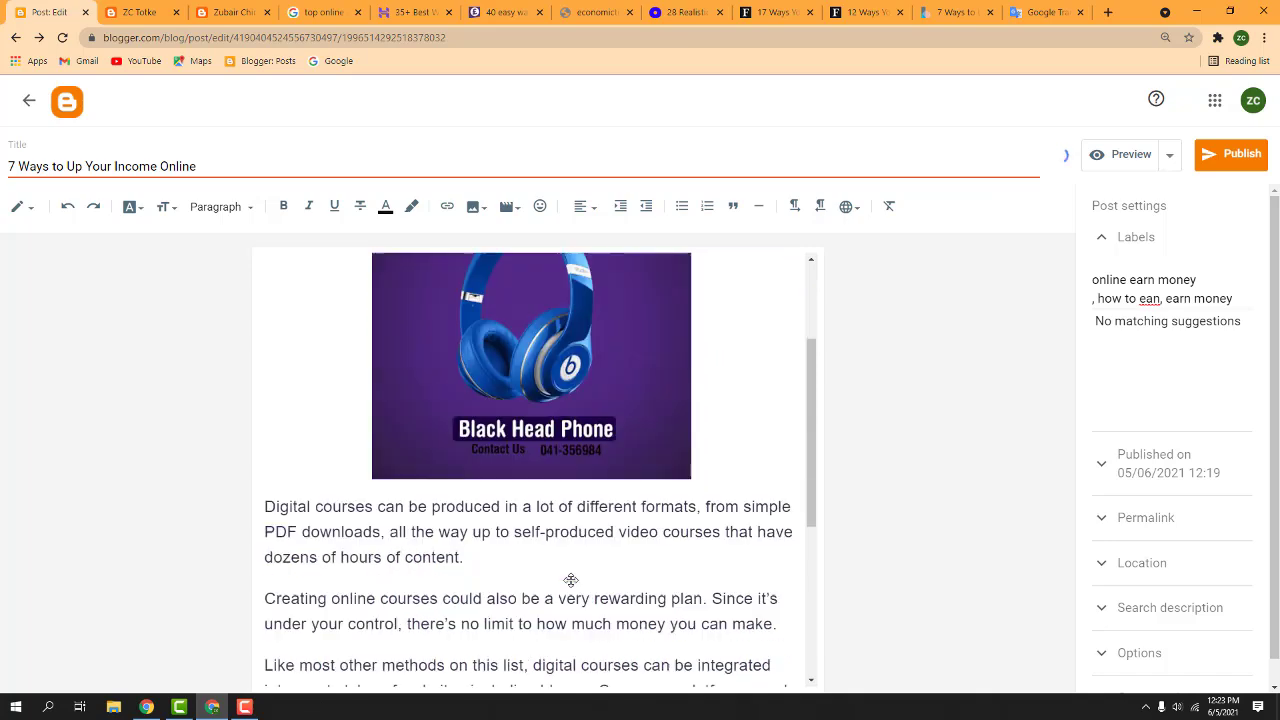
pyautogui.scroll(3, 604, 525)
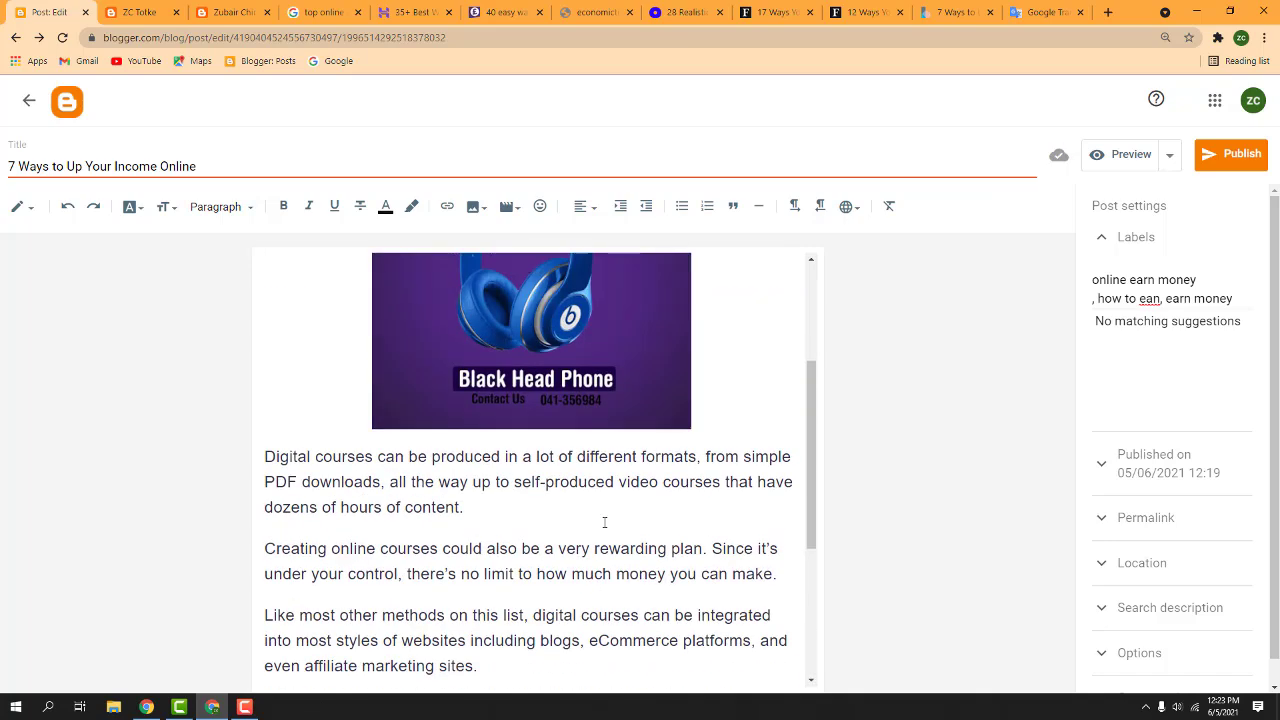
pyautogui.scroll(1, 604, 521)
pyautogui.scroll(-5, 607, 524)
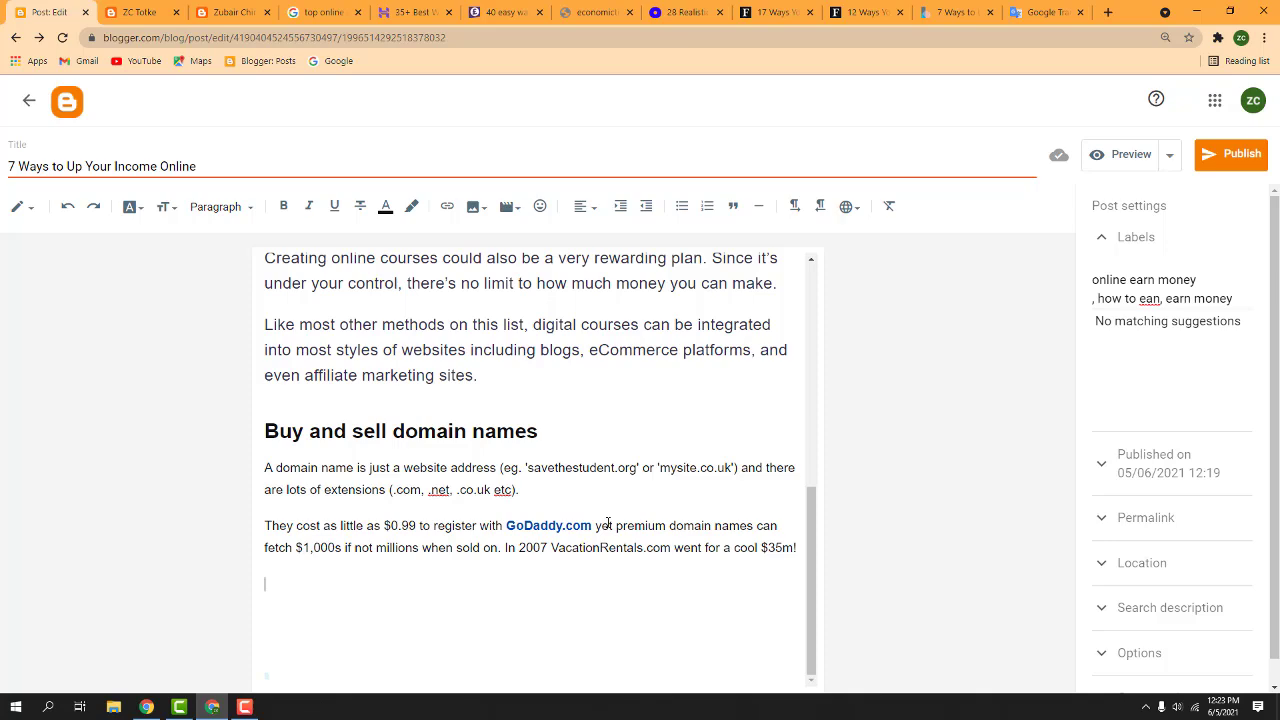
pyautogui.scroll(15, 669, 335)
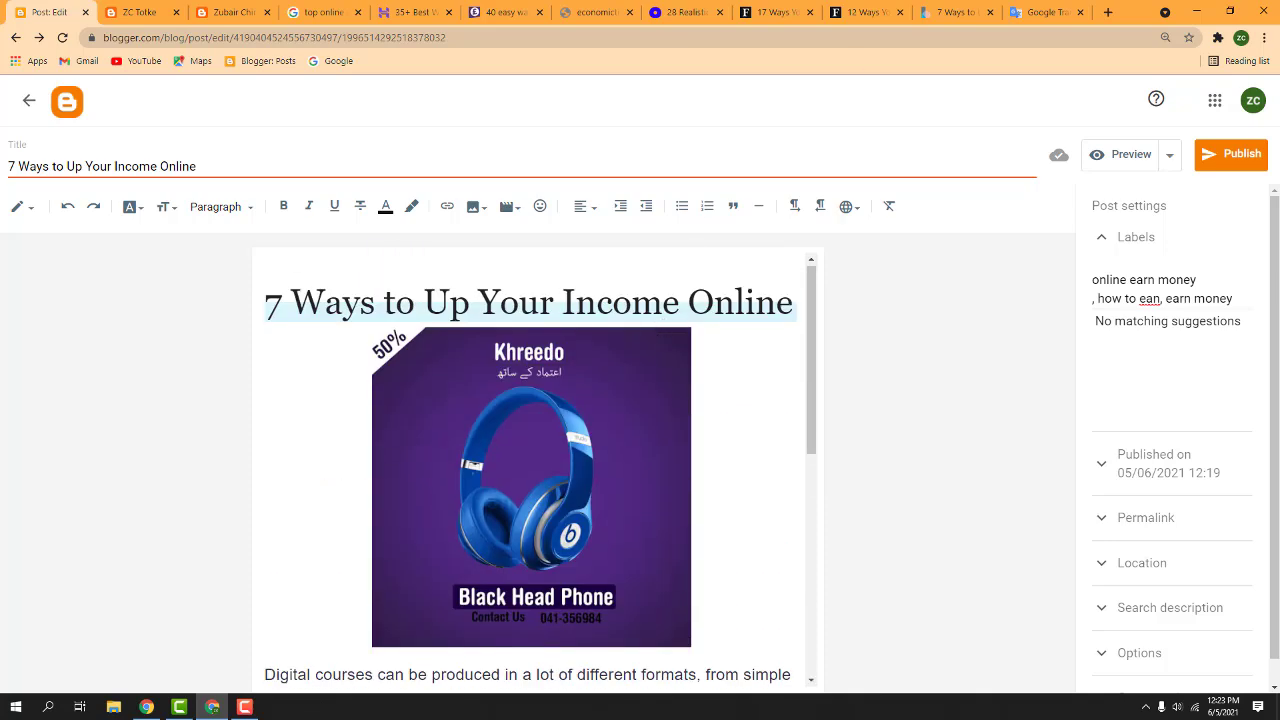
pyautogui.click(1108, 11)
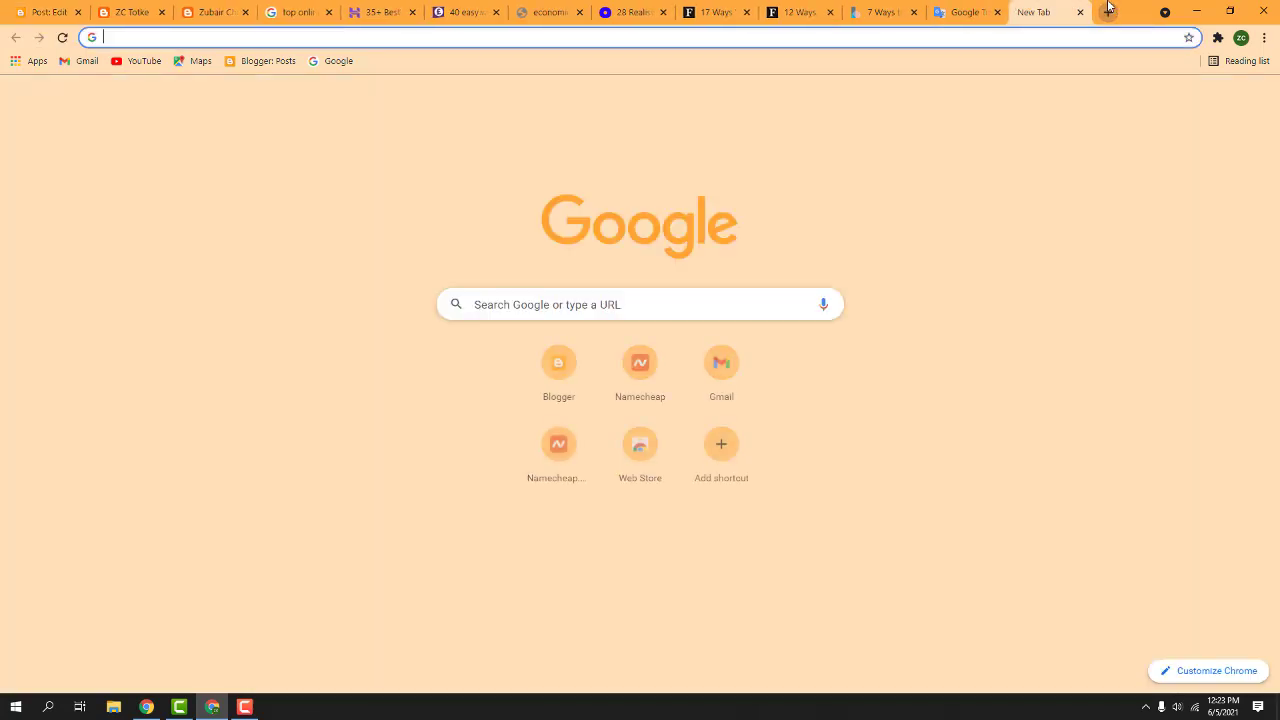
pyautogui.click(86, 5)
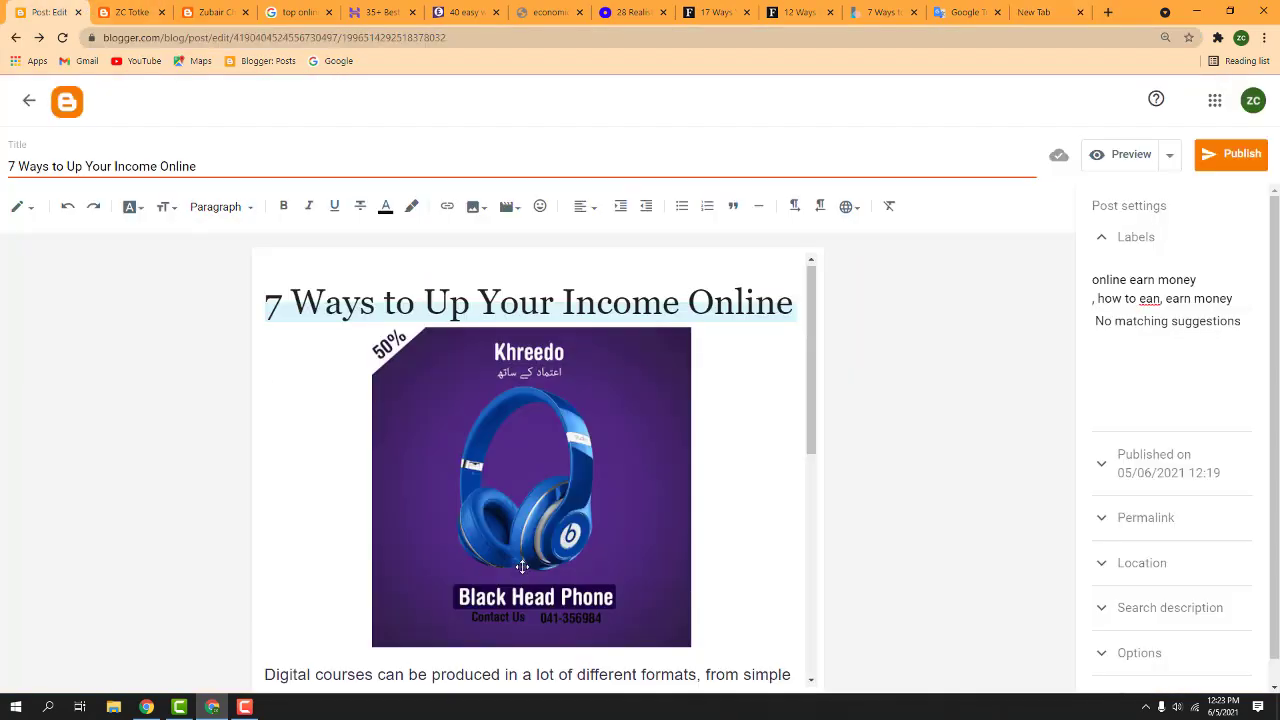
pyautogui.scroll(-15, 545, 547)
pyautogui.scroll(-1, 565, 545)
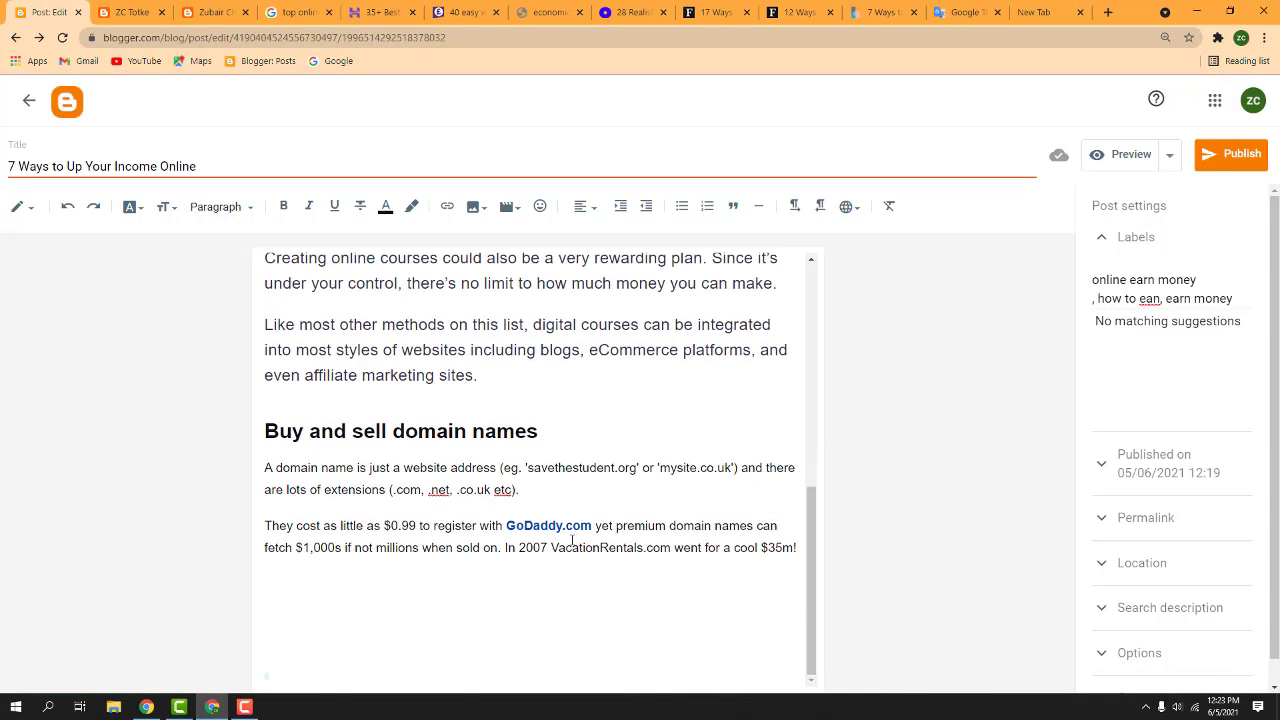
pyautogui.scroll(5, 463, 430)
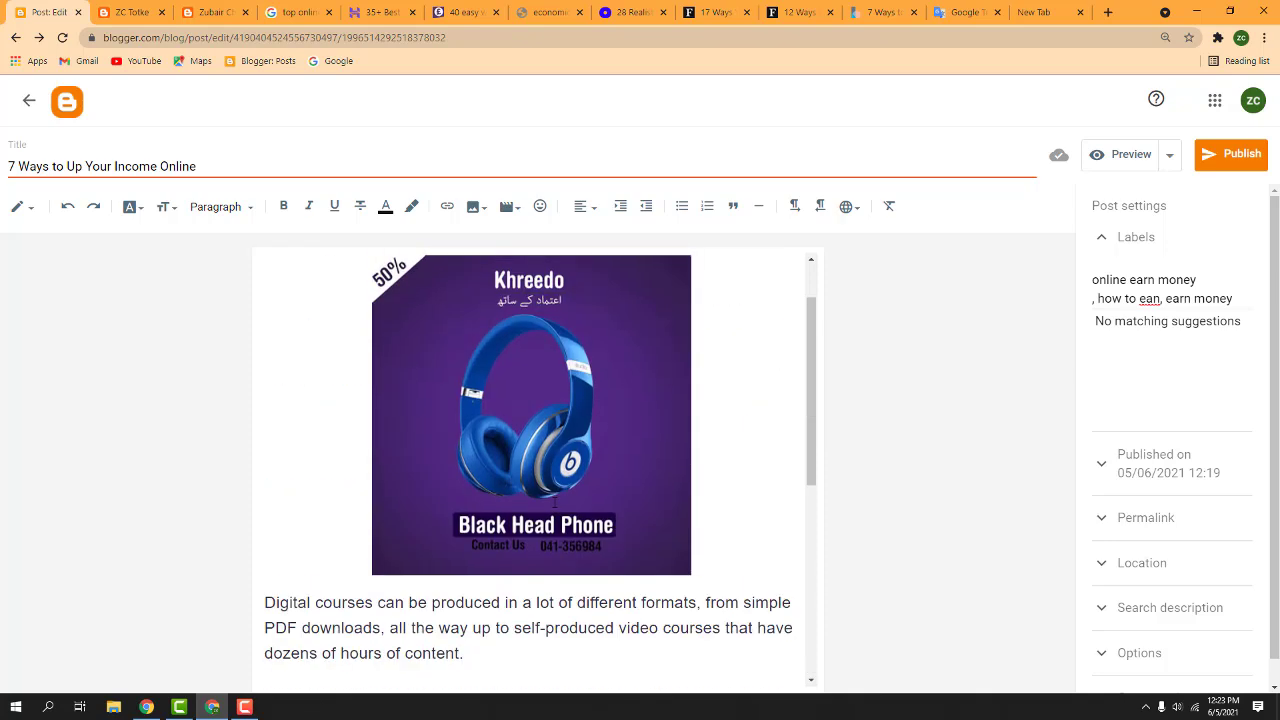
pyautogui.scroll(-5, 561, 491)
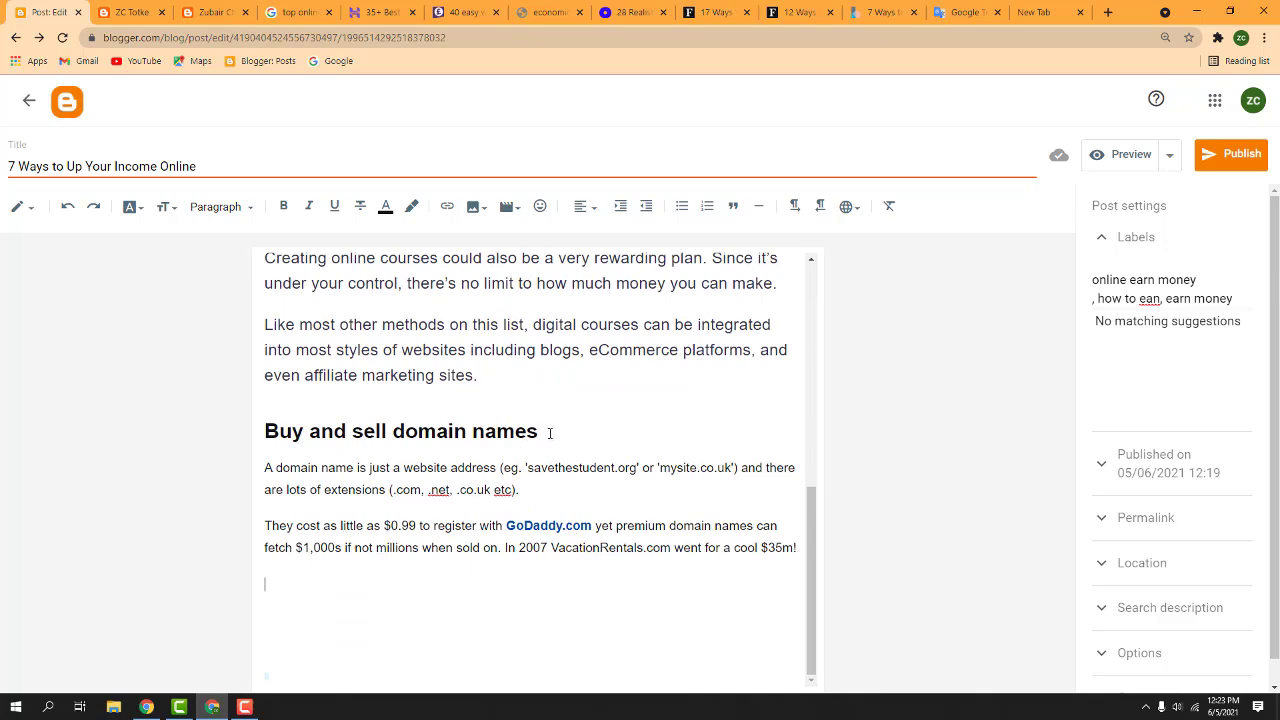
pyautogui.scroll(6, 553, 431)
pyautogui.scroll(-6, 553, 431)
pyautogui.moveTo(325, 524); pyautogui.dragTo(456, 525)
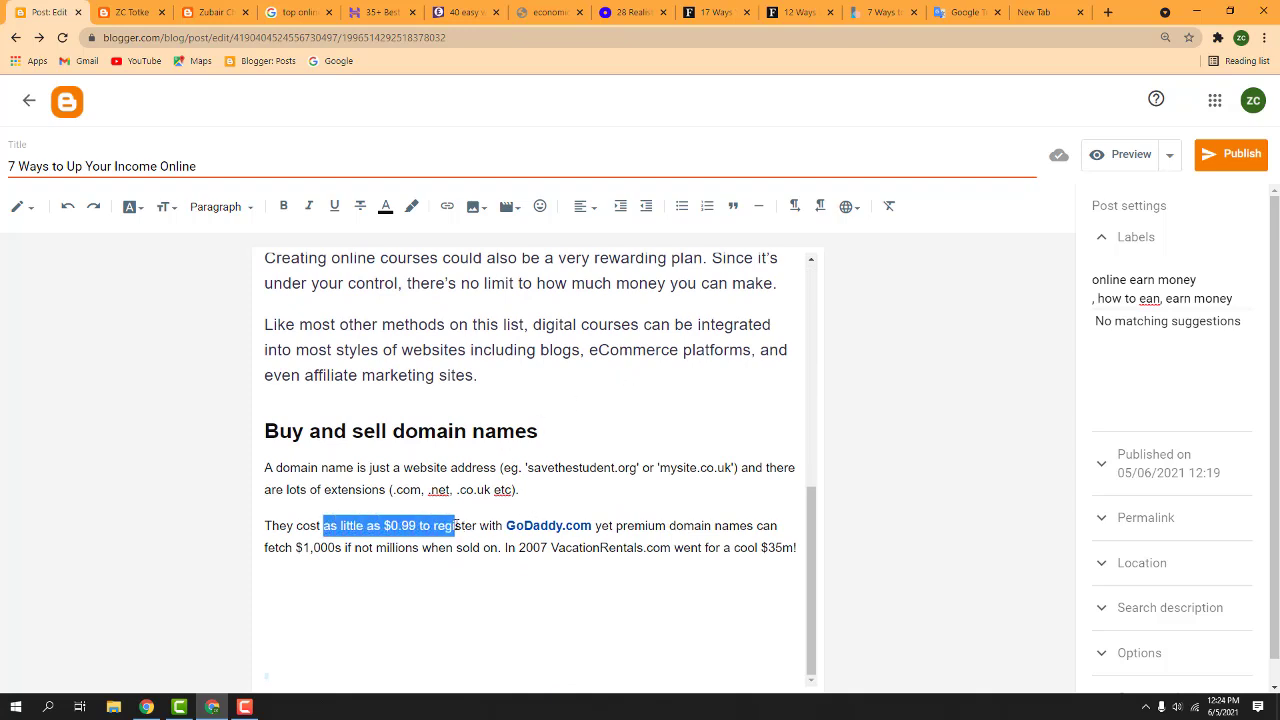
pyautogui.click(510, 526)
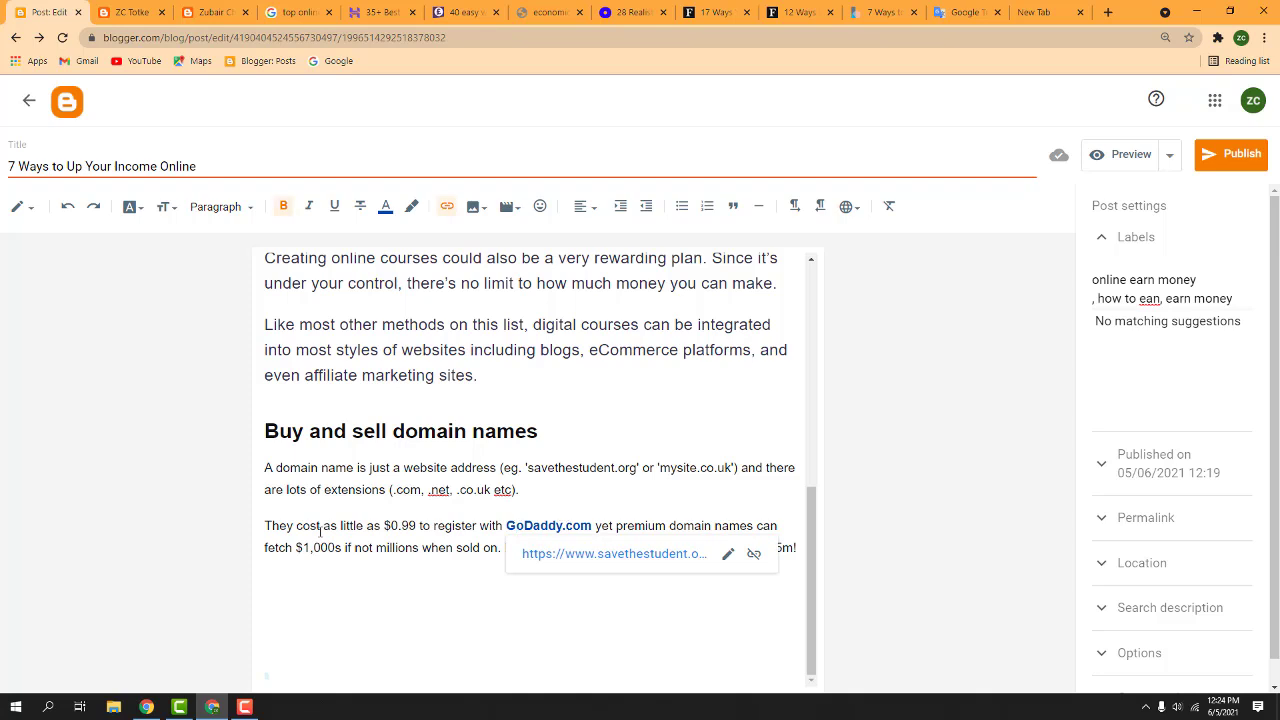
pyautogui.moveTo(265, 525); pyautogui.dragTo(379, 550)
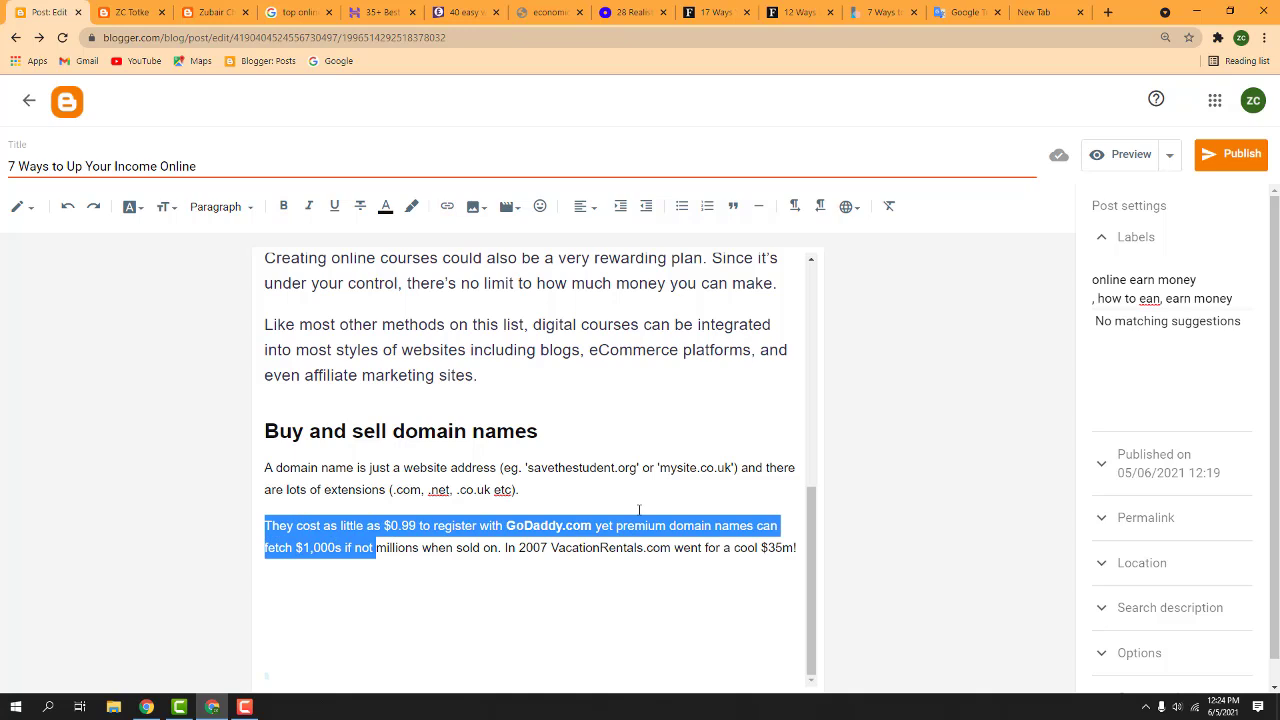
# Add an empty line after the last domain name paragraph
pyautogui.click(800, 547)
pyautogui.press('Return')
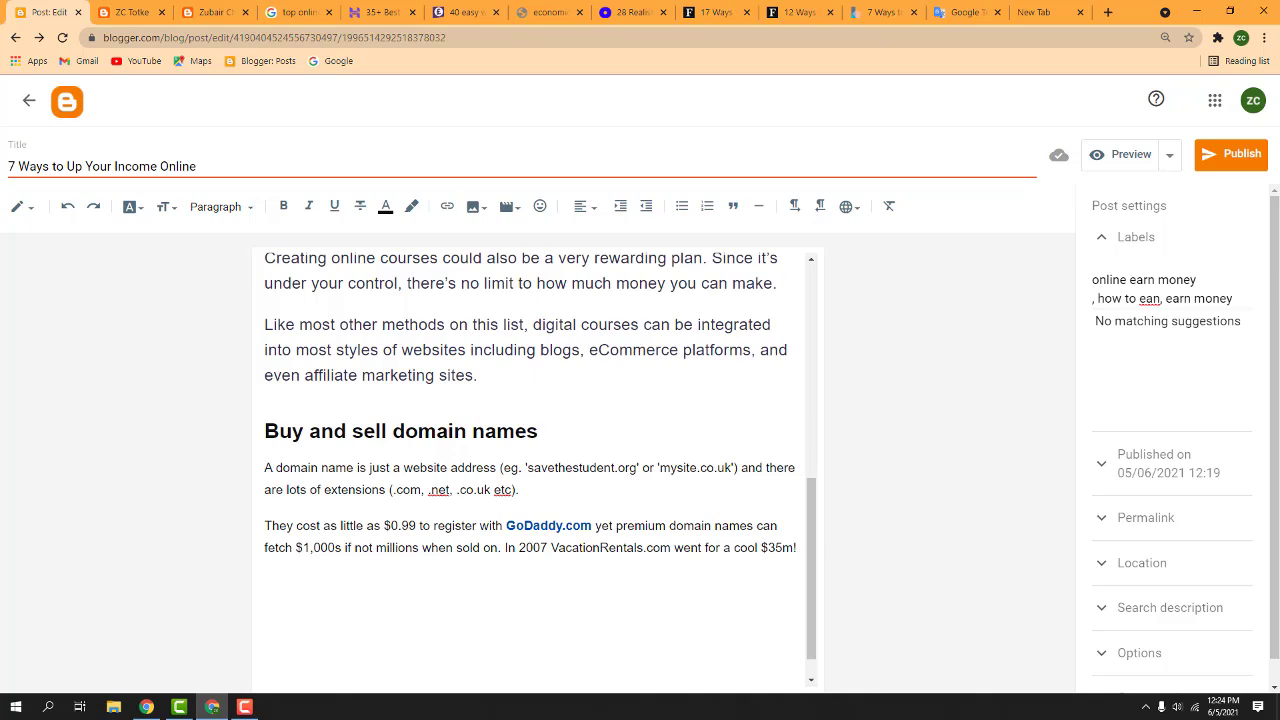
# Switch to the other Chrome window, open youtube.com and search for "how ty by godady domain"
pyautogui.click(146, 707)
pyautogui.click(610, 12)
pyautogui.click(594, 40)
pyautogui.write('youtube.com')
pyautogui.press('Return')
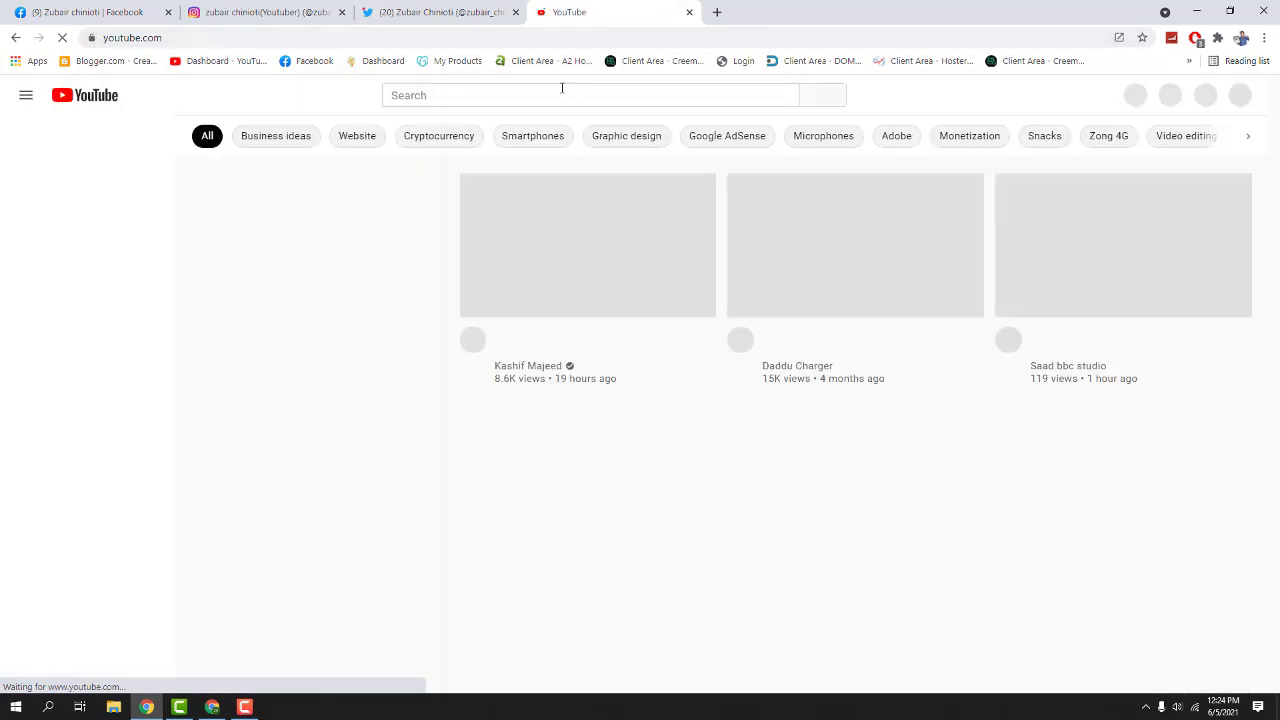
pyautogui.click(562, 88)
pyautogui.write('how ty by goda')
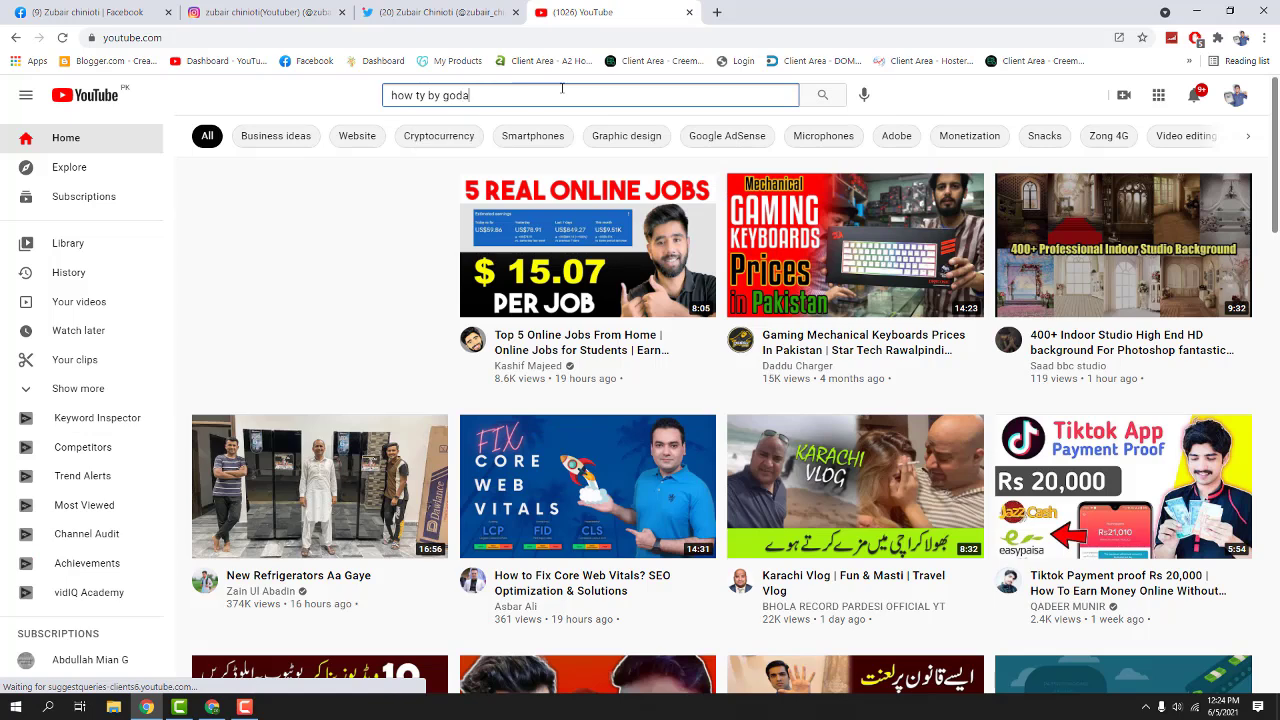
pyautogui.write('dy domain')
pyautogui.press('Return')
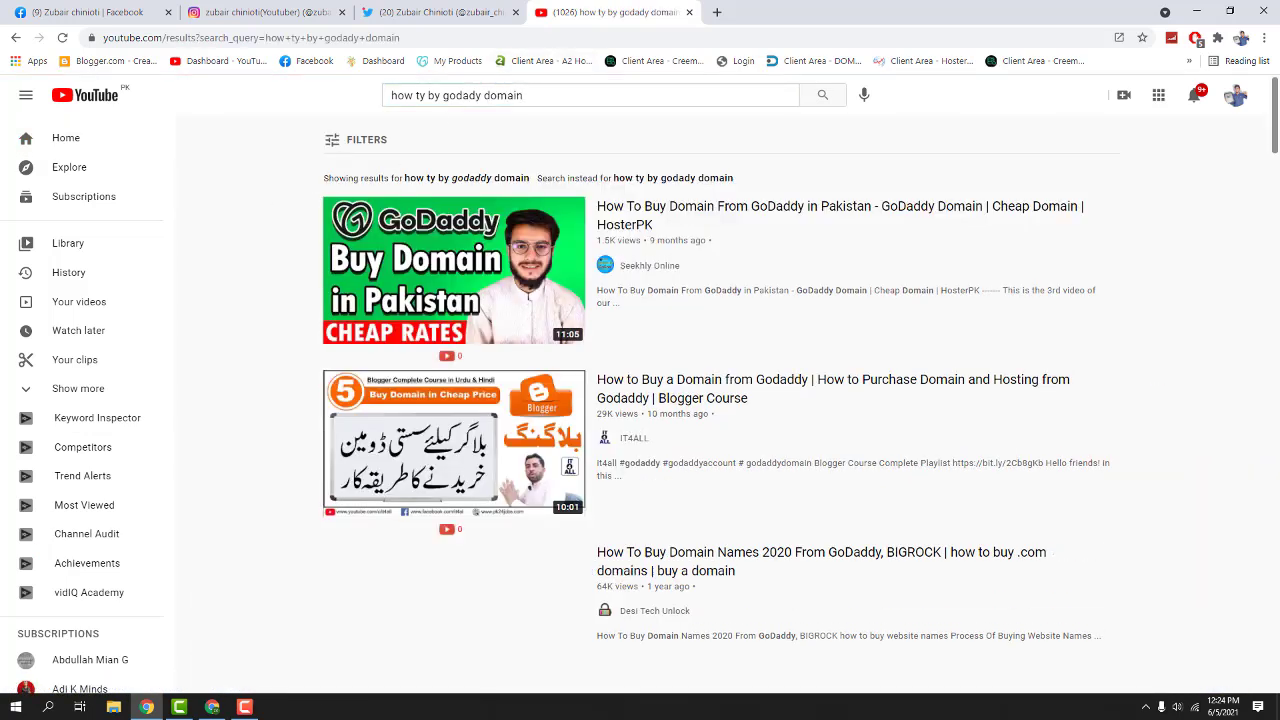
# Copy the embed code of the video "How To Buy Domain From GoDaddy in Pakistan" and close the video's tab
pyautogui.click(590, 218)
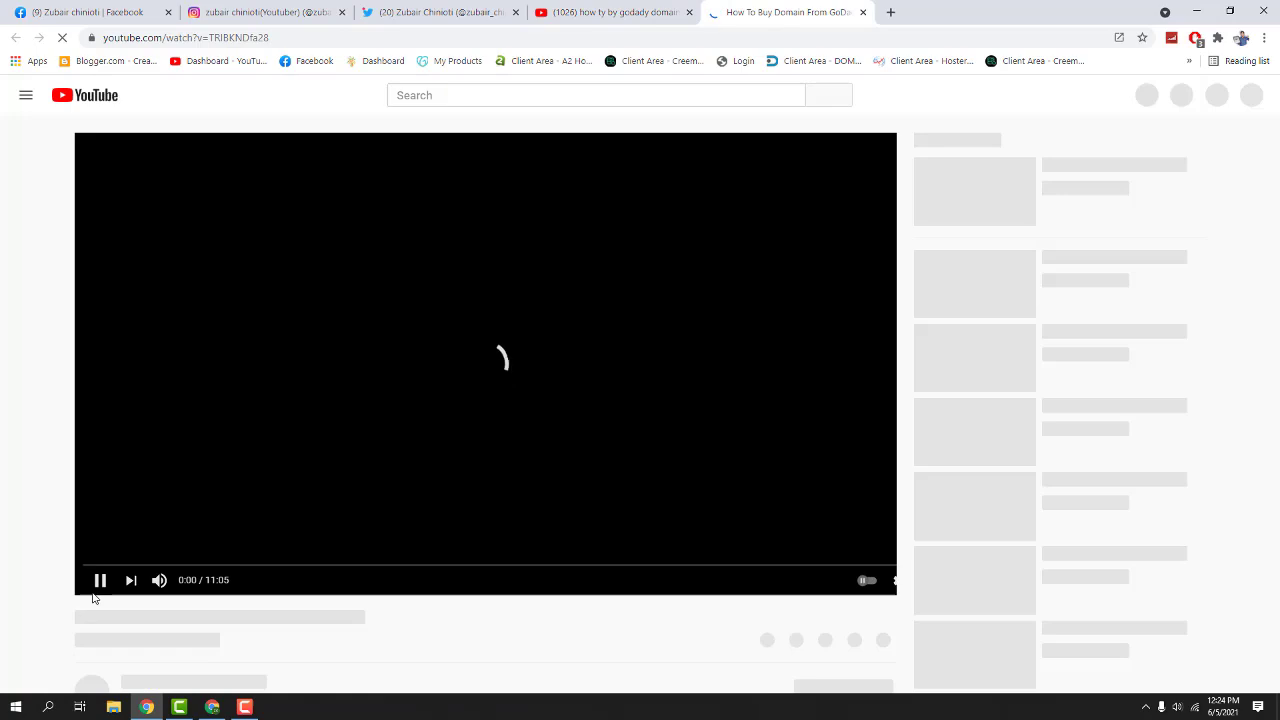
pyautogui.click(754, 537)
pyautogui.scroll(-2, 786, 517)
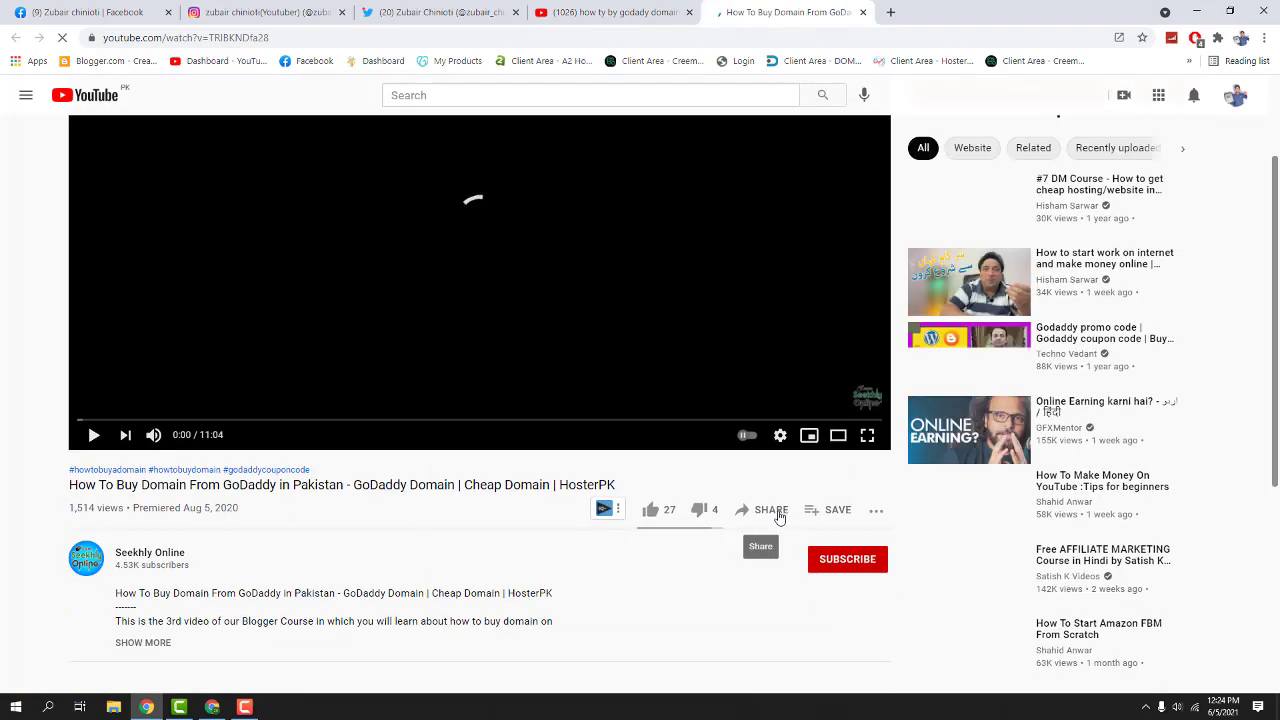
pyautogui.click(779, 517)
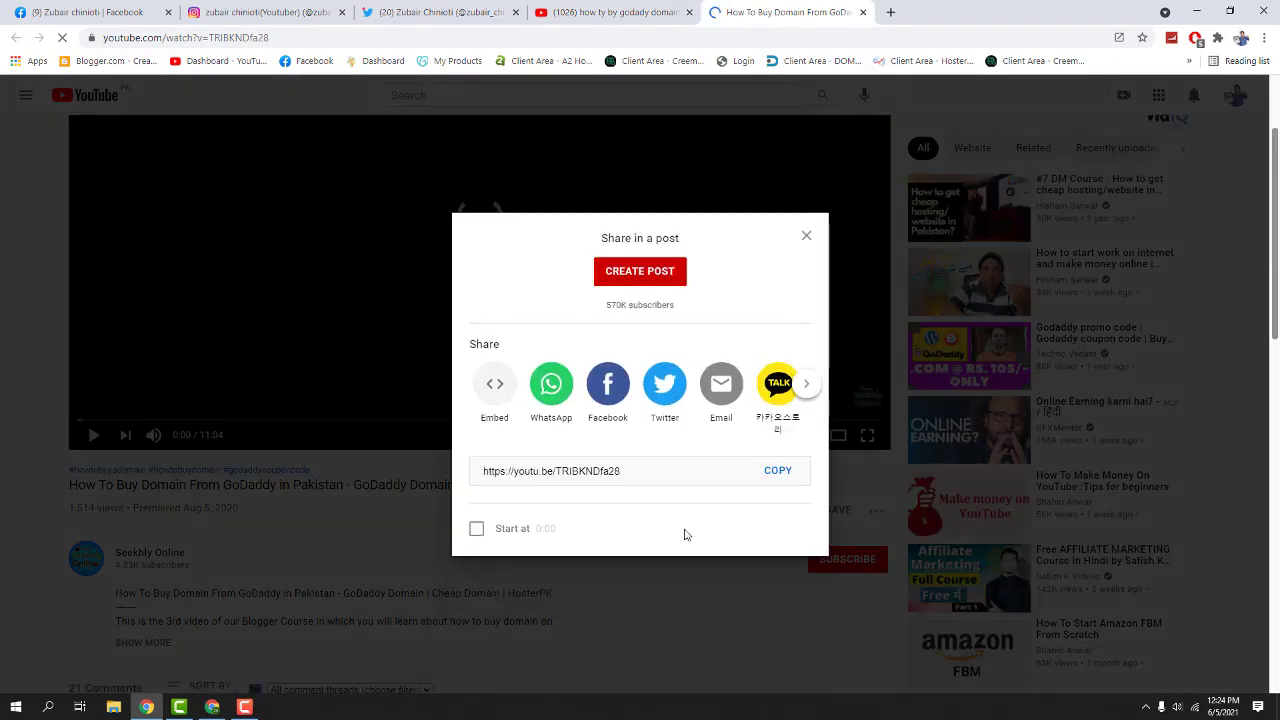
pyautogui.click(493, 385)
pyautogui.click(1064, 536)
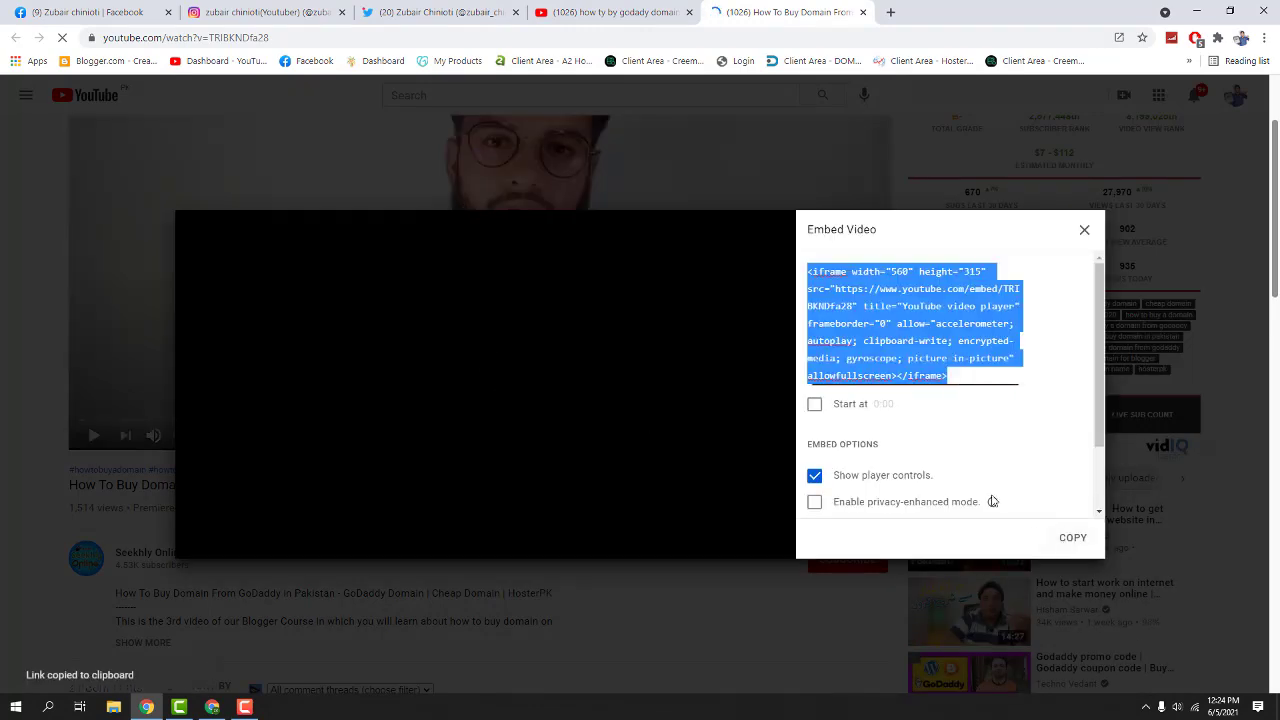
pyautogui.hotkey('ctrl', 'w')
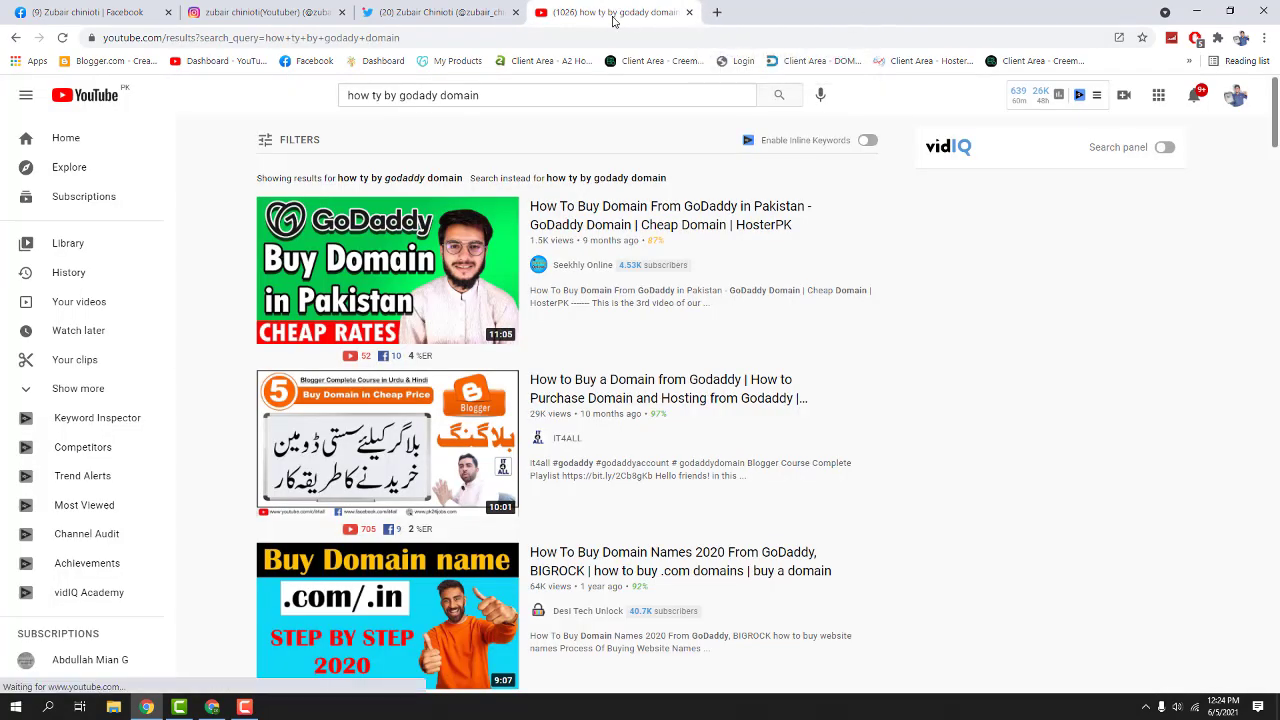
# Return to the Blogger post, show its HTML view and paste the YouTube iframe code on a new line at the end
pyautogui.click(212, 707)
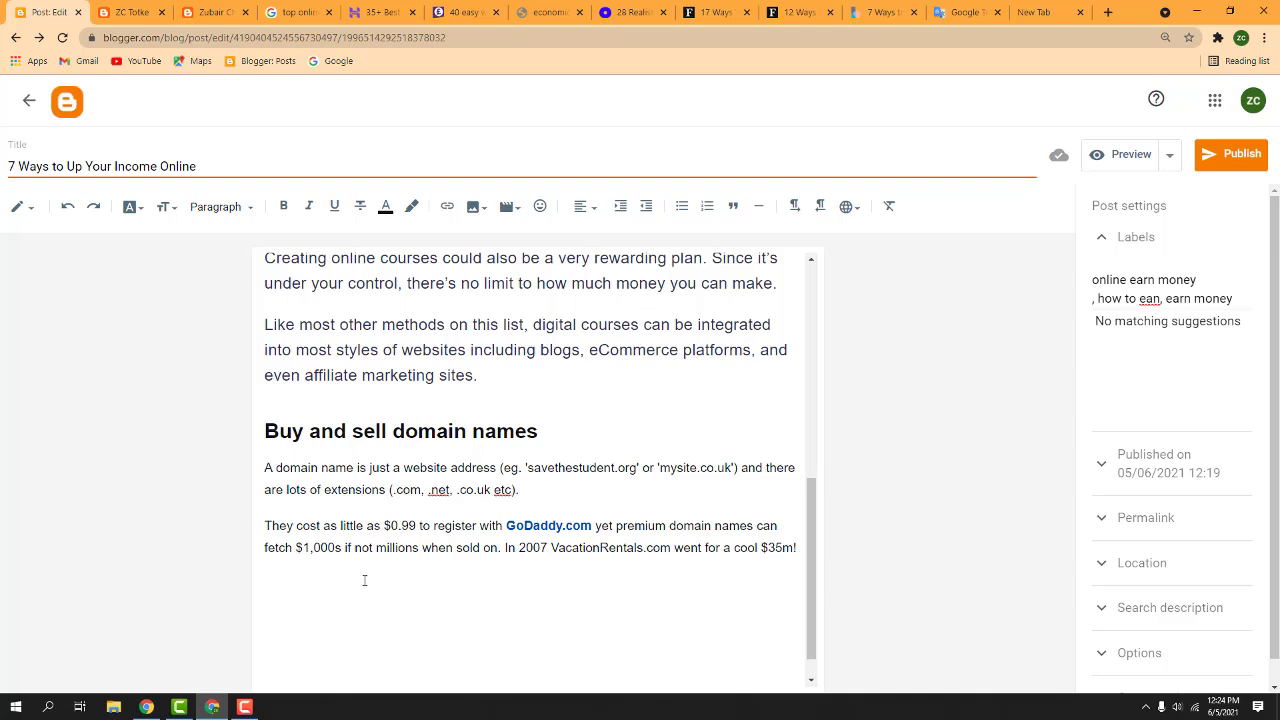
pyautogui.click(447, 206)
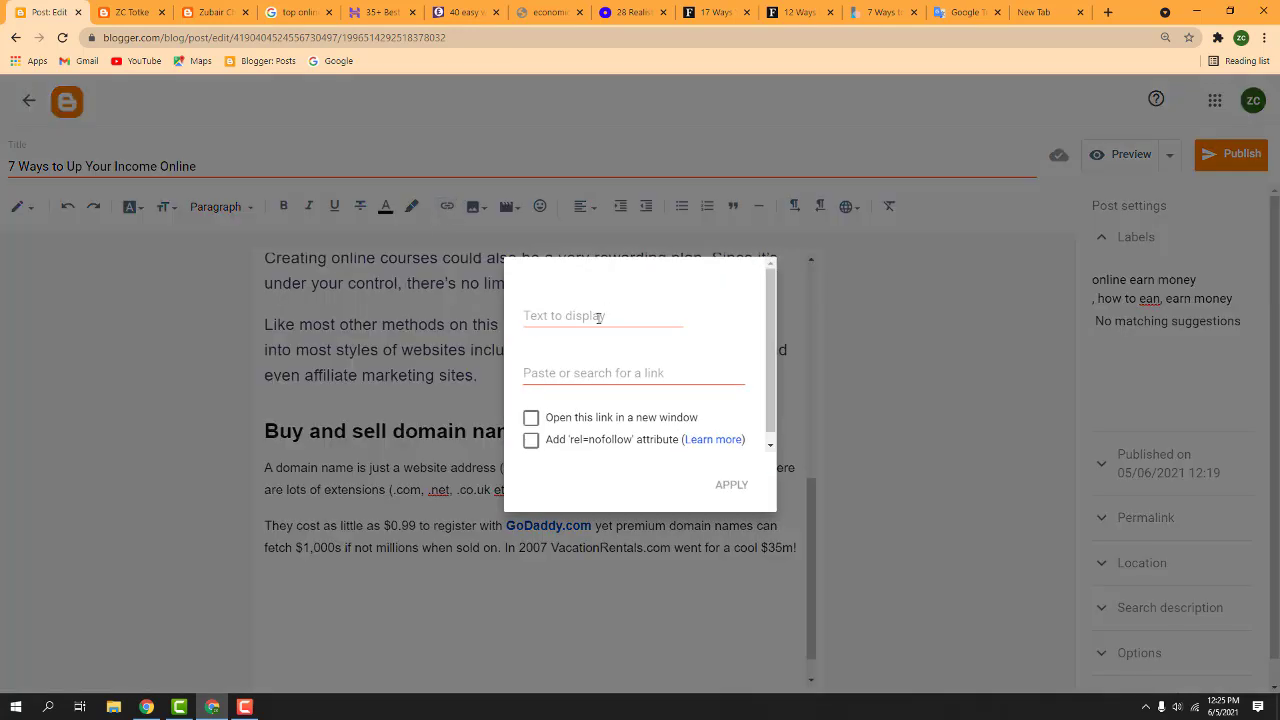
pyautogui.click(859, 278)
pyautogui.click(22, 207)
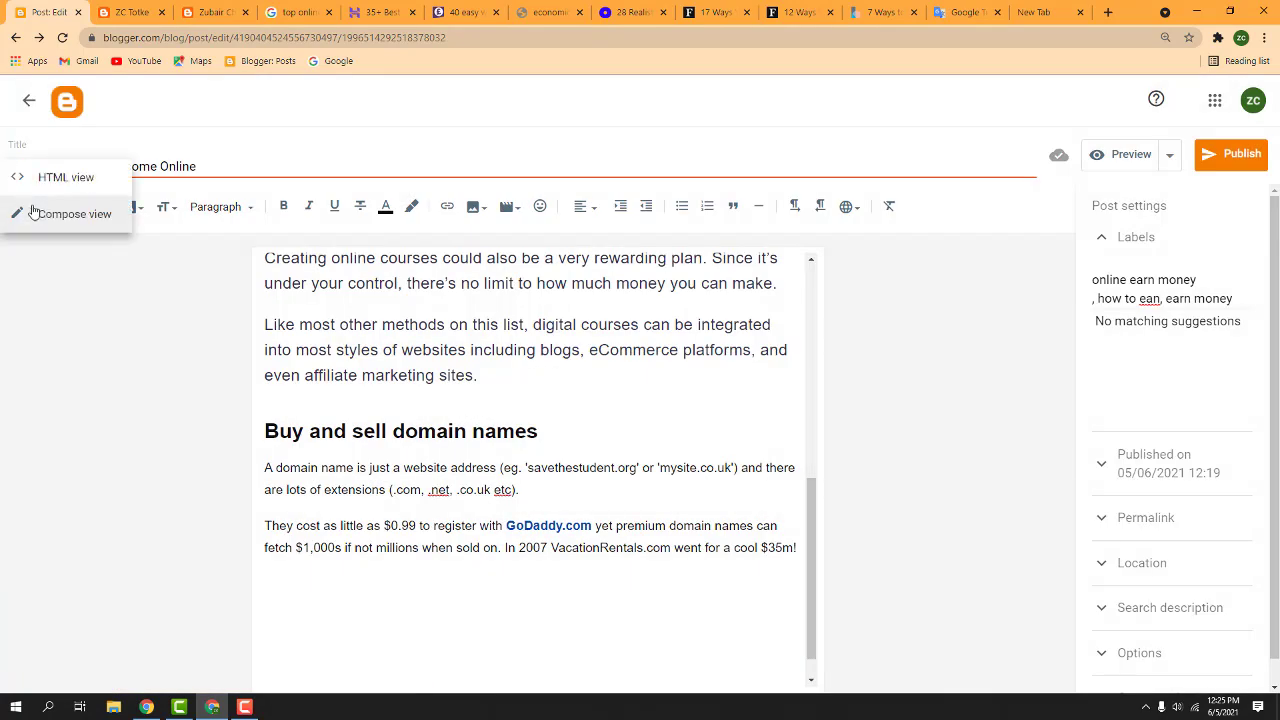
pyautogui.click(46, 180)
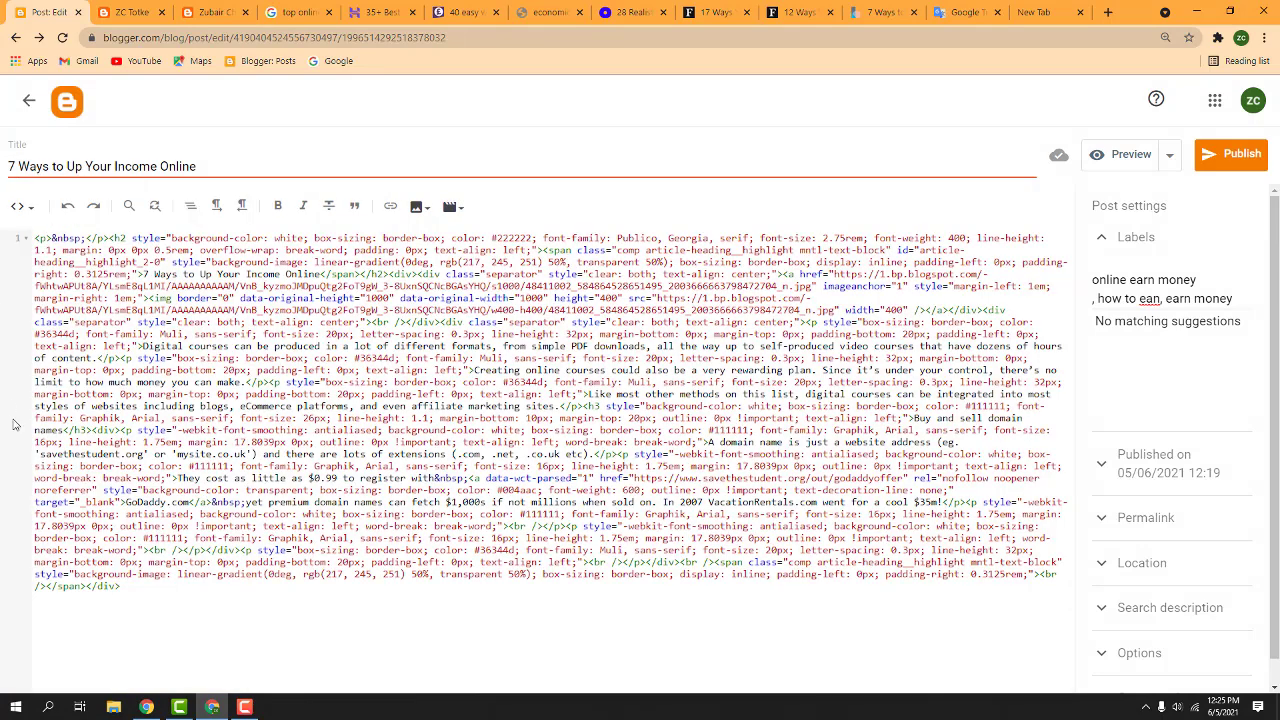
pyautogui.press('Return')
pyautogui.hotkey('ctrl', 'v')
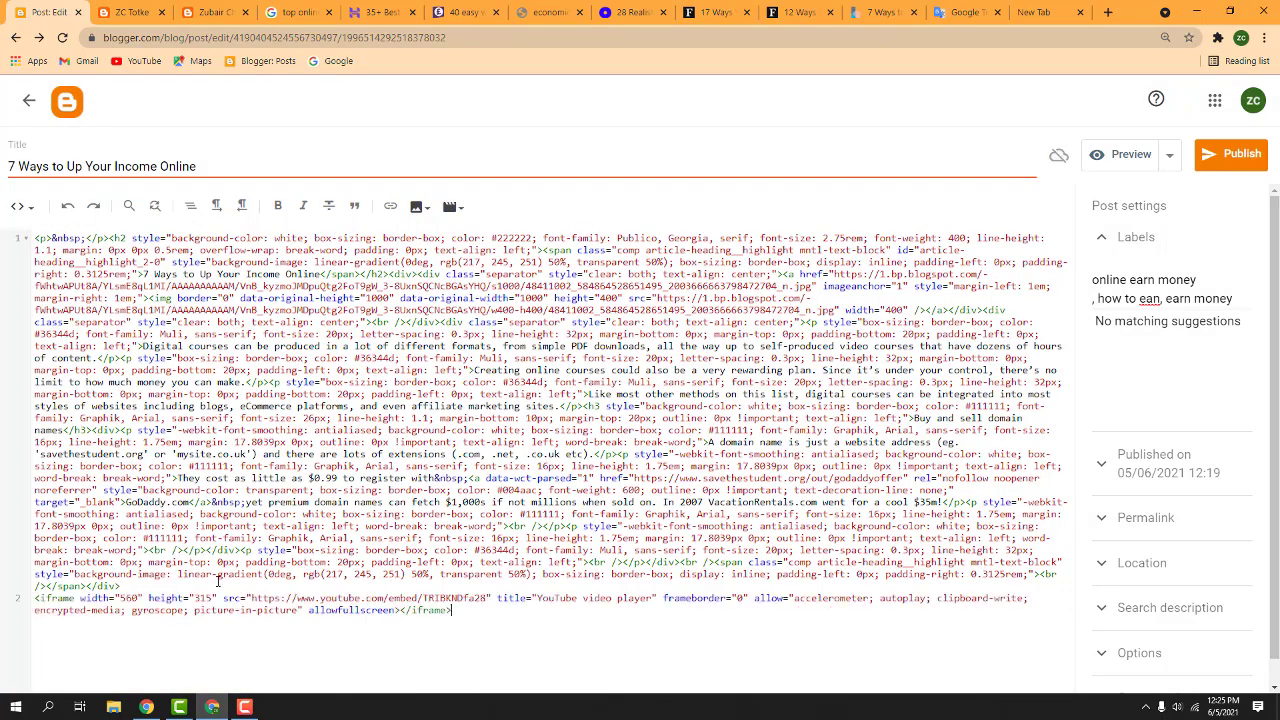
# Go back to Compose view and indent the embedded video at the end of the post
pyautogui.click(18, 206)
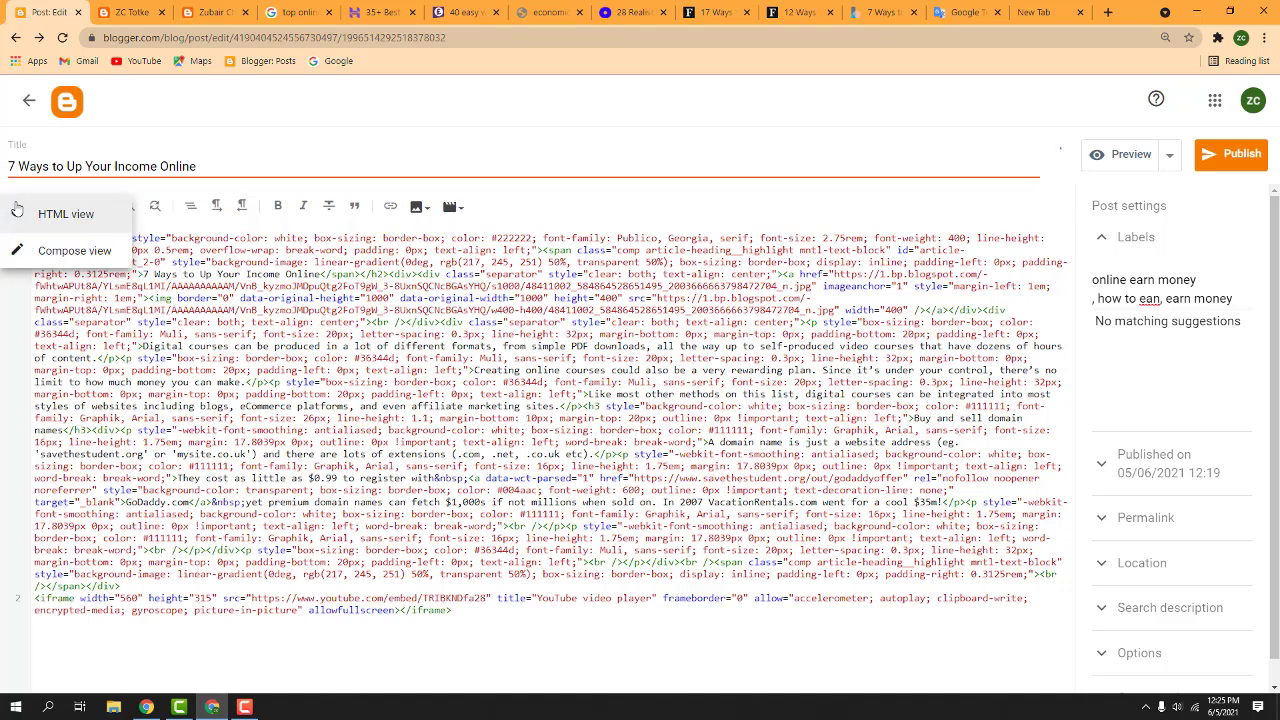
pyautogui.click(52, 251)
pyautogui.scroll(-10, 694, 464)
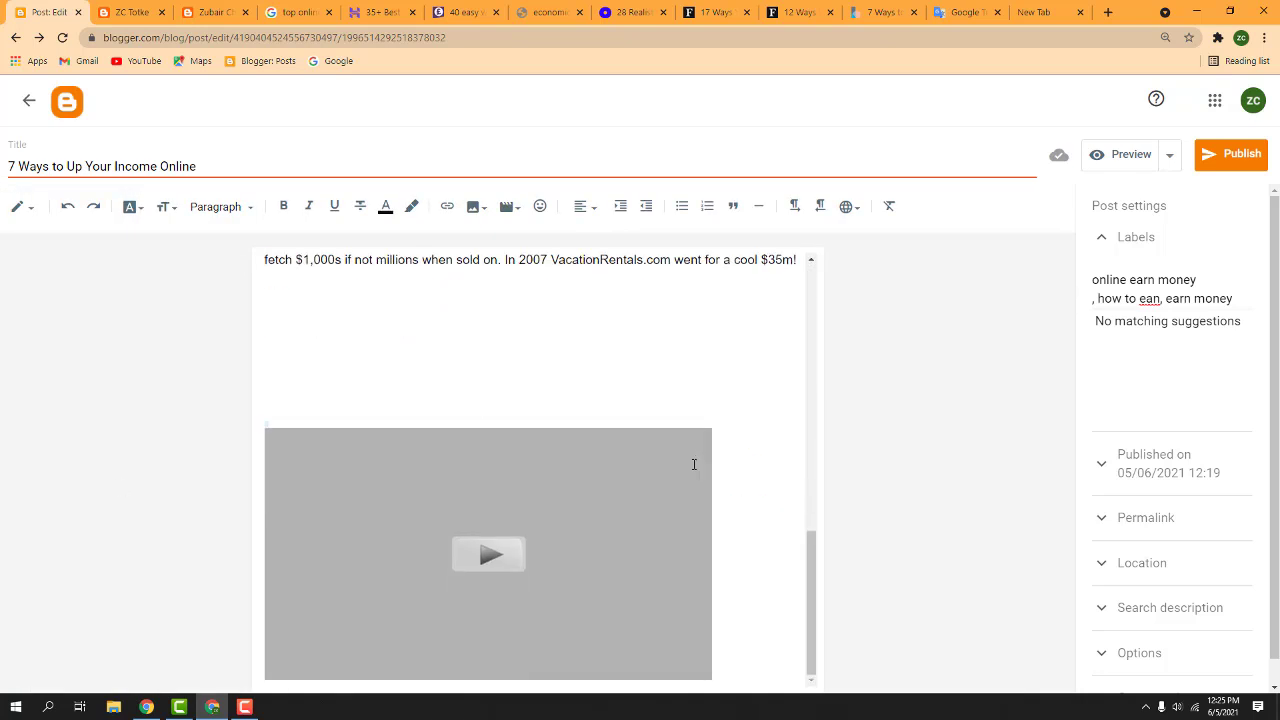
pyautogui.click(604, 207)
pyautogui.click(549, 383)
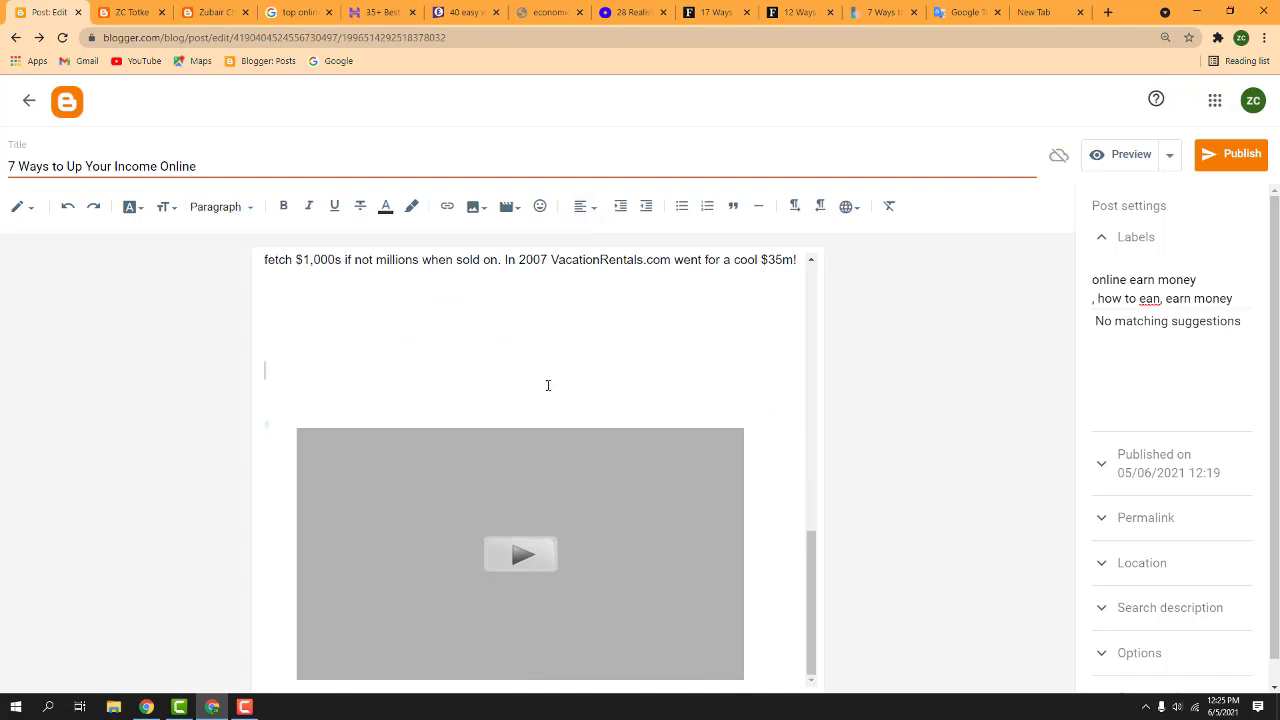